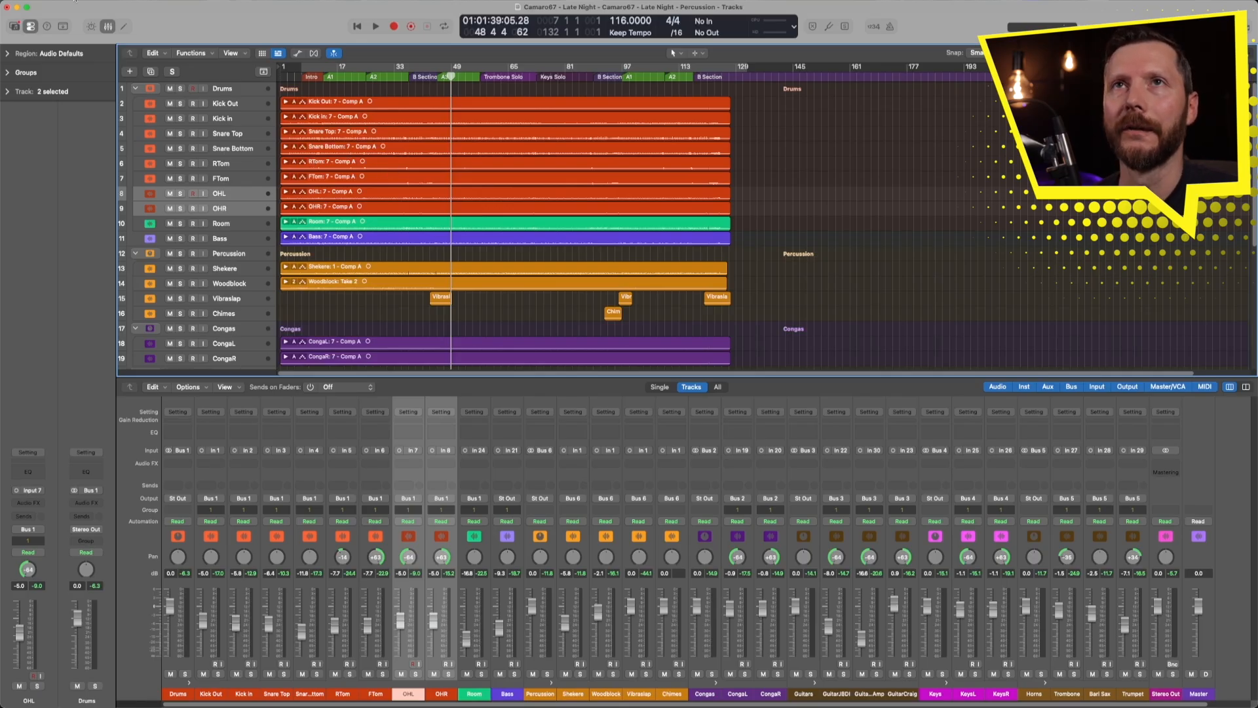
Save a new project alternative named "Camaro67 - Late Night - Mix Drums", saving the changes to the Percussion alternative
left_click(72, 2)
mouse_move(77, 144)
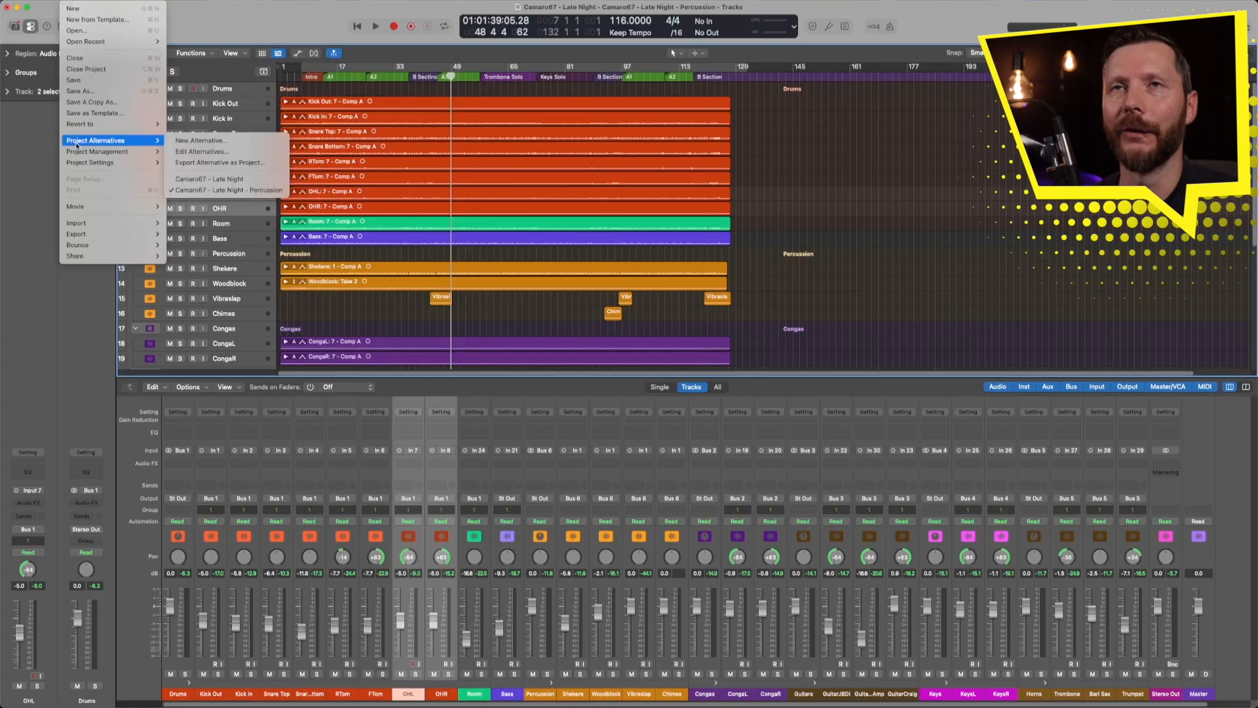
left_click(256, 140)
left_click(695, 187)
left_click_drag(673, 186, 793, 195)
key("BackSpace")
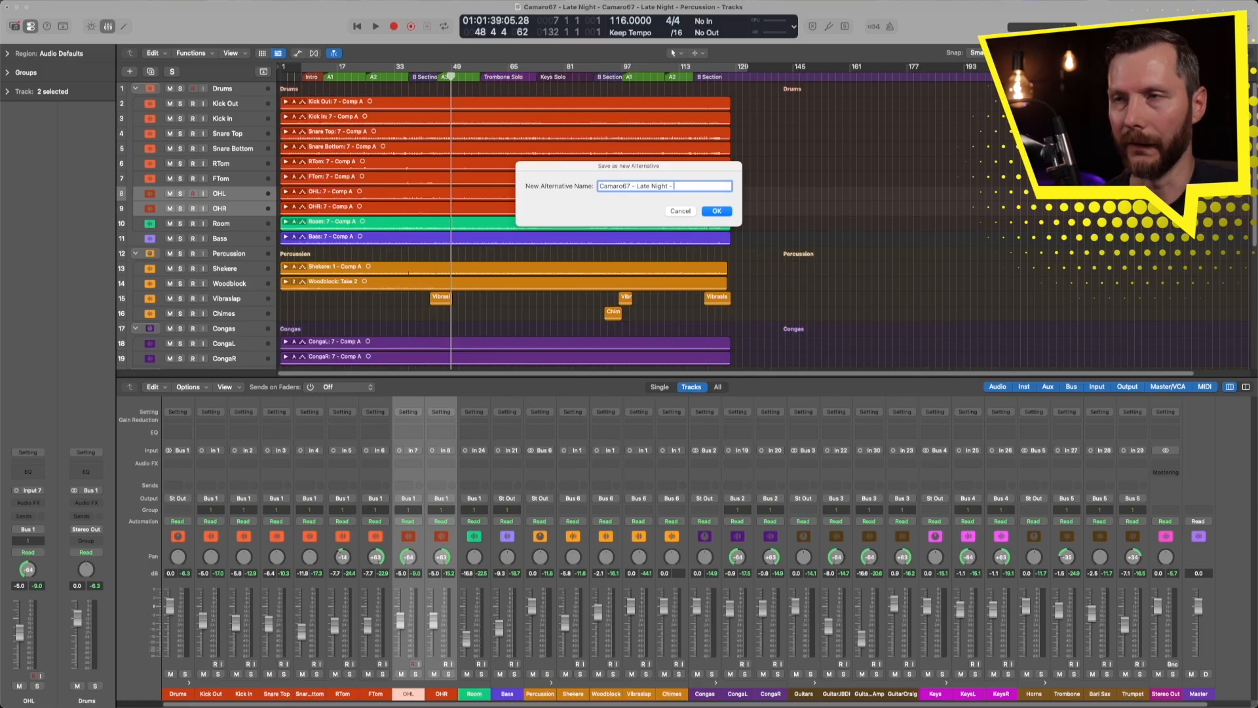
type("Mix Drums")
key("Return")
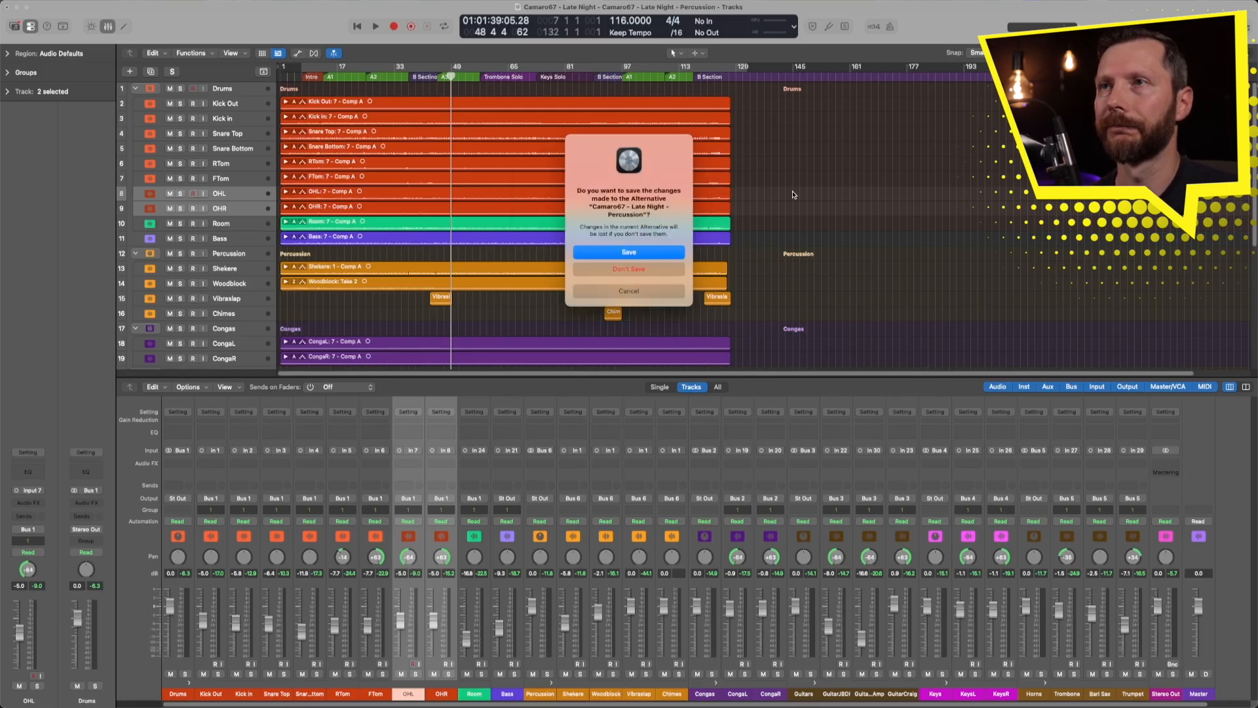
left_click(641, 253)
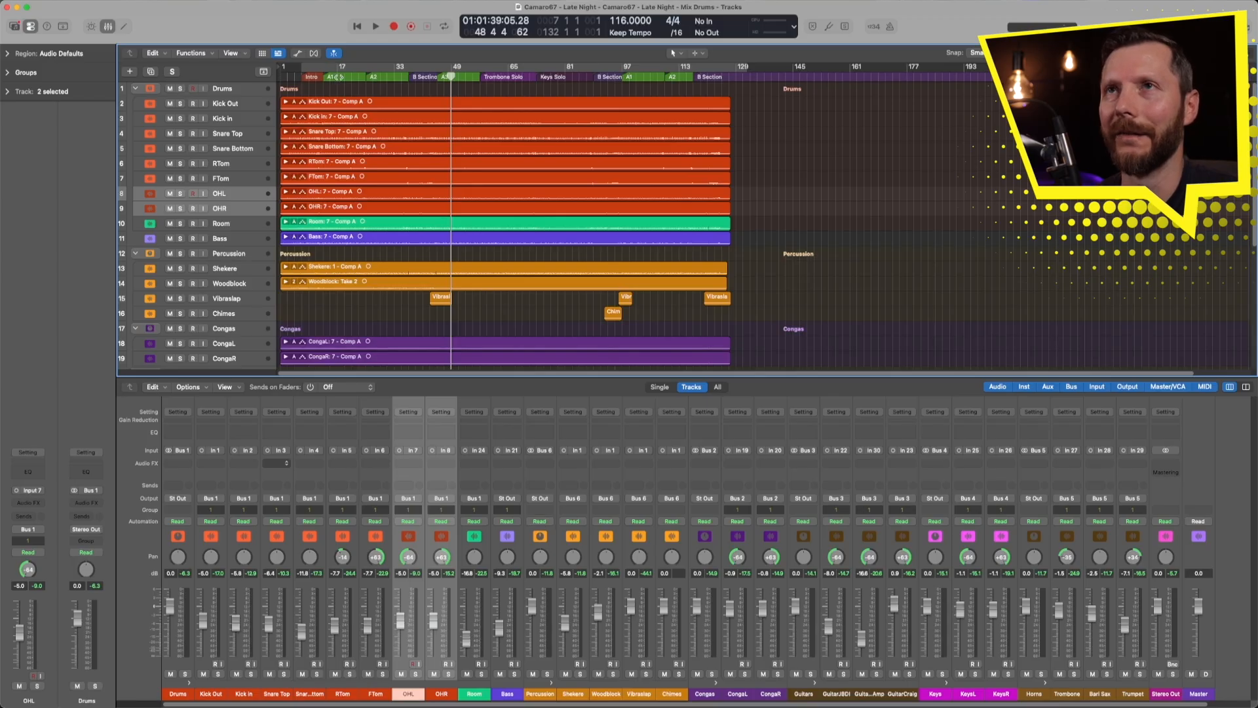
Play the song from the first A1 section, solo the Drums stack while listening, and stop playback
double_click(331, 77)
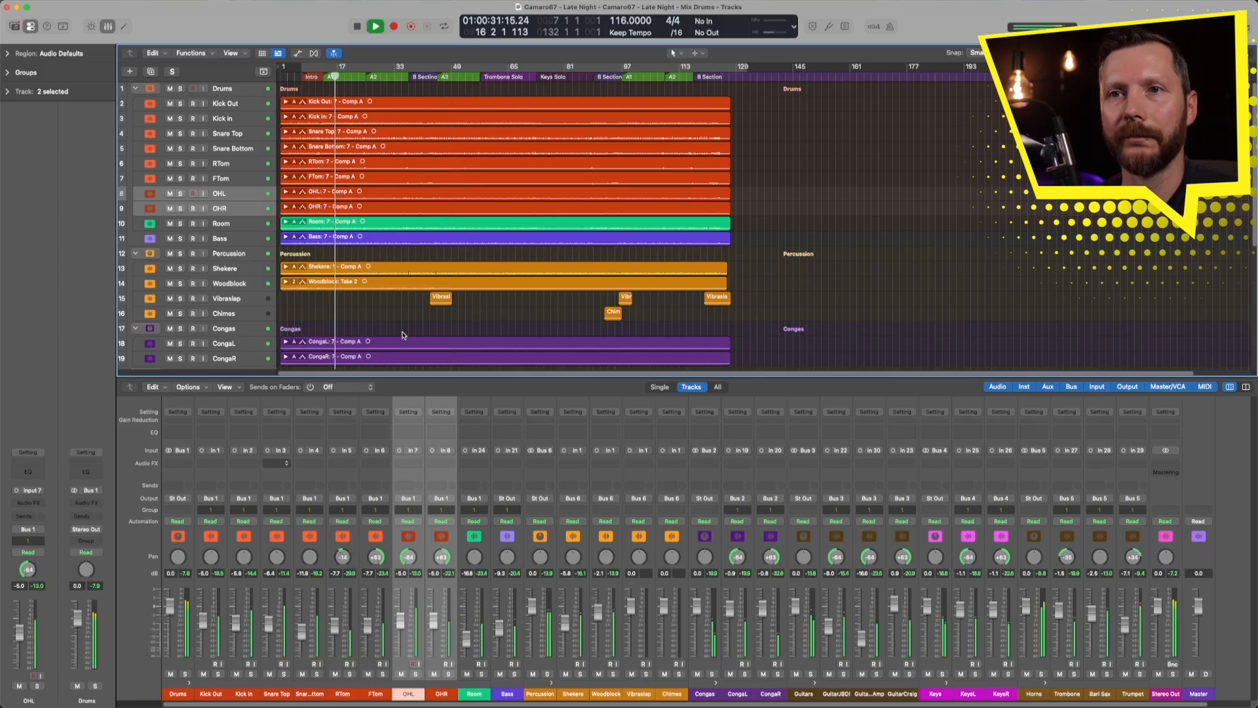
left_click(186, 675)
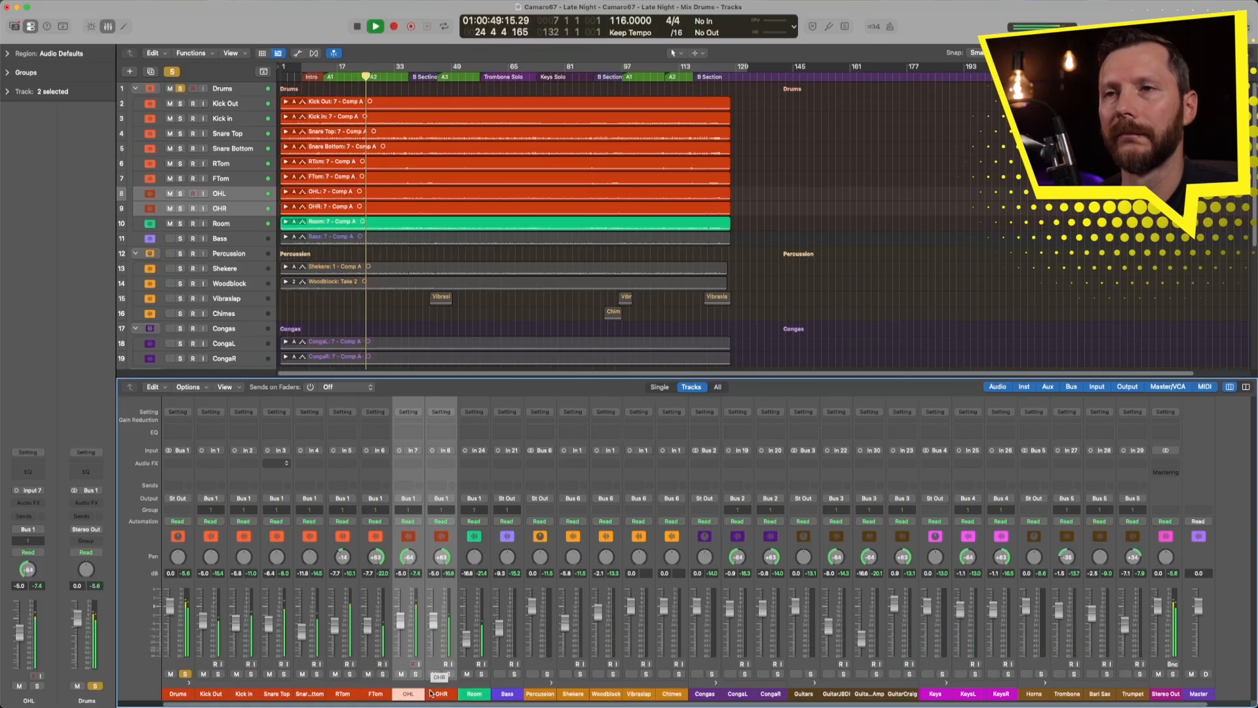
key("space")
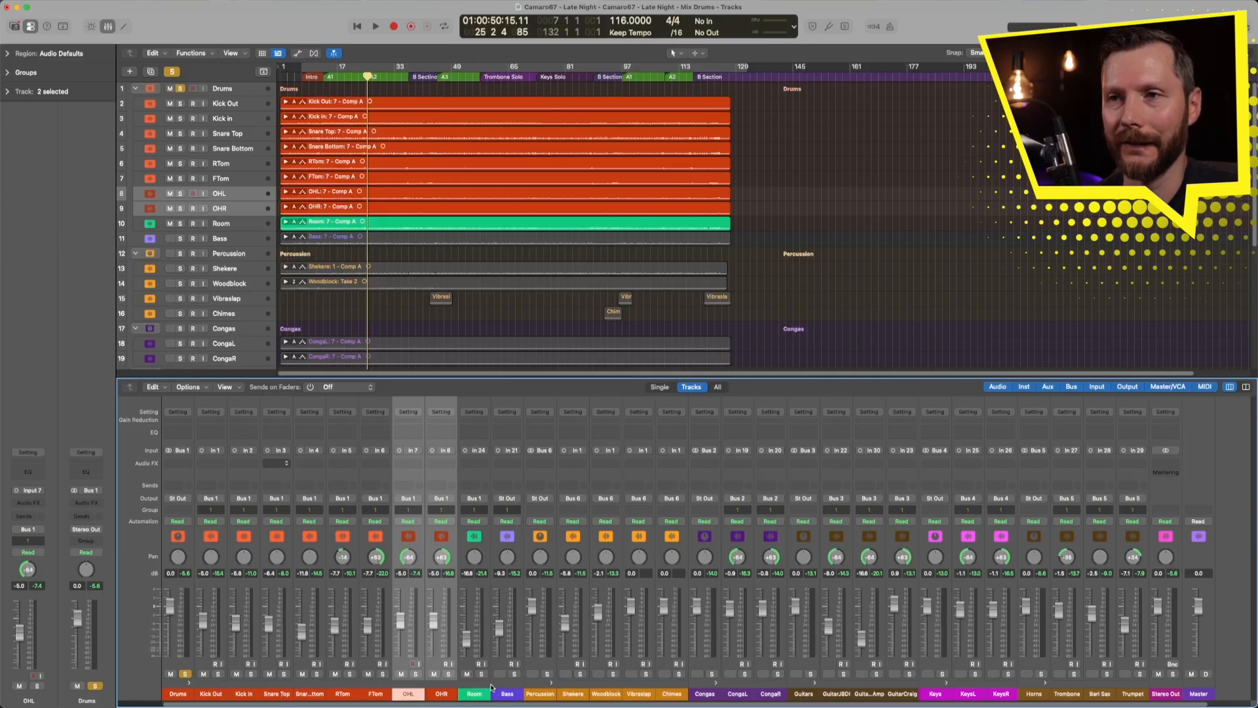
Mute the Bass, Percussion, Congas, Guitars, Keys and Horns channels and collapse the five non-drum stacks
left_click(532, 675)
left_click(530, 675)
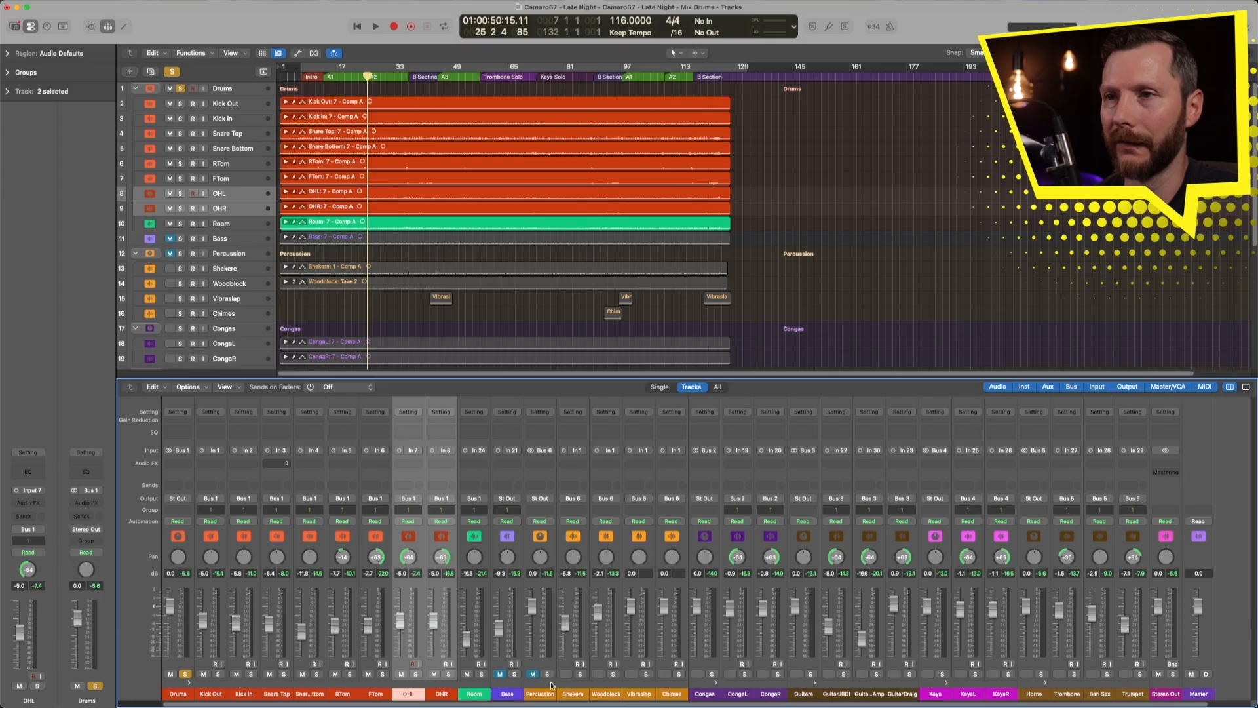
left_click(551, 684)
left_click(581, 685)
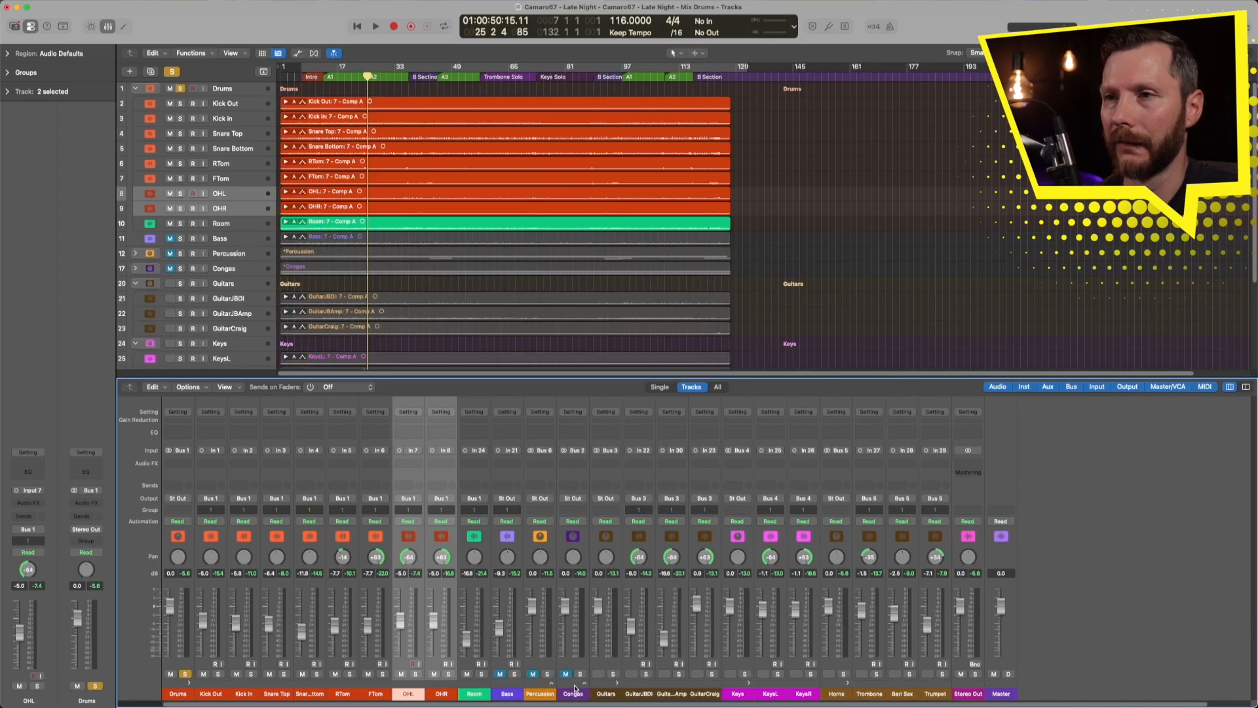
left_click(613, 685)
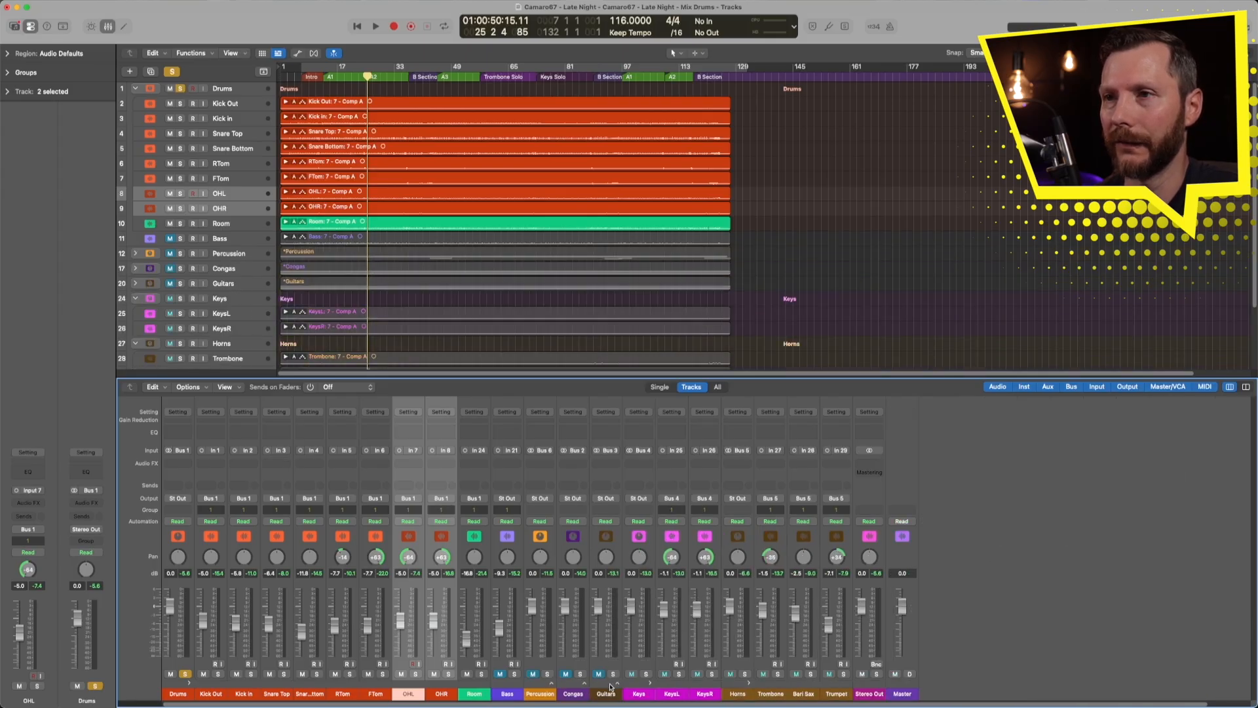
left_click(652, 685)
left_click(664, 675)
left_click(682, 683)
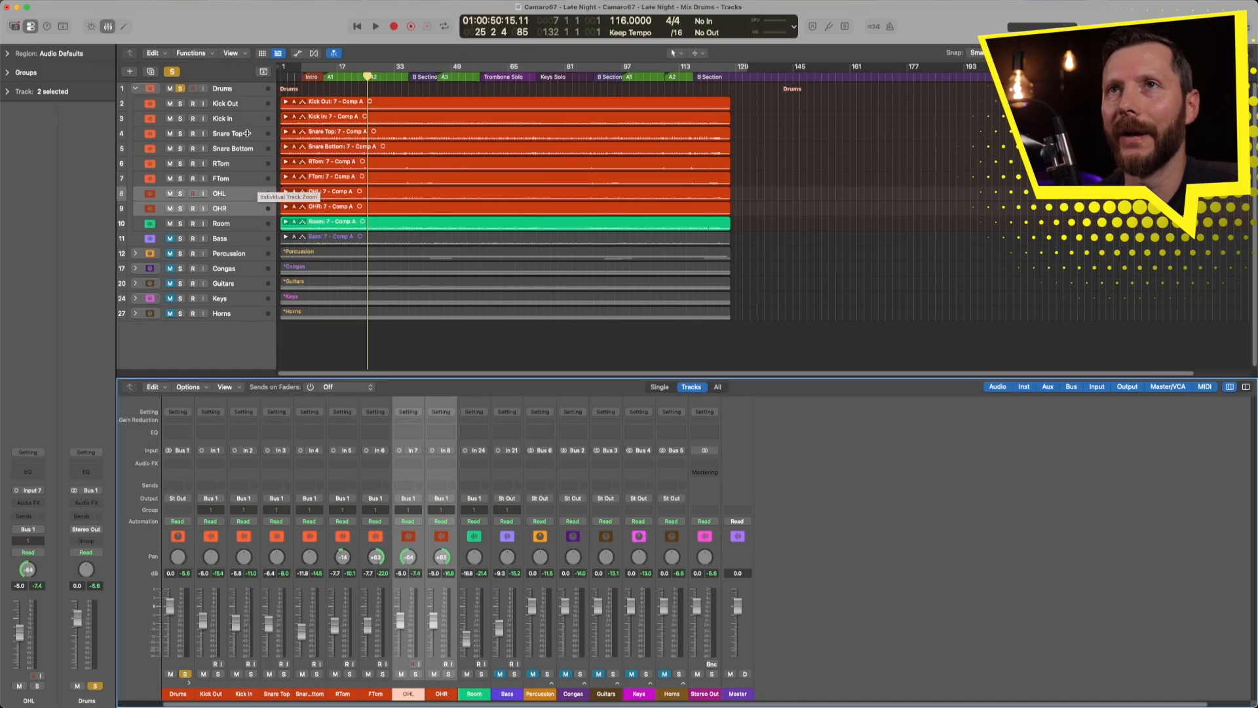
Go through the individual drum tracks from Kick Out to Room to review the kit's microphones
left_click(240, 105)
left_click(240, 119)
left_click(239, 134)
left_click(240, 150)
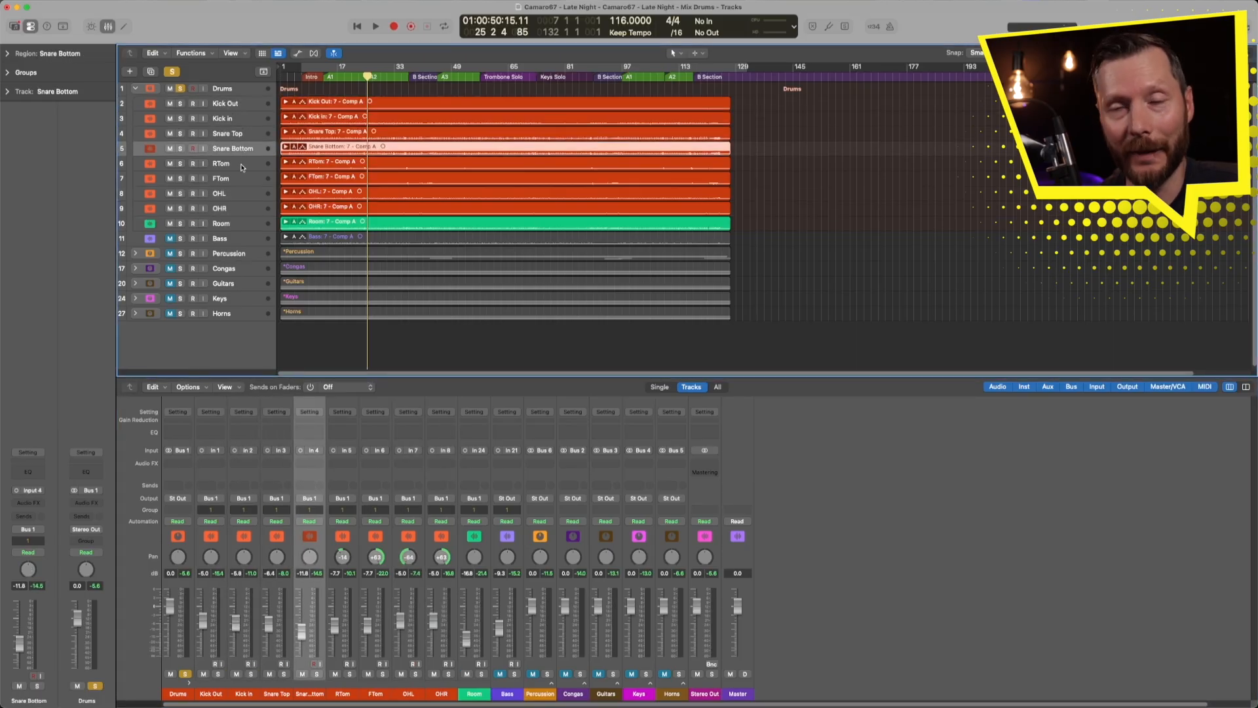
left_click(234, 107)
left_click(231, 137)
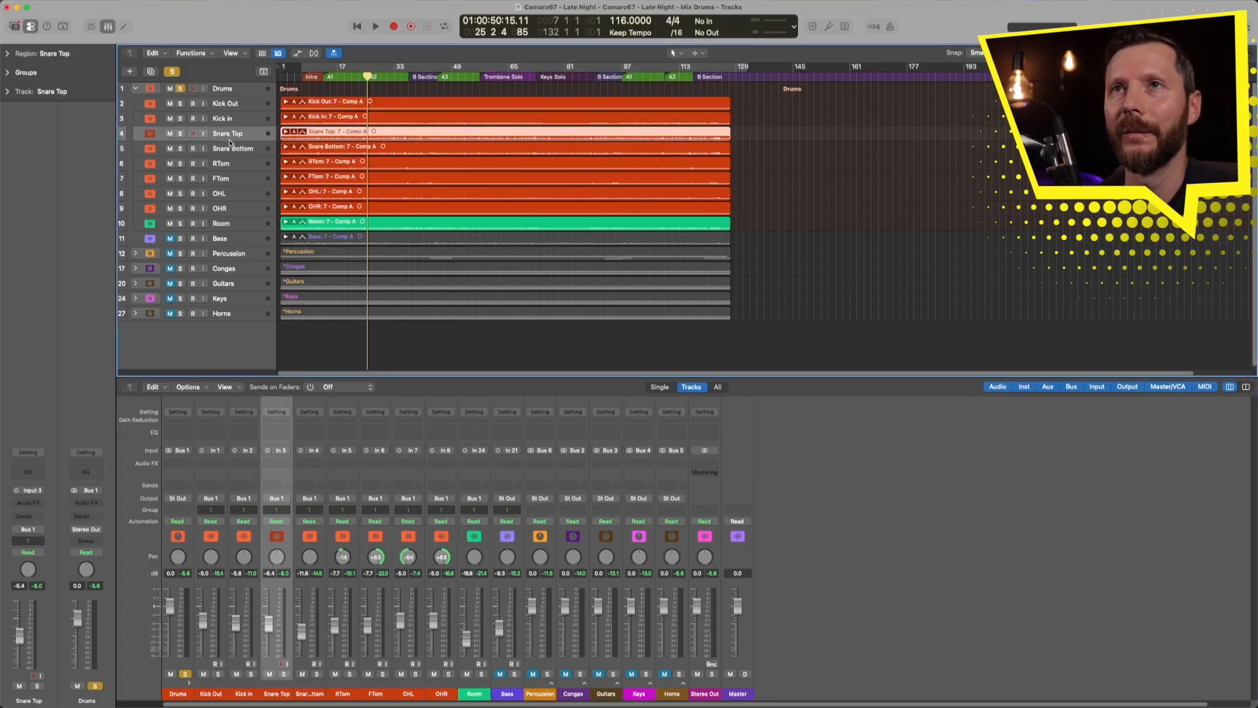
left_click(229, 165)
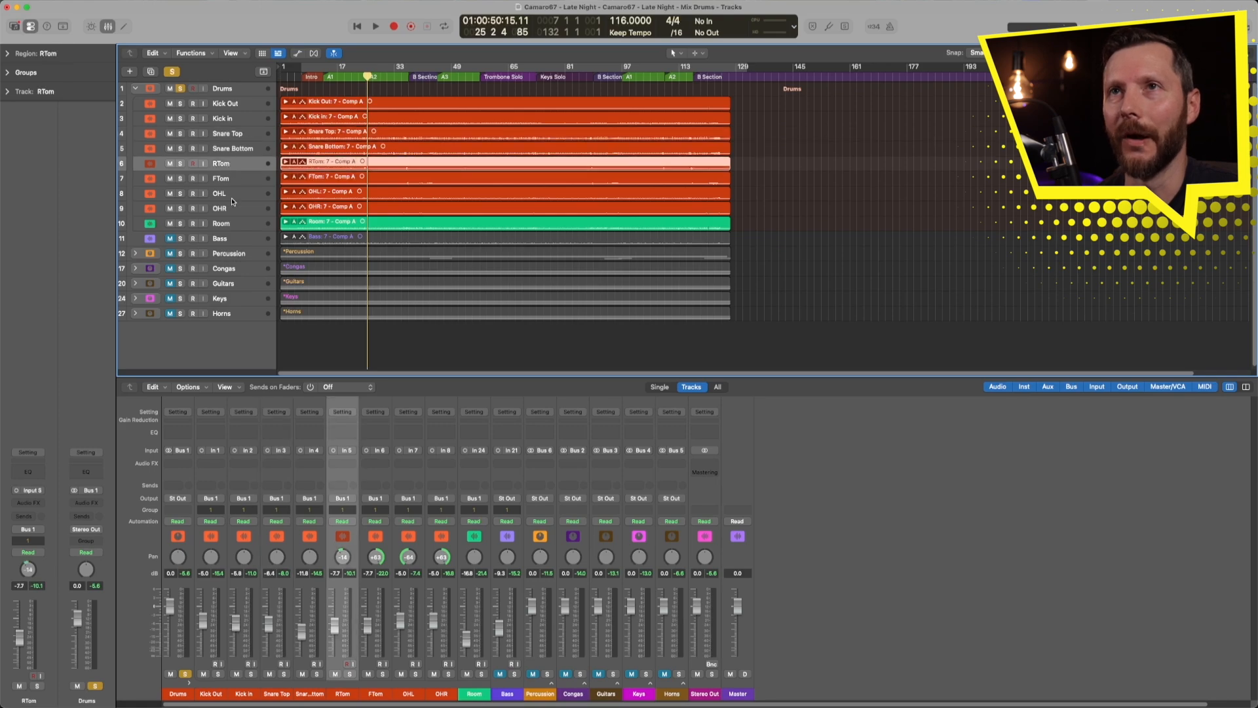
left_click(233, 196)
left_click(237, 229)
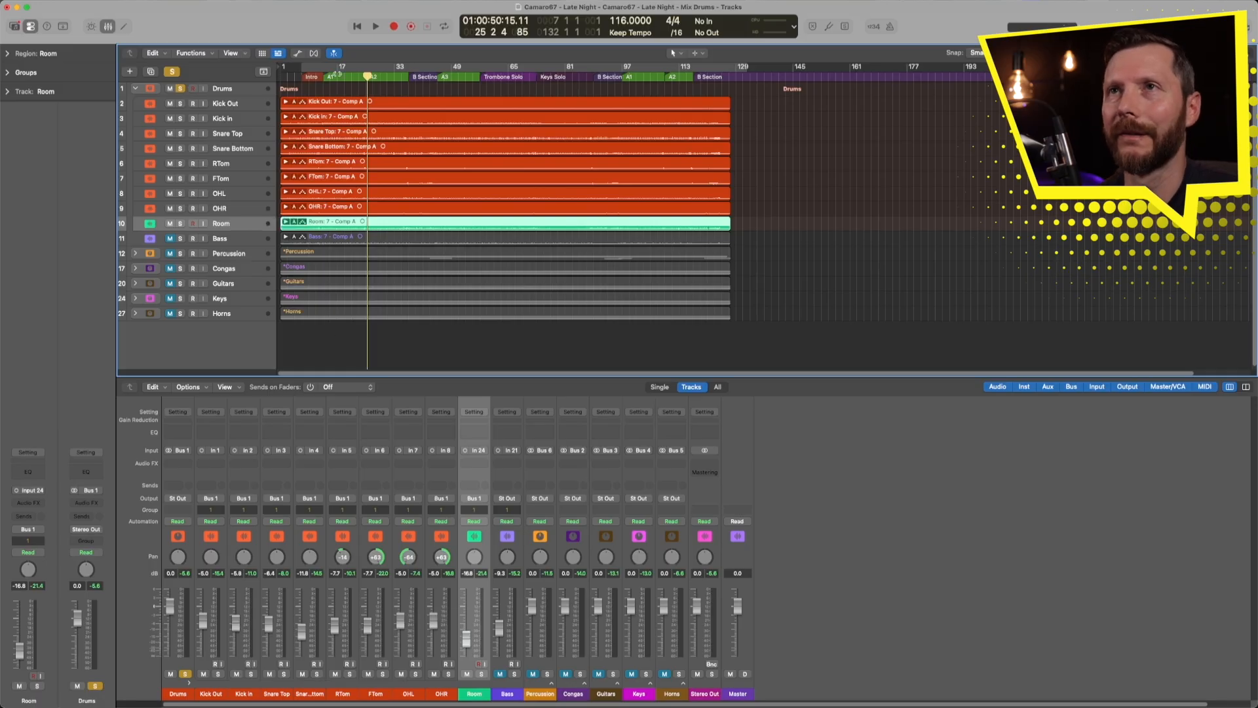
Select the channels from Kick Out to Room and lower all their faders together to minus infinity
left_click_drag(211, 693, 470, 694)
left_click(281, 697)
left_click_drag(207, 692, 474, 685)
left_click_drag(203, 619, 192, 686)
left_click(216, 692)
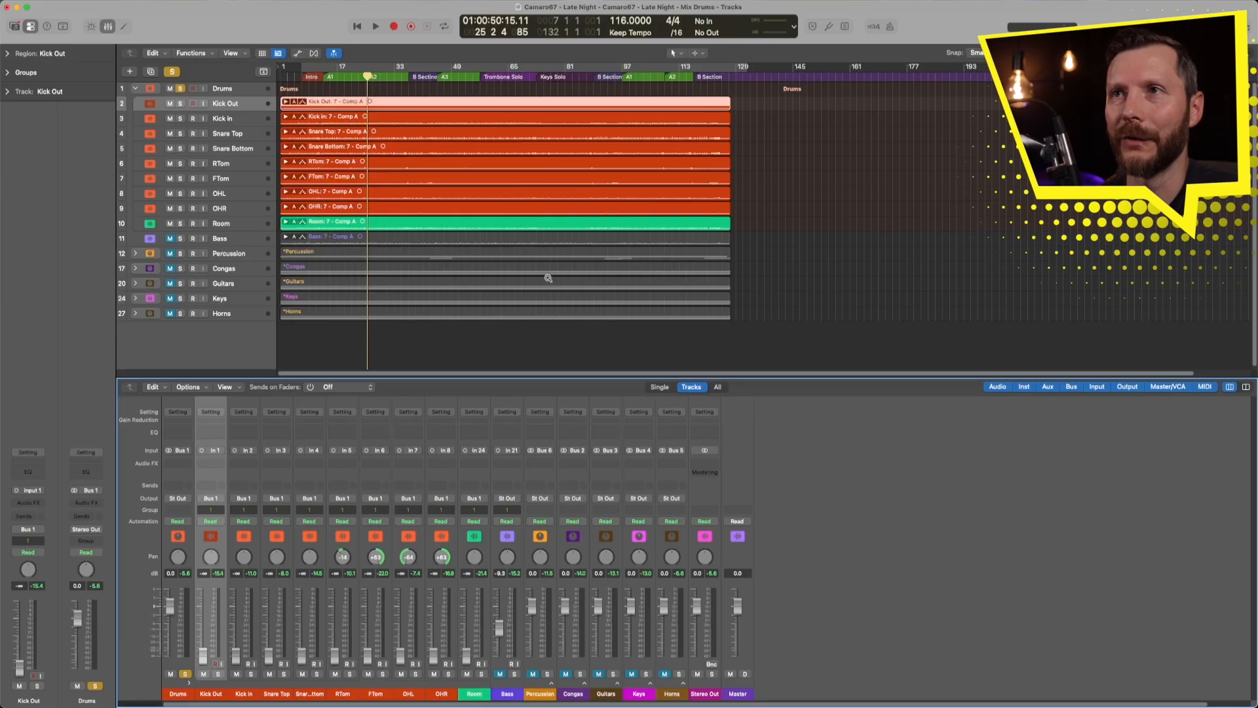
Enlarge the drum tracks so their waveforms are readable, select Kick In, and hide the mixer
left_click_drag(780, 295, 249, 113)
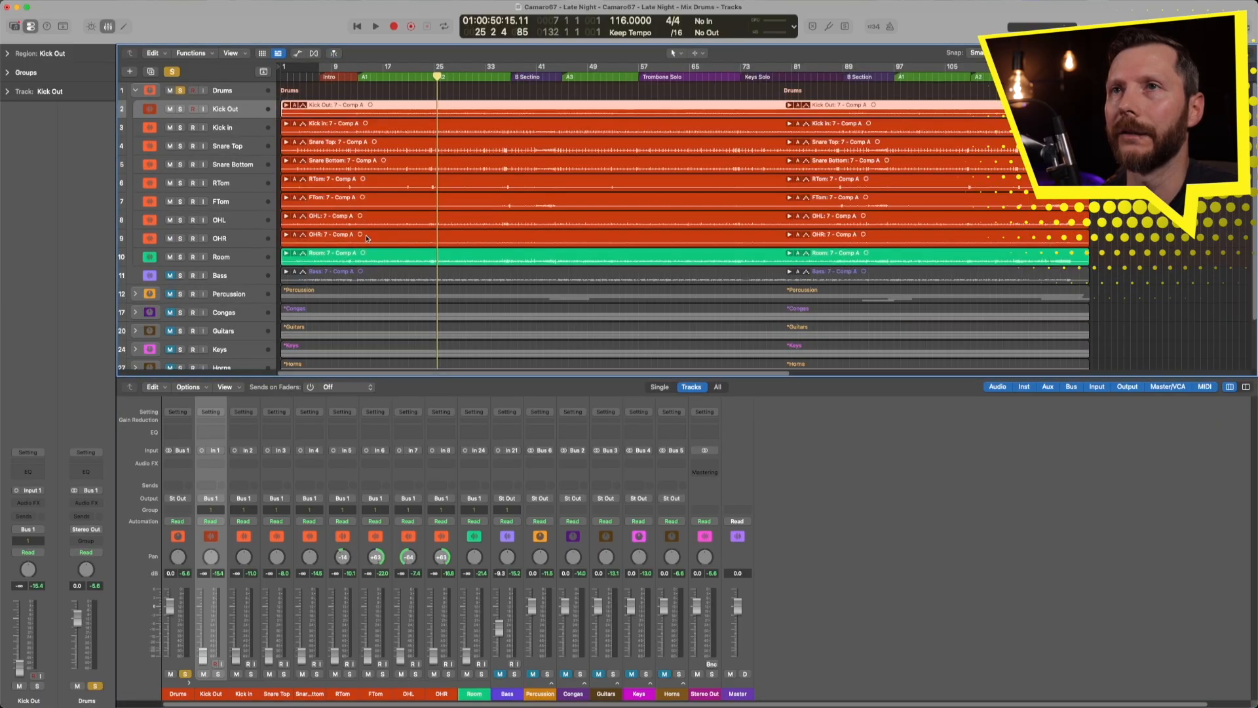
scroll(366, 239, "down", 2)
scroll(366, 238, "up", 5)
scroll(366, 239, "up", 5)
left_click(239, 698)
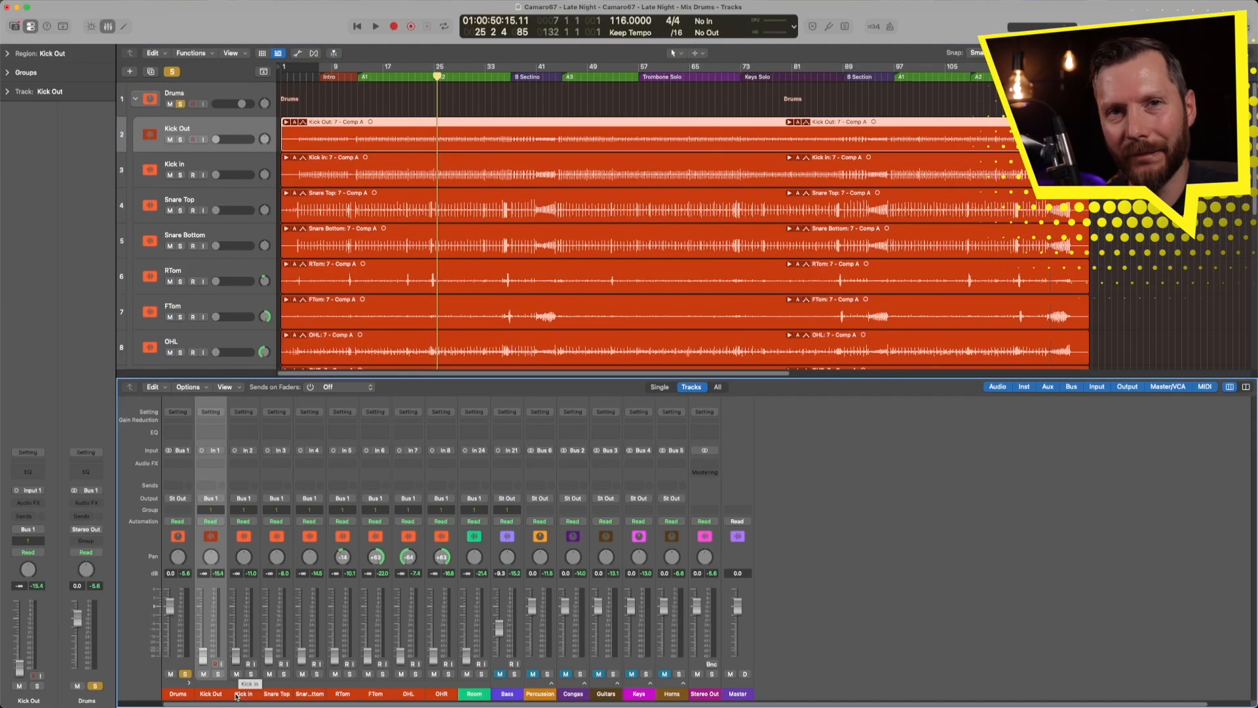
left_click(253, 695)
left_click(221, 695)
left_click(243, 694)
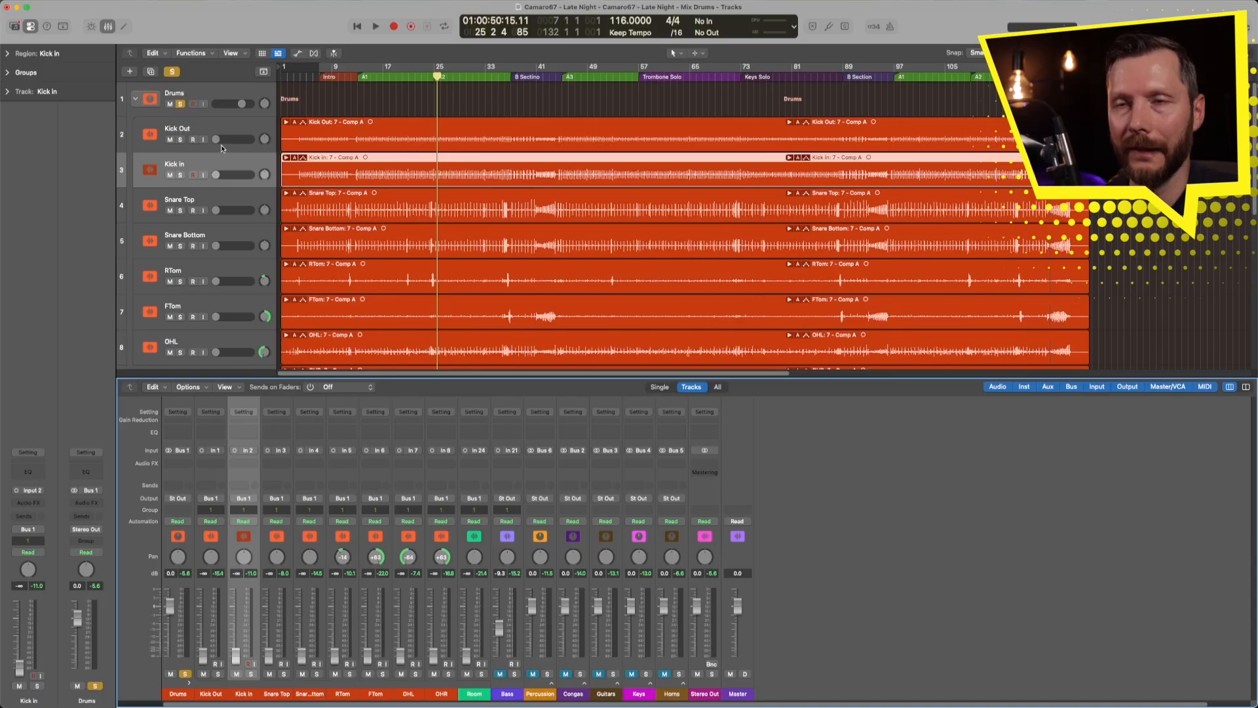
key("x")
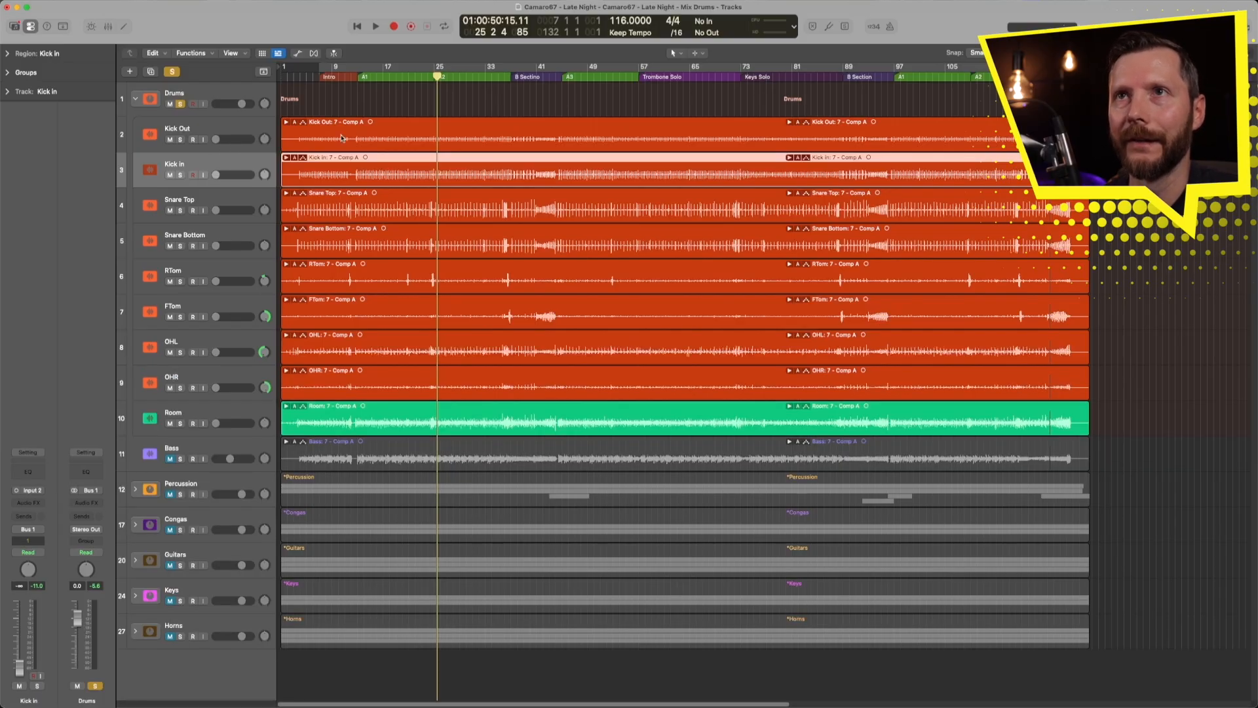
Group the Kick Out and Kick In tracks into a summing stack inside the Drums stack
left_click(187, 96)
left_click(135, 100)
left_click(133, 101)
left_click(220, 129)
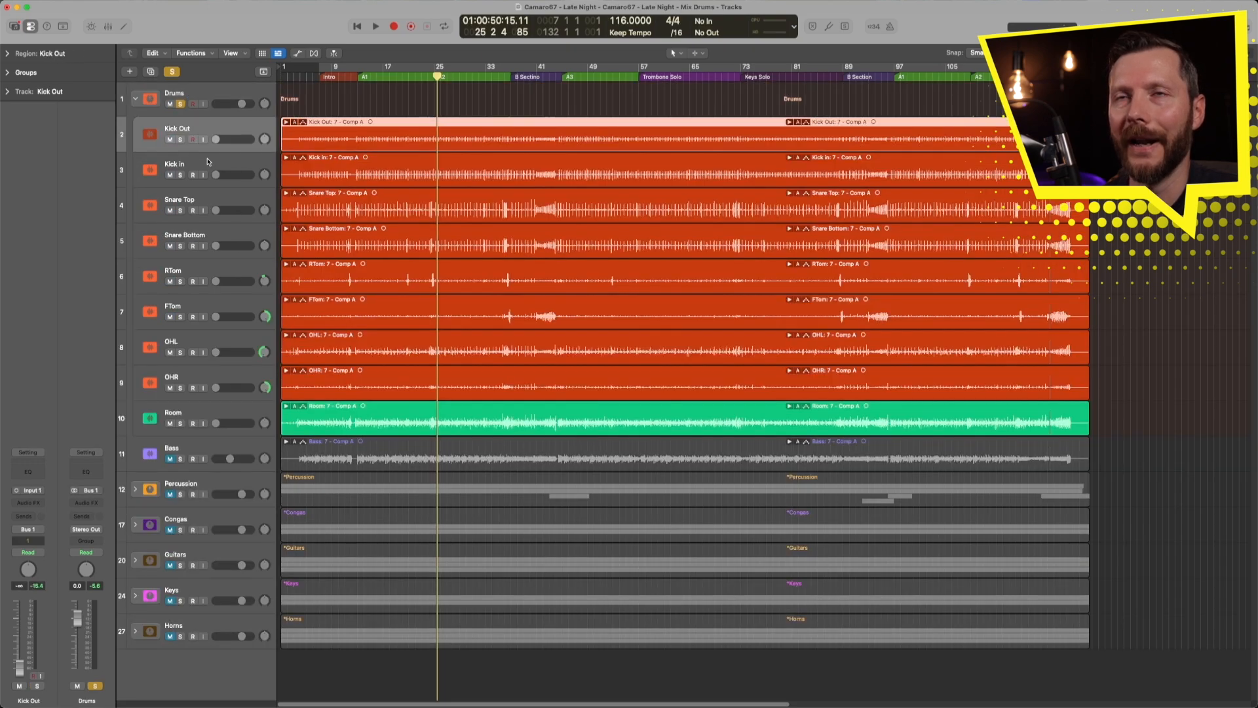
left_click(208, 175, "shift")
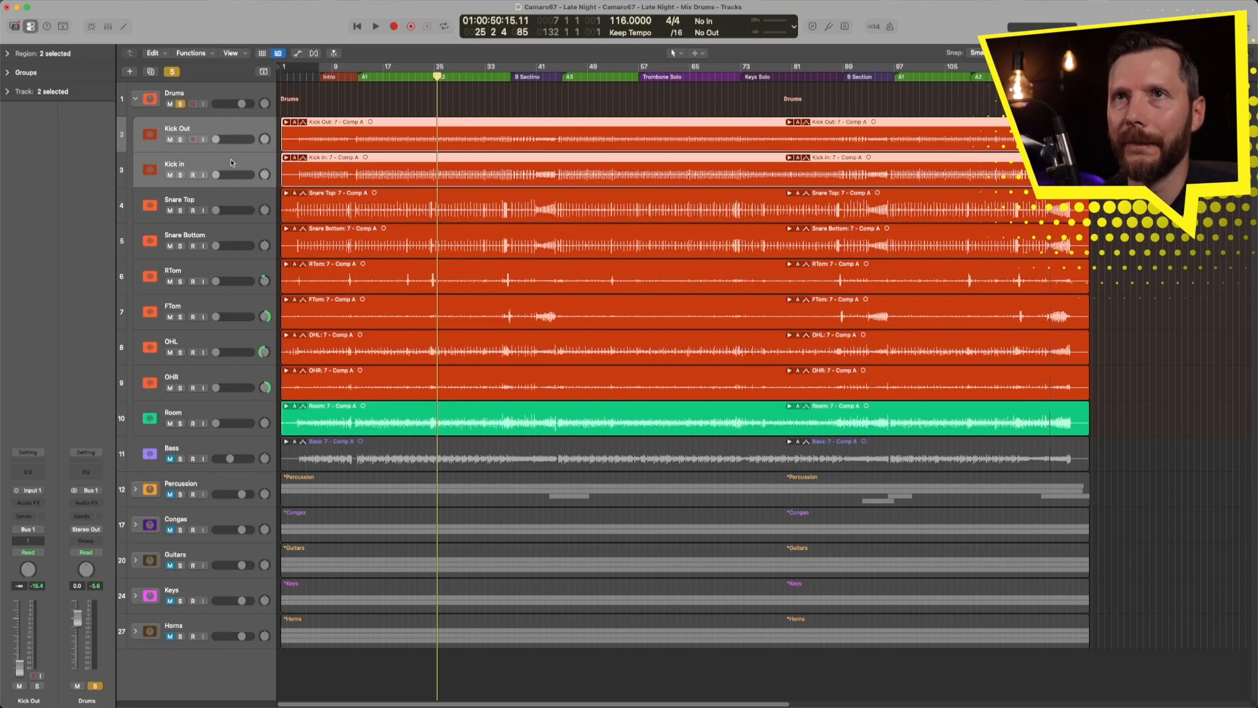
right_click(210, 128)
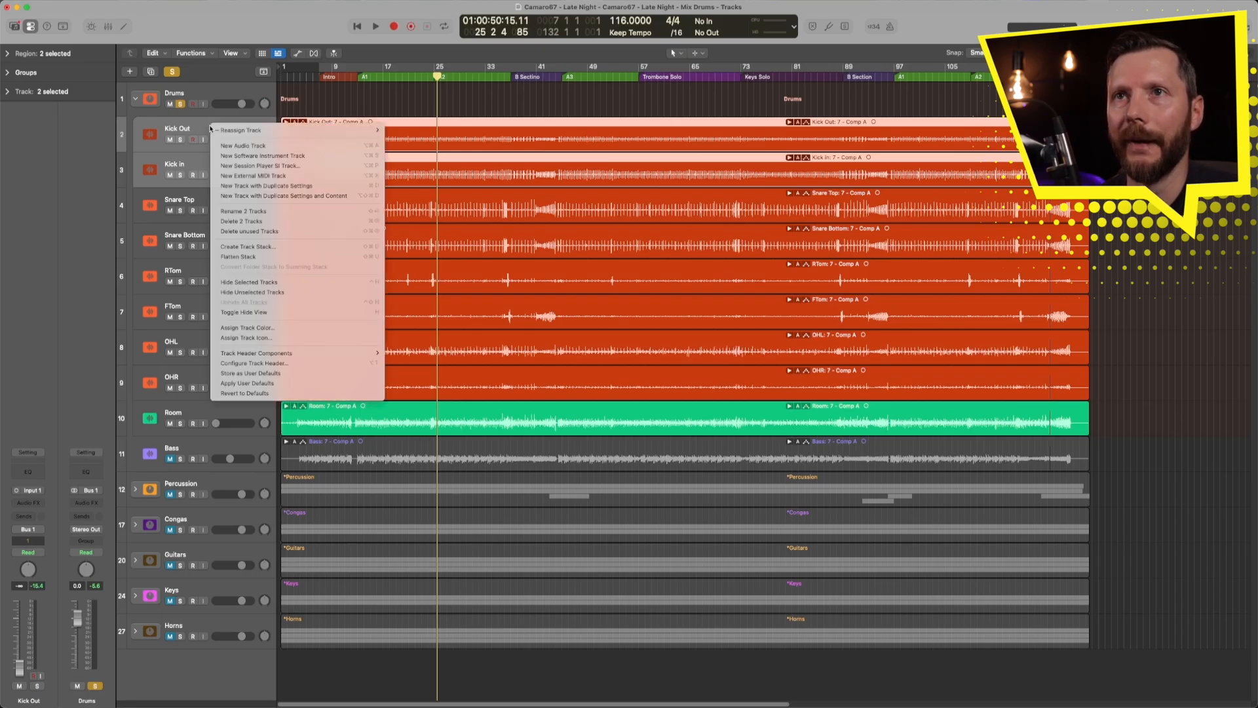
left_click(278, 247)
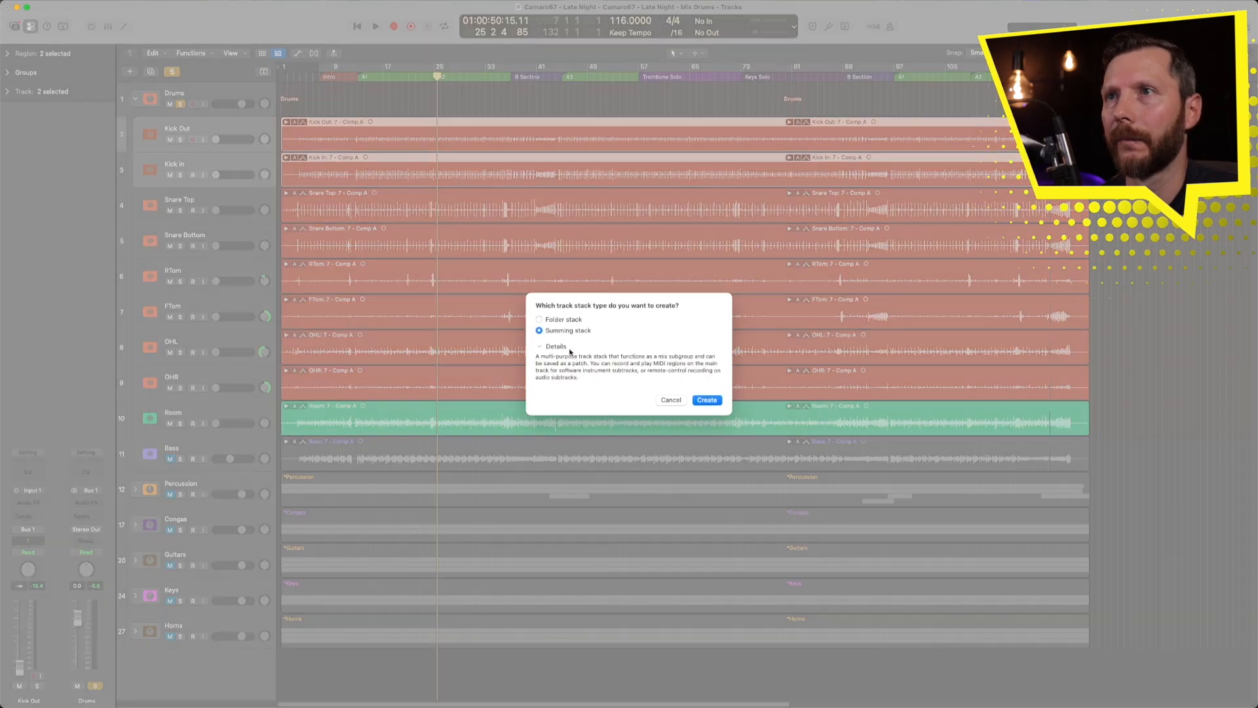
left_click(706, 400)
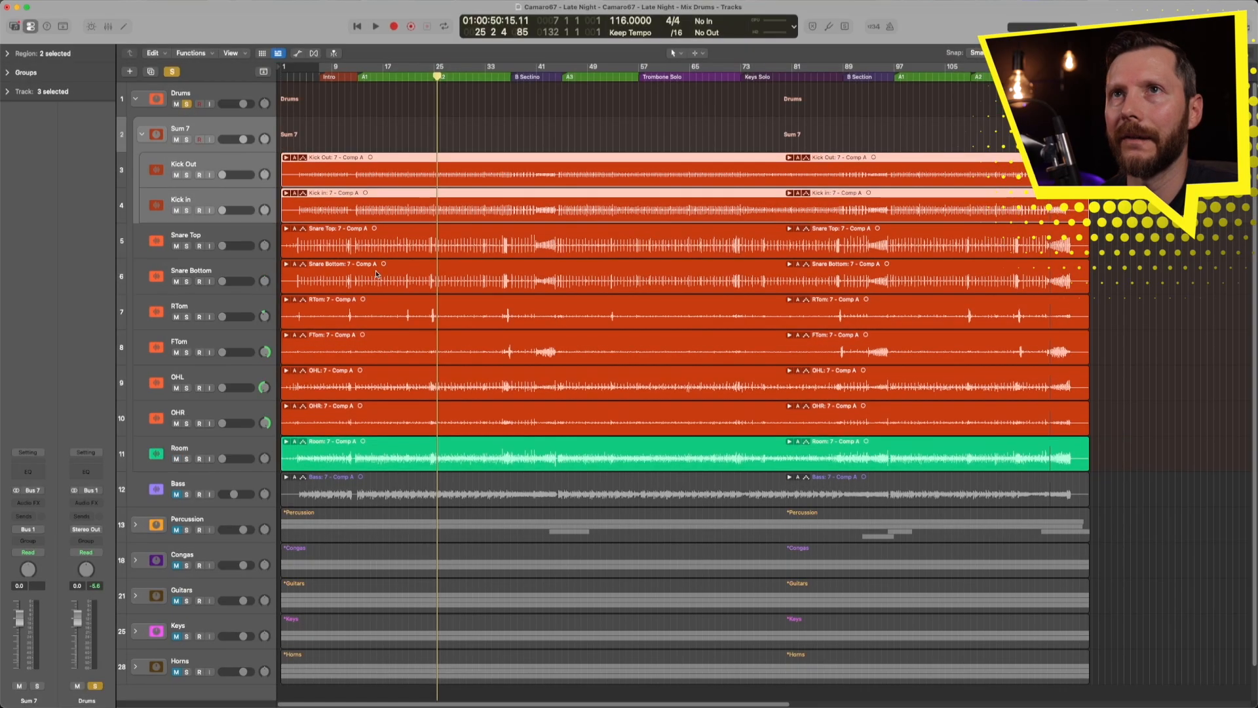
Rename the new summing stack "Kicks" and show the mixer again
double_click(187, 129)
type("K")
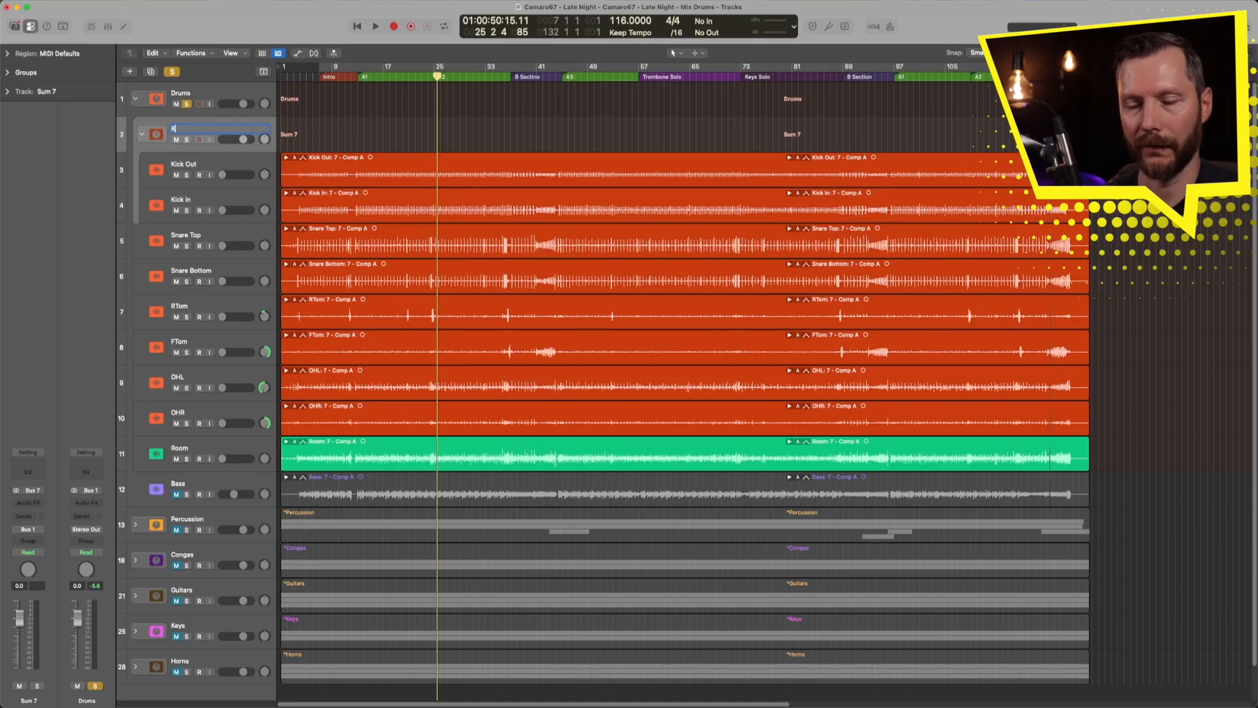
type("icks")
key("Return")
key("x")
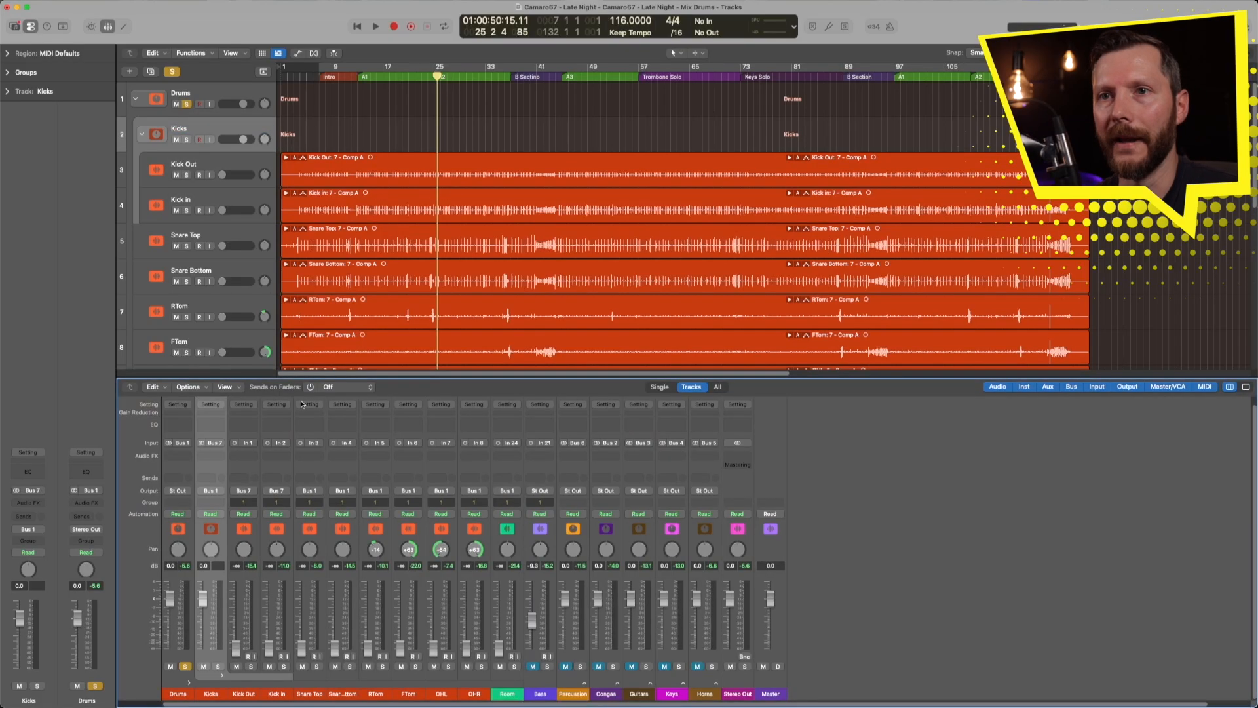
Try lowering the Kicks stack's fader as a shared kick level control, and reset it to 0.0 dB
left_click_drag(254, 693, 274, 693)
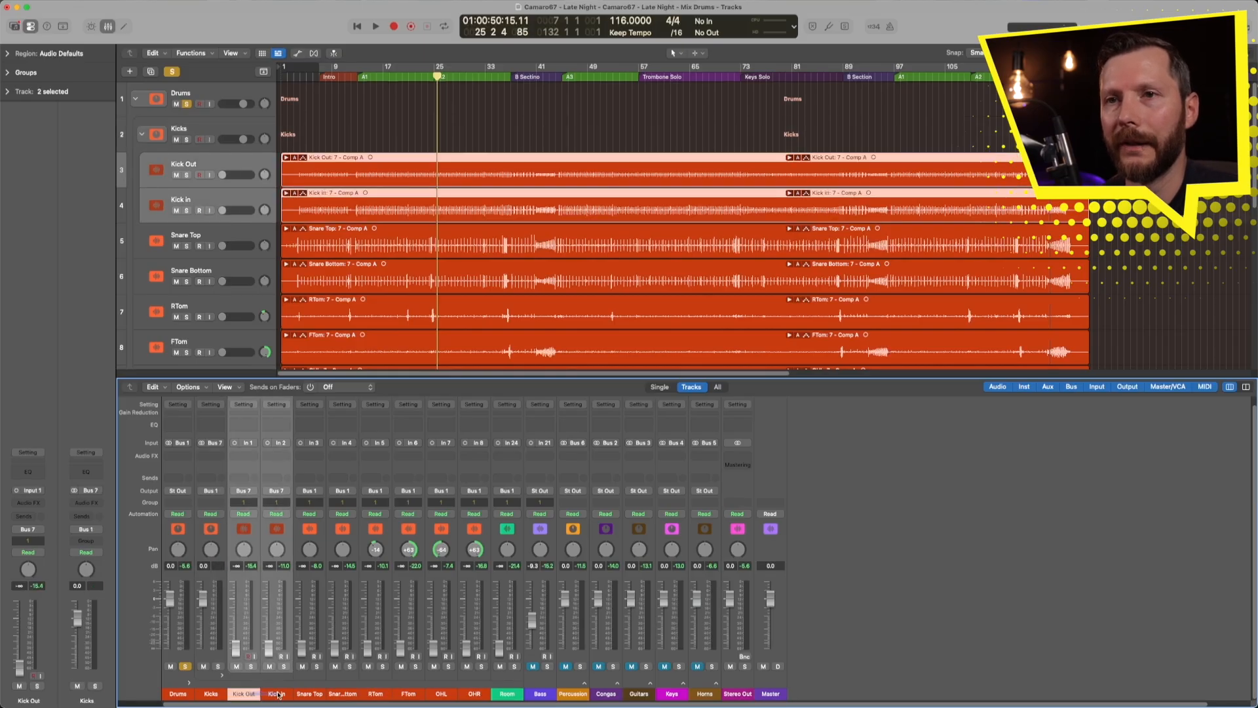
left_click(211, 694)
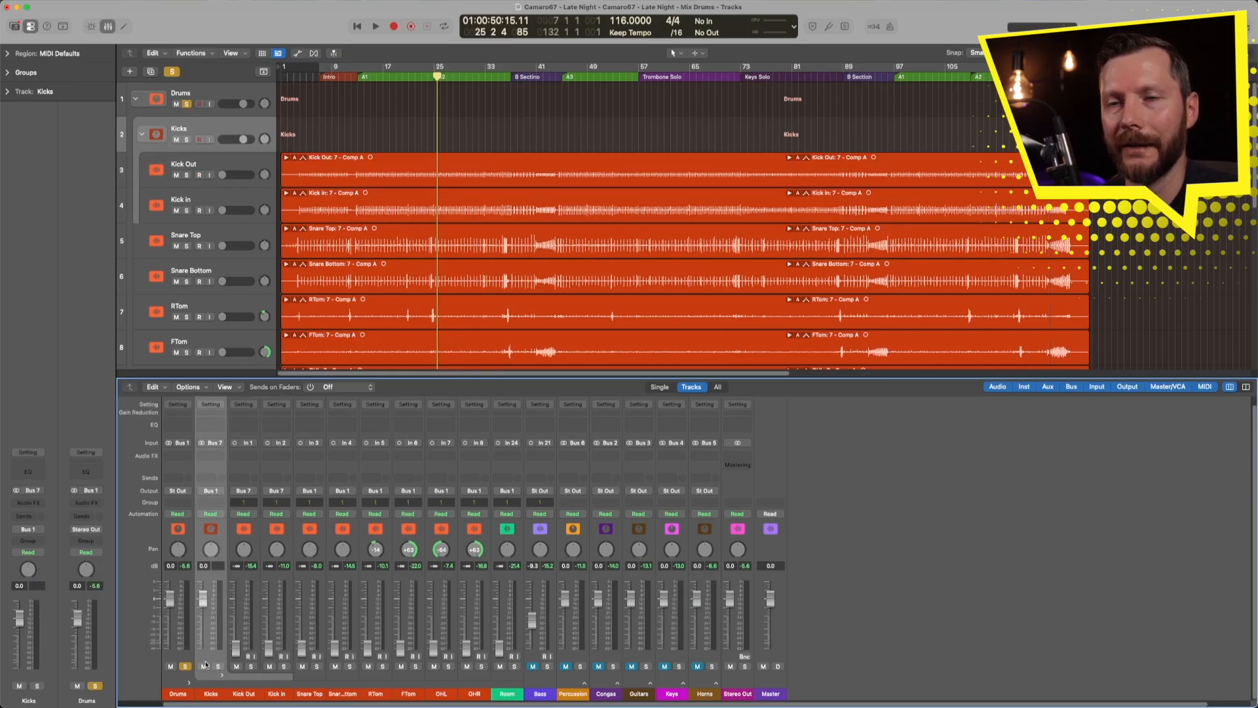
mouse_move(204, 599)
left_mouse_down()
mouse_move(204, 612)
mouse_move(204, 599)
left_mouse_up()
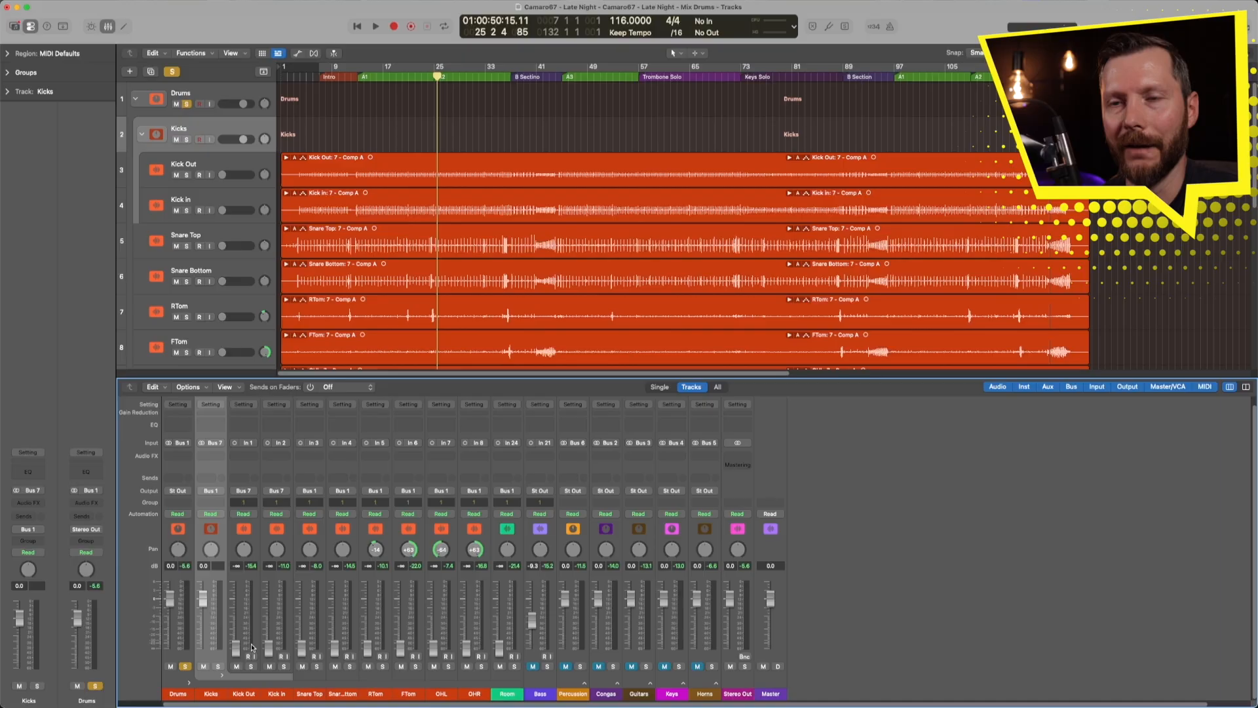
left_click(244, 693)
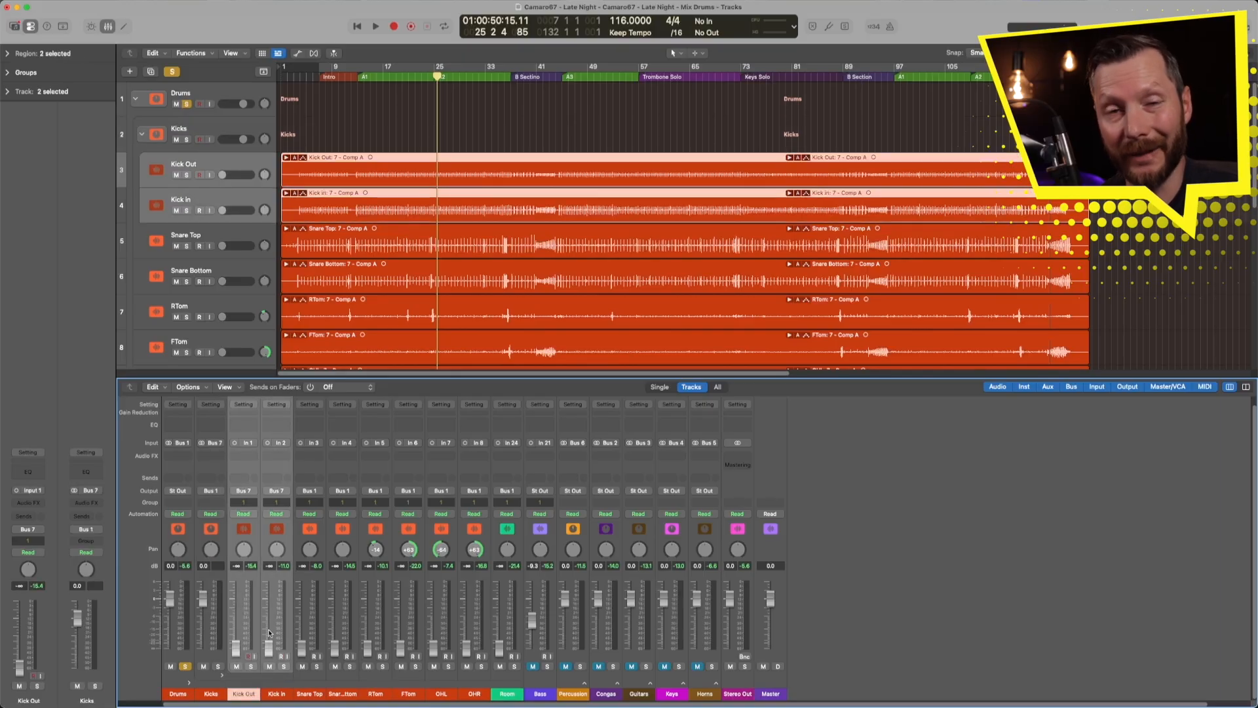
left_click(216, 689)
mouse_move(204, 599)
left_mouse_down()
mouse_move(204, 641)
mouse_move(204, 599)
mouse_move(204, 618)
left_mouse_up()
left_click(202, 620, "alt")
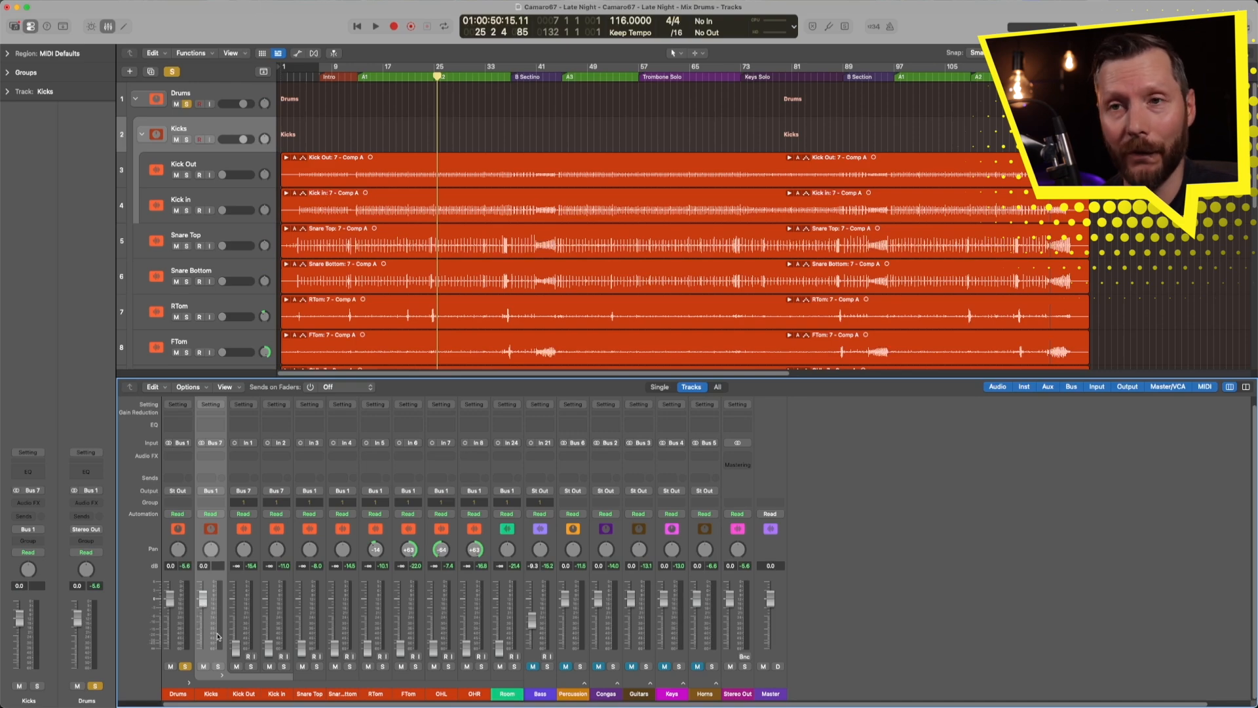
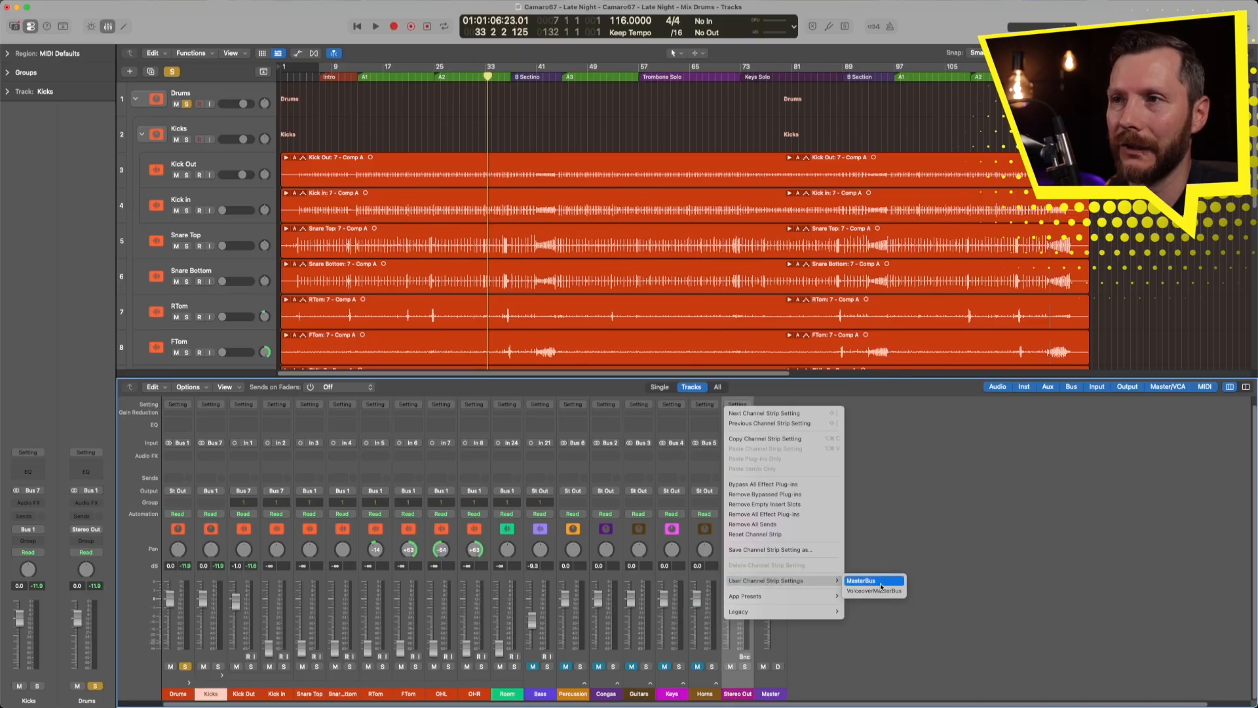
Load the user channel strip setting MasterBus on the Stereo Out channel
left_click(879, 582)
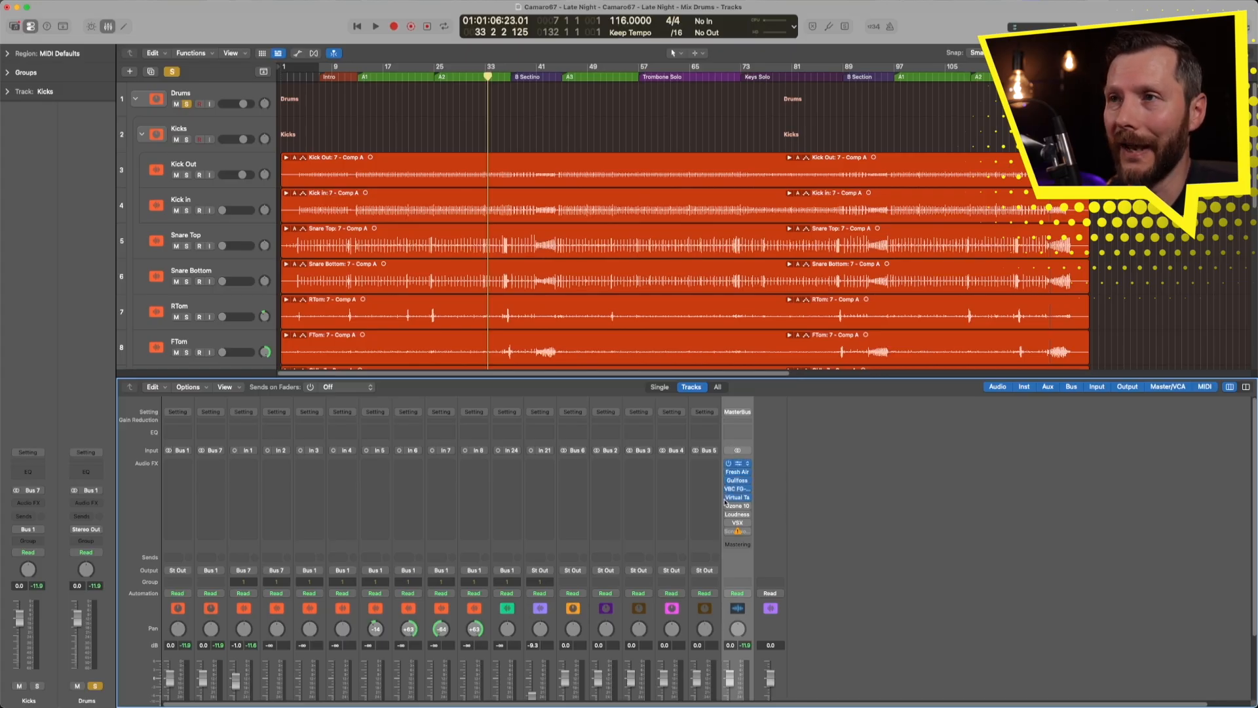
scroll(771, 483, "down", 2)
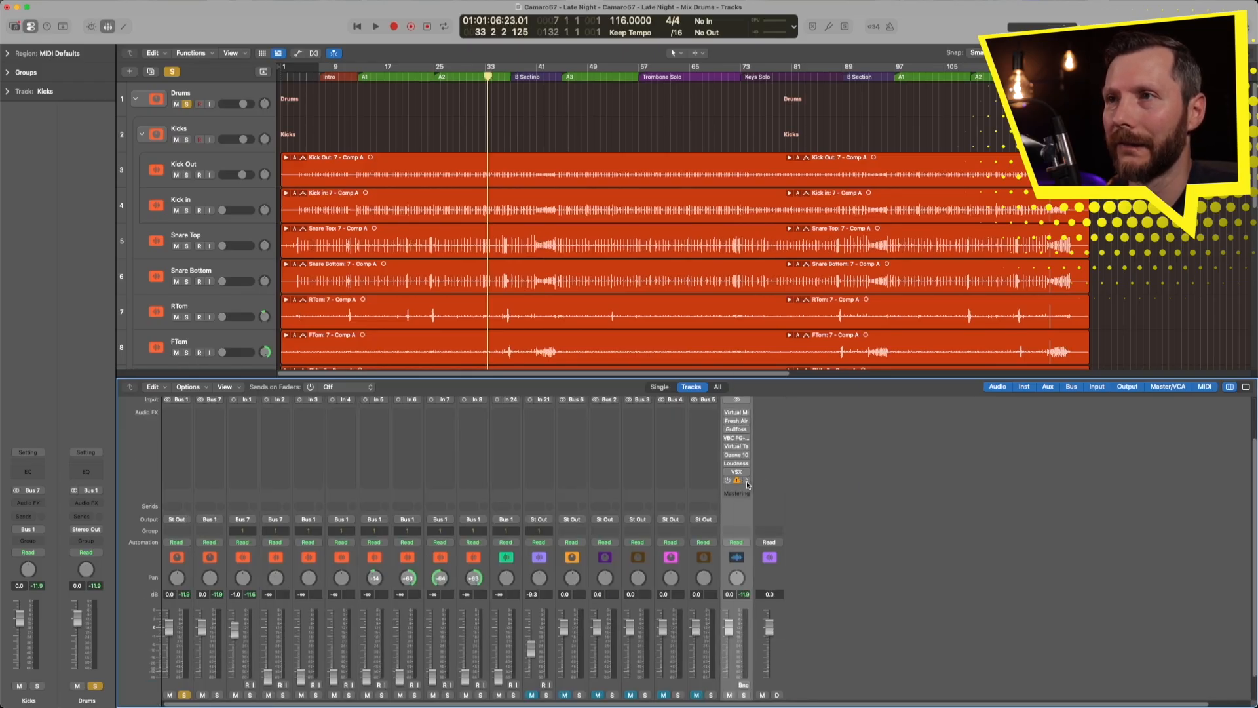
Remove the unavailable plug-in from the slot below VSX on the MasterBus channel
left_click(747, 484)
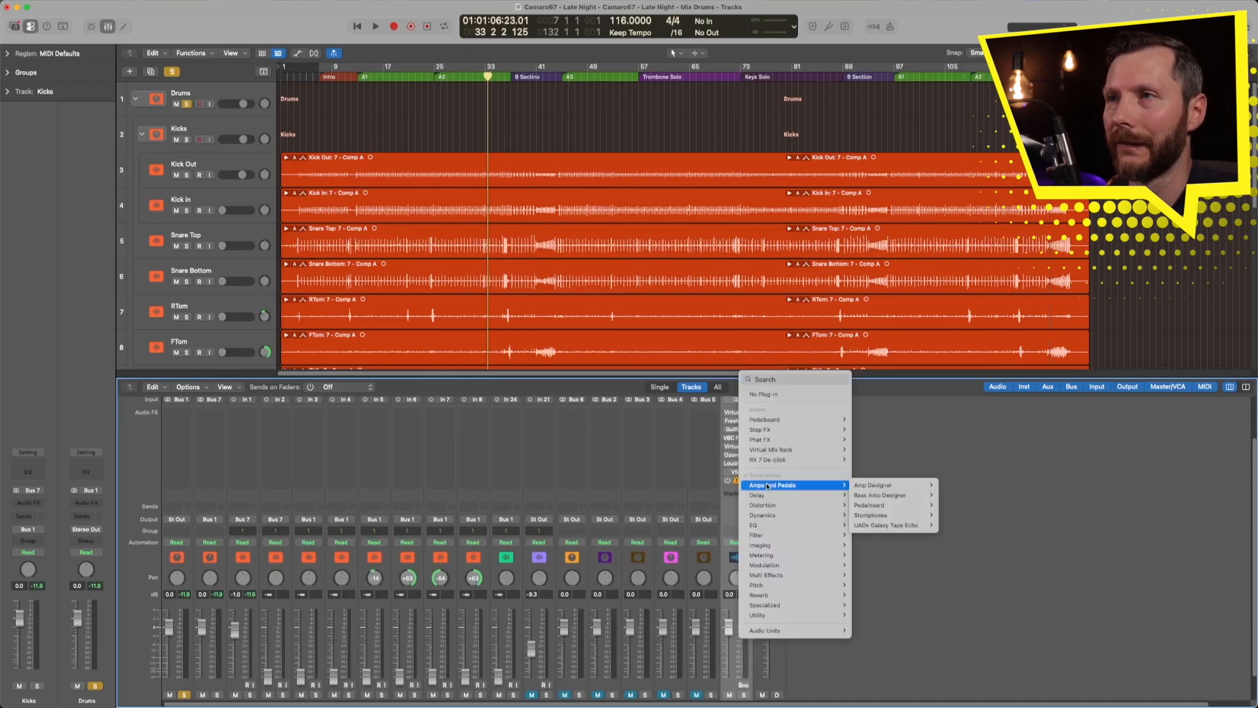
left_click(790, 395)
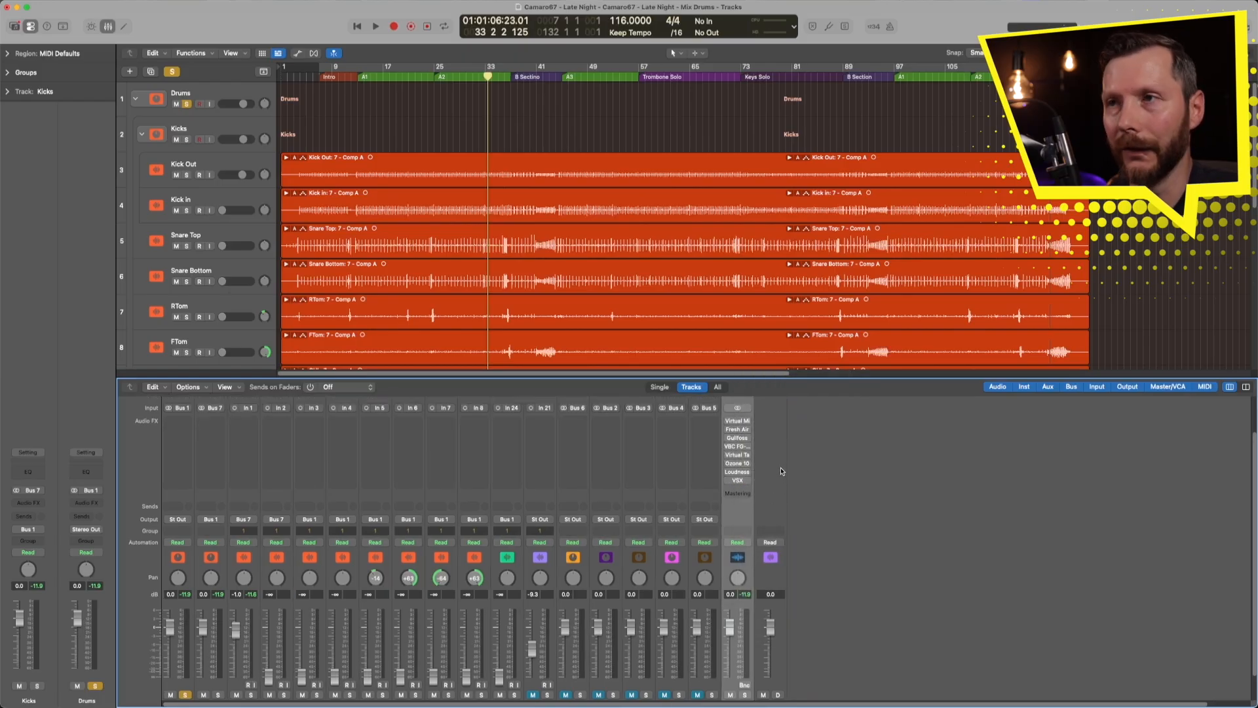
Inspect the Virtual Mix Rack, Gullfoss, VBC FG-Grey and Virtual Tape Machines plug-ins on the MasterBus channel and close their windows
left_click(738, 423)
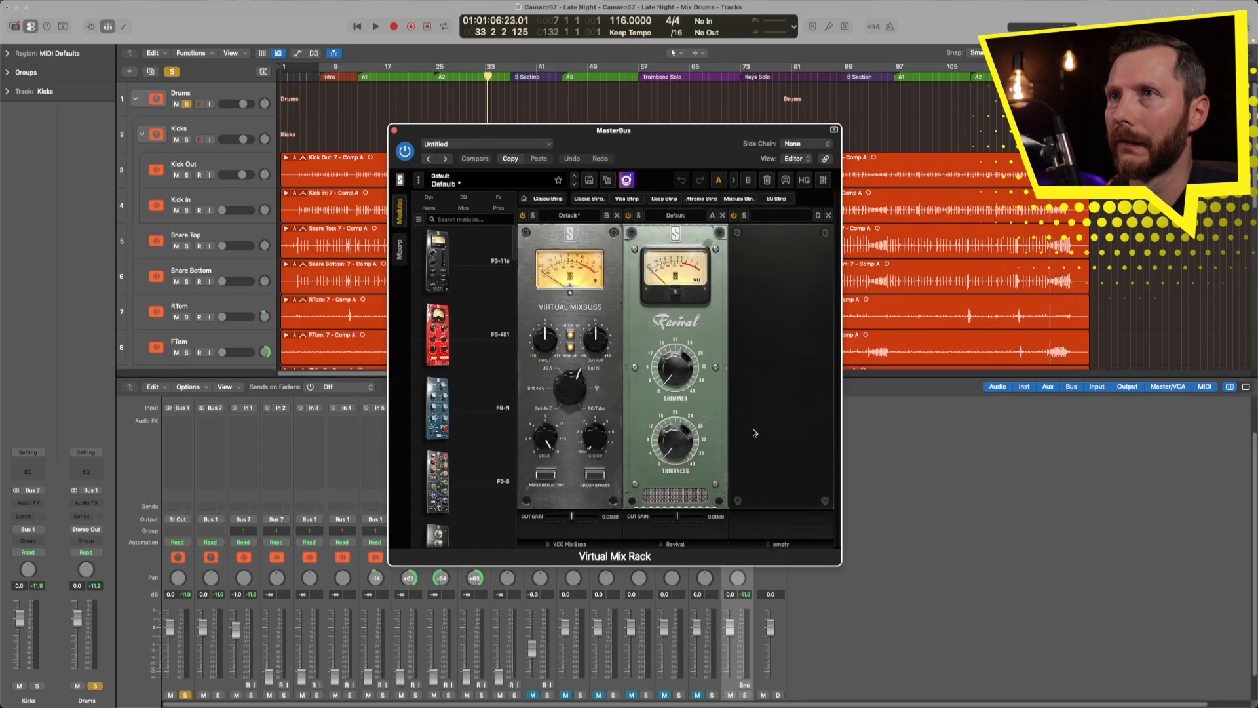
left_click_drag(608, 142, 368, 131)
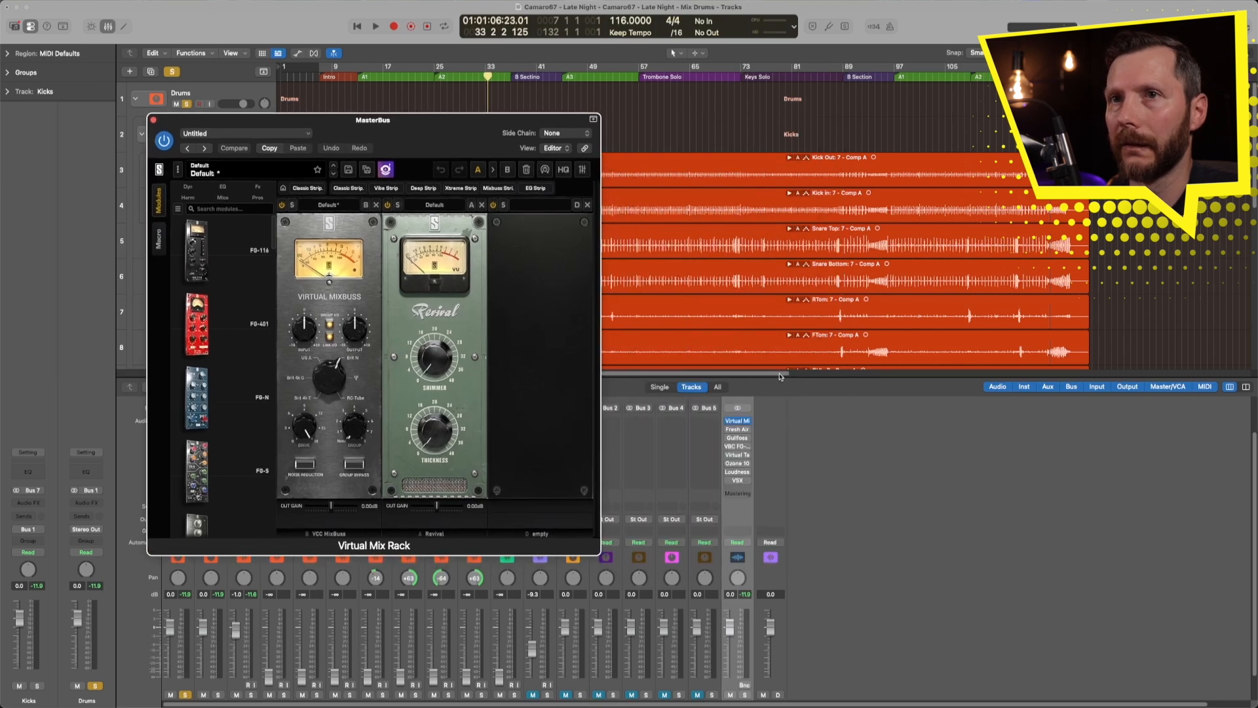
left_click(737, 438)
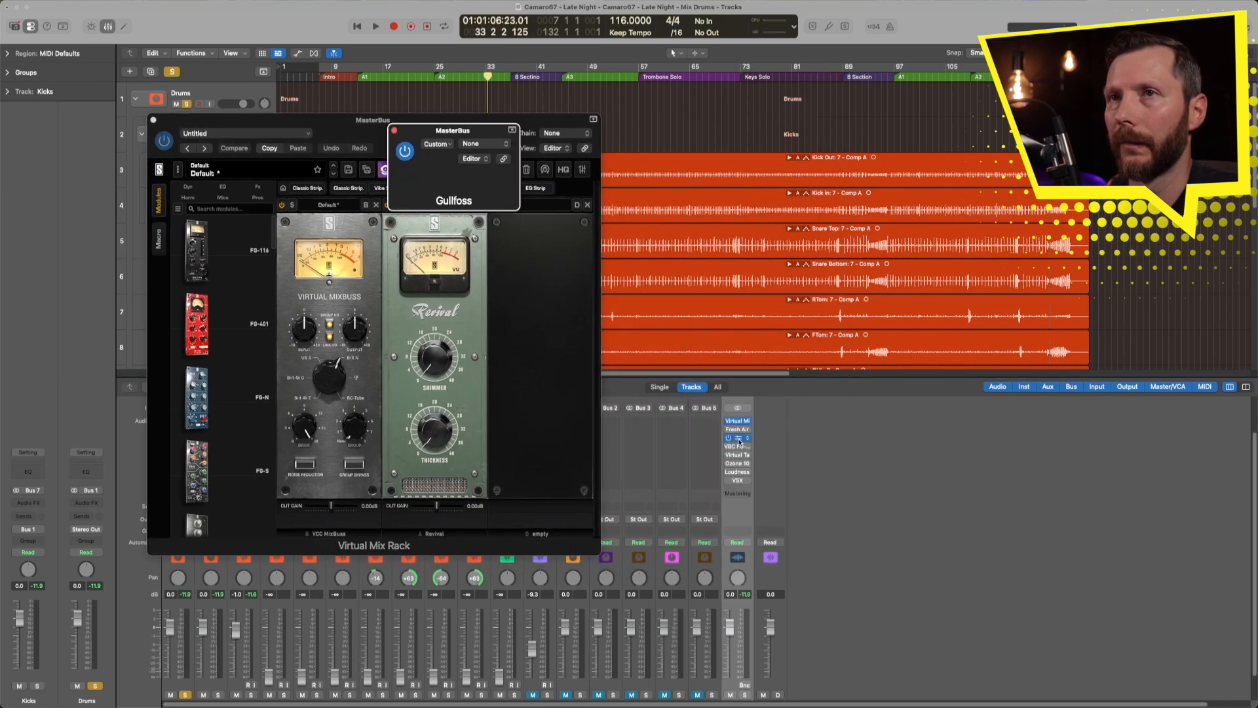
left_click(737, 446)
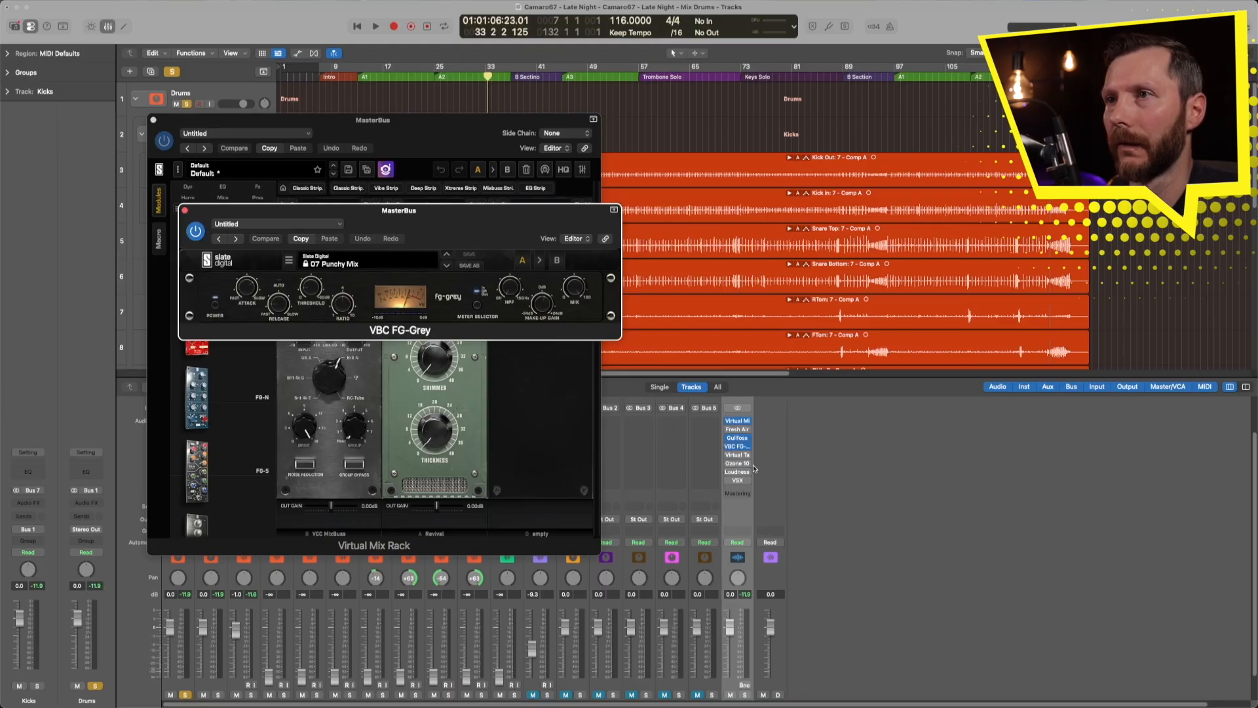
left_click(728, 457)
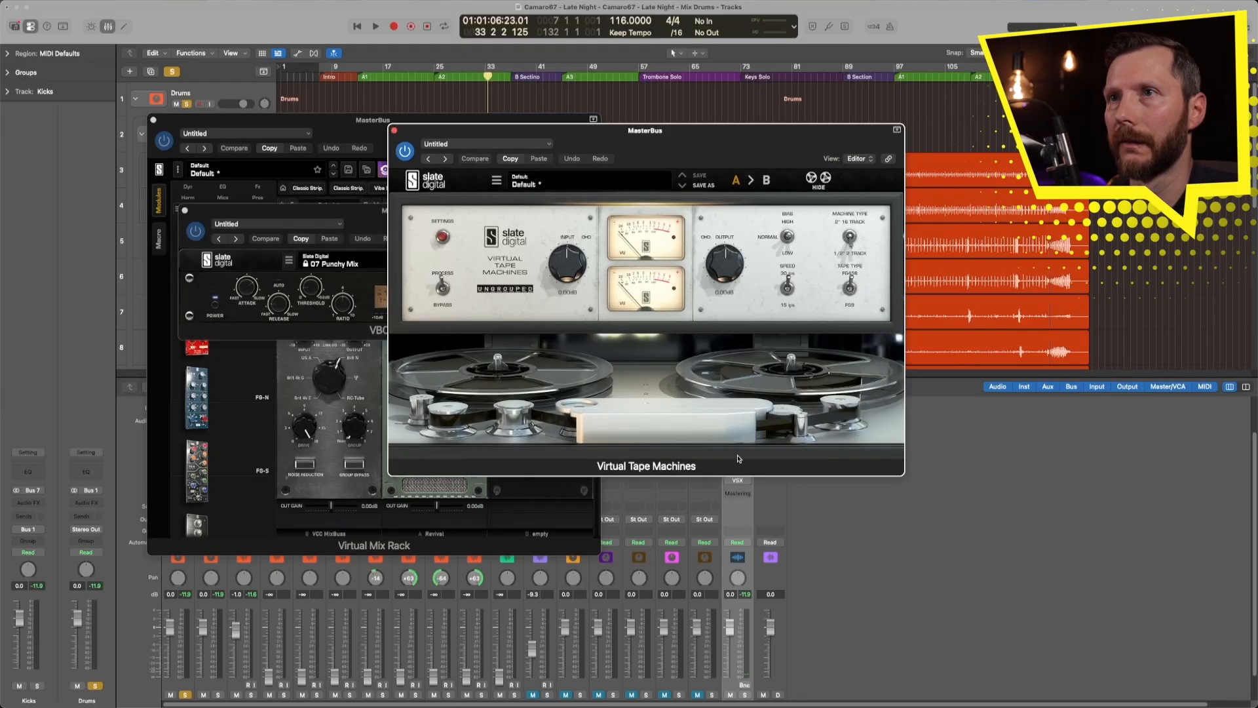
left_click_drag(633, 144, 354, 155)
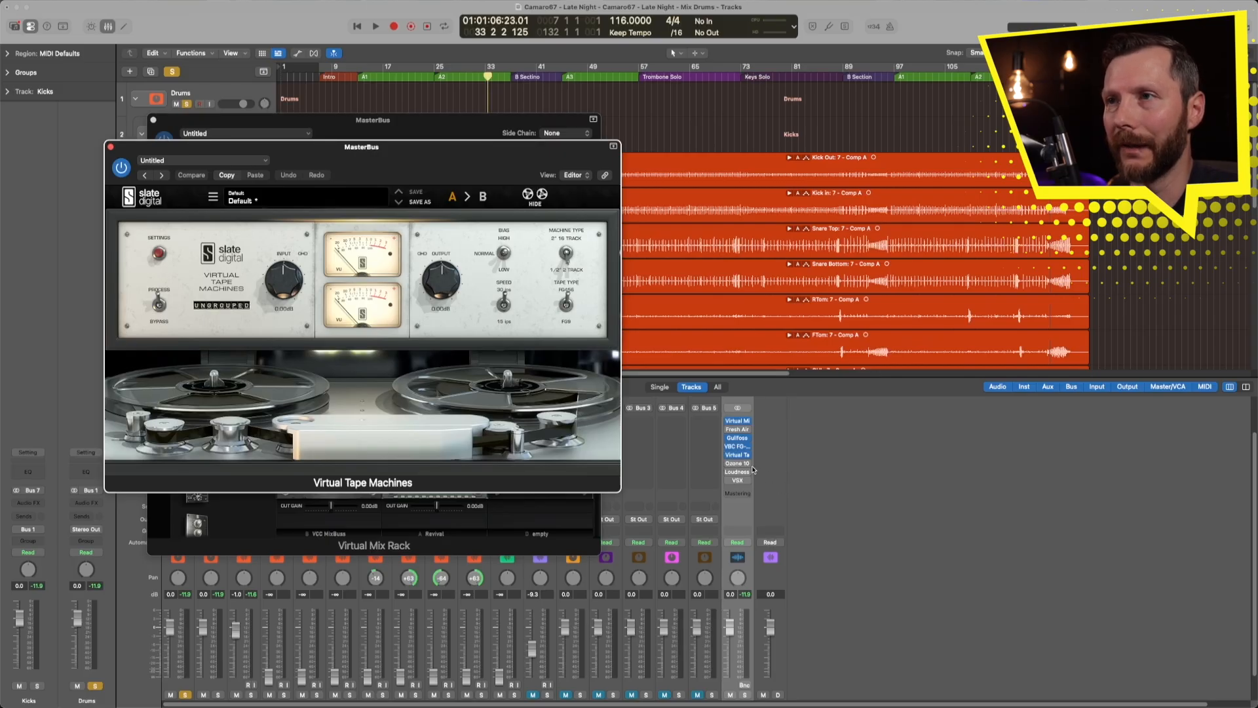
left_click(112, 148)
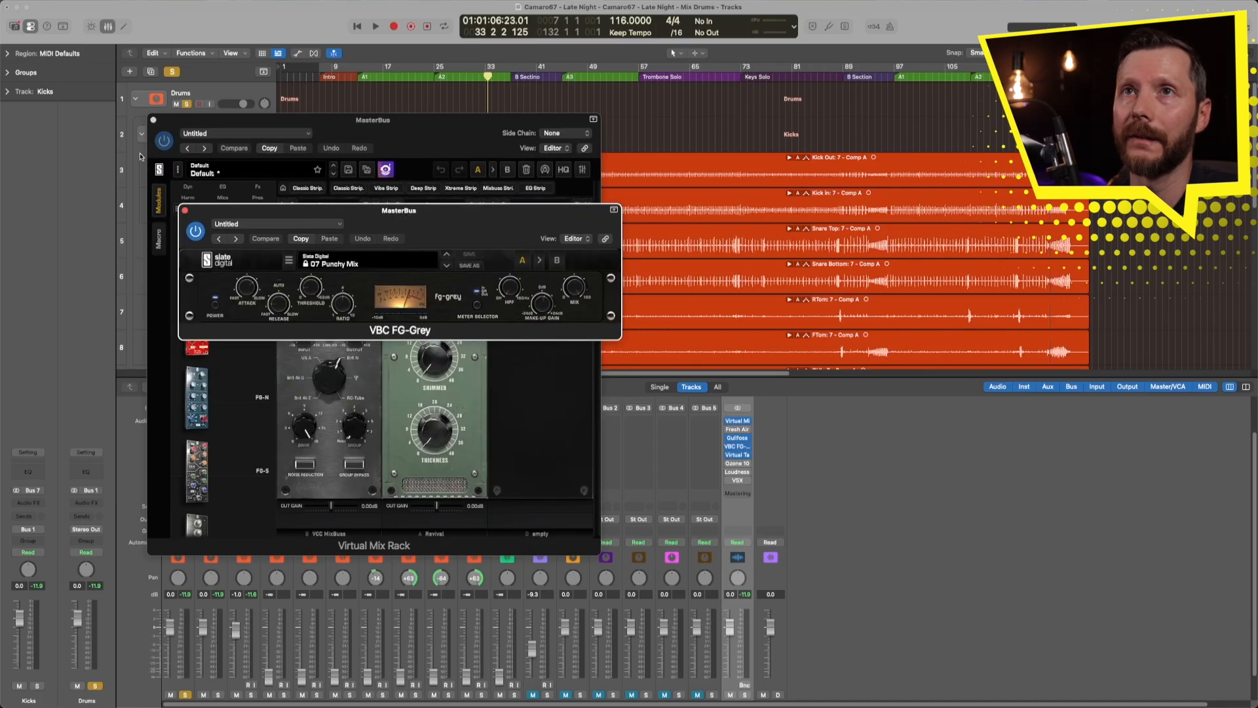
left_click(185, 211)
left_click(153, 119)
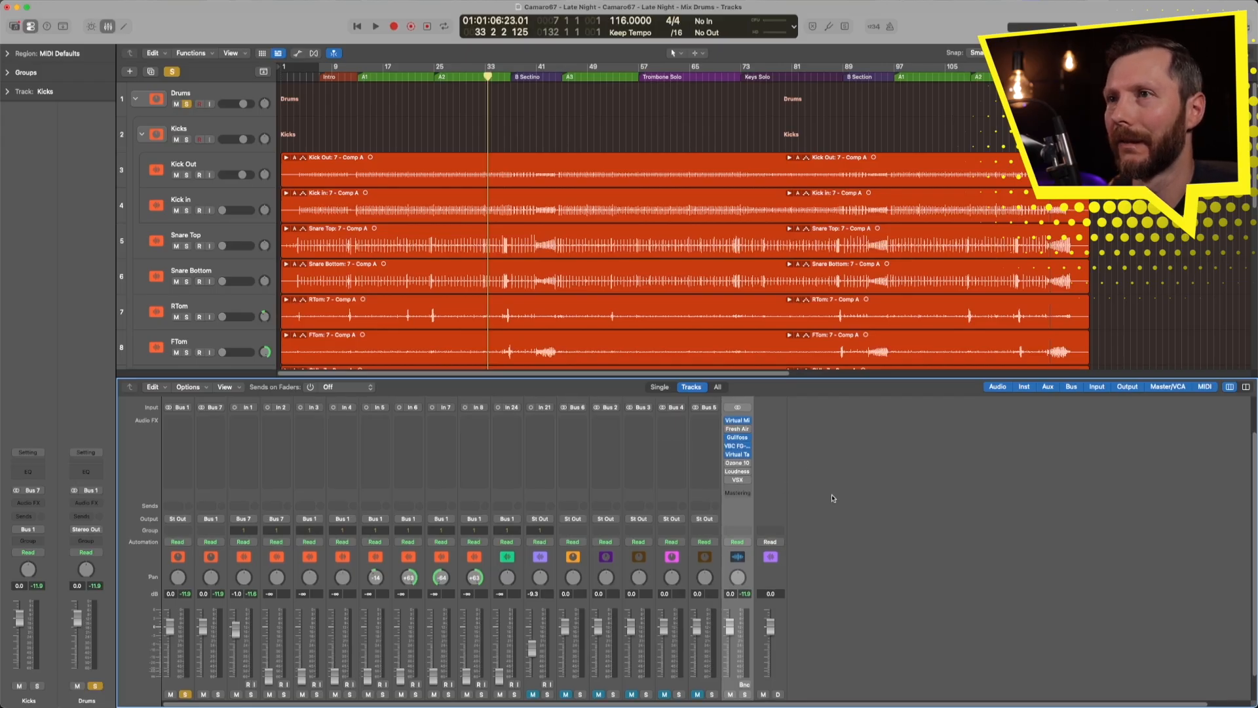
Enlarge the mixer area and review the VBC FG-Grey and Virtual Tape Machines settings on the MasterBus channel
scroll(739, 534, "down", 2)
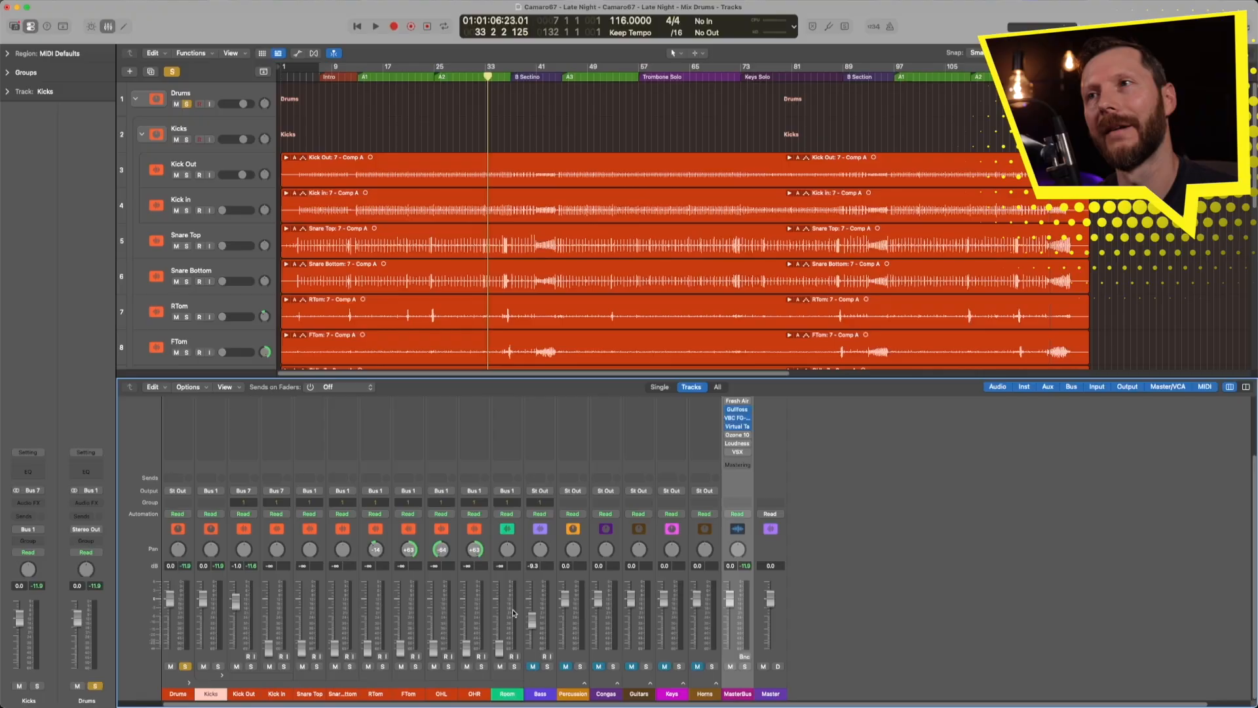
left_click_drag(737, 377, 734, 354)
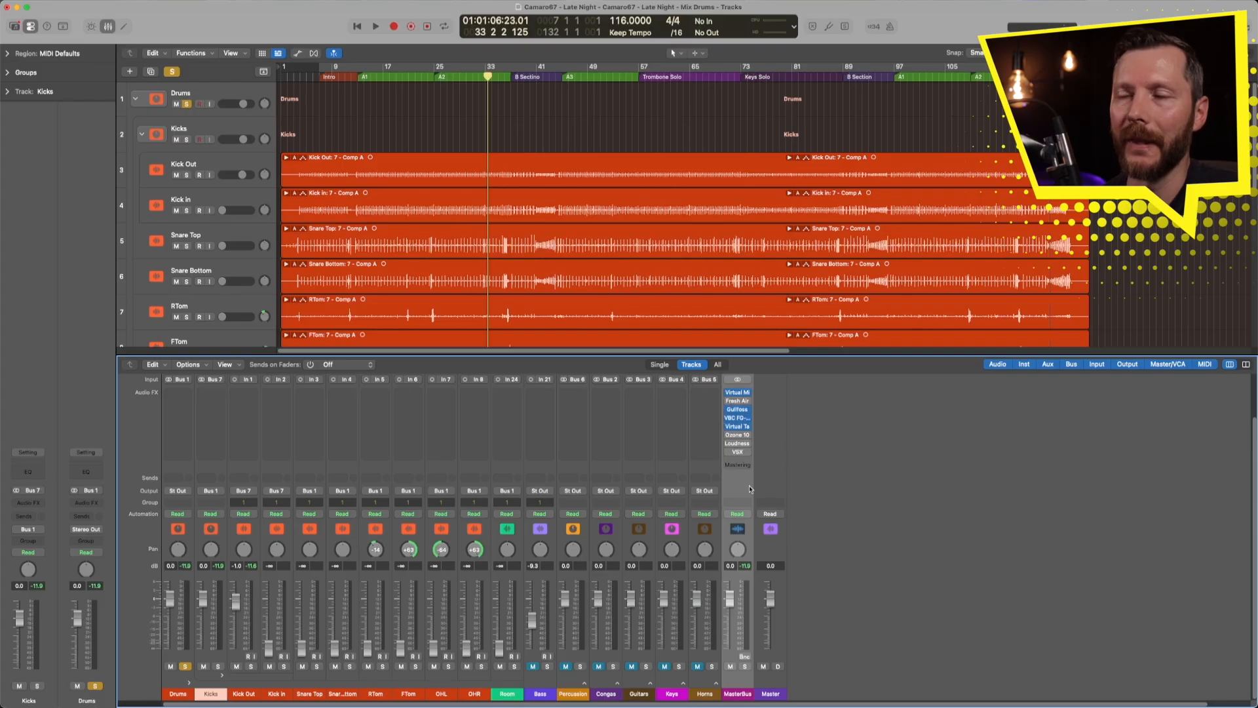
left_click(737, 417)
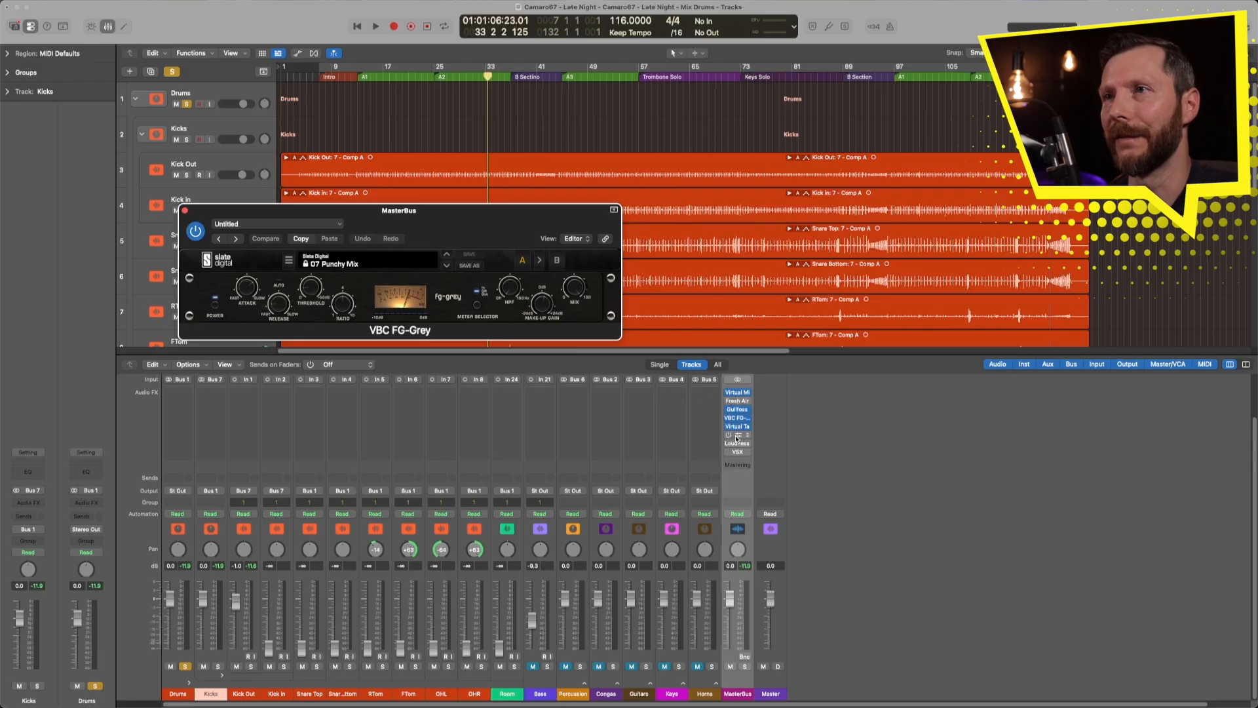
key("super+w")
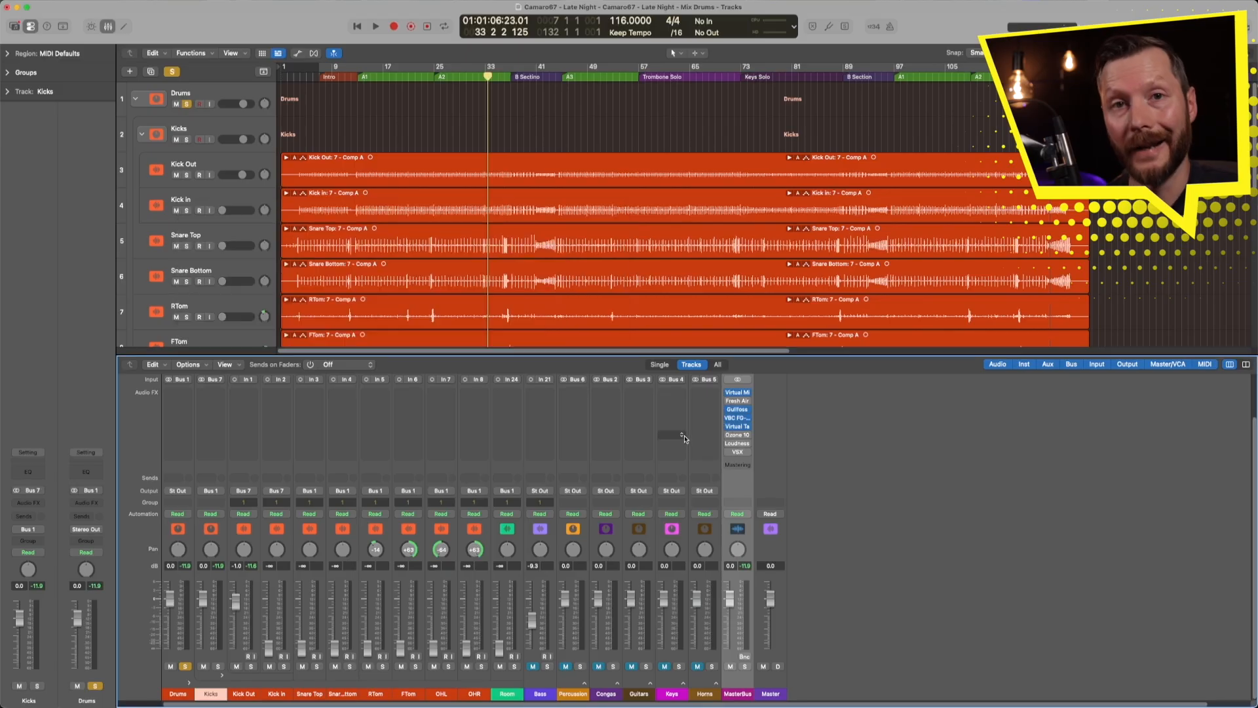
left_click(738, 429)
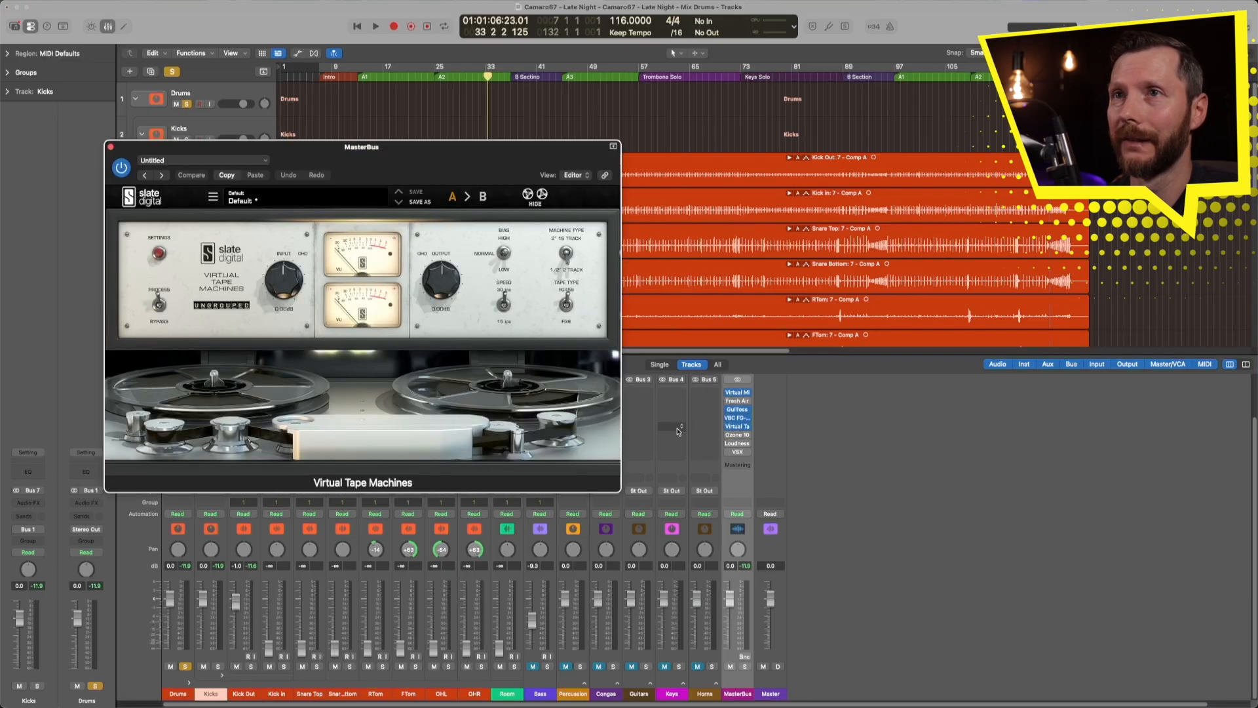
left_click(110, 147)
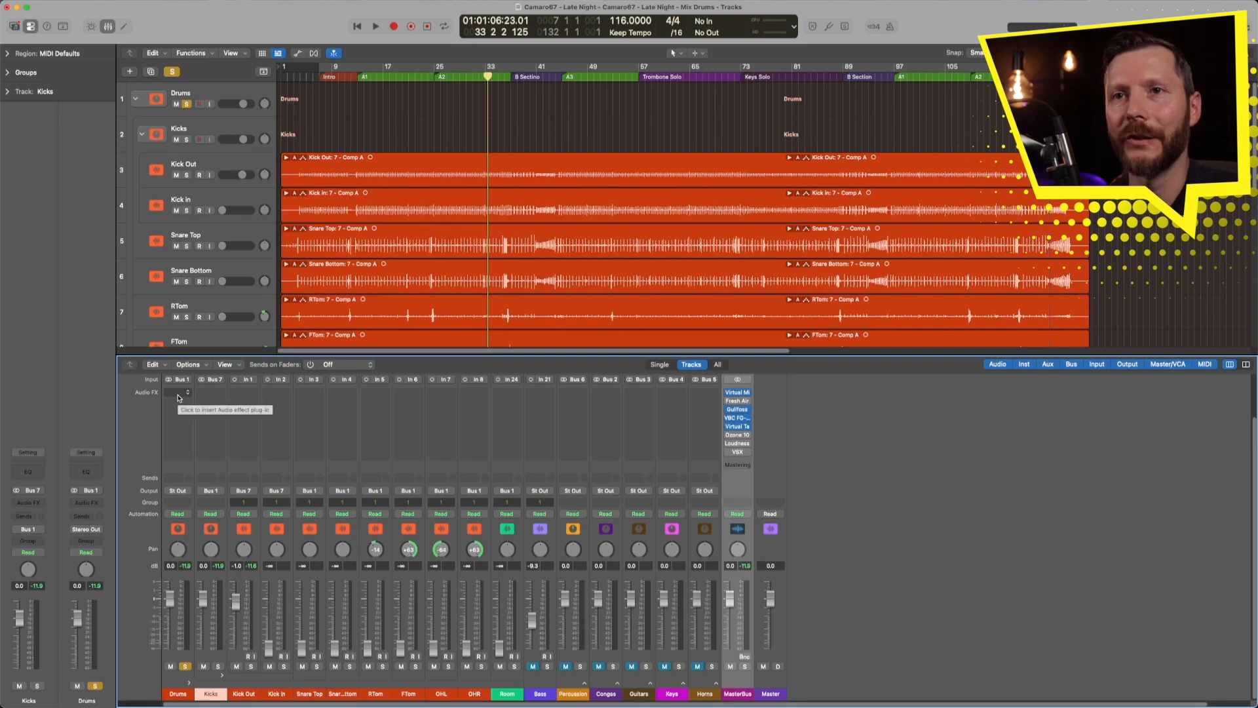
Insert the Slate Digital Virtual Tape Machines plug-in in the first effect slot of the Drums stack
left_click(178, 396)
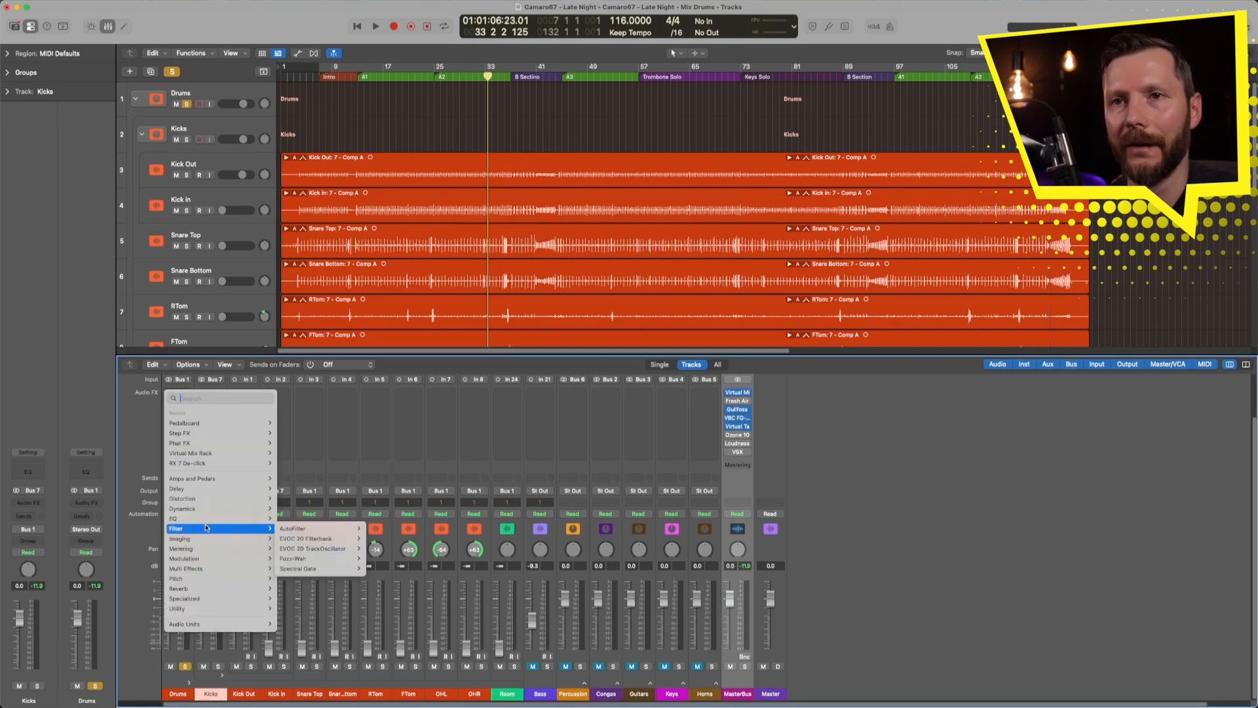
mouse_move(215, 629)
mouse_move(342, 622)
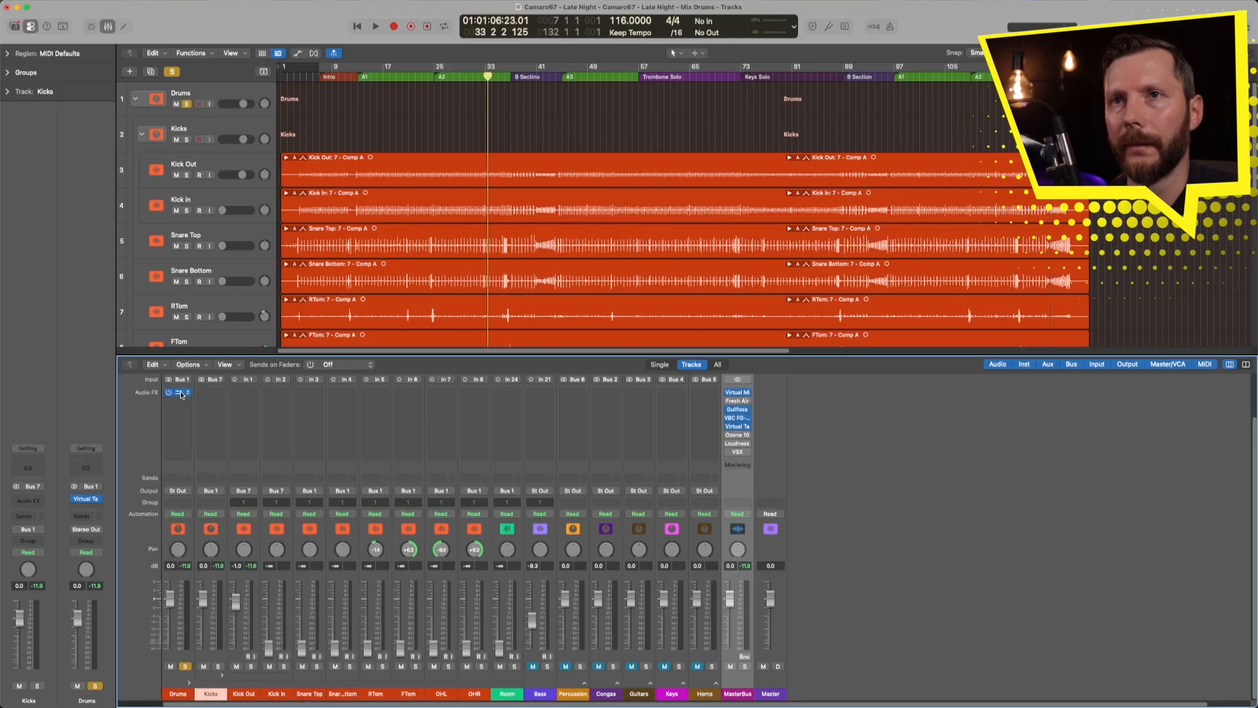
Set Virtual Tape Machines on the Drums stack to the 2" 16 Track machine type and 15 ips speed, and close it
left_click(181, 394)
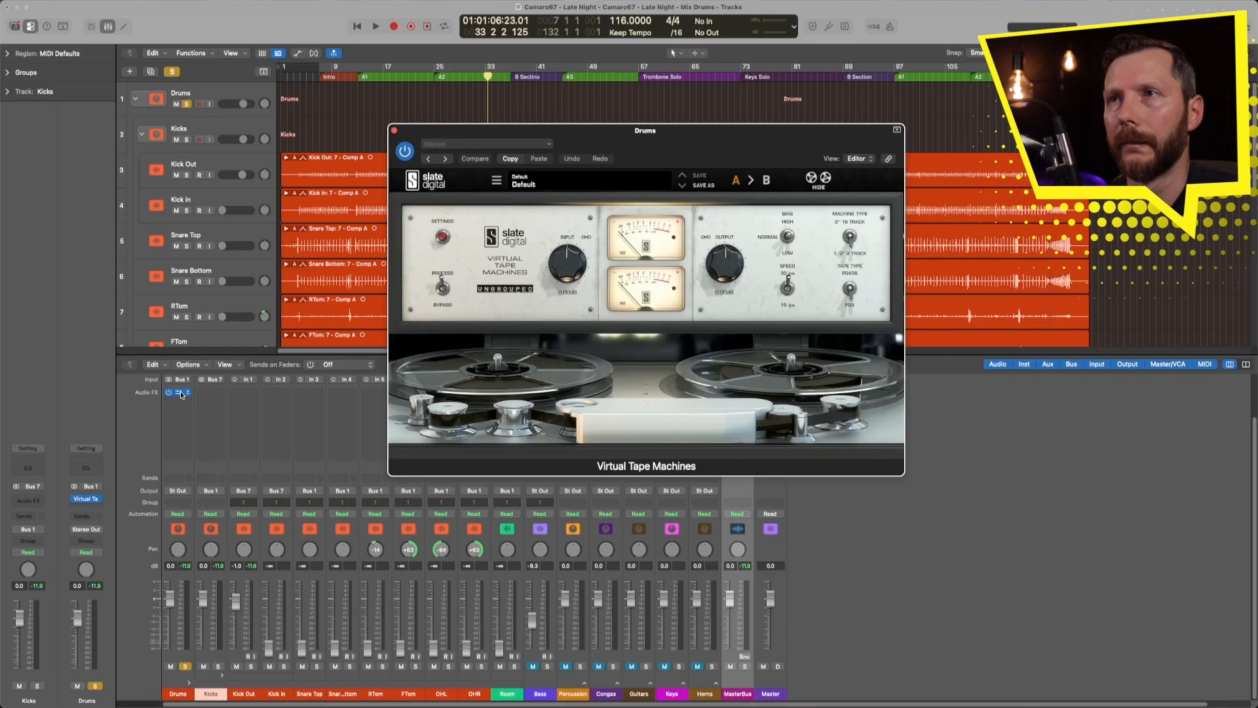
left_click(849, 239)
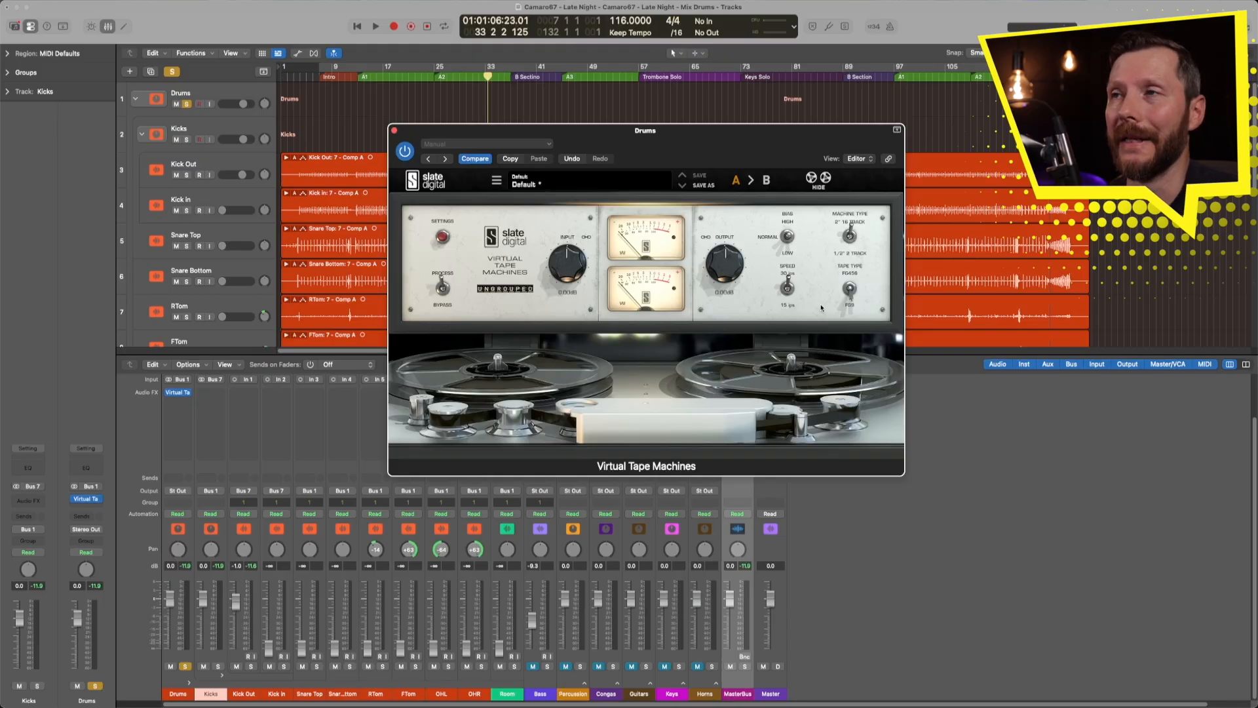
left_click(787, 293)
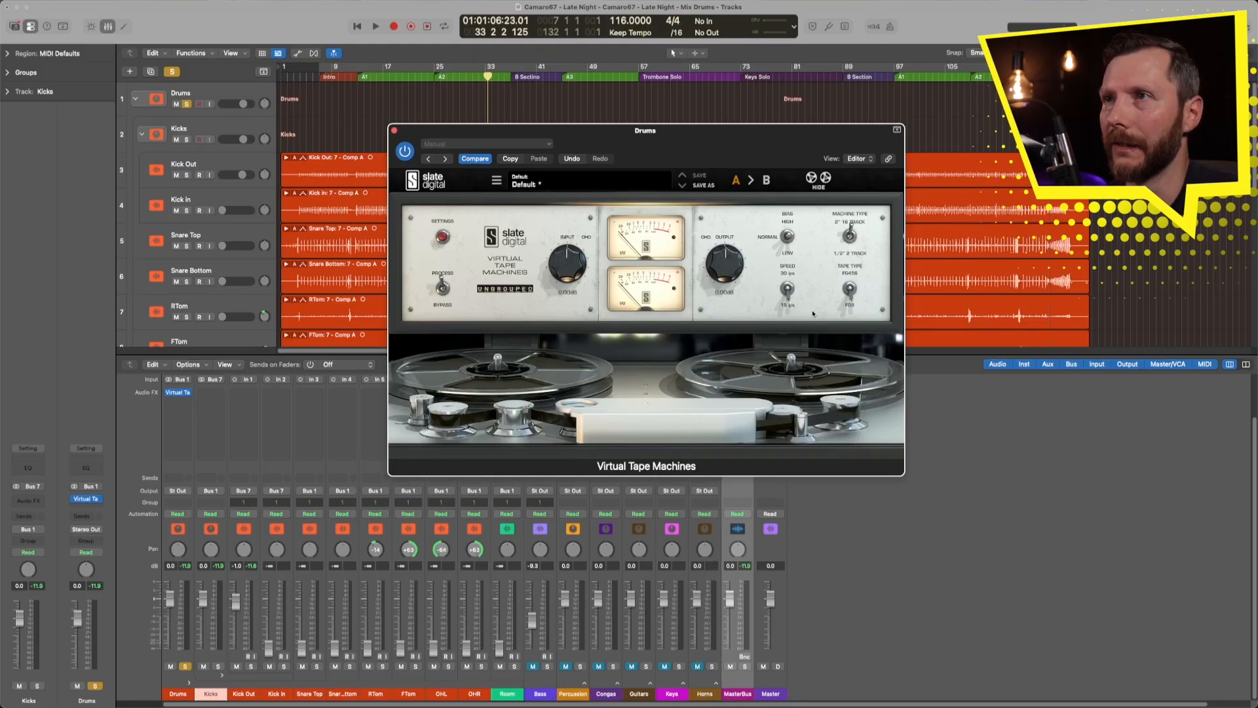
left_click(393, 130)
Insert the Slate Digital VM VCC Channel plug-in in stereo below Virtual Tape Machines on the Drums stack
left_click(178, 402)
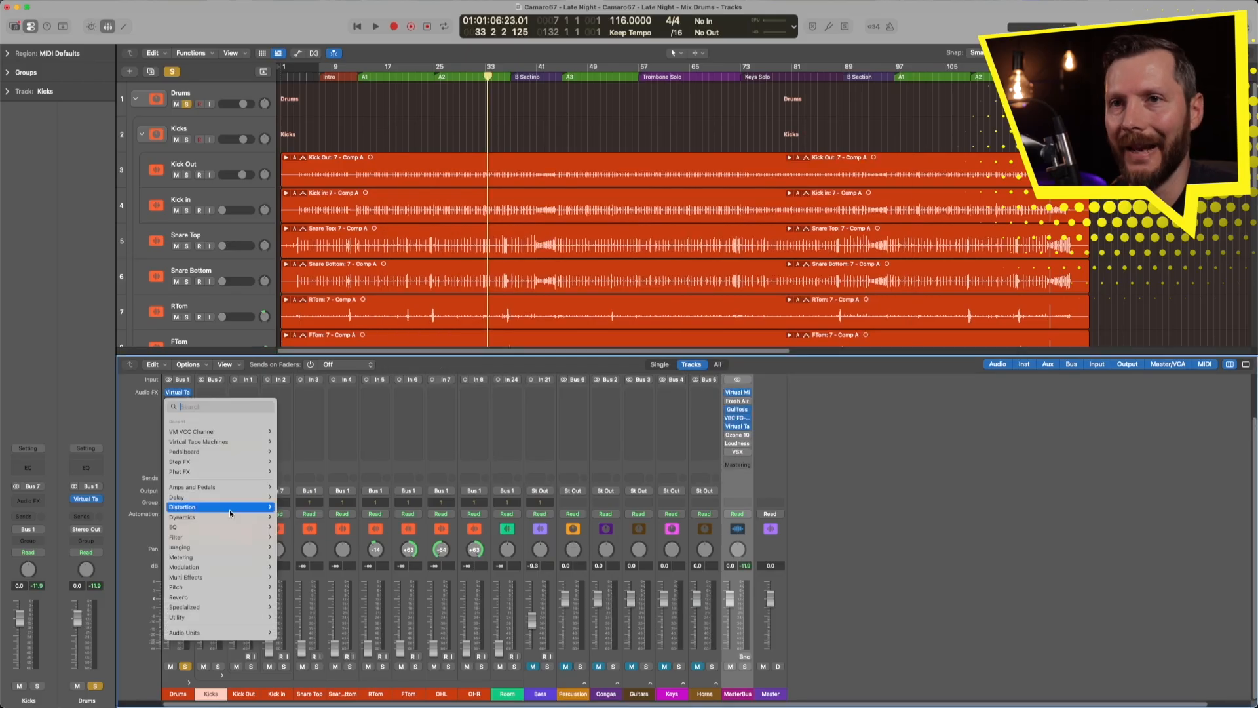
mouse_move(236, 634)
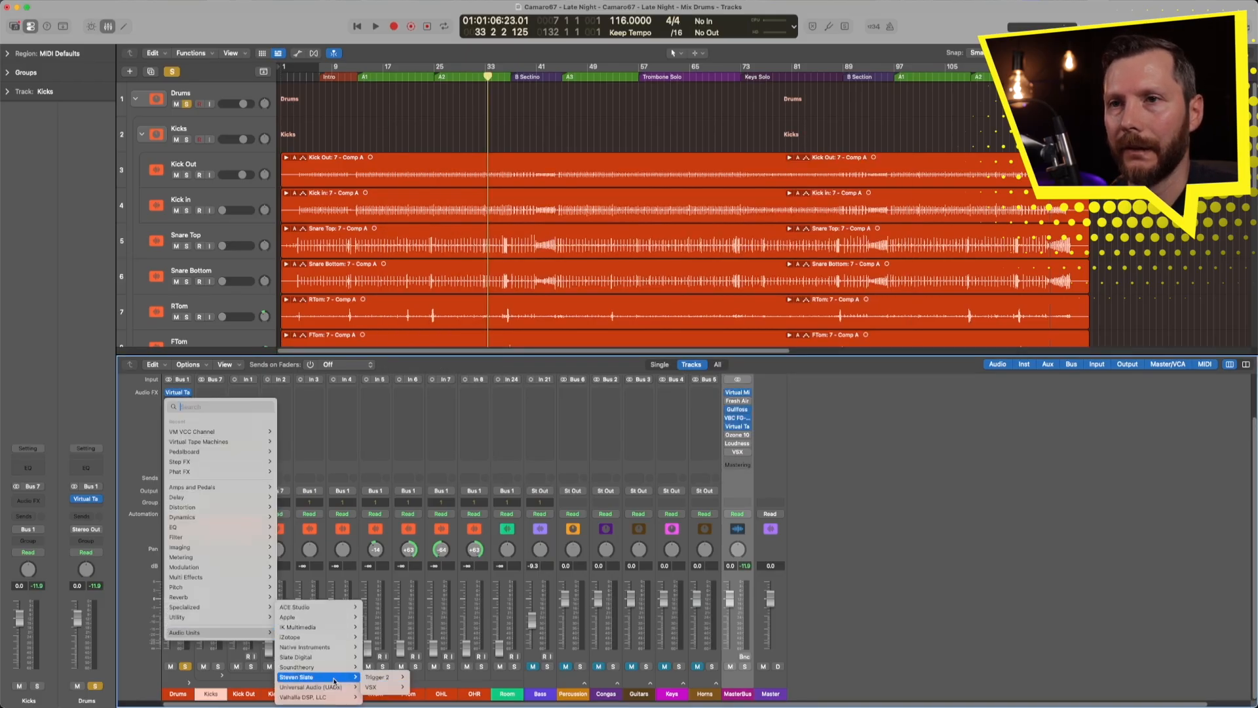
mouse_move(327, 655)
mouse_move(406, 687)
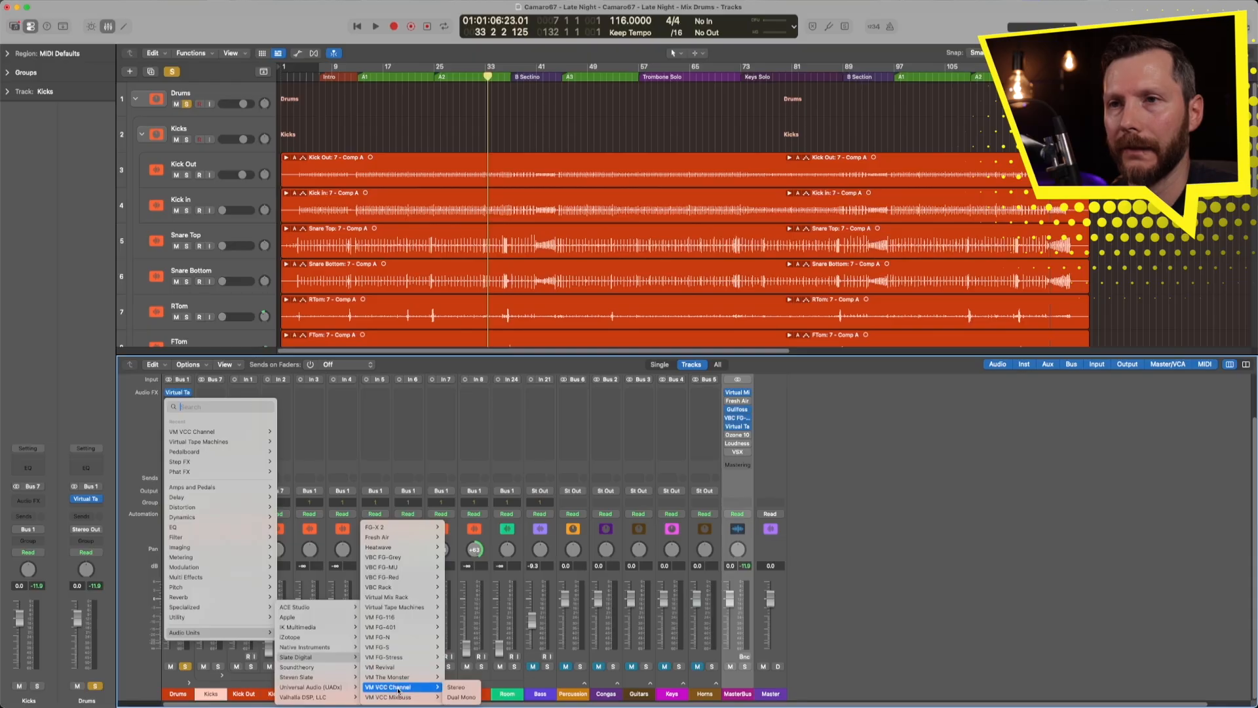
left_click(470, 688)
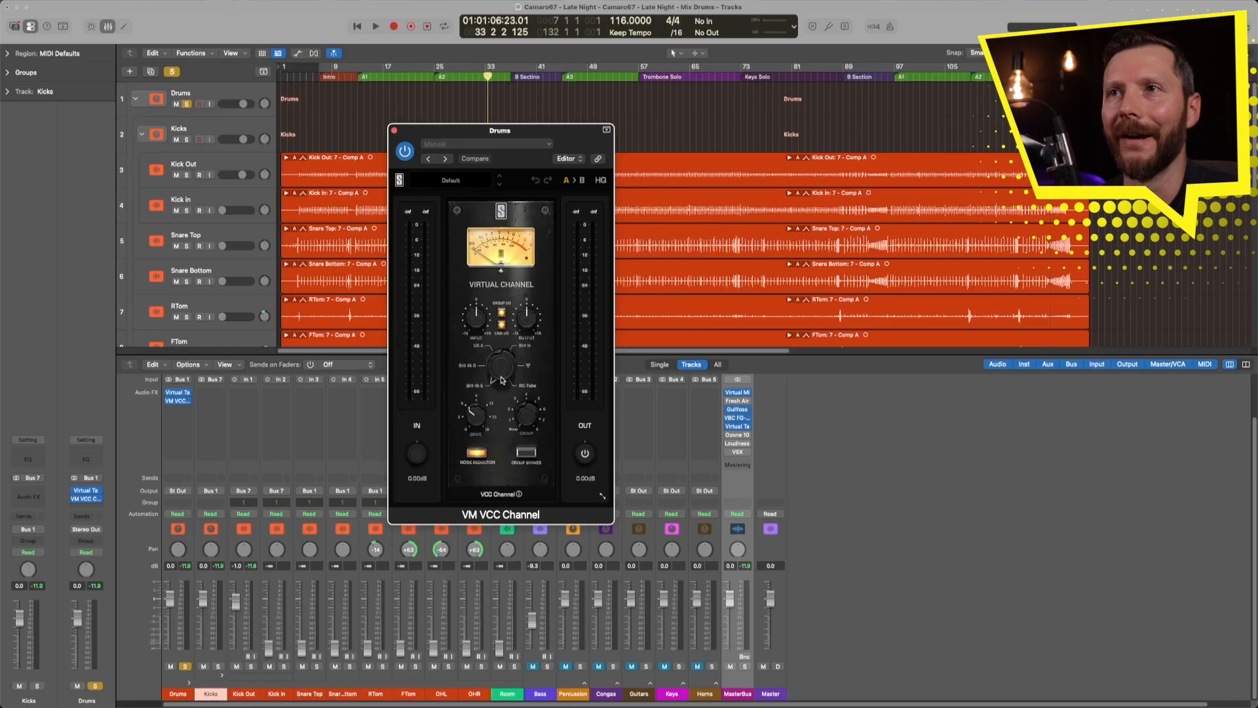
Set the VCC Channel's console model to Brit N and move the plug-in above Virtual Tape Machines on the Drums stack
left_click_drag(499, 377, 489, 298)
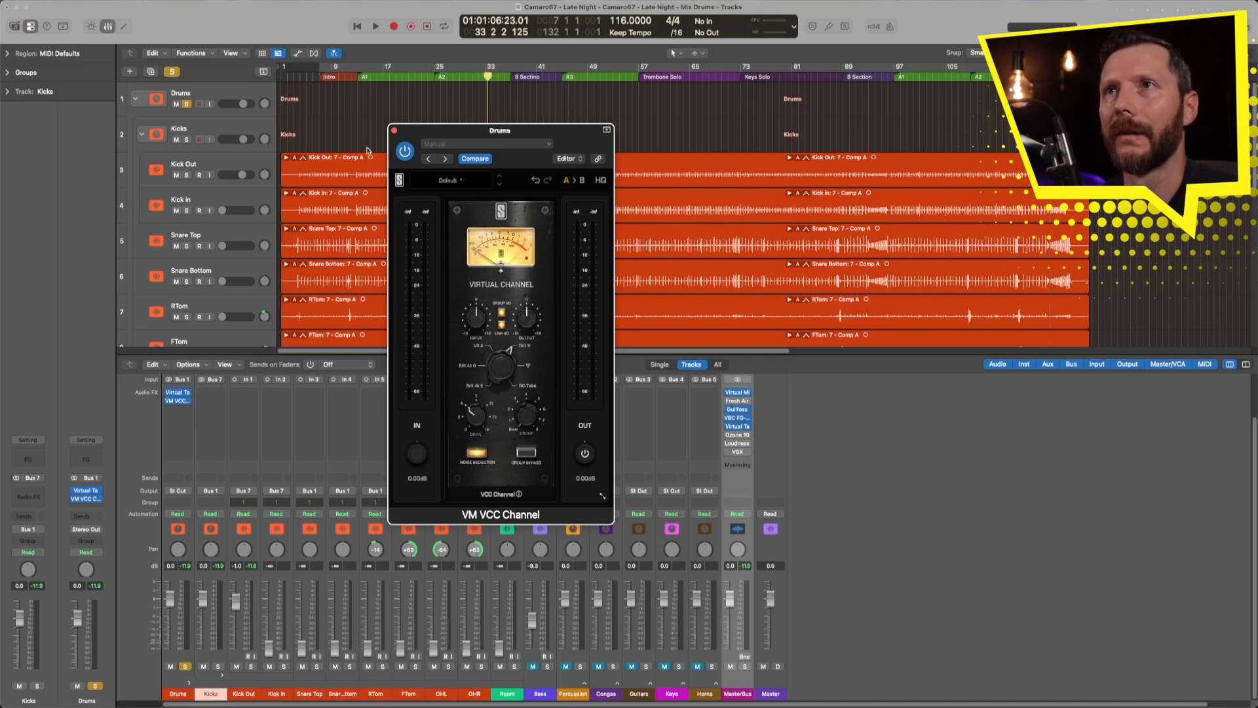
left_click(394, 130)
left_click_drag(178, 402, 175, 392)
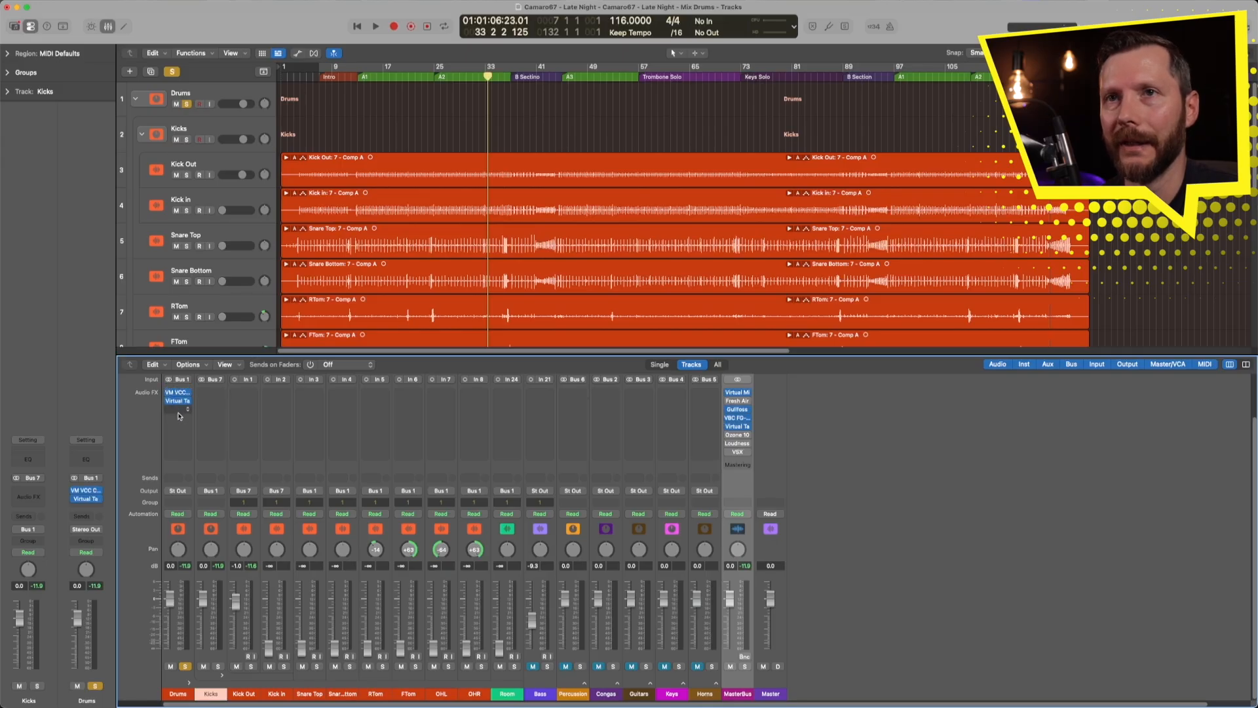
Insert VBC FG-Grey below Virtual Tape Machines on the Drums stack and load its factory preset 07 Punchy Mix
left_click(181, 411)
mouse_move(257, 644)
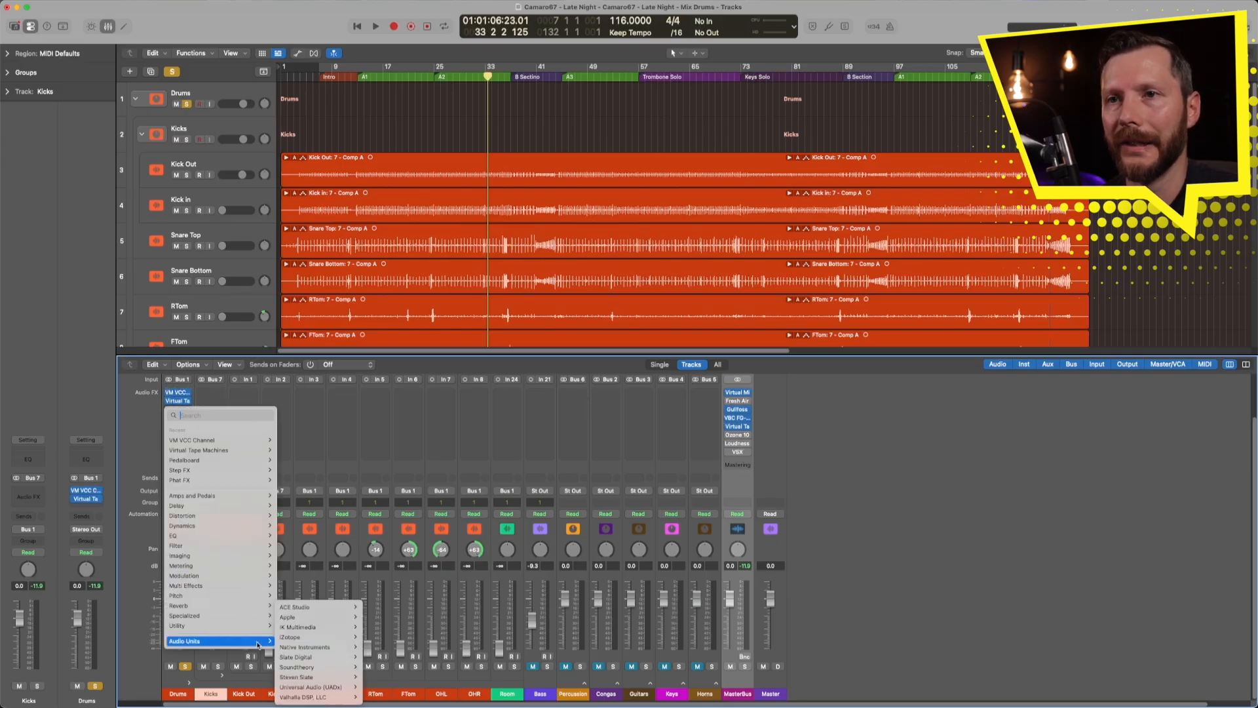
mouse_move(339, 671)
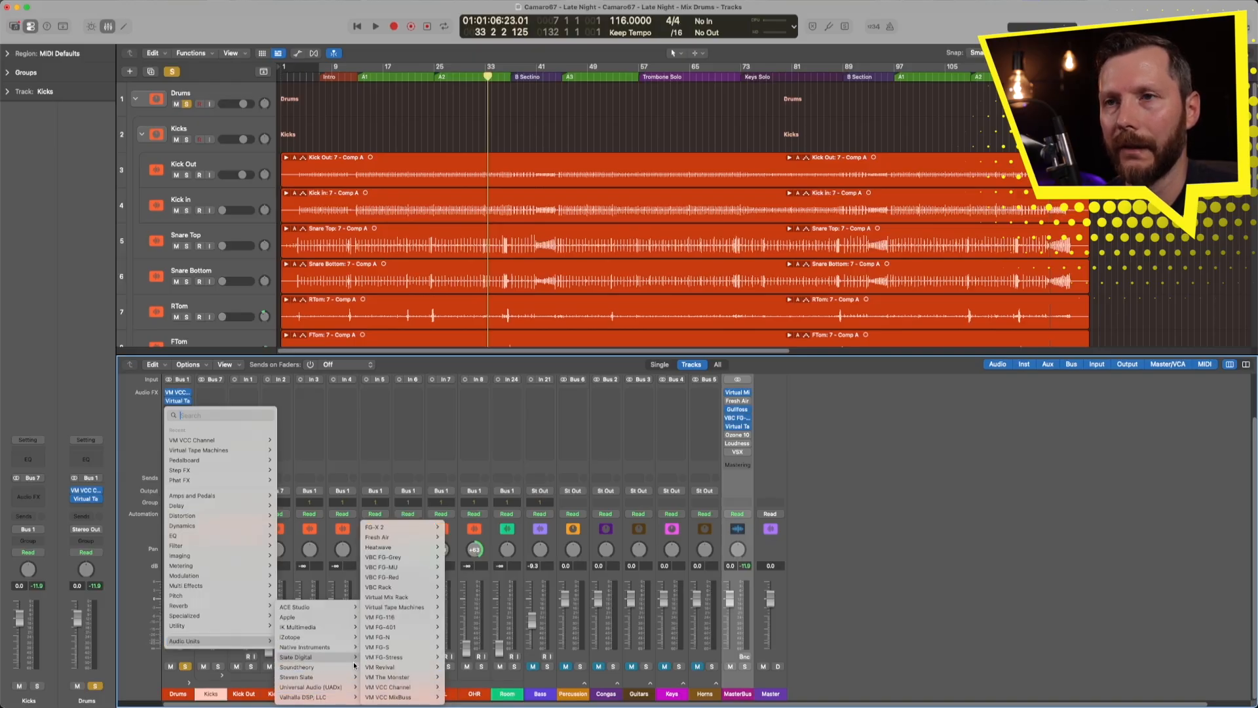
mouse_move(391, 660)
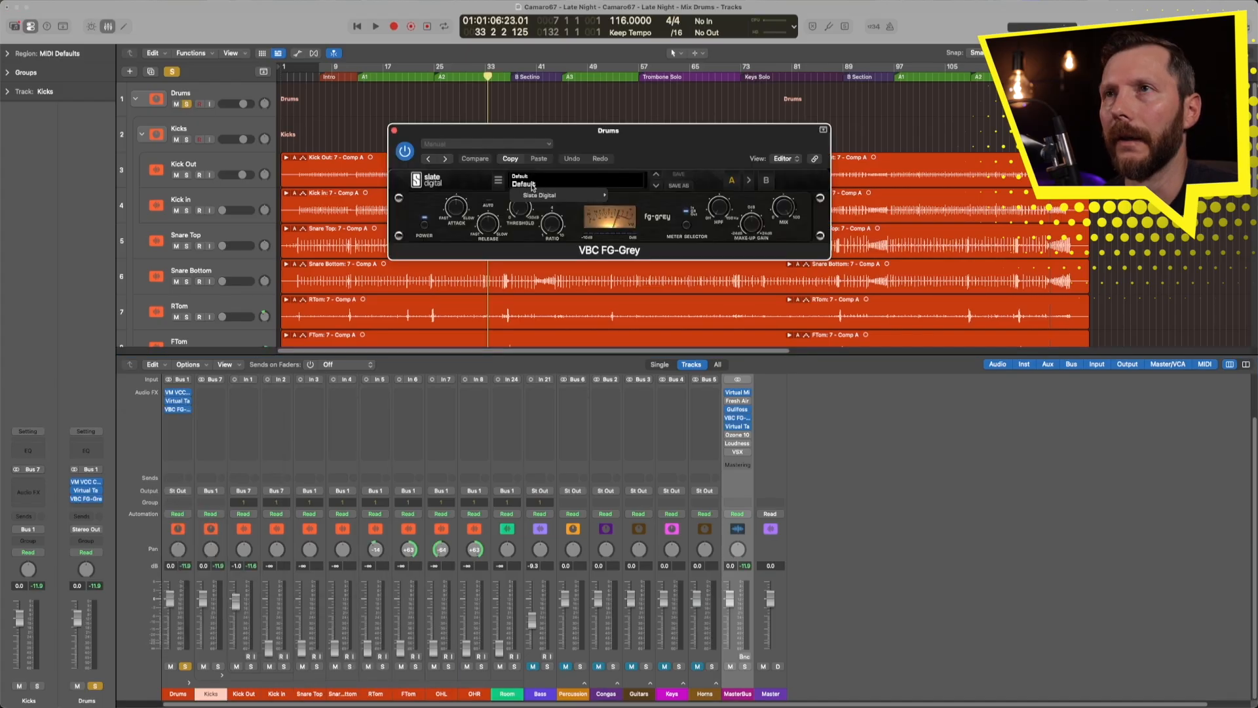
mouse_move(533, 196)
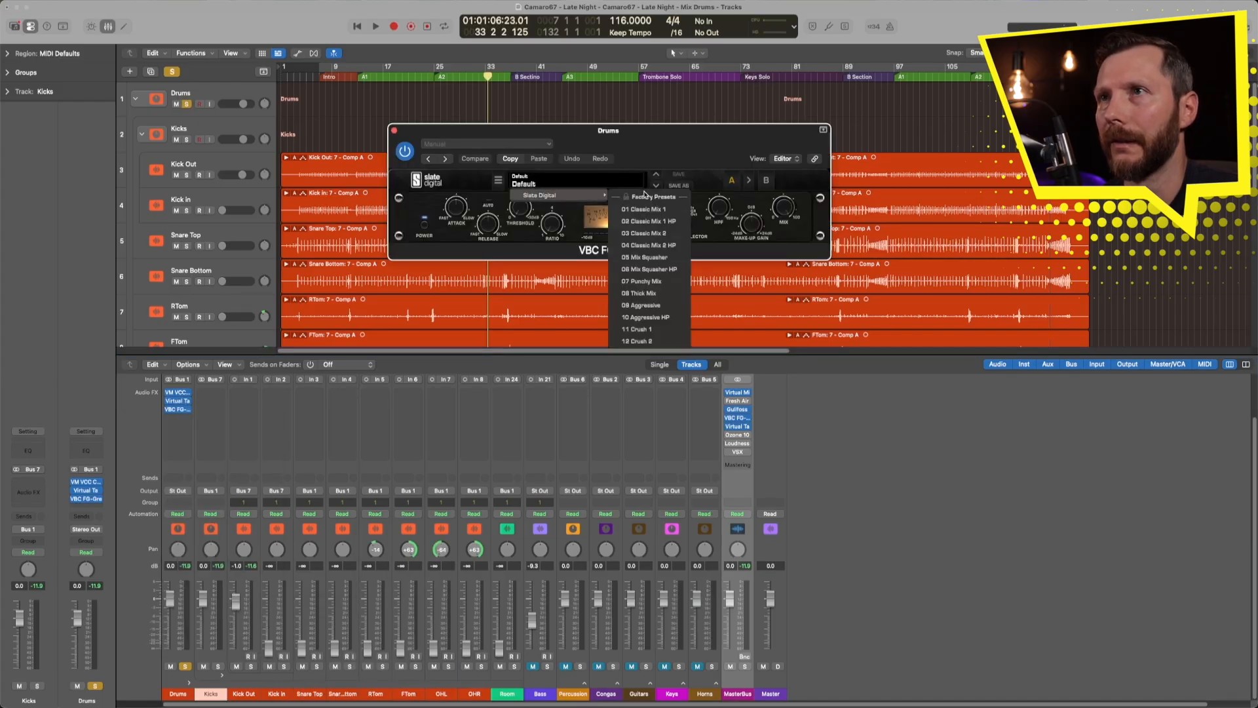
left_click(653, 282)
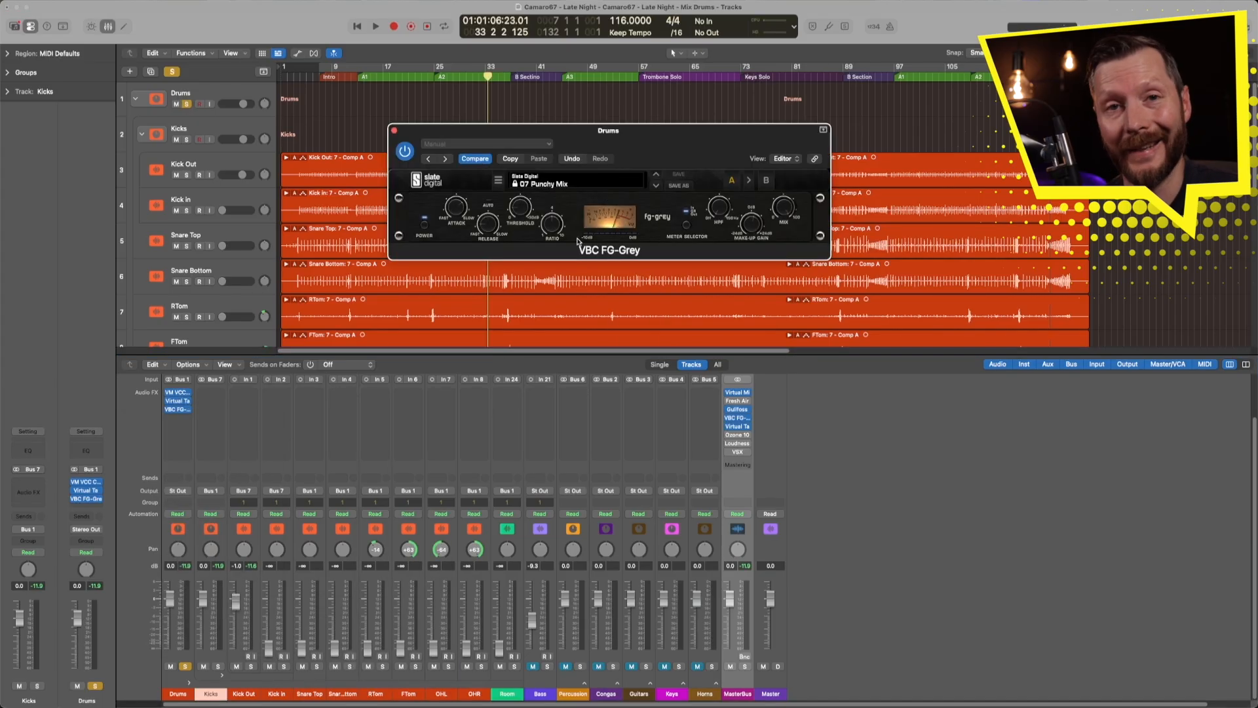
left_click(393, 131)
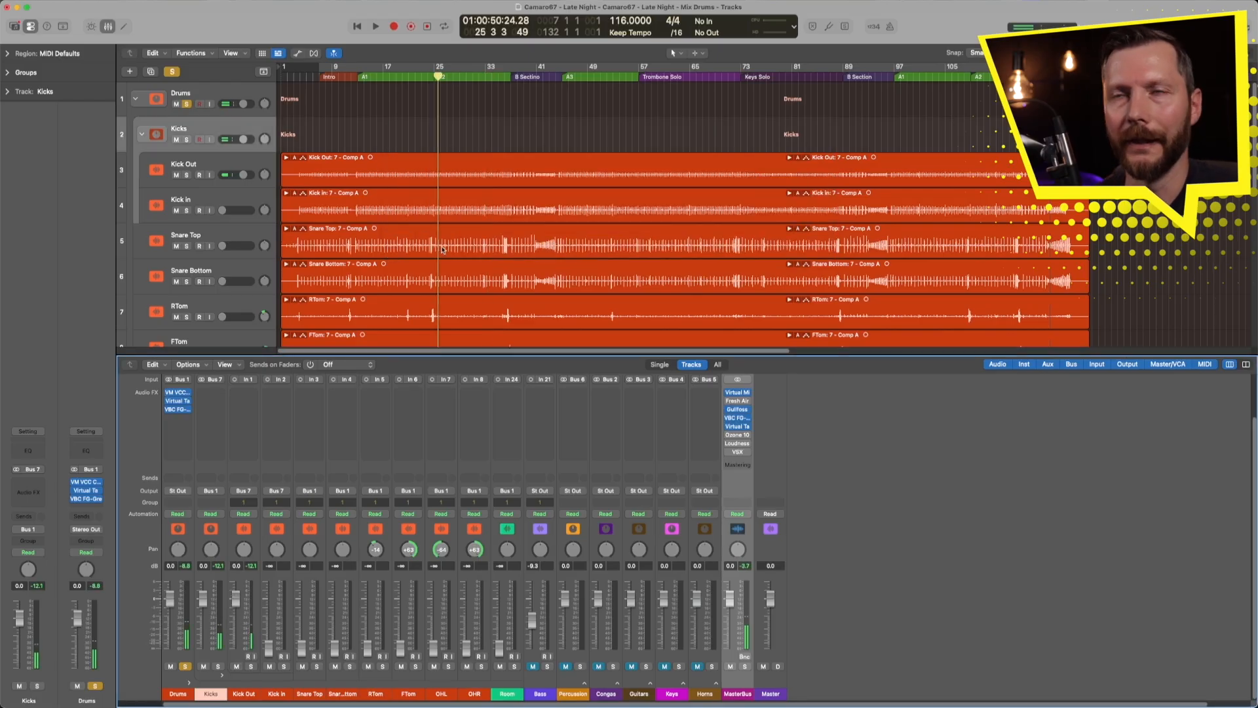
Play the kick through the processed Drums stack from early in the first A1 section, and stop playback
left_click(376, 78)
key("space")
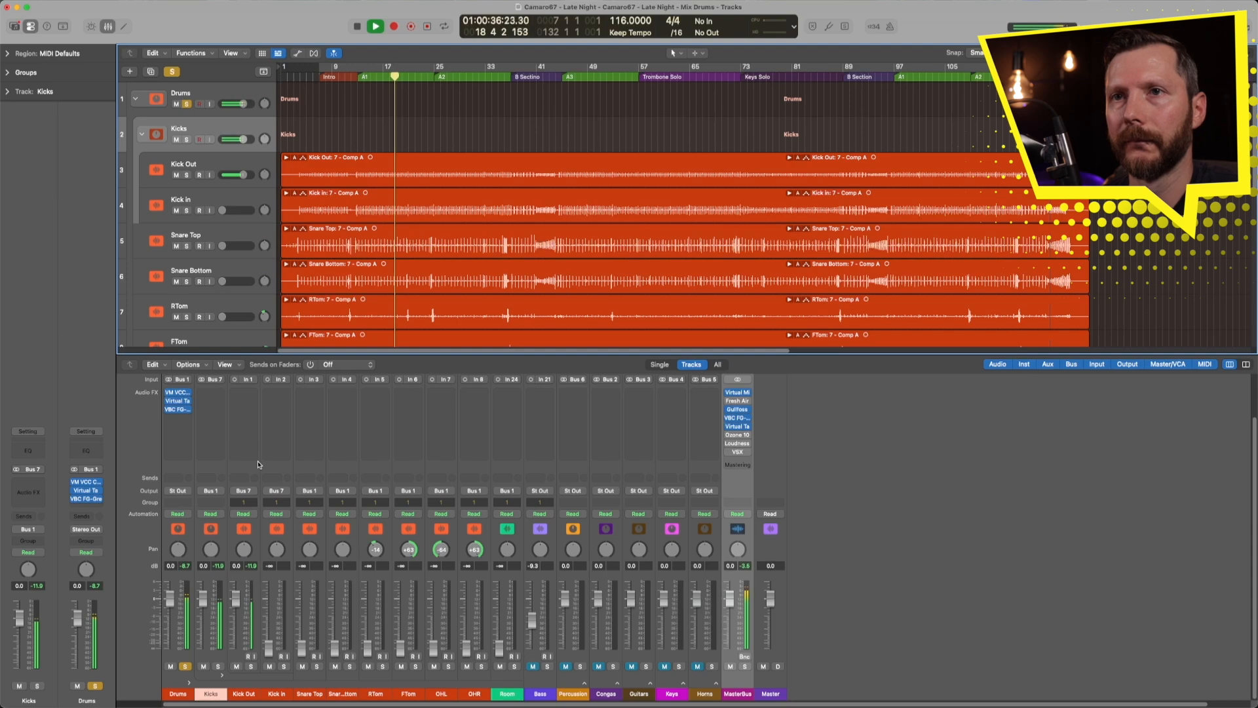
key("space")
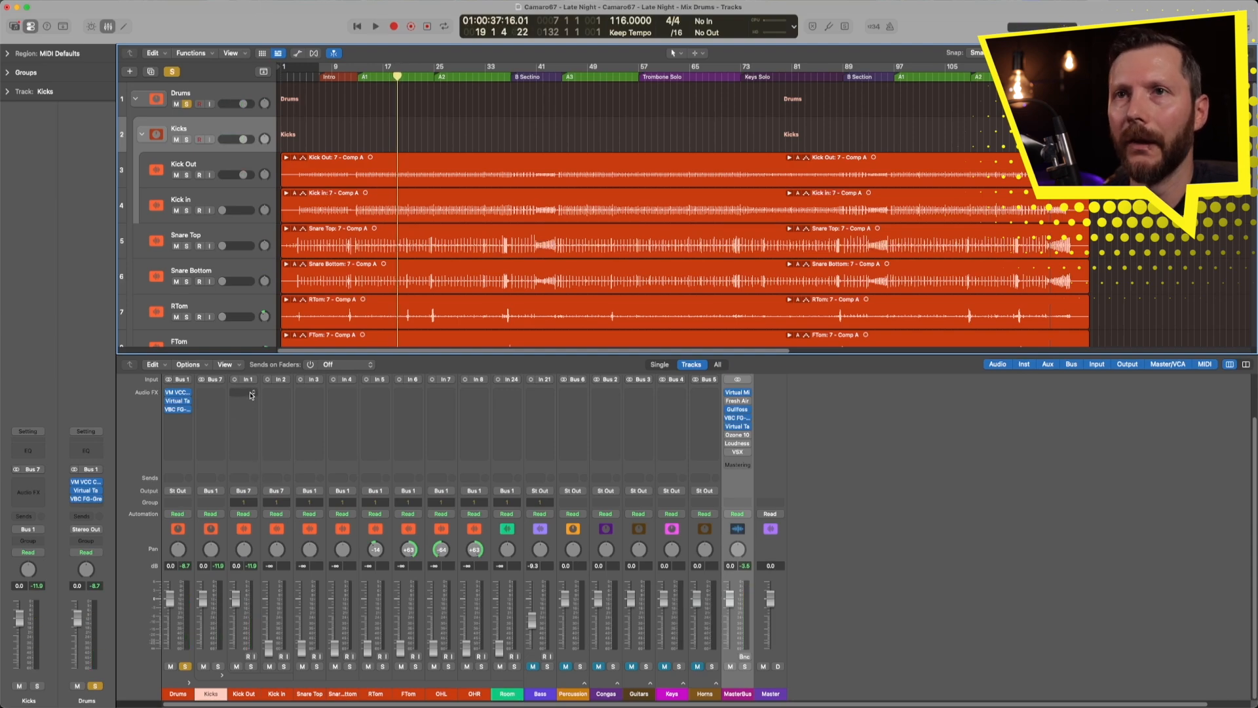
Insert Slate Digital Virtual Mix Rack in mono on the Kick Out channel and open its window
left_click(252, 393)
mouse_move(289, 624)
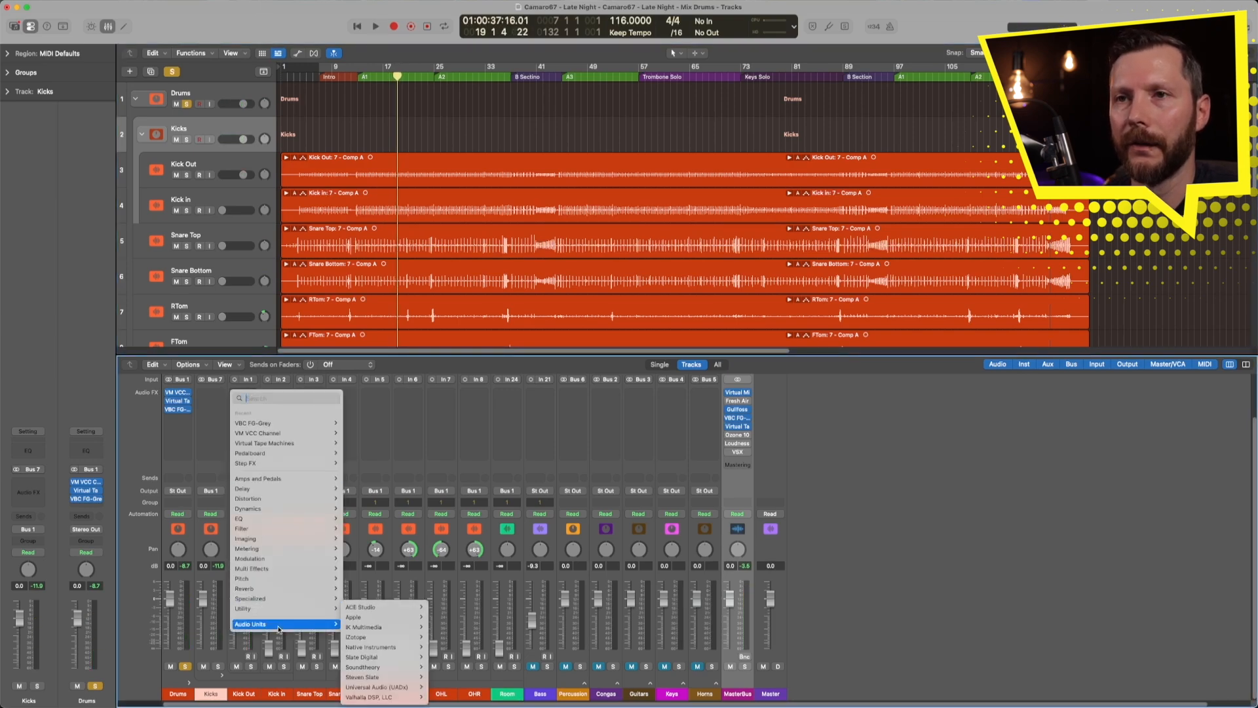
mouse_move(404, 663)
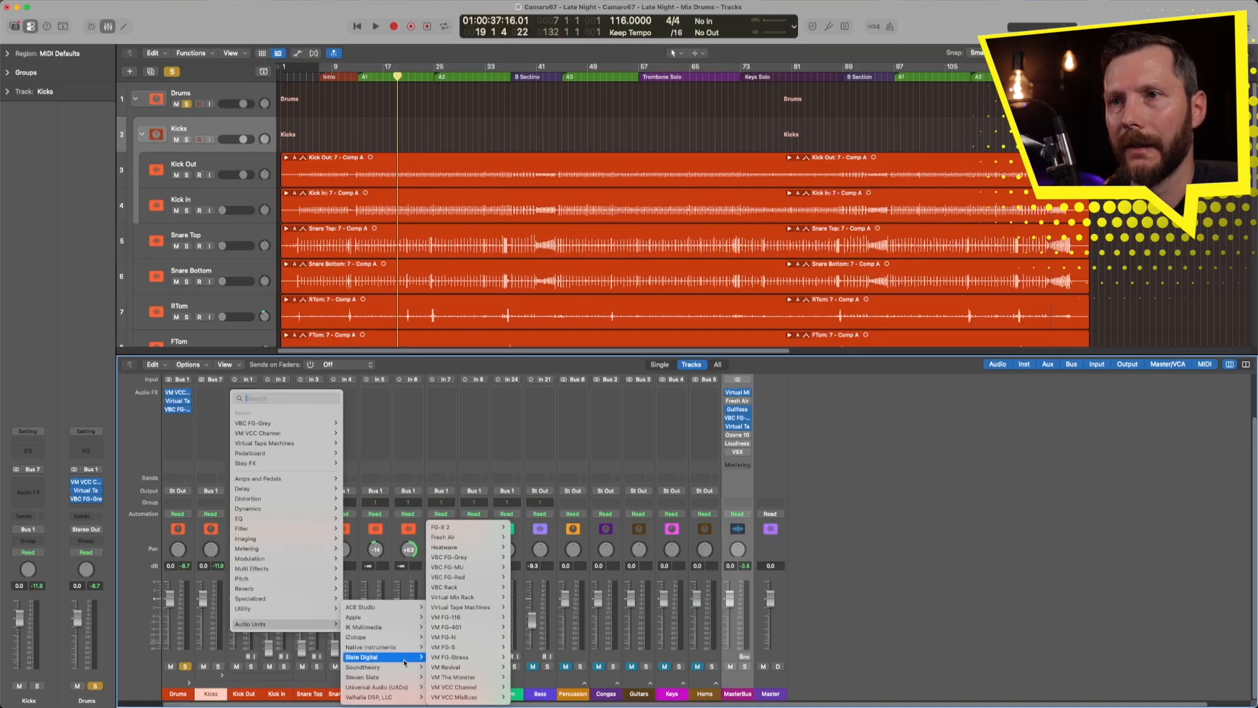
mouse_move(485, 597)
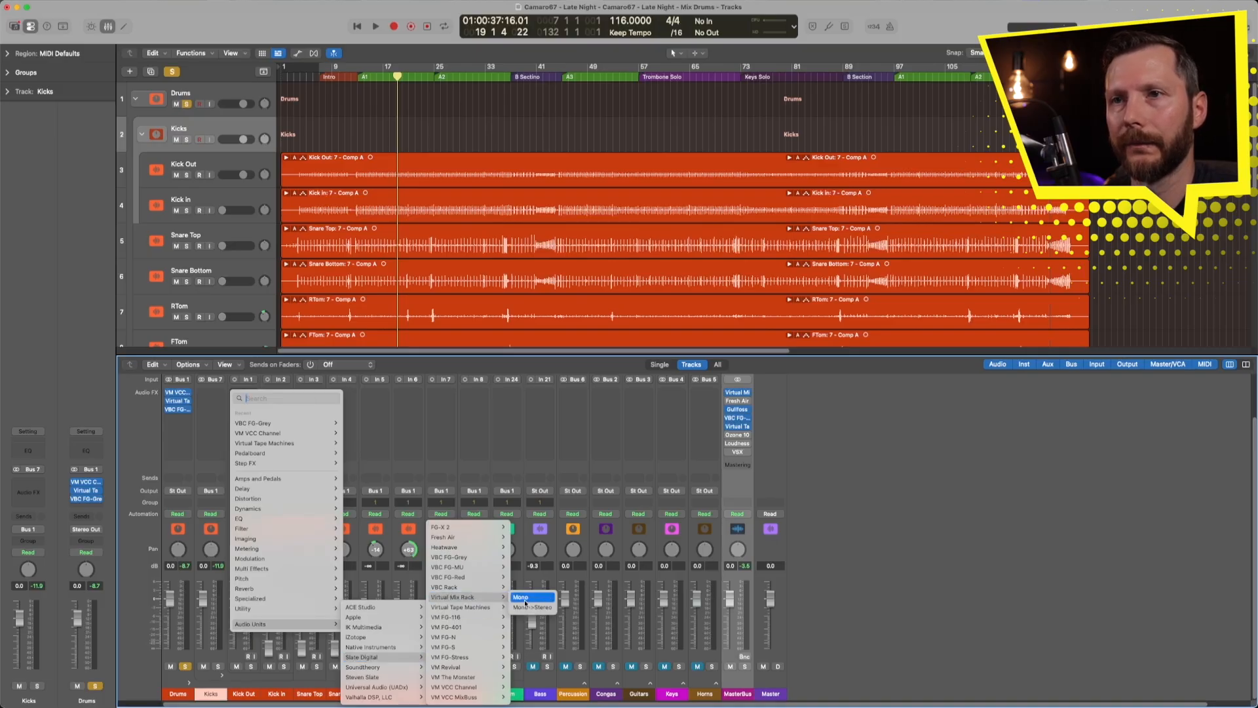
left_click(525, 599)
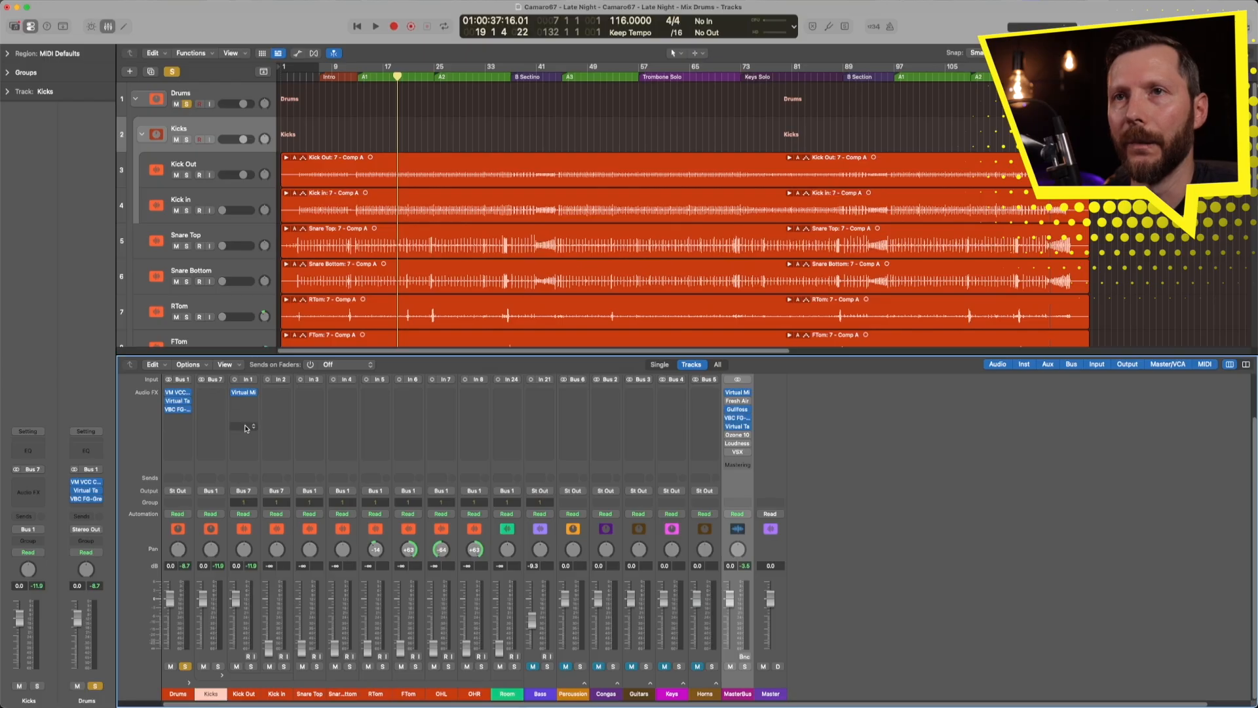
left_click(243, 392)
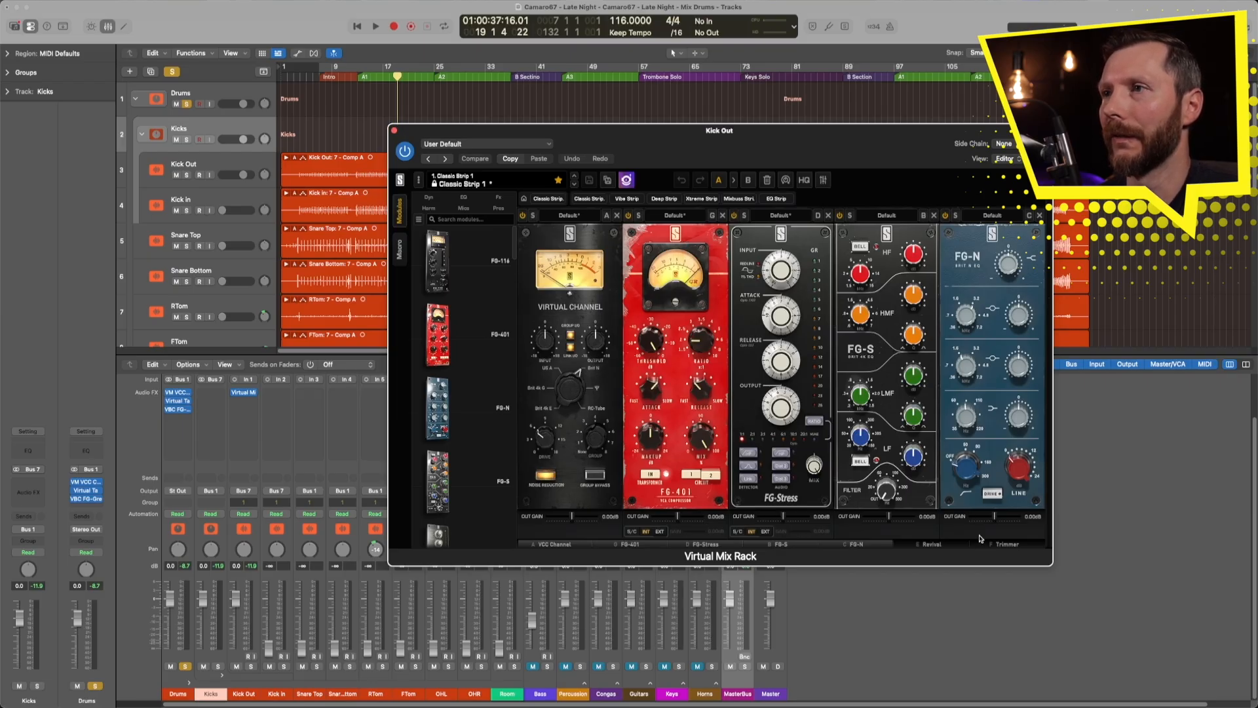
Look through the rack's modules, bypass FG-401, and load the Kick - Punchy & Tight factory preset in FG-Stress
left_click(933, 546)
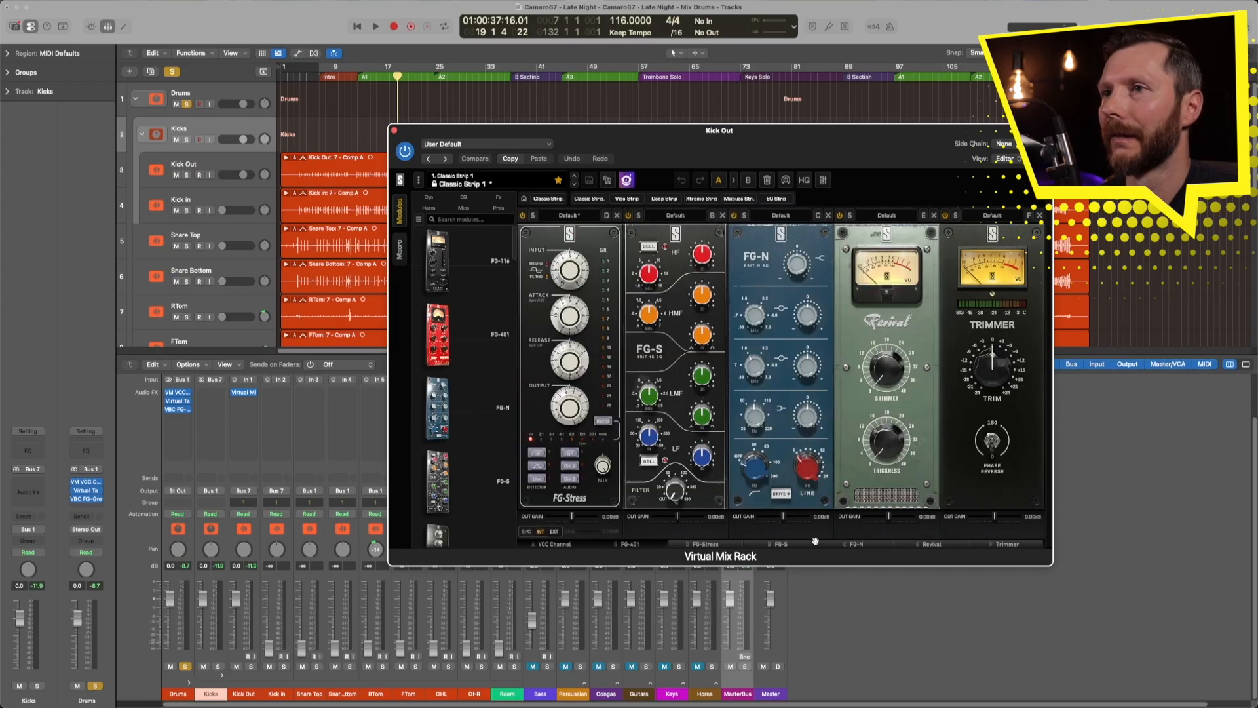
left_click(541, 546)
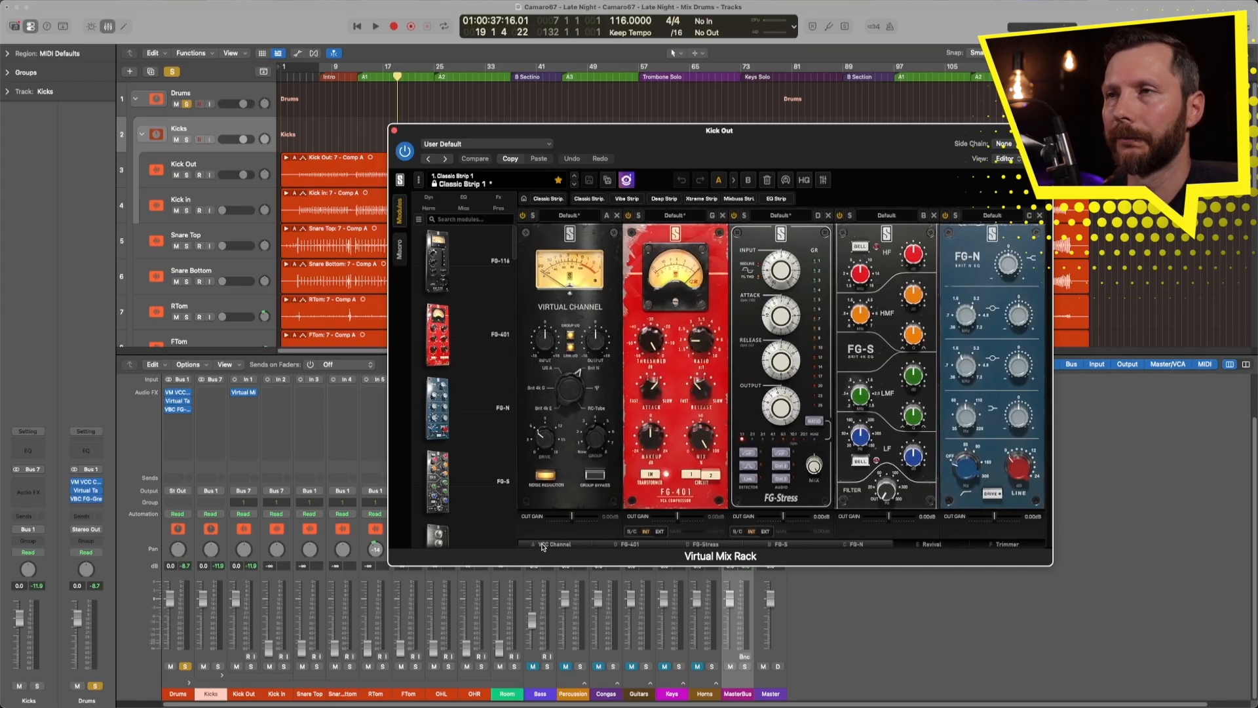
left_click(629, 217)
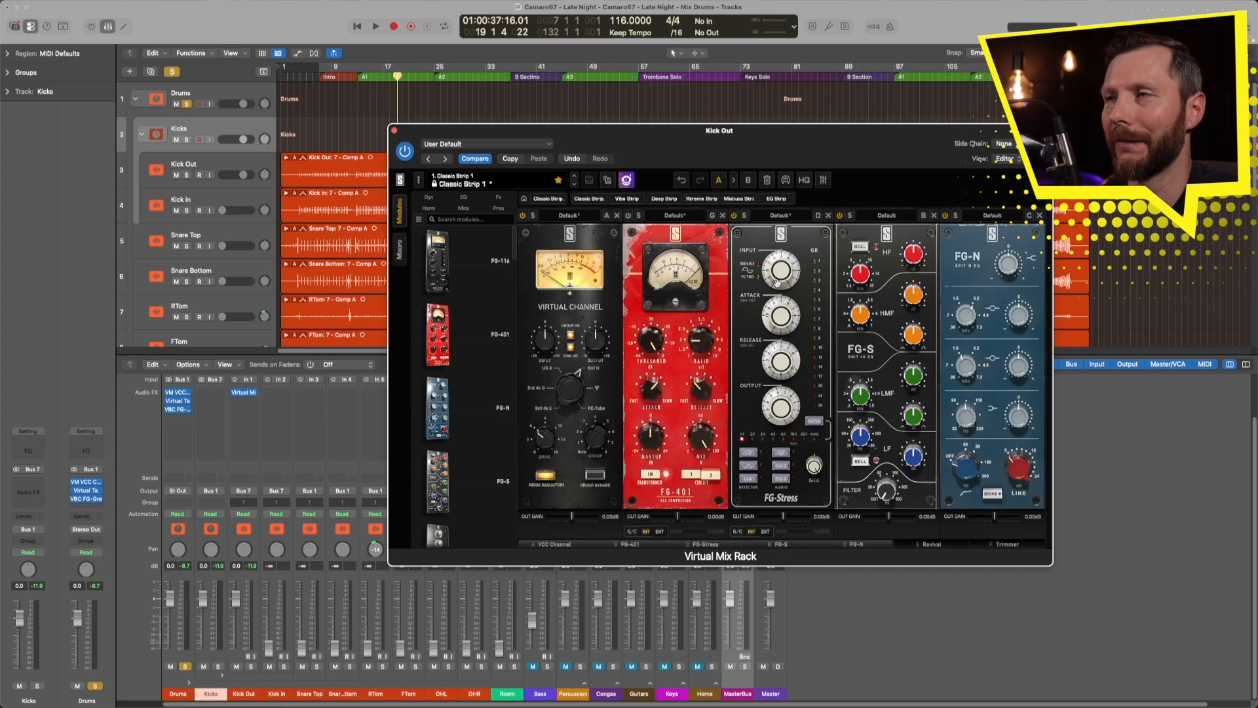
left_click(779, 220)
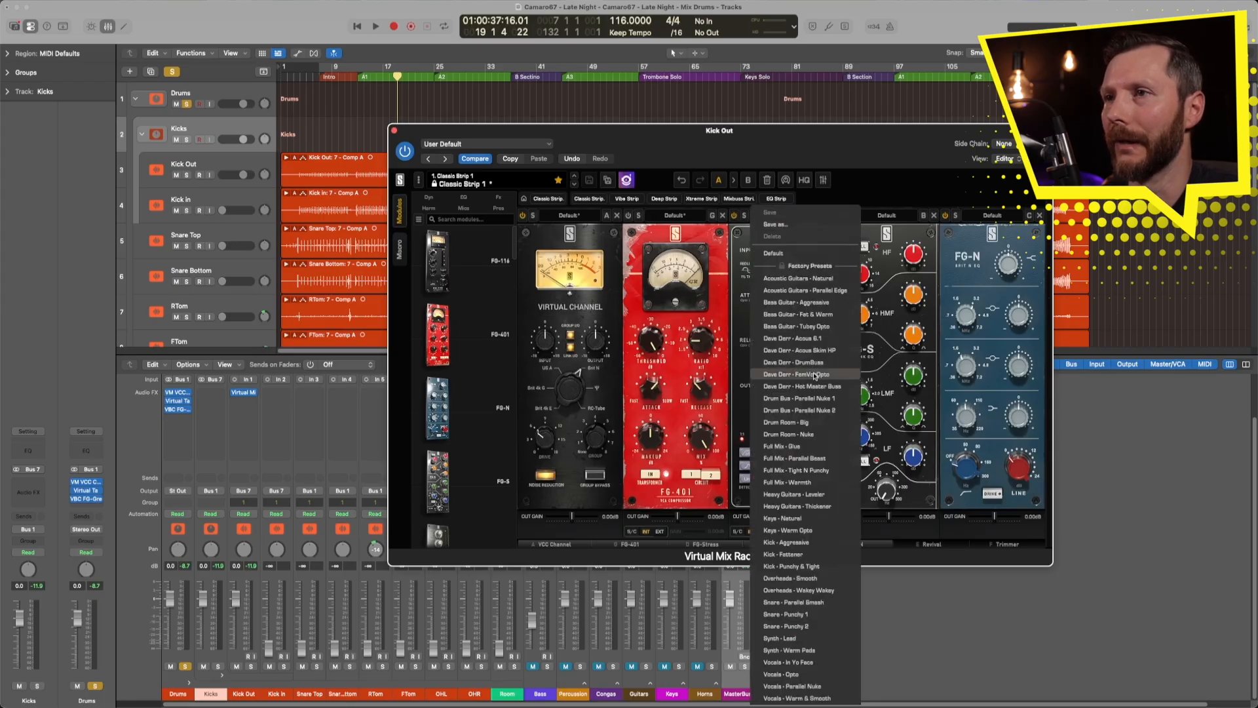
left_click(797, 566)
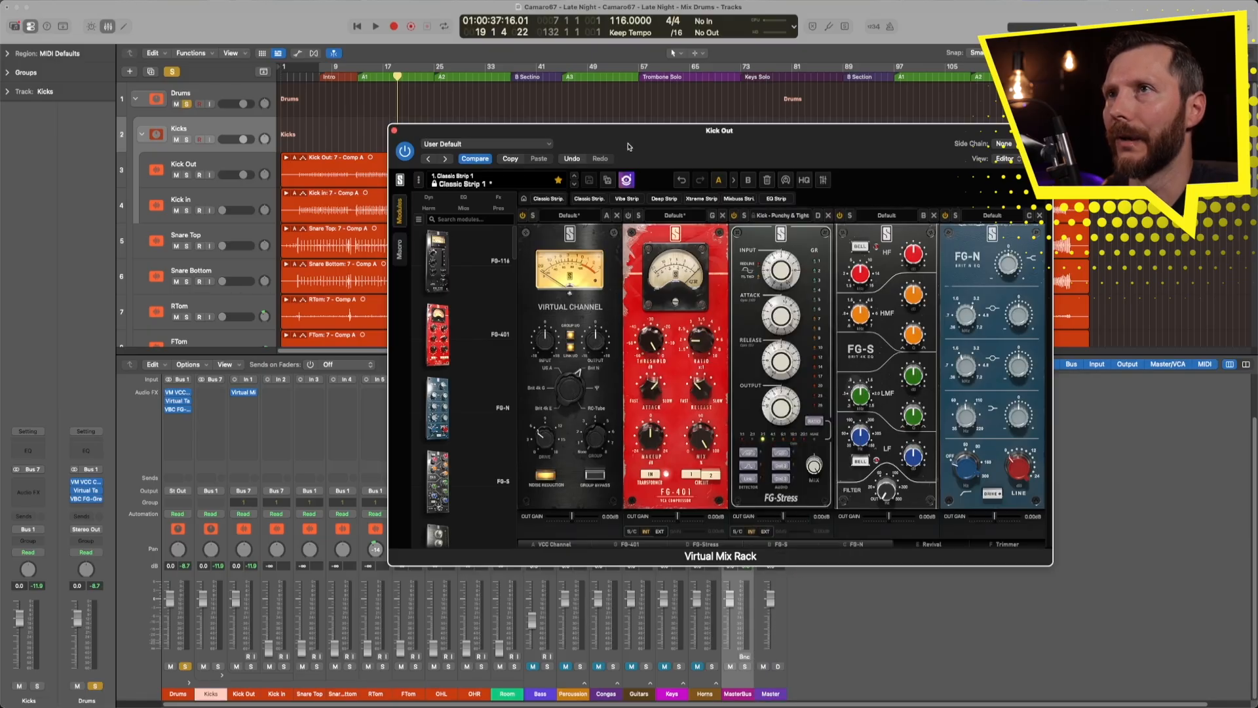
Play from the first A1 section and set the FG-Stress input to about 8.34 and output to about 5.04
left_click_drag(615, 127, 656, 270)
left_click(380, 71)
key("space")
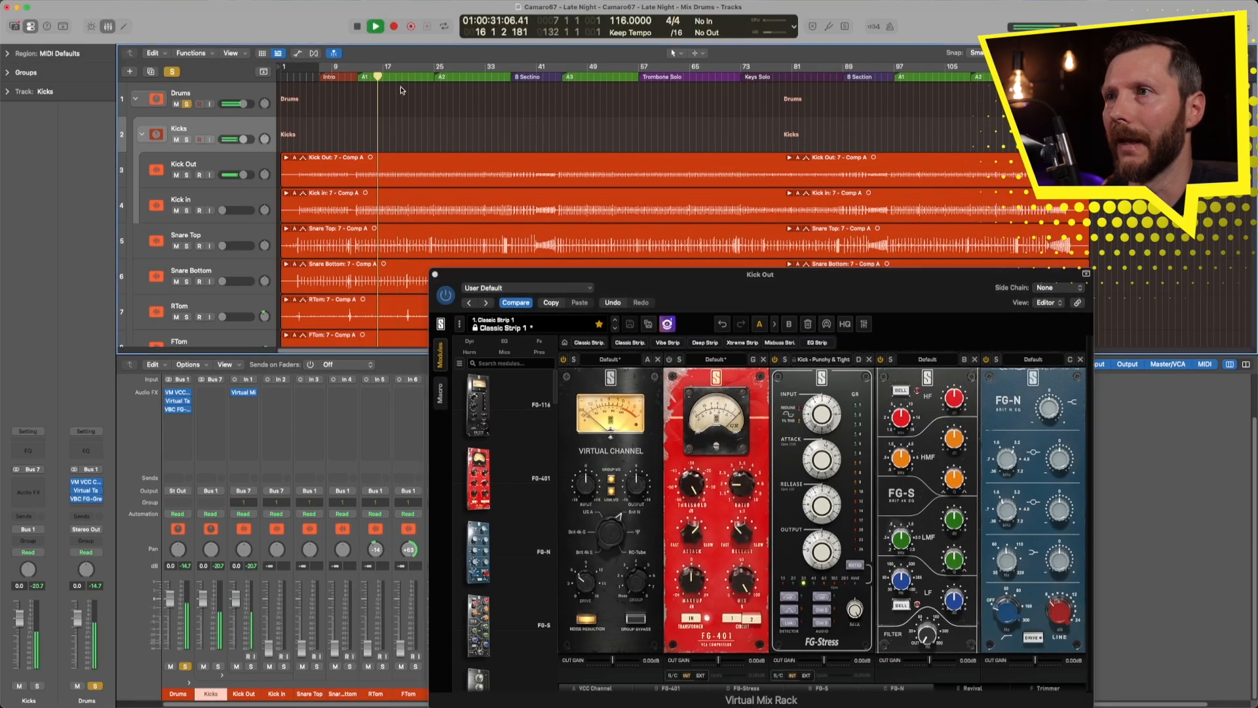
left_click_drag(764, 294, 667, 229)
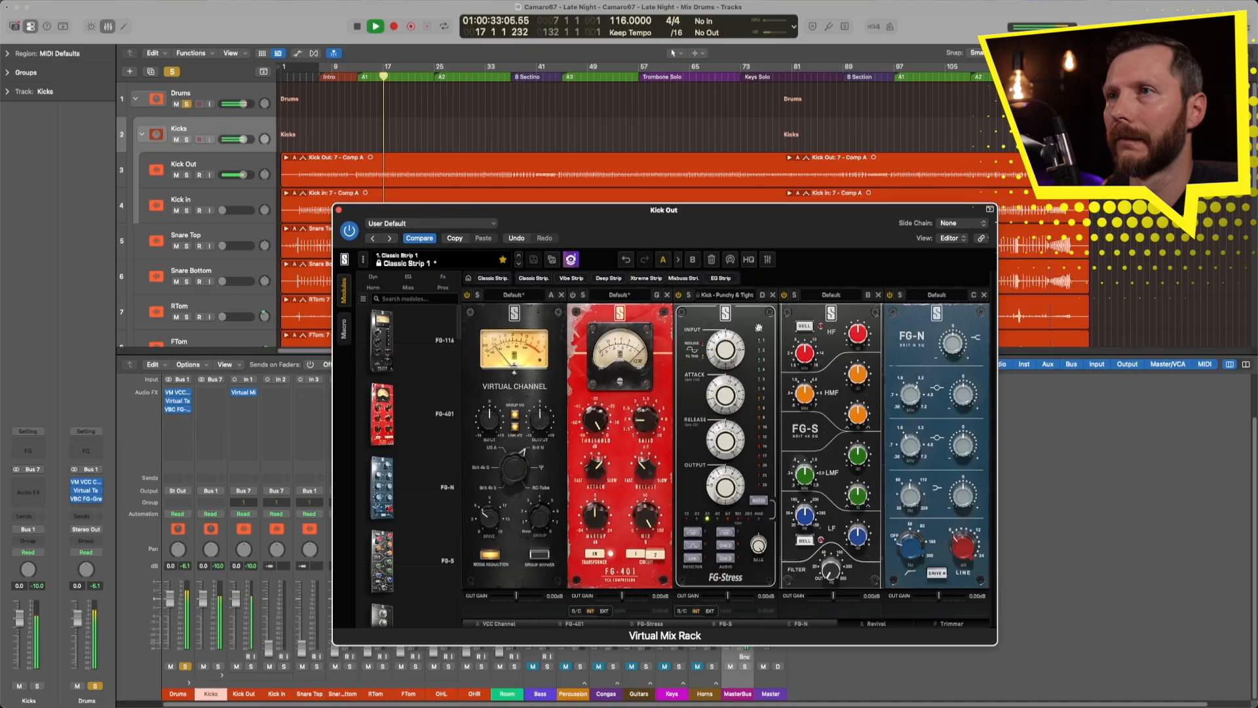
mouse_move(725, 345)
left_click_drag(725, 345, 726, 318)
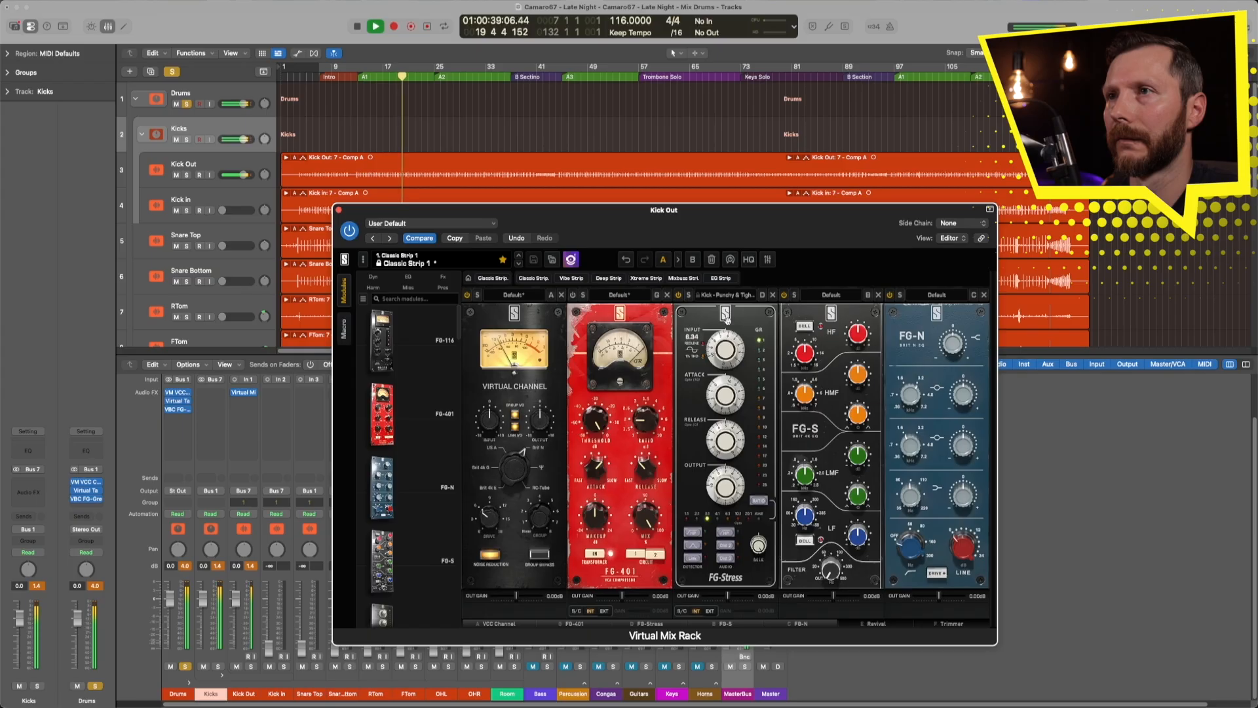
left_click_drag(726, 318, 726, 318)
left_click_drag(725, 492, 726, 506)
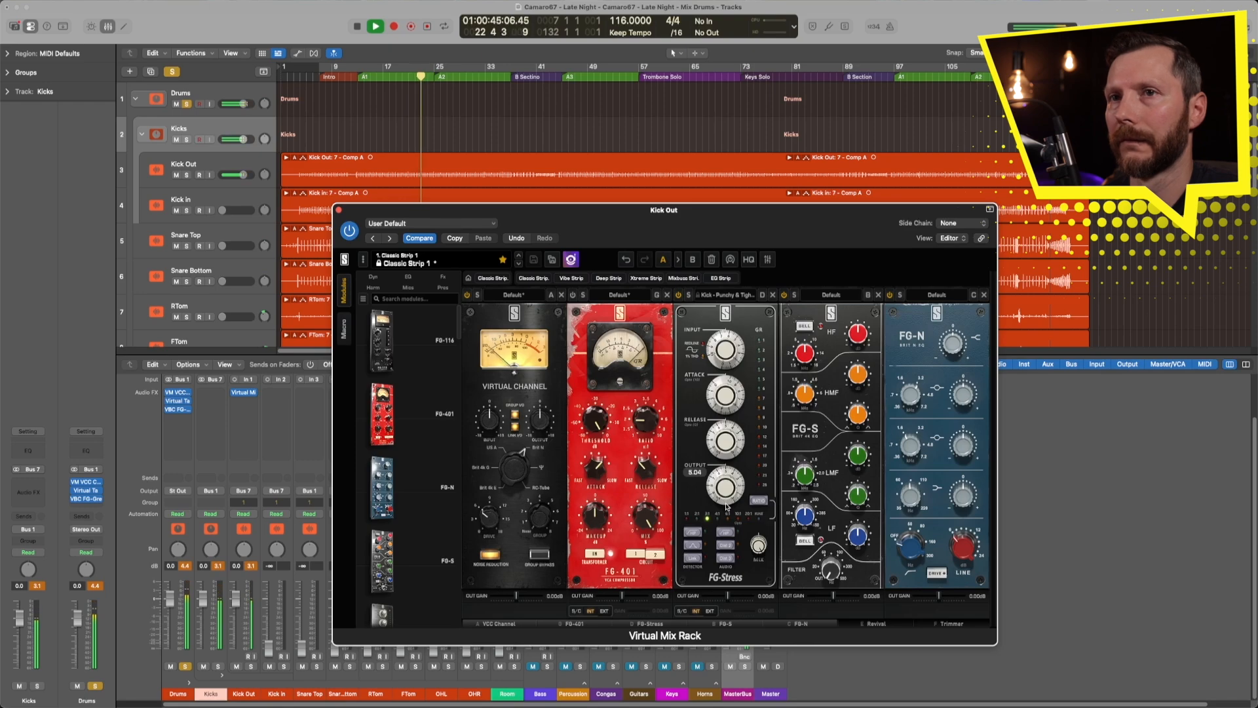
Reset the peak level reading, audition the FG-Stress output level on the kick, and stop playback
left_click(219, 567)
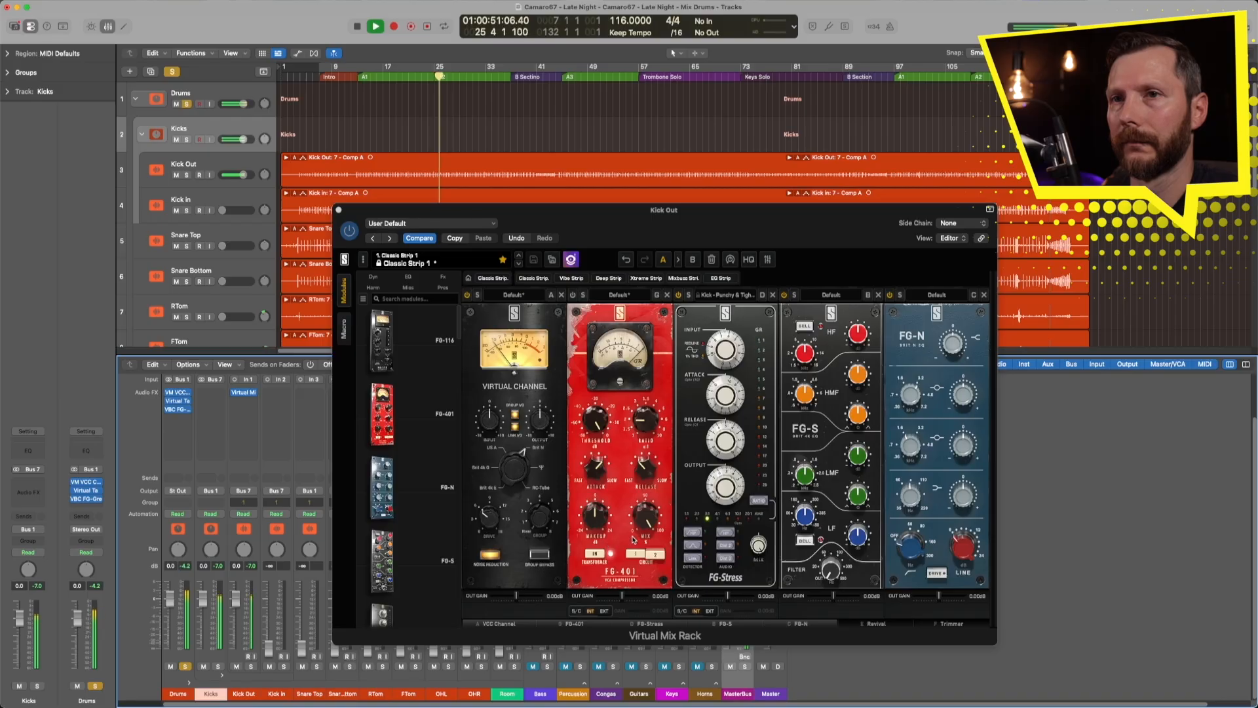
left_click(720, 486)
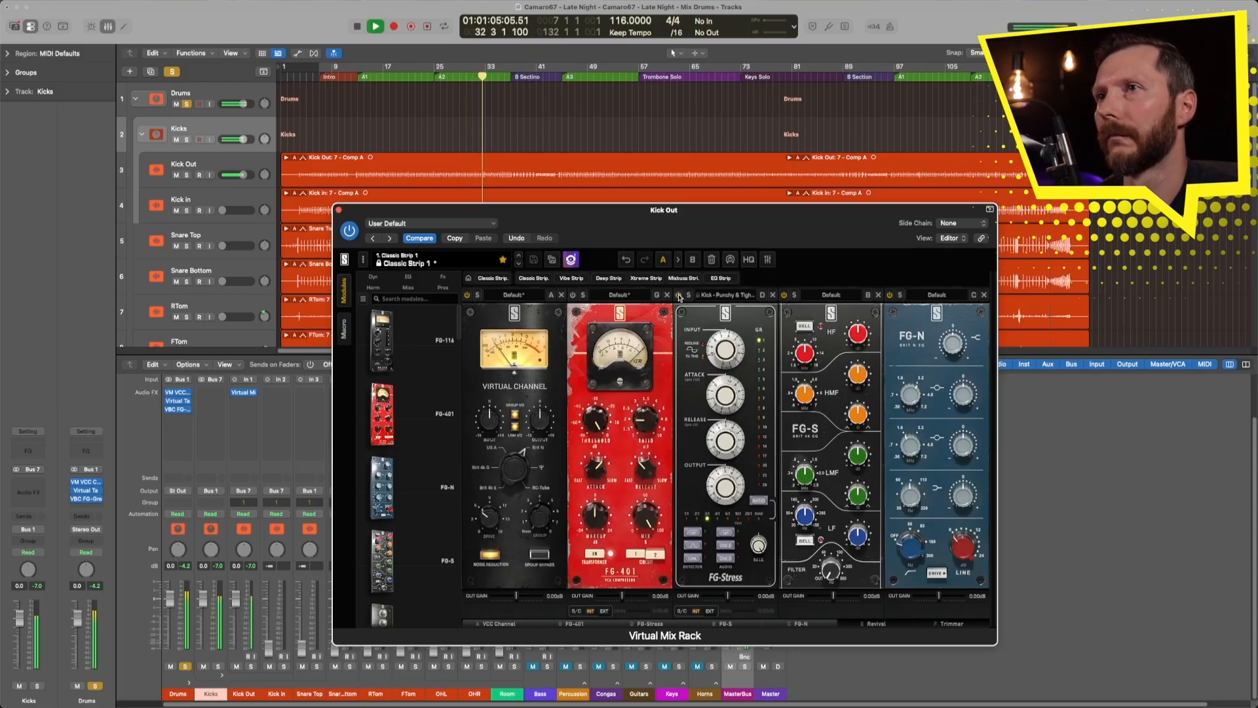
key("space")
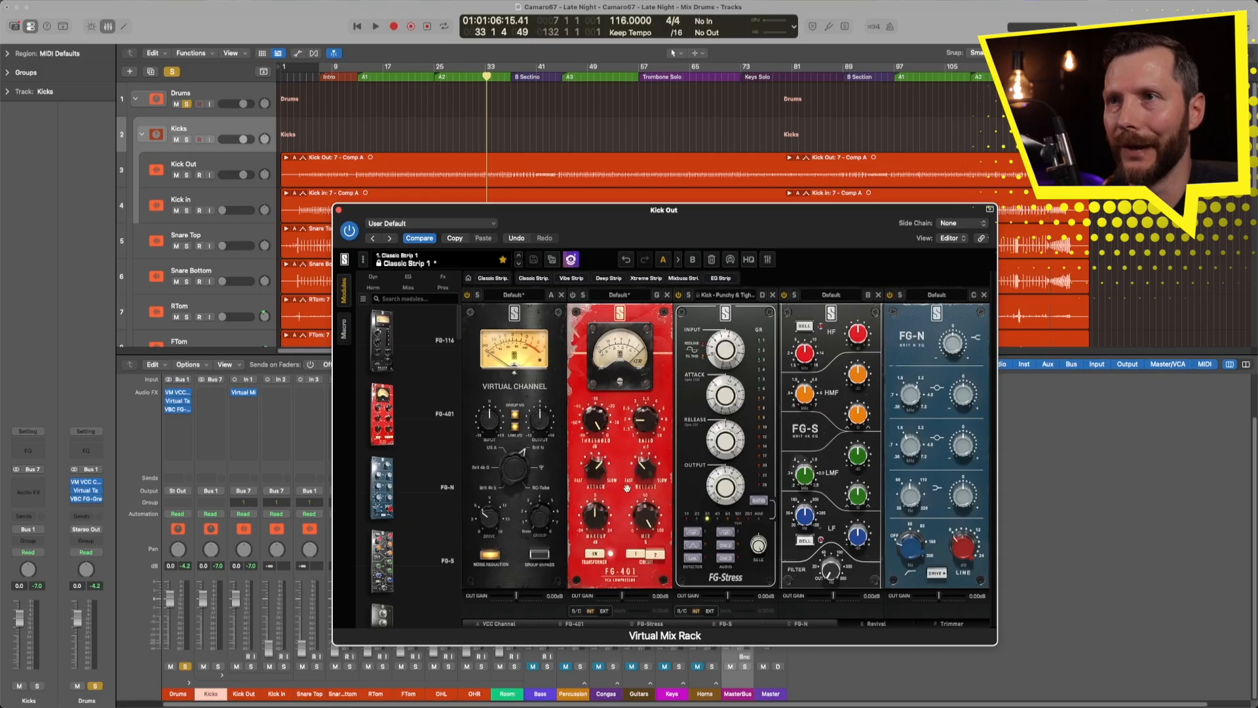
Try a different threshold on FG-401 and remove the FG-401 module from the Kick Out rack
left_click_drag(593, 420, 602, 464)
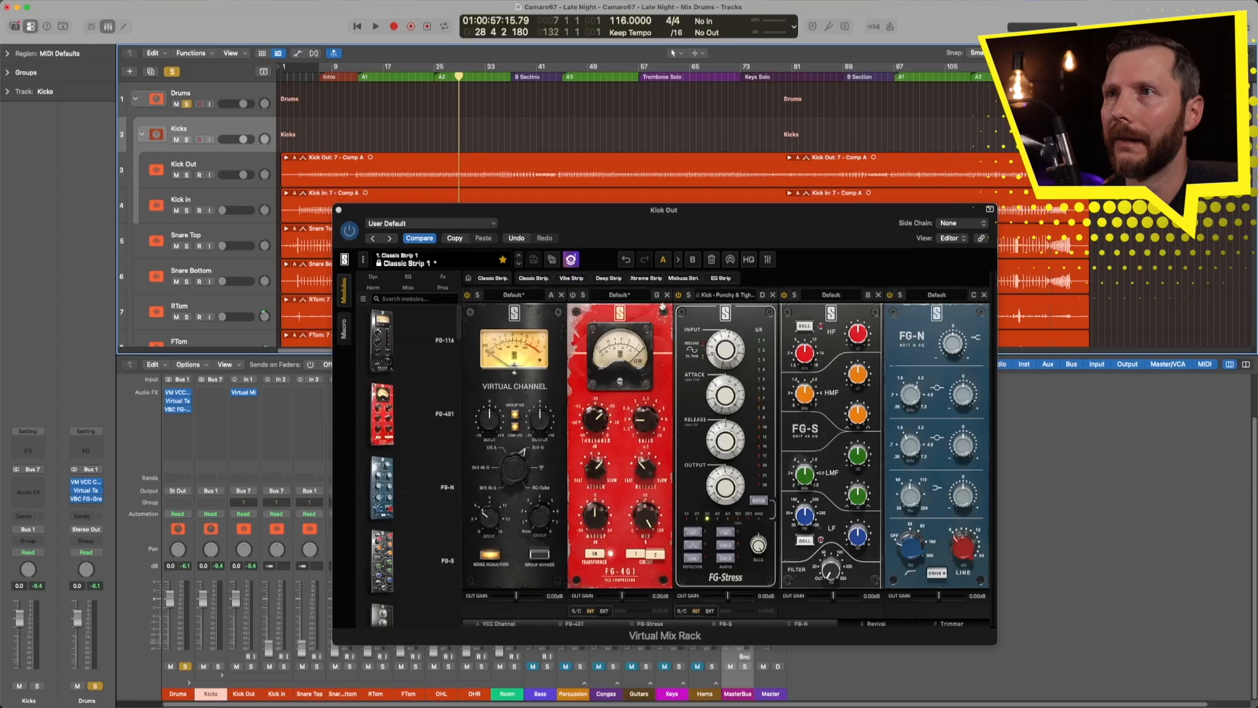
left_click(668, 295)
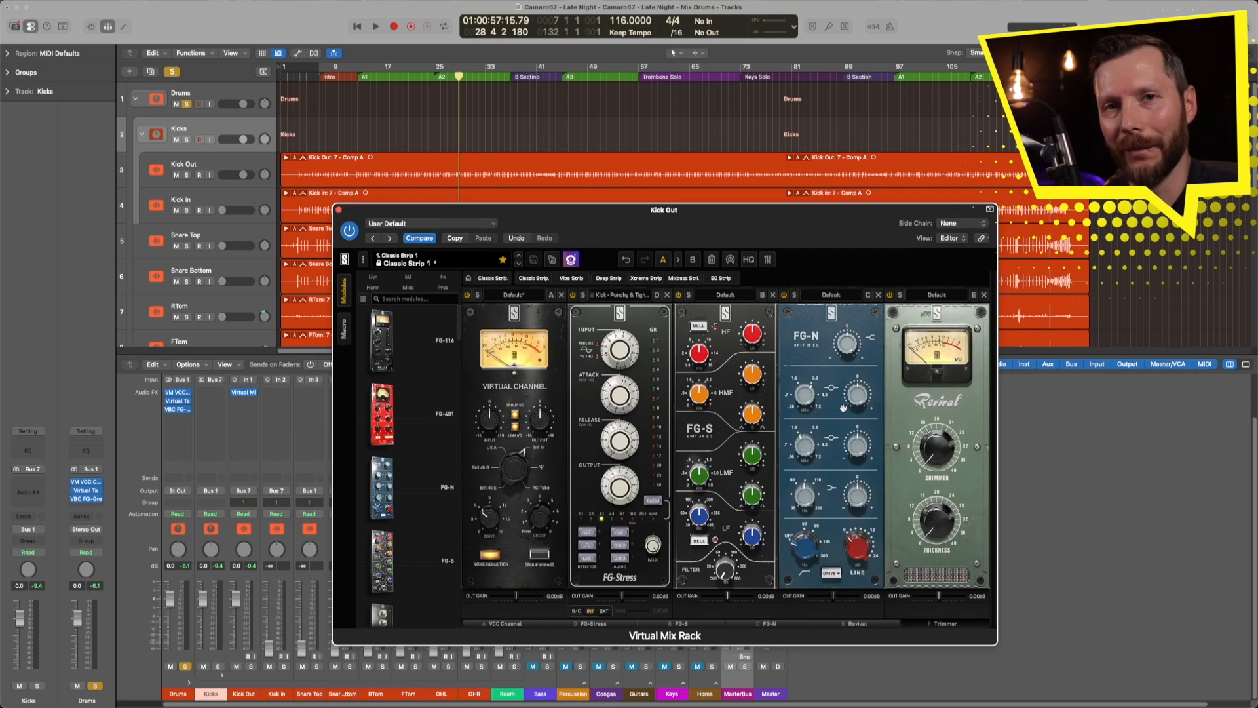
Add a Channel EQ to Kick Out and arrange its window beside the Virtual Mix Rack
scroll(236, 431, "up", 2)
left_click(245, 411)
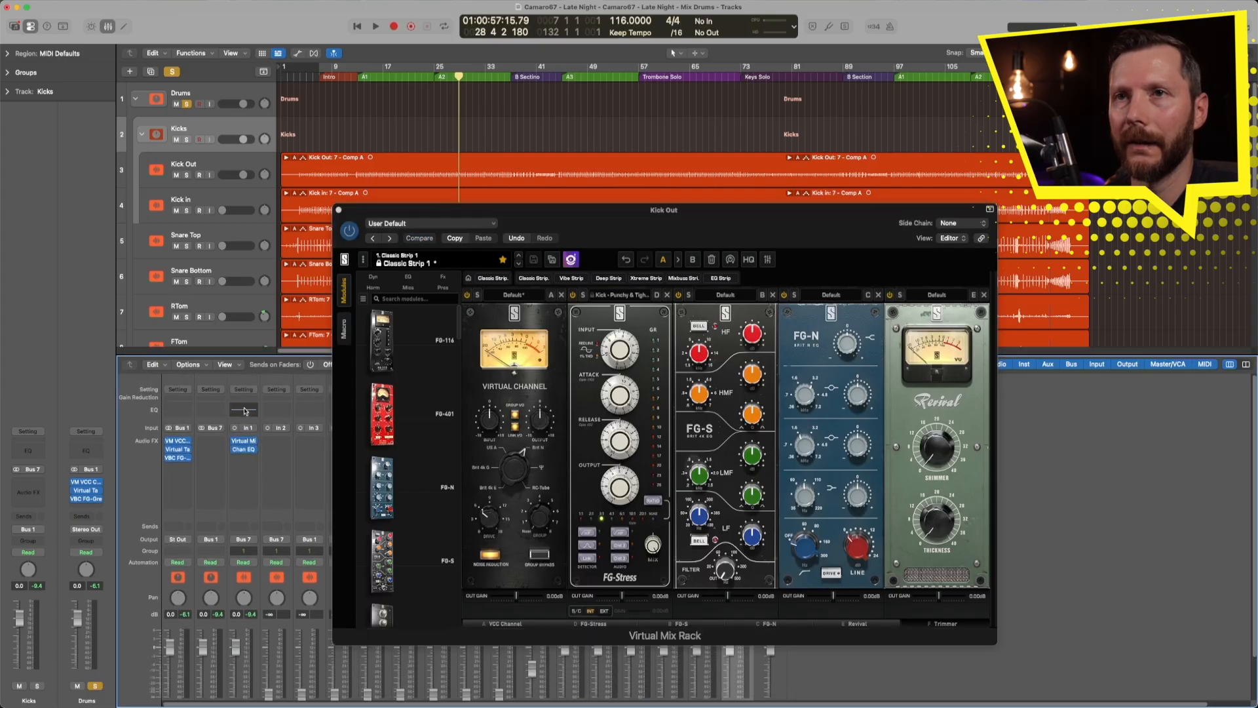
left_click(245, 411)
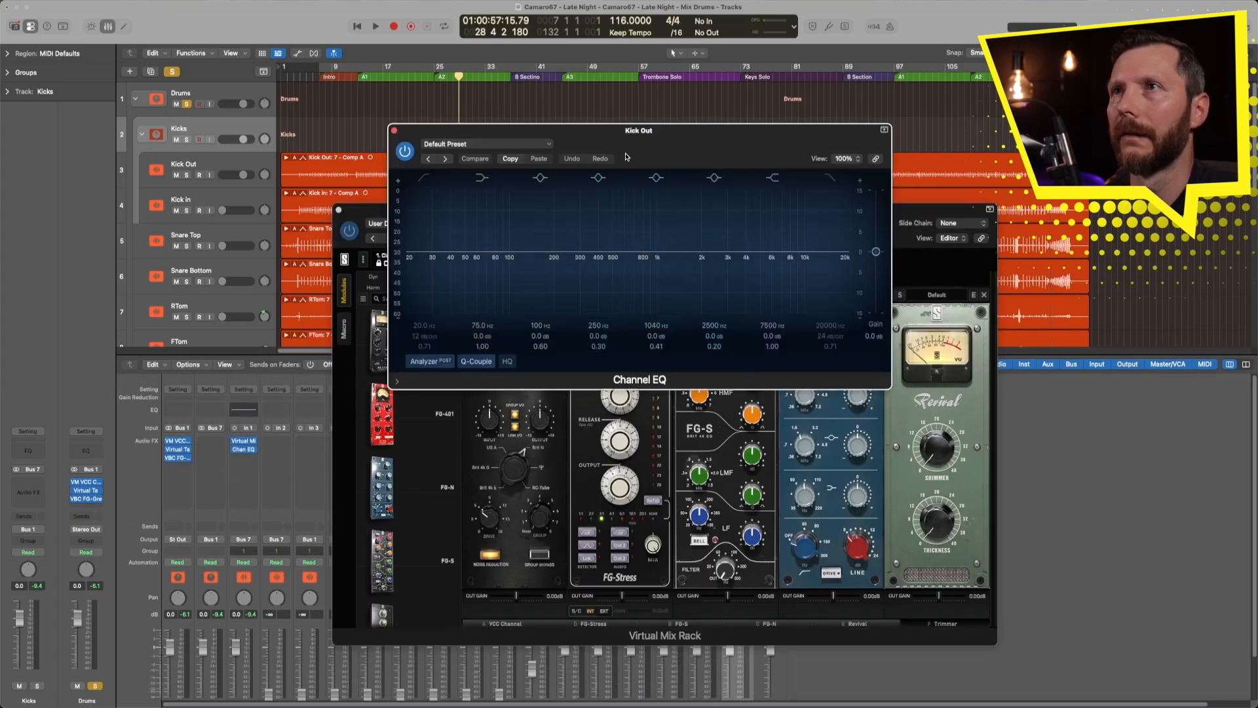
left_click_drag(629, 133, 337, 268)
left_click_drag(674, 214, 902, 219)
left_click_drag(456, 266, 414, 258)
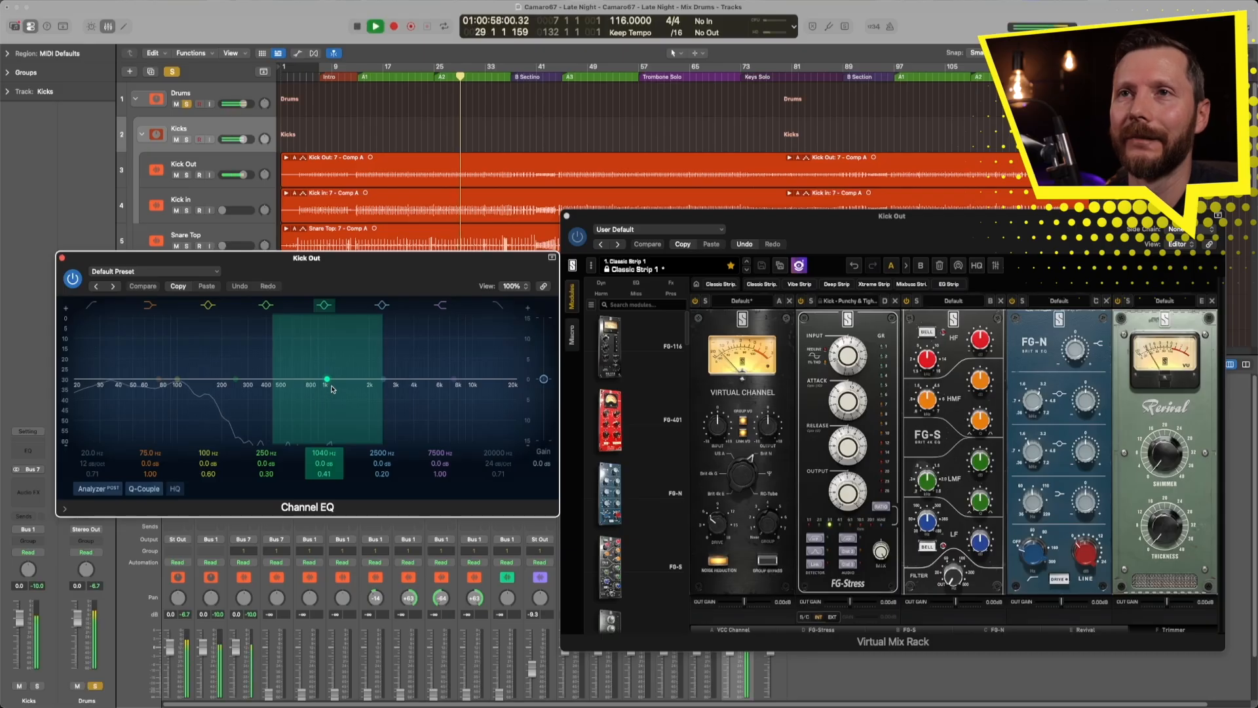
Sweep a Channel EQ band to about 3960 Hz and boost the FG-N upper band near 3.3 kHz by about 3 dB
left_click_drag(312, 371, 428, 398)
left_click(1034, 399)
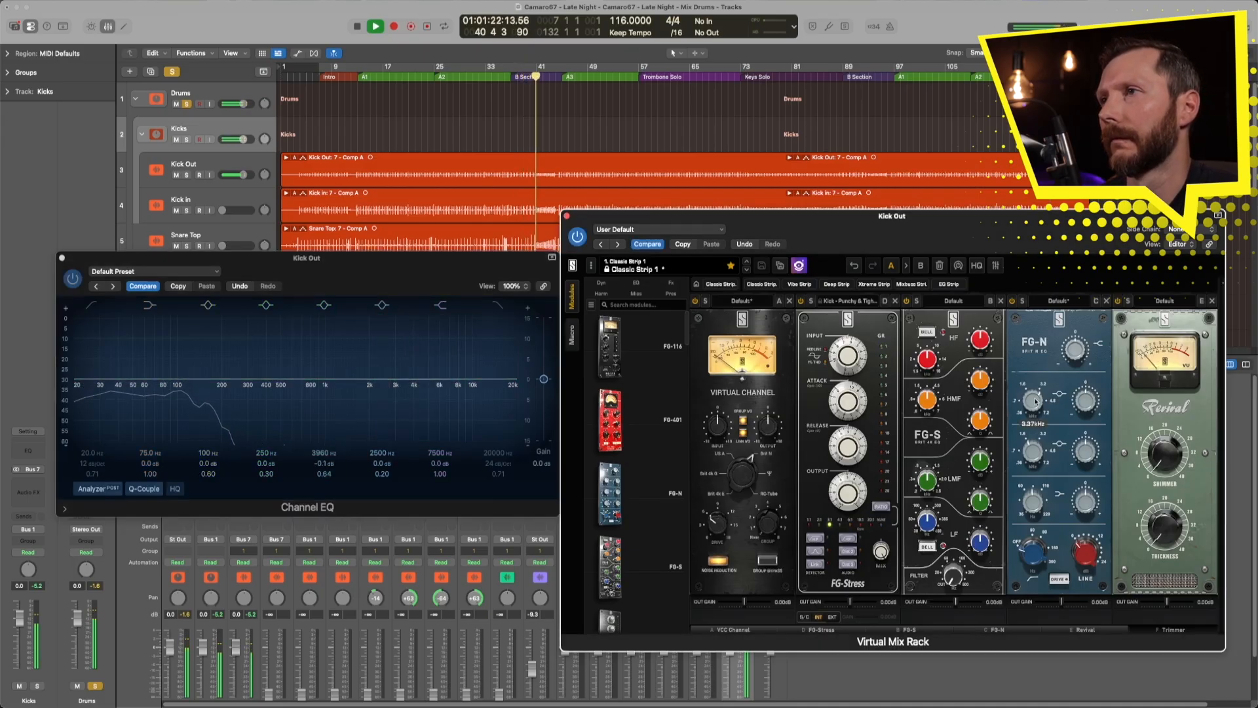
left_click_drag(1034, 399, 1085, 406)
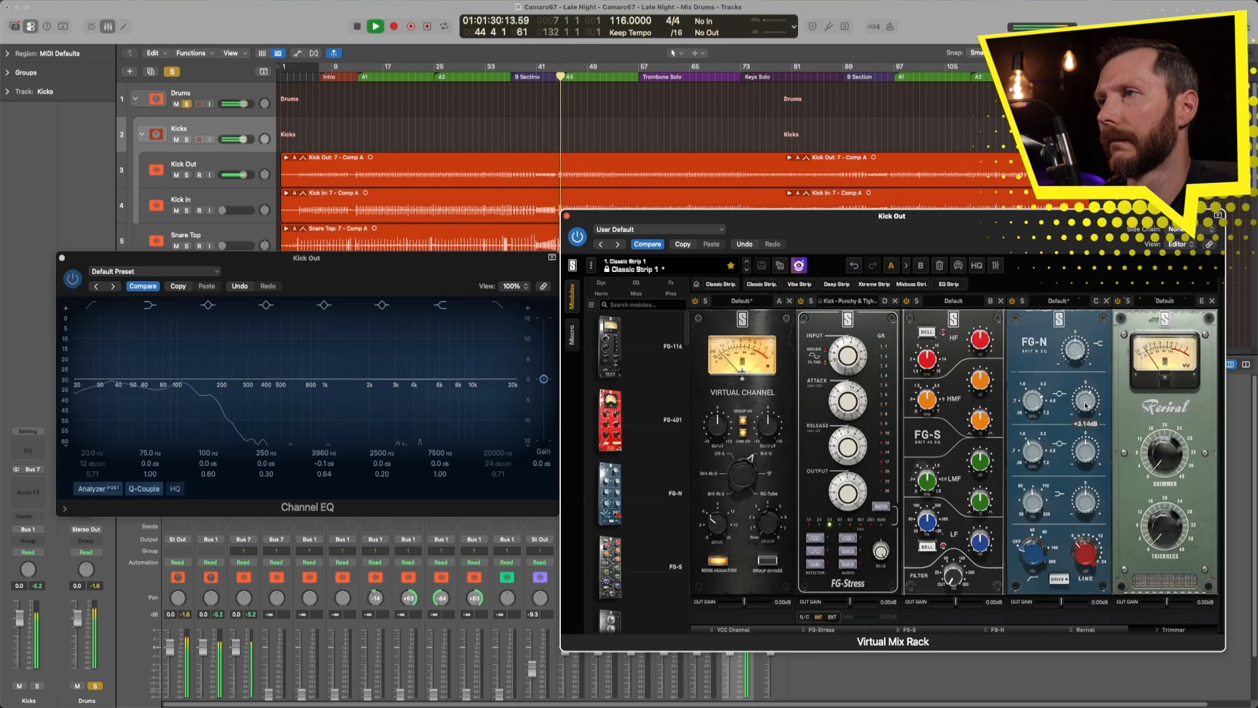
Sweep Channel EQ bands to about 238 Hz and 1870 Hz, adjusting the FG-S low-mid gain and the FG-N middle band gain
mouse_move(236, 394)
left_mouse_down()
mouse_move(234, 371)
mouse_move(233, 393)
left_mouse_up()
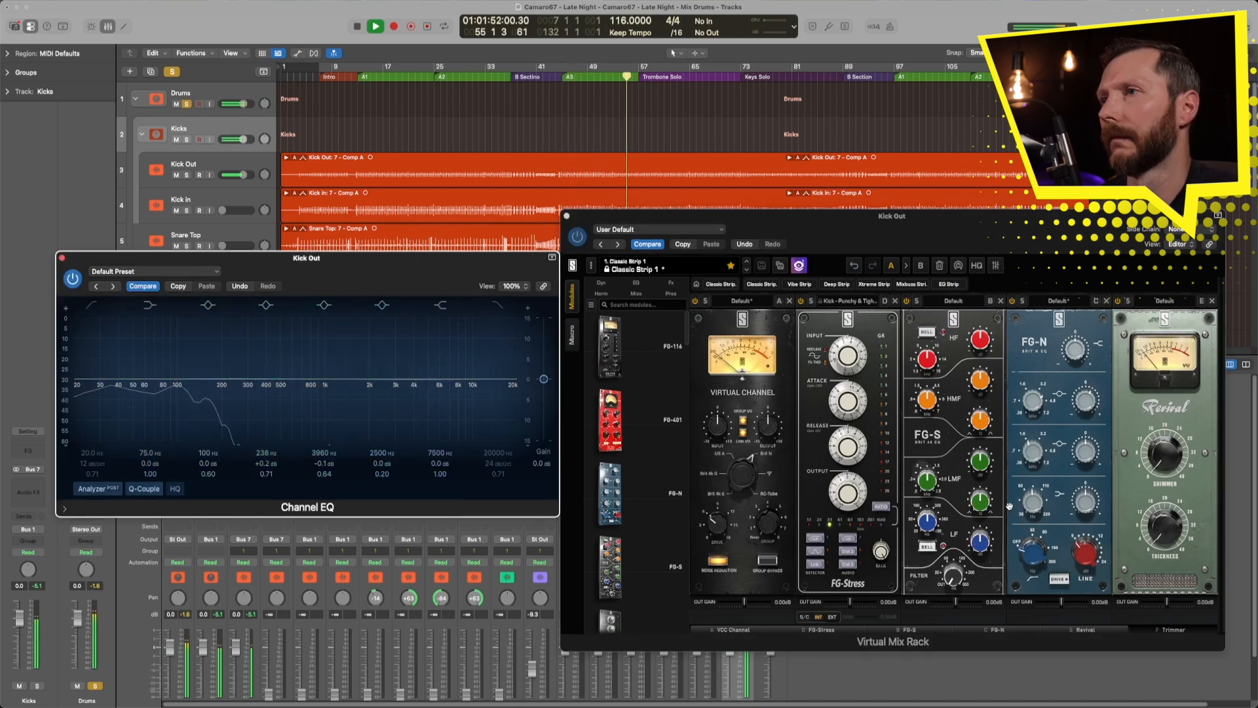
left_click(926, 491)
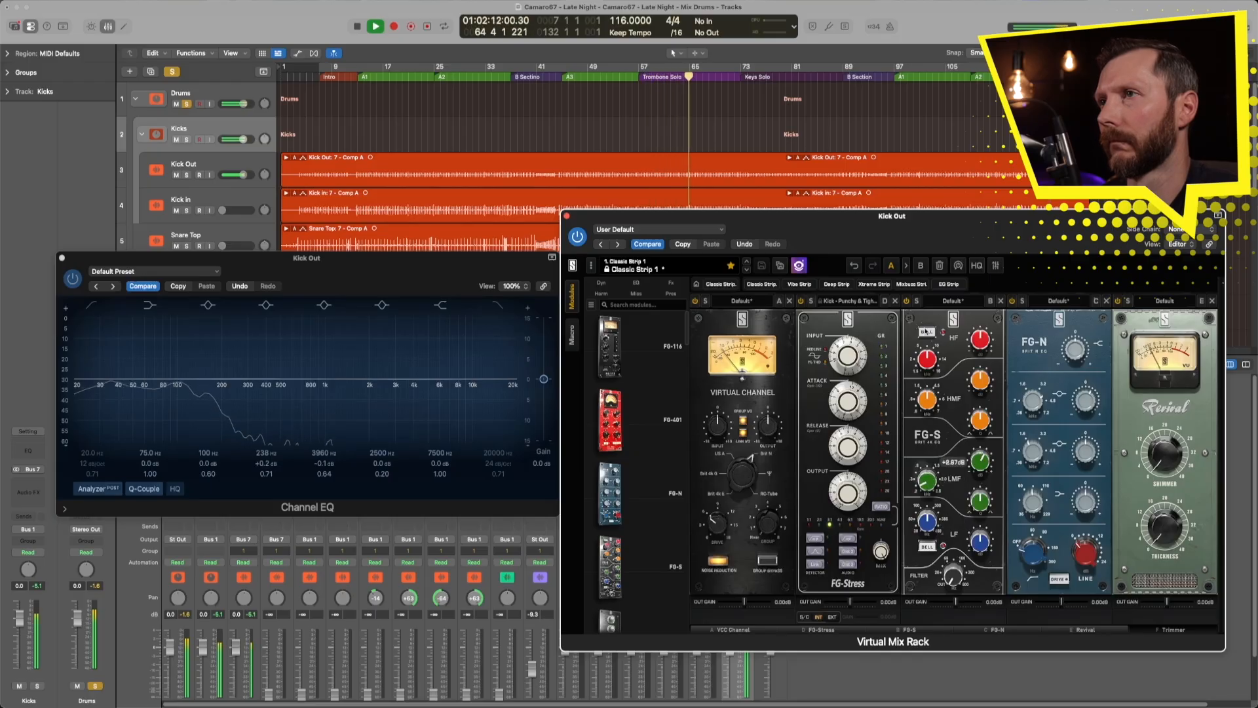
left_click_drag(232, 378, 368, 387)
left_click(1085, 452)
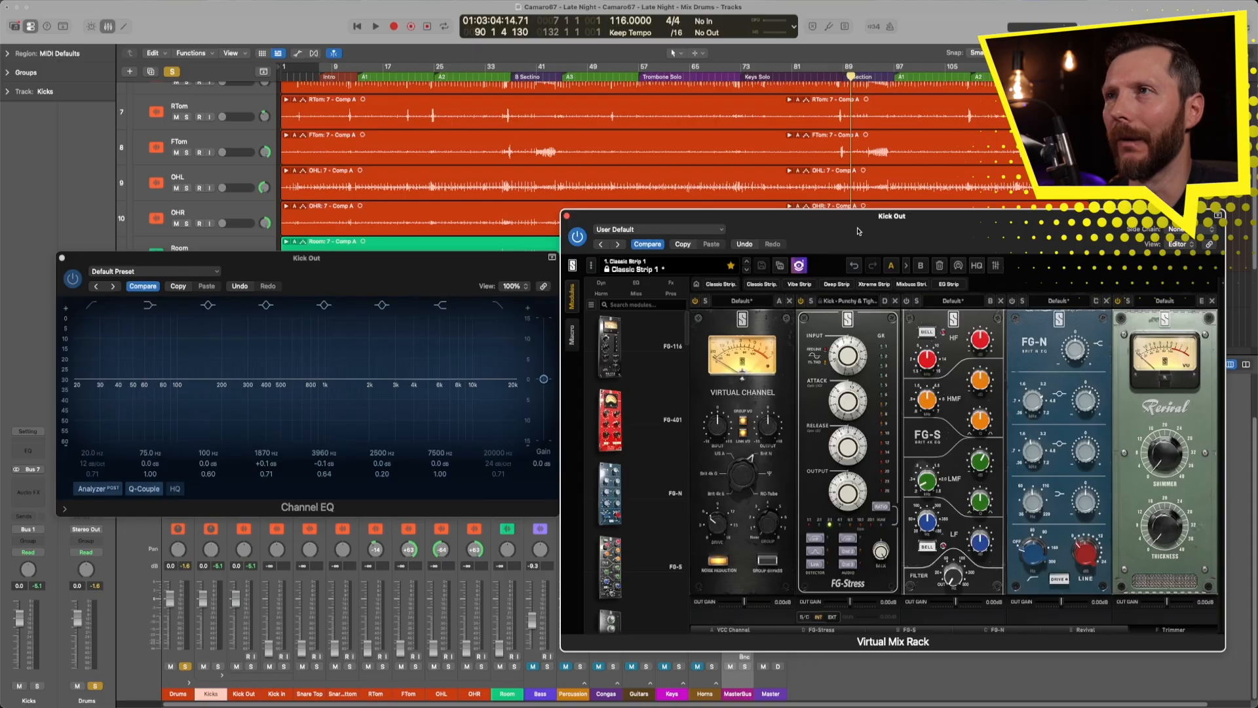
Close and bypass the Channel EQ on Kick Out and reposition the Virtual Mix Rack window
left_click_drag(857, 231, 836, 227)
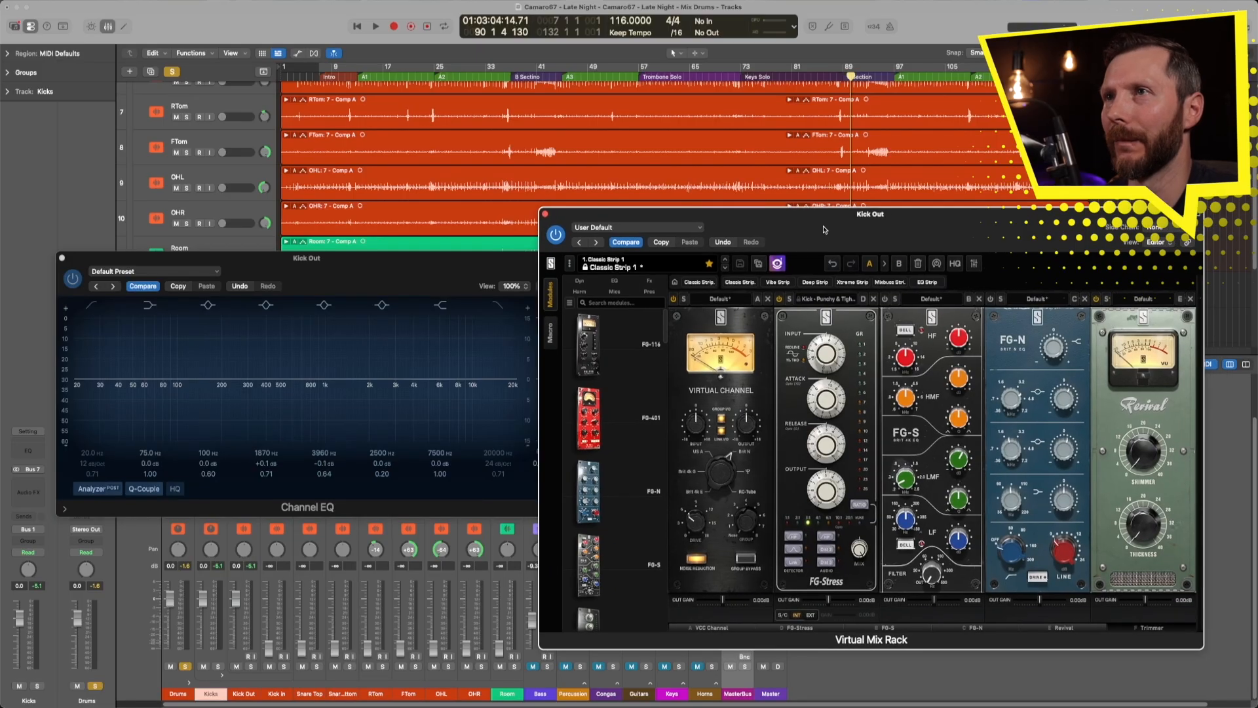
left_click(62, 259)
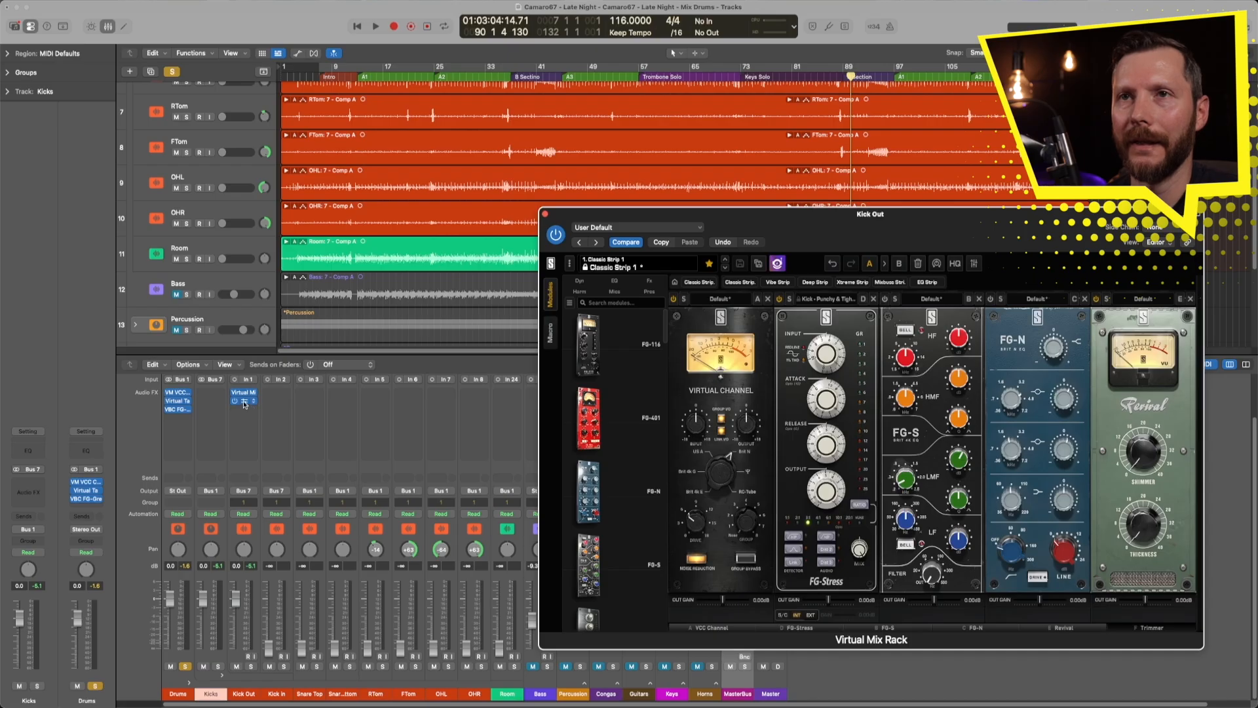
left_click_drag(810, 229, 457, 232)
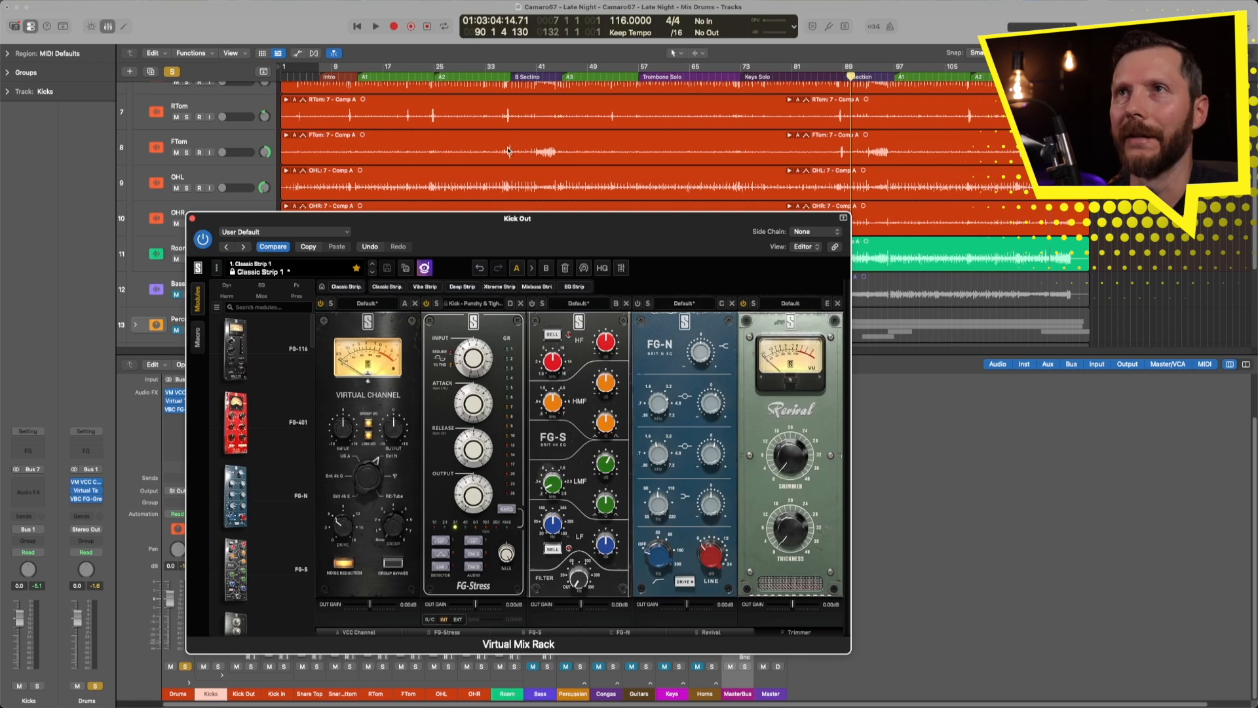
Play the processed Kick Out from just before the A2 section, stop playback, and close the Virtual Mix Rack
left_click(419, 82)
key("space")
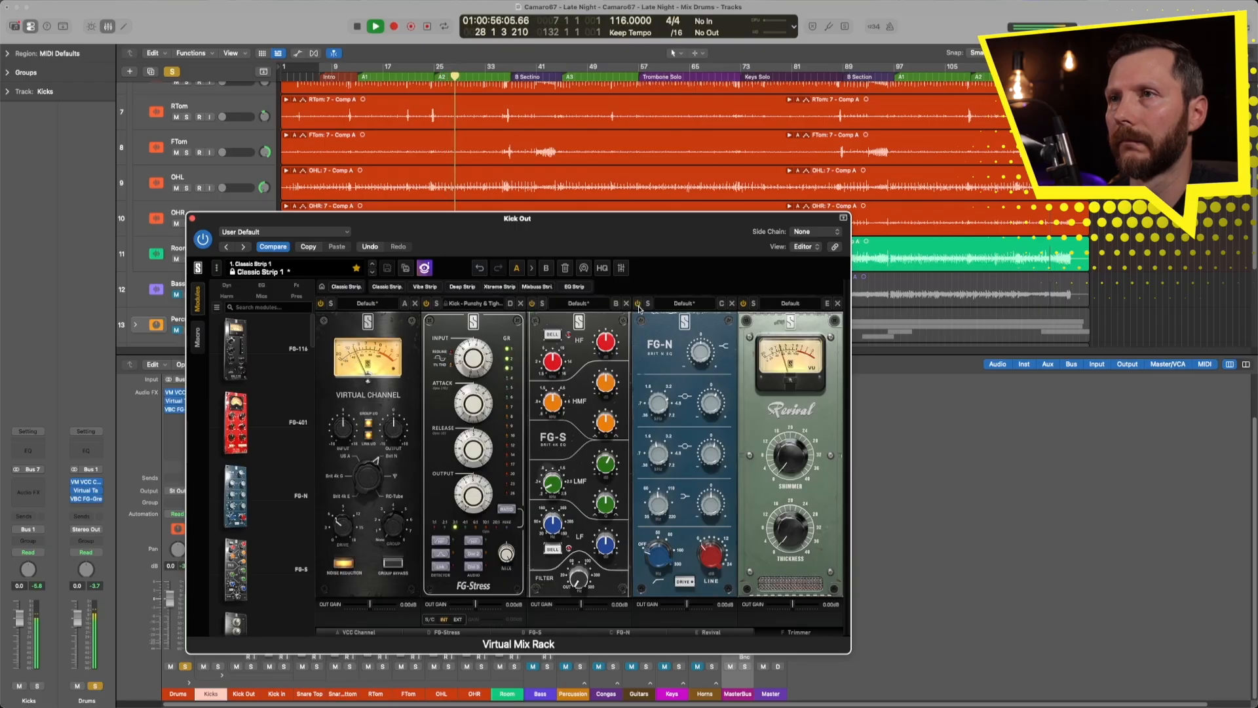
key("space")
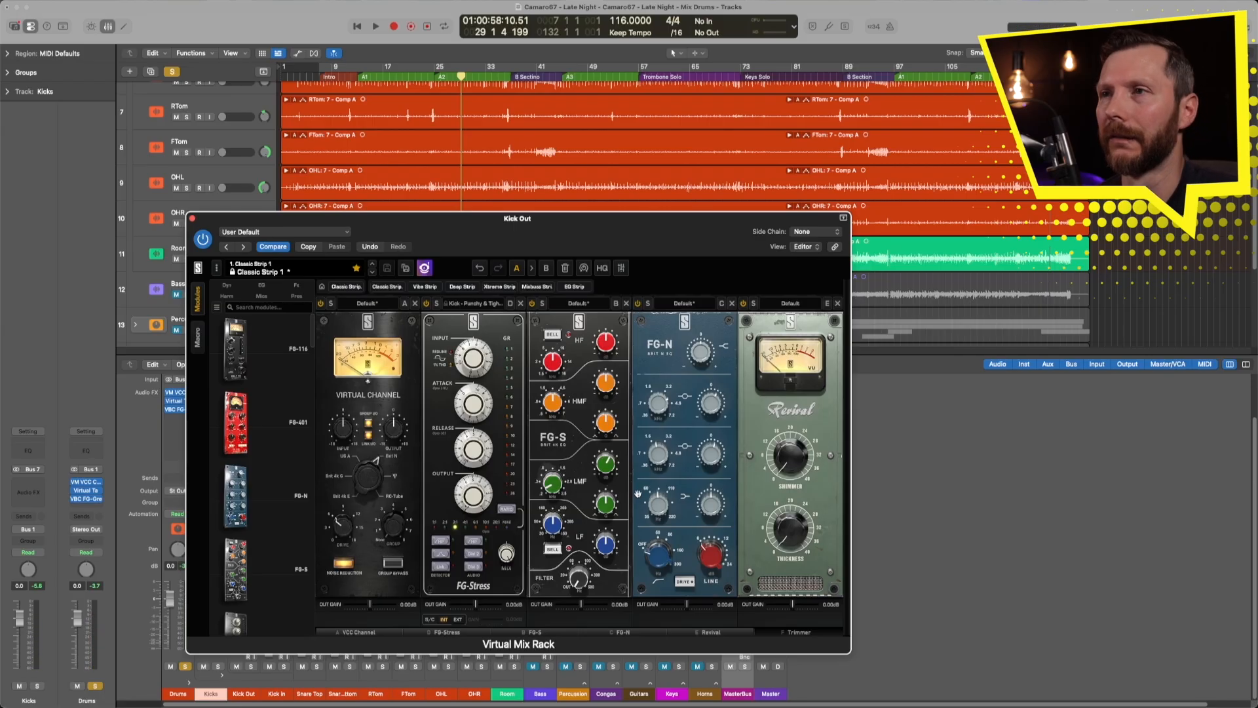
left_click_drag(255, 221, 497, 190)
left_click(433, 187)
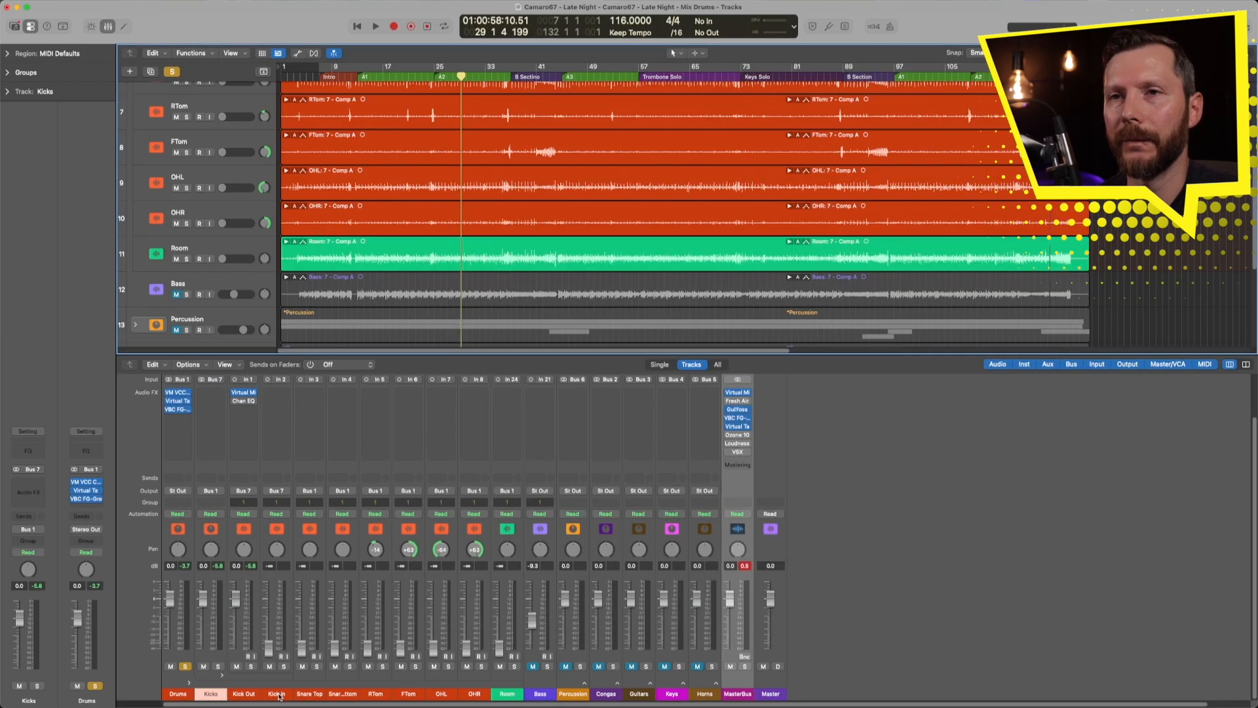
Select the Kick In channel, pull the Kick Out fader fully down, and set the Kick In fader to -0.2 dB
left_click(277, 694)
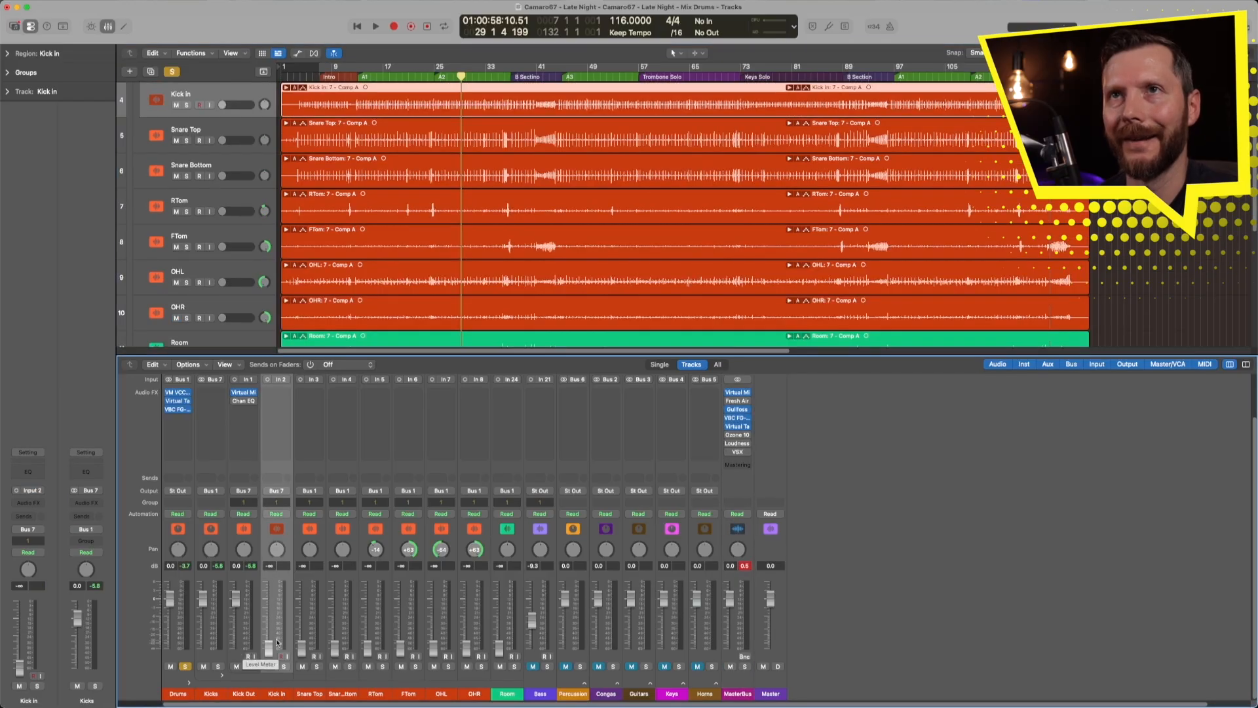
left_click_drag(235, 599, 269, 599)
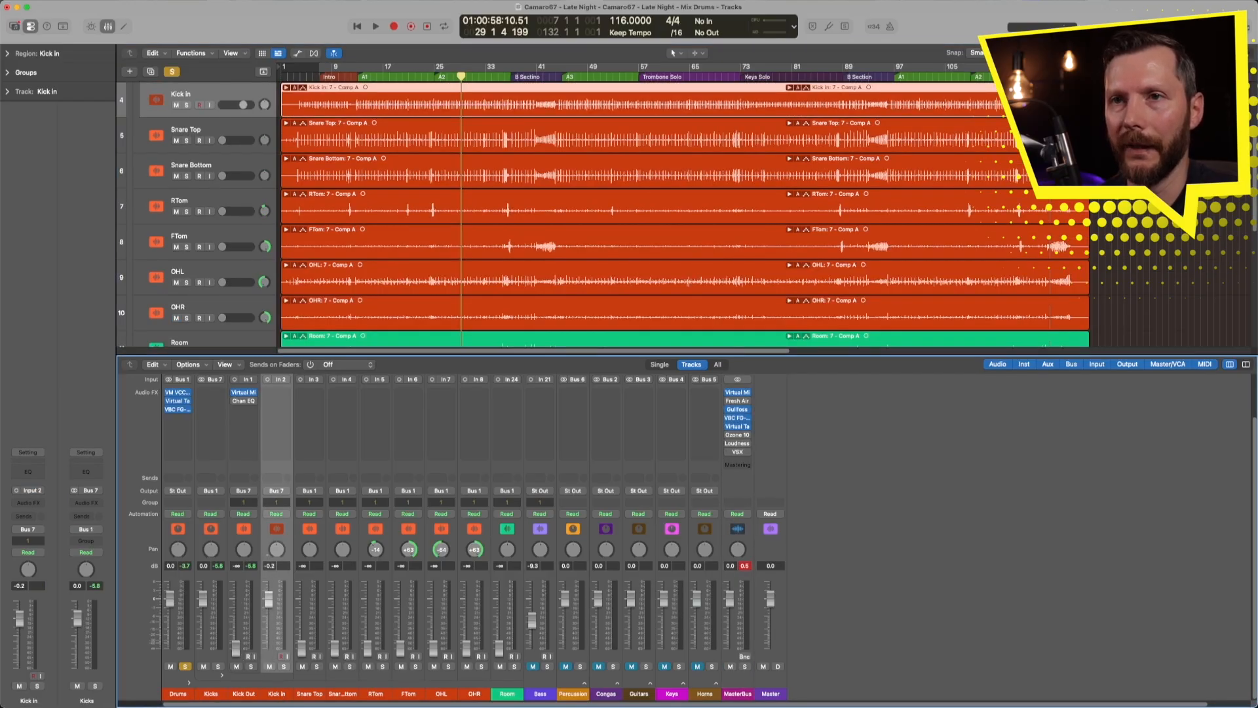
Play the Kick In track, lower its fader to -3.0 dB while listening, and stop playback
key("space")
left_click_drag(269, 599, 269, 608)
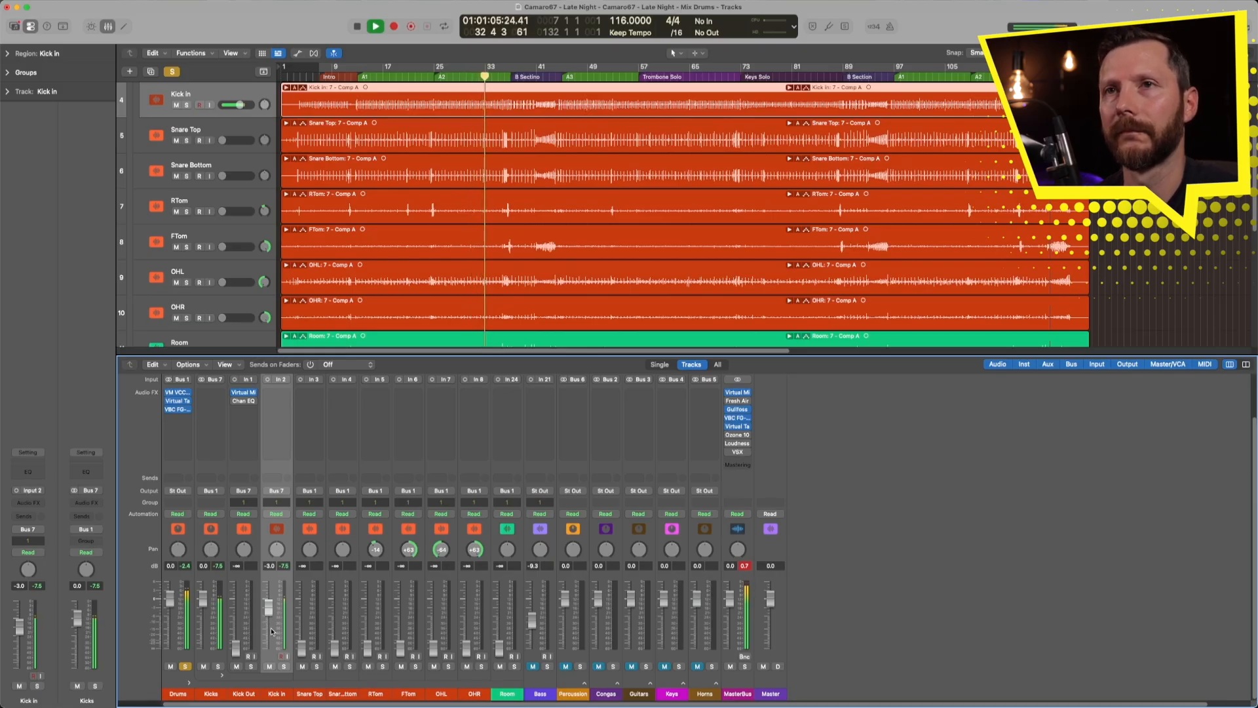
key("space")
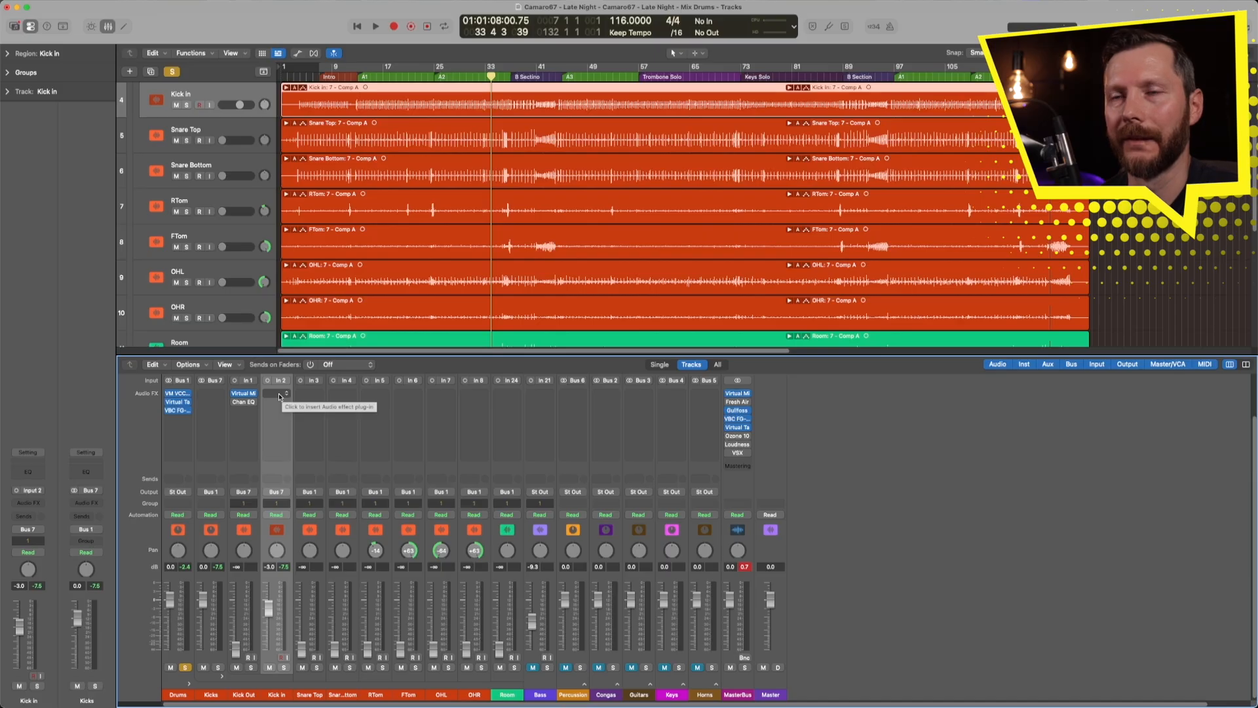
Insert Virtual Mix Rack on the Kick In channel
left_click(277, 393)
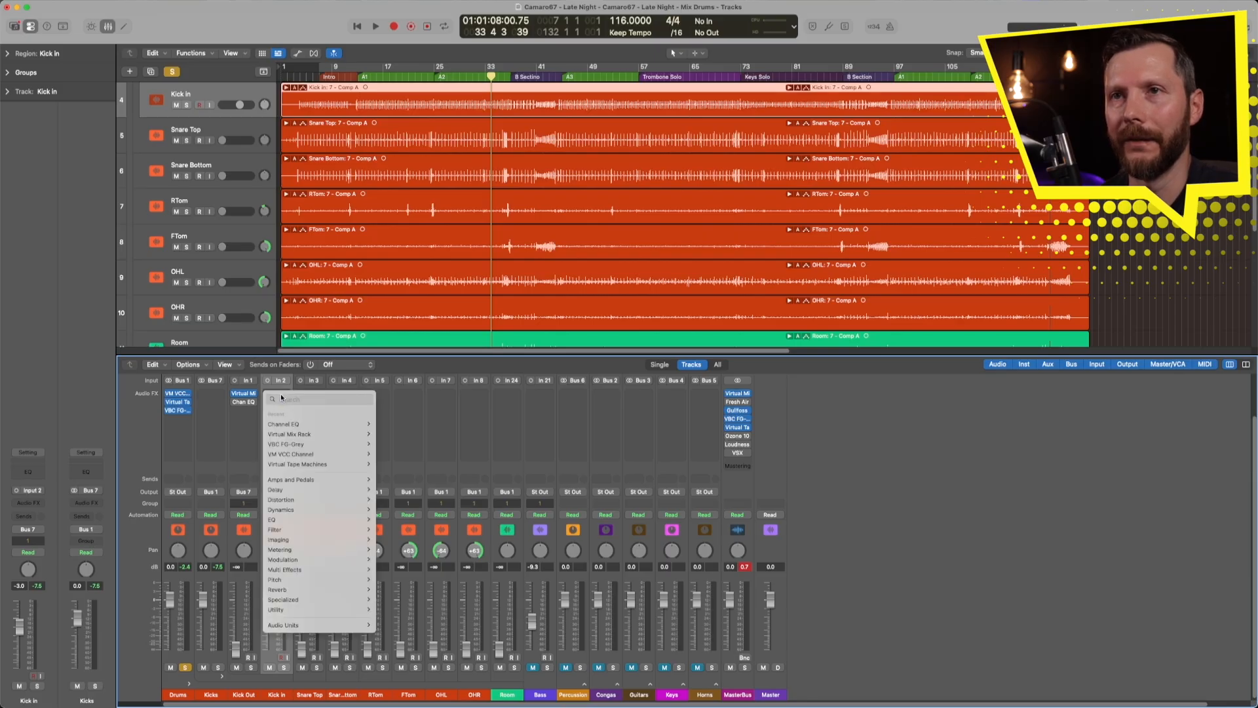
mouse_move(328, 426)
left_click(376, 430)
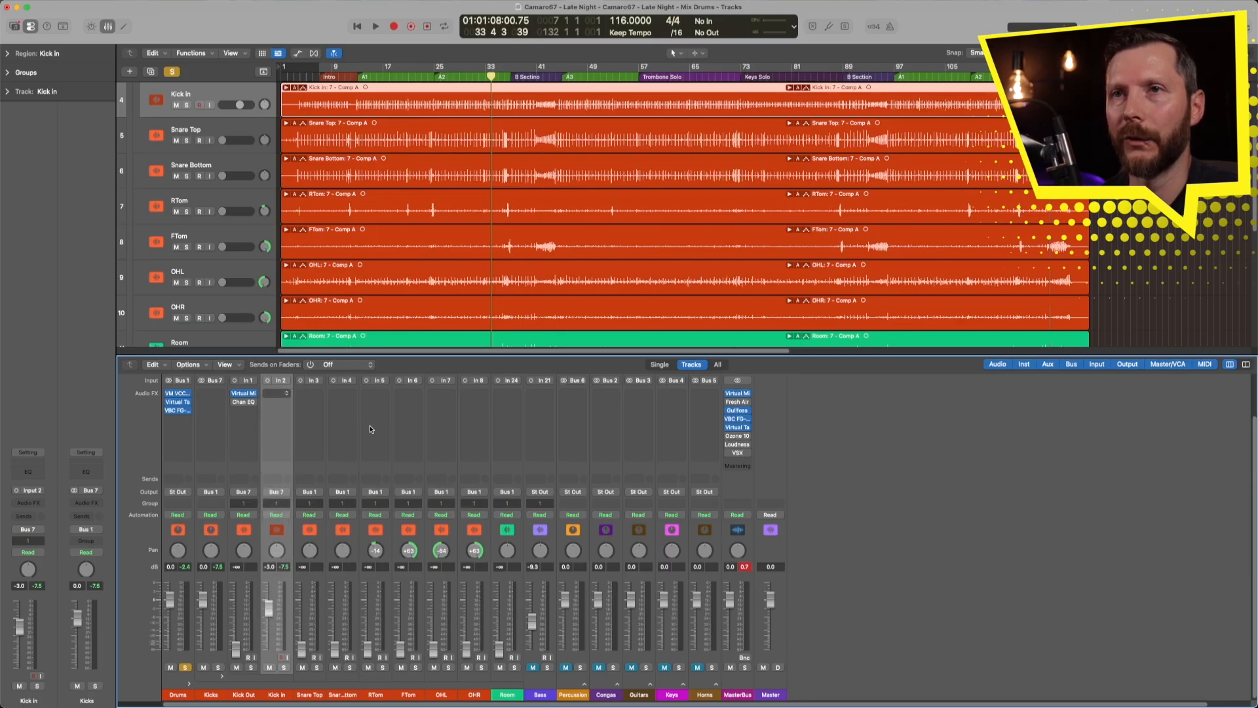
left_click(279, 394)
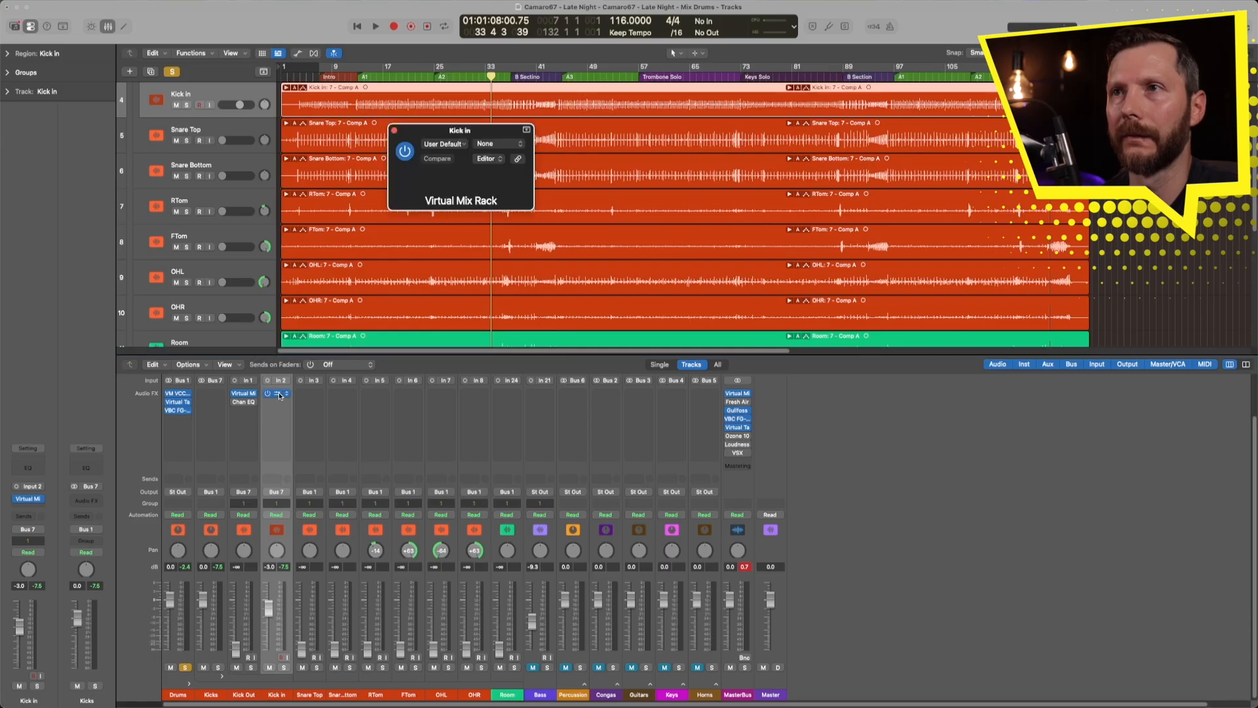
Load the Kick - Punchy & Tight preset into FG-Stress and adjust its input and output during playback, setting the output to about 5.42
left_click(780, 216)
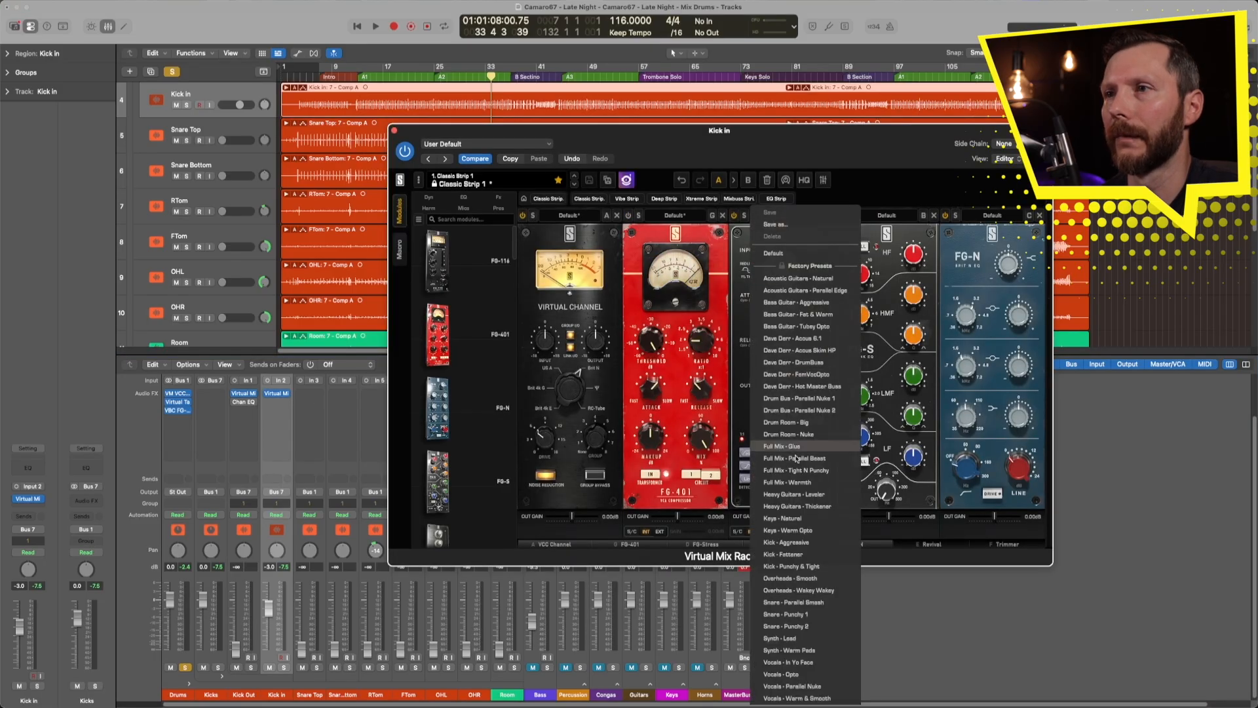
left_click(823, 567)
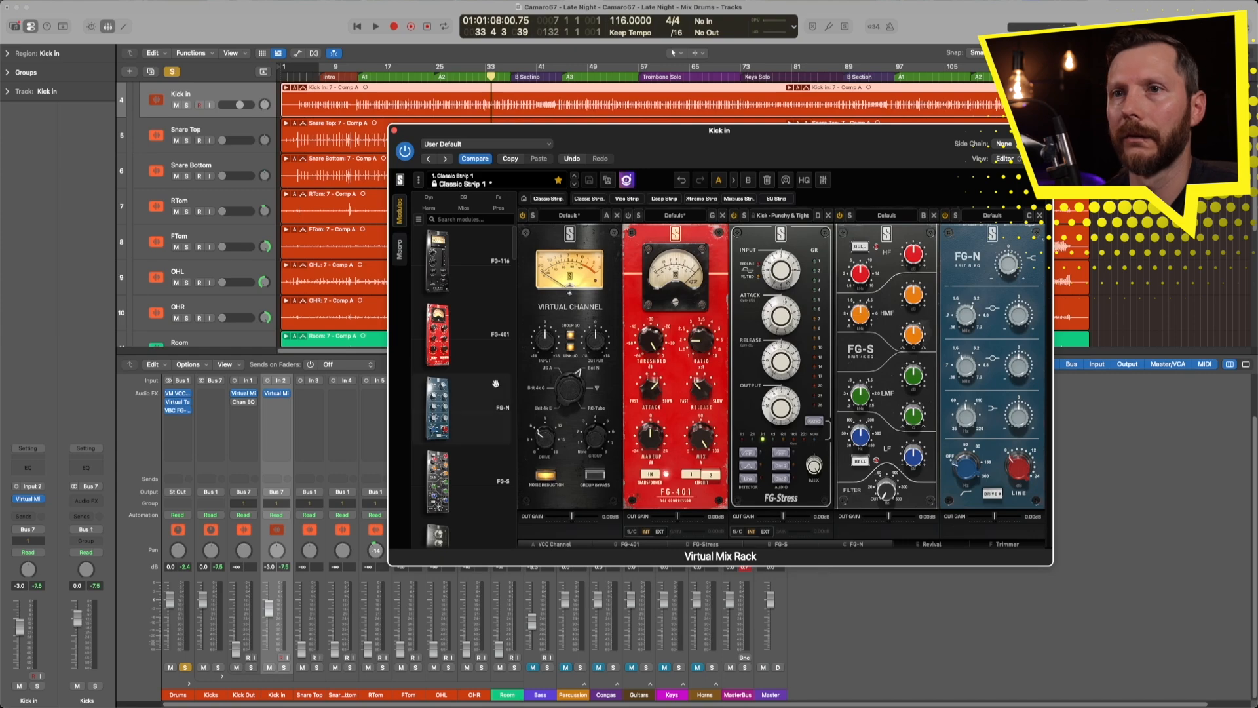
key("space")
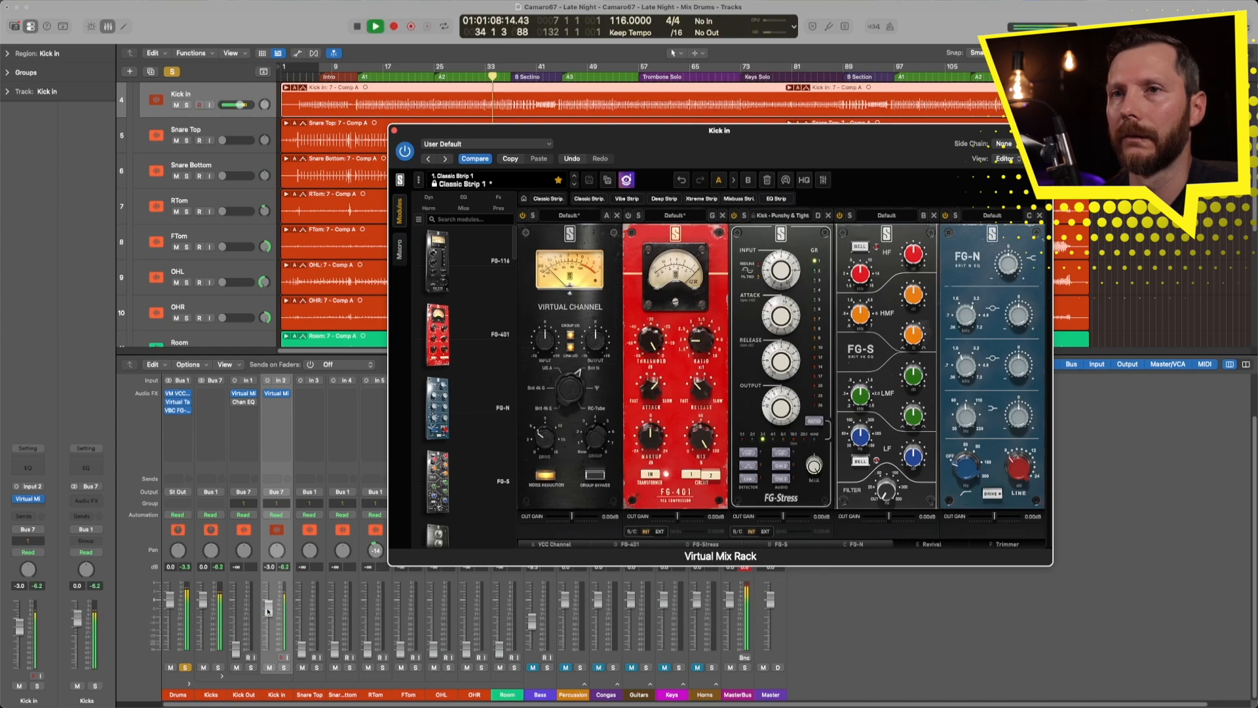
left_click_drag(780, 270, 783, 261)
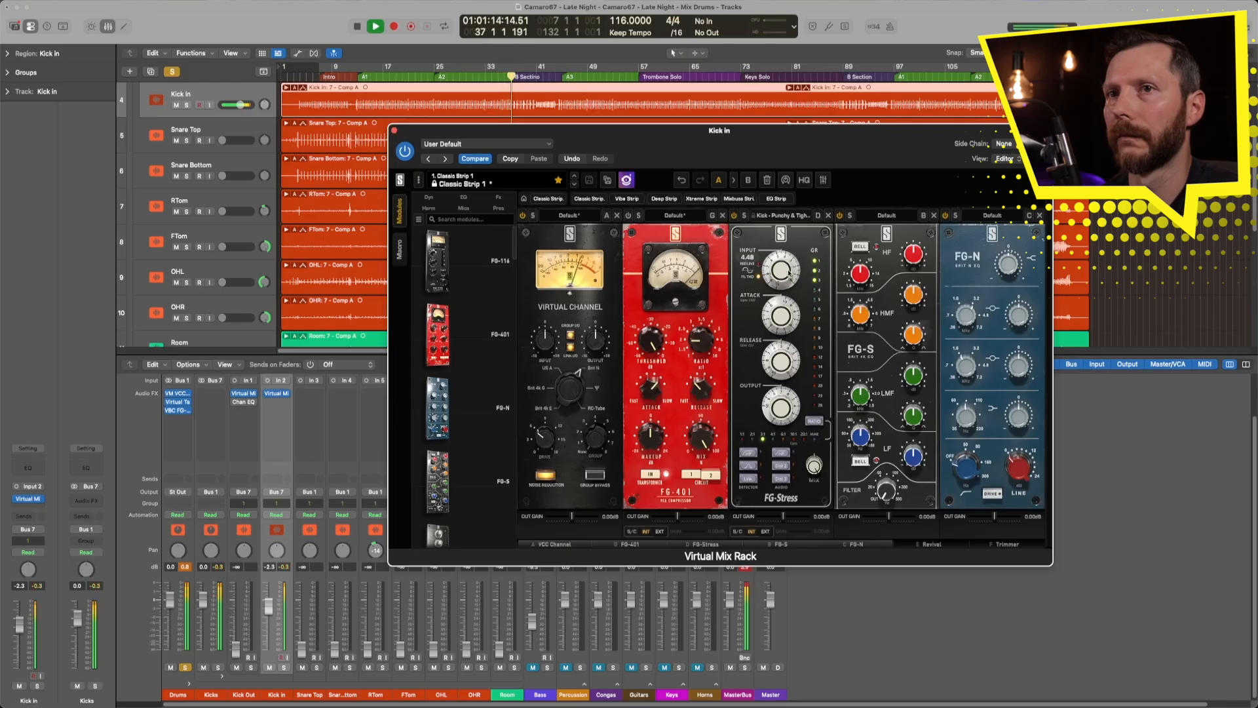
left_click(780, 415)
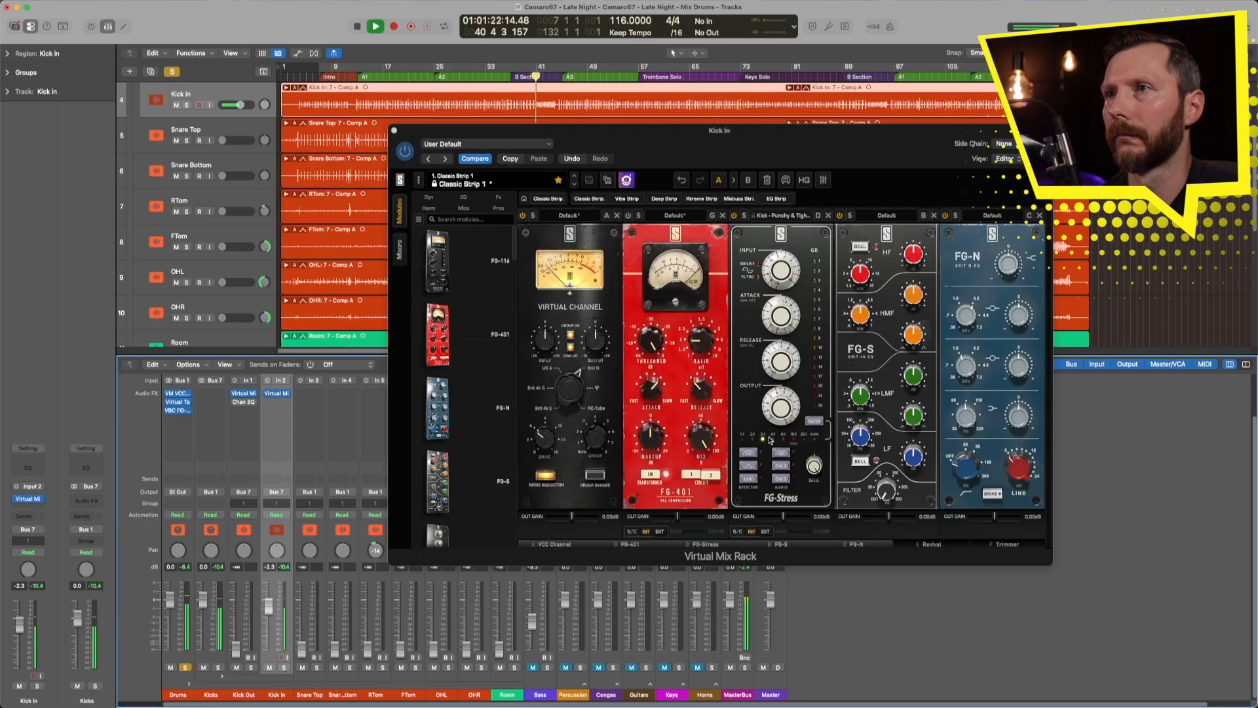
left_click(784, 411)
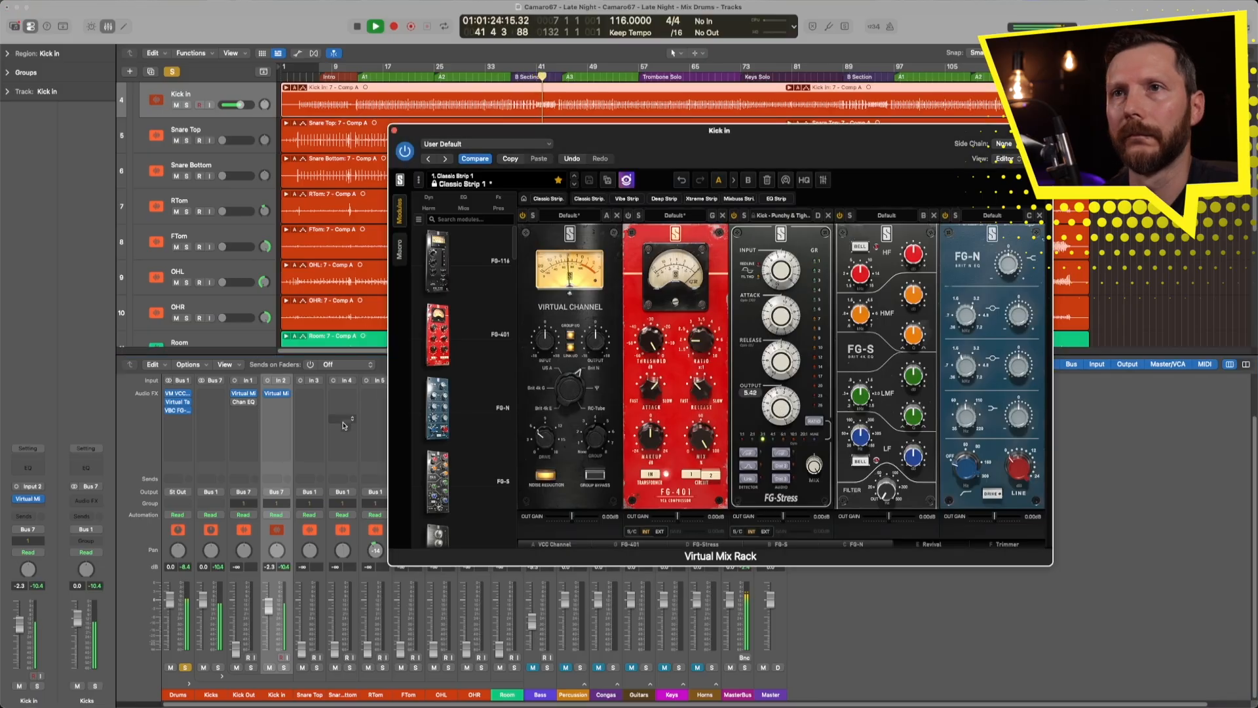
Add a Channel EQ after Virtual Mix Rack on Kick In and position its window clear of the rack's EQ modules
scroll(281, 404, "up", 3)
left_click(278, 398)
left_click_drag(719, 140, 439, 351)
Sweep a Channel EQ band to about 294 Hz and 6900 Hz, and adjust the FG-S low-mid gain and frequency
left_click_drag(390, 479, 310, 481)
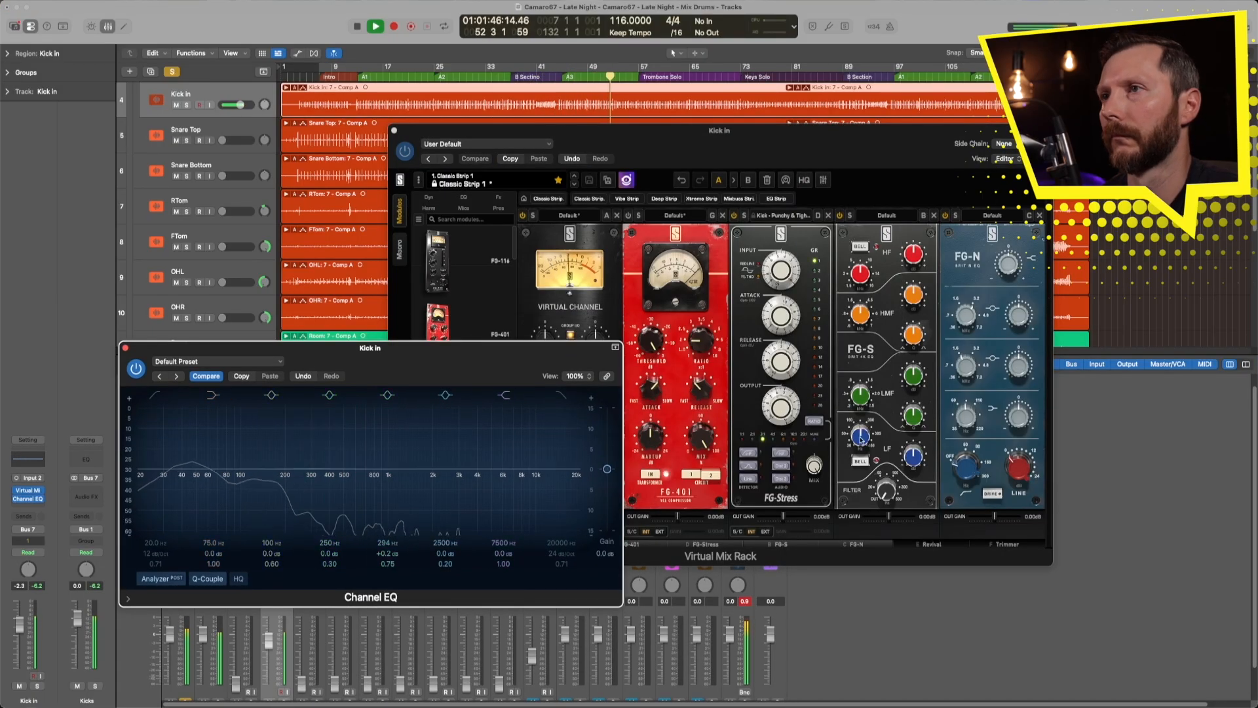
left_click_drag(861, 396, 861, 439)
left_click_drag(914, 376, 885, 308)
left_click_drag(310, 469, 508, 483)
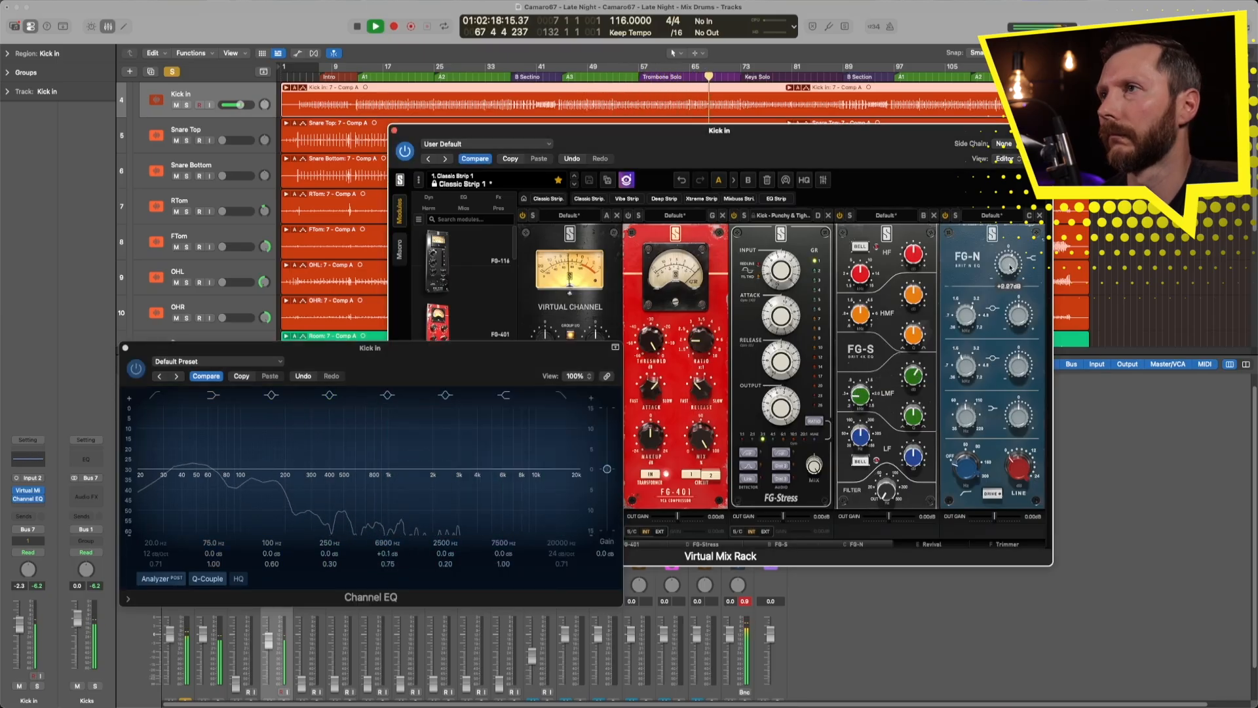
Raise the Shimmer and Thickness amounts on the Revival module in Kick In's rack
left_click(931, 544)
left_click_drag(992, 369, 990, 344)
left_click_drag(980, 441, 977, 418)
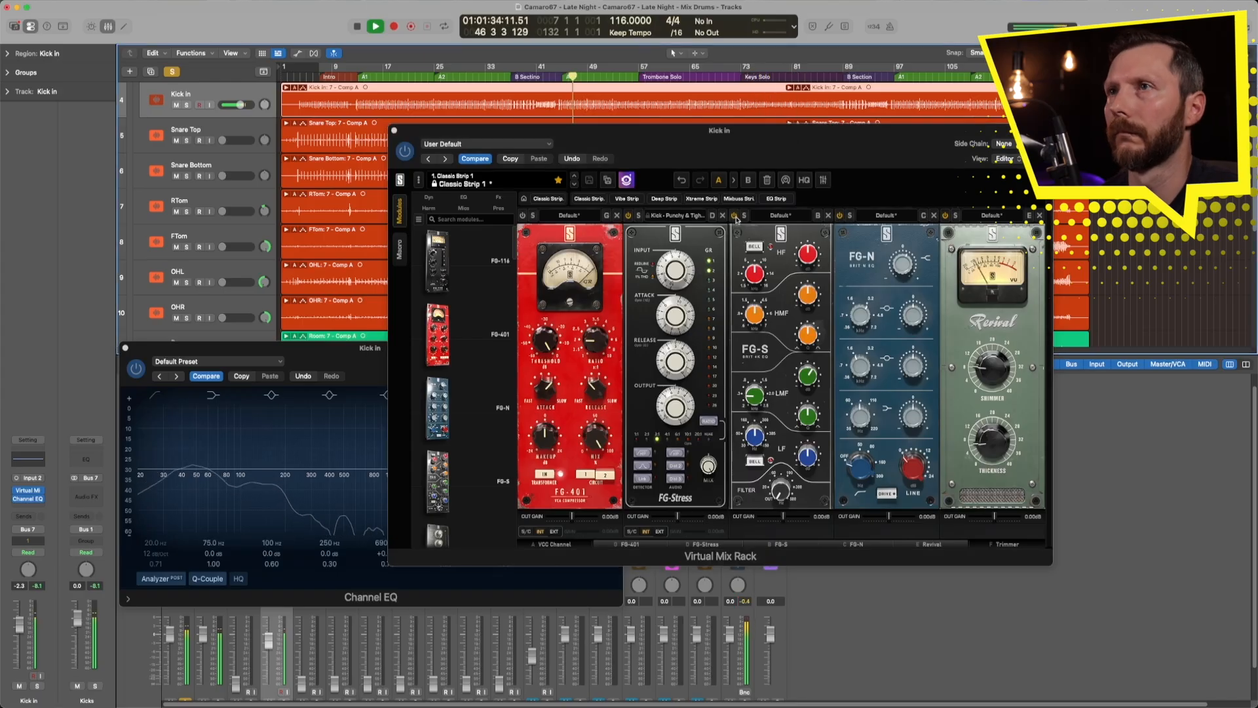
Bypass the Channel EQ on Kick In, close the plug-in windows, and stop playback
left_click(126, 351)
left_click(125, 350, "alt")
key("space")
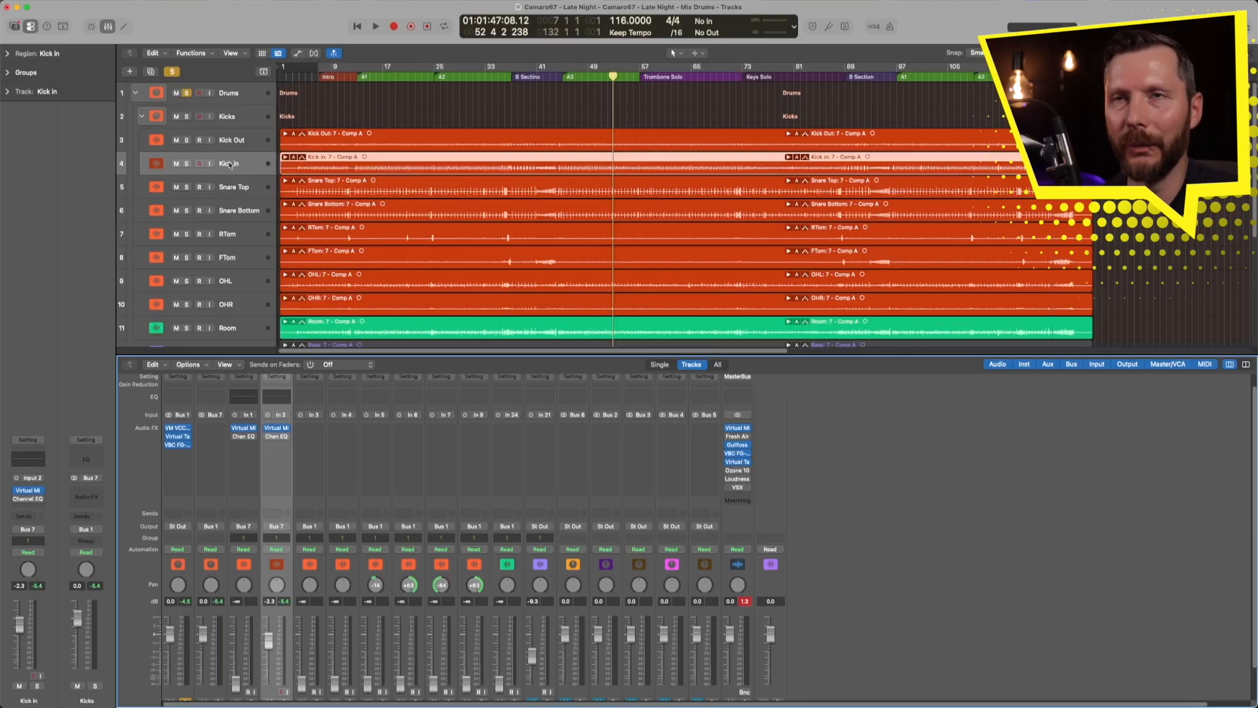
Duplicate the Kick In track as Kick Trigger and copy the Kick In regions onto it
left_click(151, 72)
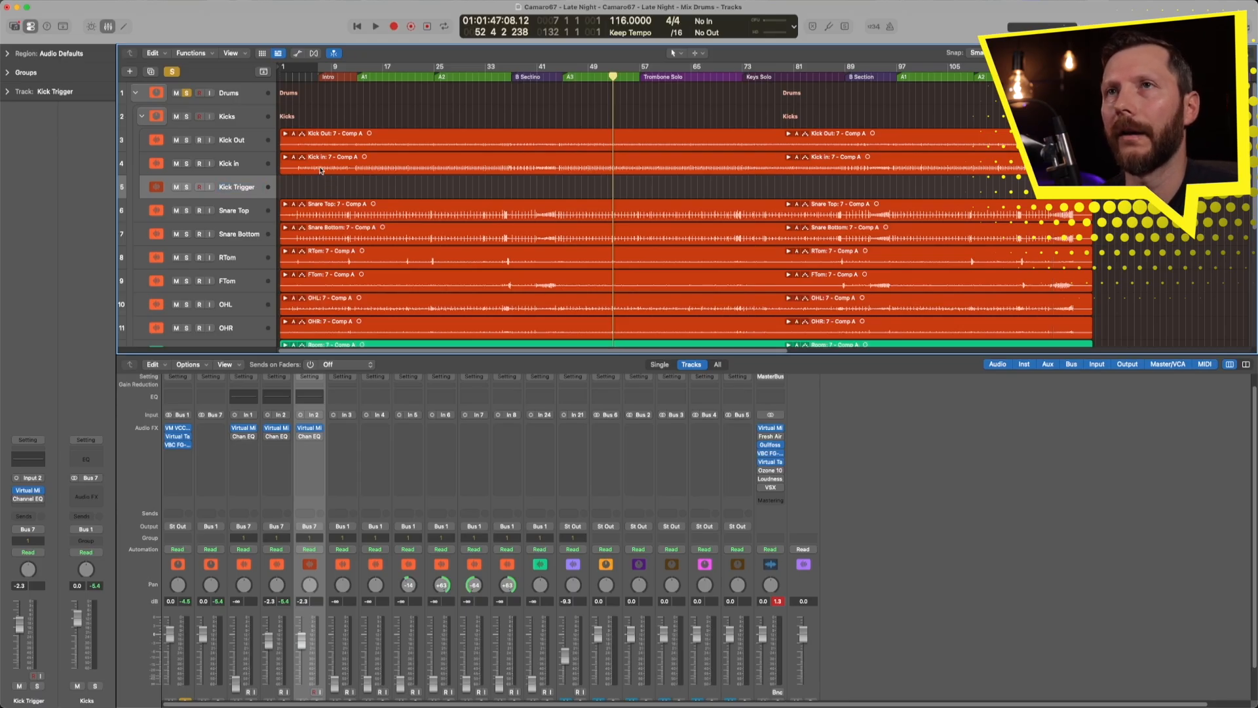
left_click_drag(304, 170, 306, 186)
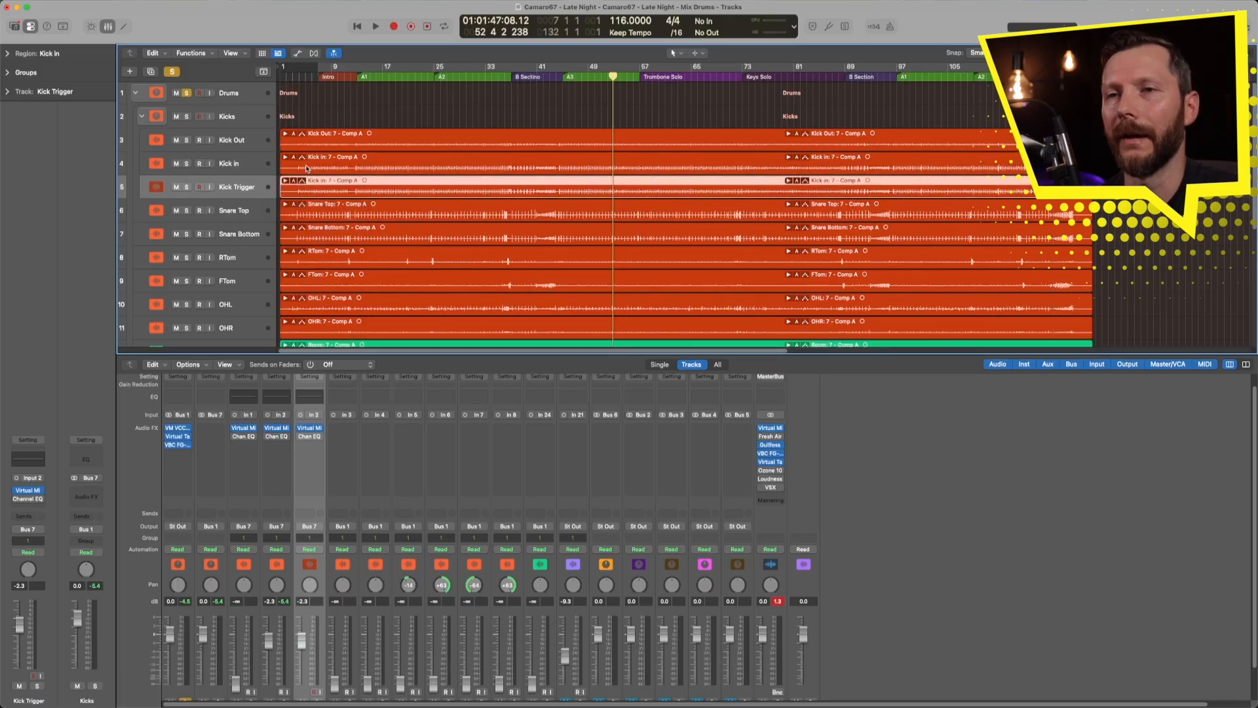
Remove Virtual Mix Rack and Channel EQ from the Kick Trigger channel
scroll(335, 445, "up", 2)
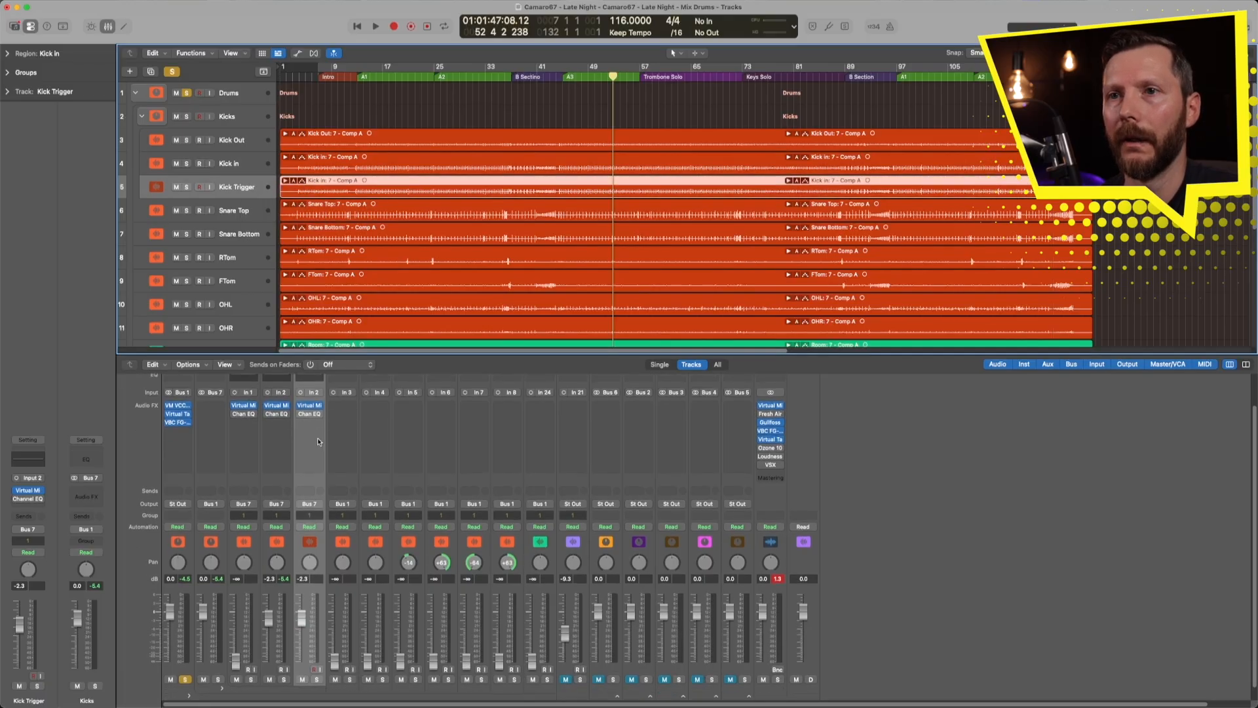
left_click(320, 443)
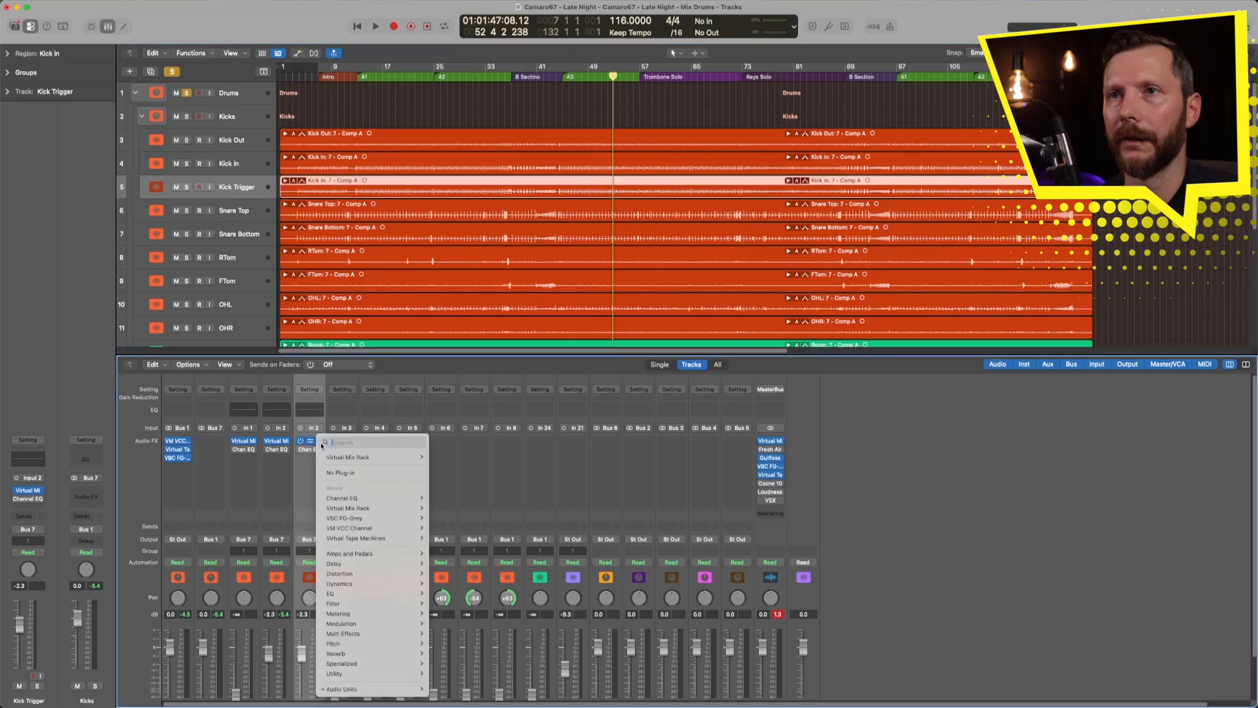
left_click(333, 471)
left_click(321, 449)
left_click(328, 471)
Insert the Steven Slate Trigger 2 plug-in in mono on Kick Trigger and move its window clear of the track area
left_click(309, 445)
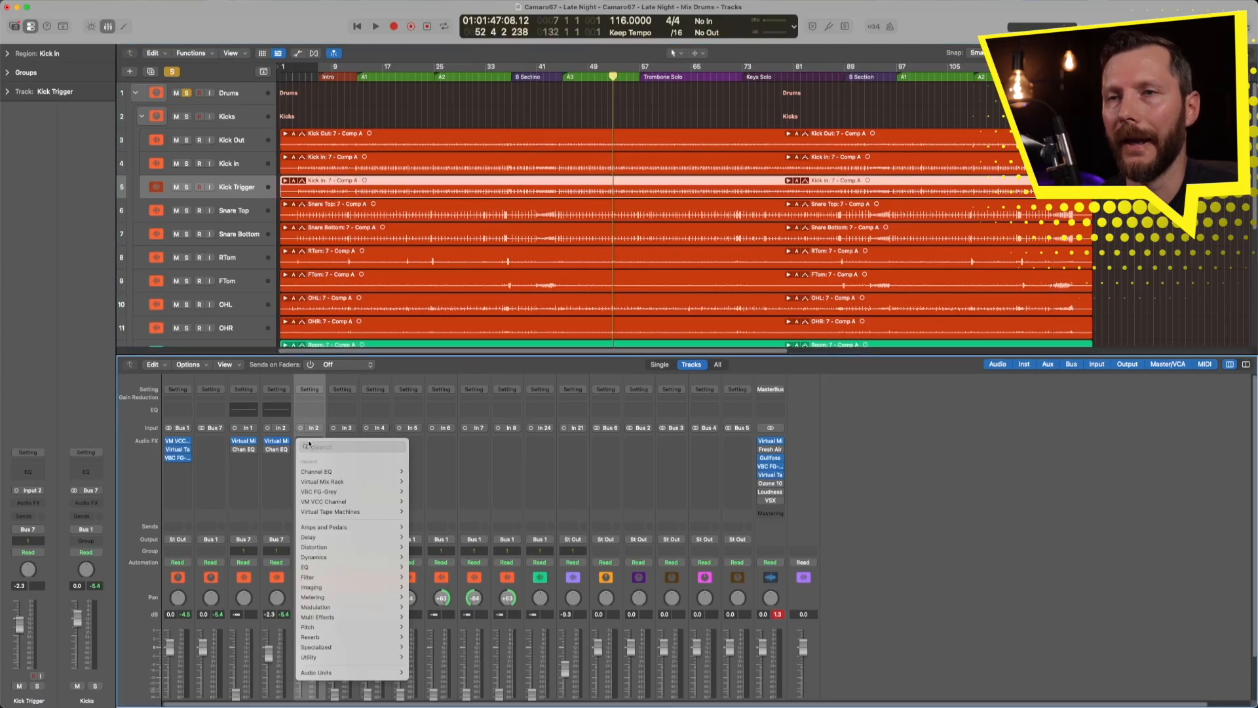
mouse_move(327, 673)
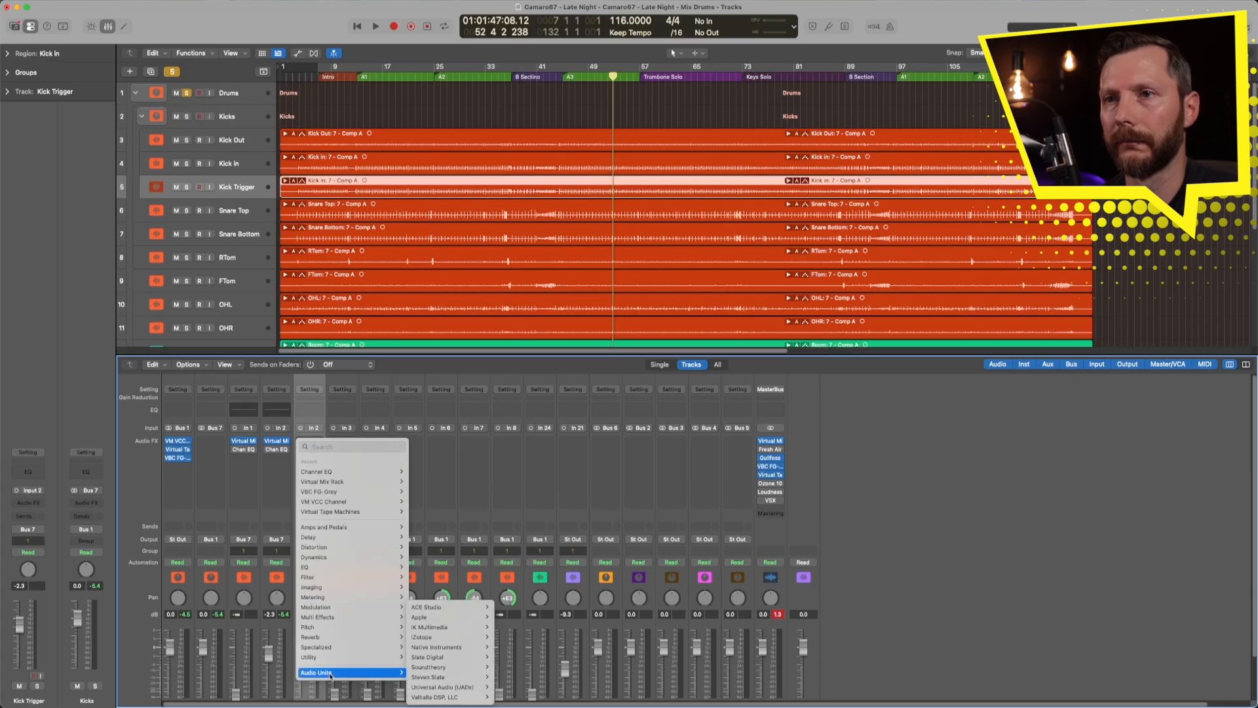
mouse_move(432, 678)
mouse_move(515, 677)
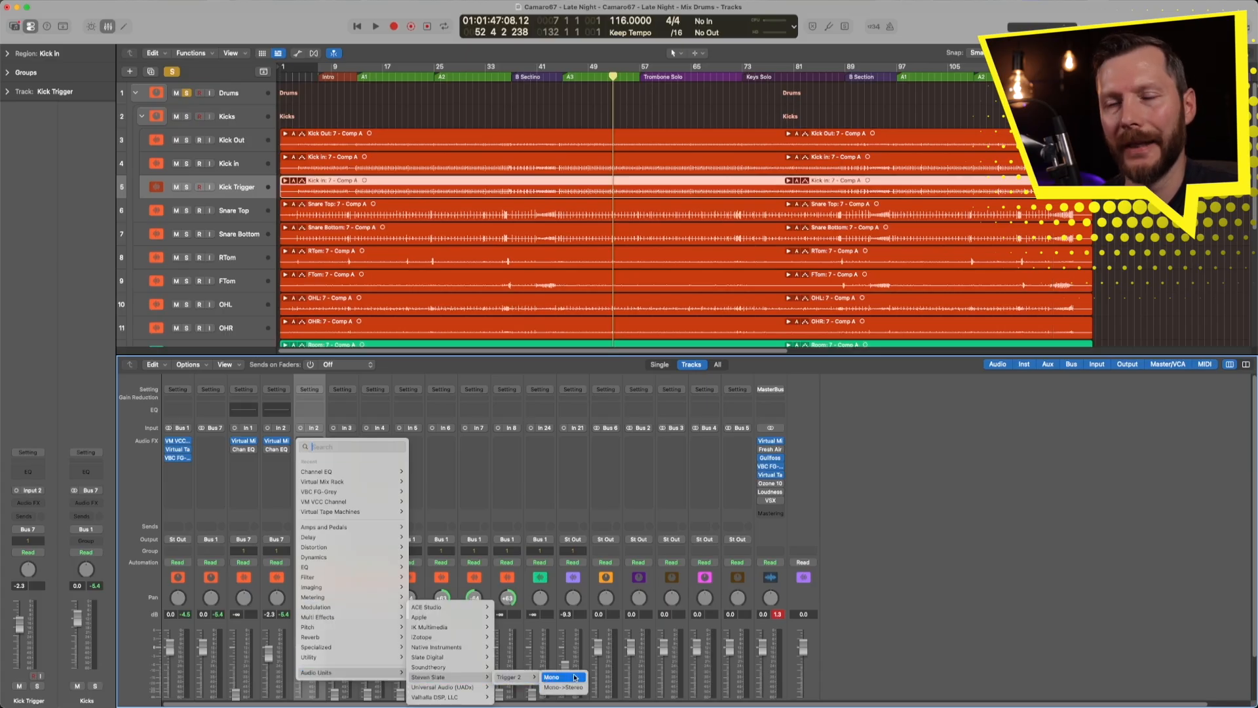
left_click(574, 677)
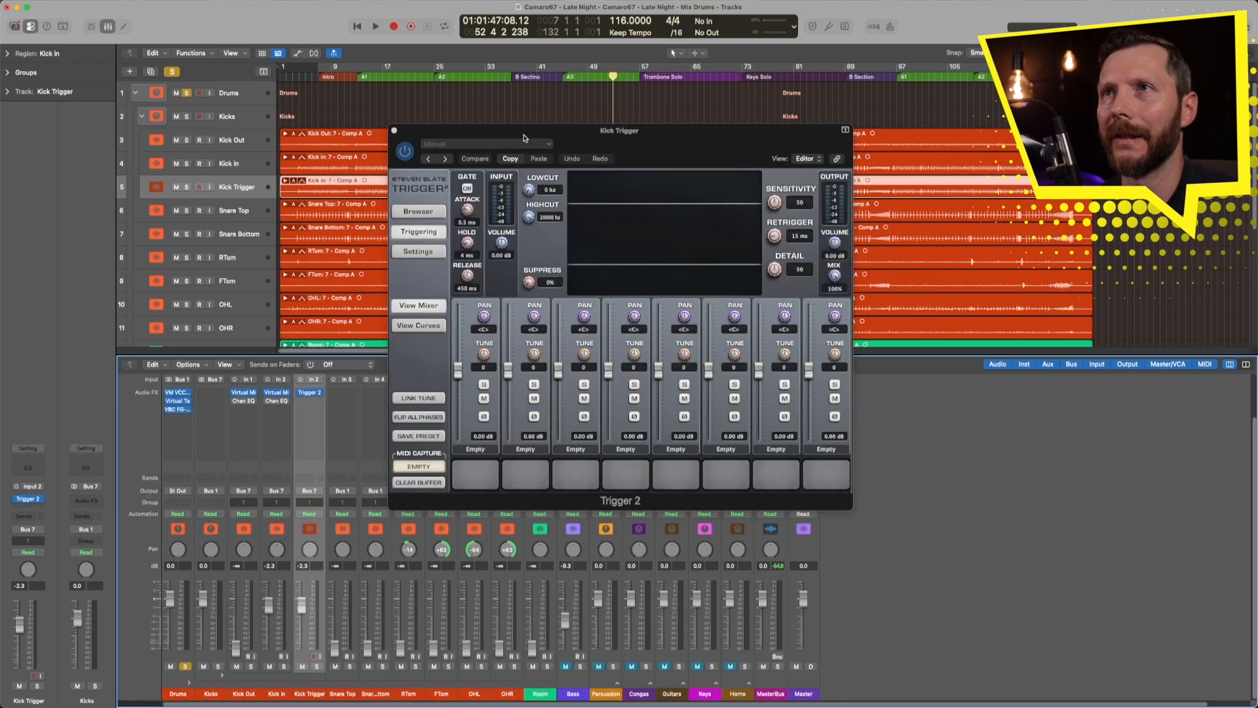
left_click_drag(524, 138, 659, 239)
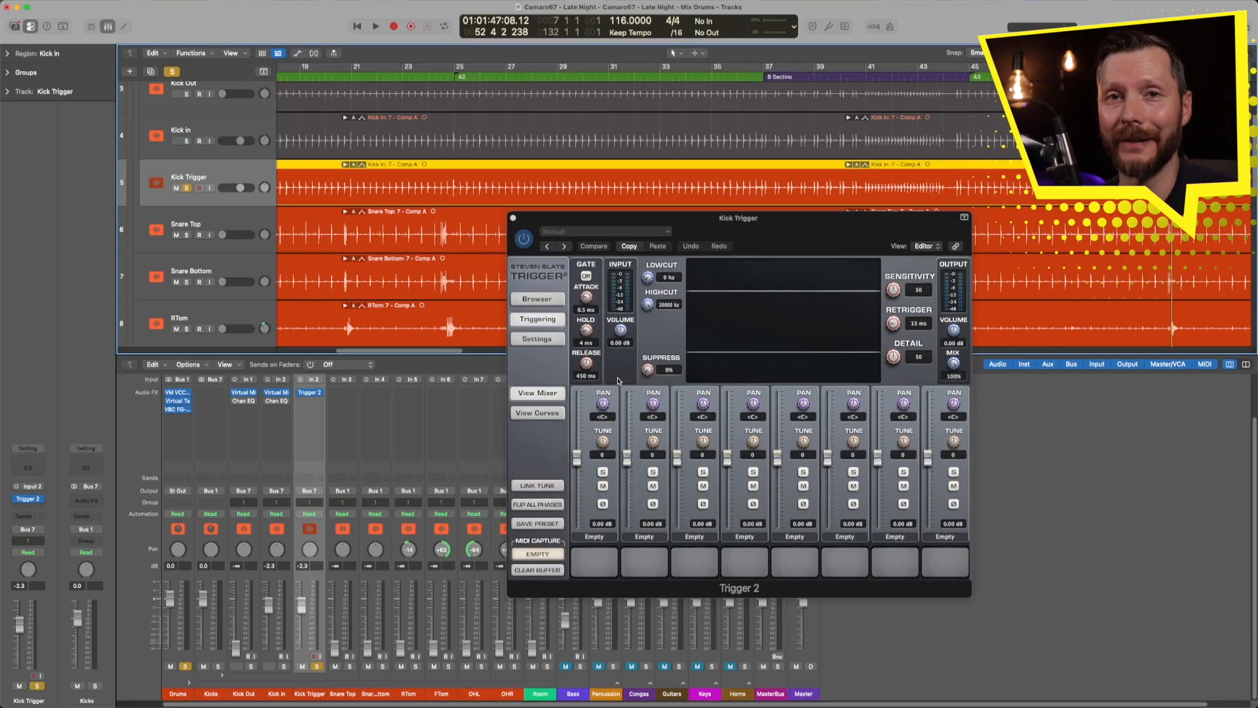
Try flattening the Kick Trigger comp and look up the Replace or Double Drum Track command
left_click(352, 166)
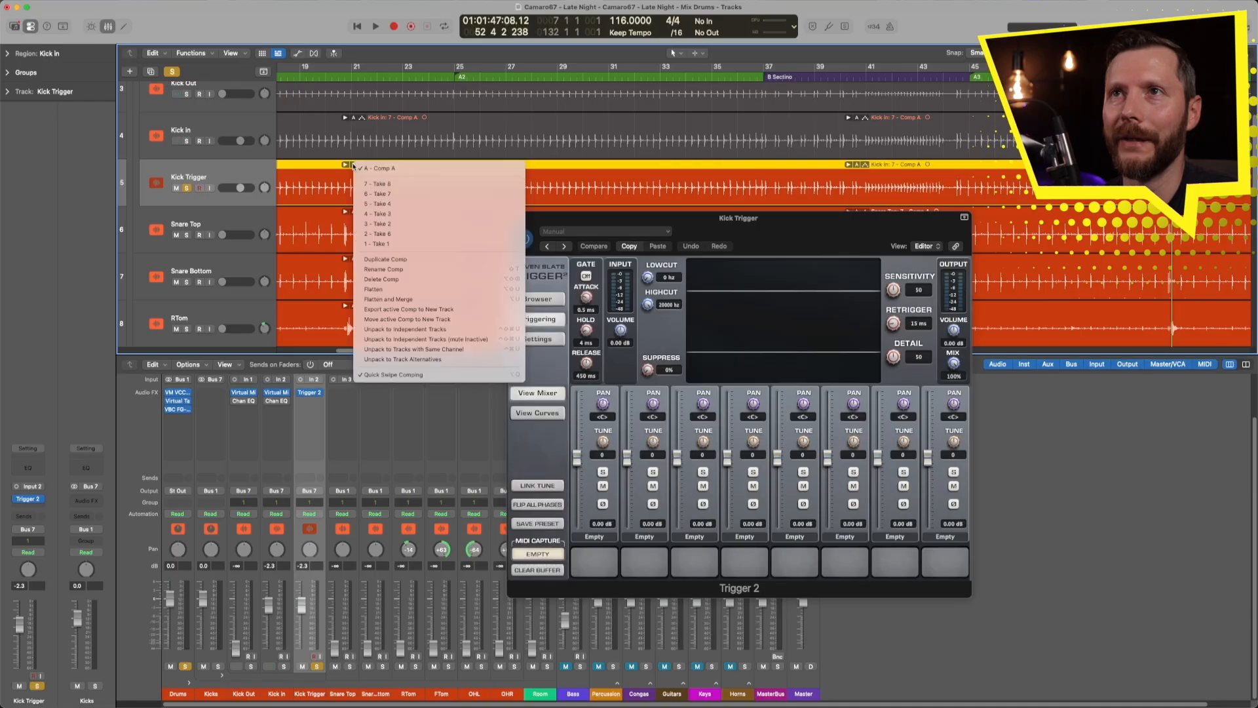
left_click(384, 290)
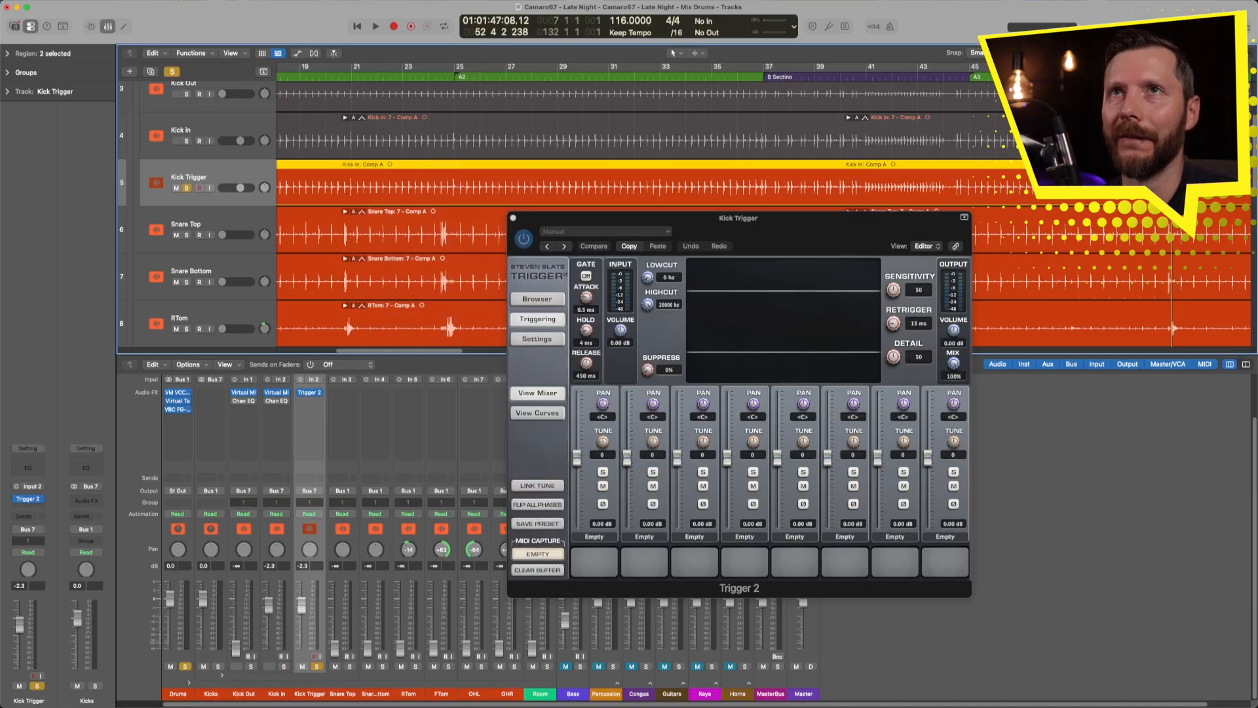
left_click(174, 1)
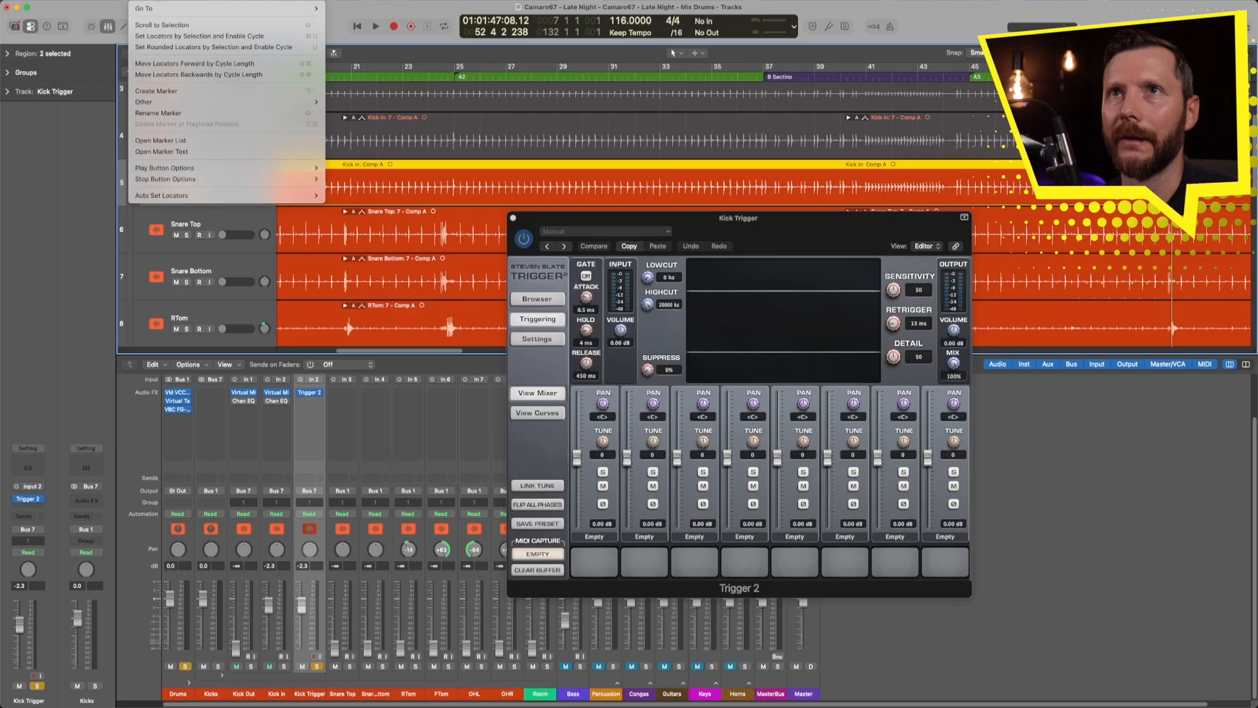
mouse_move(120, 1)
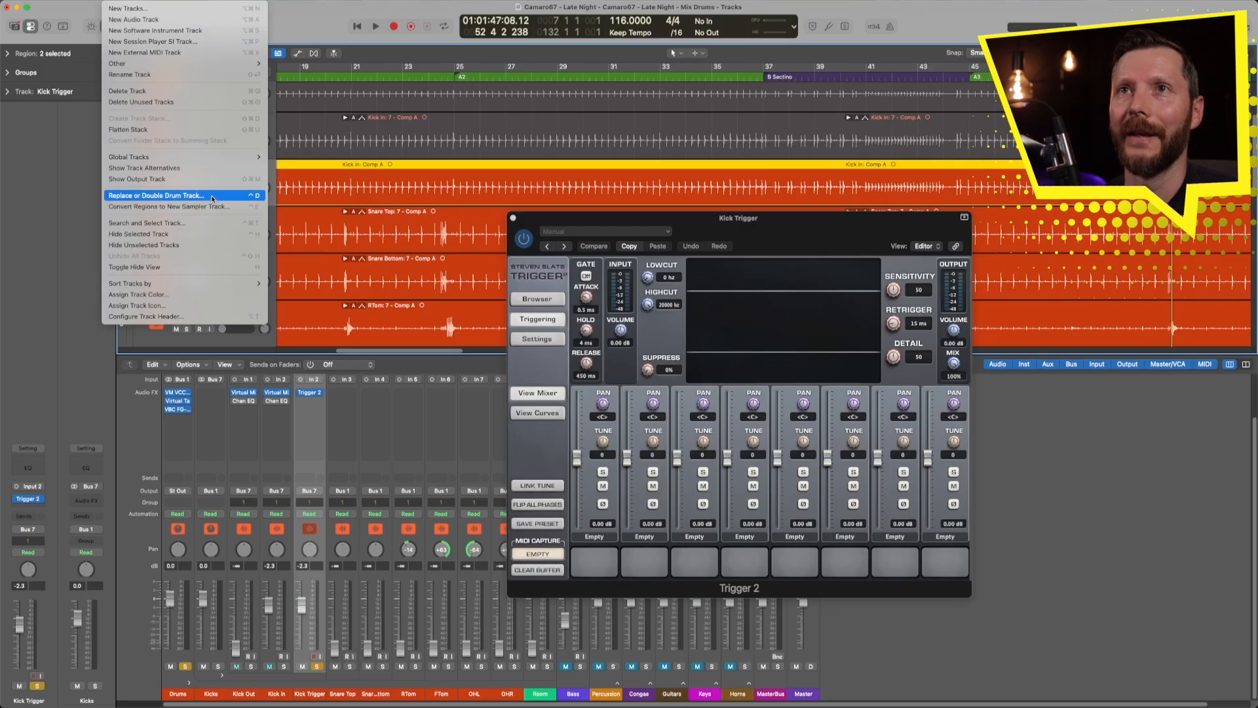
left_click(311, 173)
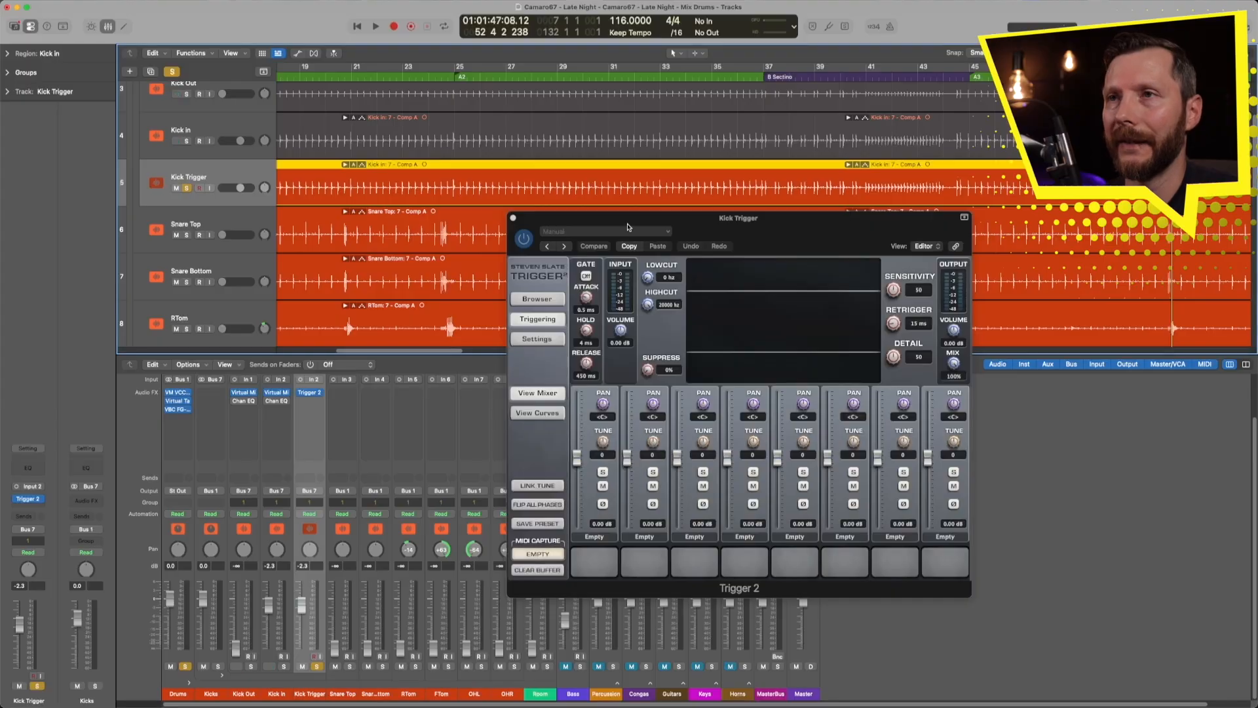
Load the ACKick Z3.tci sample from the Trigger2 Kicks library into Trigger 2's first slot
left_click(532, 300)
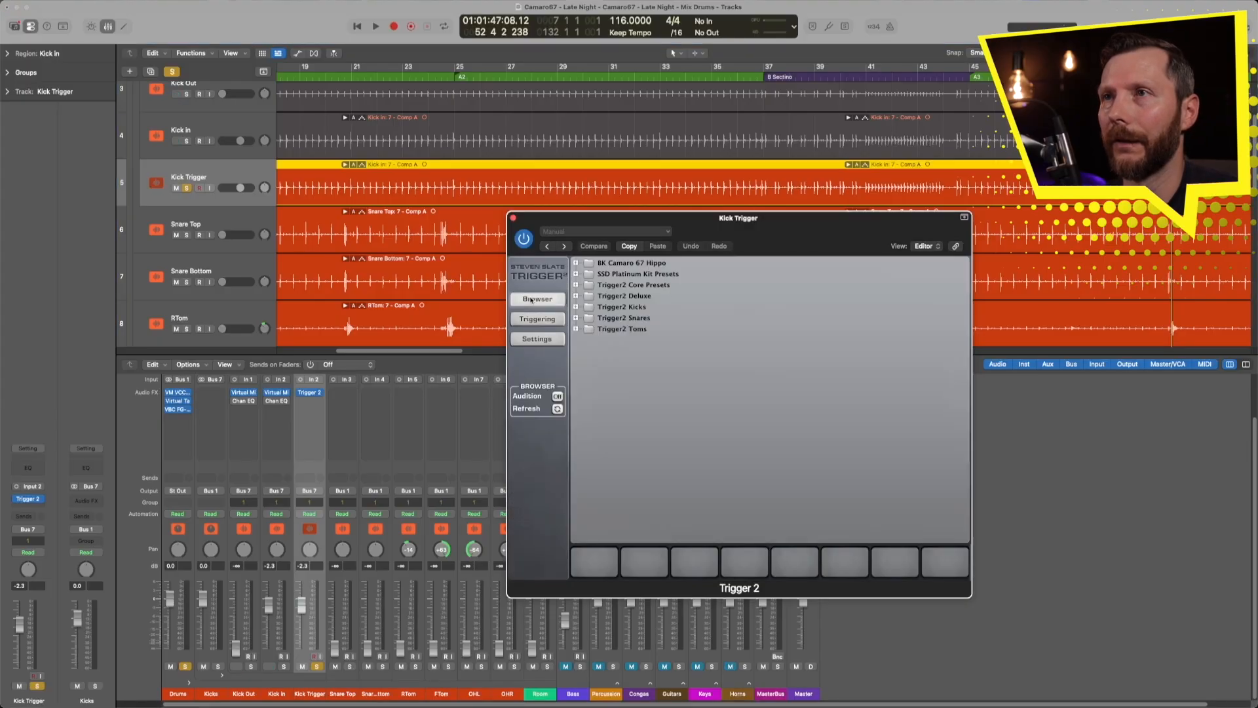
left_click(576, 307)
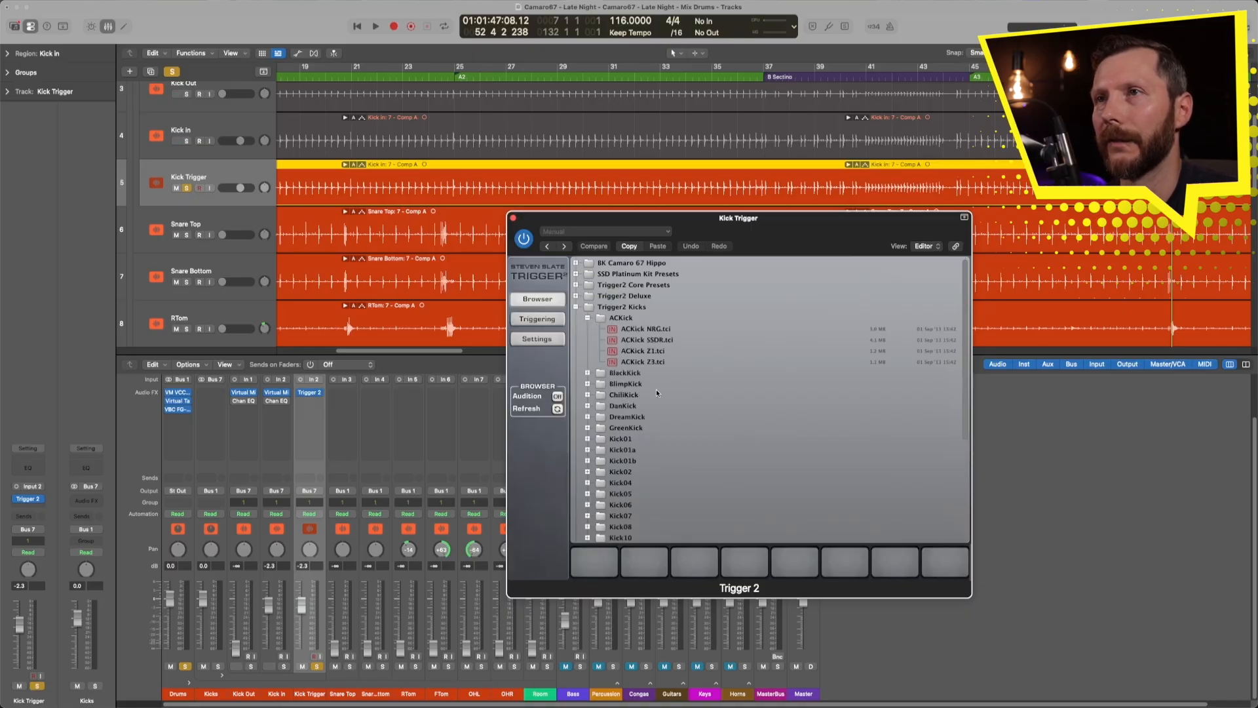
left_click(631, 363)
double_click(637, 362)
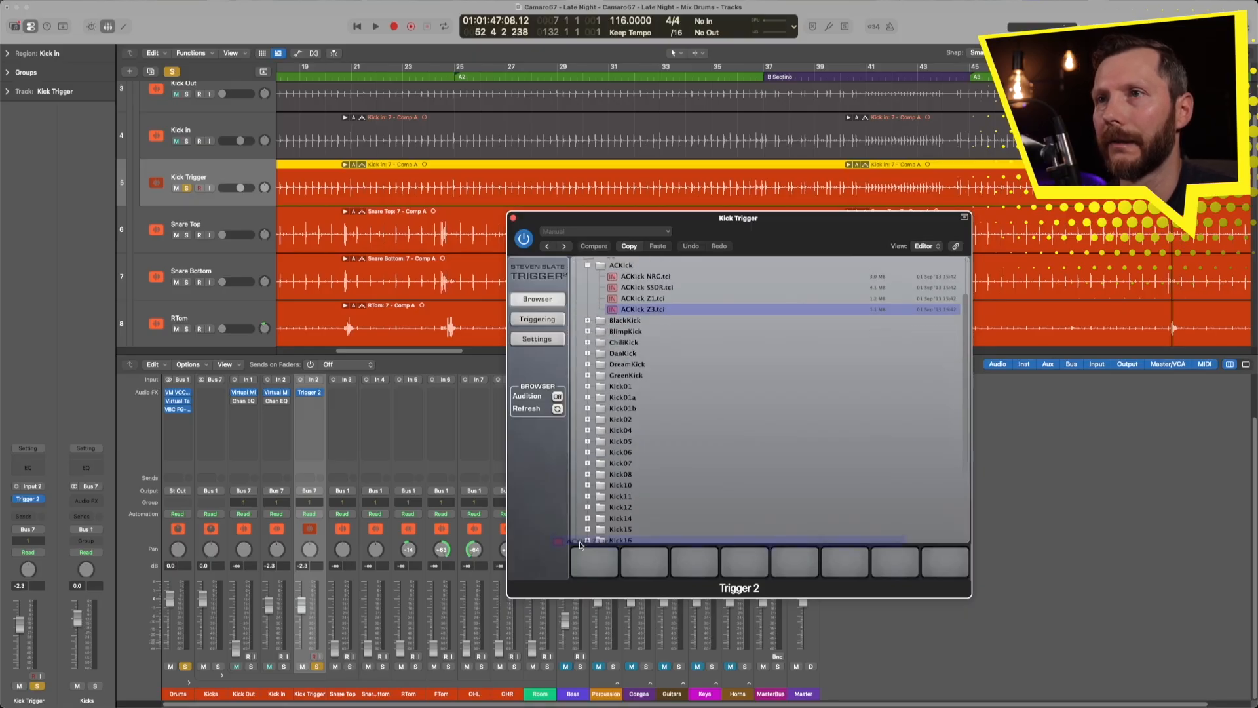
scroll(646, 426, "down", 2)
scroll(646, 426, "up", 2)
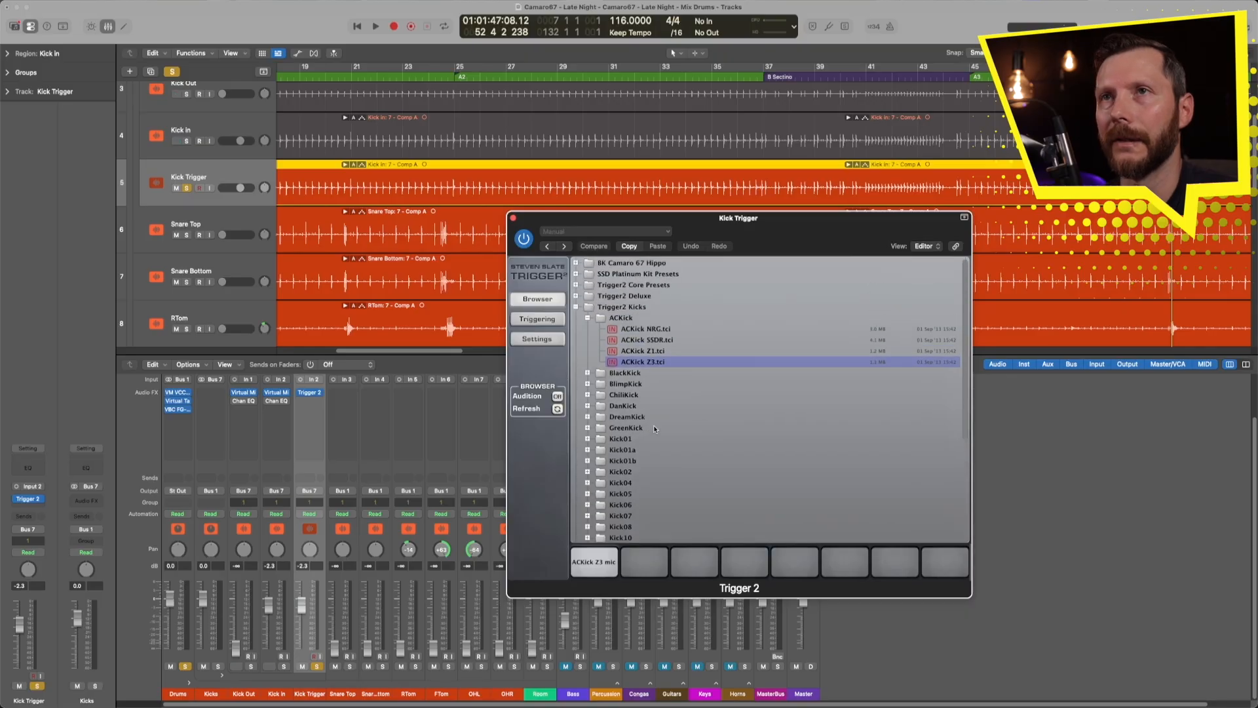
Play the Kick Trigger track from about bar 20 and set Trigger 2's Detail to 42
double_click(336, 81)
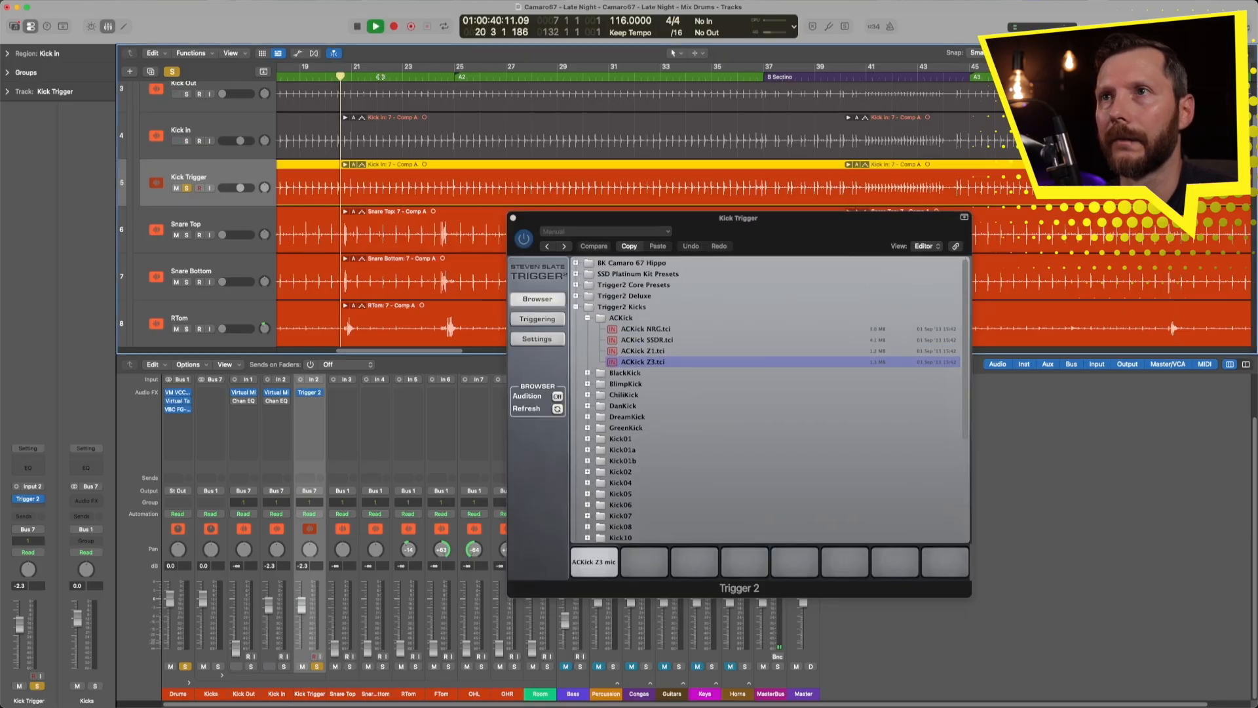
left_click(545, 318)
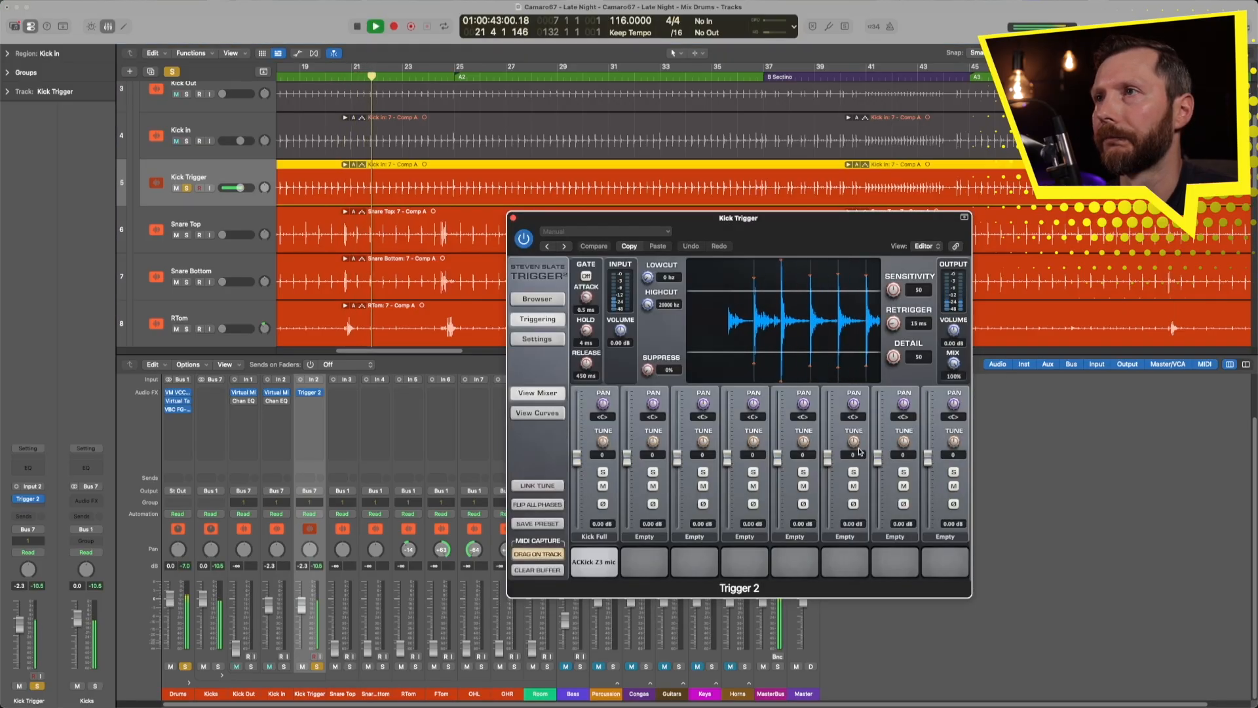
left_click_drag(893, 358, 894, 368)
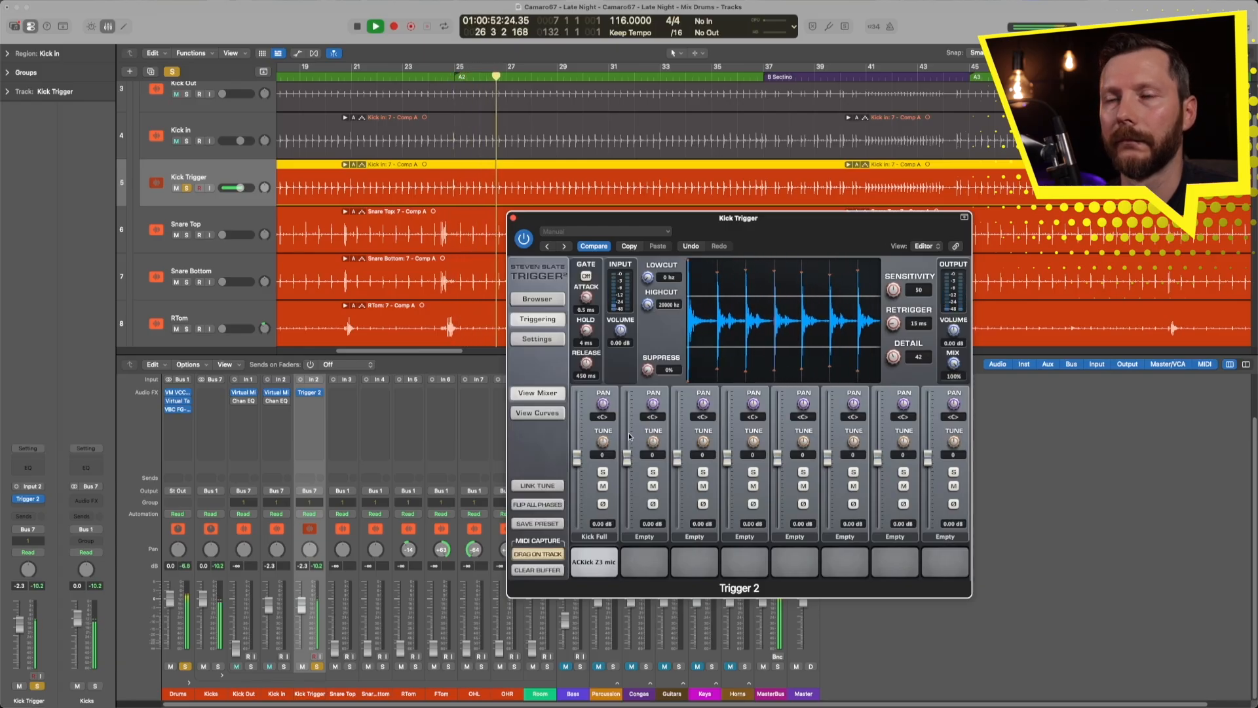
key("space")
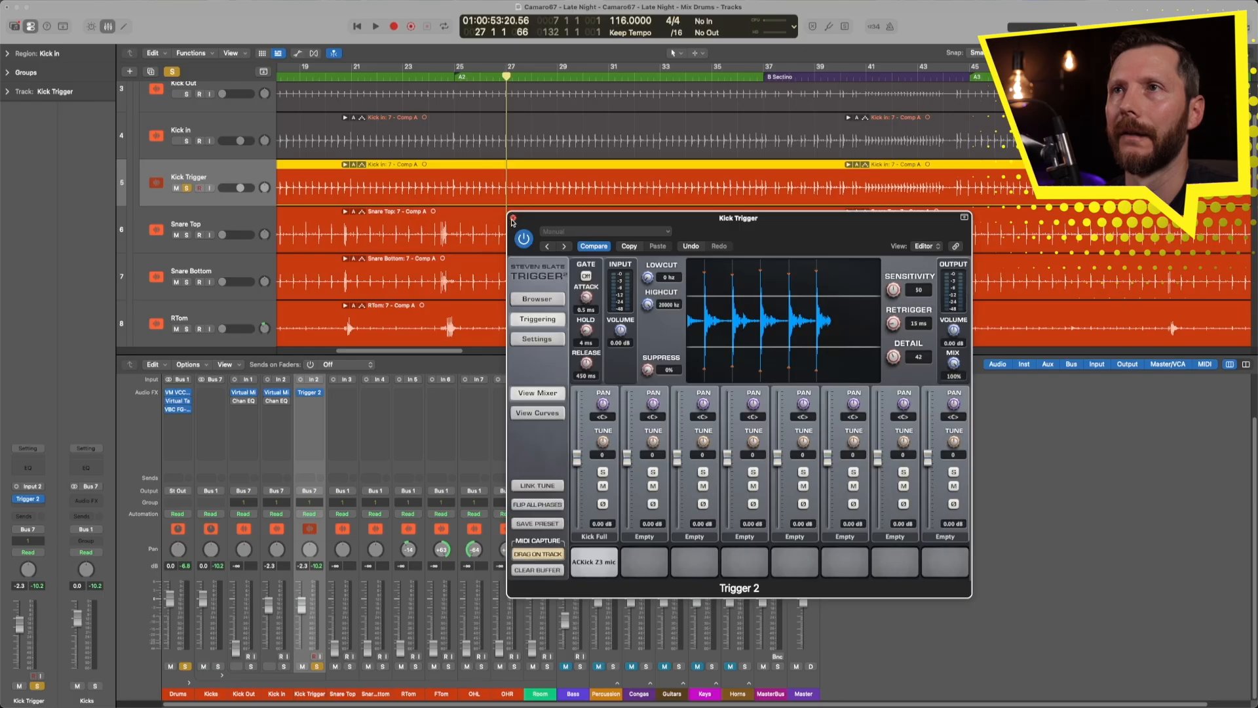
Audition ACKick Z1.tci in Trigger 2's first slot against ACKick Z3.tci, ending with Z3 loaded
left_click(549, 302)
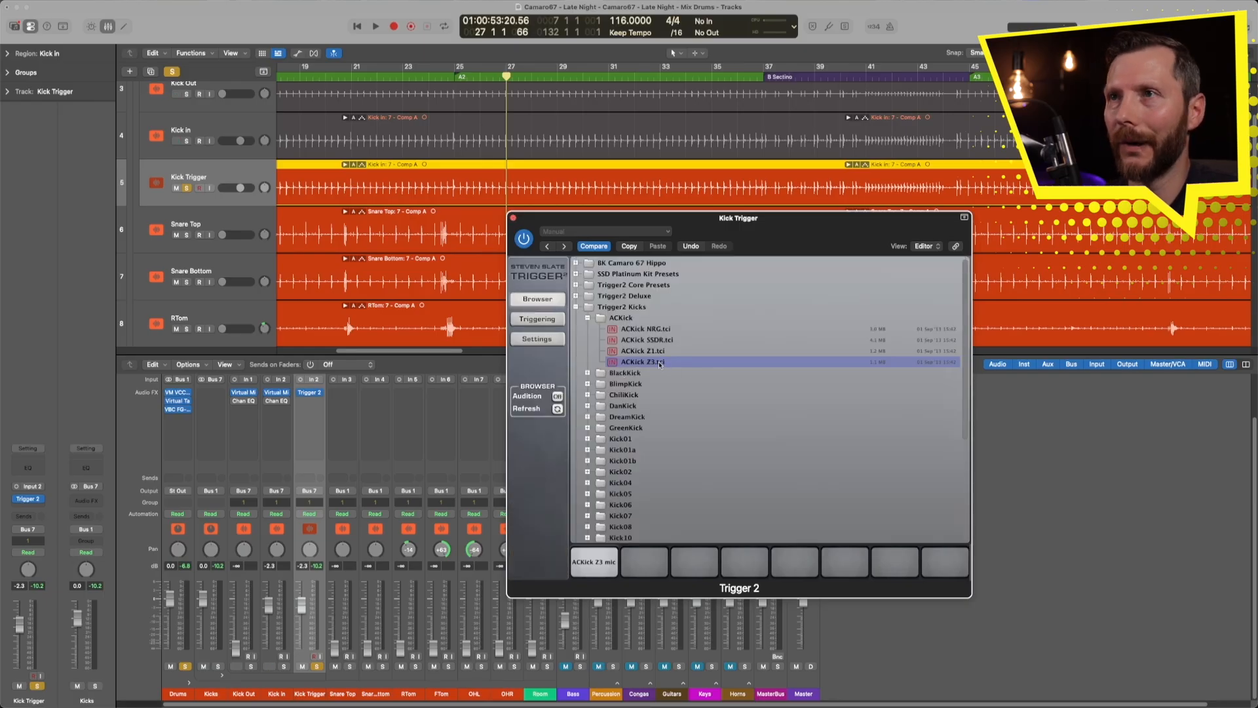
left_click_drag(641, 352, 597, 569)
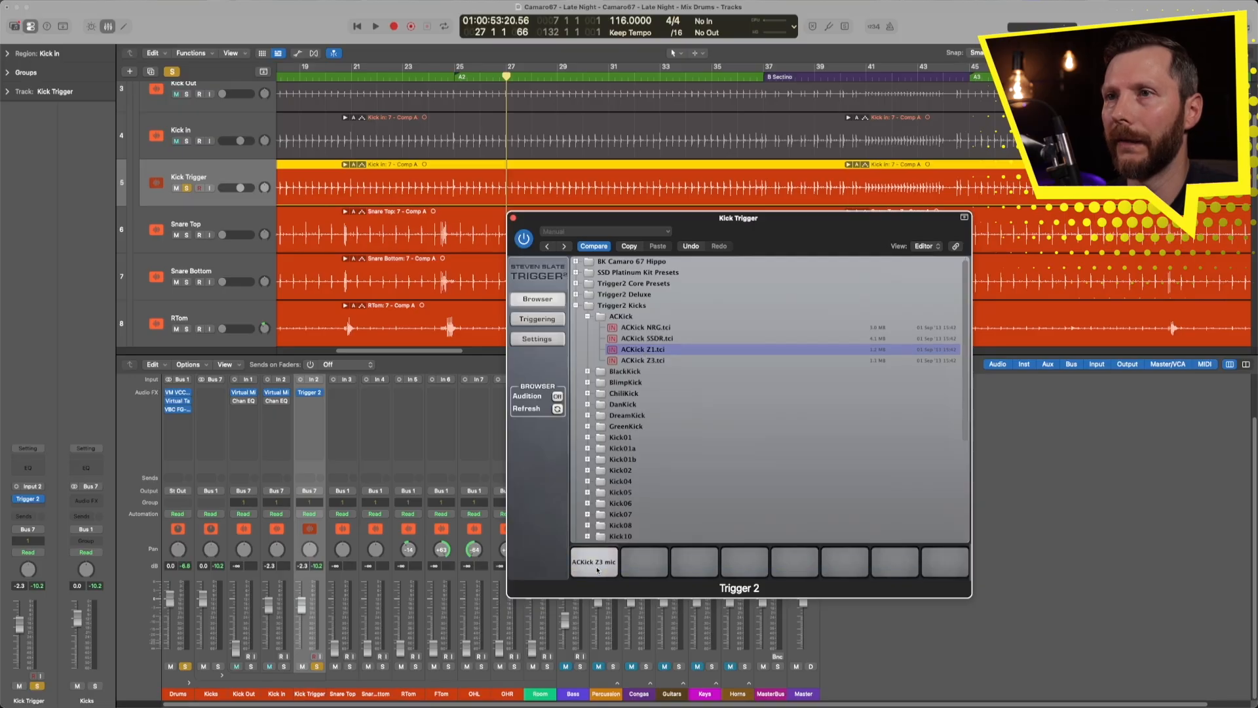
left_click(398, 77)
key("space")
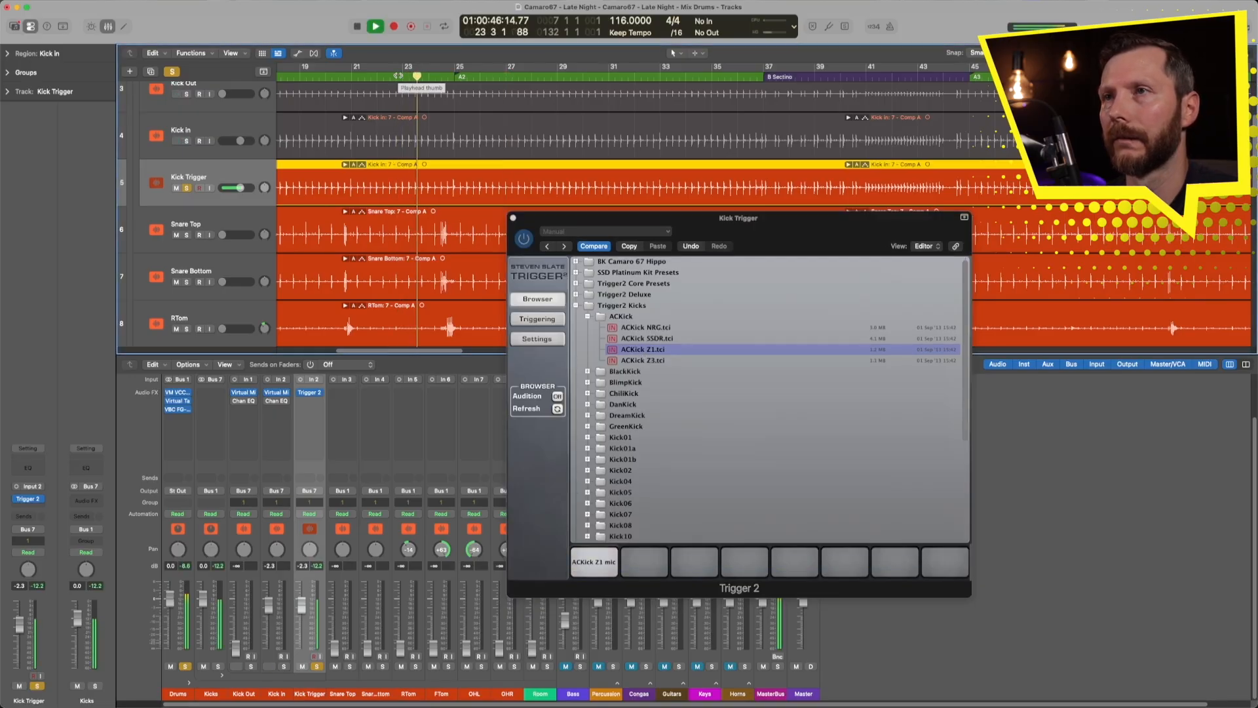
key("space")
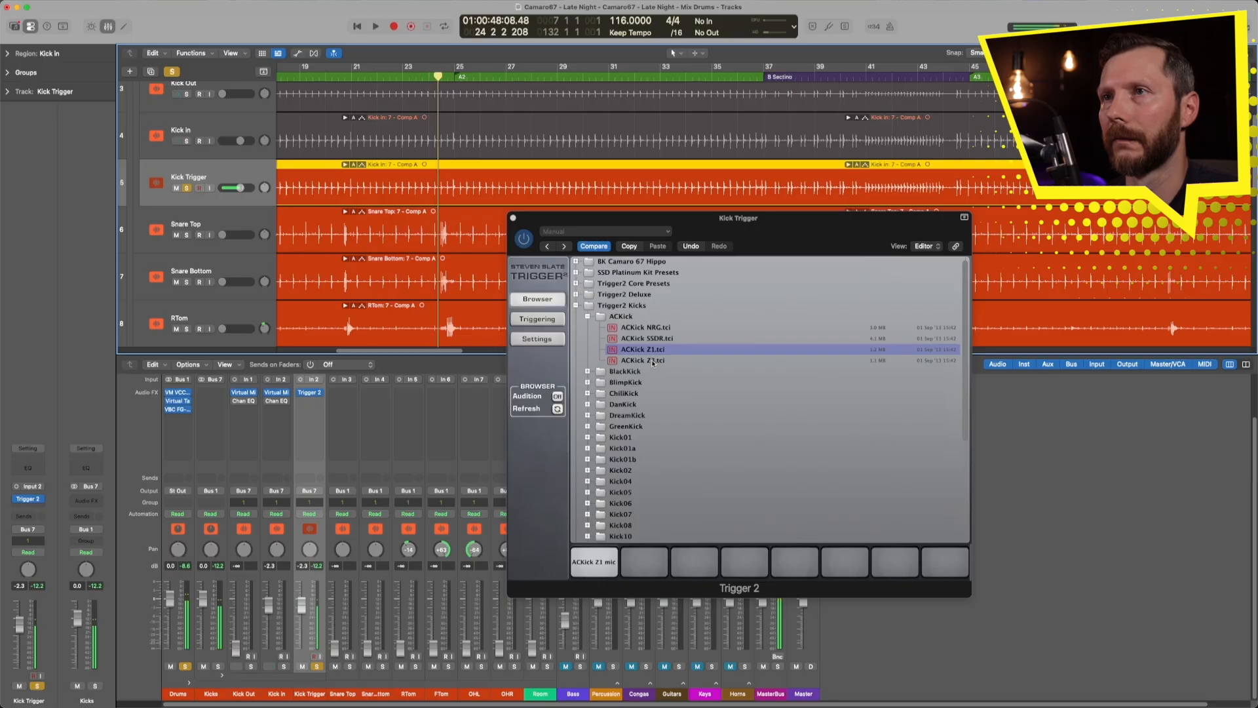
double_click(646, 360)
scroll(643, 362, "down", 1)
key("space")
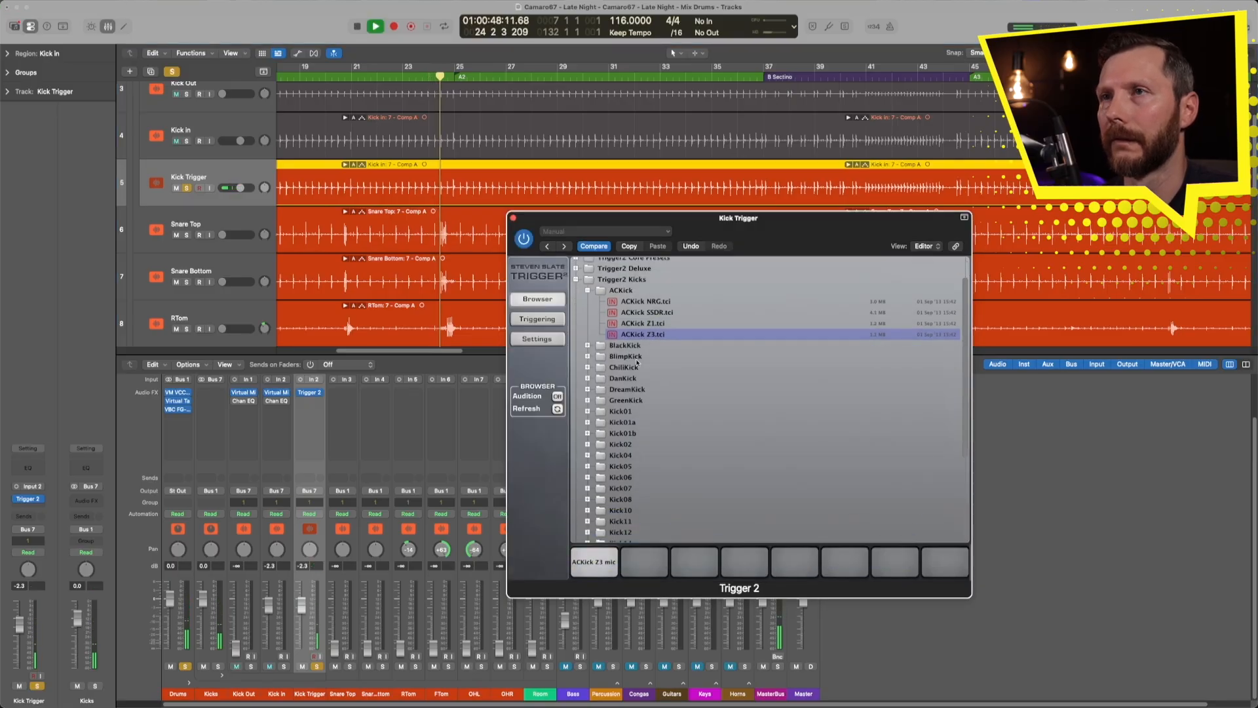
key("space")
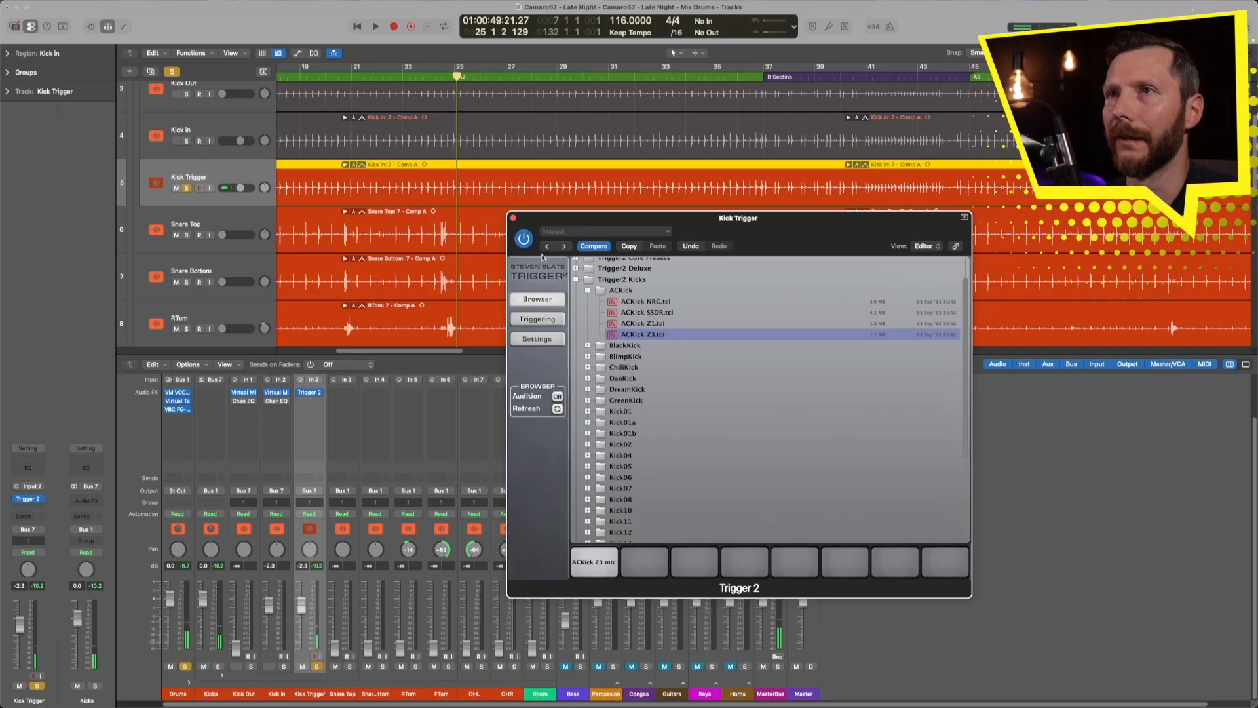
Close Trigger 2, pull the Kick Trigger fader all the way down and unsolo the channel
left_click(514, 218)
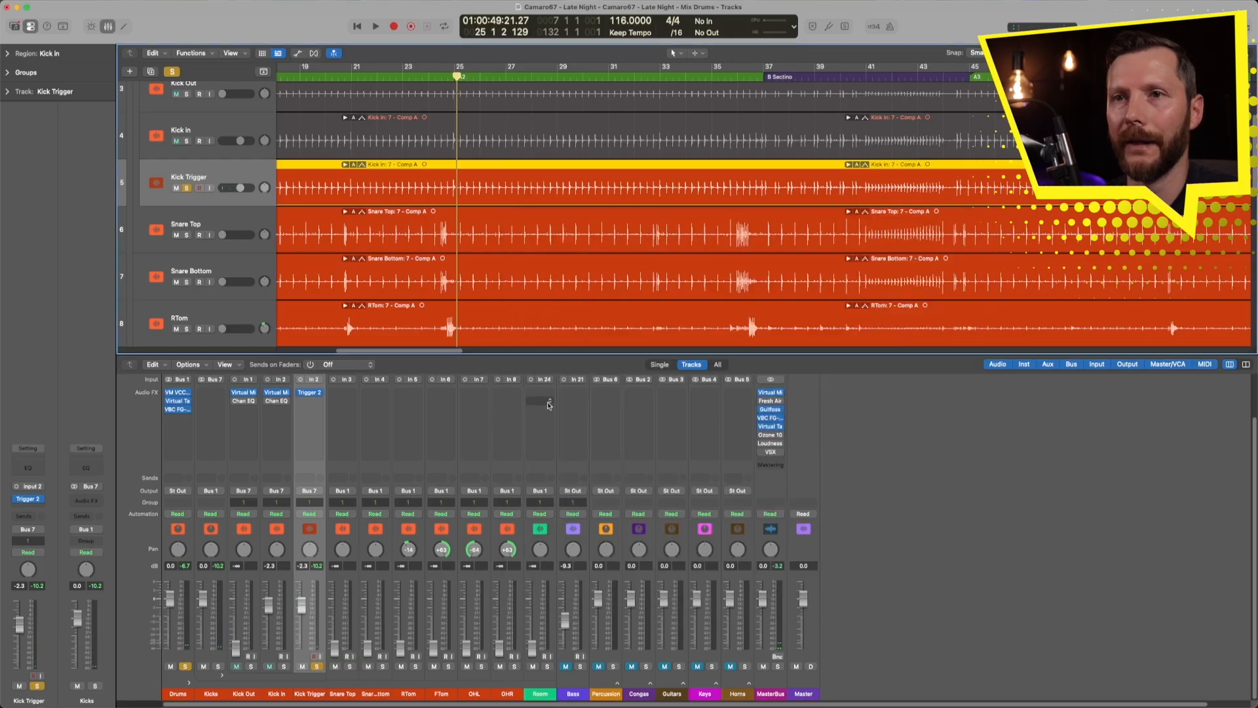
left_click_drag(299, 609, 300, 680)
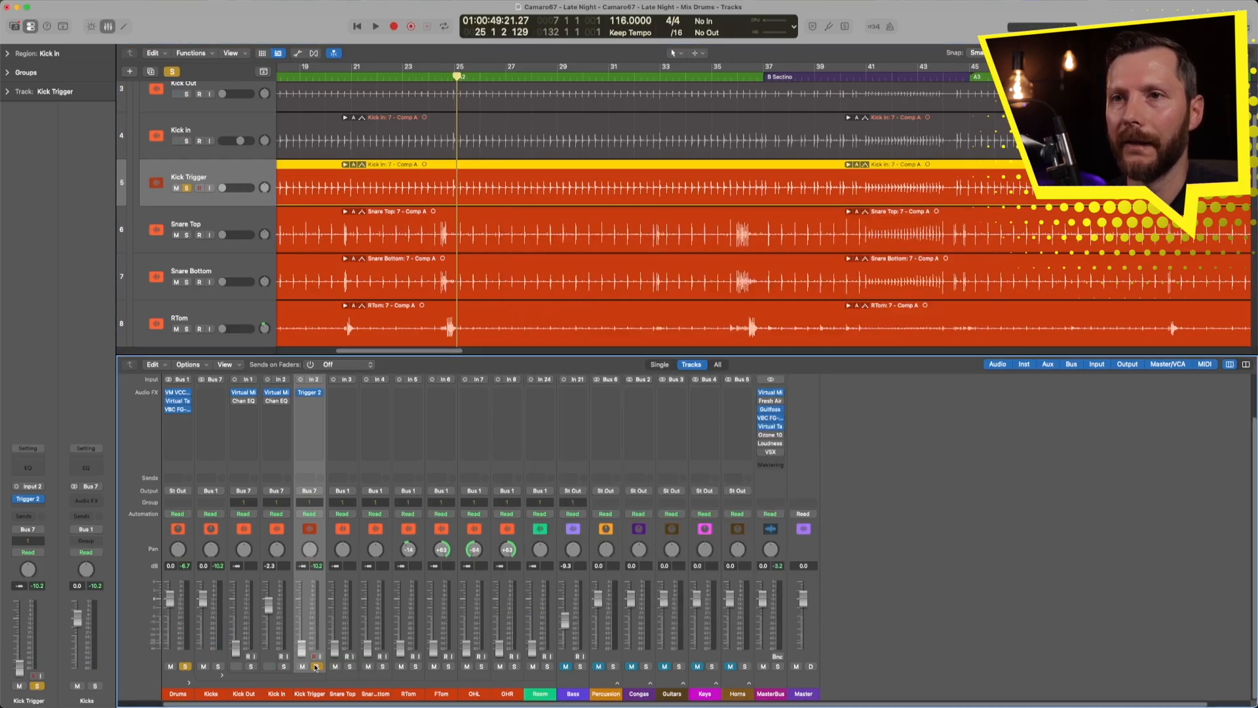
left_click(315, 666)
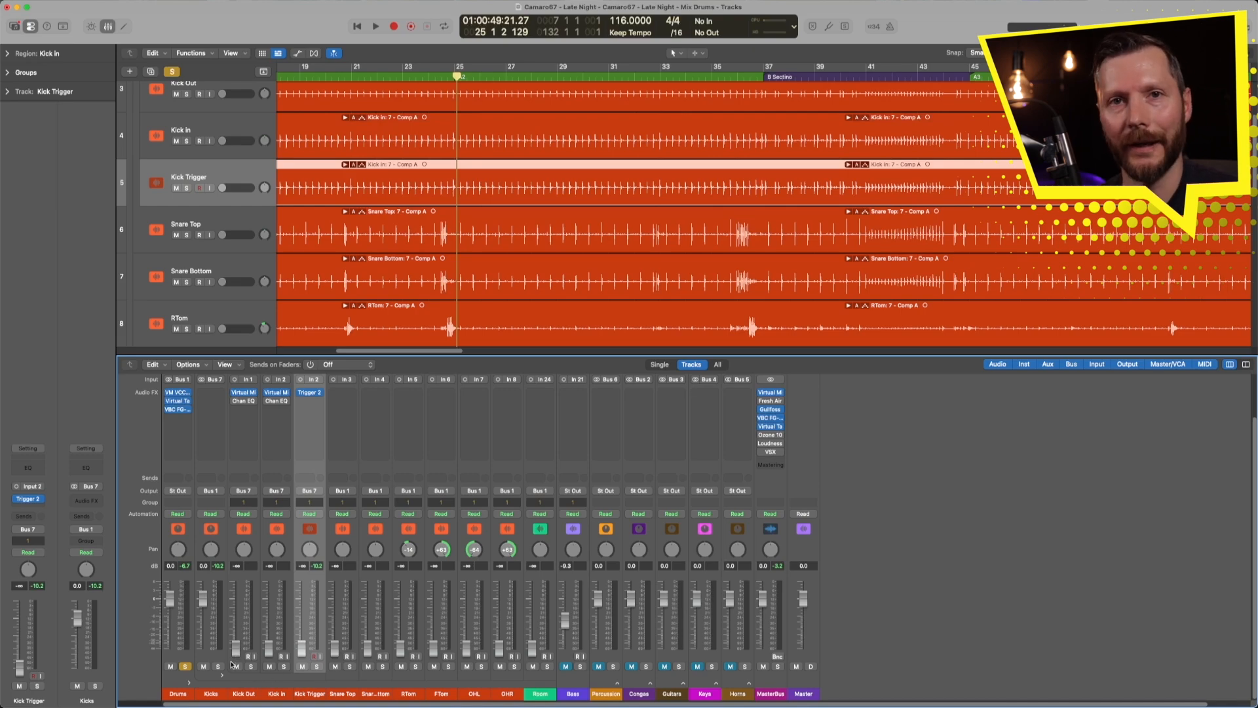
Balance the kicks during playback, with Kick Out at -6.0 dB, Kick In at -10.0 dB and Kick Trigger at -7.0 dB
key("space")
left_click_drag(235, 649, 236, 617)
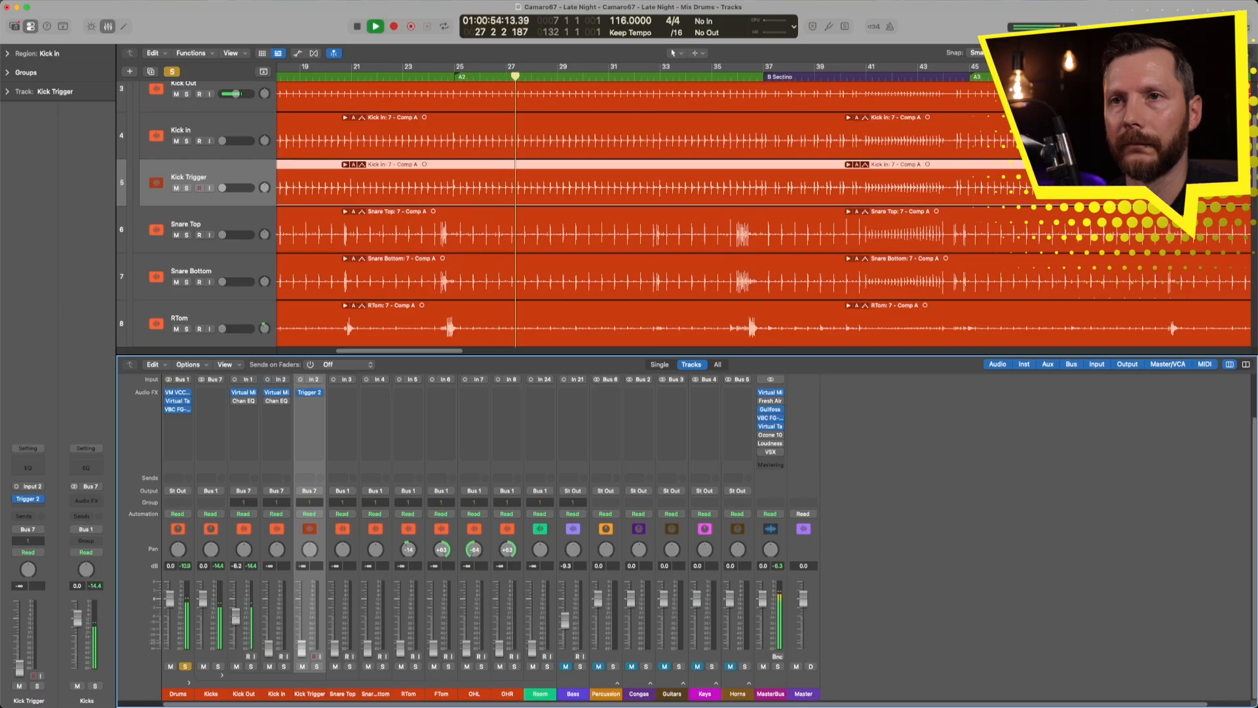
left_click_drag(268, 649, 268, 608)
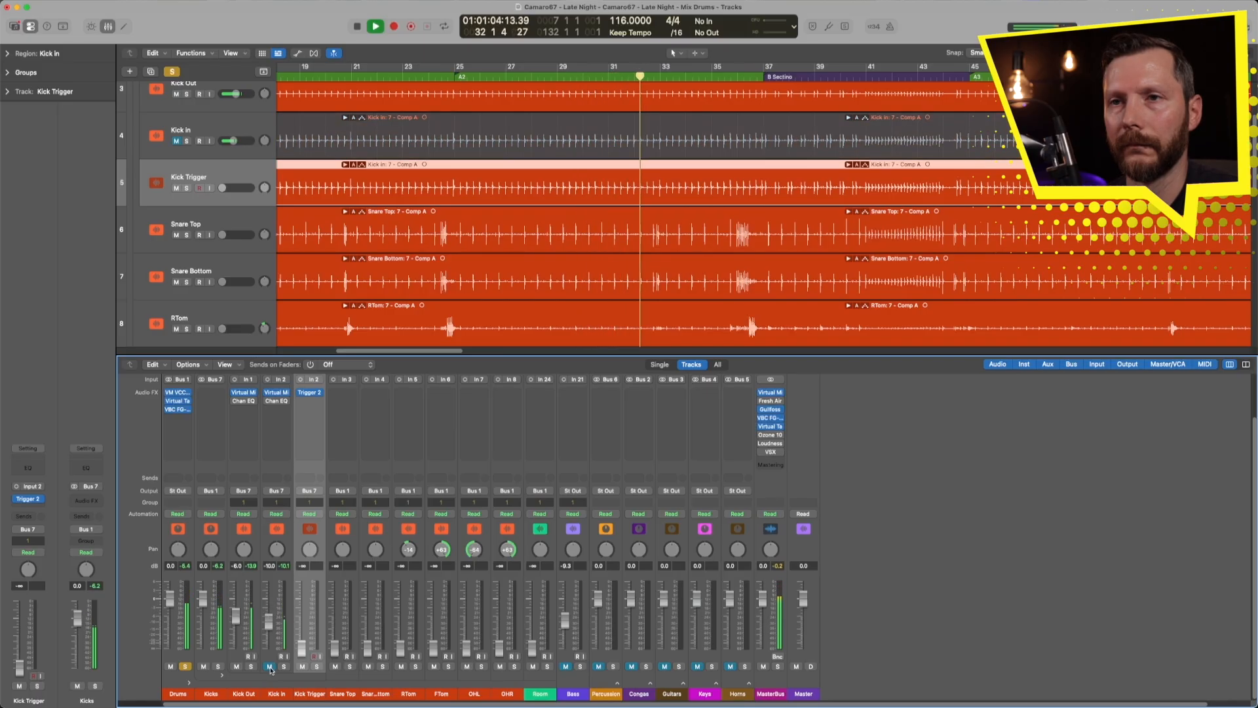
left_click_drag(302, 650, 301, 615)
Mute and unmute Kick Trigger, Kick In and Kick Out in turn to hear what each adds to the blend
left_click(302, 667)
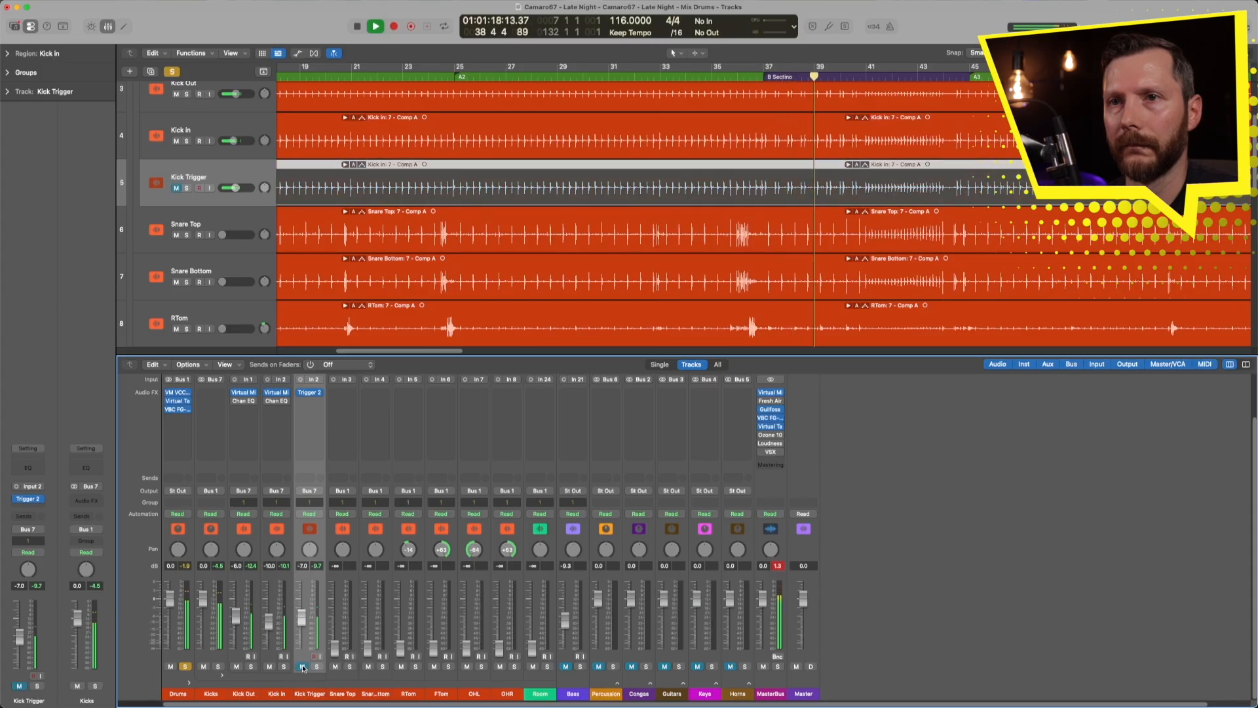
left_click(302, 667)
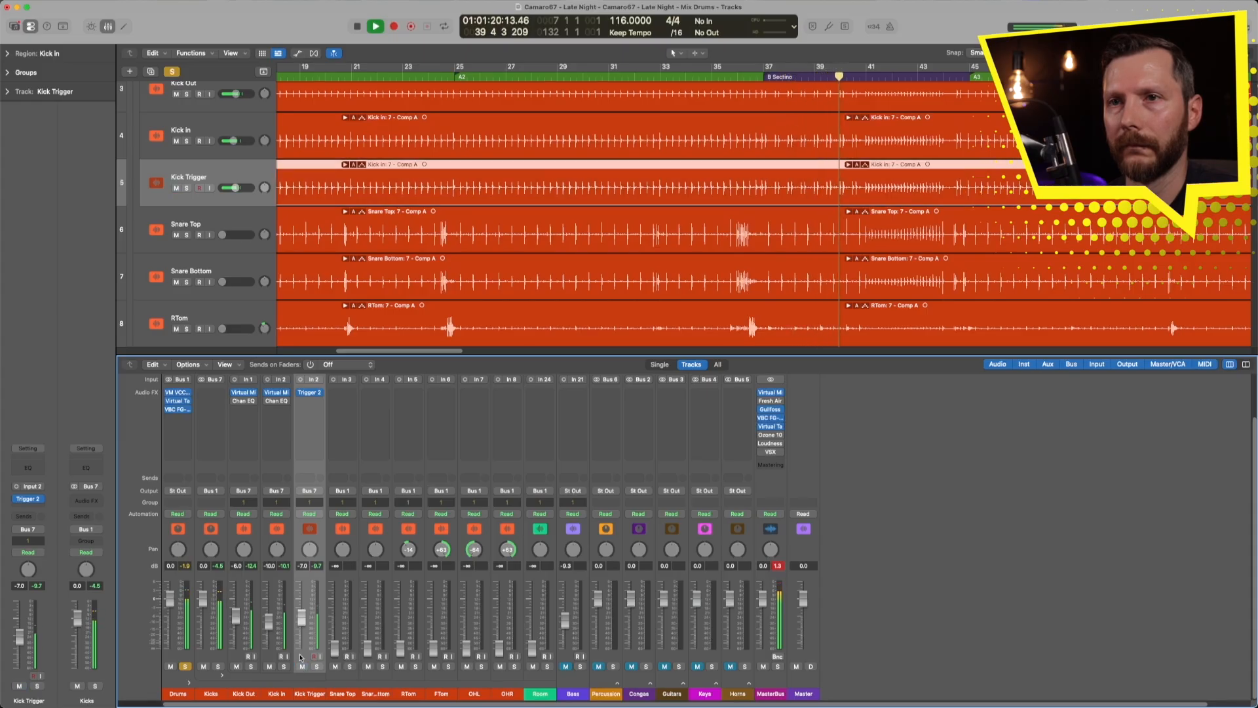
left_click(270, 666)
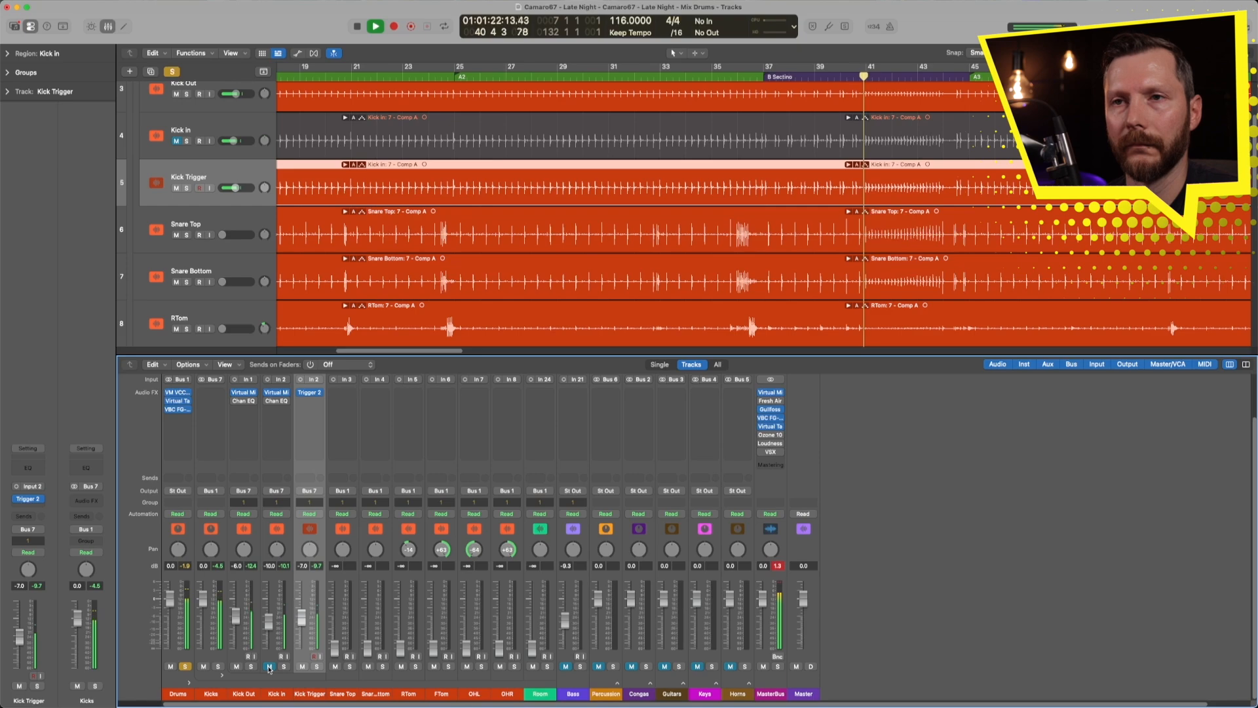
left_click(269, 668)
left_click(234, 671)
left_click(235, 667)
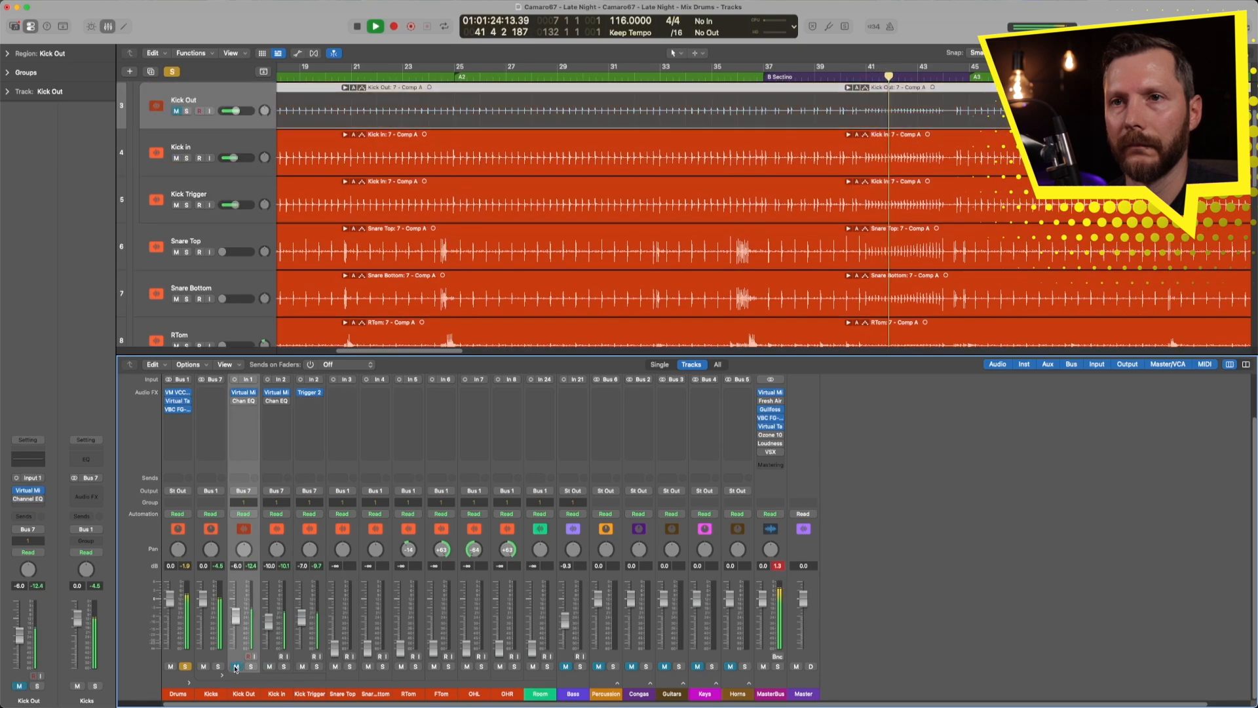
left_click(235, 666)
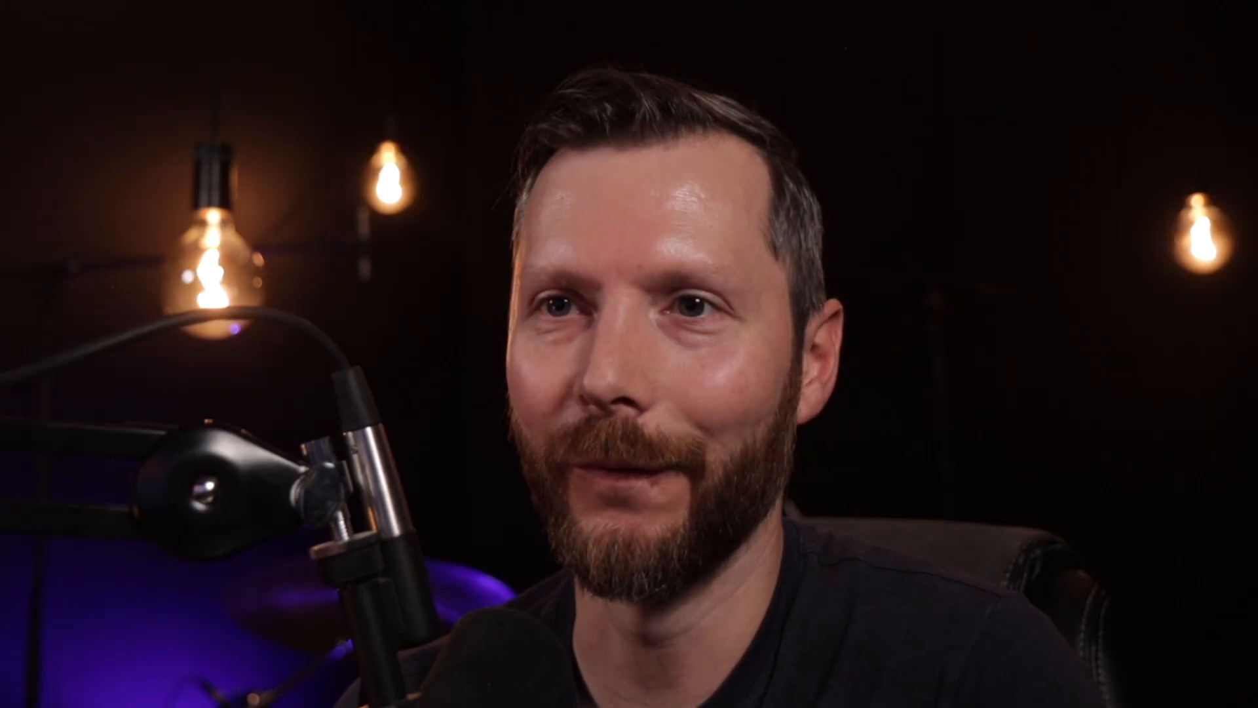
Listen to Kick Out and Kick In from around bar 50 with Kick Trigger muted and with it unmuted
left_click(302, 666)
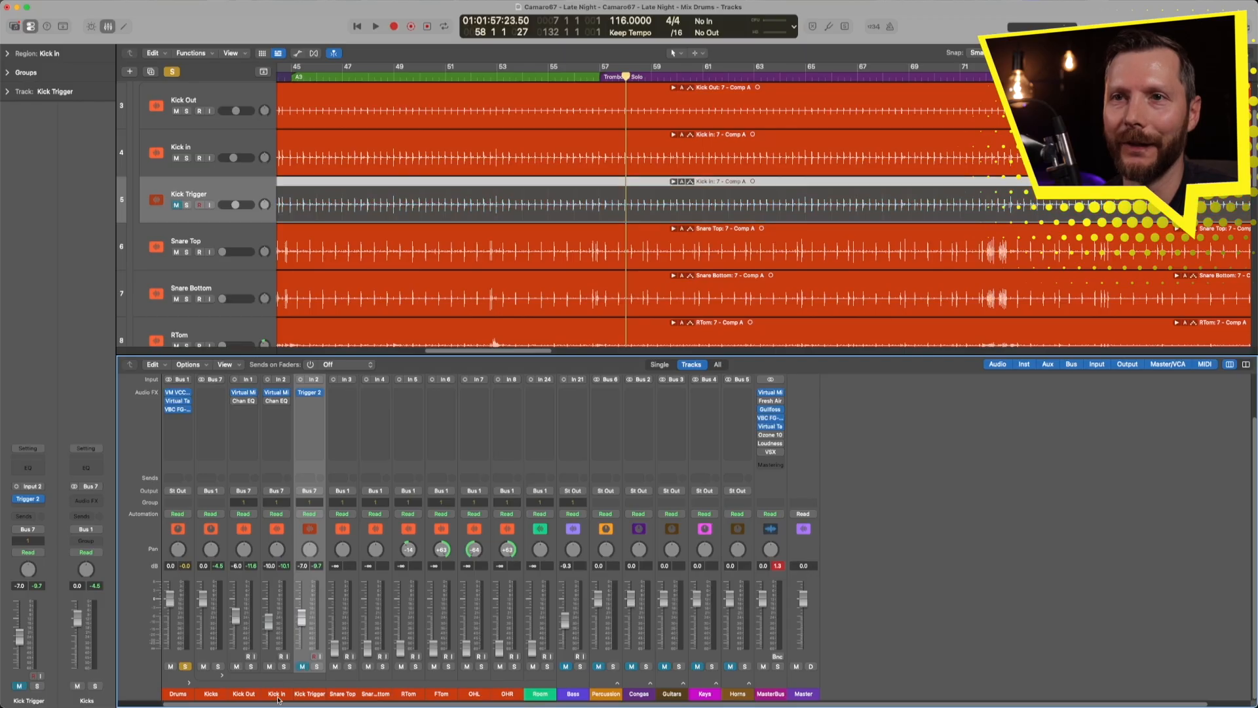
left_click_drag(278, 695, 248, 692)
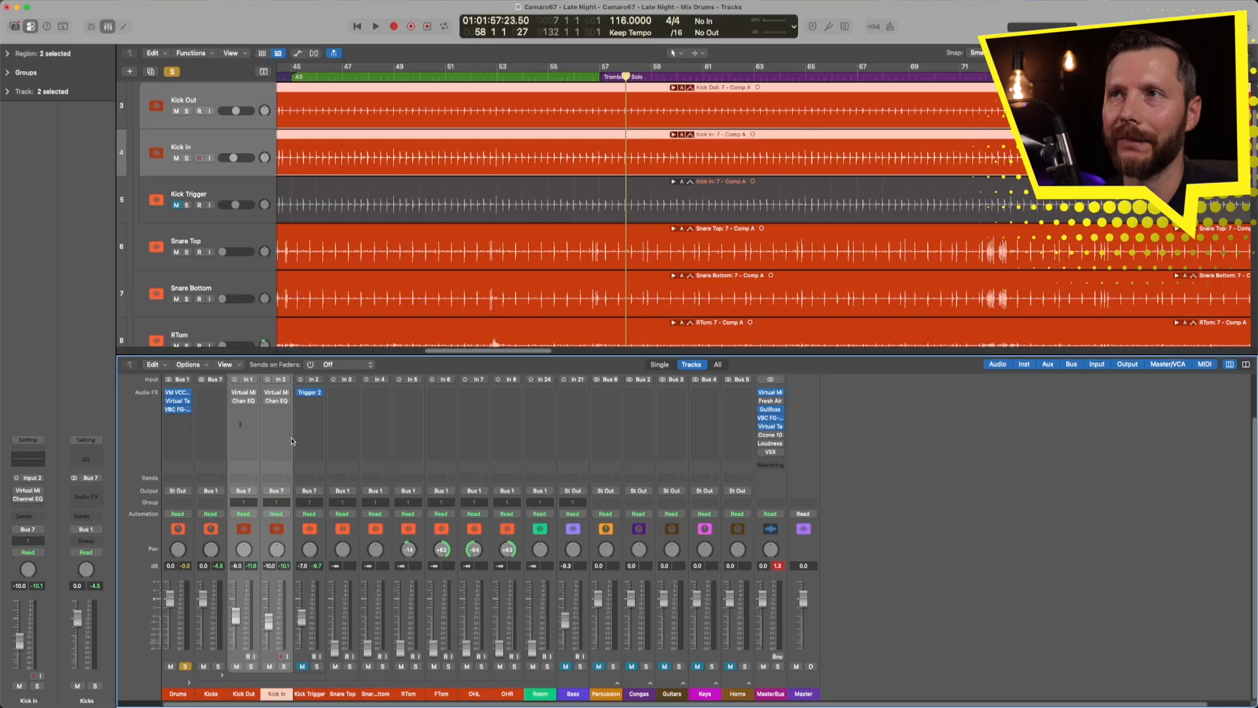
left_click(414, 78)
key("space")
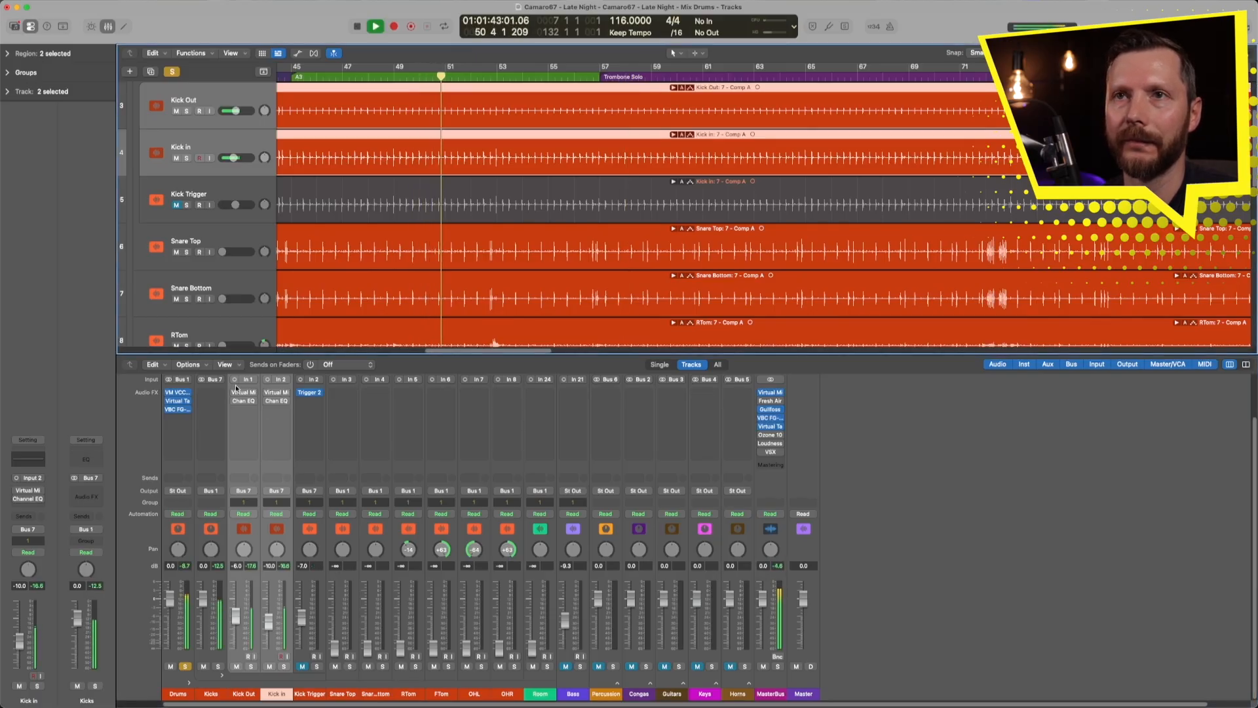
left_click(302, 666)
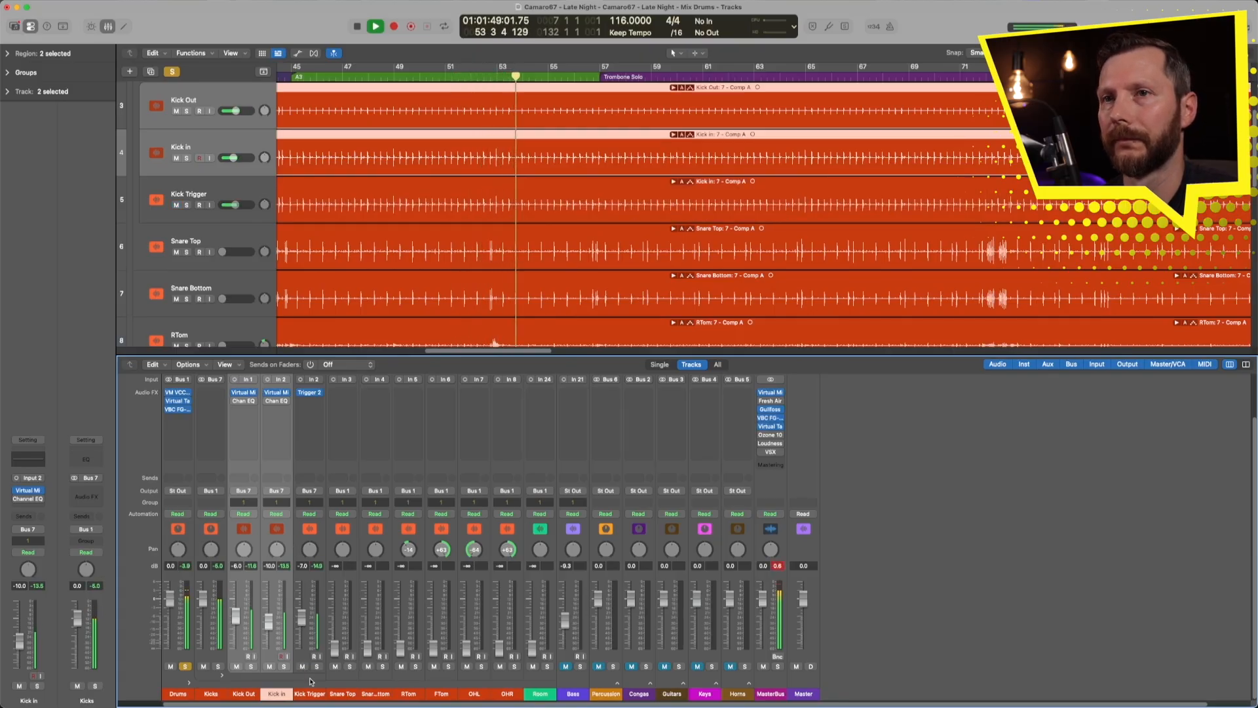
key("space")
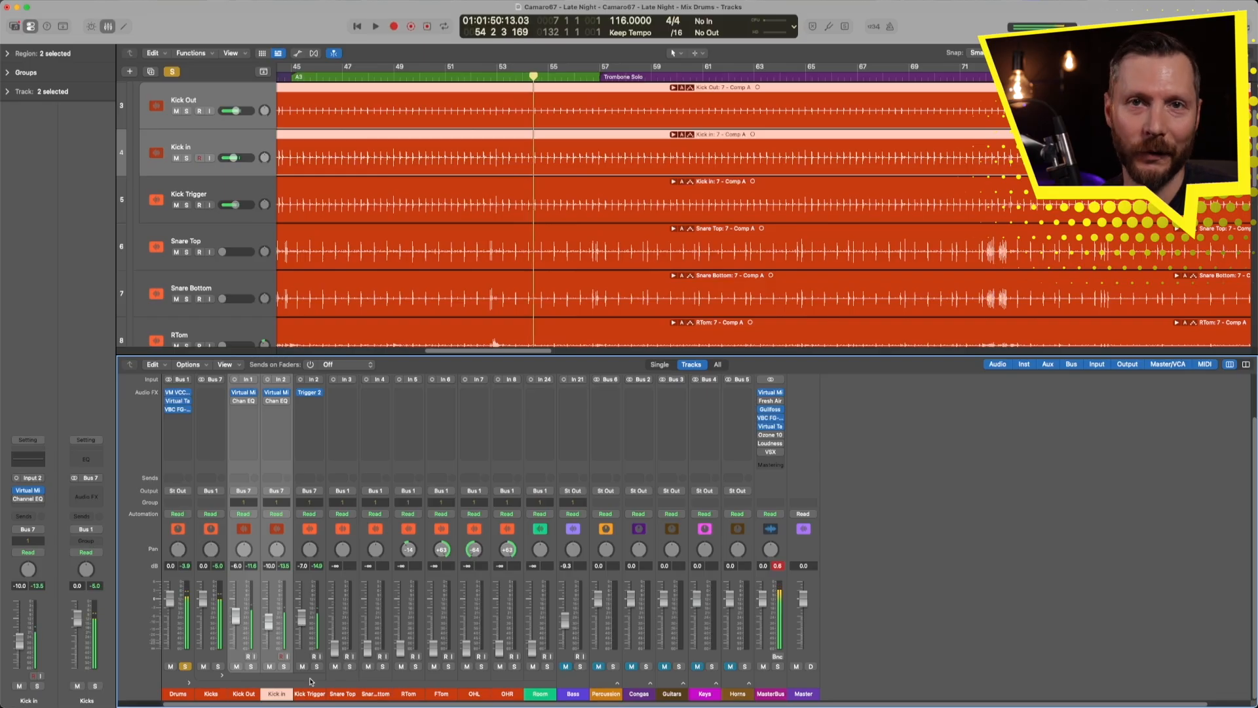
Insert the Slate Digital VM FG-401 compressor in mono on the Kicks bus
left_click(270, 695, "super")
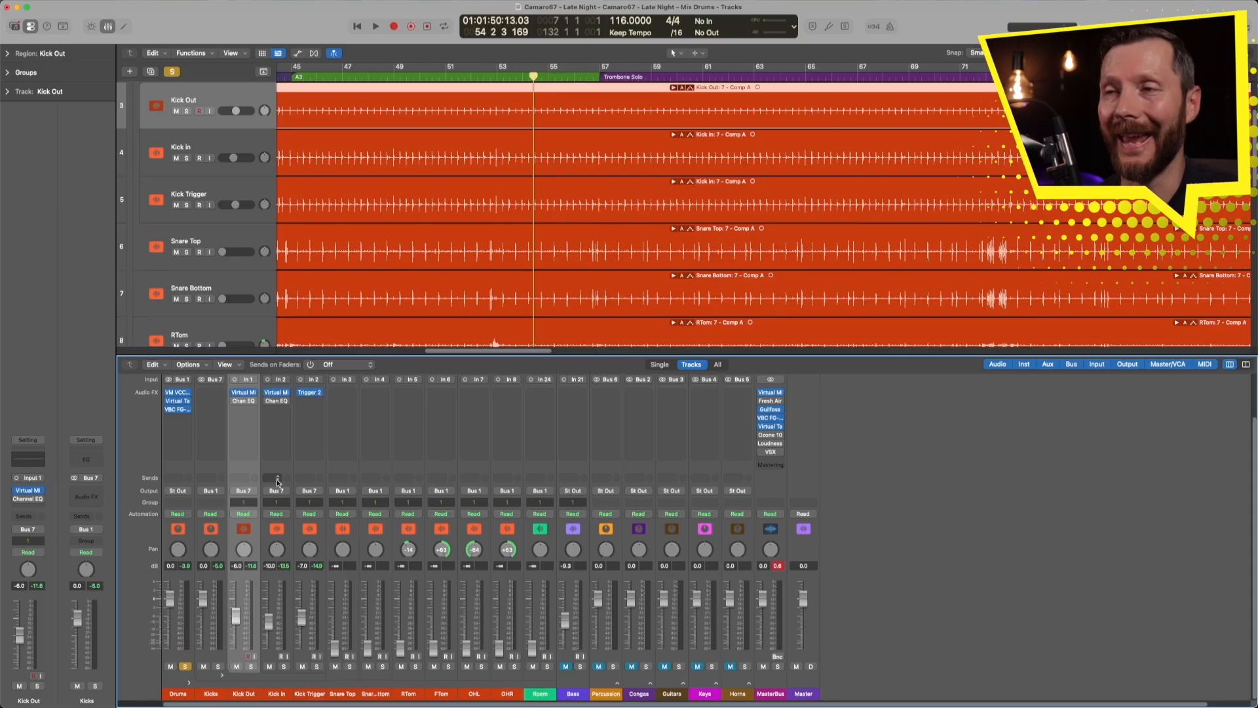
left_click(211, 479)
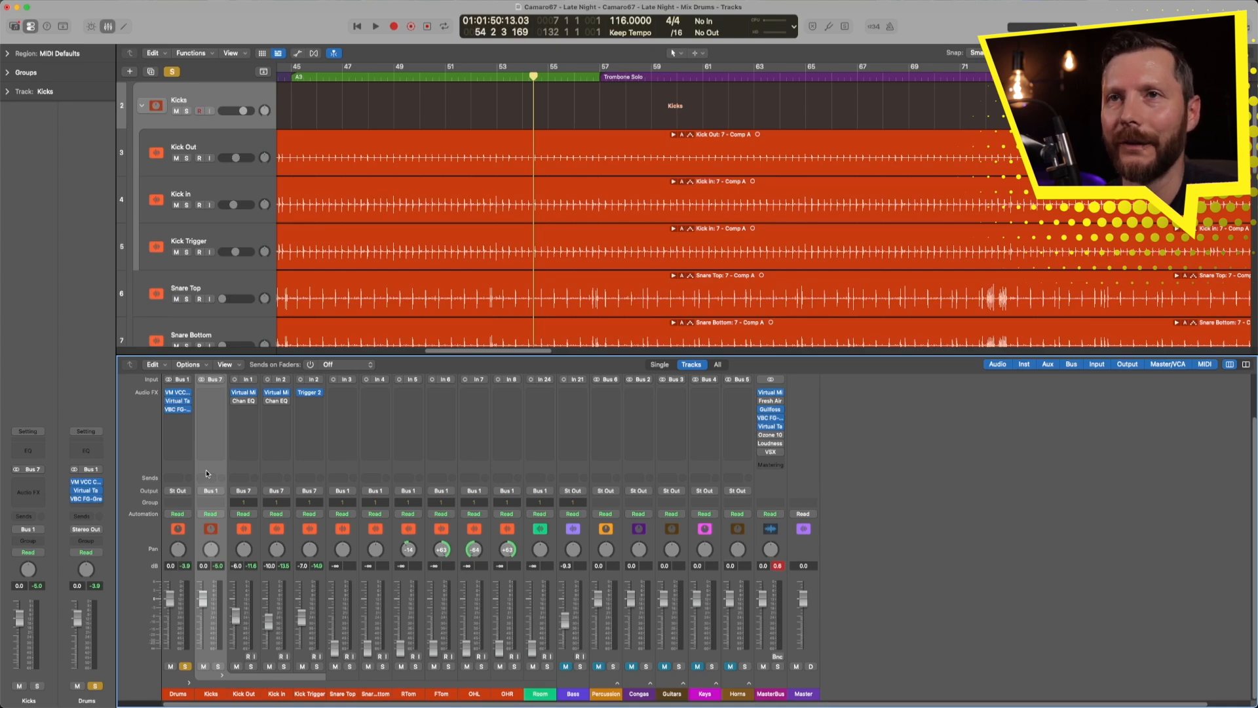
left_click(213, 395)
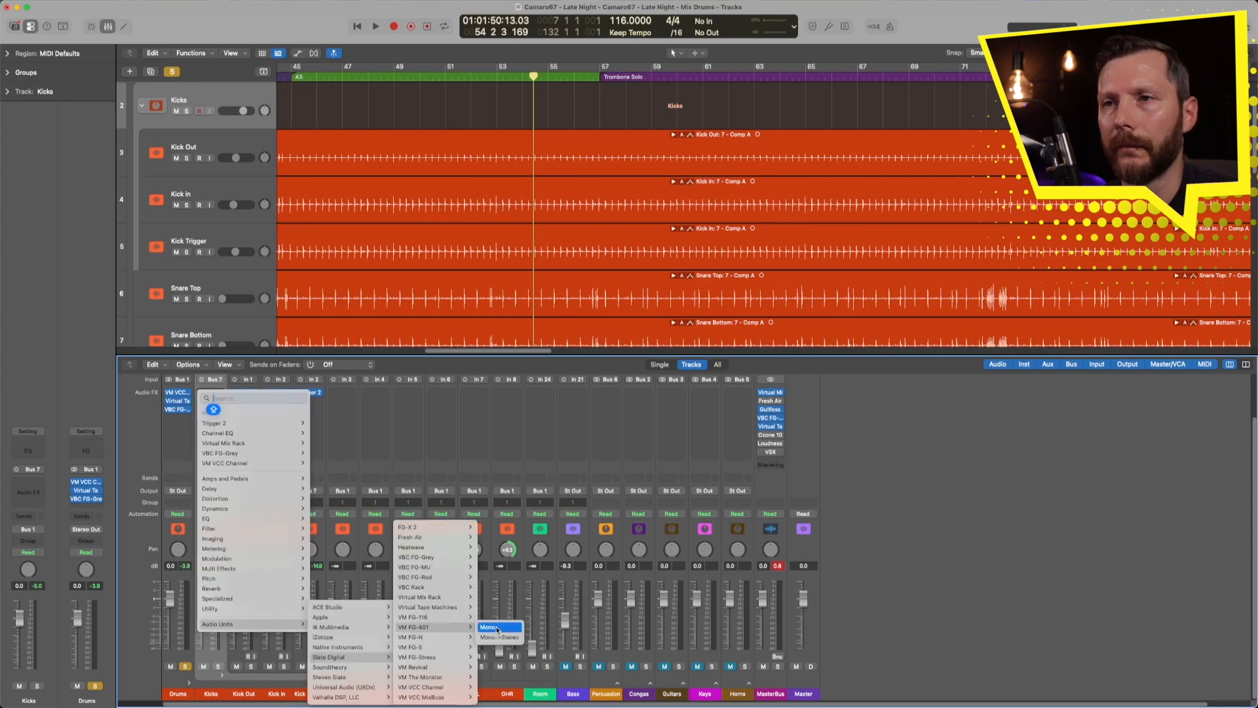
left_click(497, 626)
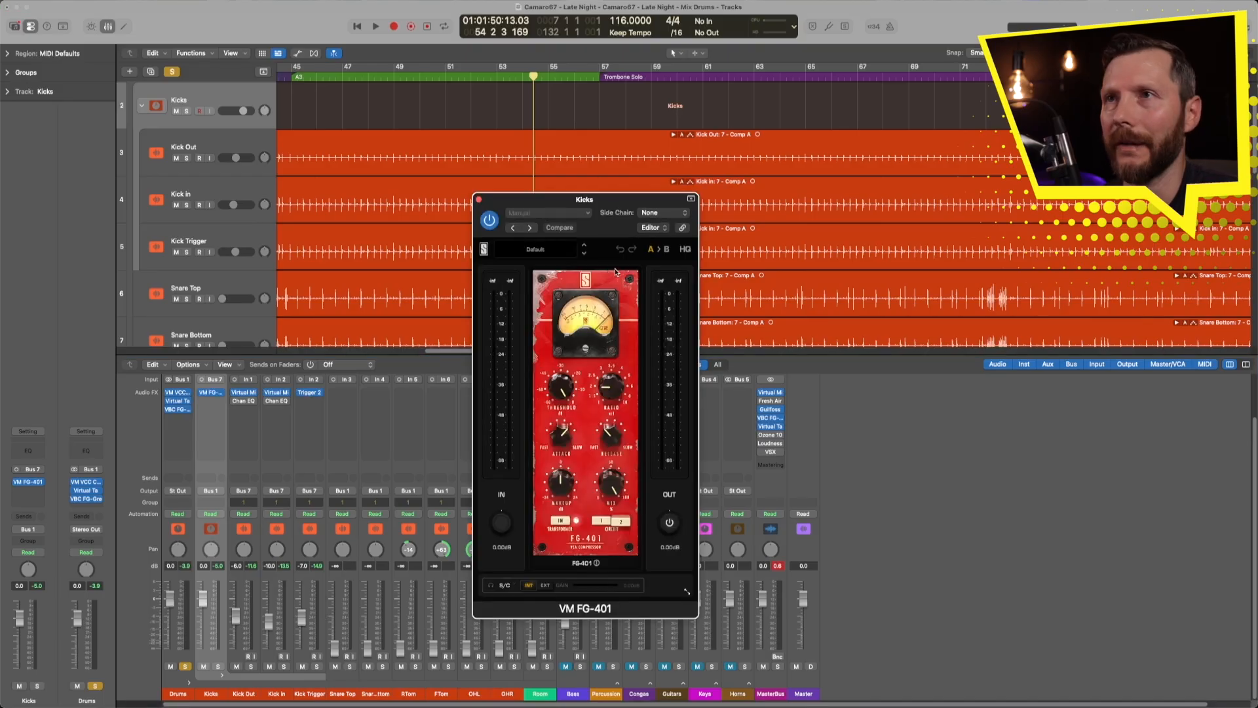
Load the FG-401's Kick Punch preset and fine-tune its threshold during playback
left_click(552, 250)
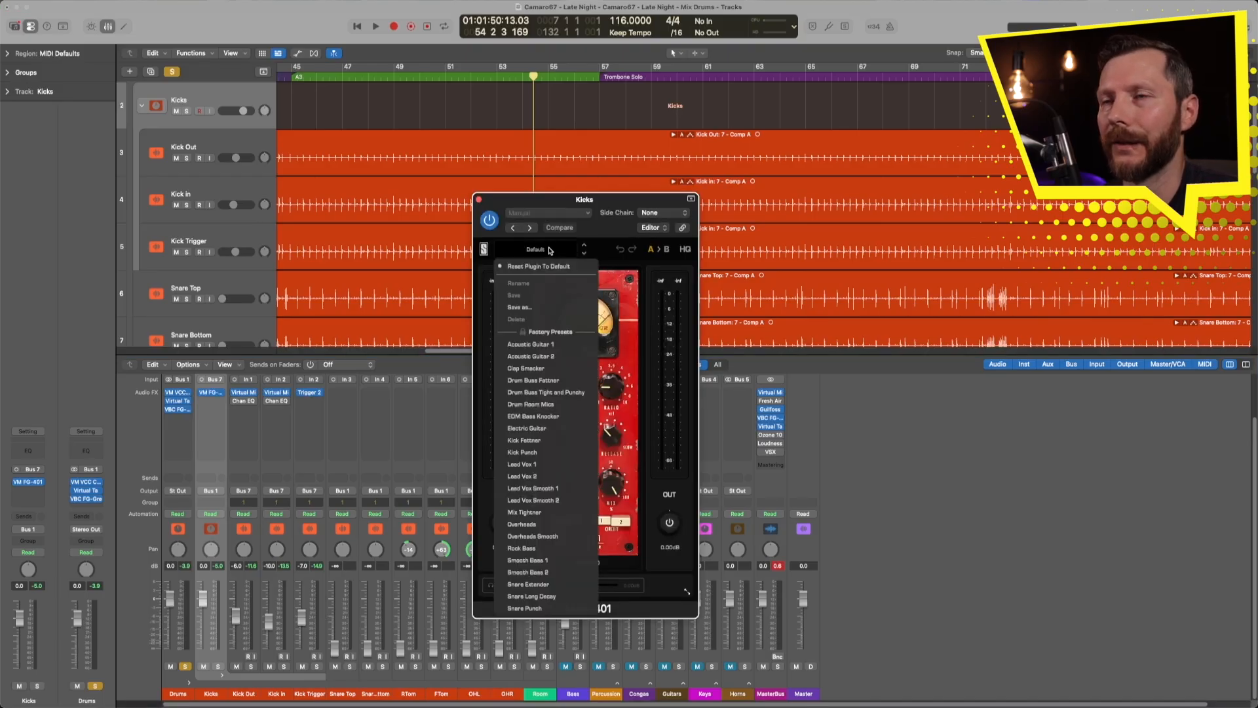
left_click(543, 454)
key("space")
left_click_drag(561, 389, 562, 387)
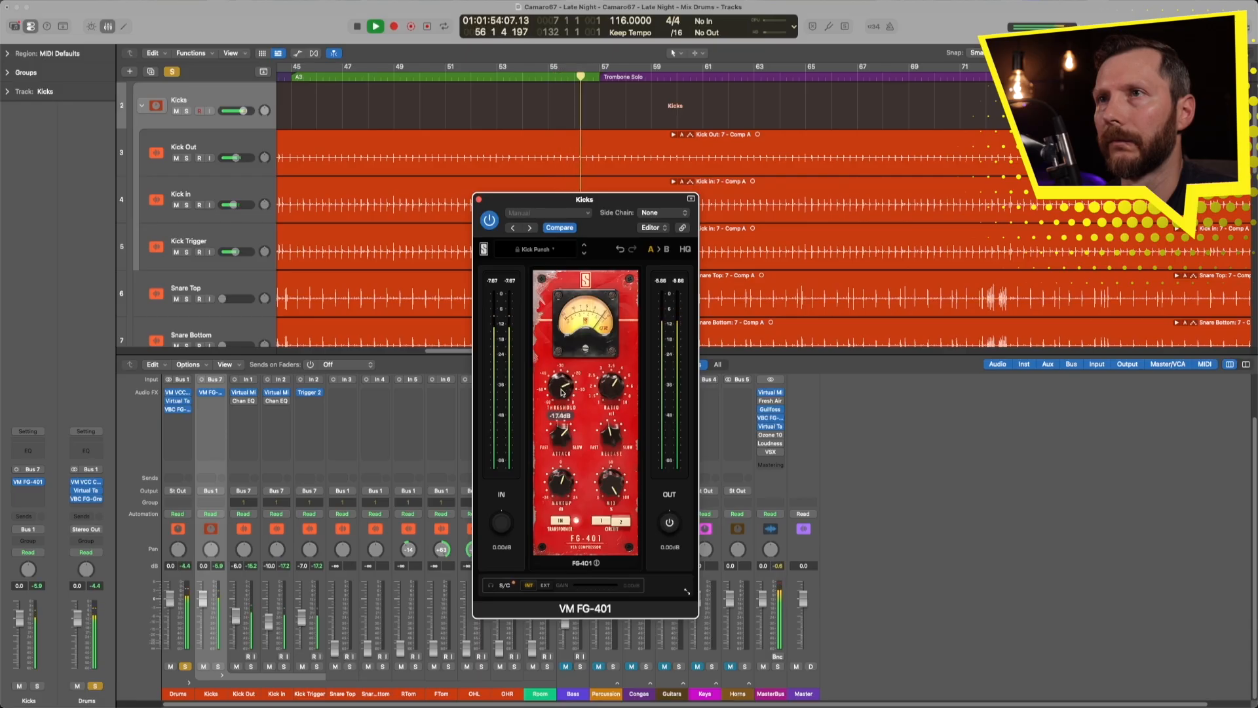
left_click_drag(562, 392, 562, 391)
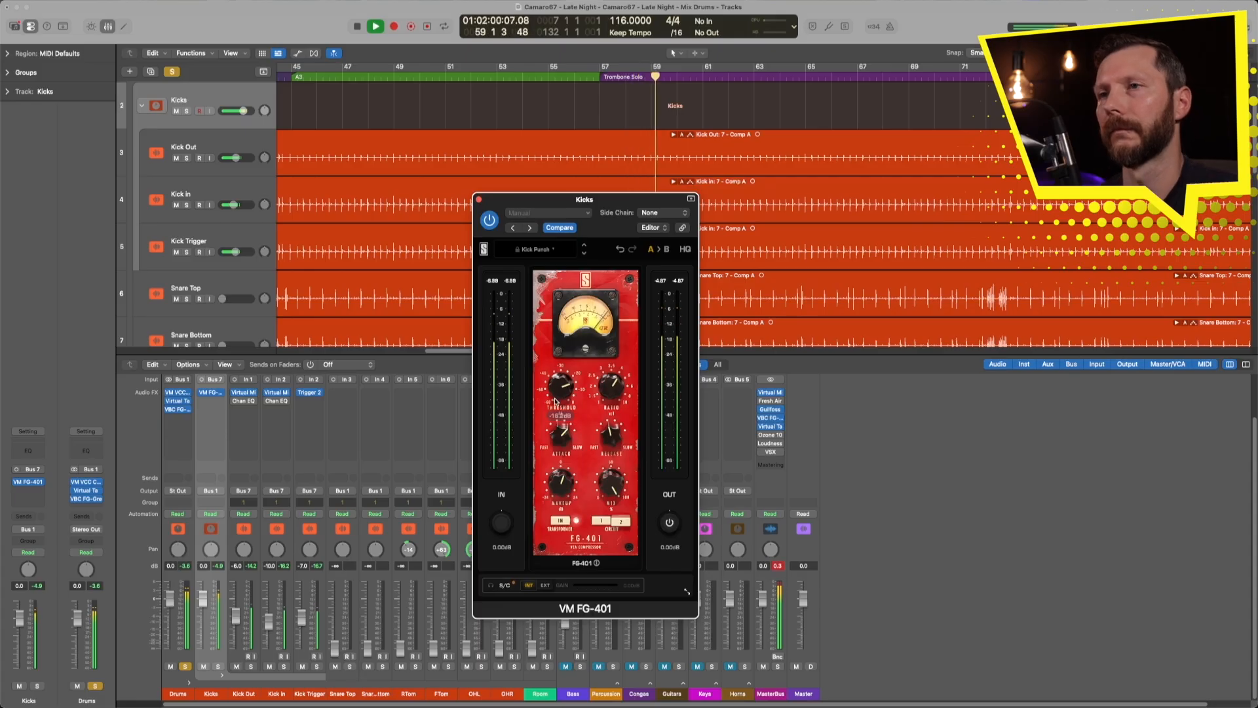
Compare the kicks with the FG-401 bypassed and engaged, fine-tune its makeup gain and stop playback
left_click(490, 220)
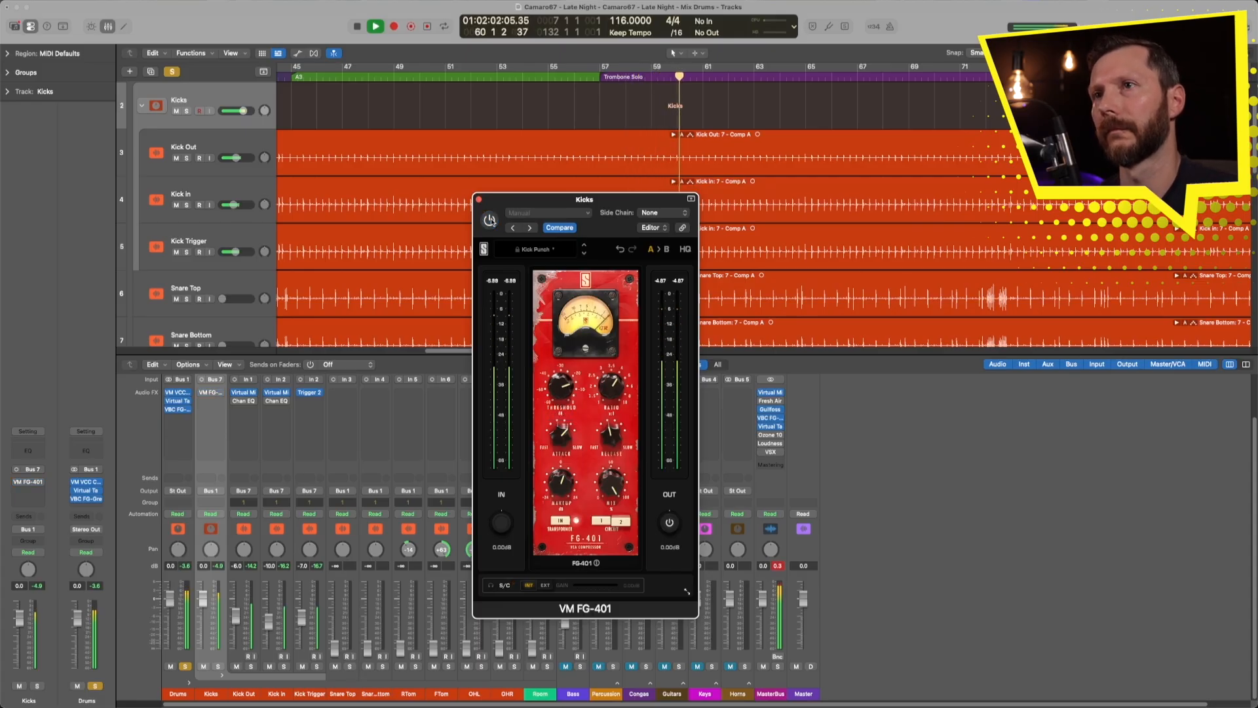
left_click(490, 219)
left_click_drag(555, 483, 556, 486)
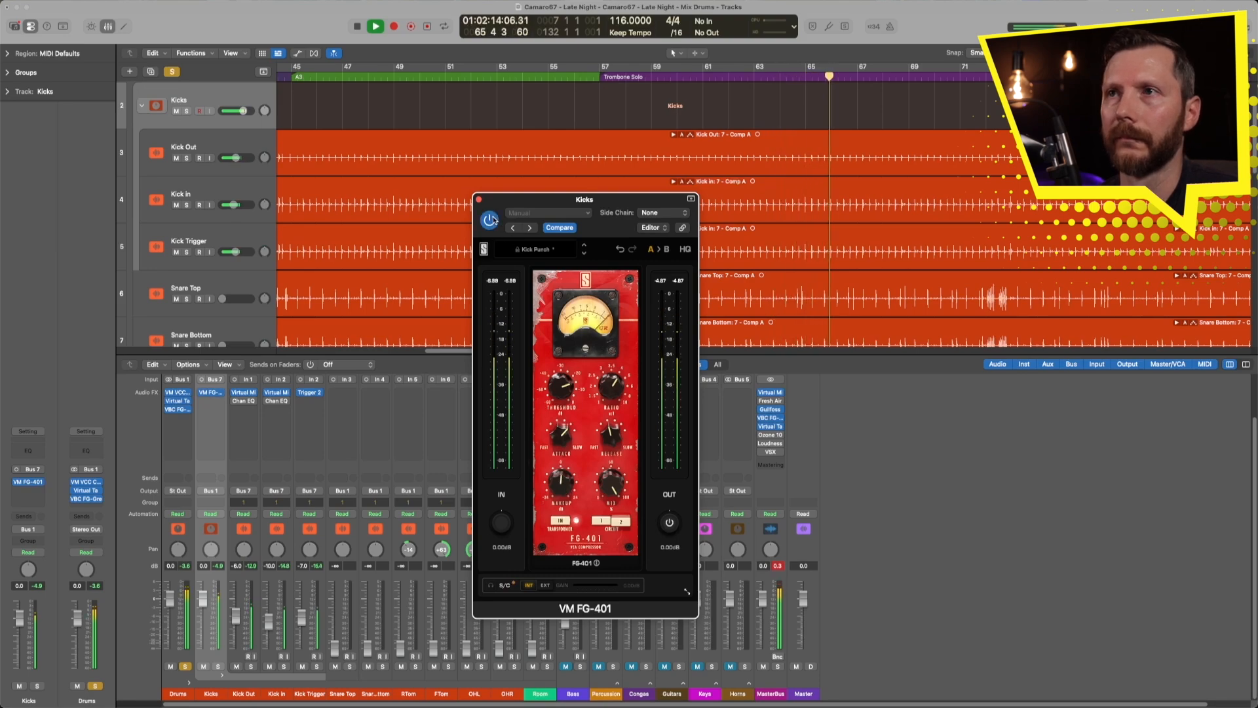
key("space")
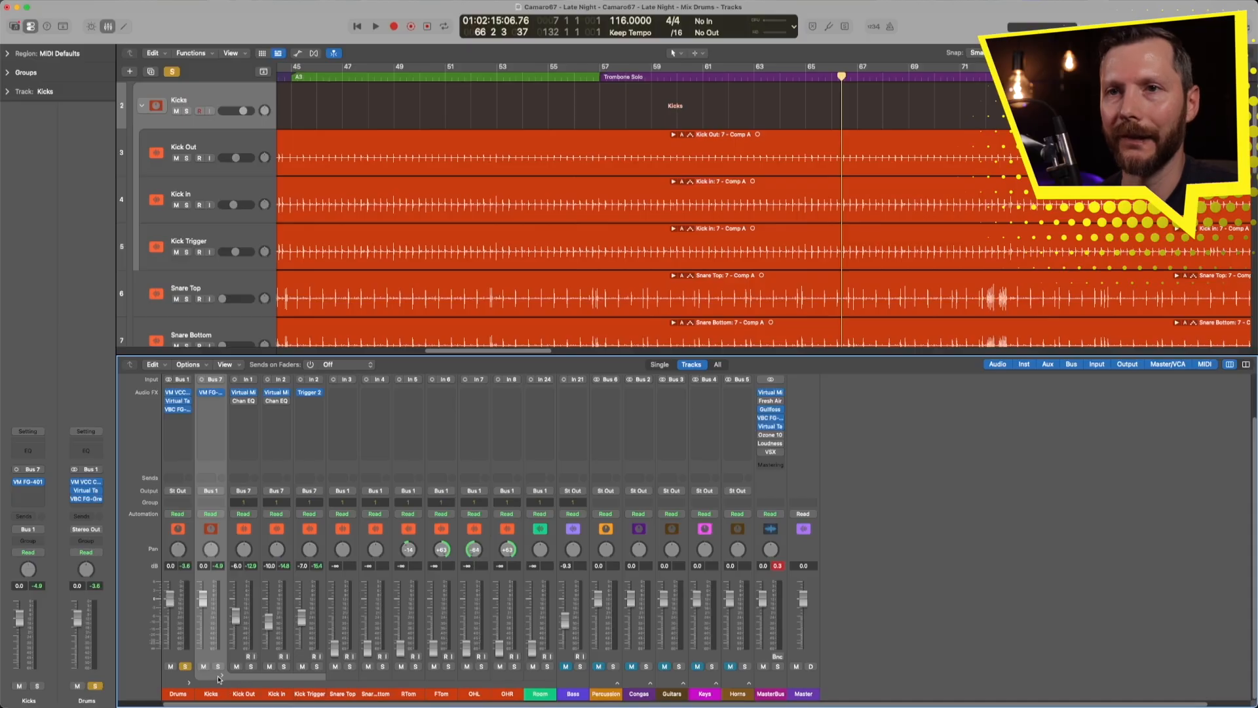
Collapse the Kicks track stack and select the Snare Top track
left_click(221, 677)
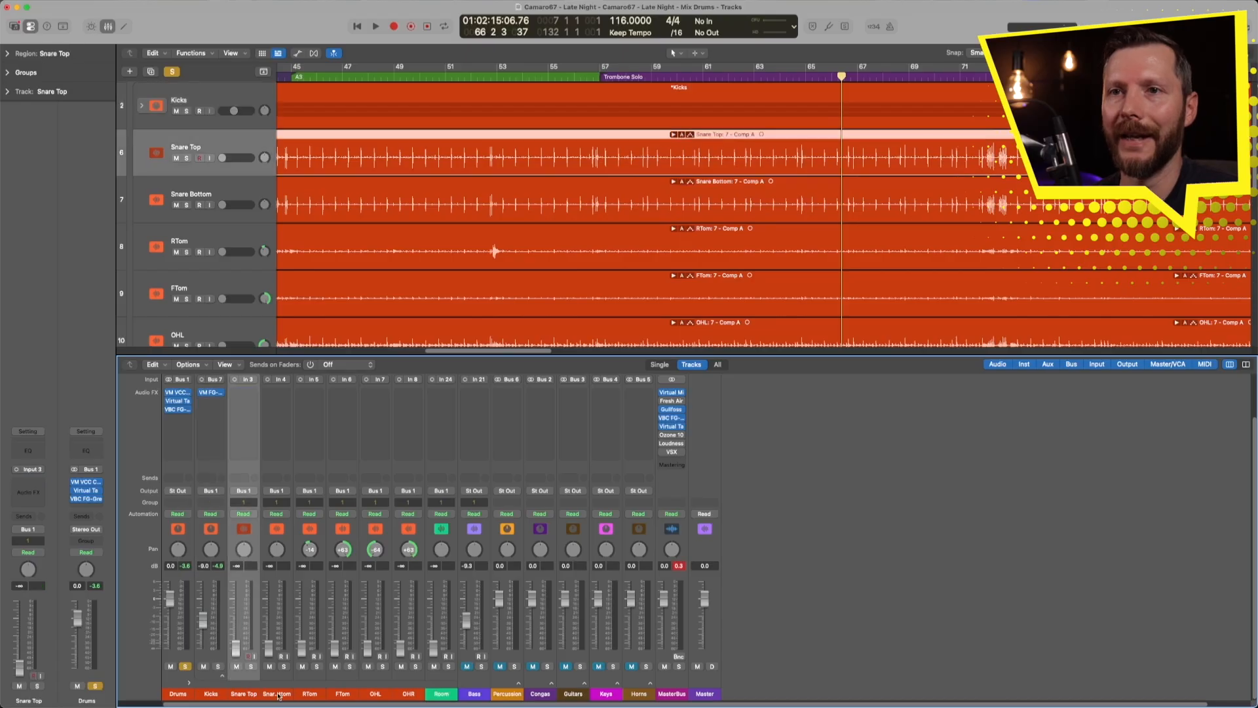
key("Down")
left_click(255, 694)
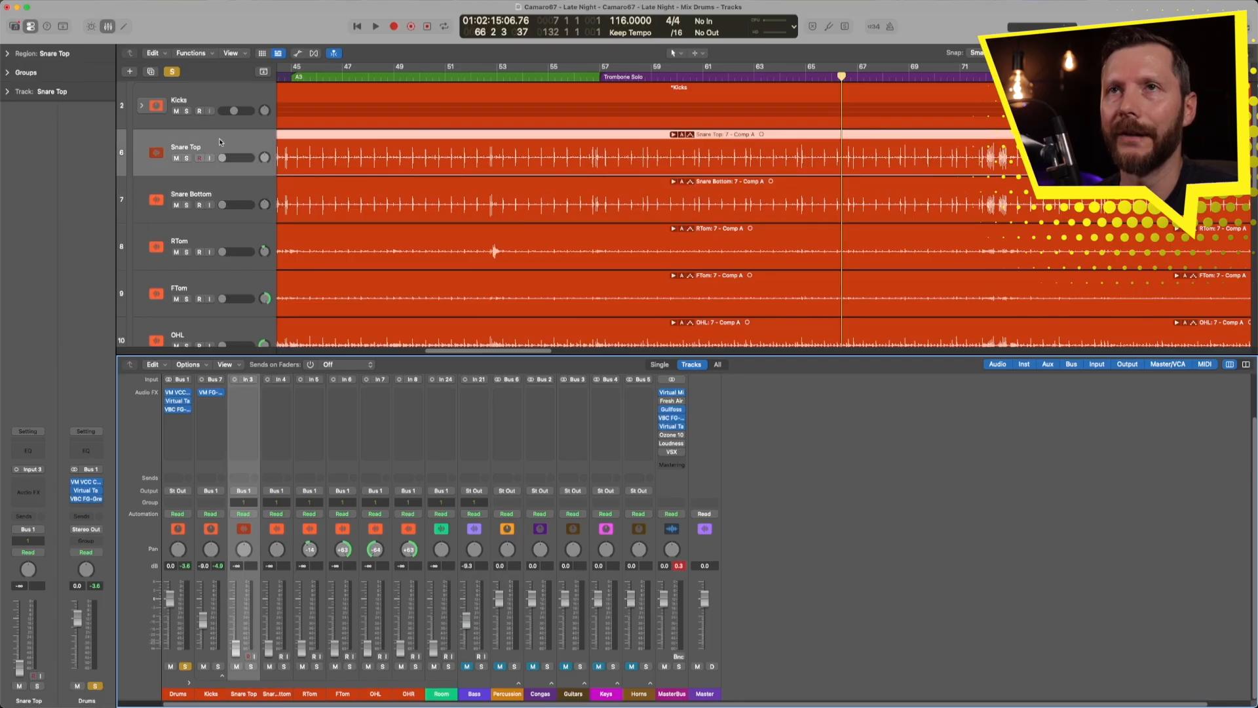
Group the Snare Top and Snare Bottom tracks into a summing stack named Snares
left_click(210, 188)
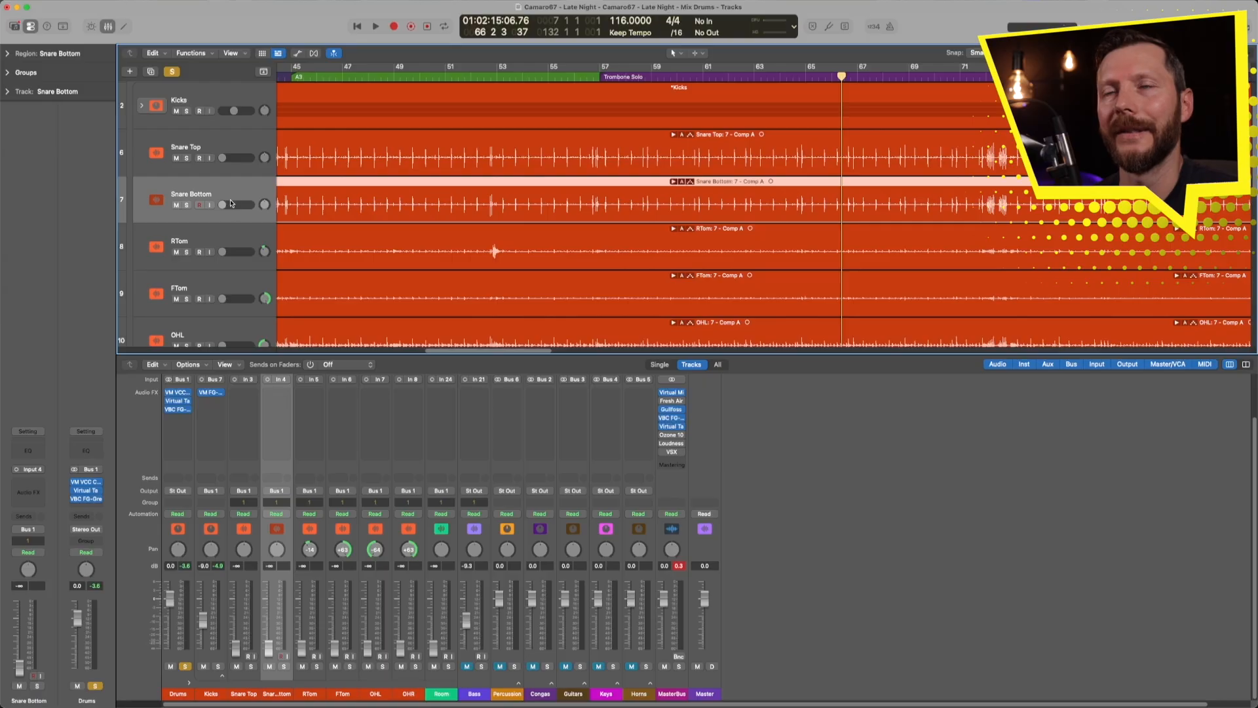
left_click(210, 150)
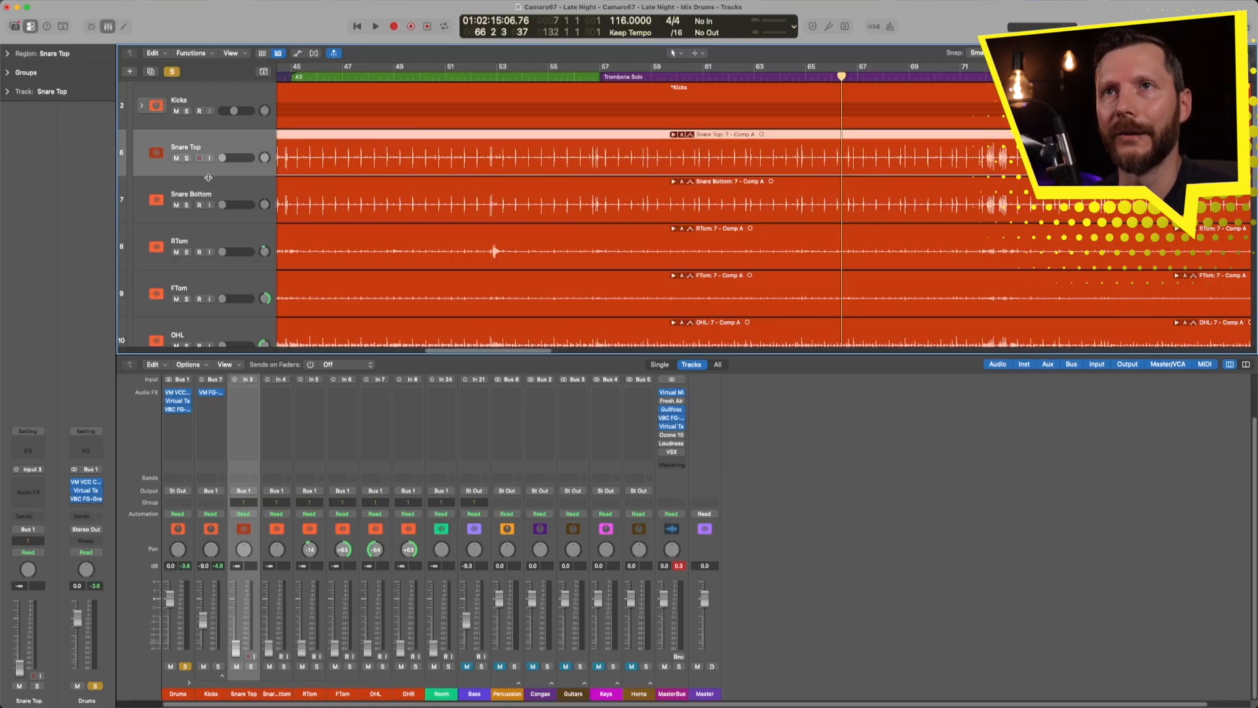
left_click(209, 193, "shift")
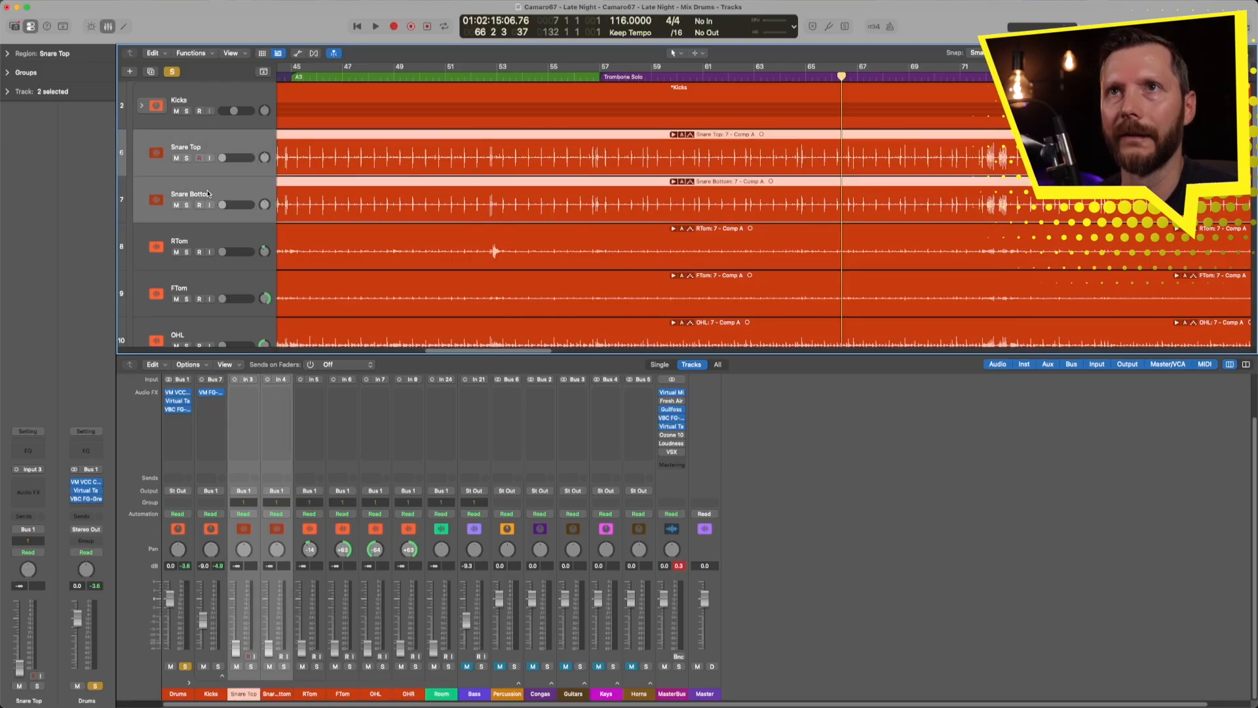
right_click(221, 143)
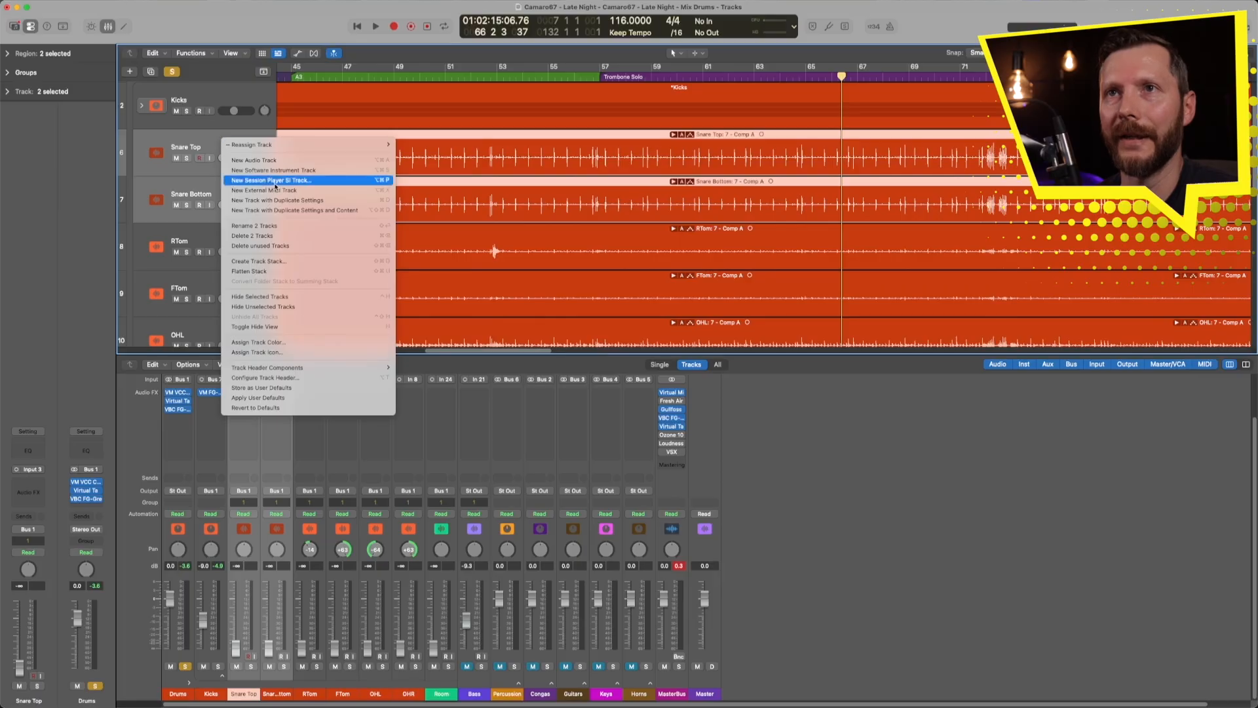
left_click(283, 261)
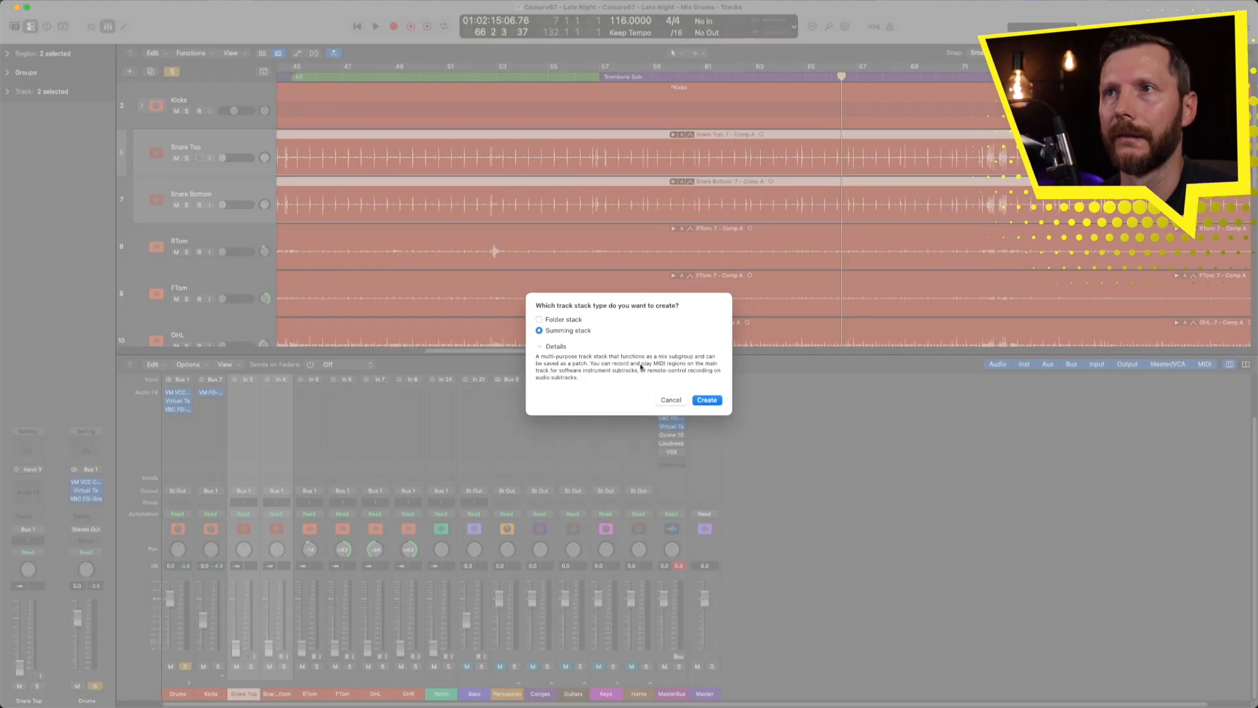
left_click(721, 401)
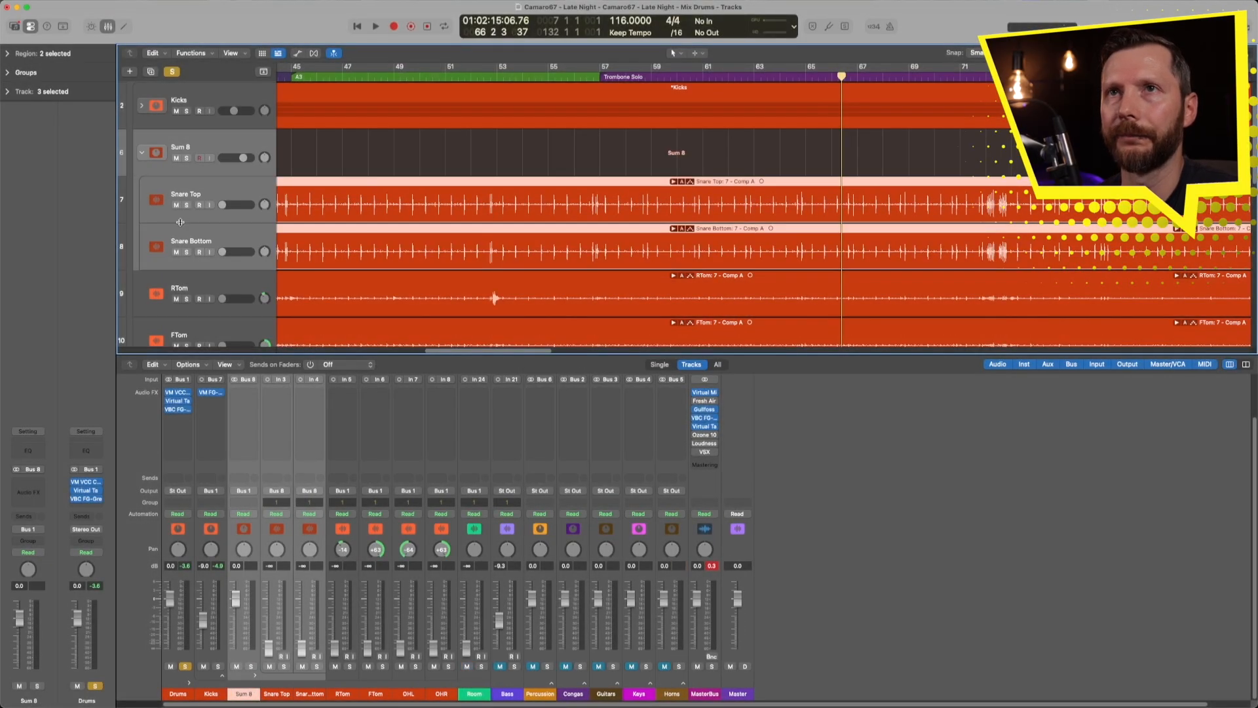
double_click(187, 150)
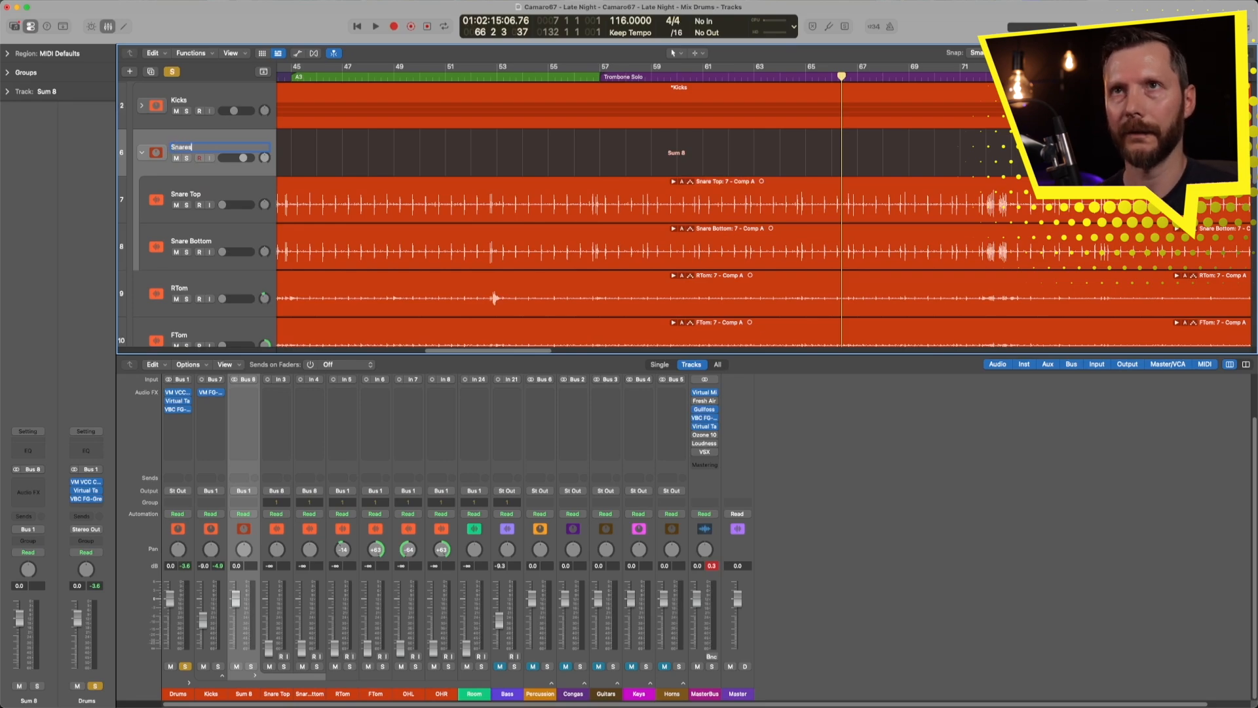
Duplicate the Snare Bottom track as Snare Trigger and copy the Snare Top region onto it
left_click(178, 245)
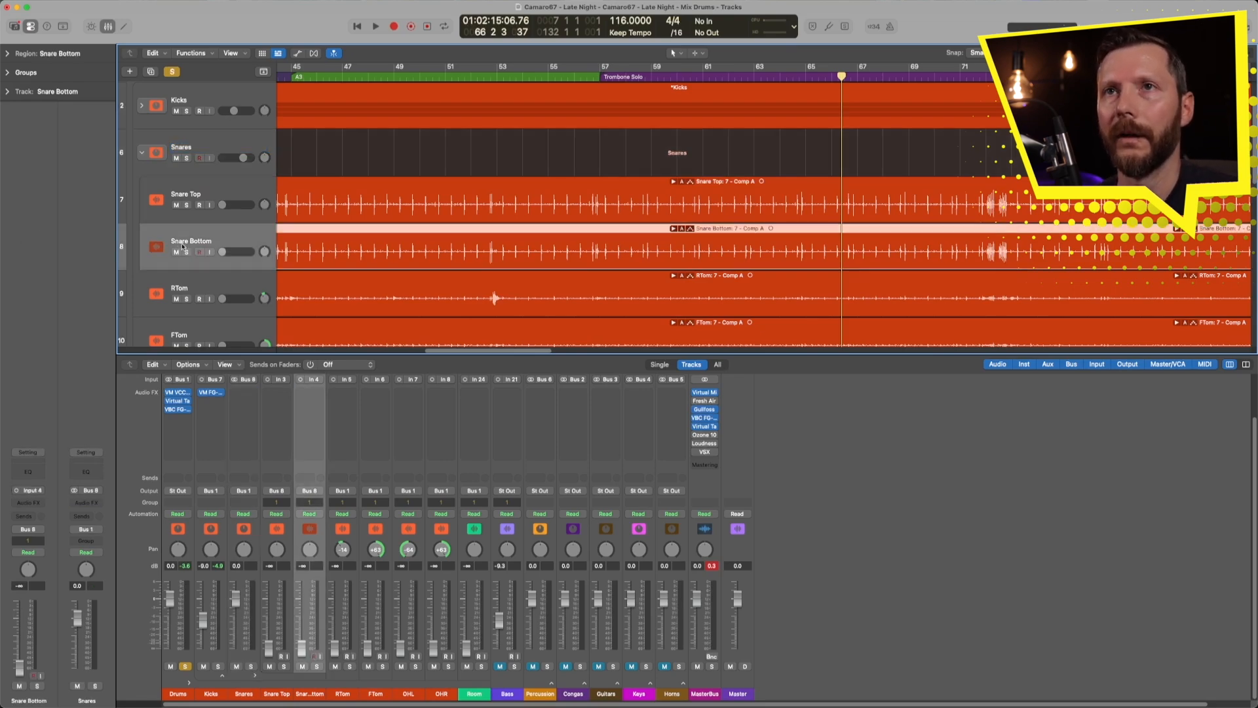
left_click(152, 72)
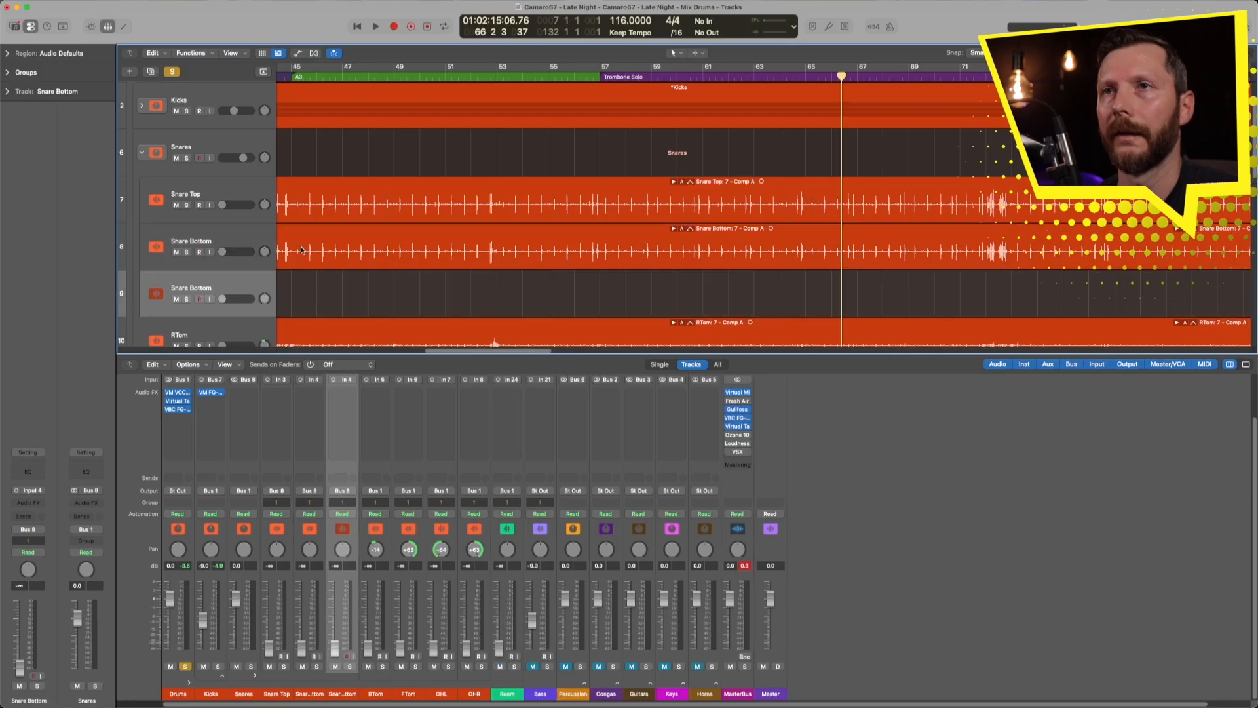
left_click_drag(313, 219, 317, 282)
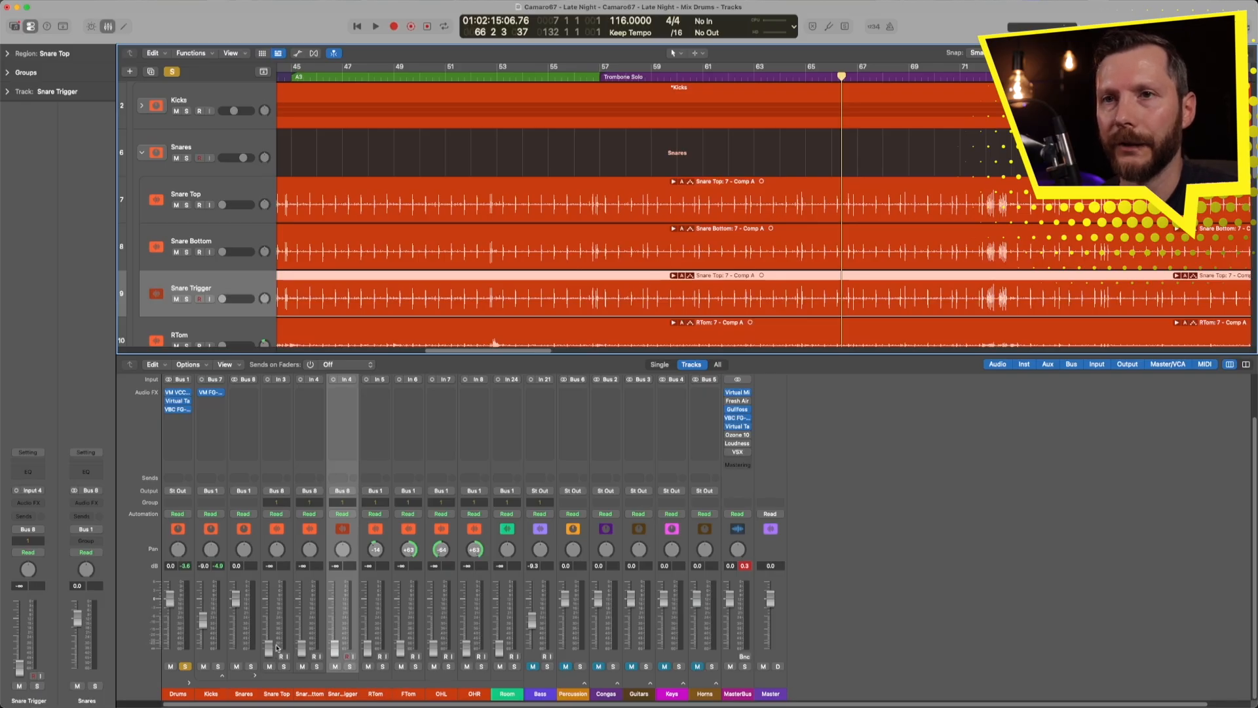
Raise the Snare Top fader to -9.0 dB during playback and solo that track instead of the Drums bus
key("space")
left_click_drag(267, 650, 268, 622)
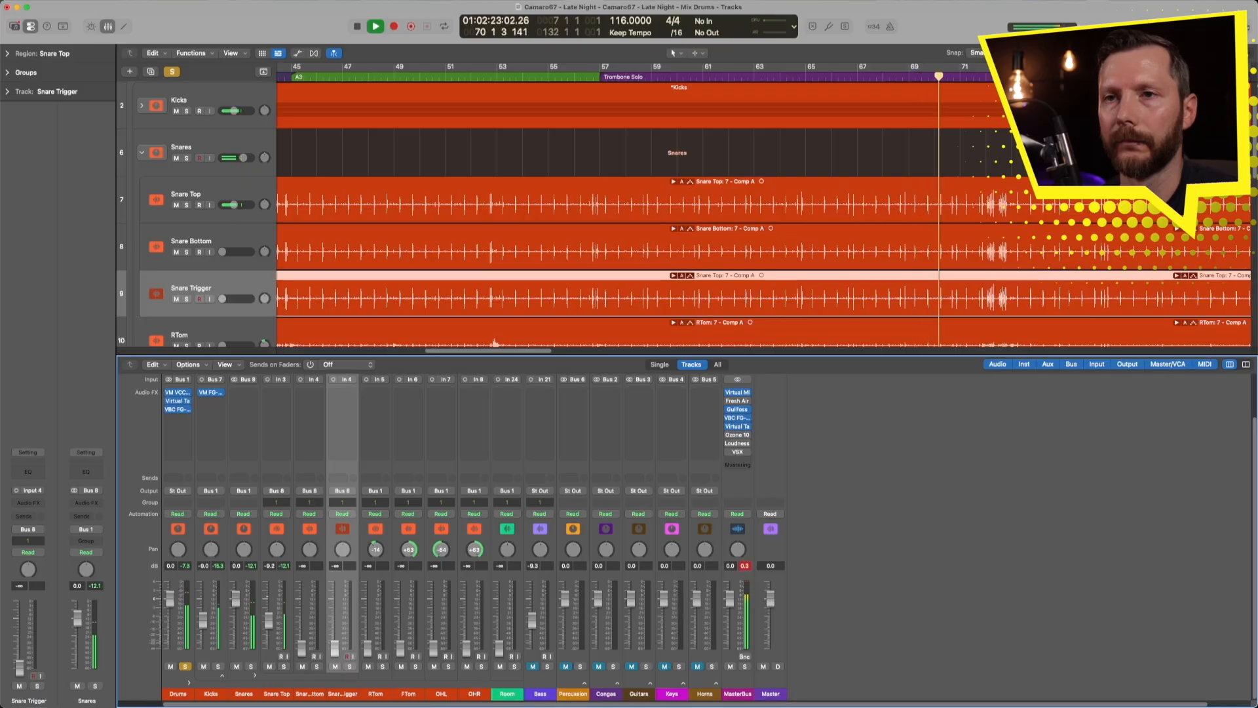
left_click(285, 666)
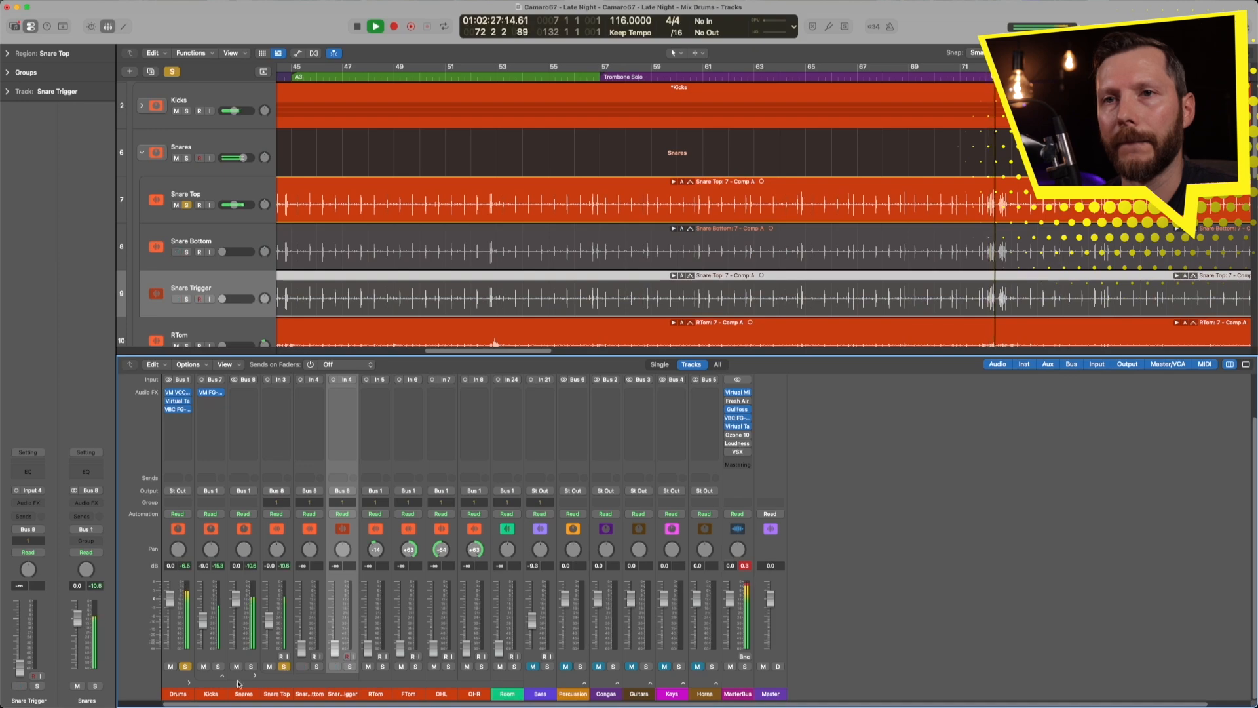
left_click(185, 666)
Insert Slate Digital's Virtual Mix Rack on the Snare Top track
left_click(283, 694)
left_click(277, 394)
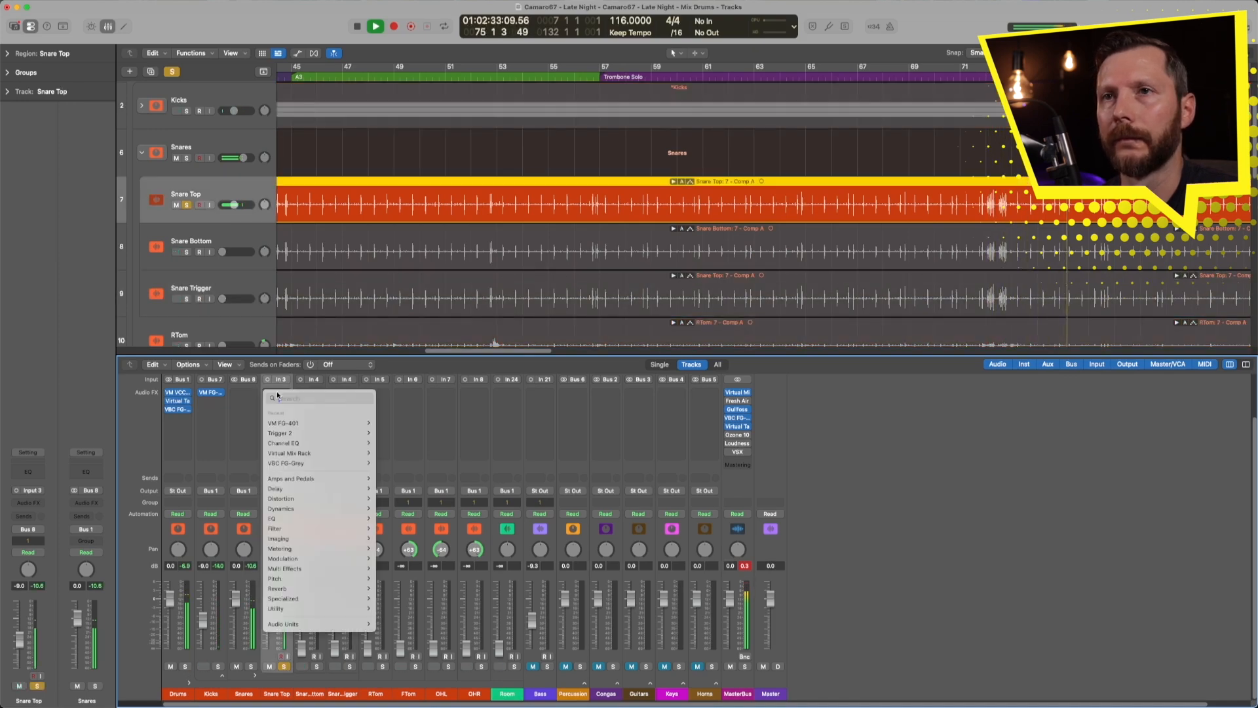
mouse_move(289, 452)
left_click(396, 453)
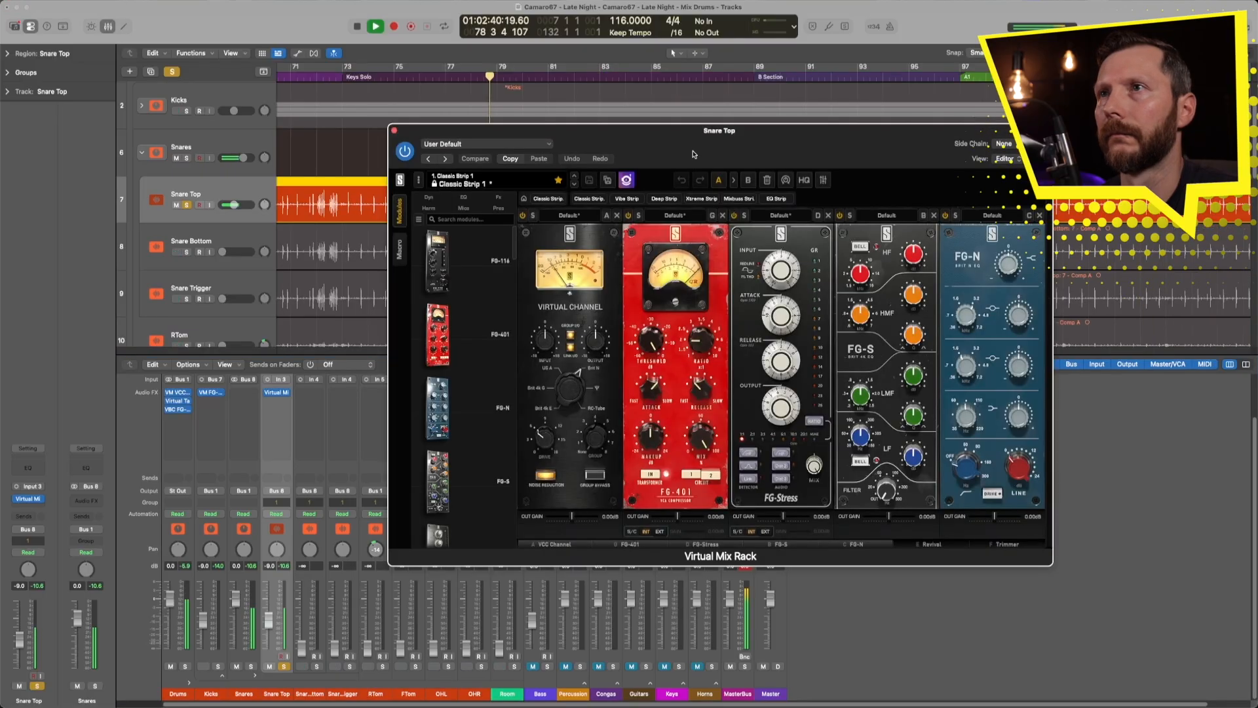
Load the Snare Punch preset in the rack's FG-401 compressor, audition it and stop playback
left_click_drag(694, 154, 598, 214)
left_click(579, 276)
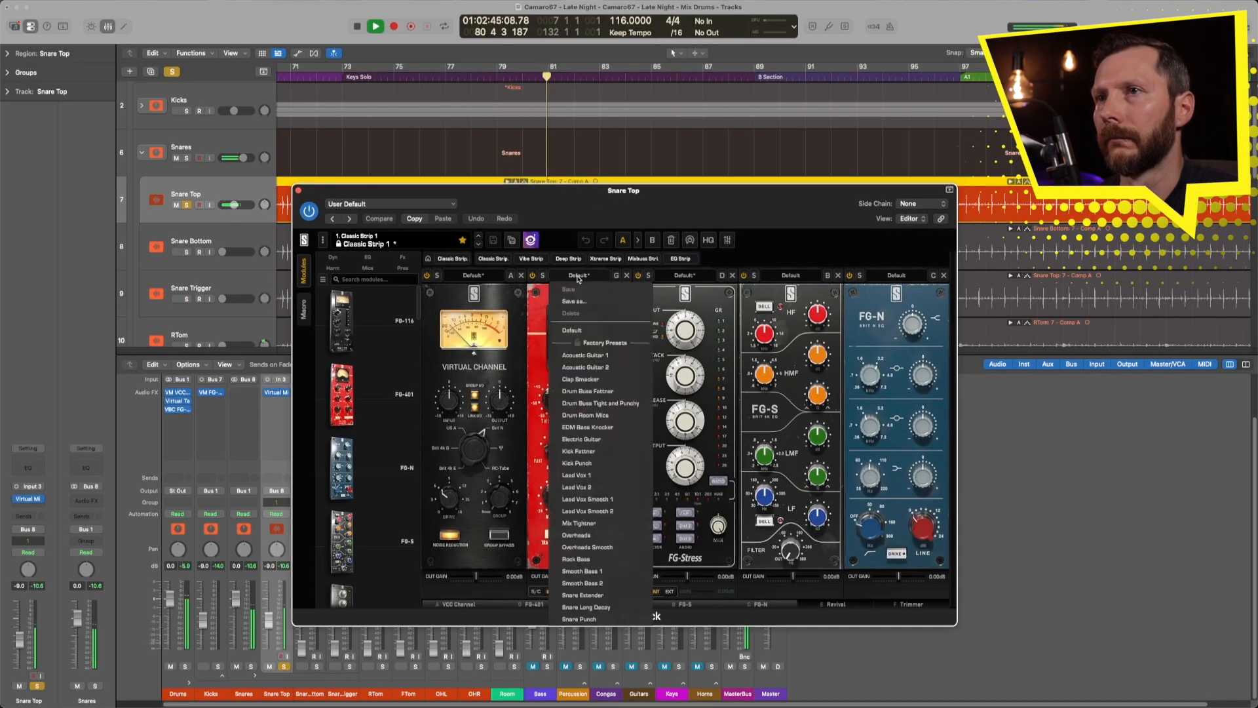
left_click(579, 618)
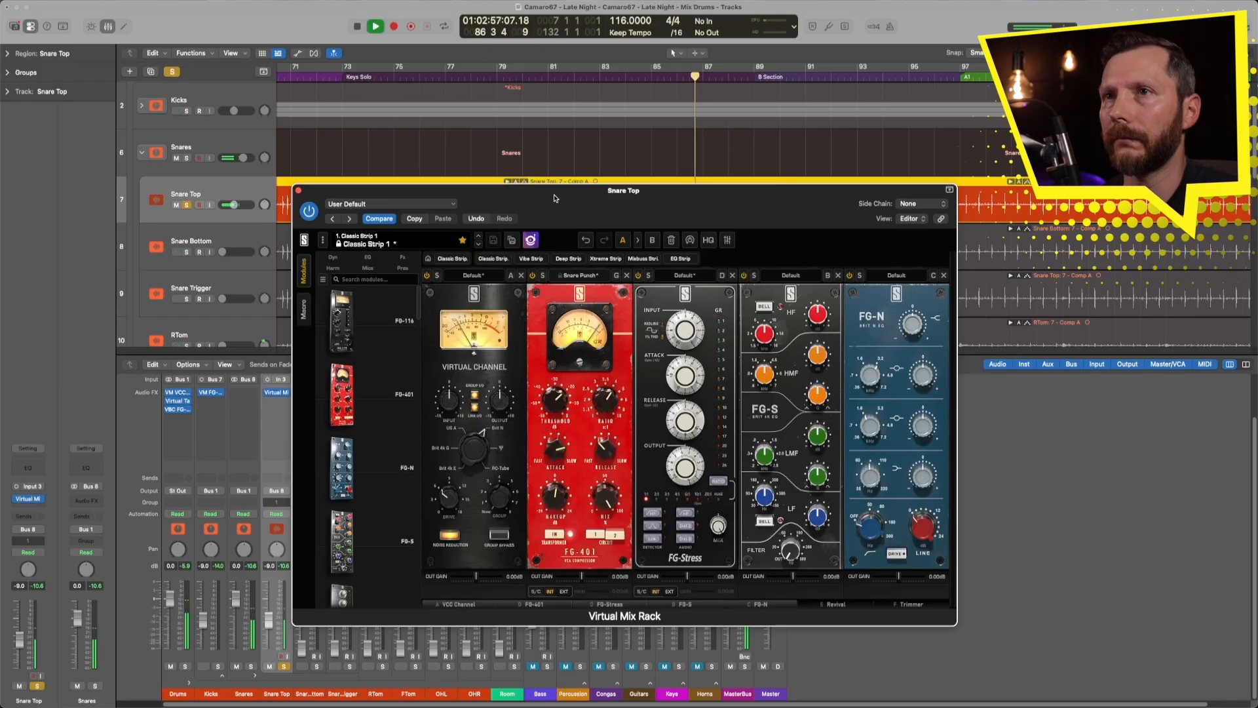
left_click_drag(555, 199, 823, 205)
key("space")
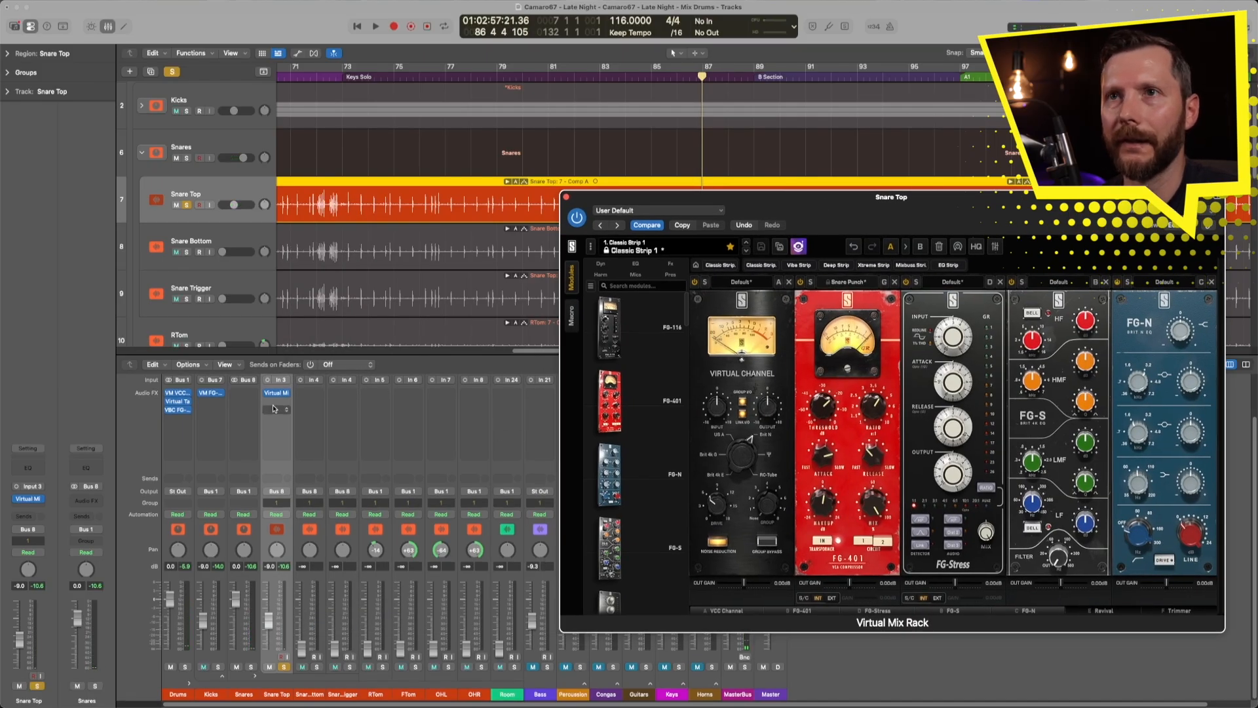
Add a Channel EQ to Snare Top and place its open window beside the Virtual Mix Rack
scroll(273, 407, "up", 3)
left_click(277, 384)
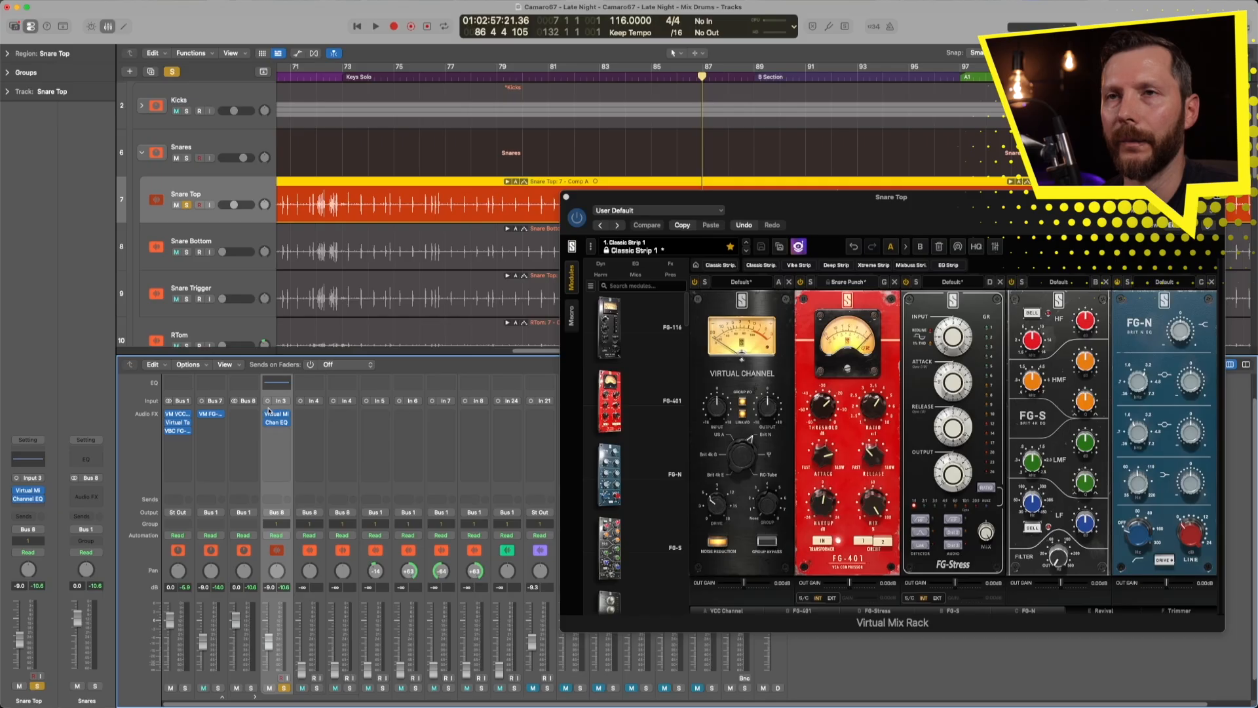
left_click(279, 423)
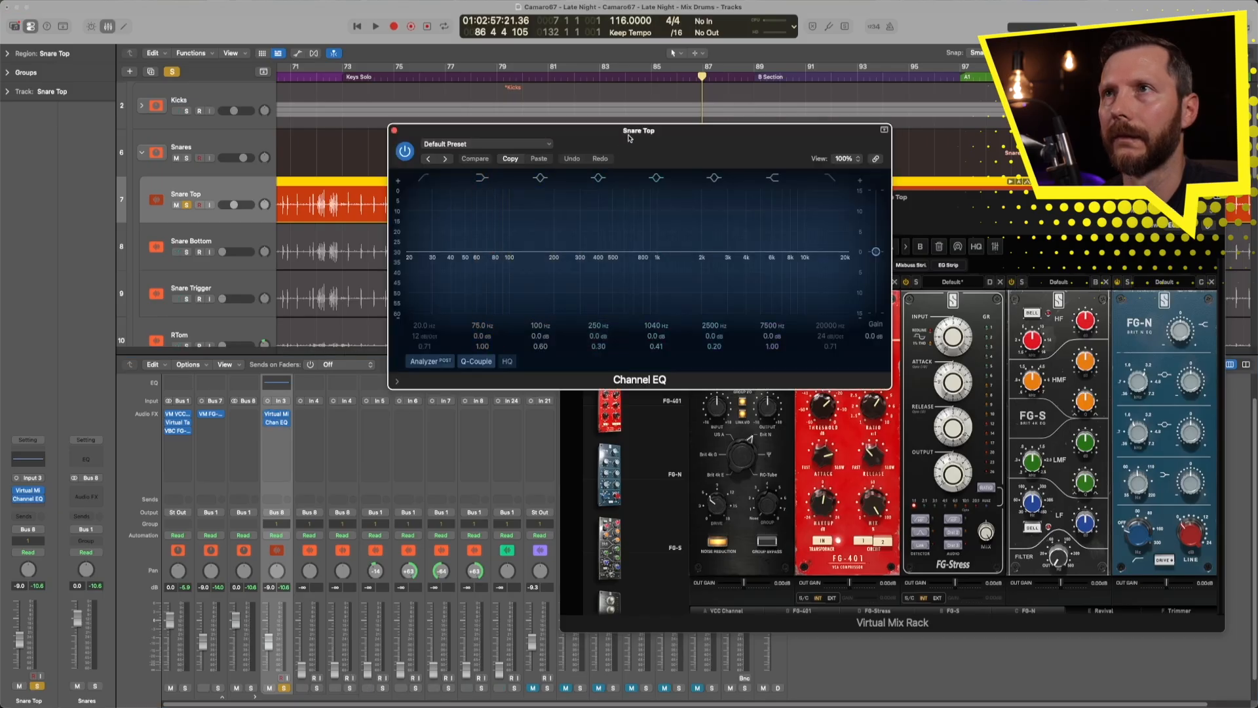
left_click_drag(628, 134, 284, 356)
scroll(414, 256, "down", 2)
scroll(403, 305, "up", 4)
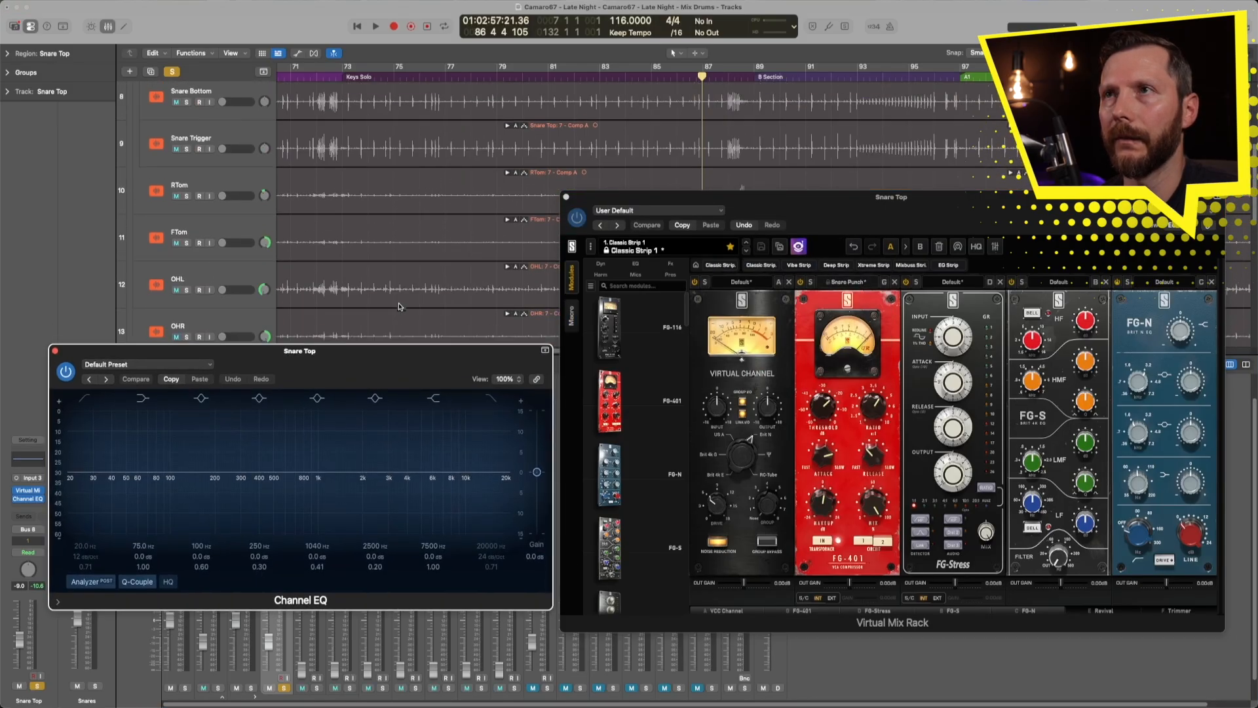
Enable the Channel EQ's low cut on Snare Top during playback and set it to 80 Hz at 18 dB/Oct
key("space")
left_click_drag(364, 351, 369, 326)
key("space")
key("space")
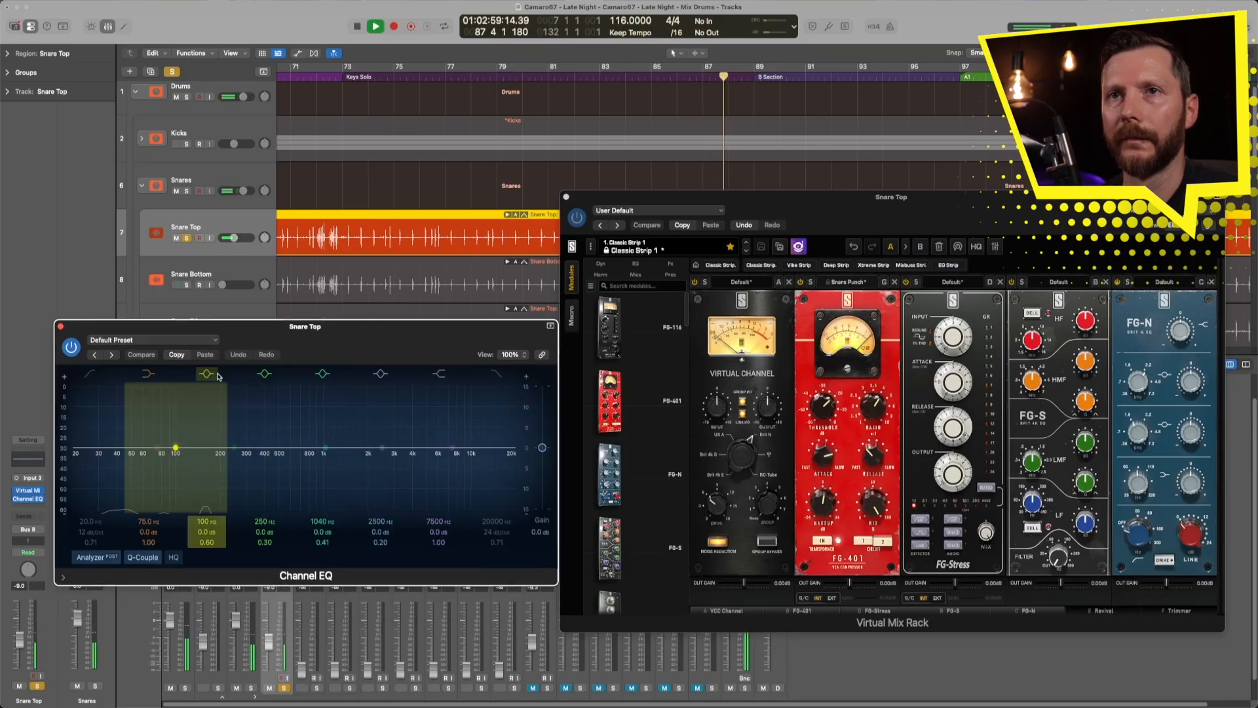
left_click(96, 376)
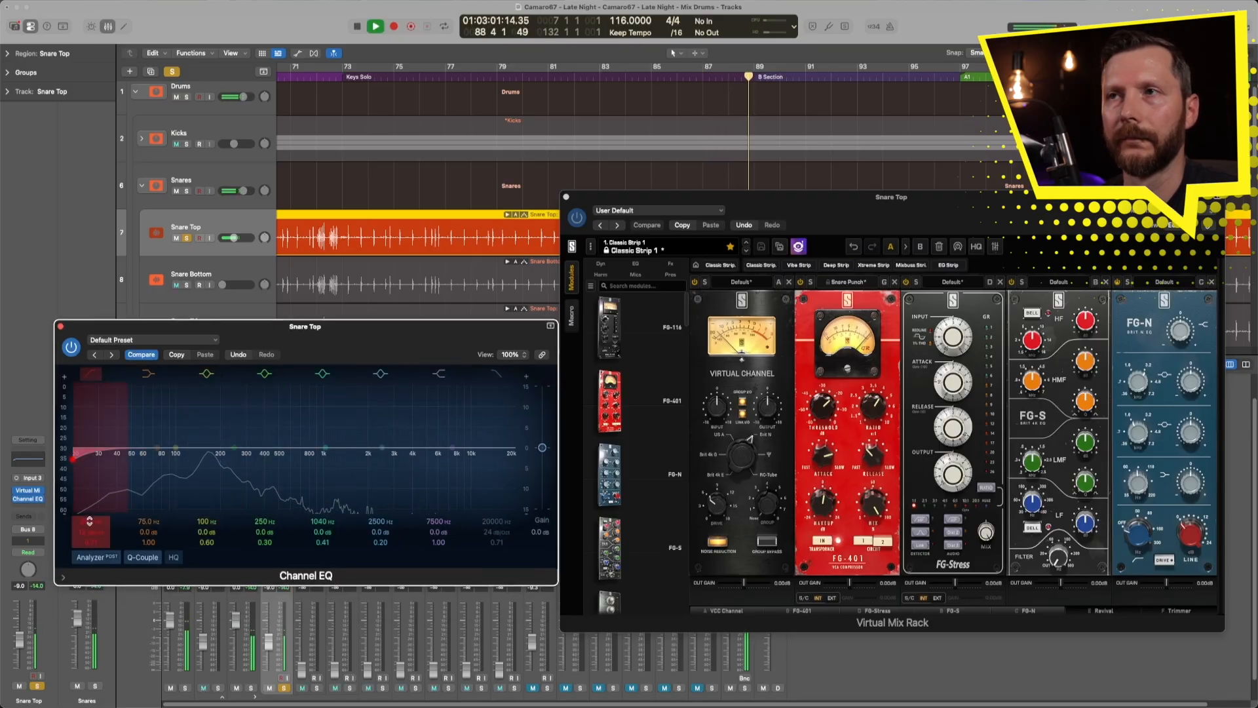
left_click_drag(91, 522, 90, 487)
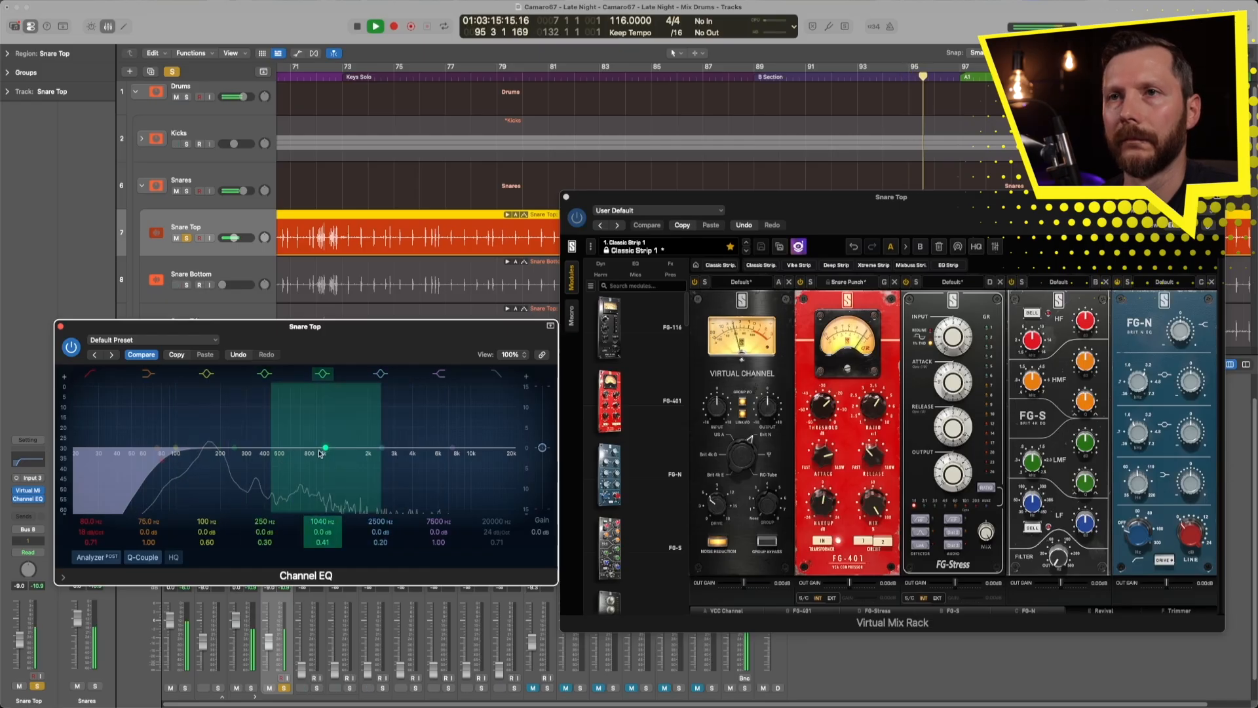
Shift the Channel EQ's 1040 Hz band to 785 Hz at +0.1 dB with Q 0.67, audition the snare and stop playback
mouse_move(327, 452)
left_mouse_down()
mouse_move(390, 422)
mouse_move(281, 407)
mouse_move(328, 413)
mouse_move(333, 446)
left_mouse_up()
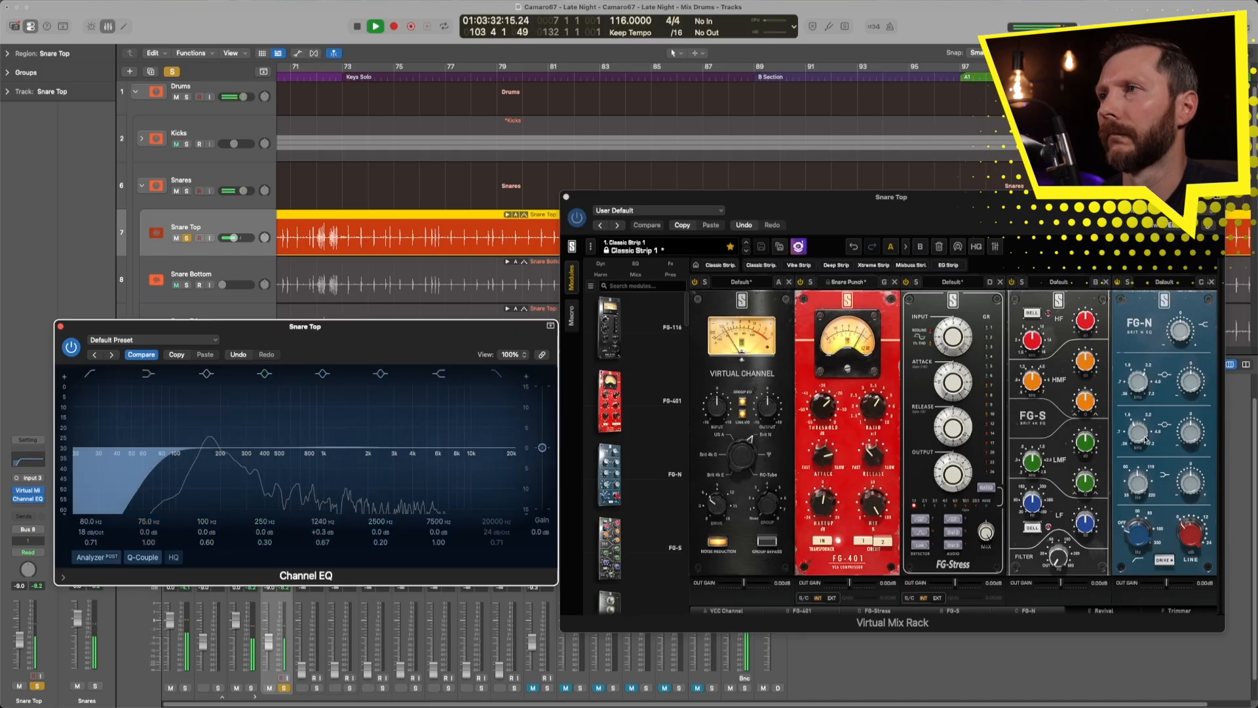
scroll(1140, 466, "right", 3)
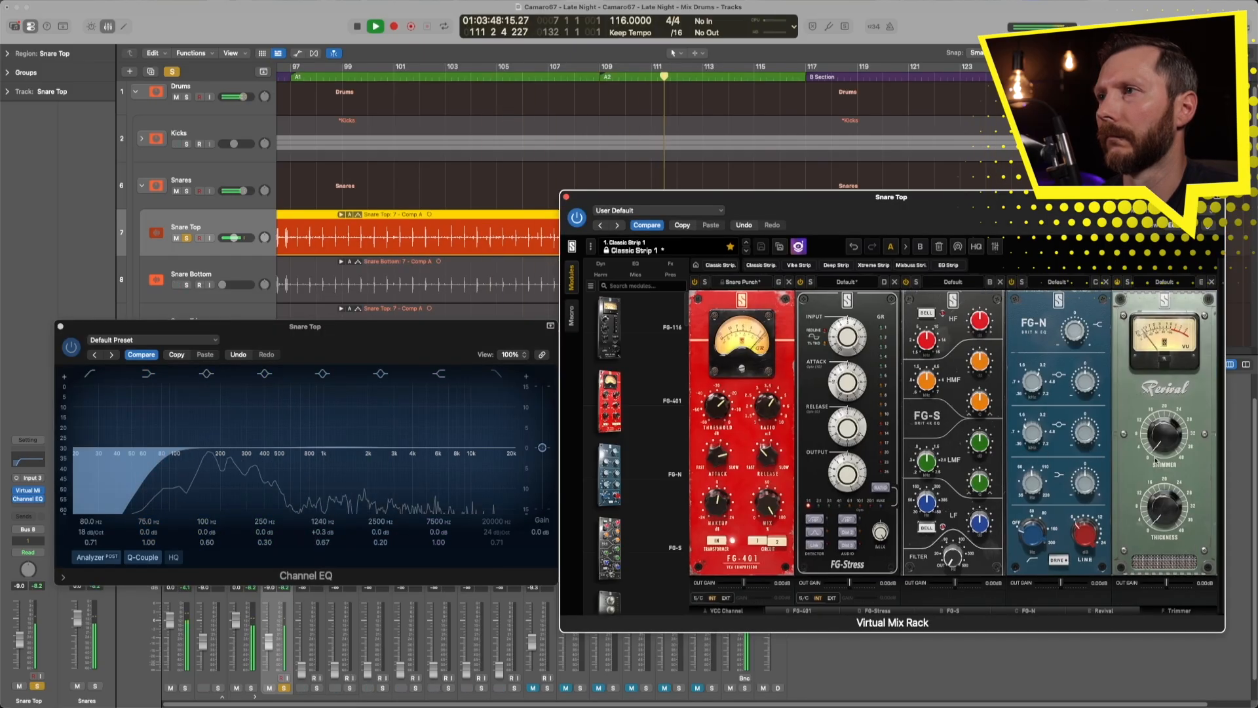
left_click_drag(338, 447, 308, 448)
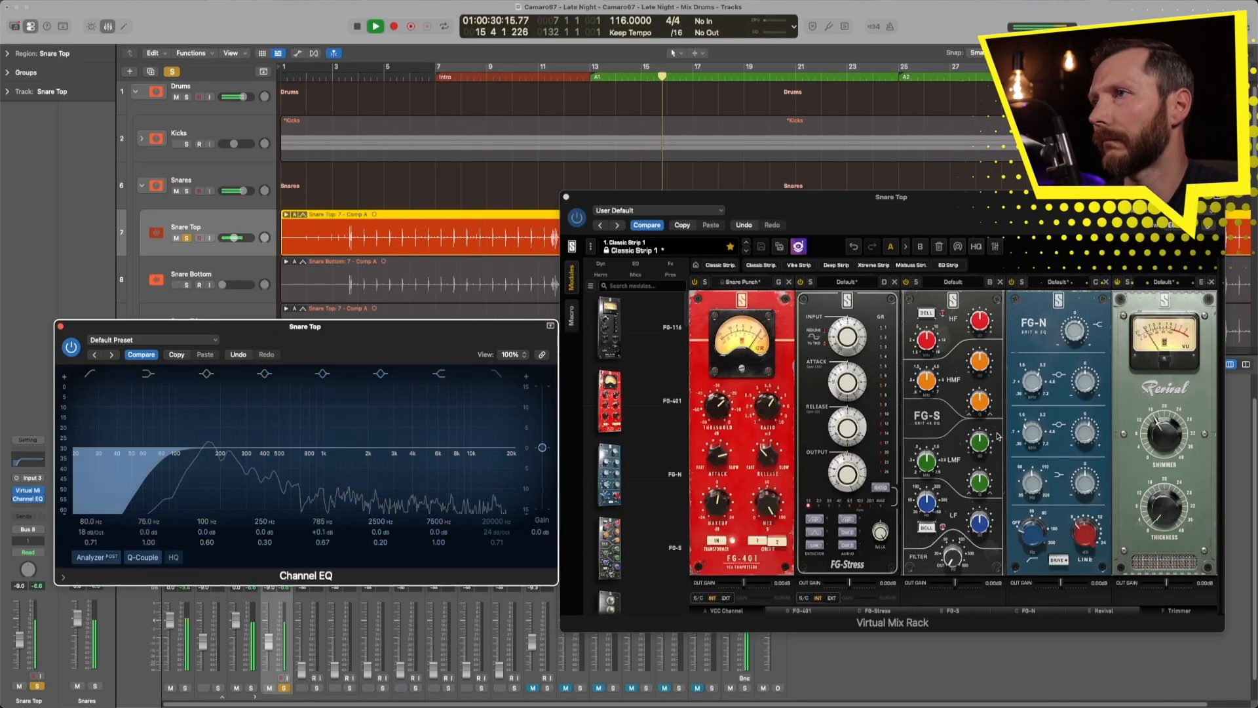
left_click(1000, 434)
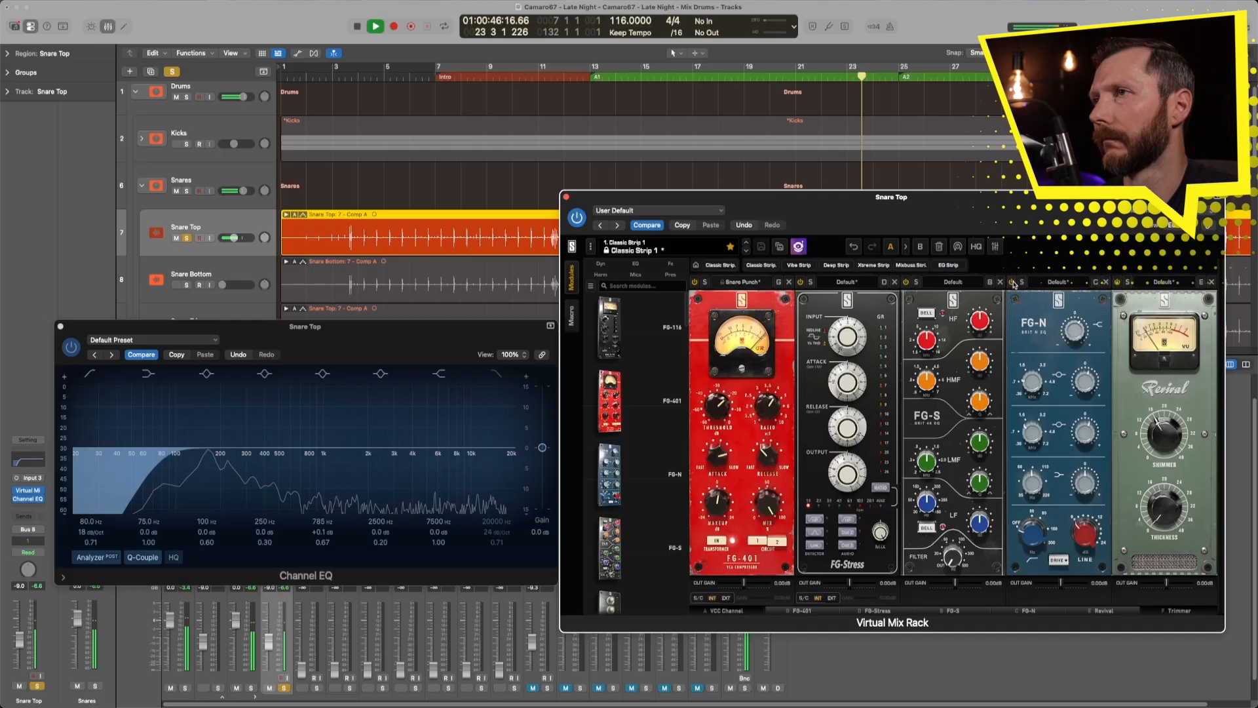
key("space")
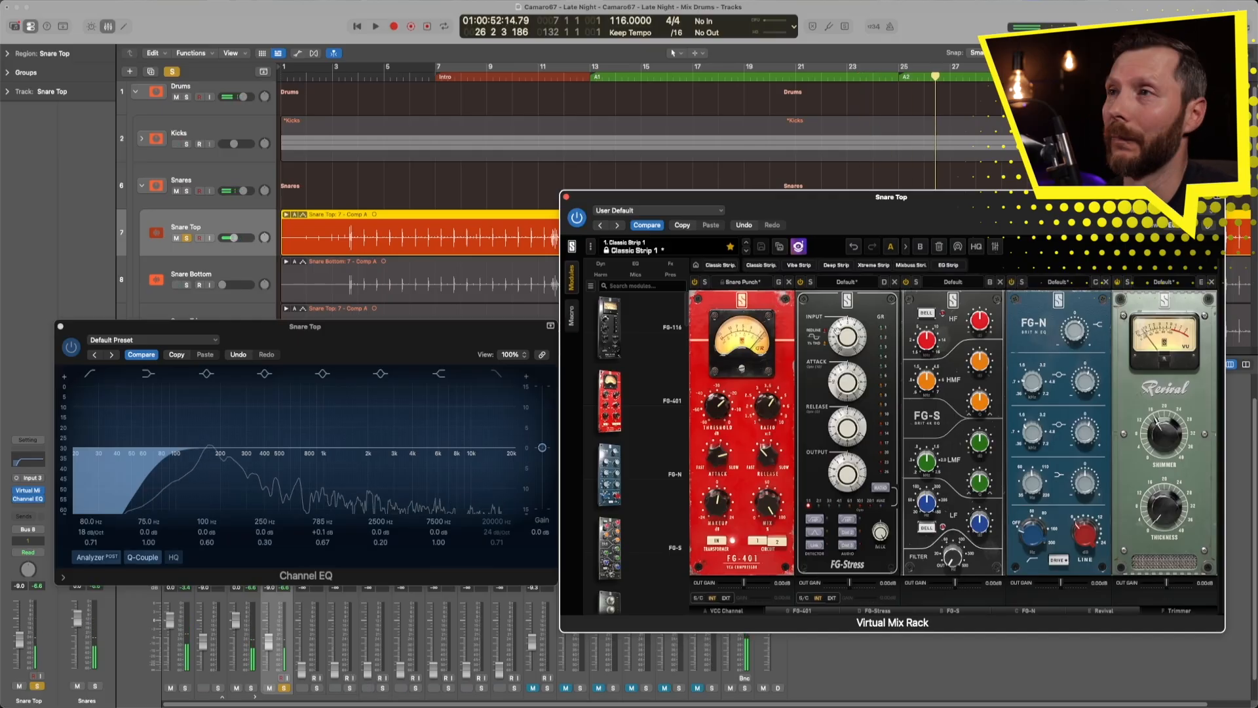
Compare Snare Top with the Channel EQ bypassed and engaged during playback, and close the EQ window
left_click_drag(1004, 217, 968, 205)
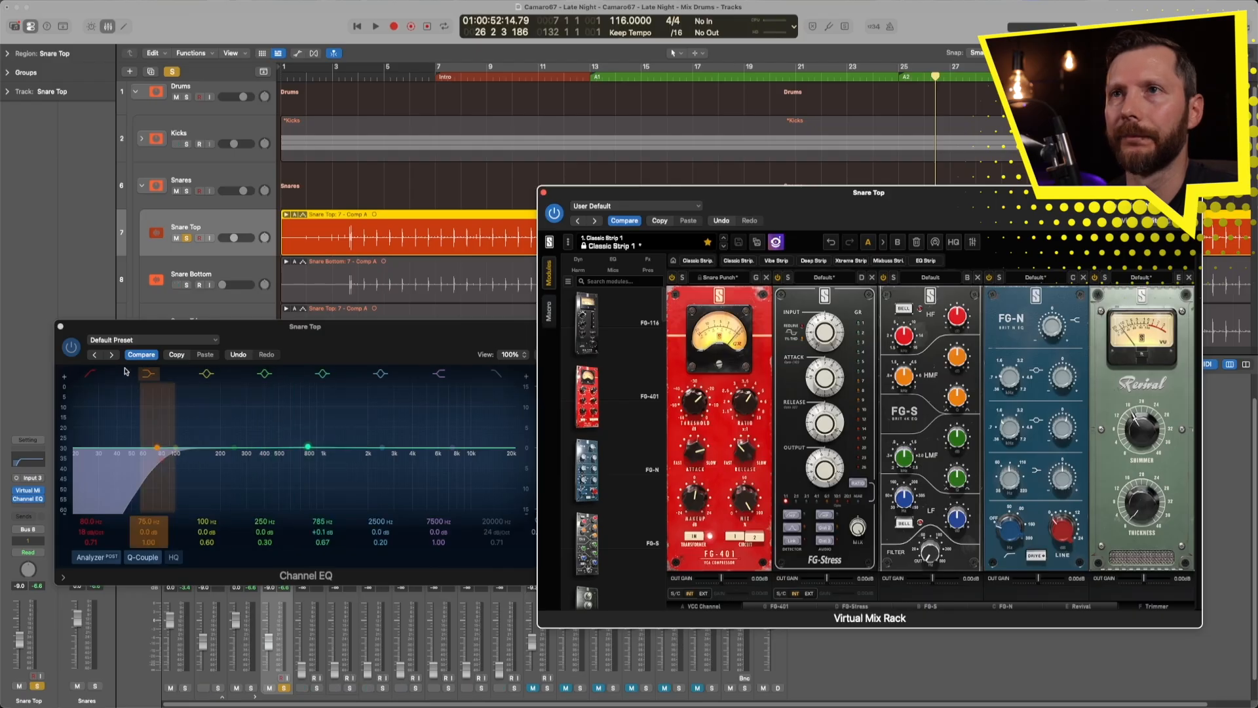
key("space")
left_click(74, 352)
left_click(72, 349)
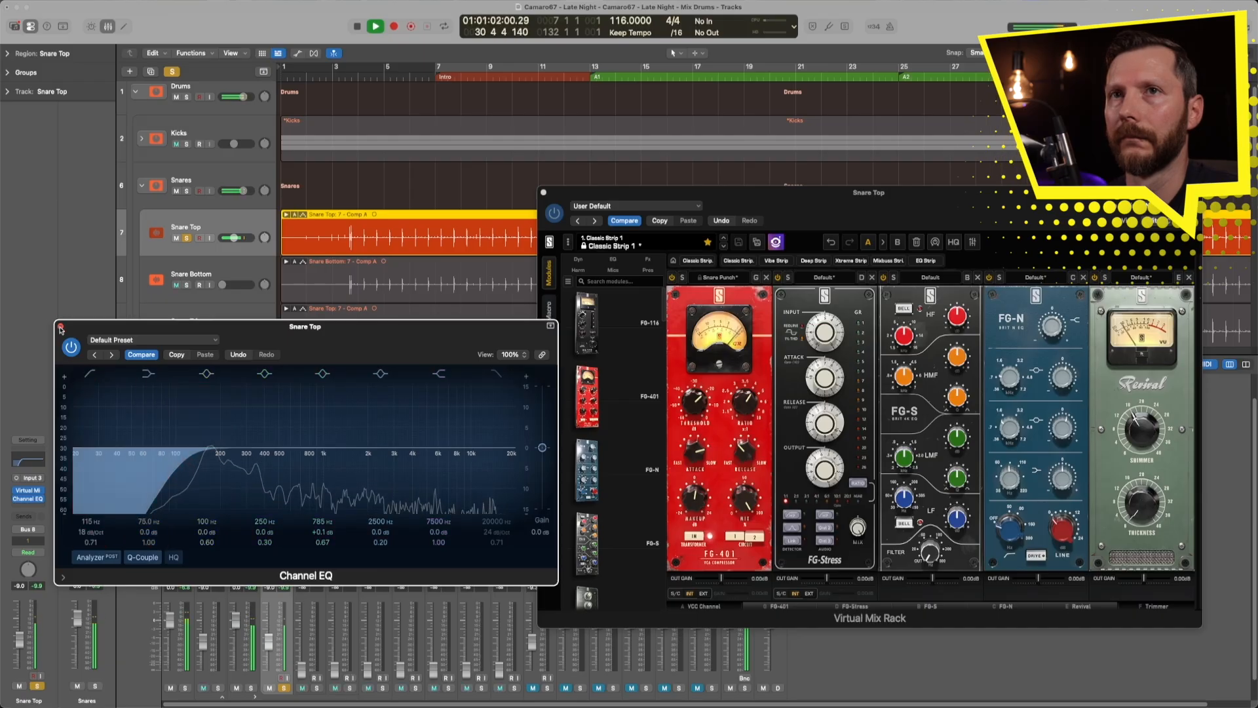
key("super+w")
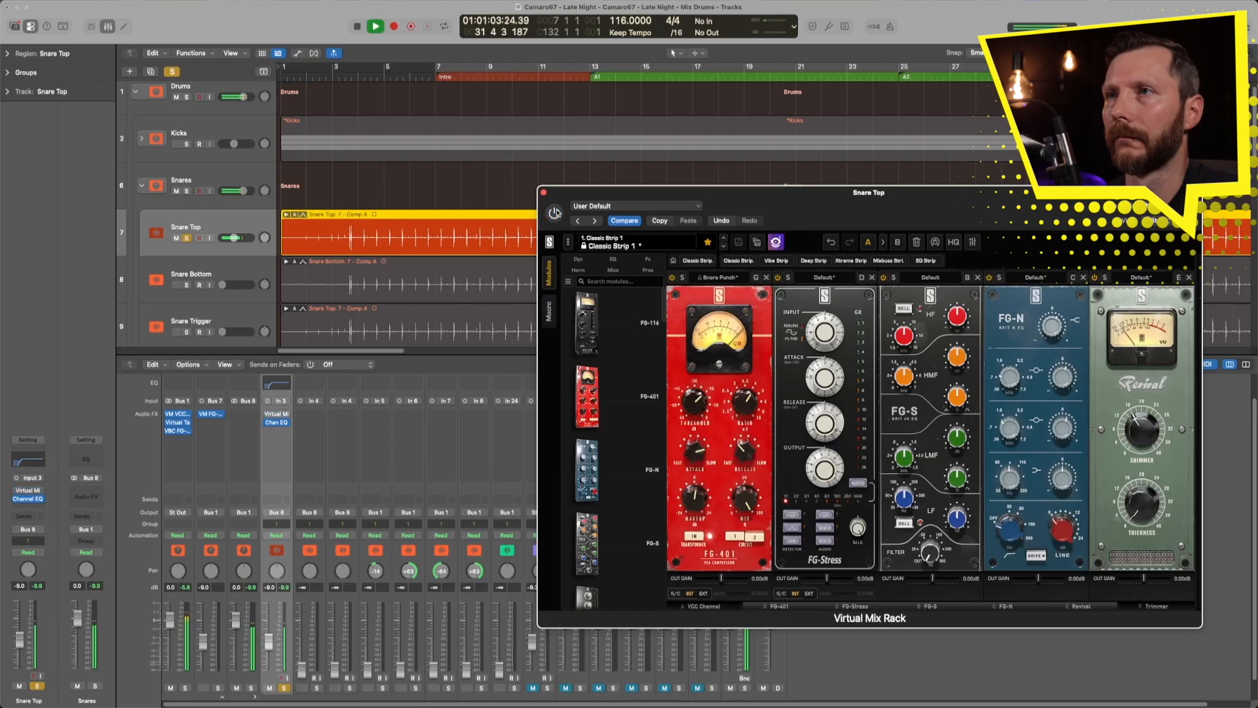
Compare Snare Top with the Virtual Mix Rack bypassed and engaged, stop playback and close the rack window
left_click(555, 213)
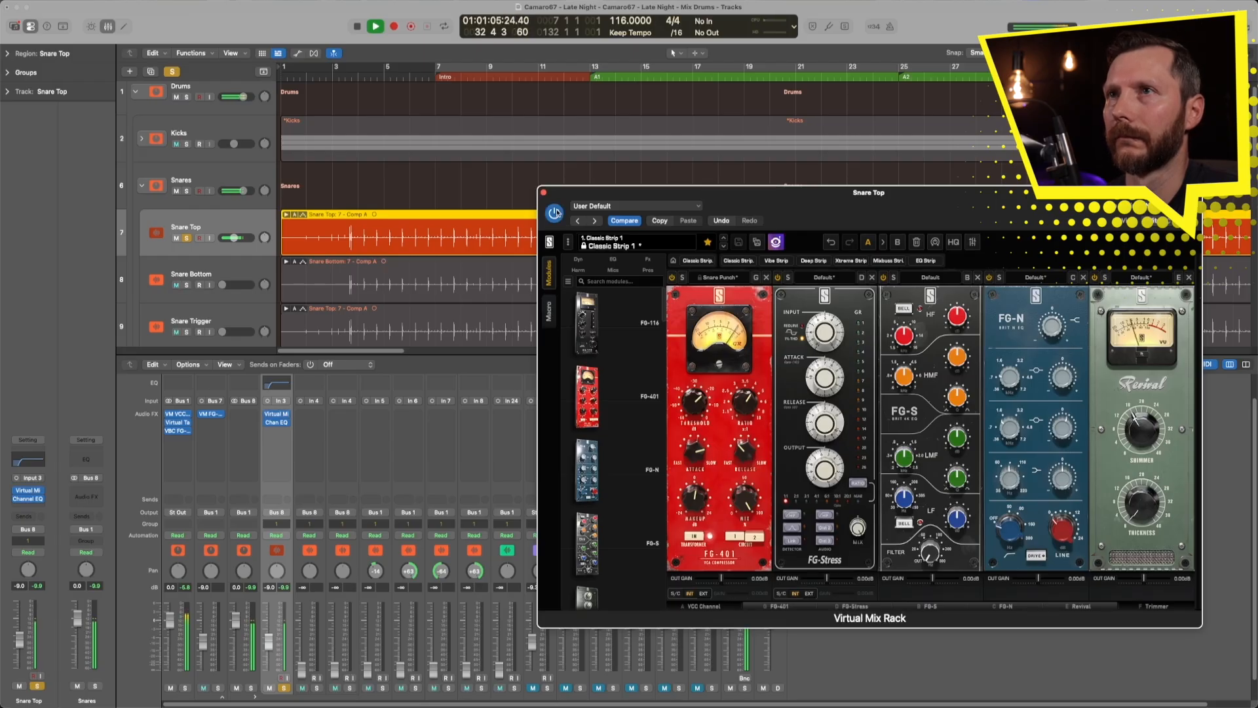
key("space")
left_click(544, 193)
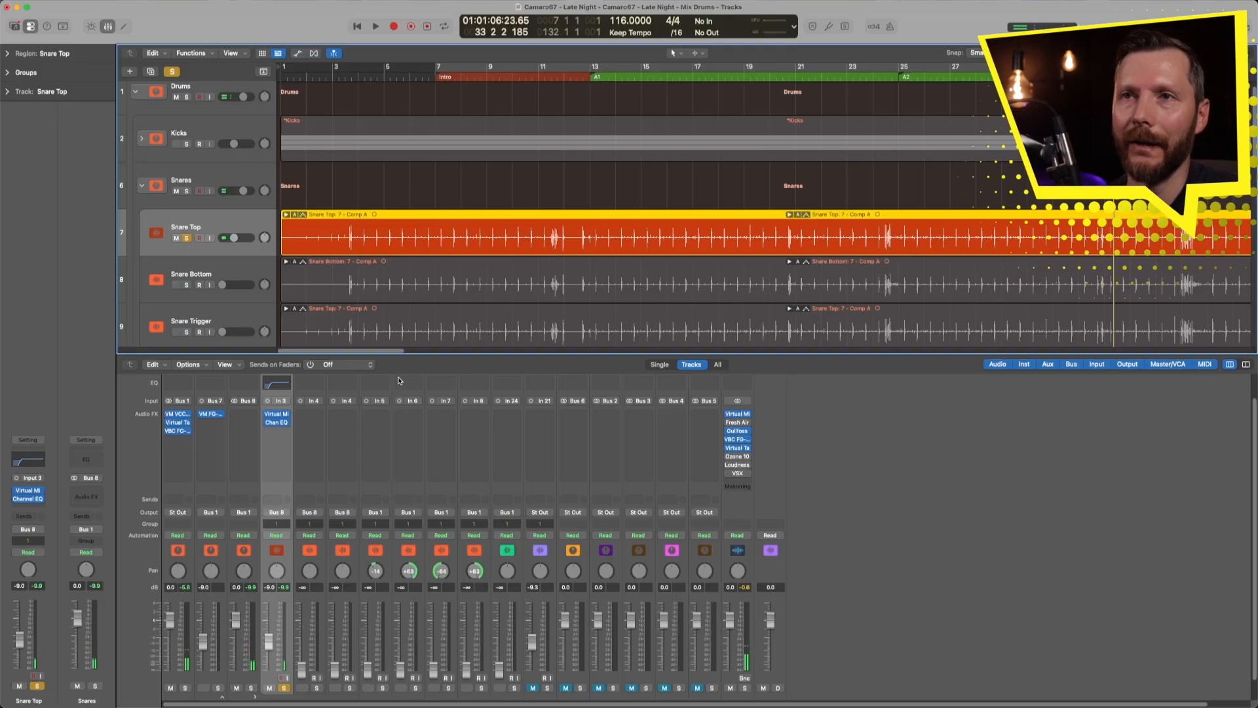
Switch the solo from Snare Top to the Snares bus, start playback and raise the Snare Bottom fader to -10.0 dB
scroll(316, 576, "down", 1)
scroll(315, 577, "down", 2)
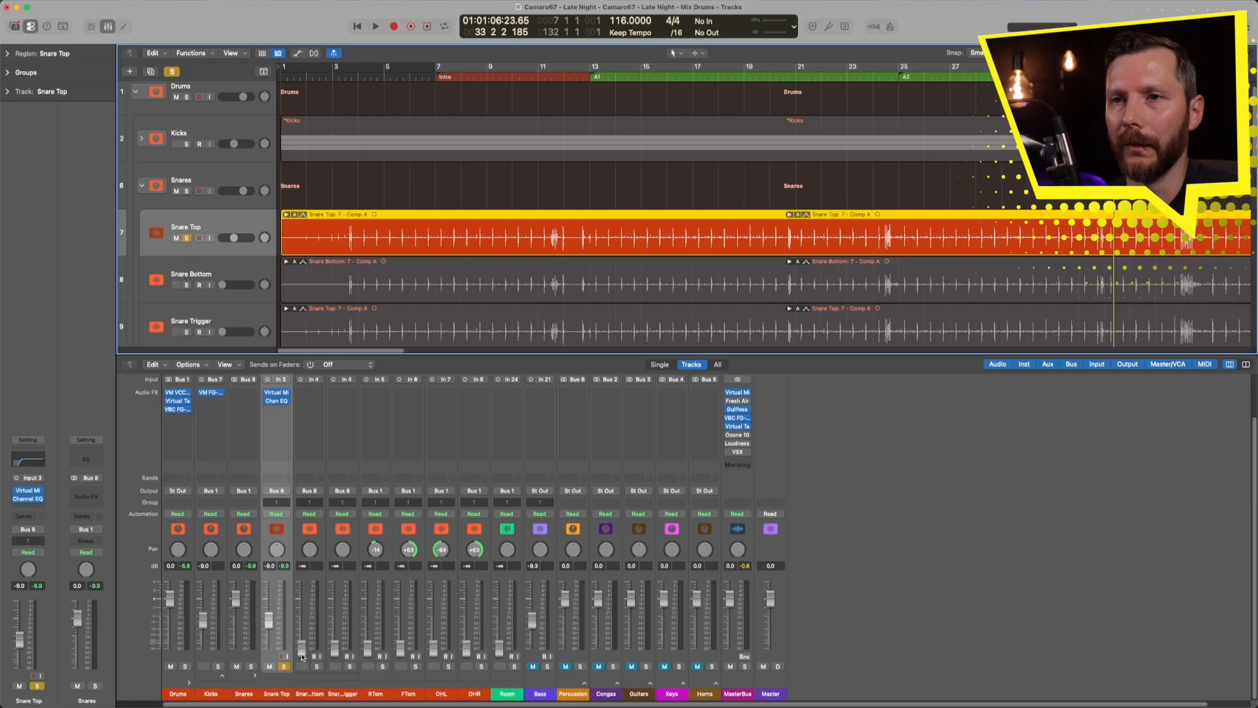
left_click(251, 666)
left_click(284, 667)
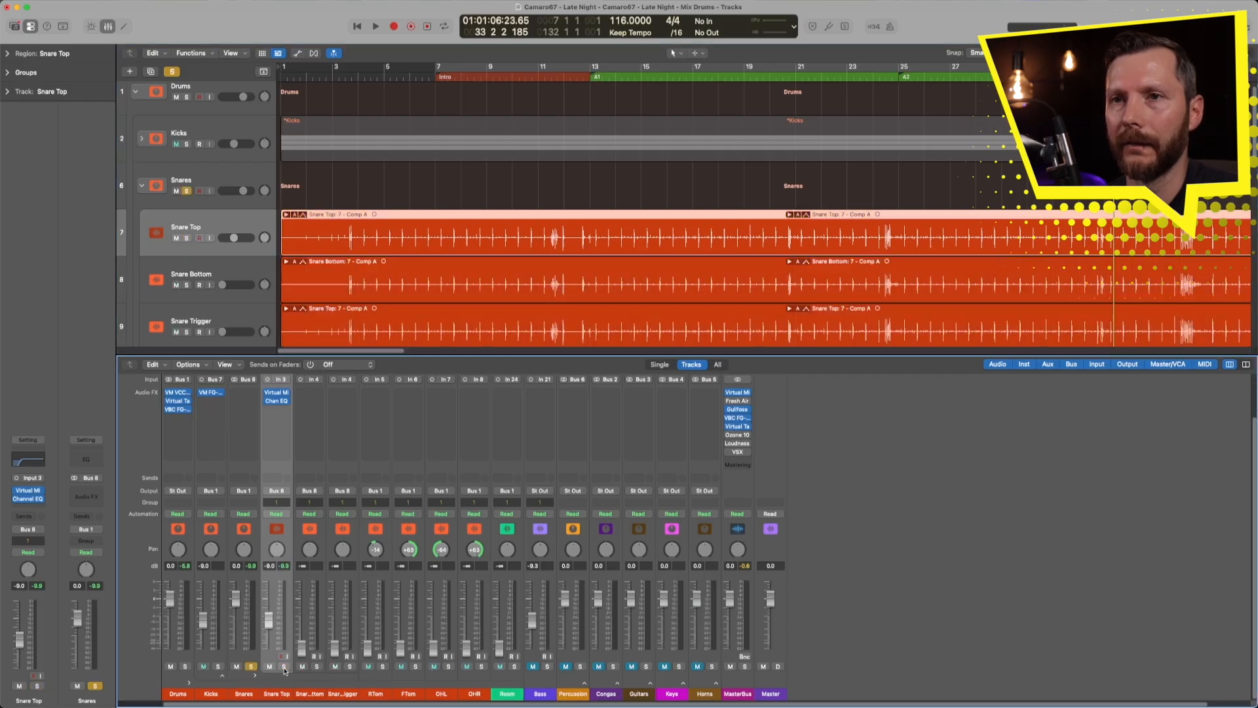
key("space")
left_click_drag(303, 652, 302, 622)
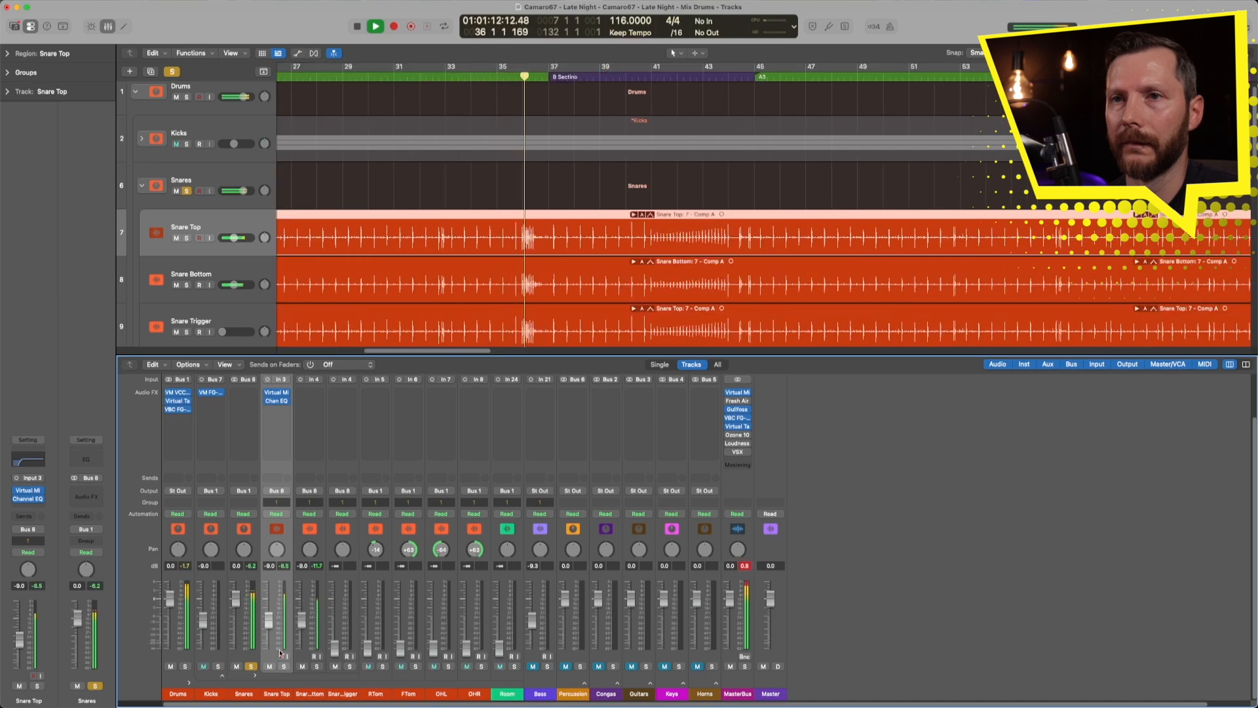
Solo and select the Snare Bottom channel, and play it back on its own
left_click(316, 666)
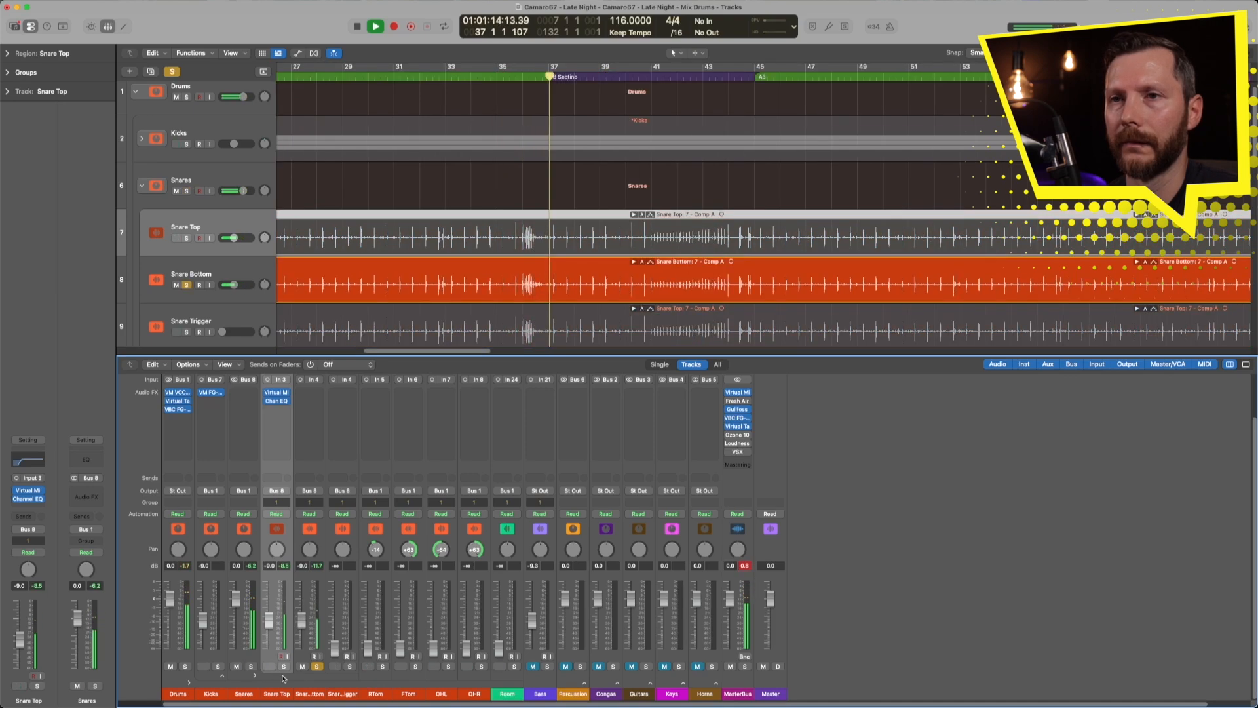
left_click(319, 677)
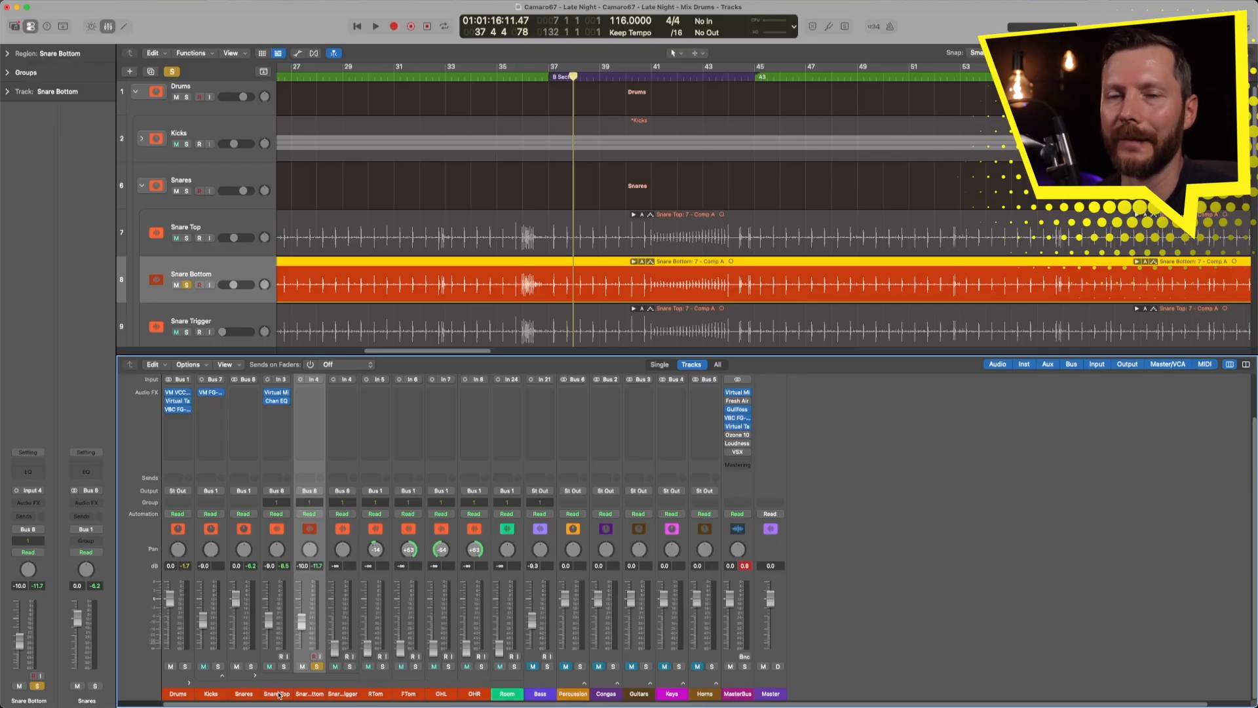
key("space")
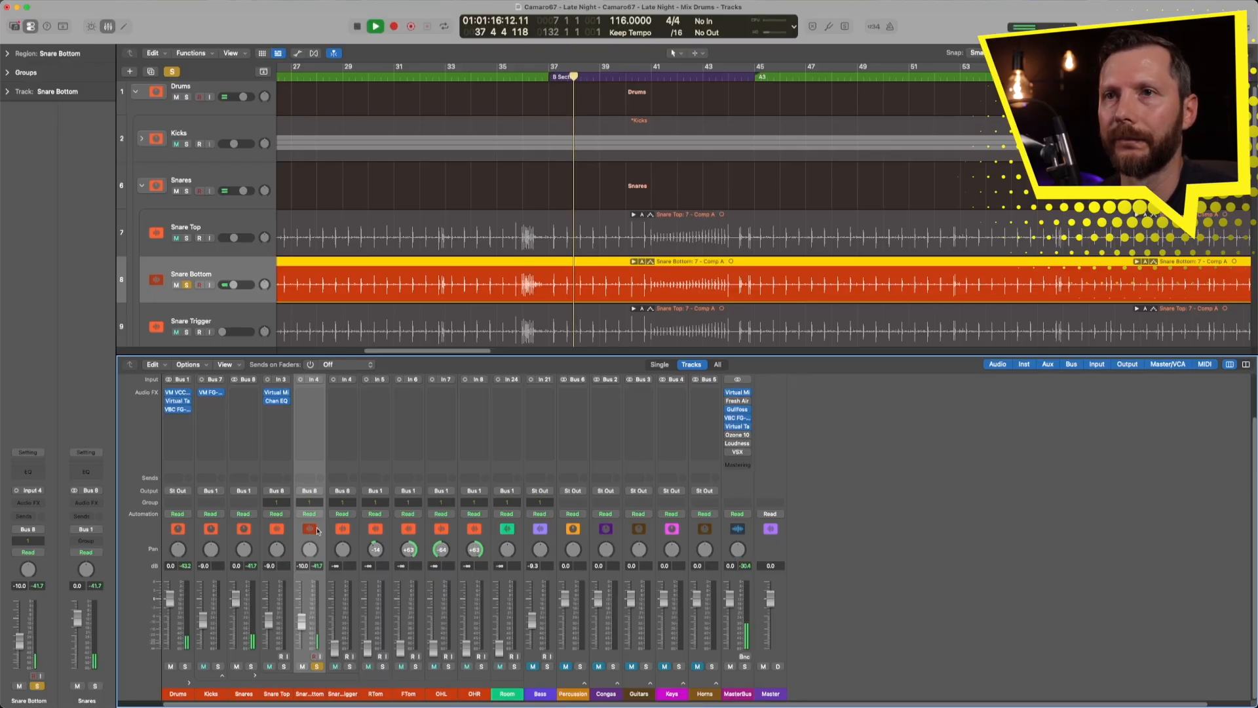
Insert Virtual Mix Rack on Snare Bottom and remove the FG-401 and FG-Stress modules from its Classic Strip 1 chain
left_click(310, 396)
left_click(417, 434)
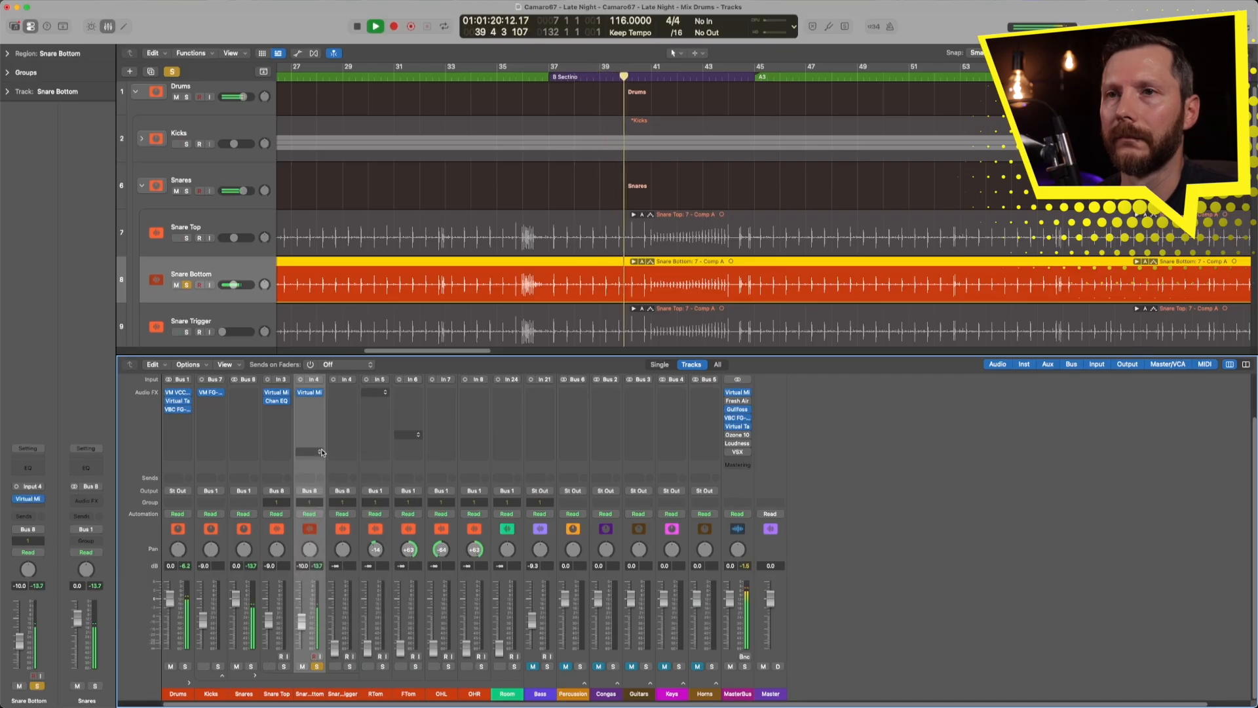
left_click(309, 392)
left_click_drag(752, 157, 790, 207)
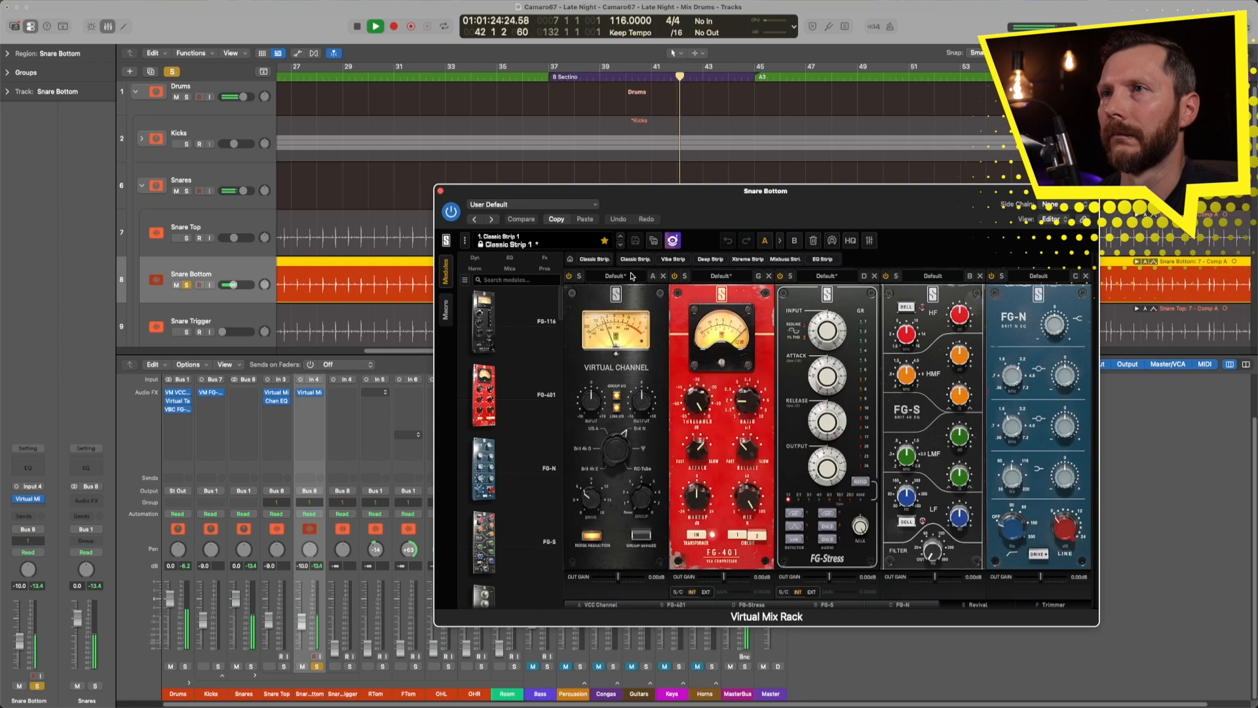
left_click(770, 276)
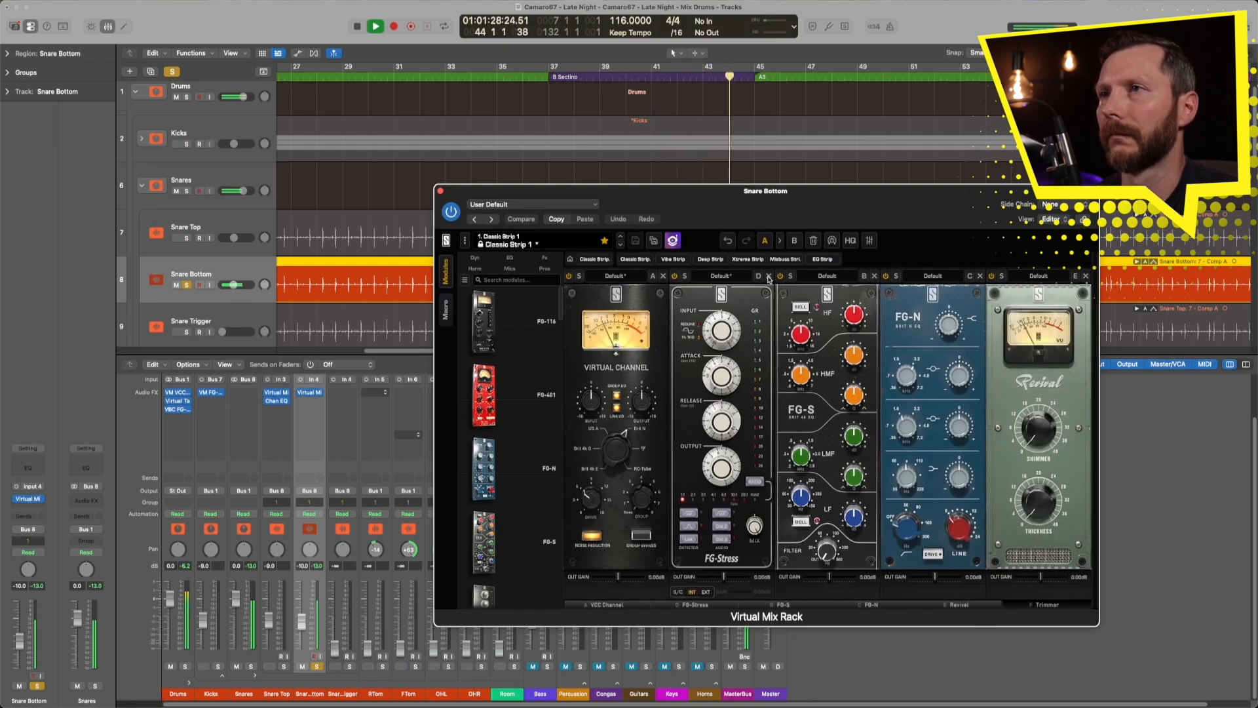
left_click(769, 276)
Add a Channel EQ to Snare Bottom and cut 15.3 dB at 306 Hz with Q 4.00
scroll(318, 386, "up", 3)
left_click(310, 409)
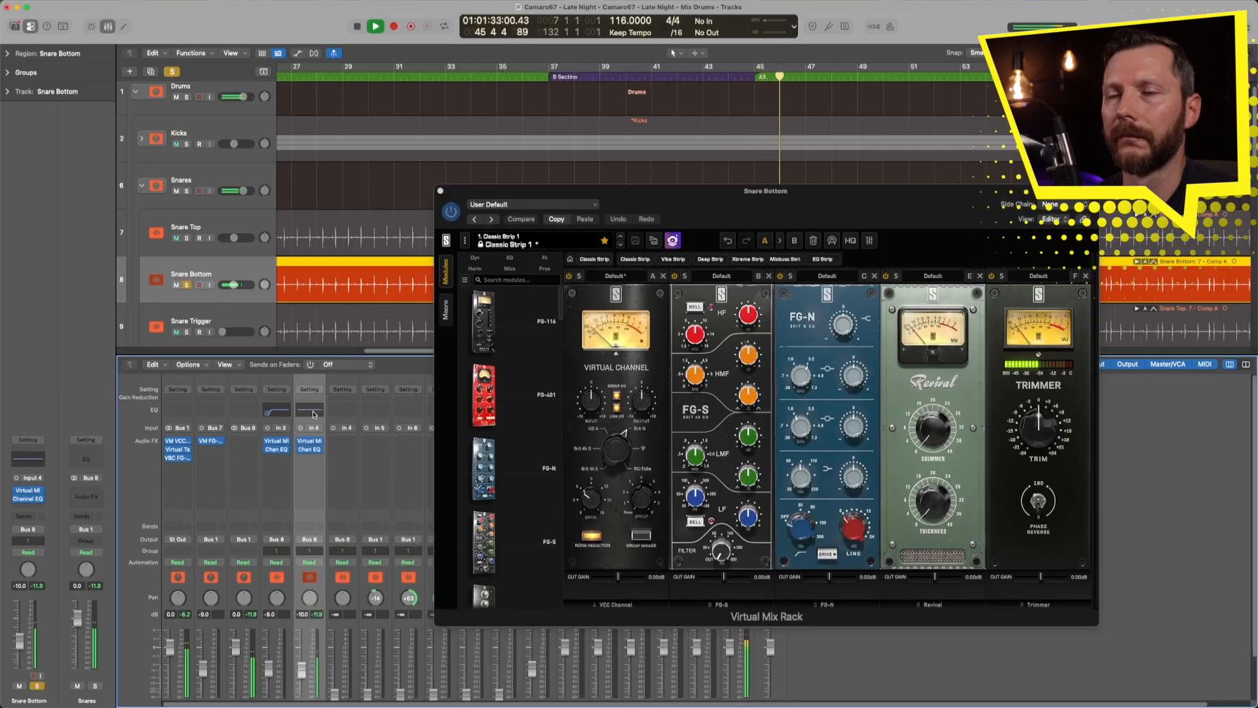
left_click(310, 410)
left_click_drag(668, 135, 445, 292)
left_click_drag(438, 412, 363, 473)
Compare Snare Bottom with the Channel EQ bypassed and engaged, and enable its low cut at 116 Hz with 18 dB/Oct
left_click(186, 311)
left_click(186, 312)
left_click(206, 338)
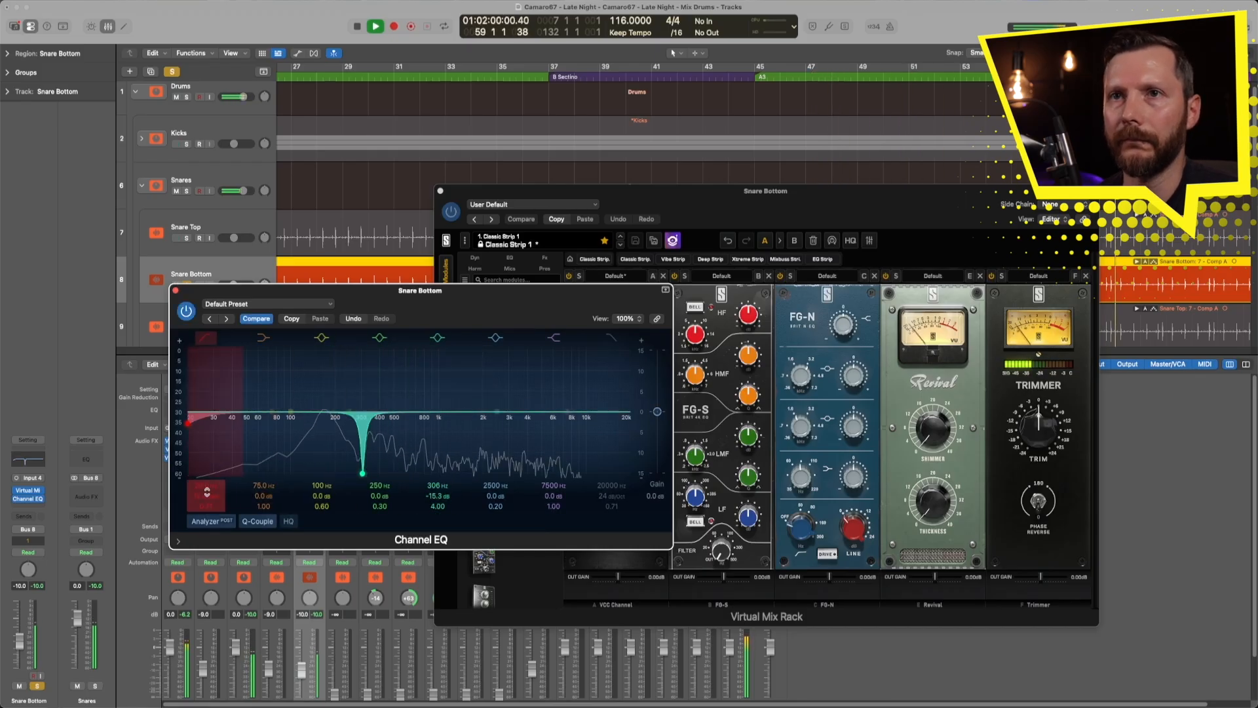
left_click_drag(207, 489, 207, 488)
left_click_drag(207, 489, 207, 486)
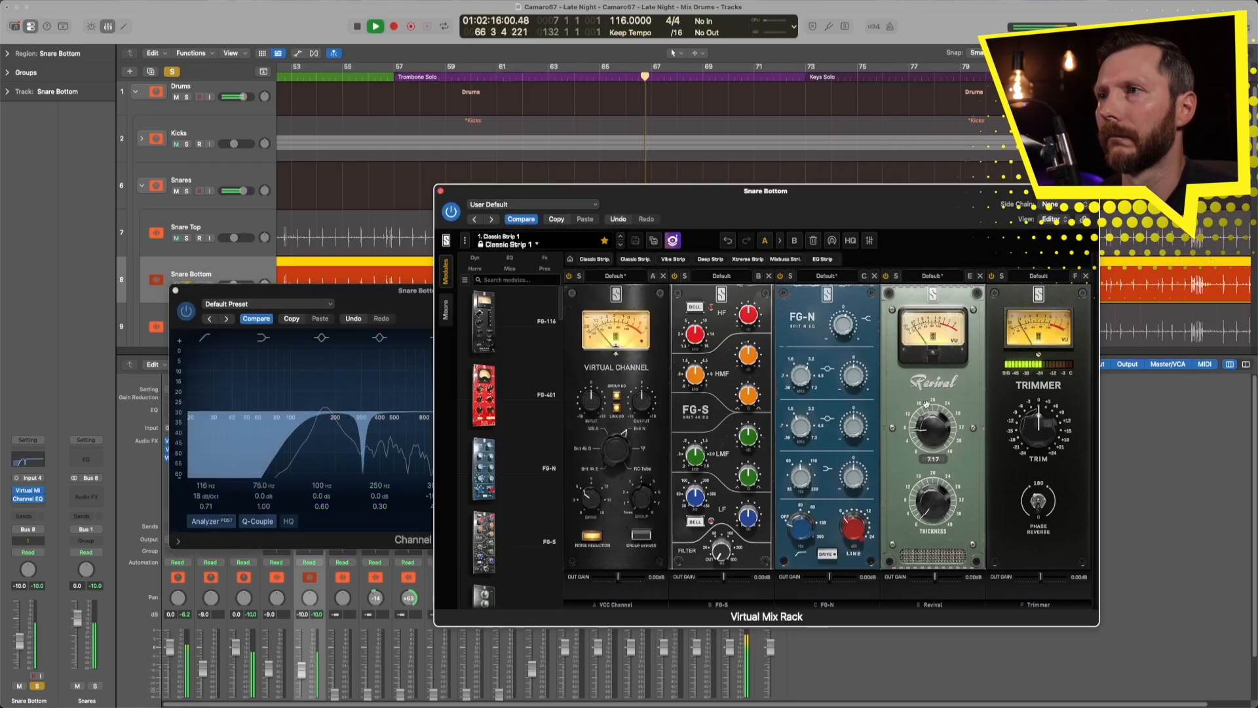
Move the Channel EQ's 2500 Hz band to 1250 Hz at +0.2 dB and sweep it towards higher frequencies during playback
left_click_drag(447, 385, 462, 386)
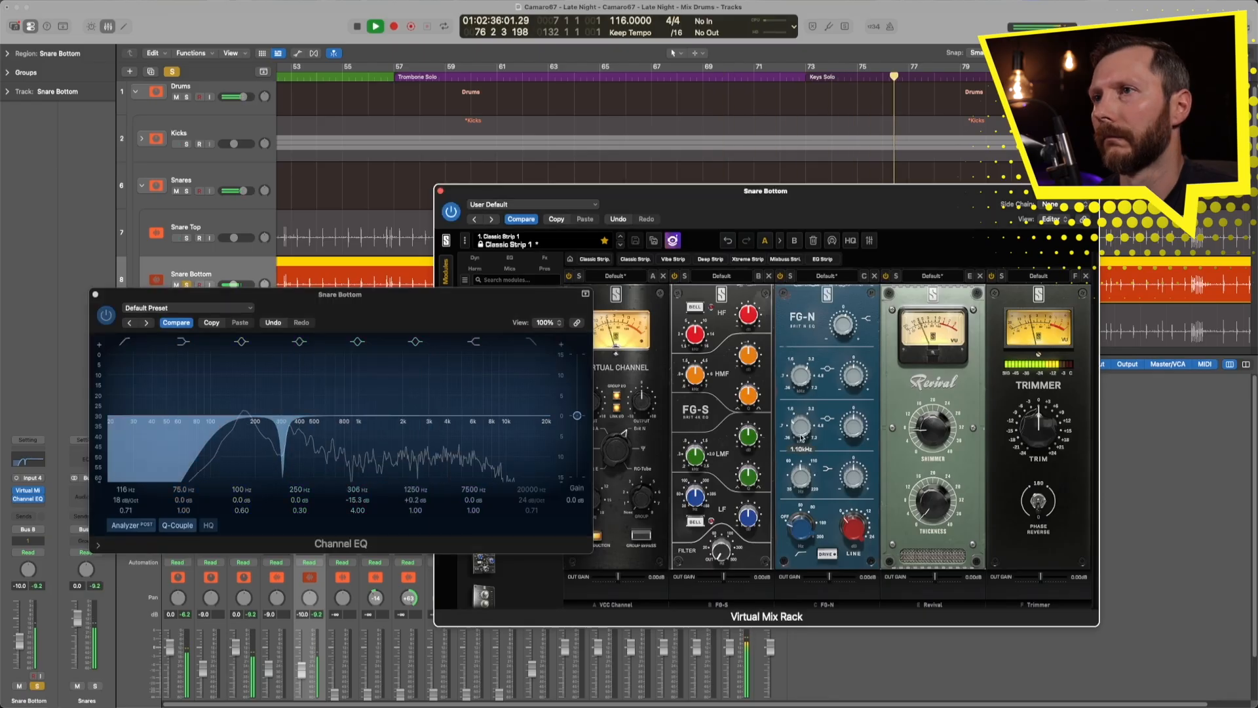
left_click_drag(373, 415, 458, 425)
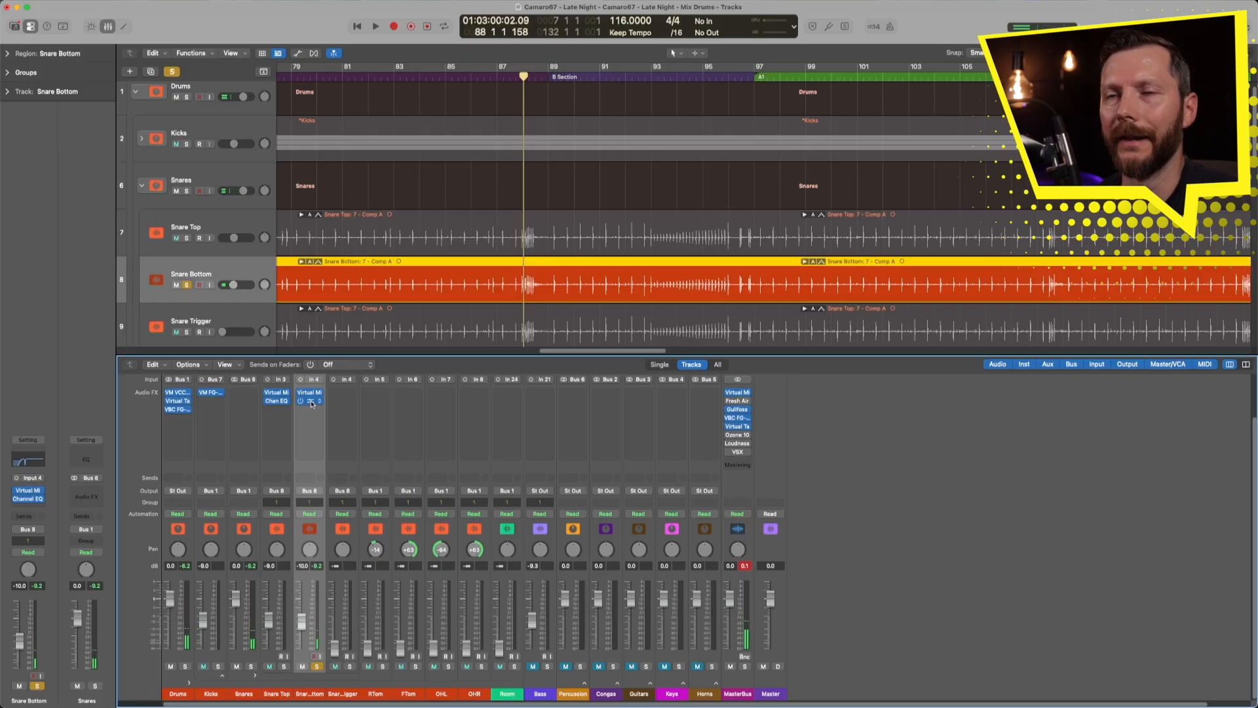
Review the Channel EQ on Snare Bottom, close it and unsolo the track
left_click(312, 403)
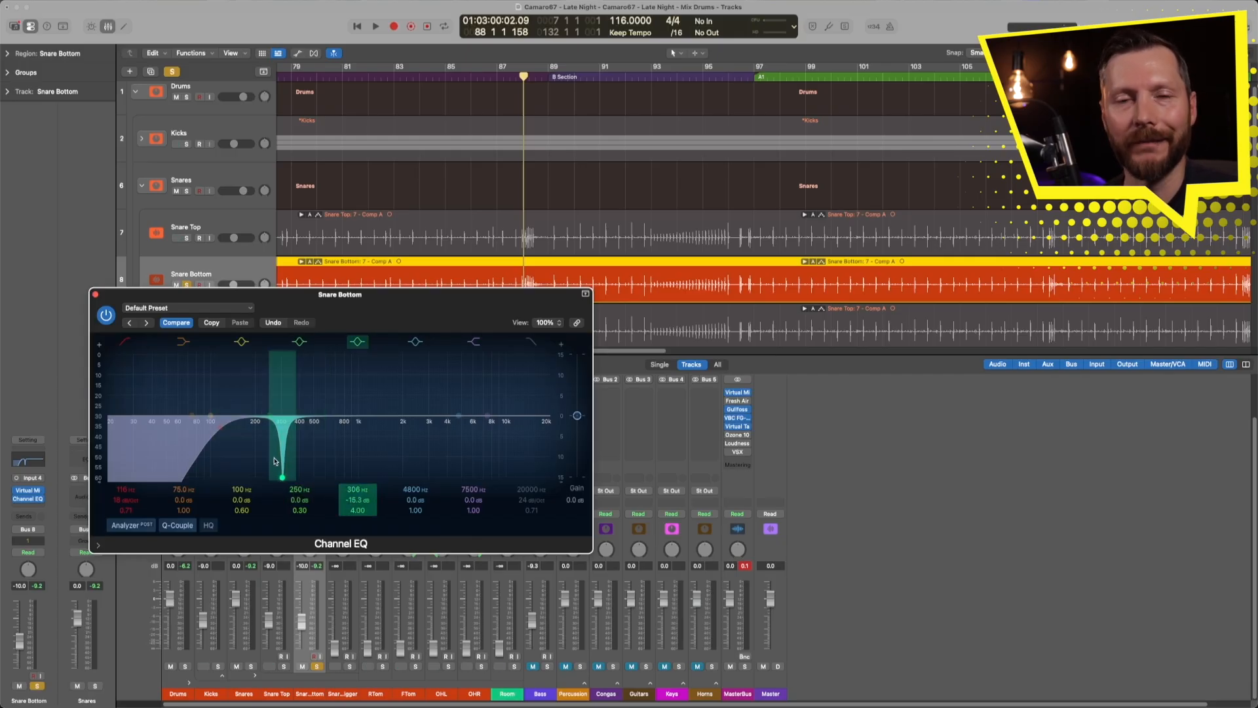
left_click(95, 296)
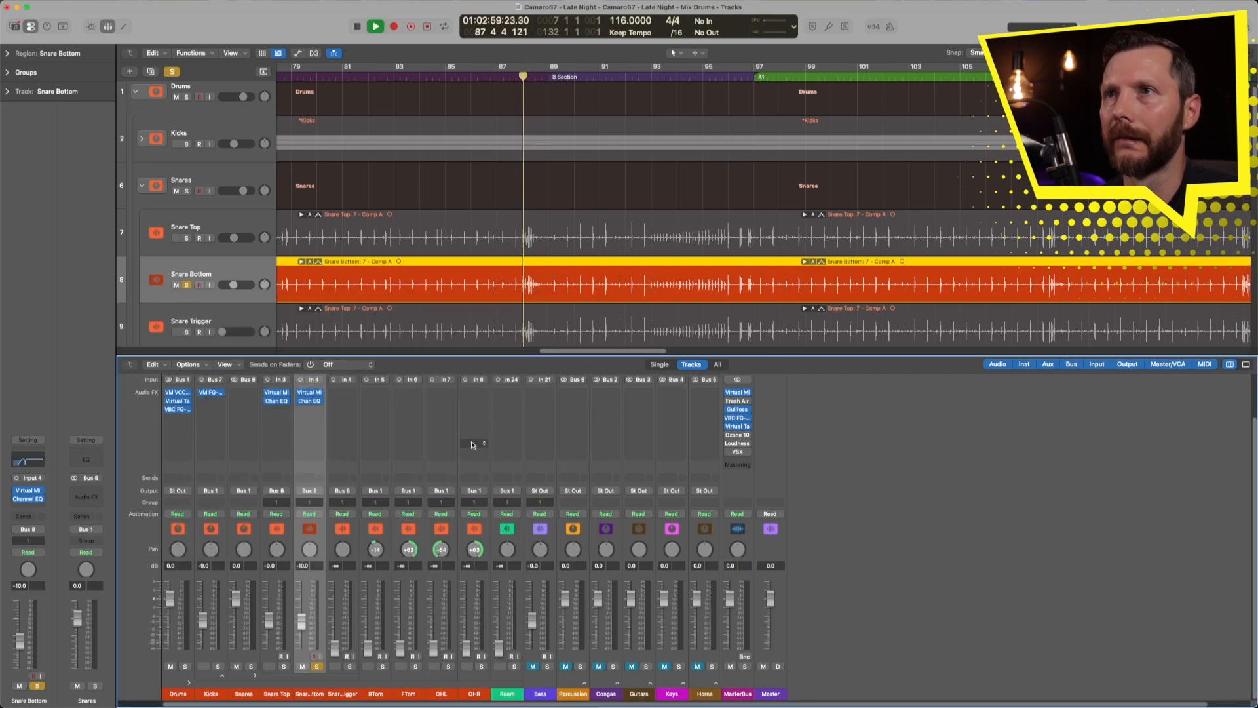
left_click(186, 285)
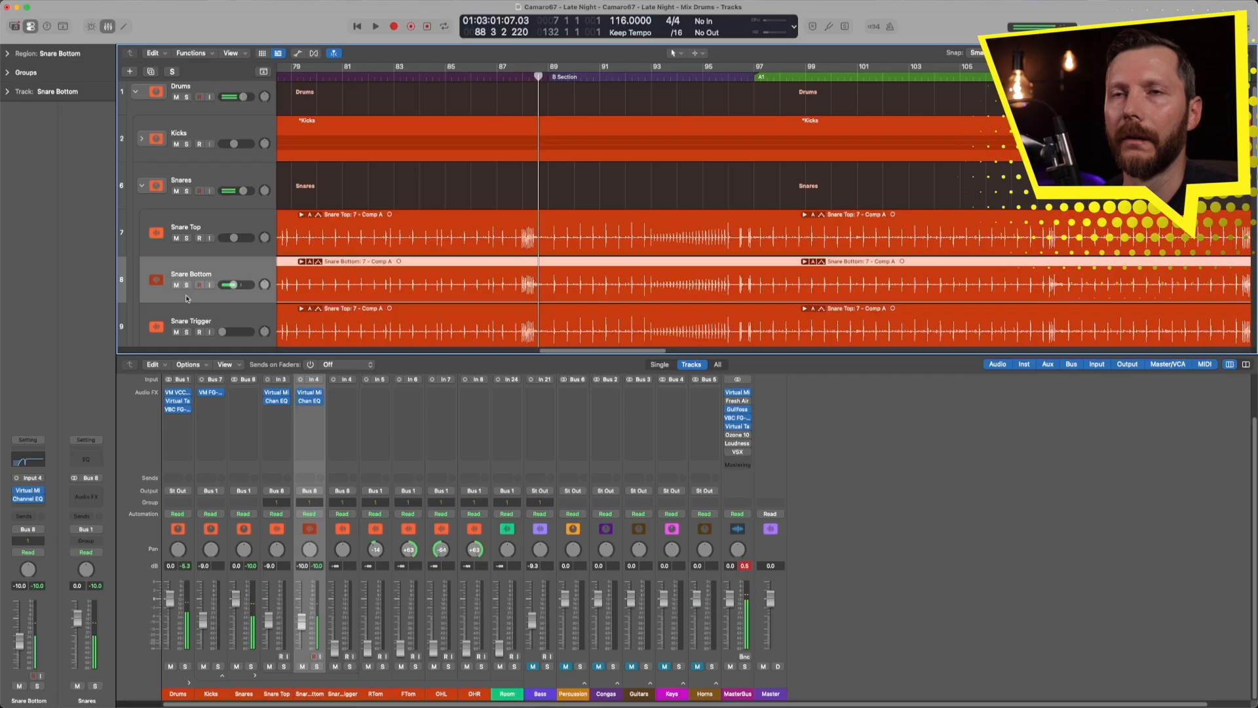
Insert a mono Trigger 2 plug-in on the Snare Trigger track
left_click(203, 337)
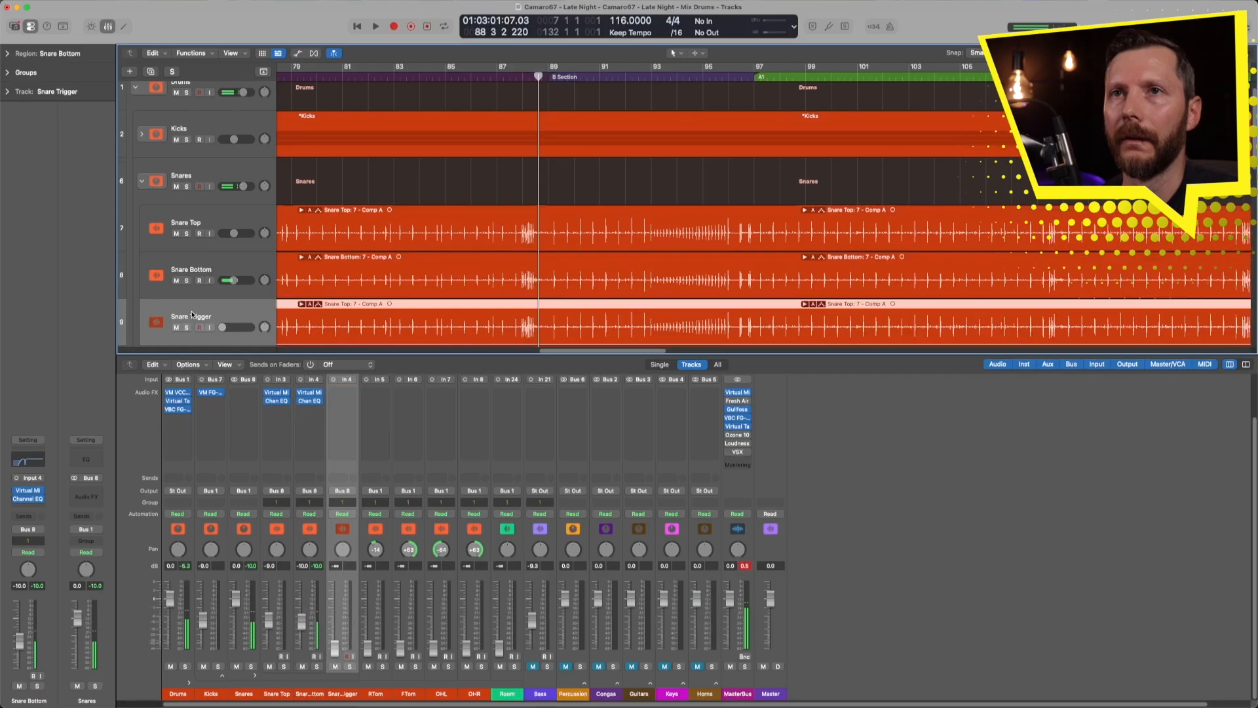
left_click(343, 393)
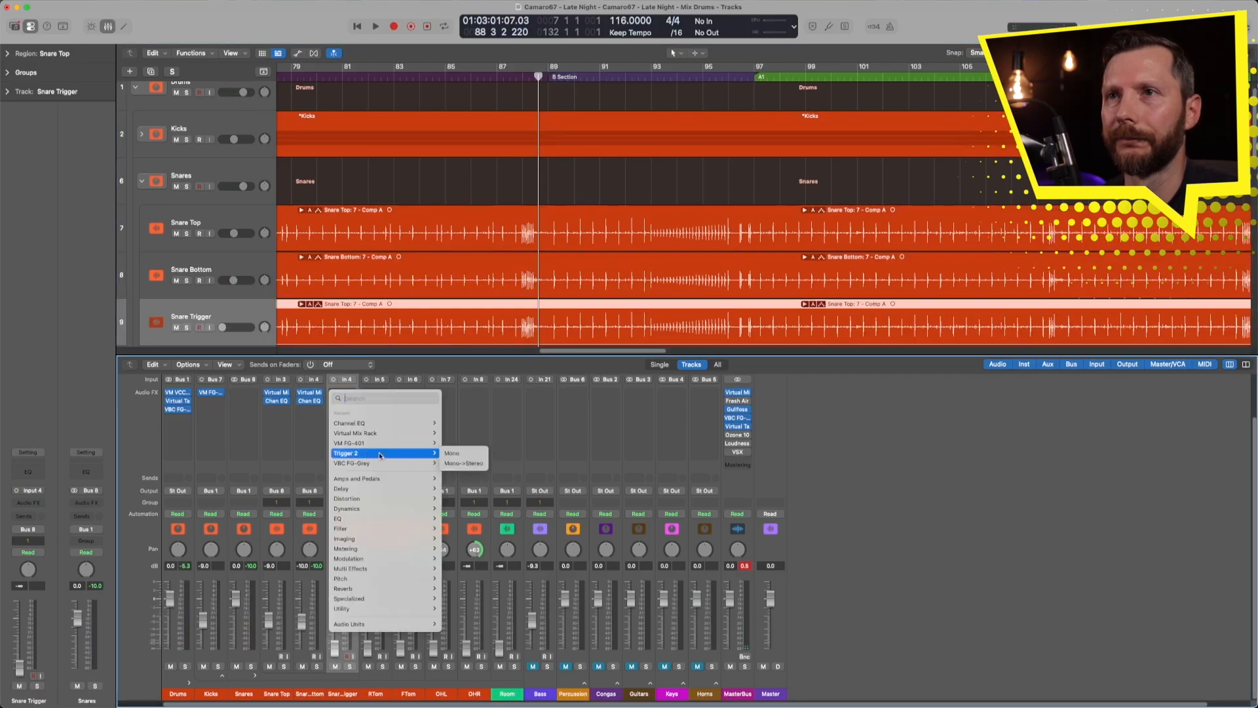
left_click(452, 453)
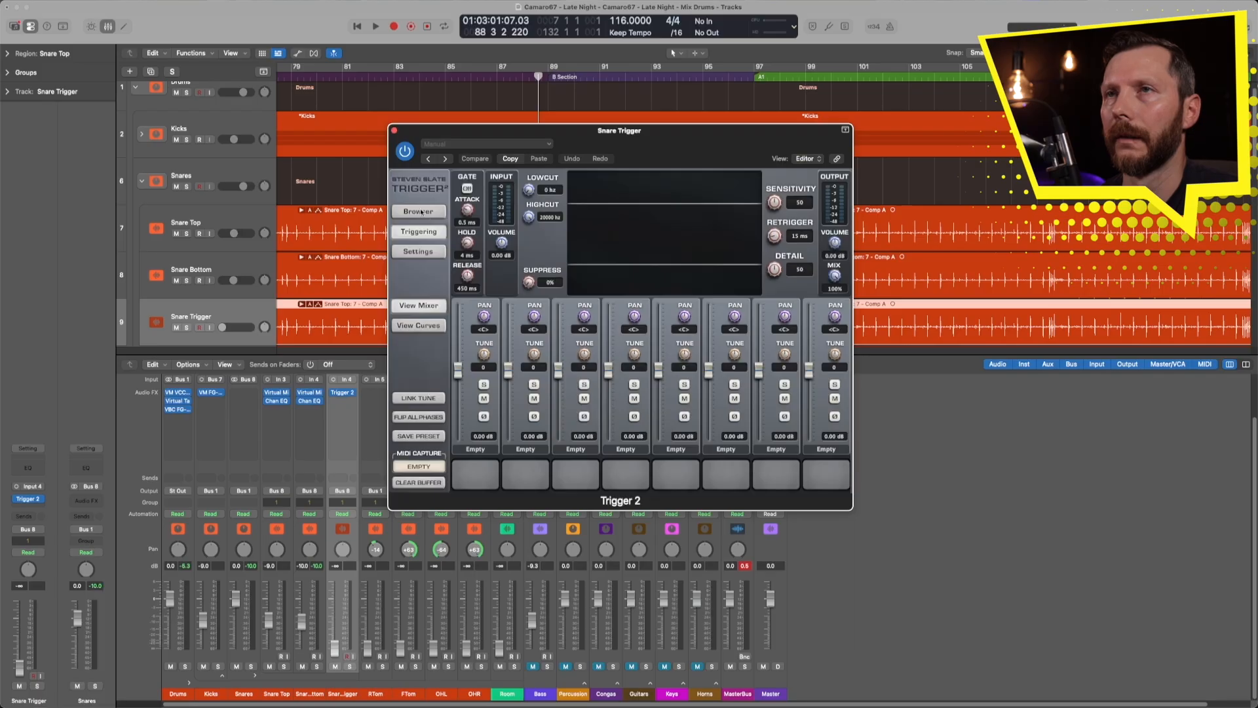
Load SlateSnare Z3.tci from the SlatesSnare folder of Trigger2 Snares into Trigger 2's first sample slot
left_click(420, 211)
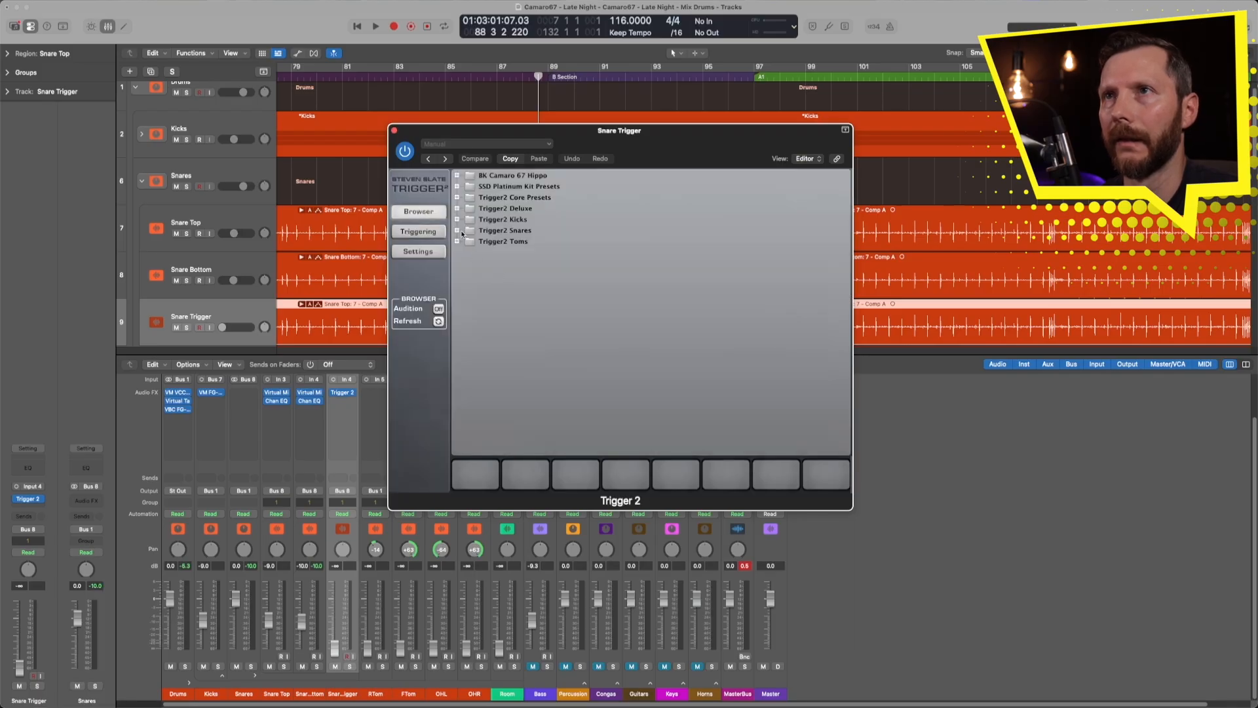
left_click(458, 231)
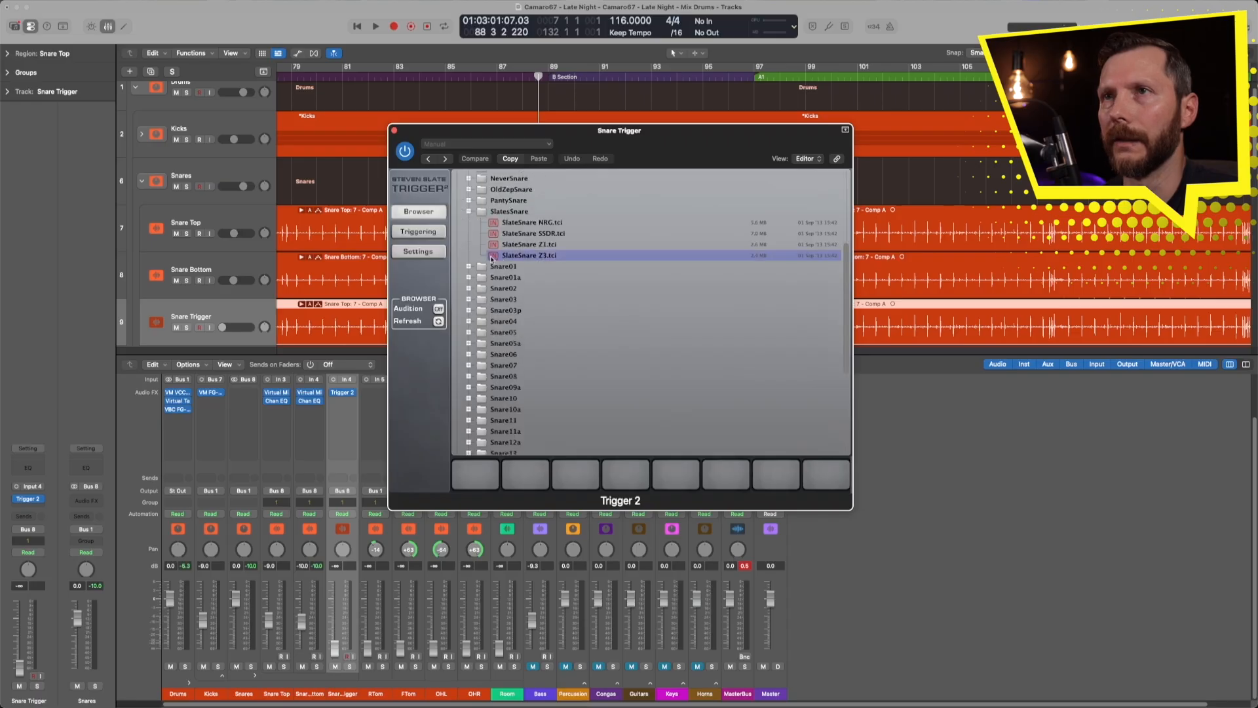
left_click_drag(496, 257, 468, 472)
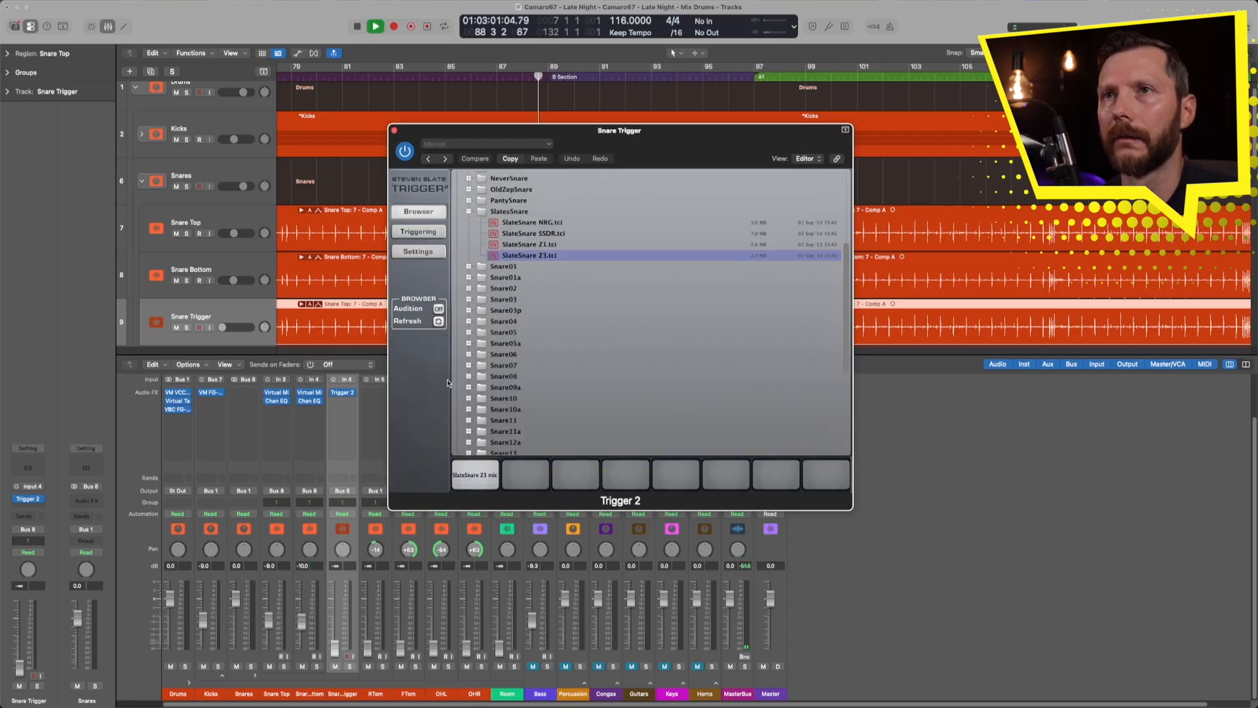
Raise the Snare Trigger level to -4.0 dB during playback and solo the track
left_click_drag(334, 649, 335, 631)
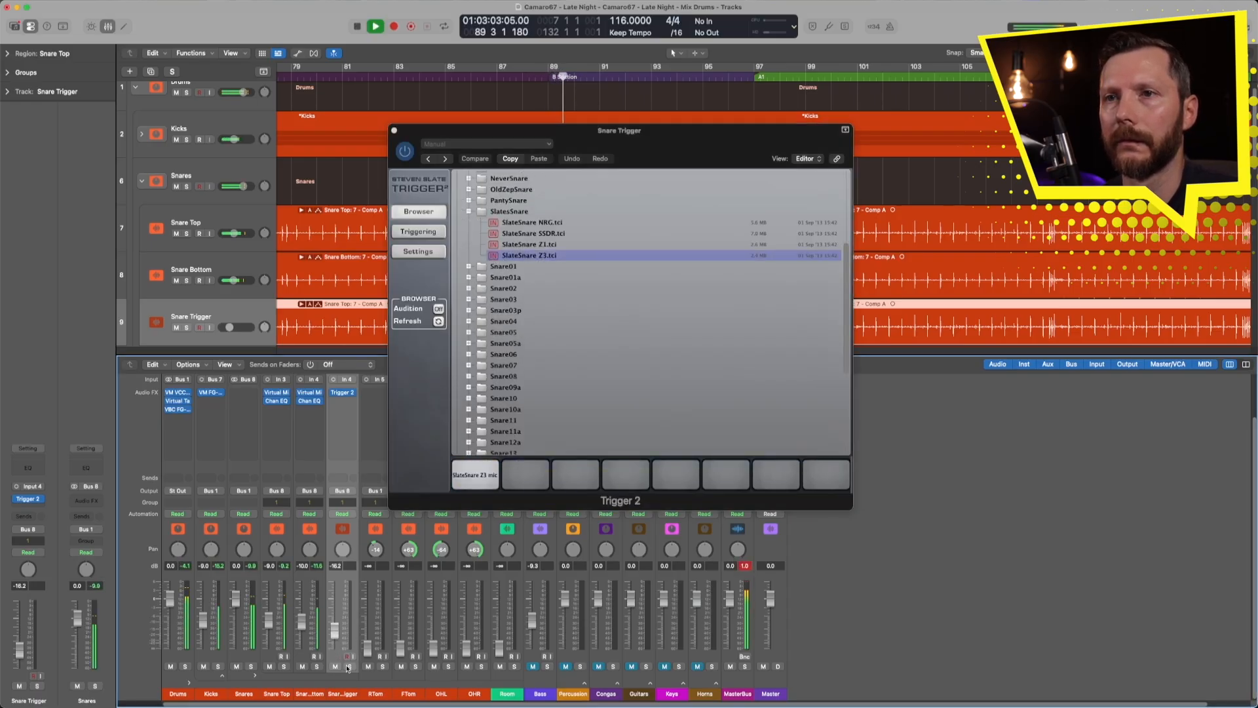
left_click(349, 667)
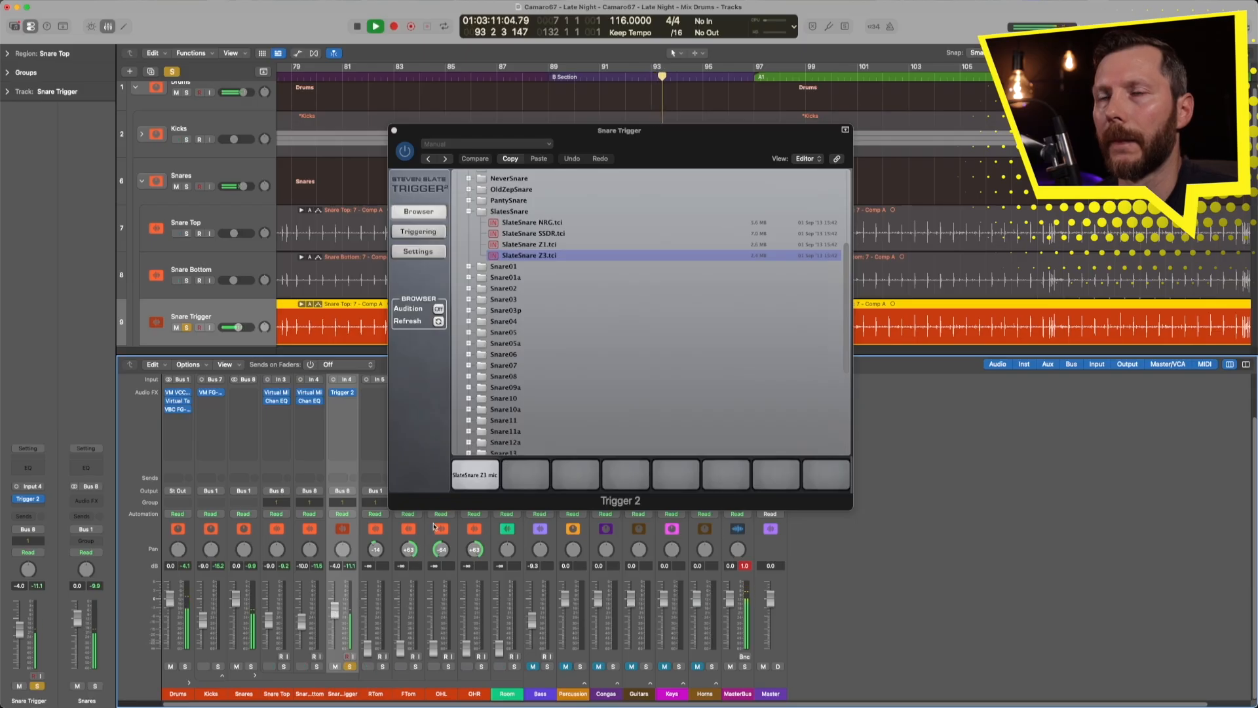
Show Trigger 2's trigger waveform and mixer view, move its window clear of the tracks and stop playback
left_click(407, 212)
left_click_drag(511, 131, 512, 350)
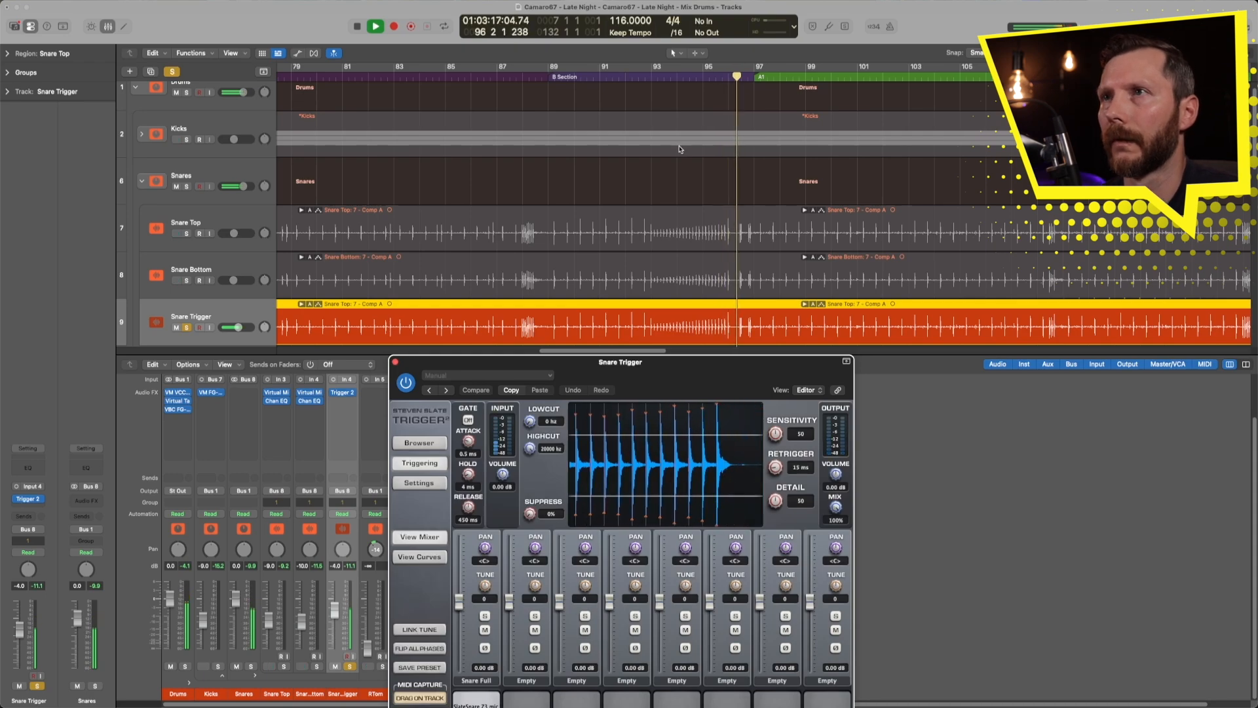
key("space")
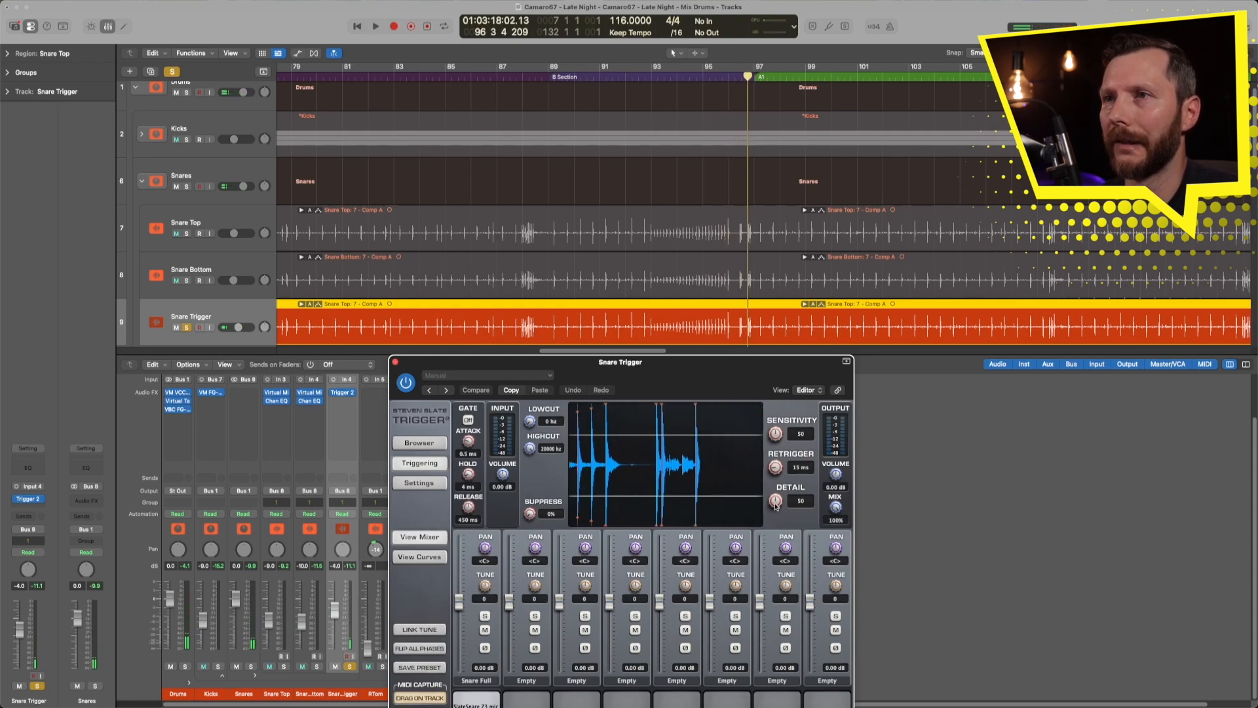
Play from the B Section and check how the quiet snare roll around bars 93 to 94 triggers the sample
scroll(695, 296, "left", 1)
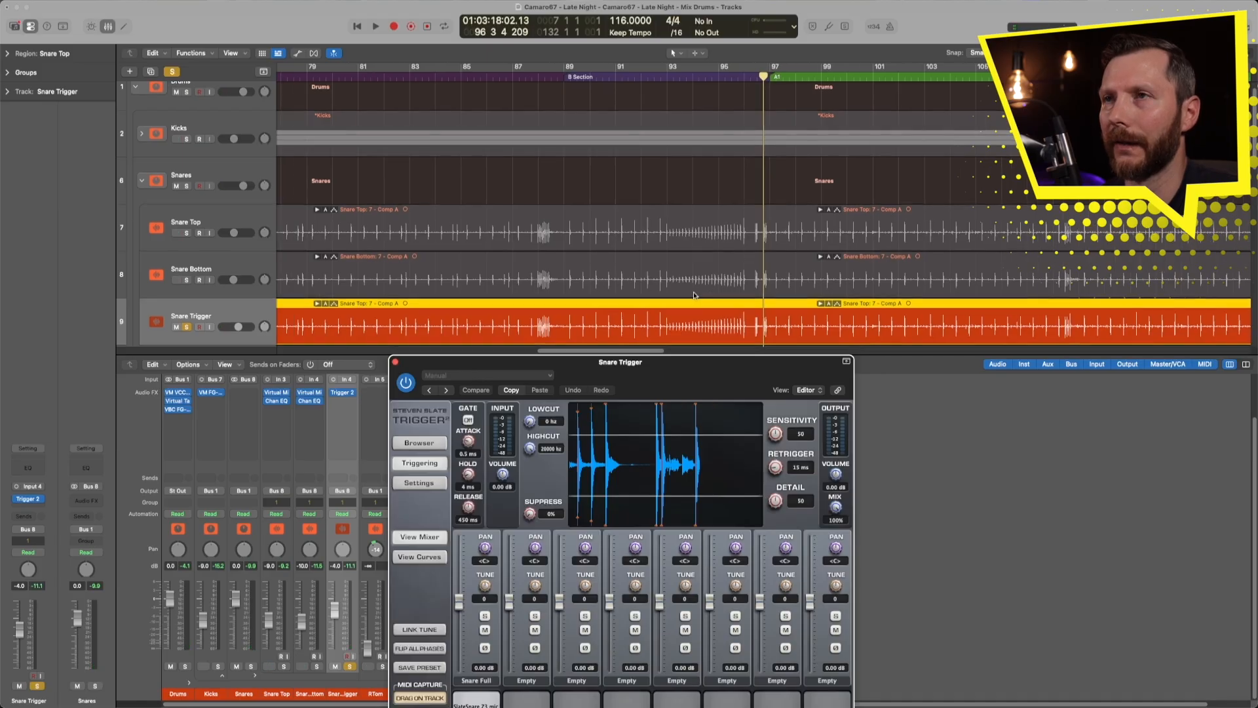
scroll(695, 296, "down", 3)
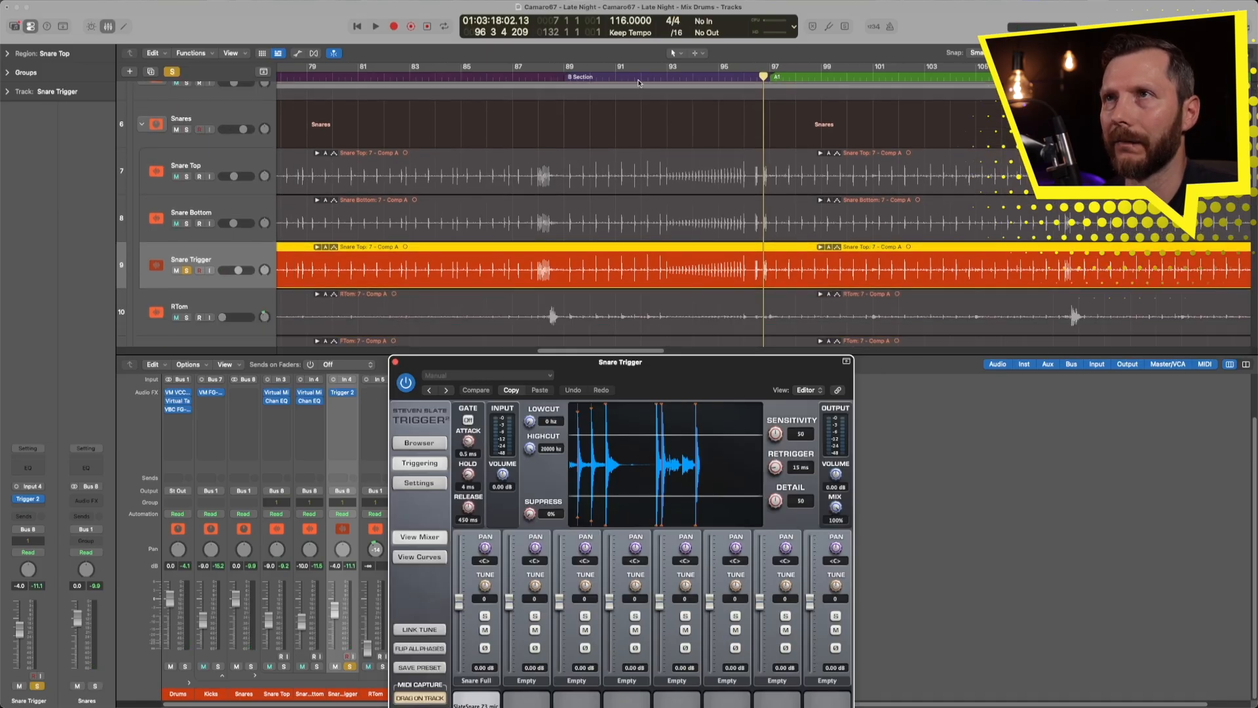
double_click(572, 77)
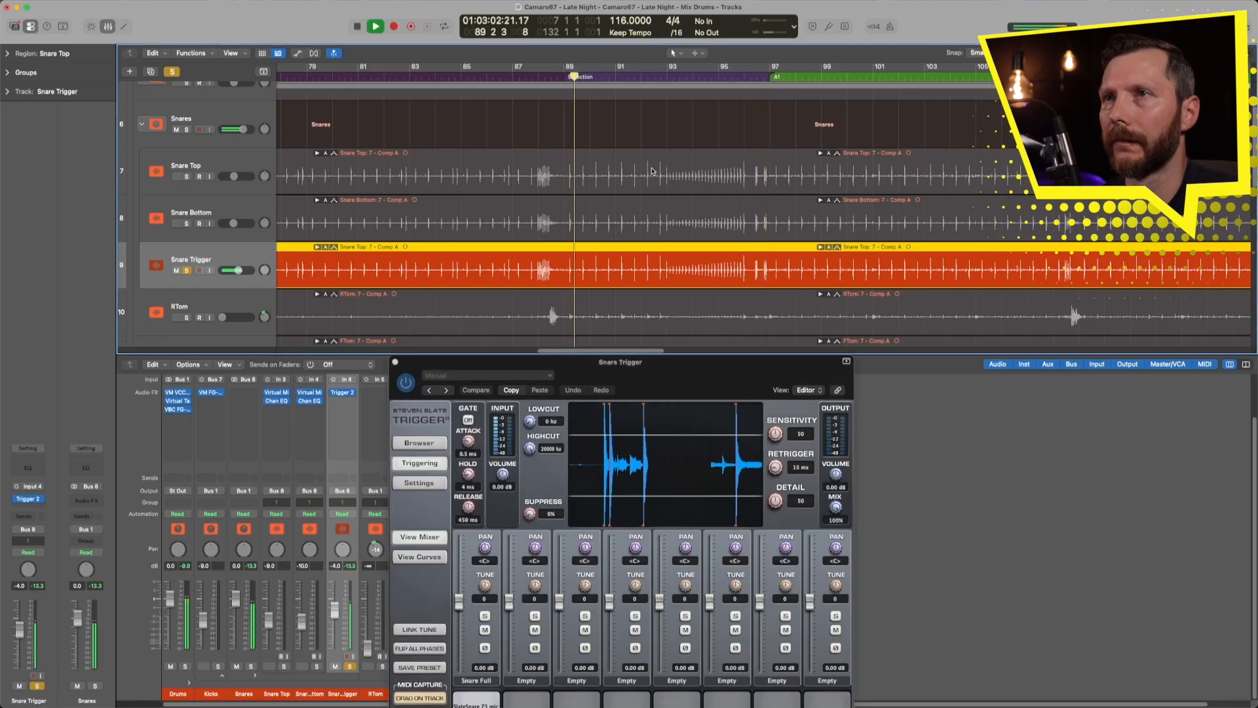
left_click_drag(820, 295, 615, 243)
scroll(660, 269, "up", 1)
key("space")
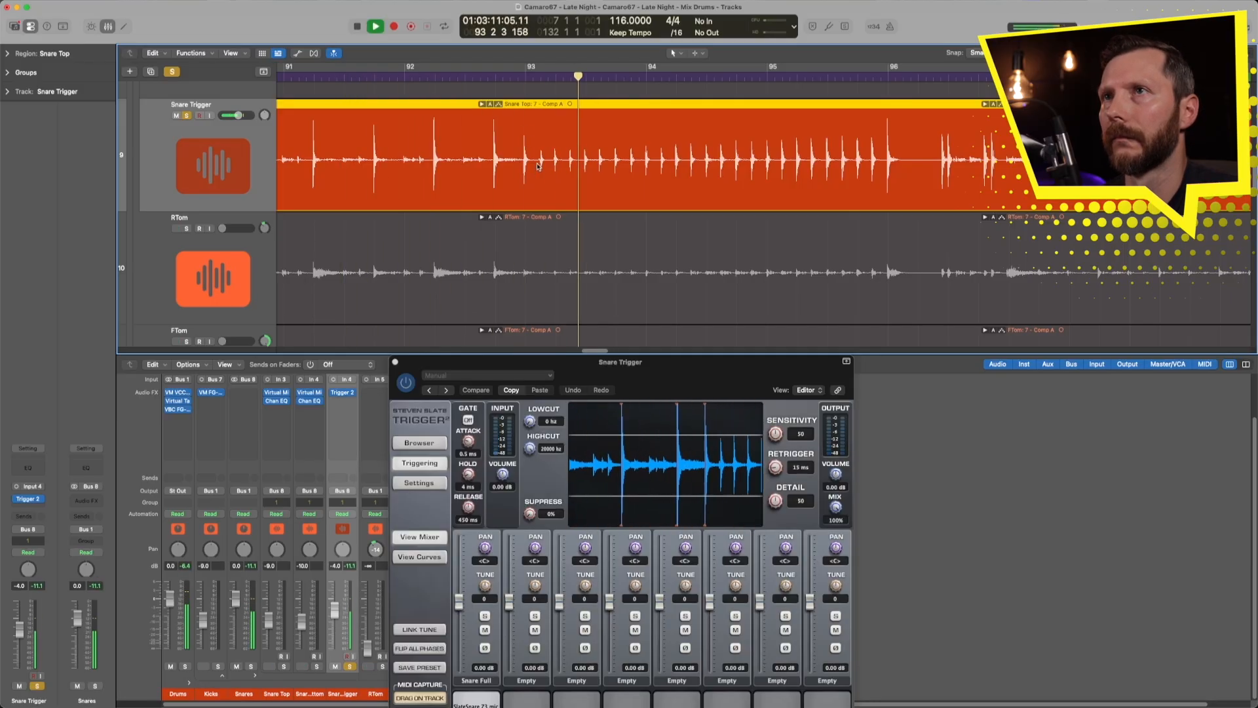
key("space")
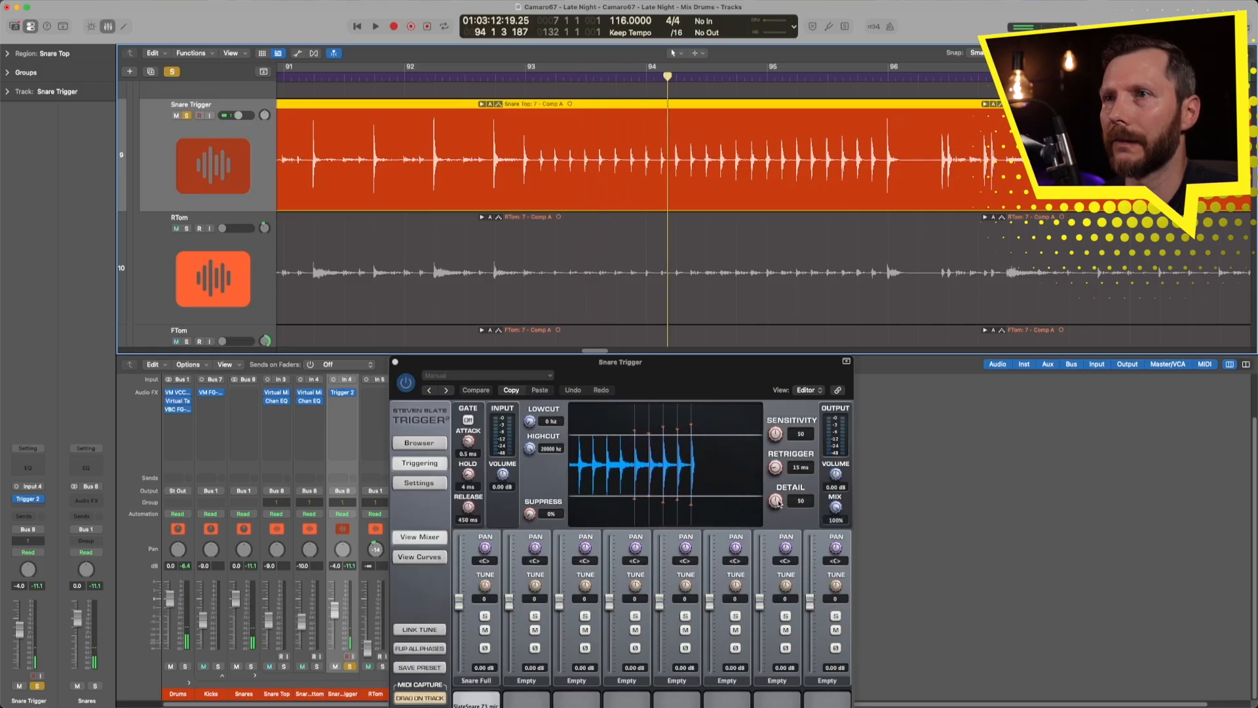
Lower Trigger 2's Detail to 34, replaying the snare roll around bar 93 to check the triggering
left_click_drag(777, 501, 775, 512)
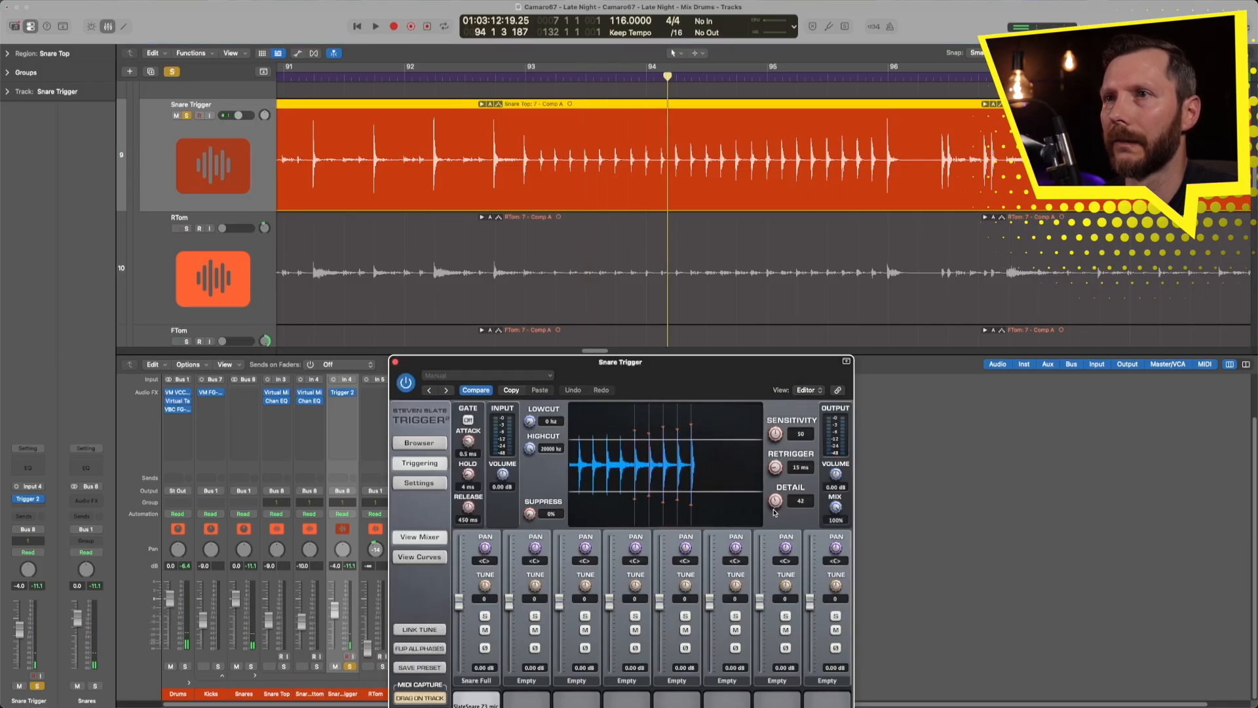
left_click(515, 77)
key("space")
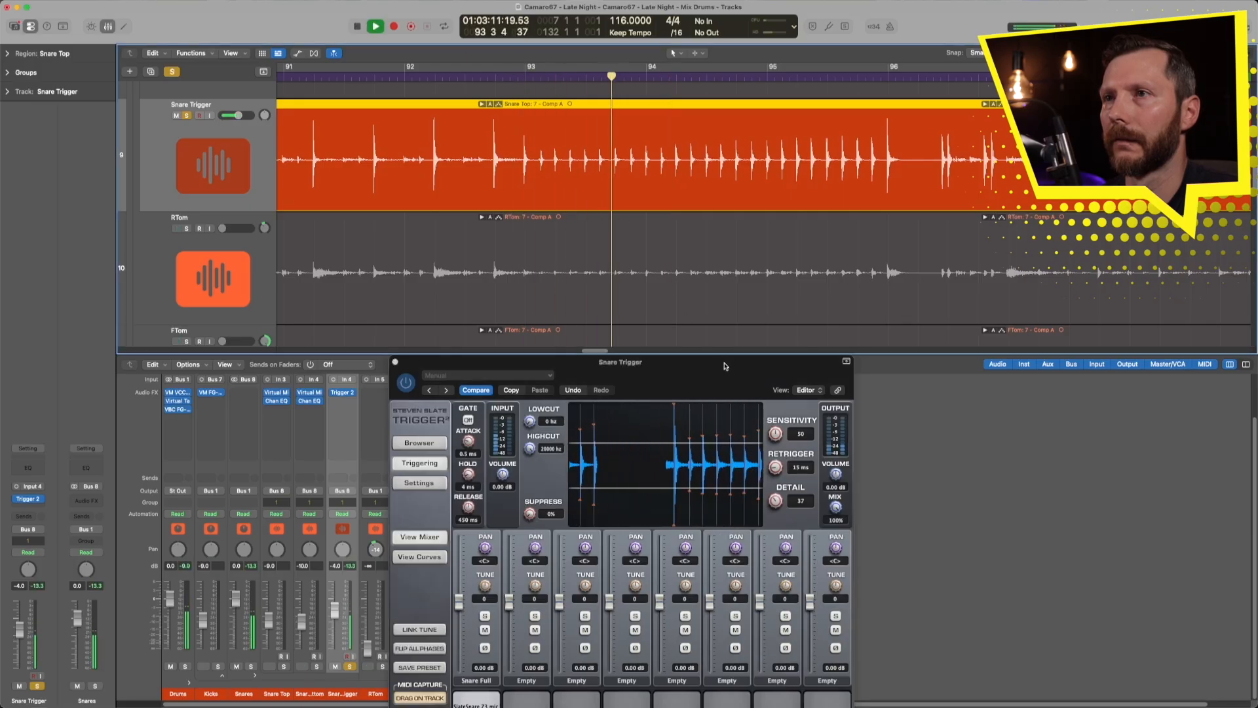
key("space")
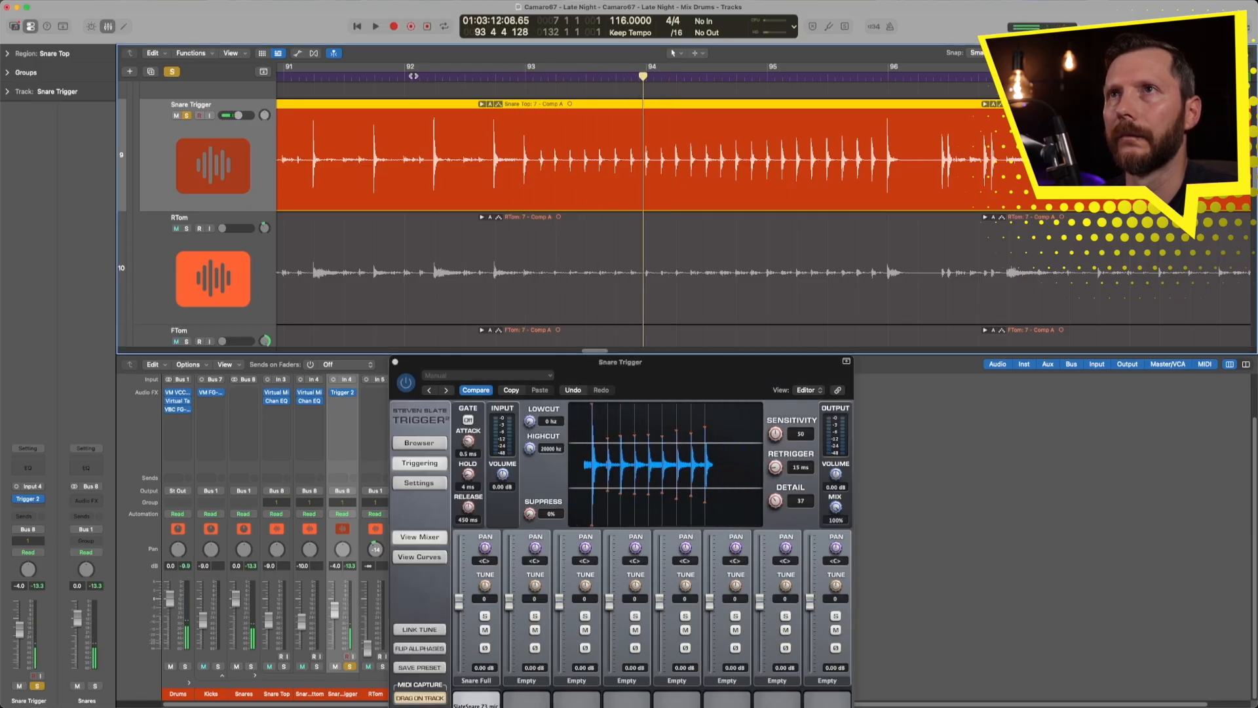
left_click(413, 76)
key("space")
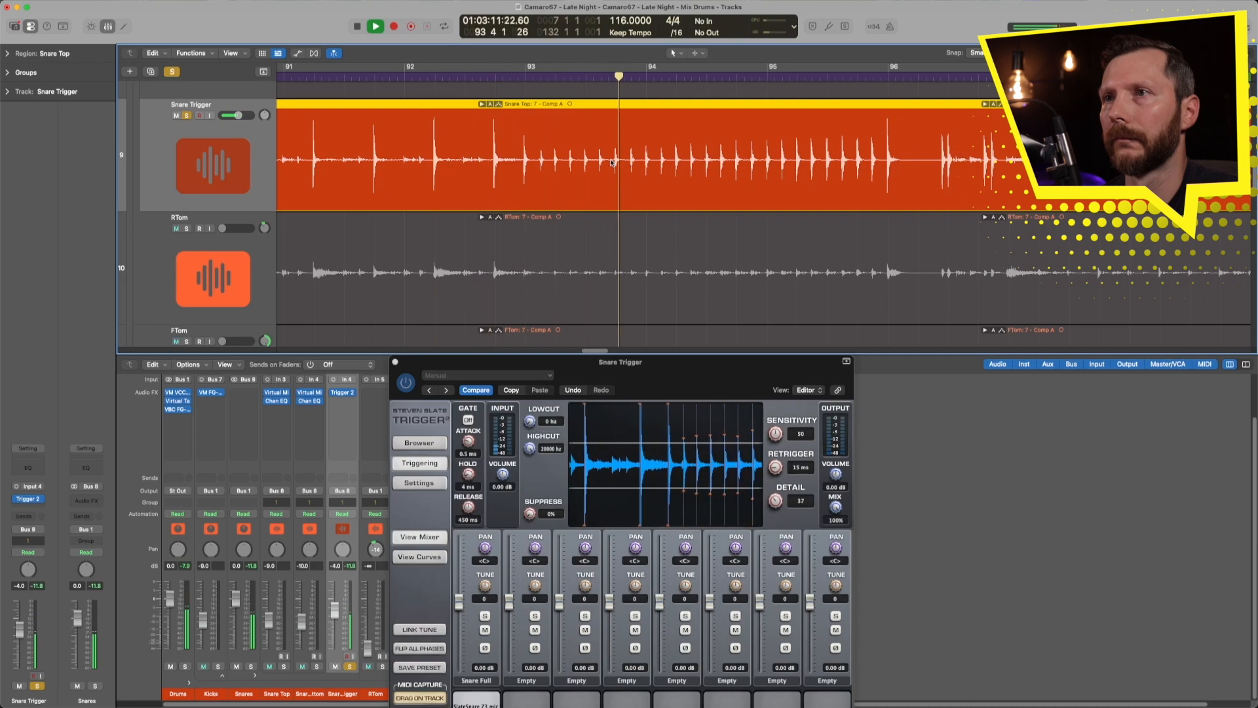
left_click_drag(776, 502, 776, 507)
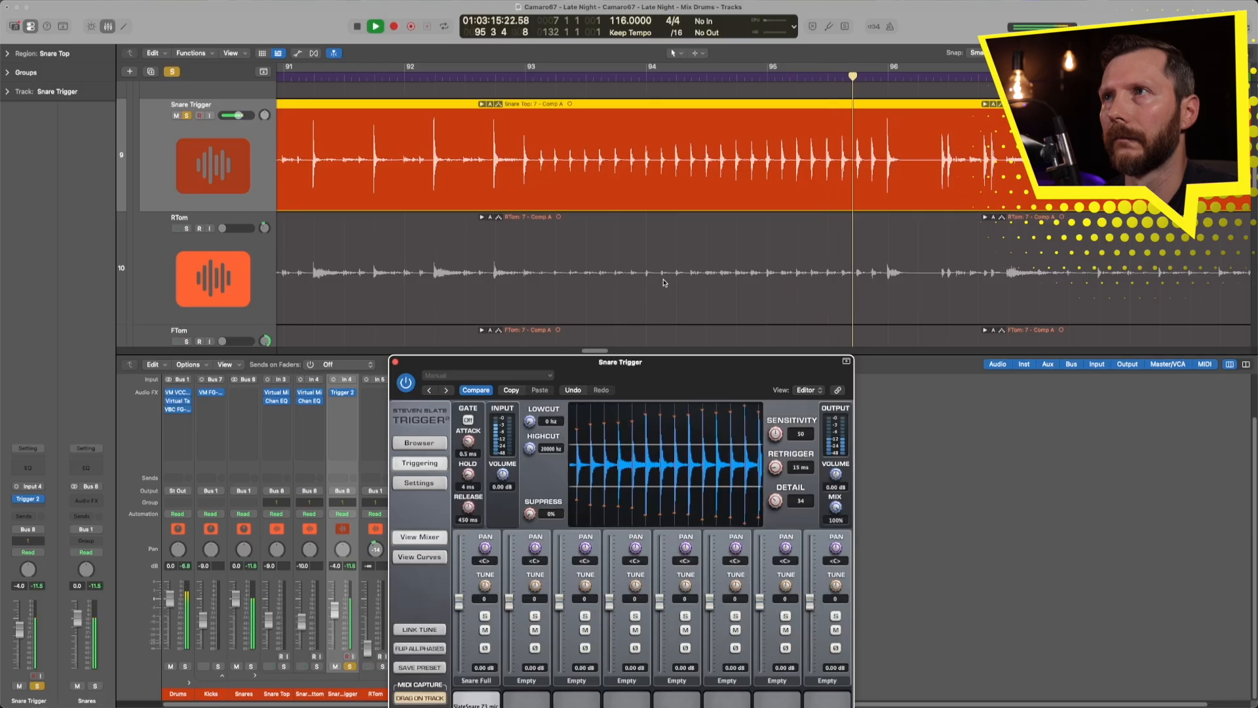
Audition the snare and tom fill at bar 88 for false triggers, then close Trigger 2
scroll(663, 283, "up", 1)
scroll(664, 282, "down", 6)
scroll(664, 282, "down", 3)
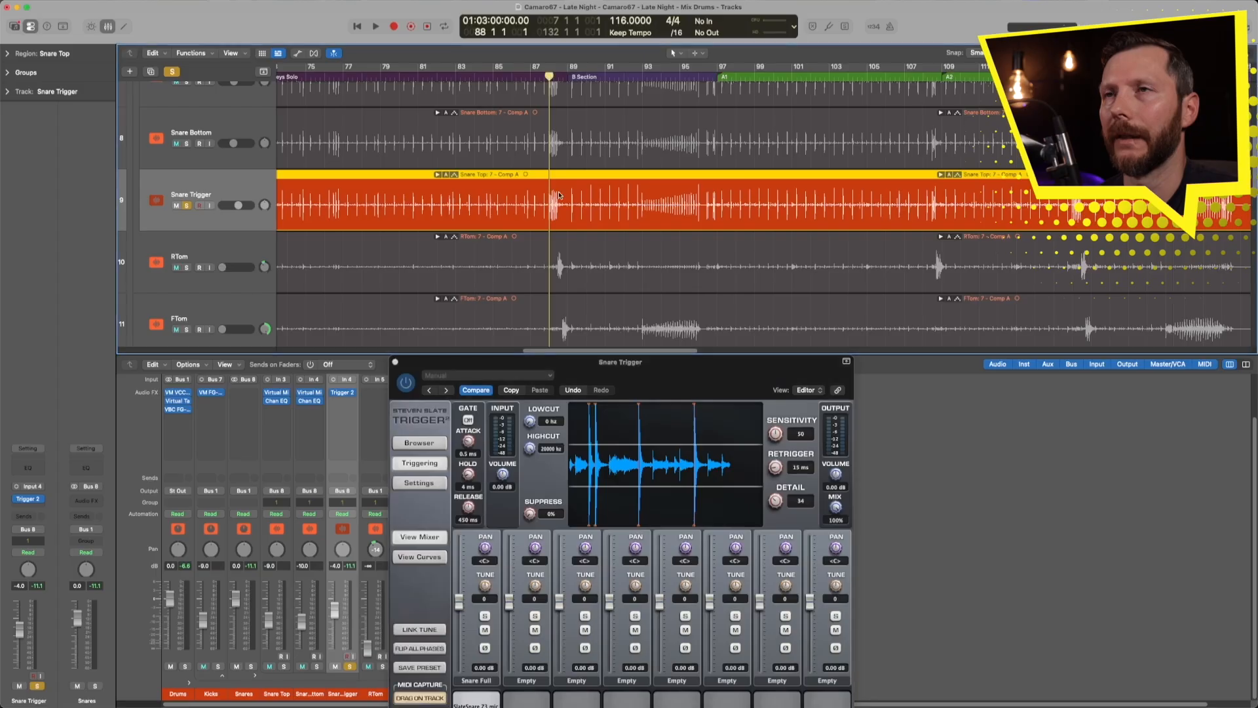
left_click_drag(502, 196, 646, 313)
left_click_drag(607, 142, 796, 295)
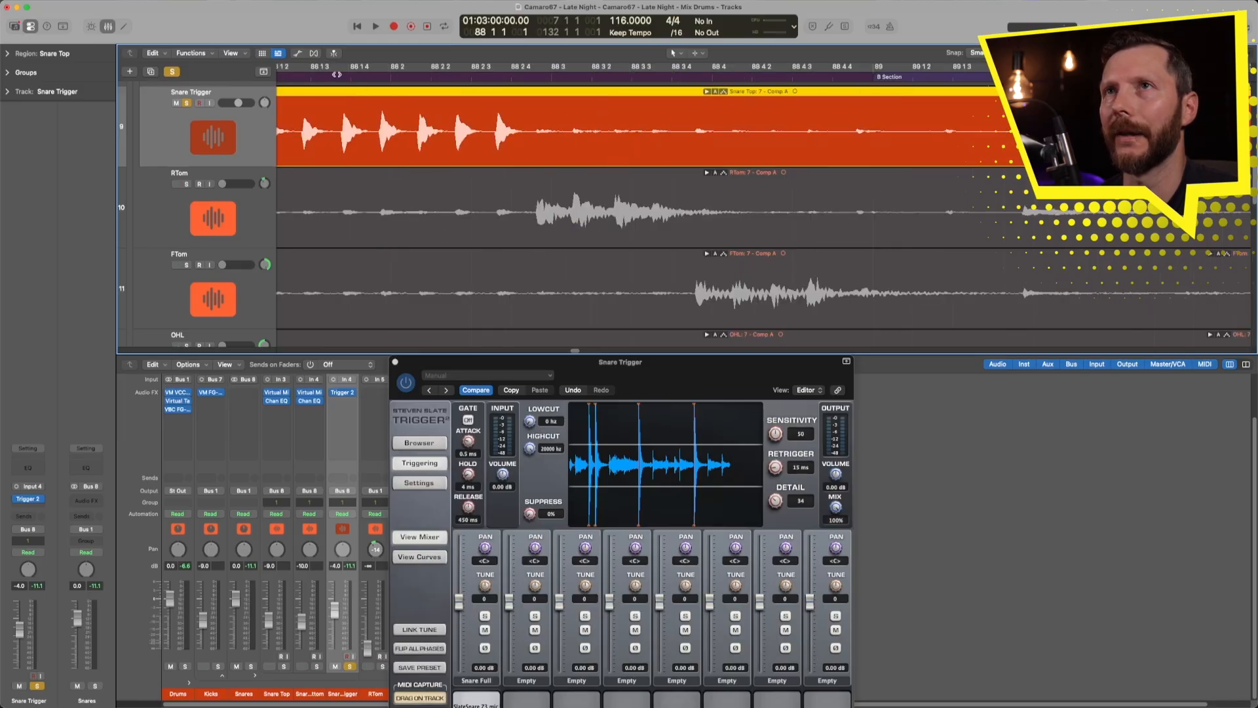
key("space")
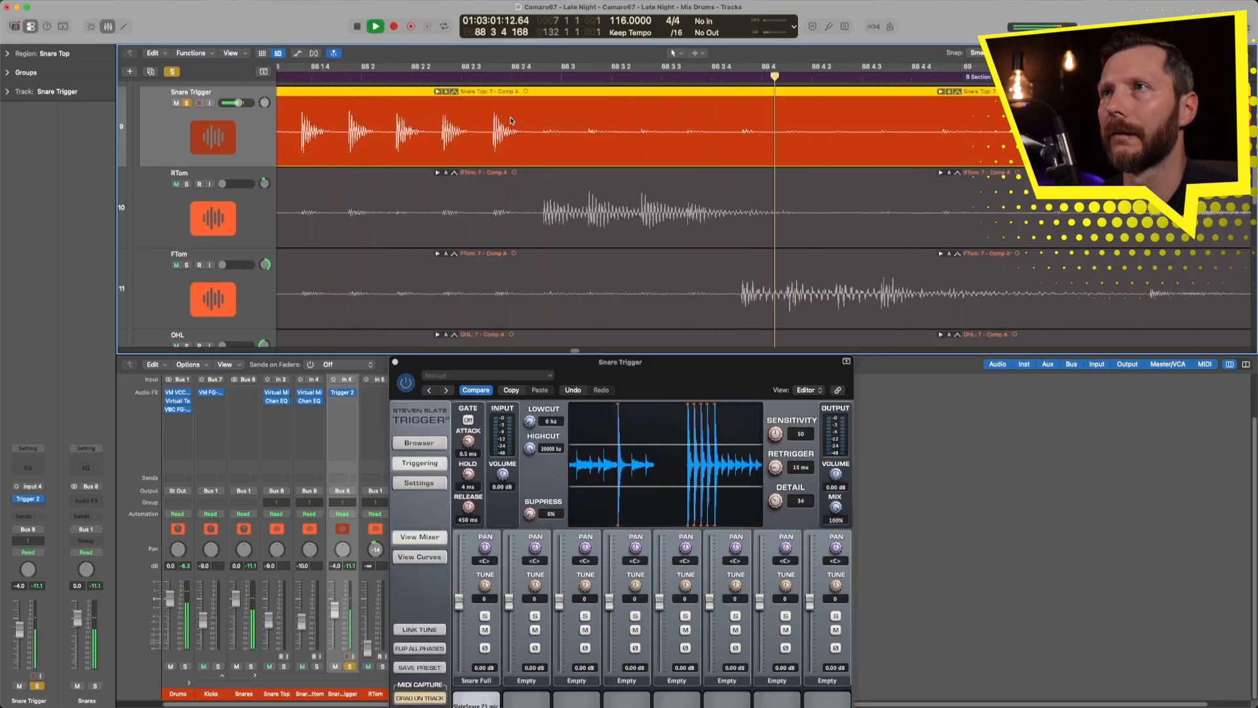
scroll(511, 120, "down", 3)
key("space")
scroll(448, 128, "down", 5)
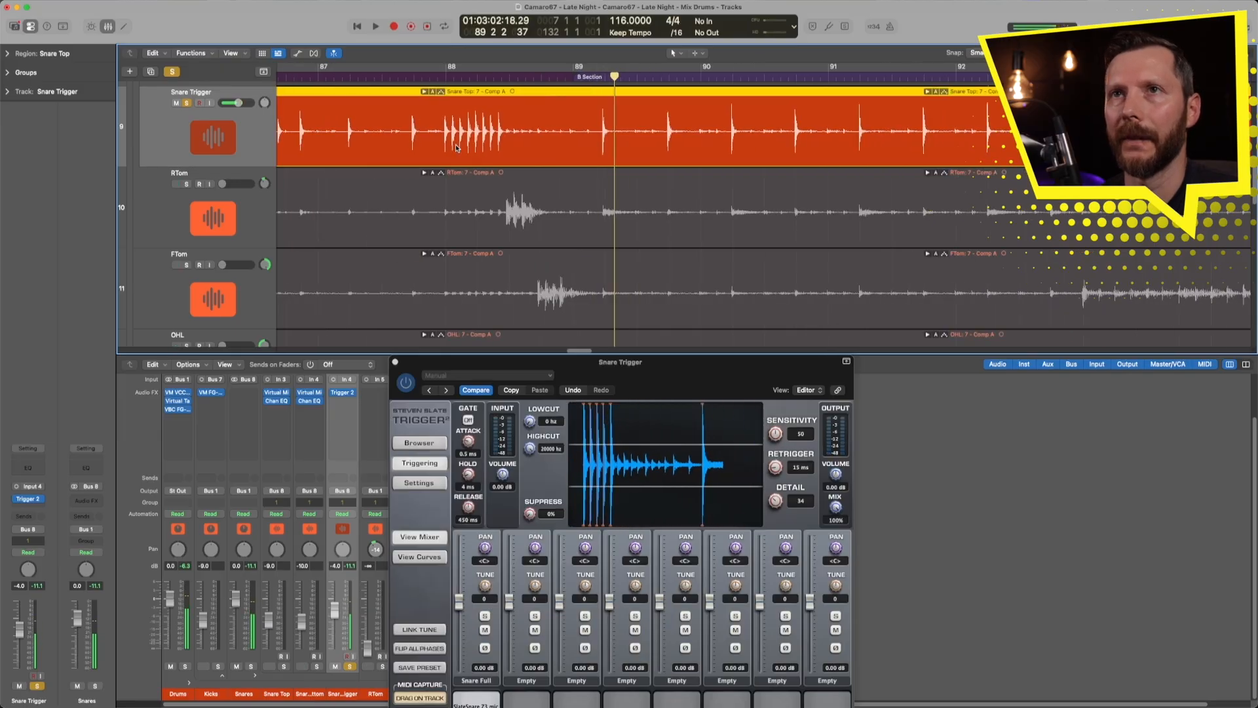
left_click(394, 361)
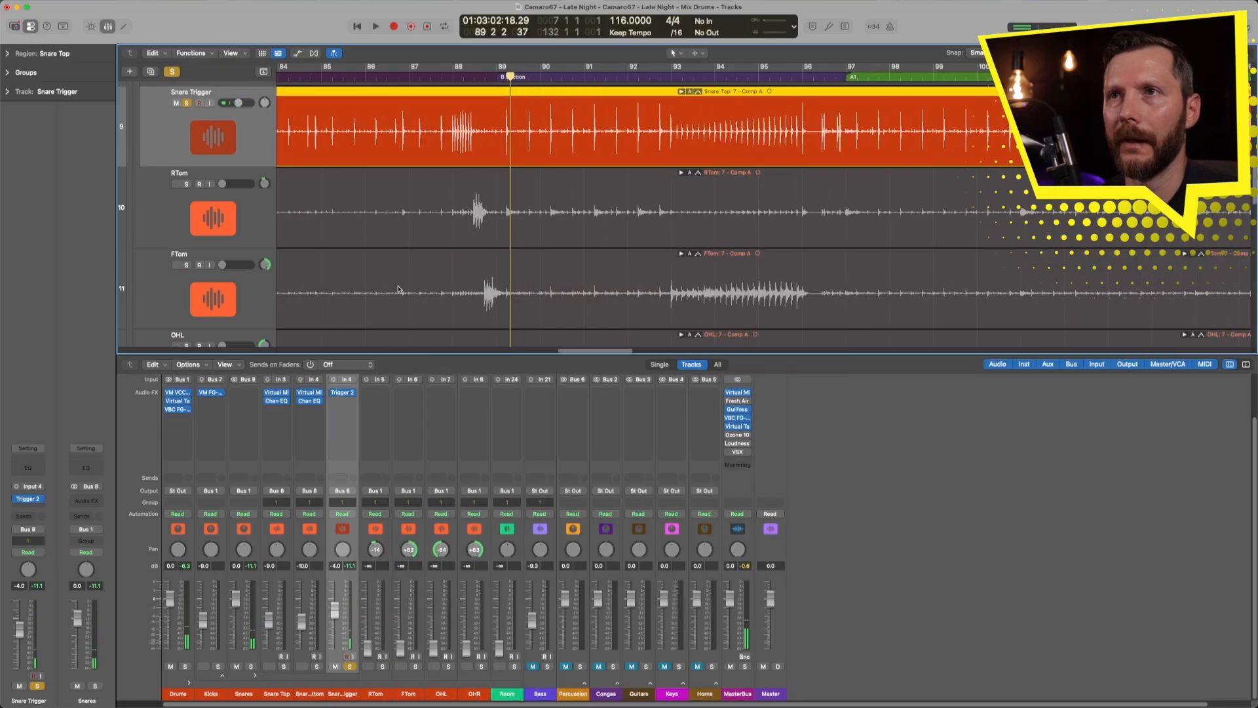
Solo the Snares bus and rebalance Snare Top to -7.0 dB, Snare Bottom to -14.0 dB and Snare Trigger to -10.0 dB
scroll(398, 288, "down", 5)
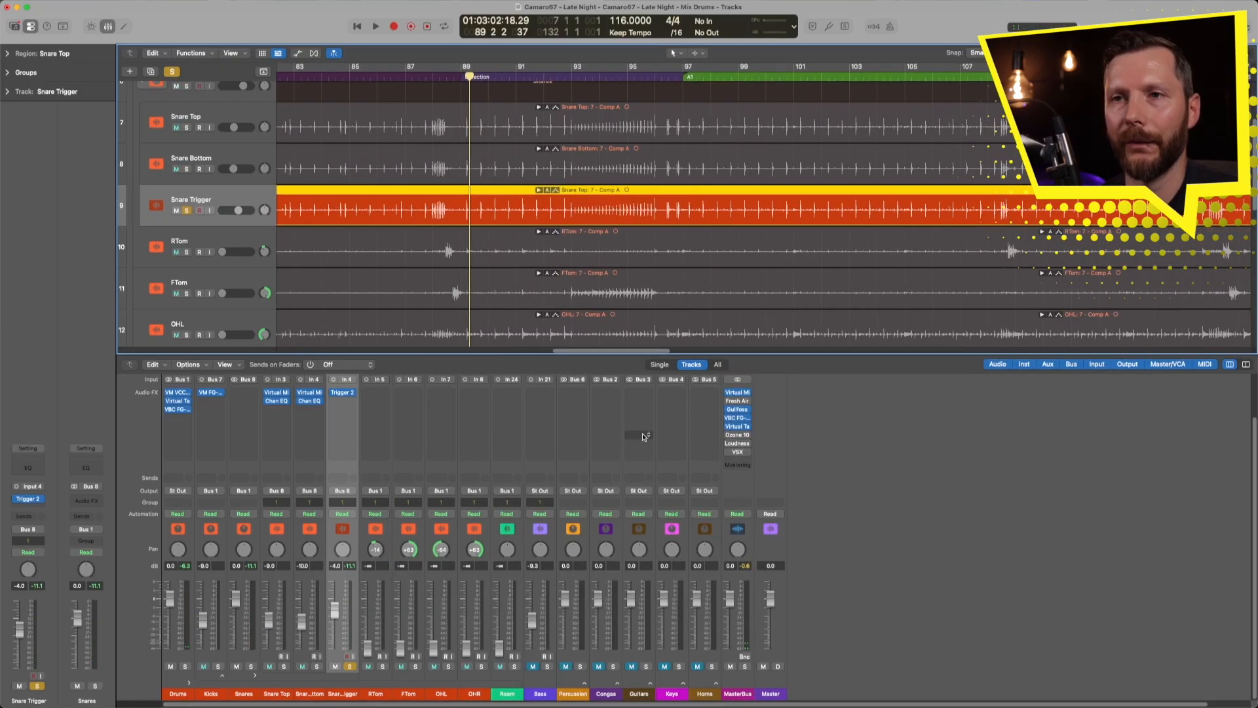
left_click_drag(302, 628, 304, 650)
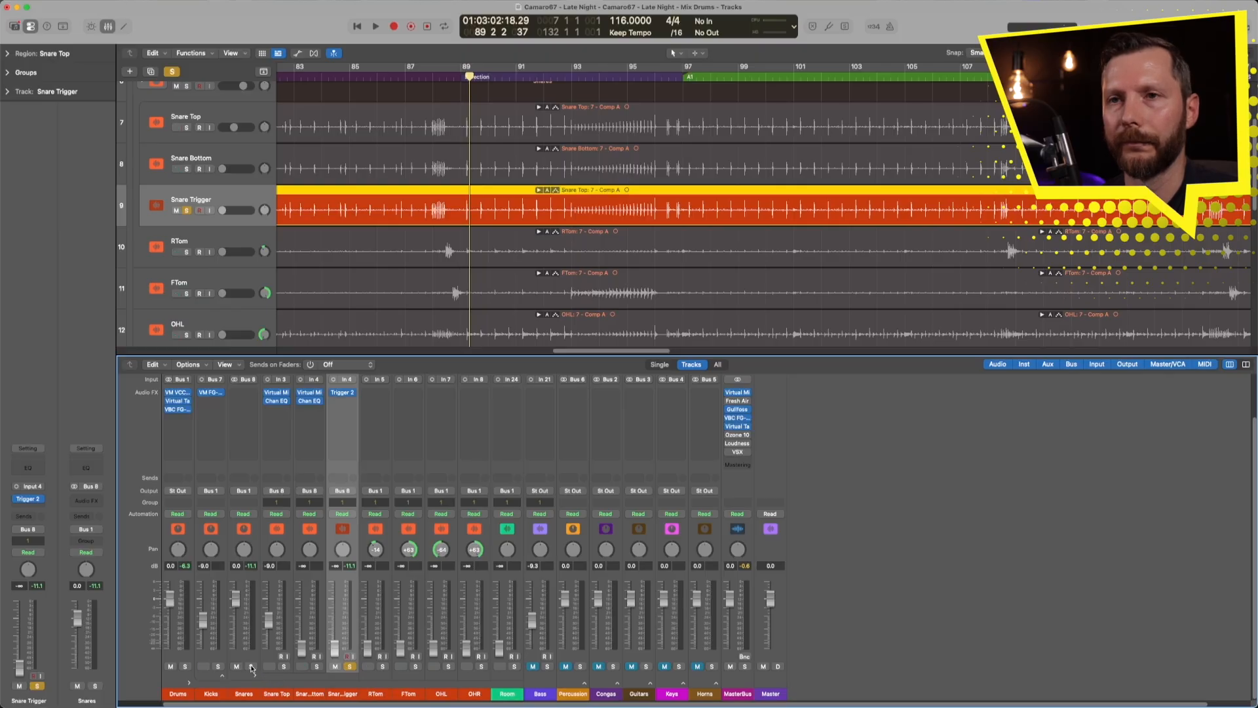
key("s")
key("space")
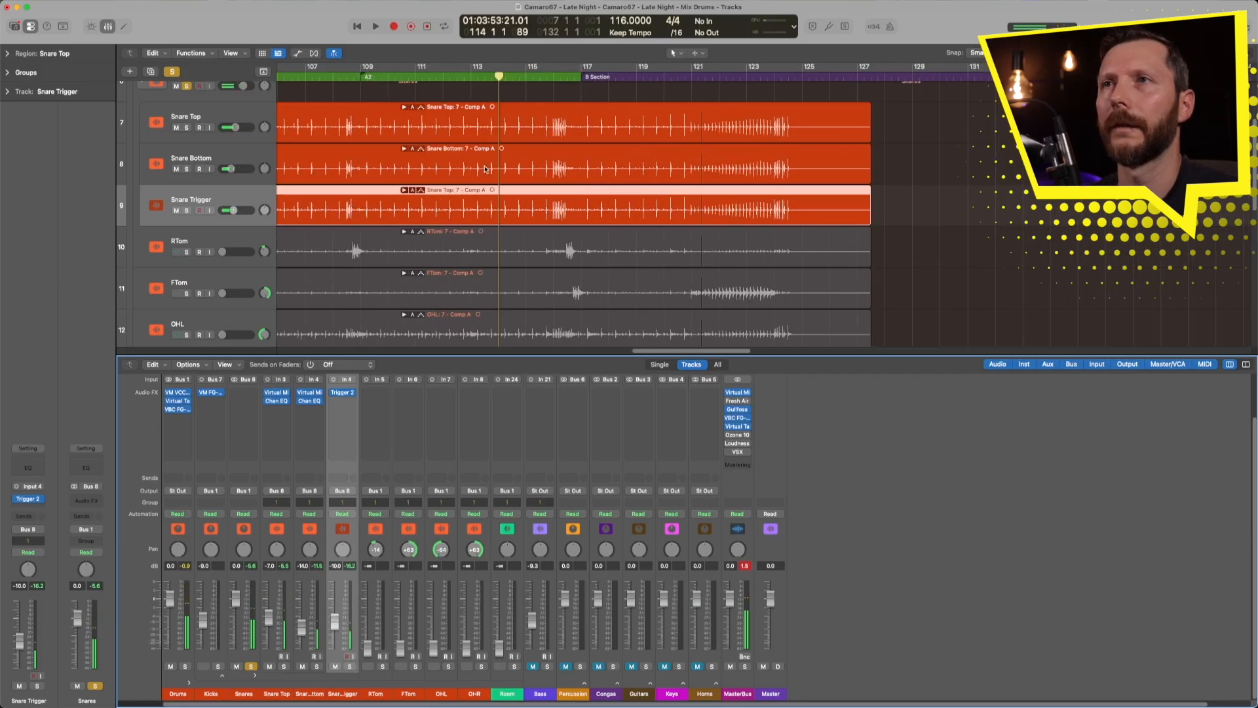
Move the playhead back to bar 13, near the song's beginning
scroll(485, 168, "down", 3)
scroll(484, 169, "left", 15)
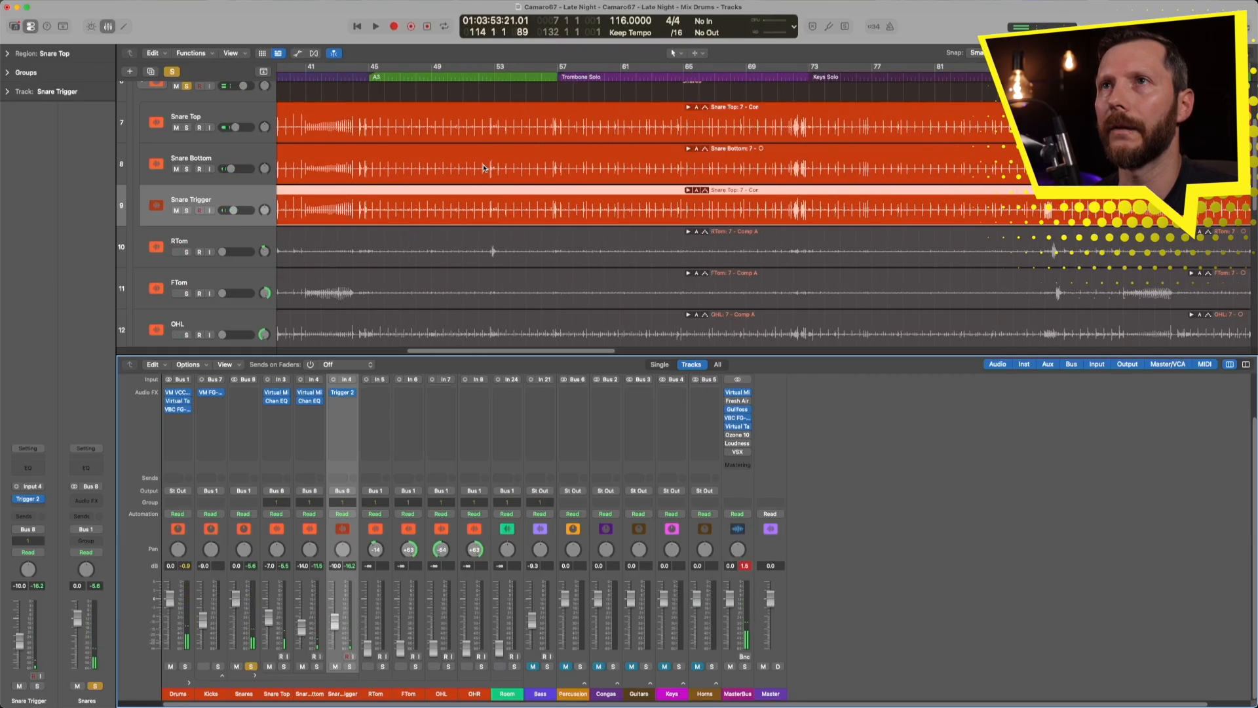
scroll(484, 168, "left", 10)
left_click(300, 78)
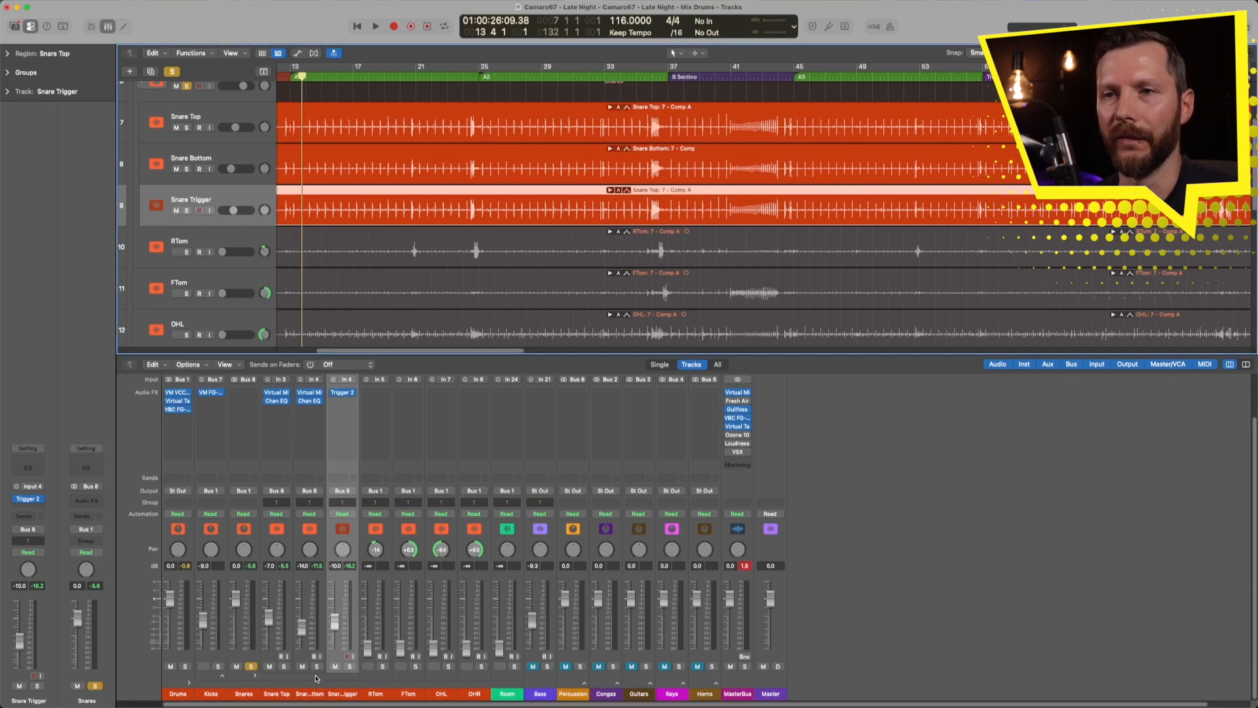
Mute Snare Trigger and bypass the Virtual Mix Rack and Channel EQ on Snare Top and Snare Bottom
left_click(335, 667)
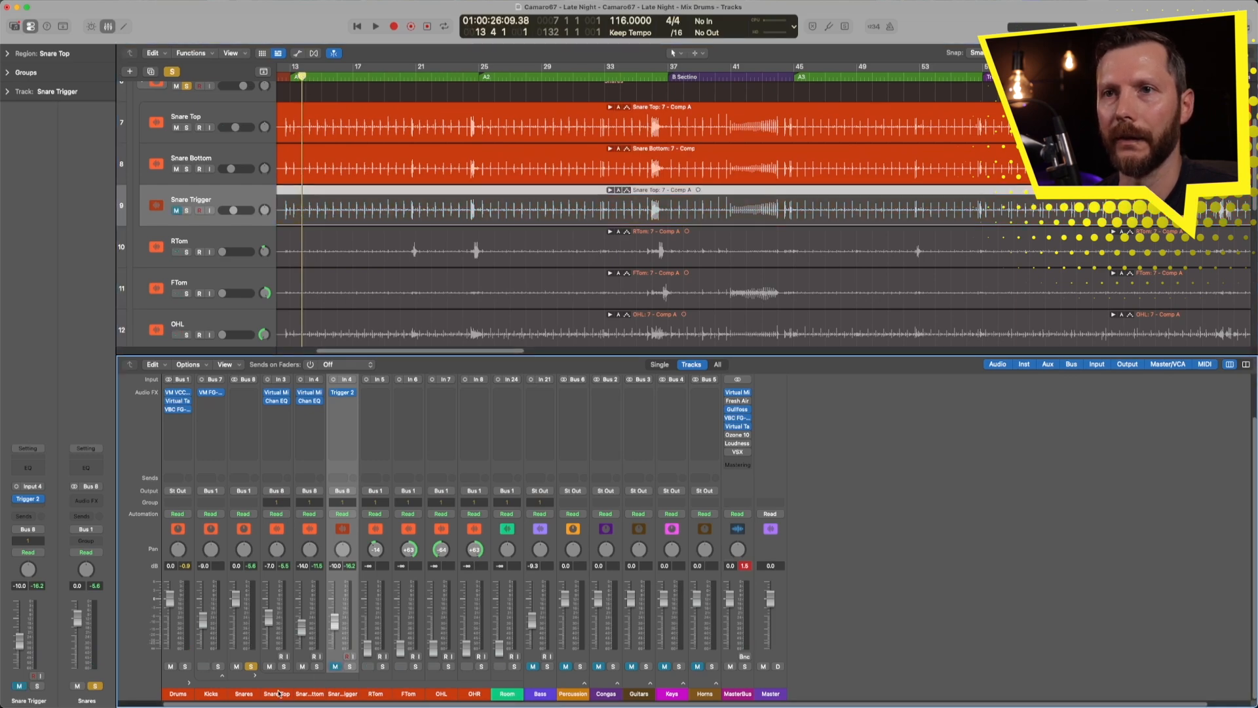
left_click_drag(276, 693, 318, 694)
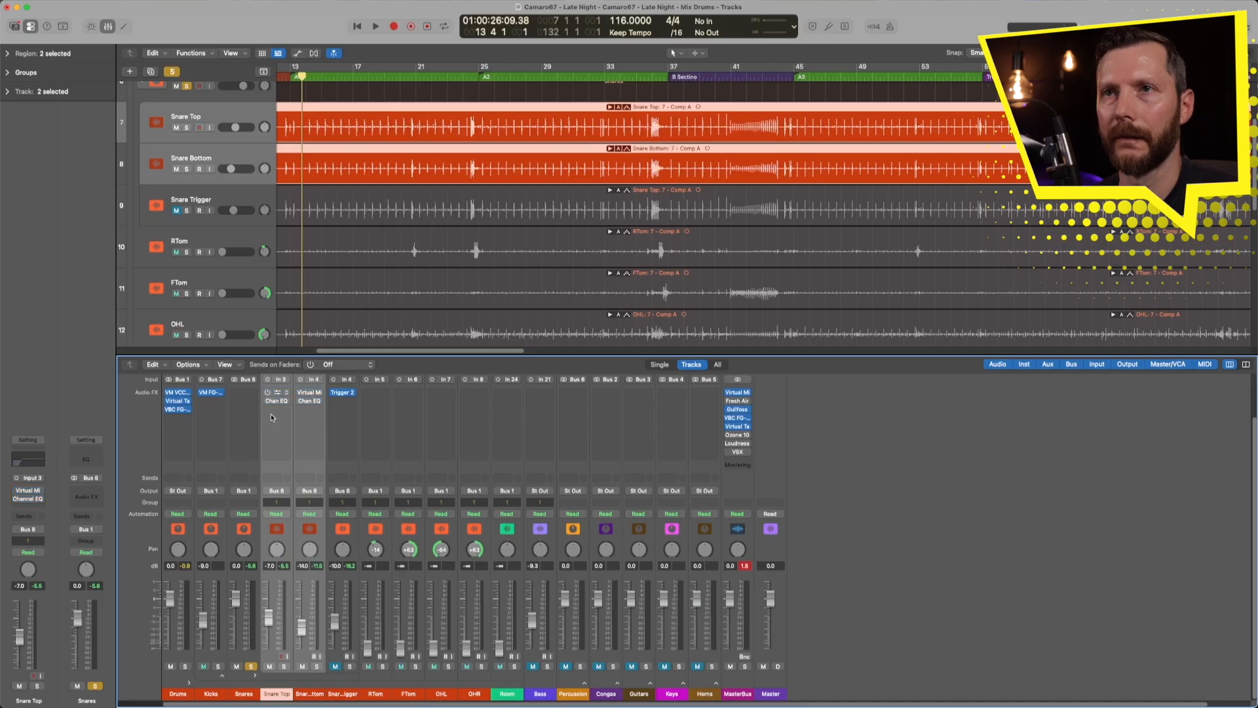
Play the snares and re-enable the Virtual Mix Rack and Channel EQ on Snare Top and Snare Bottom, and unmute Snare Trigger
scroll(299, 403, "up", 2)
key("space")
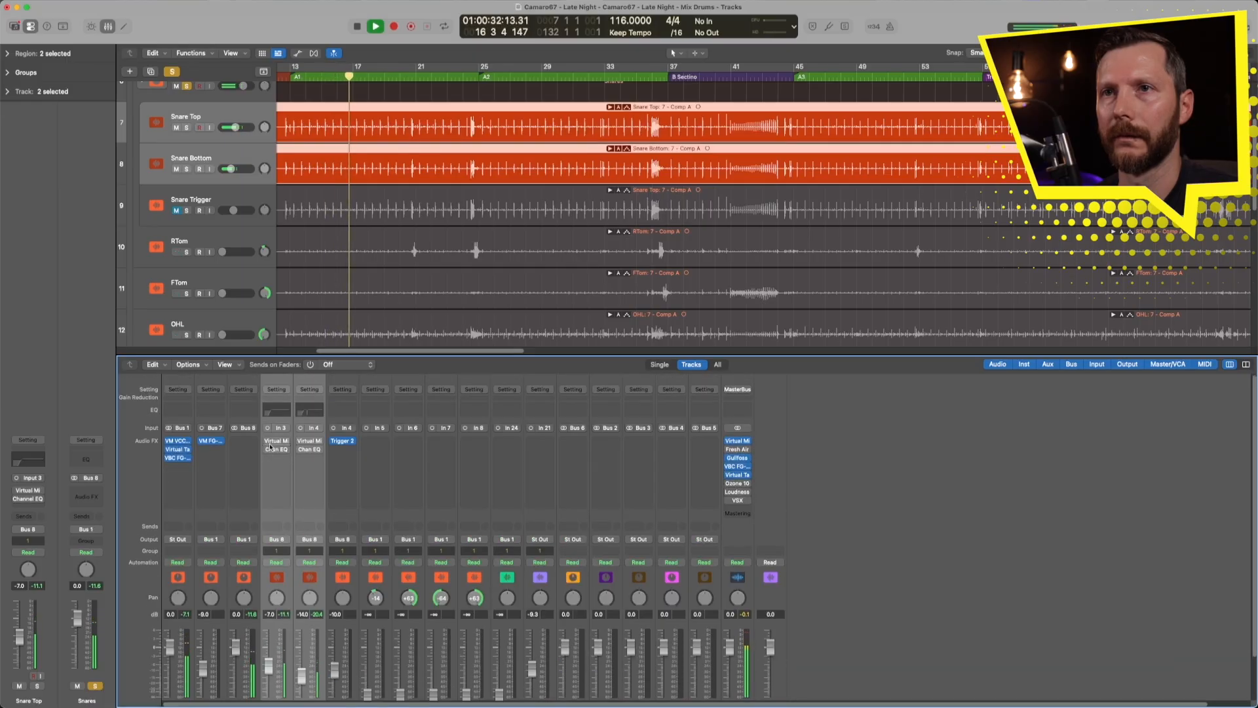
scroll(271, 429, "down", 2)
left_click(268, 392)
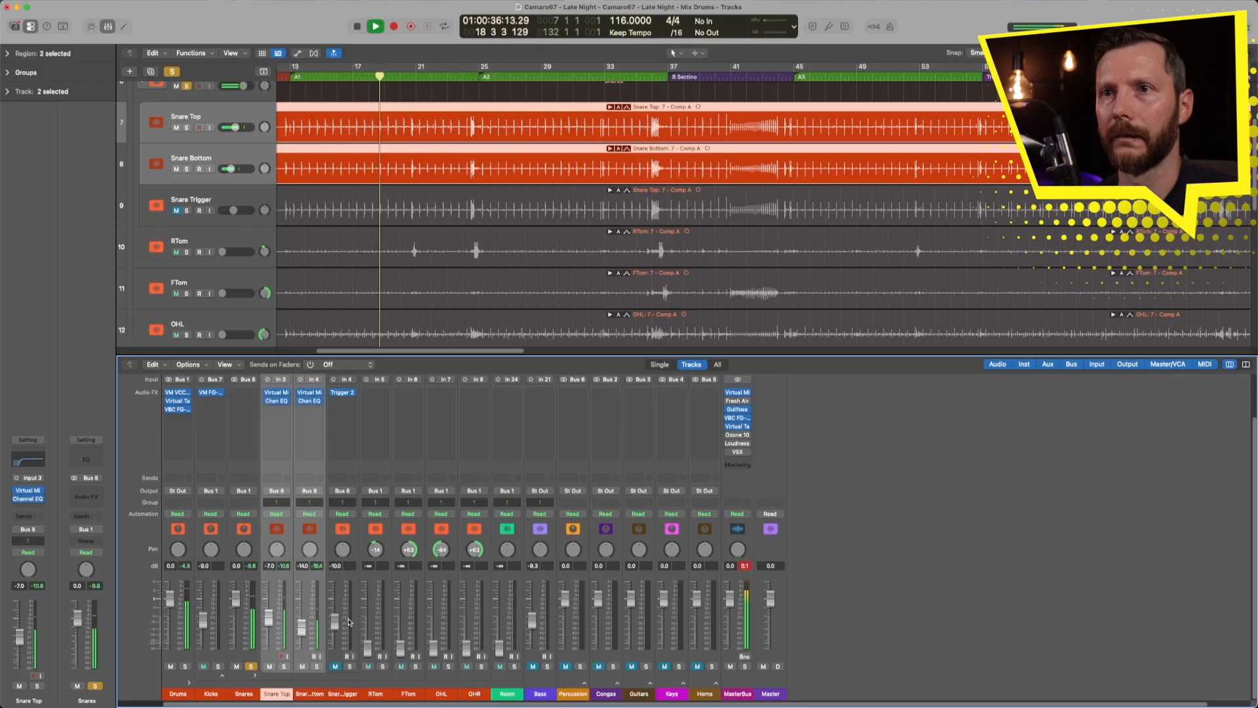
left_click(341, 695)
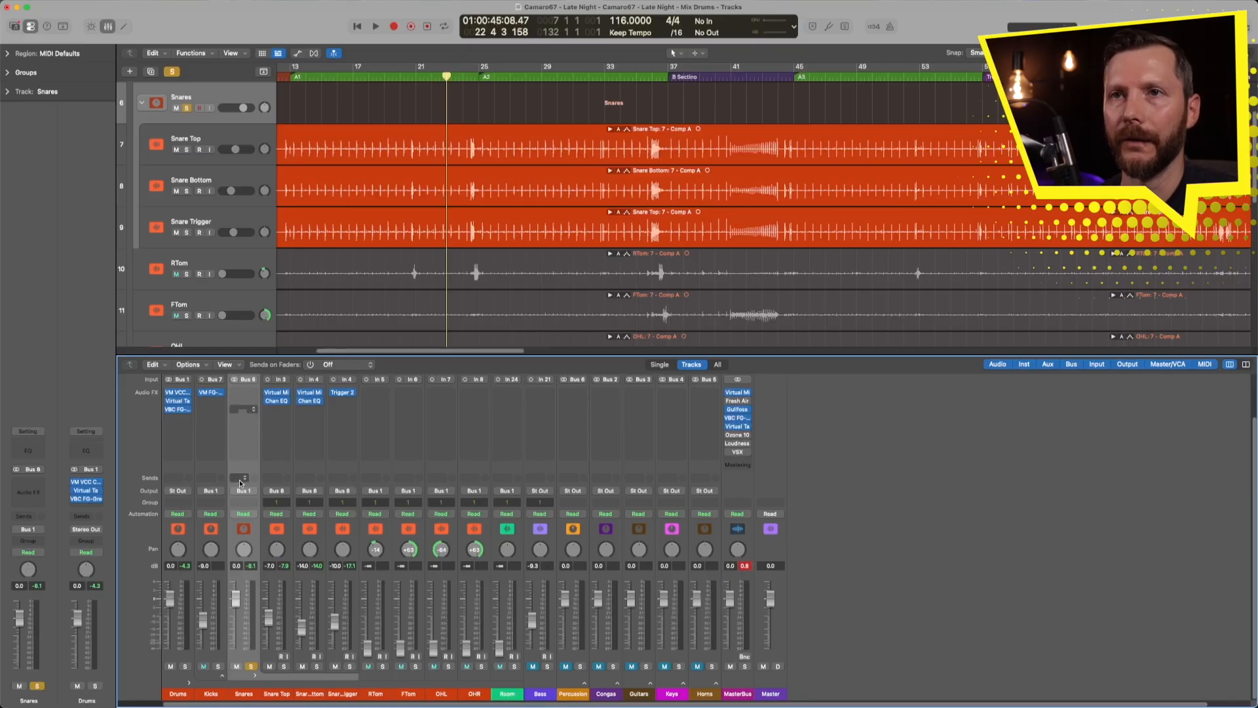
Add a send from the Snares bus to Bus 9 and rename the new aux channel SnareVerb
left_click(242, 478)
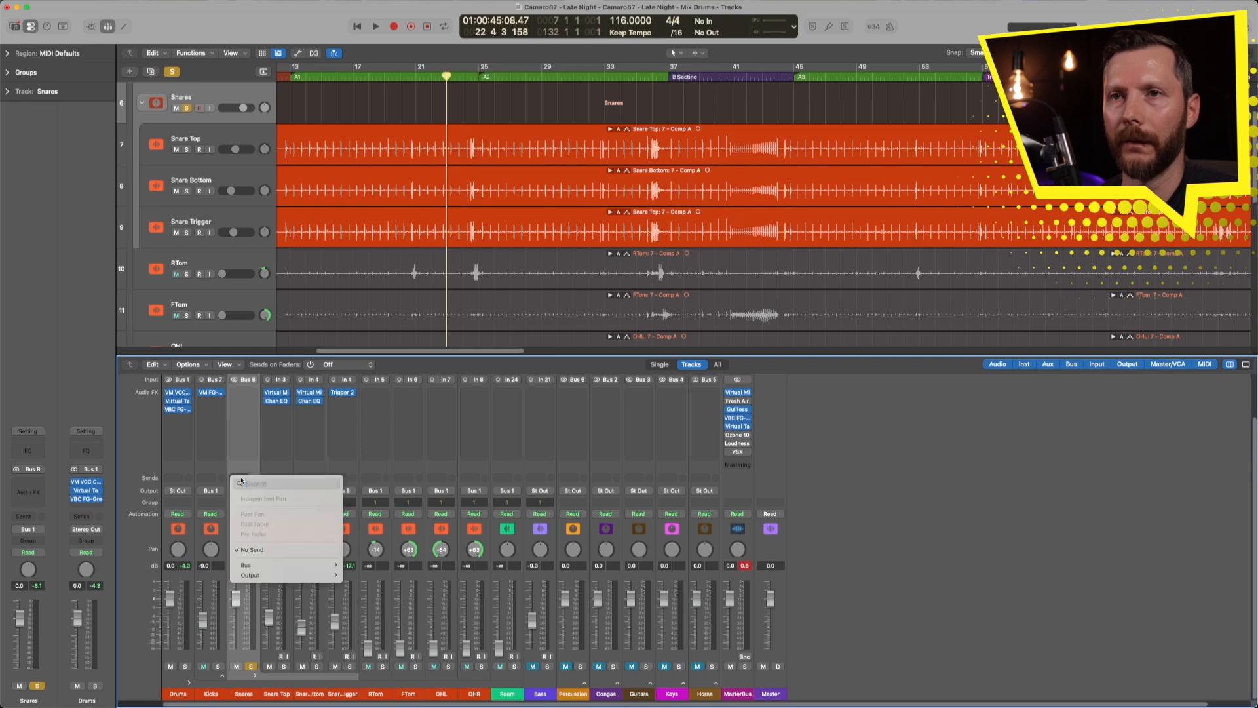
mouse_move(259, 568)
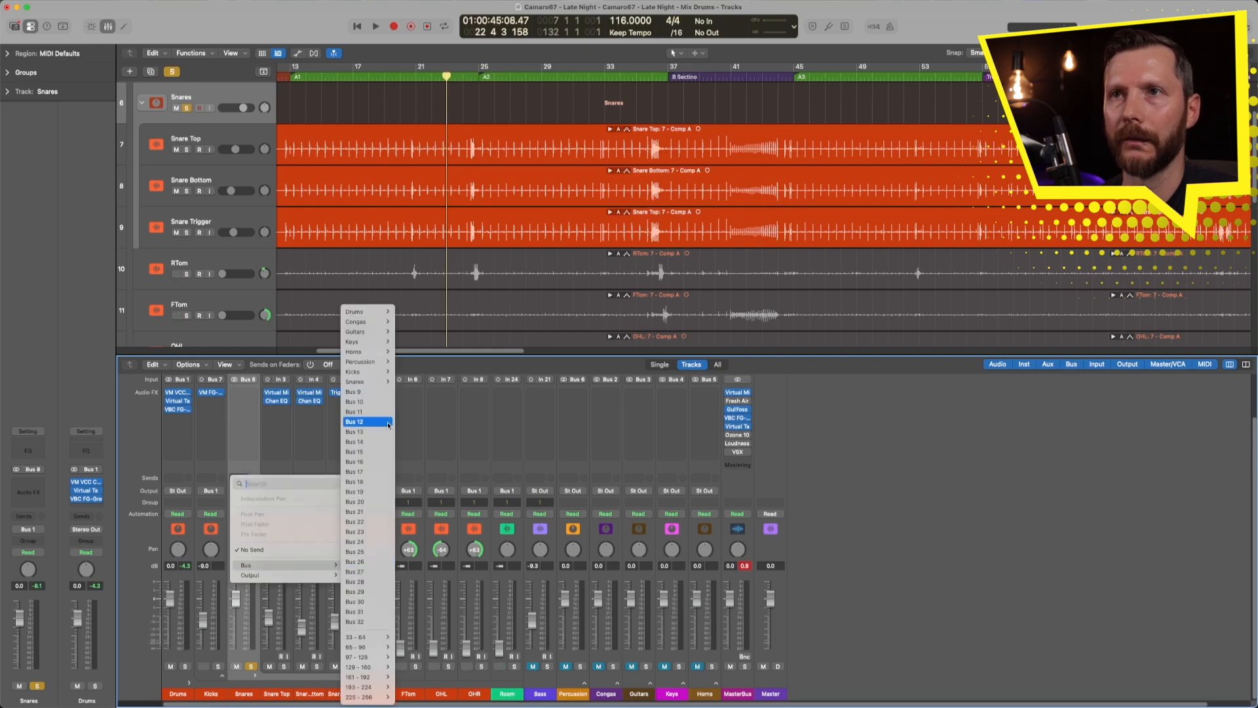
left_click(369, 393)
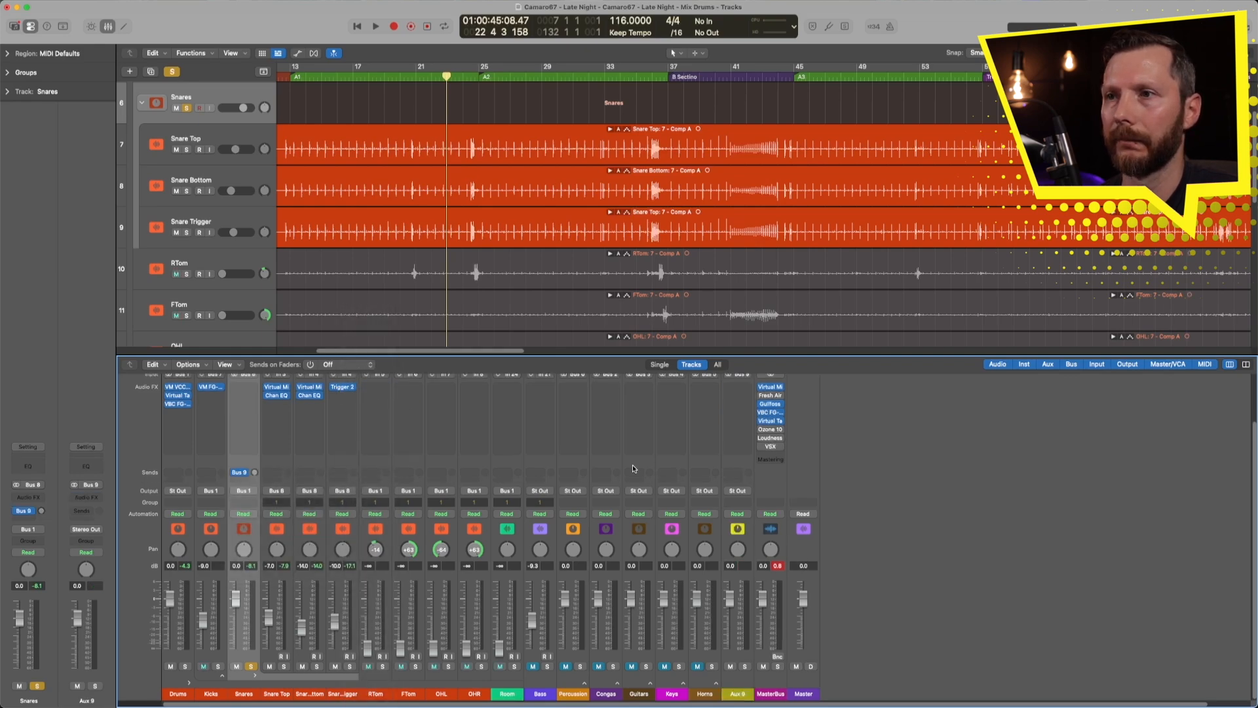
left_click(738, 696)
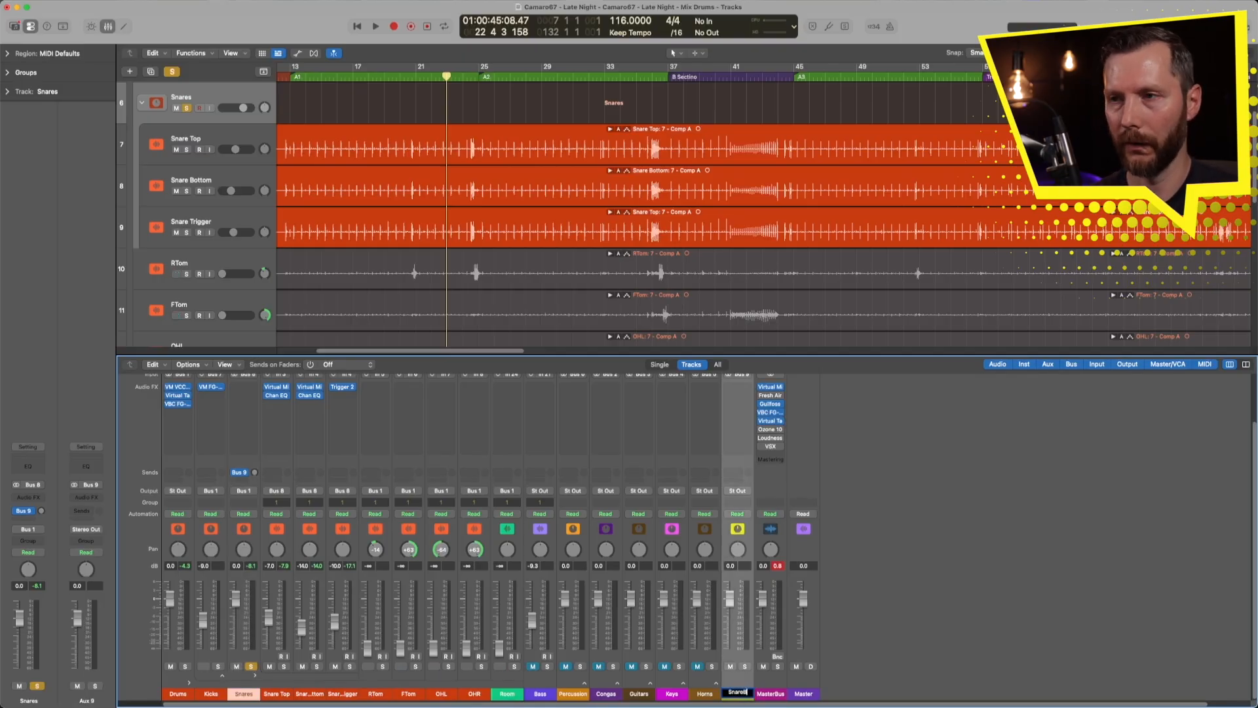
type("SnareVerb")
Insert Valhalla DSP's ValhallaVintageVerb on the SnareVerb channel and open its window
left_click(738, 387)
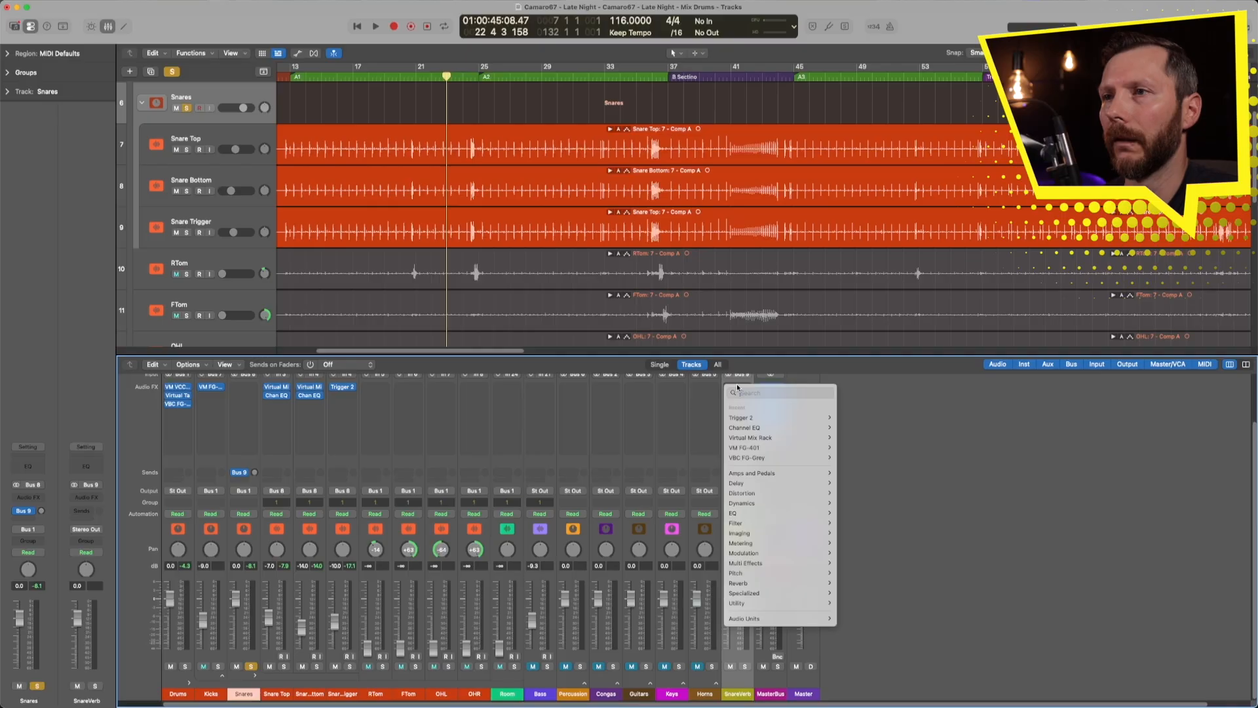
mouse_move(745, 618)
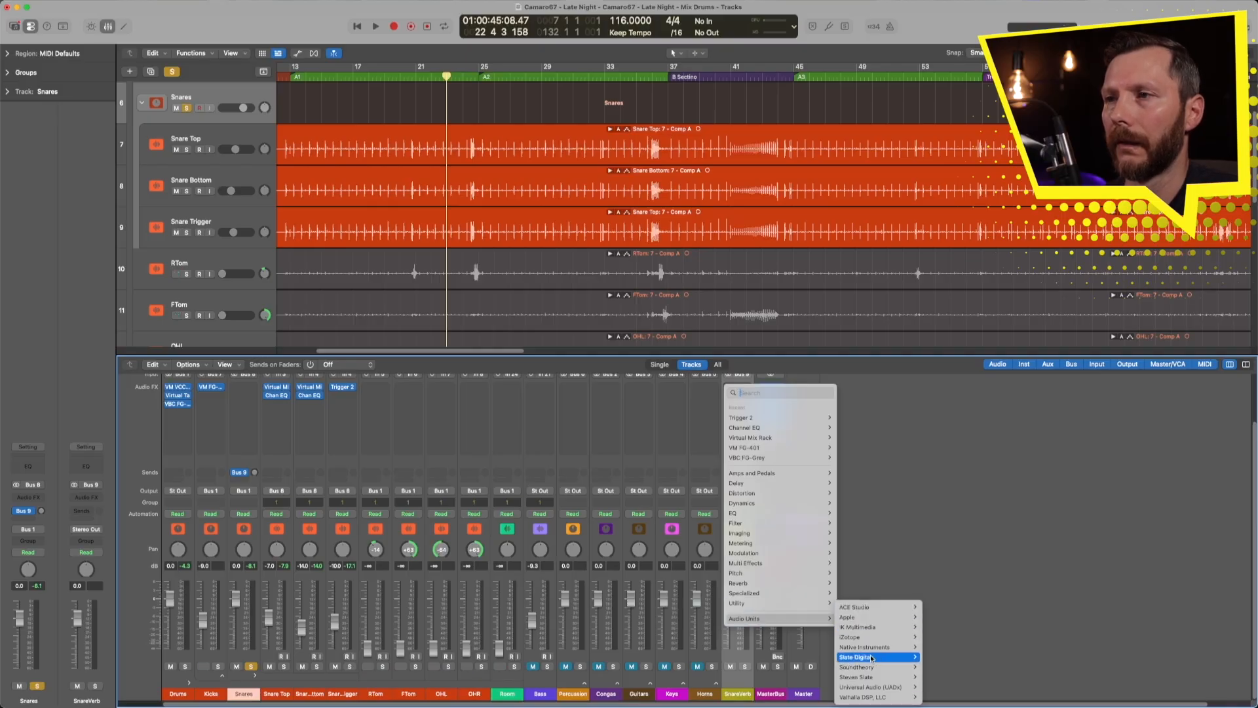
mouse_move(867, 699)
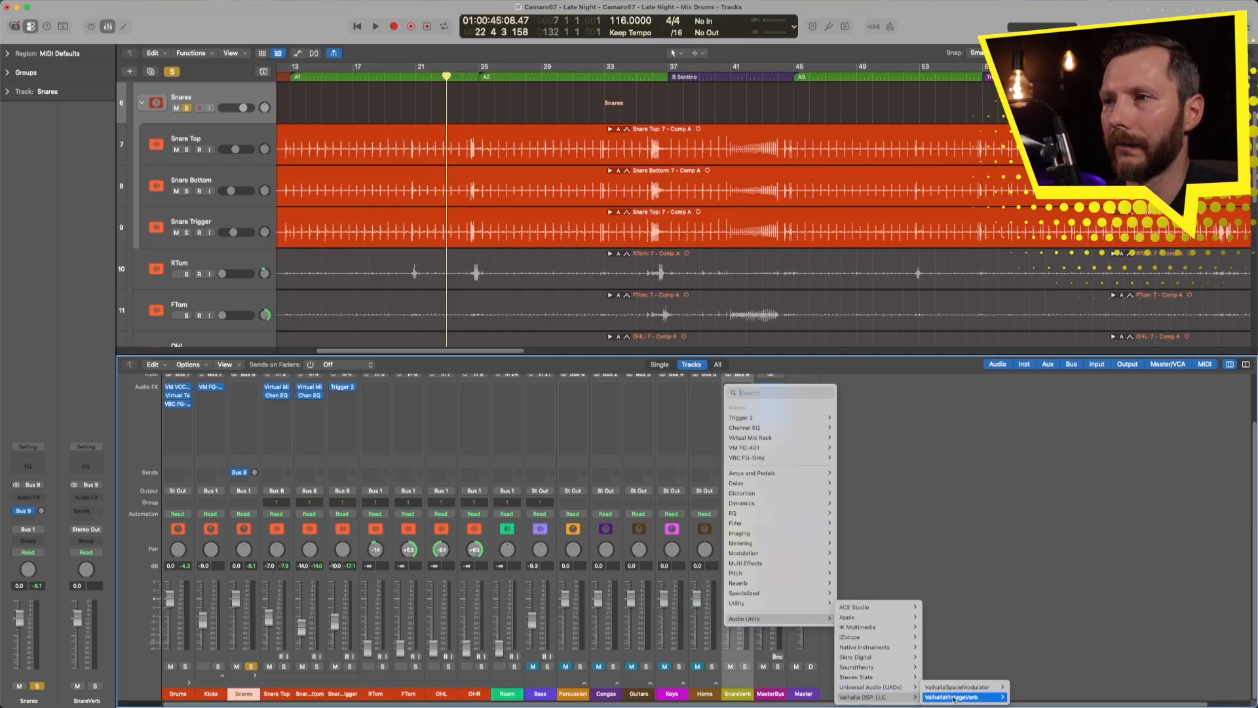
left_click(1020, 697)
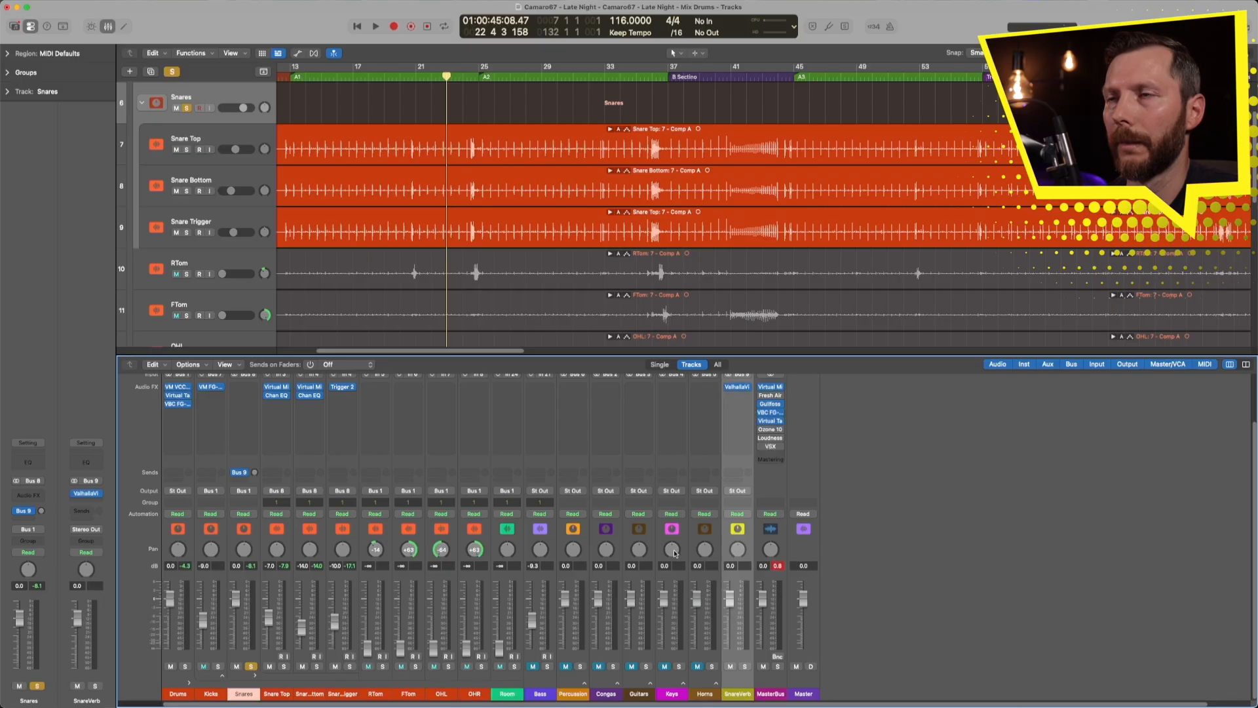
left_click(740, 389)
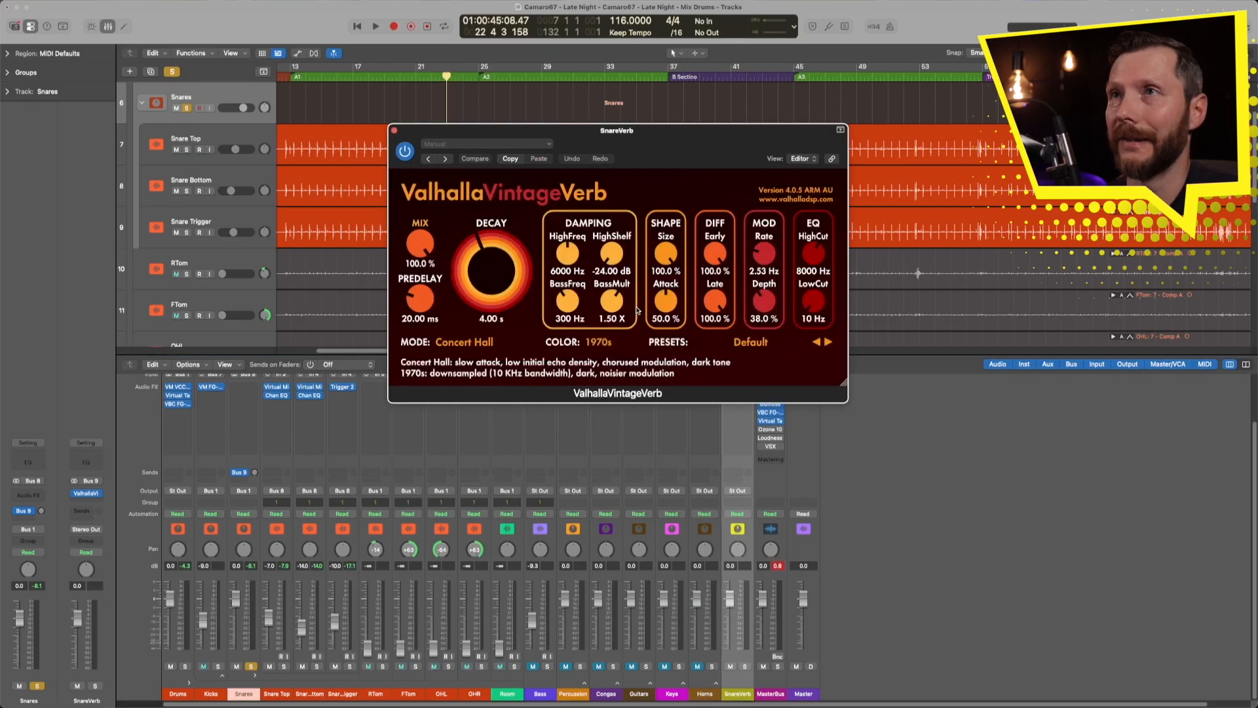
Load the Snare Plate preset from the Plates category in ValhallaVintageVerb
left_click_drag(610, 145, 655, 306)
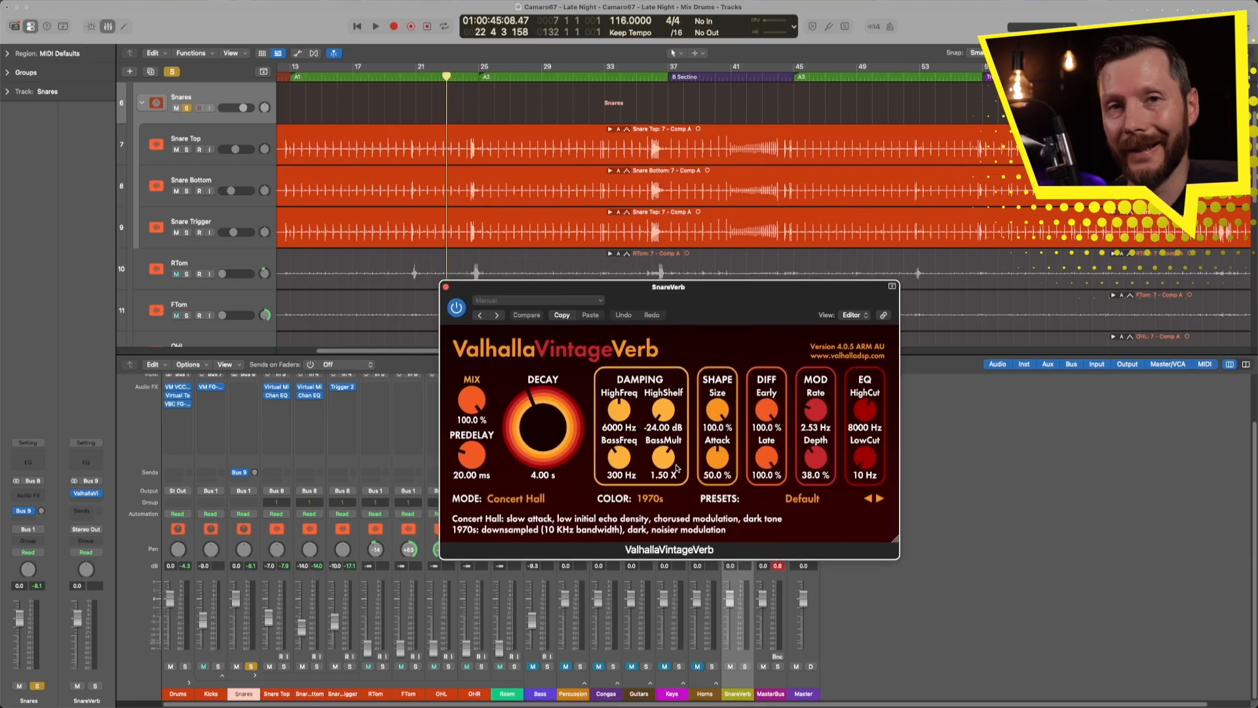
left_click(805, 501)
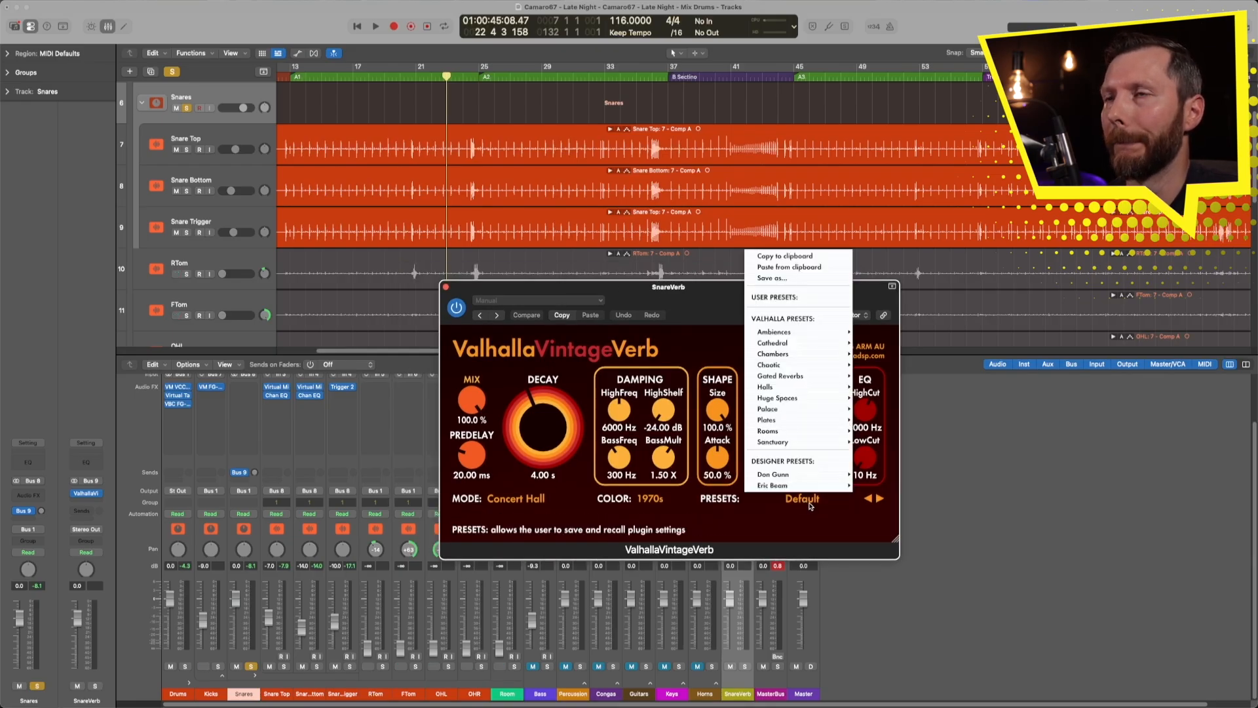
mouse_move(780, 421)
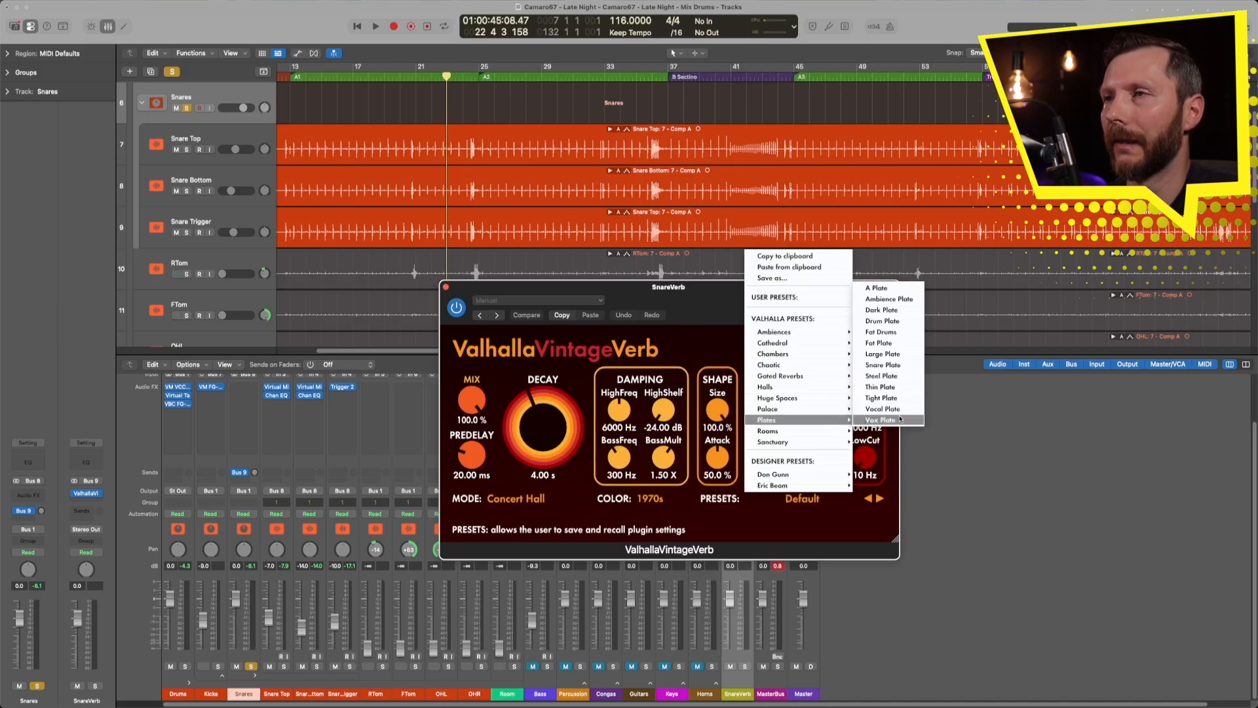
left_click(889, 366)
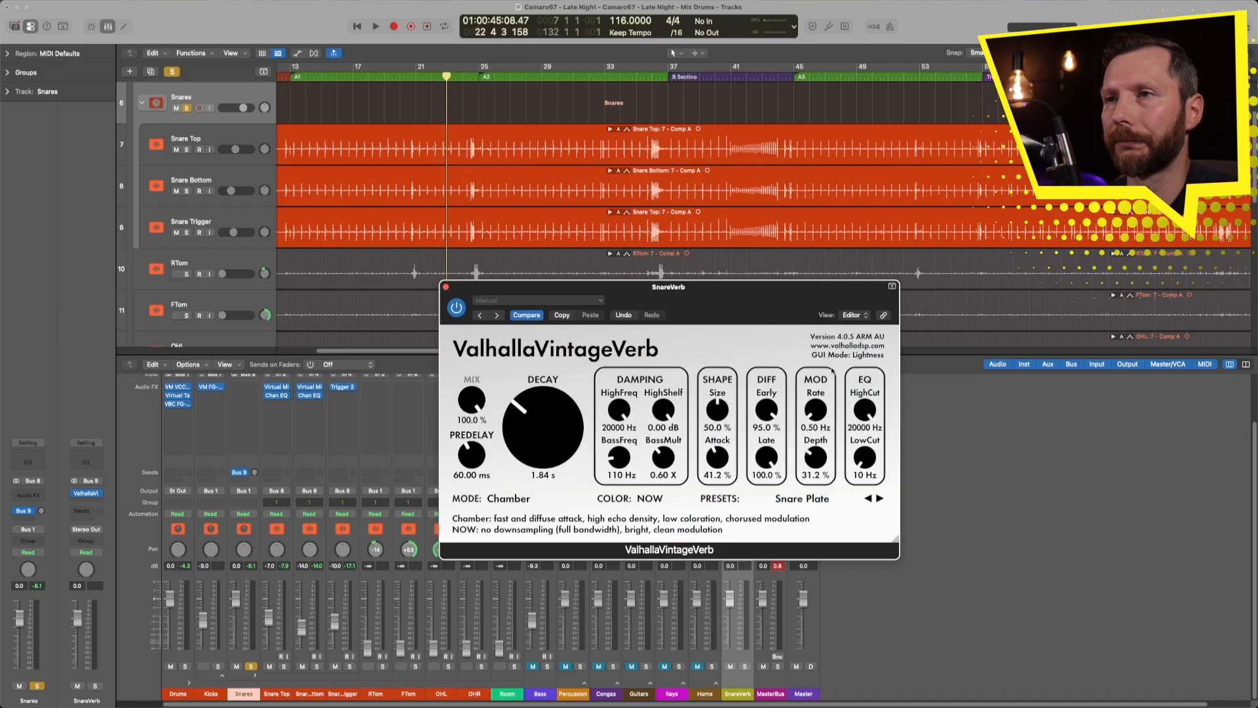
Set the reverb's color to 1970s and its mode to Smooth Plate
left_click(651, 499)
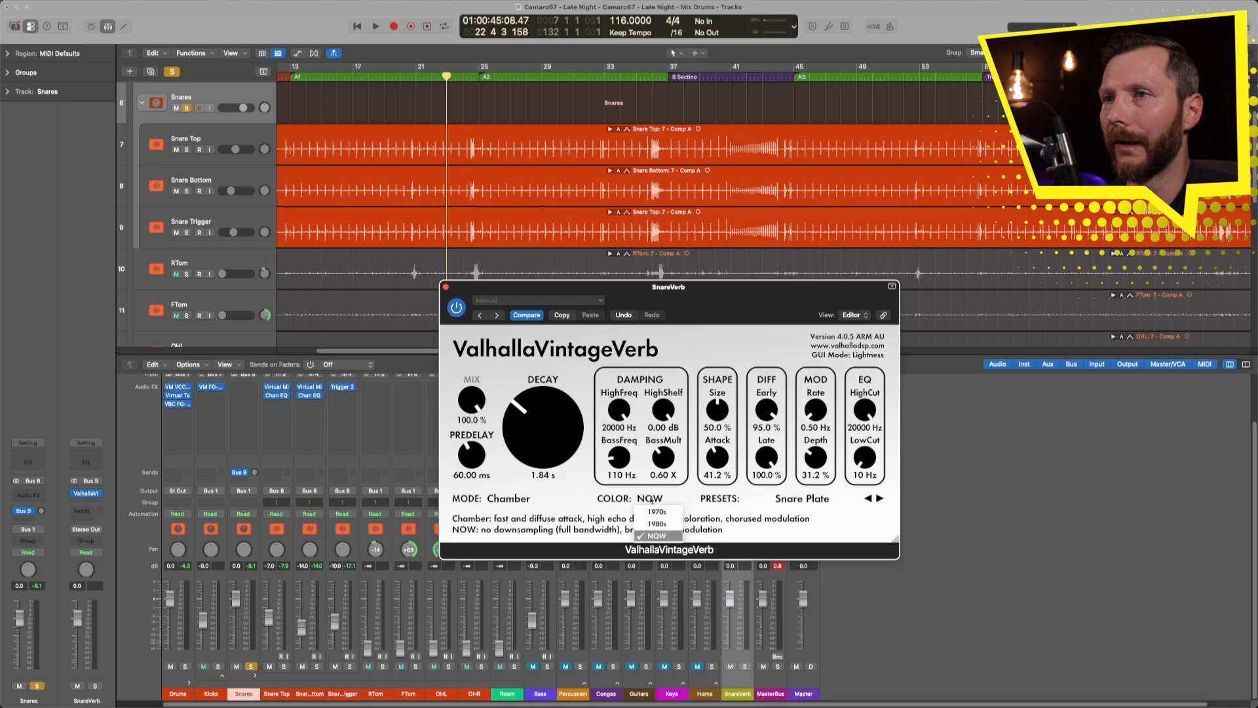
left_click(650, 518)
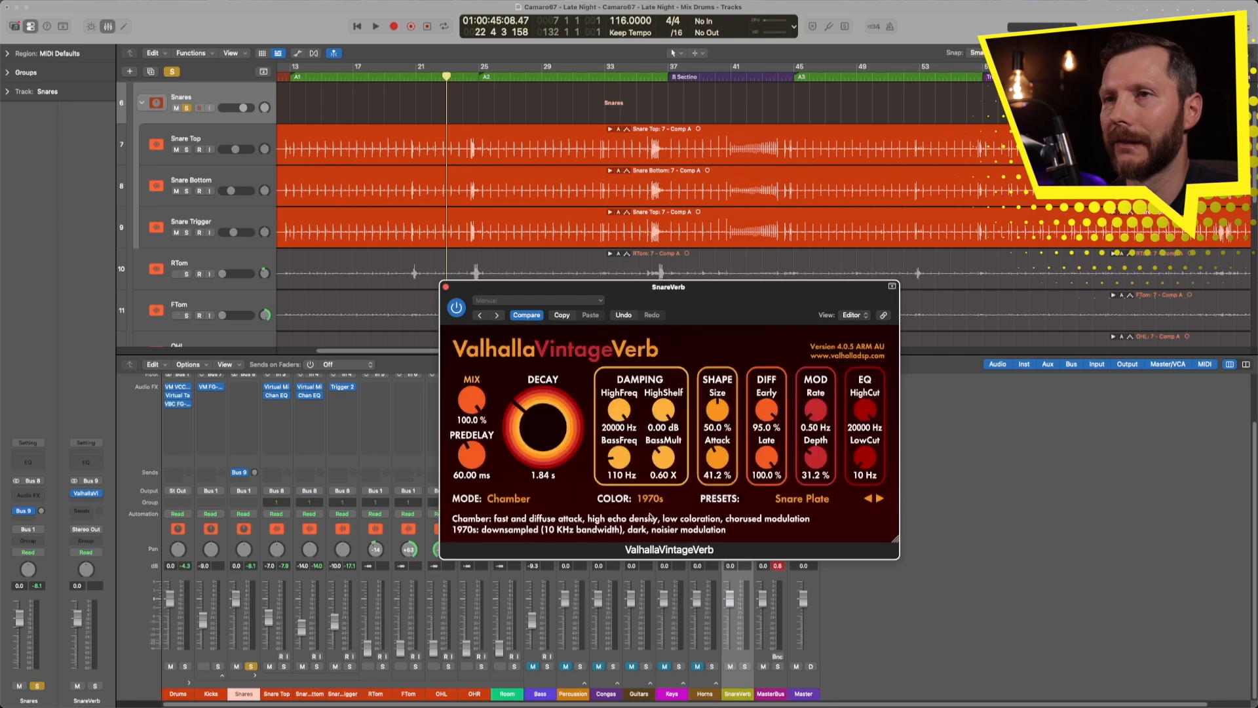
left_click(512, 501)
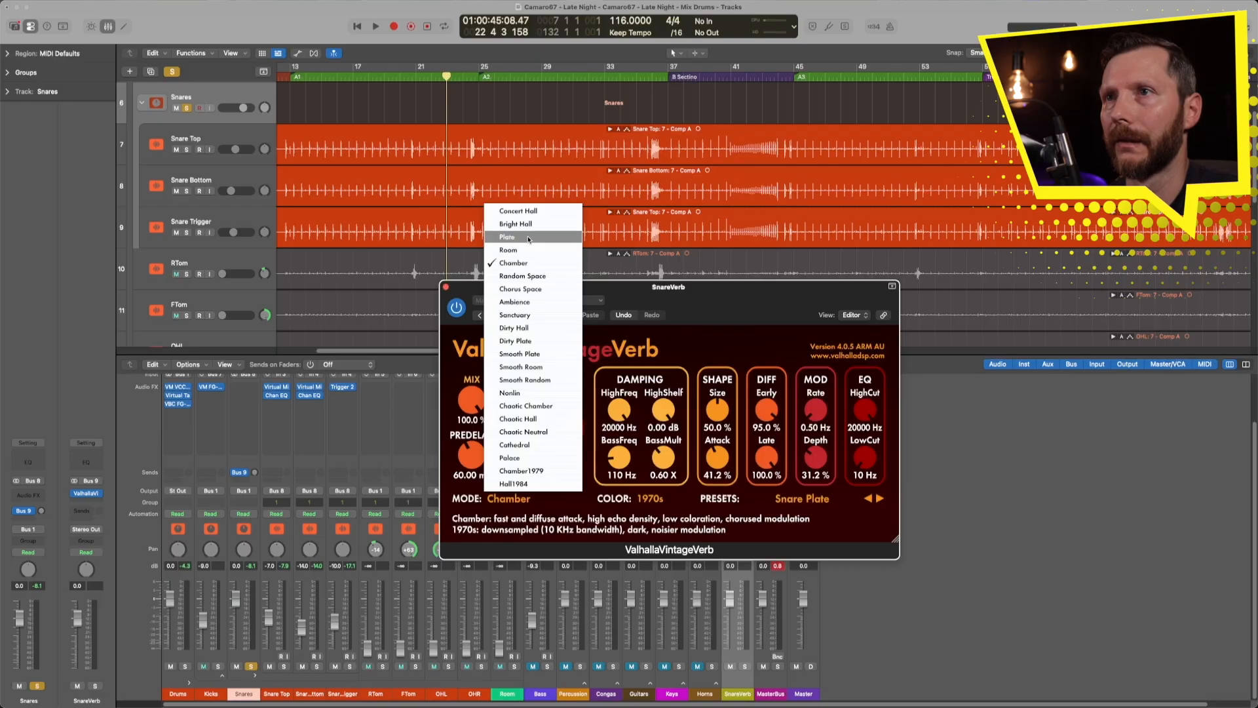
left_click(547, 355)
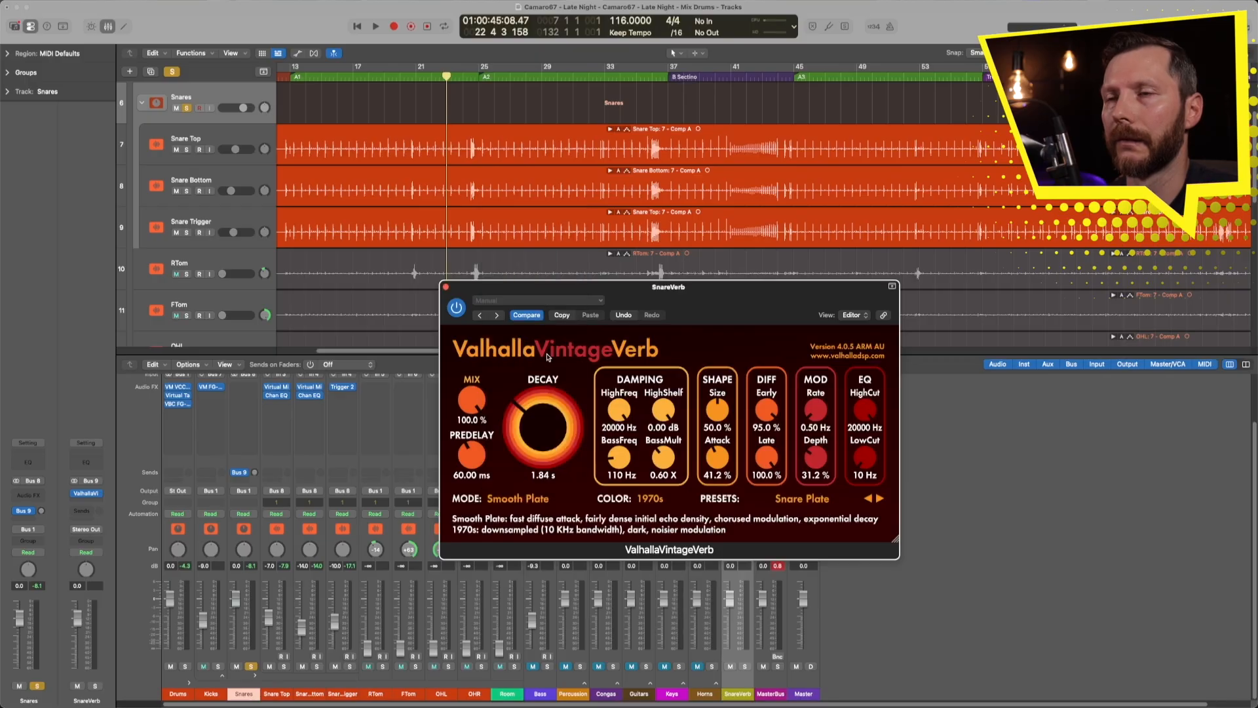
During playback, set the Snares send to Bus 9 to about -7.5 dB and the reverb decay to 1.16 s
left_click_drag(561, 289, 685, 339)
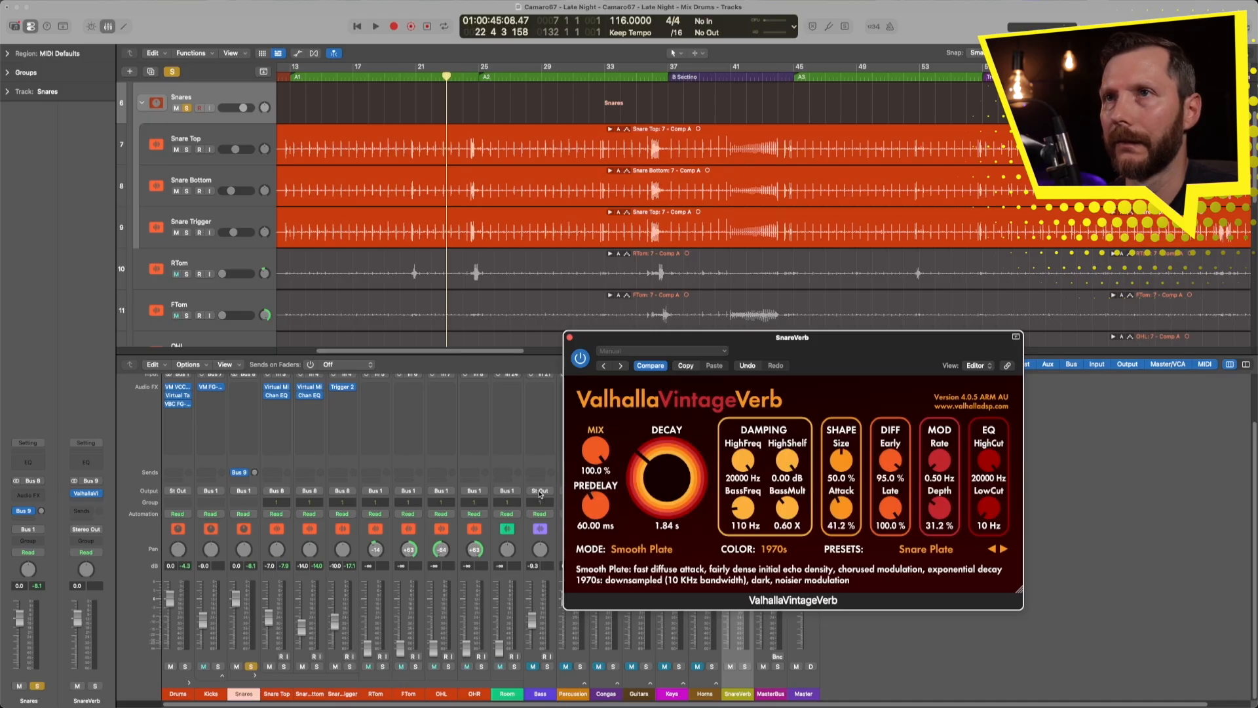
key("space")
left_click_drag(252, 474, 254, 445)
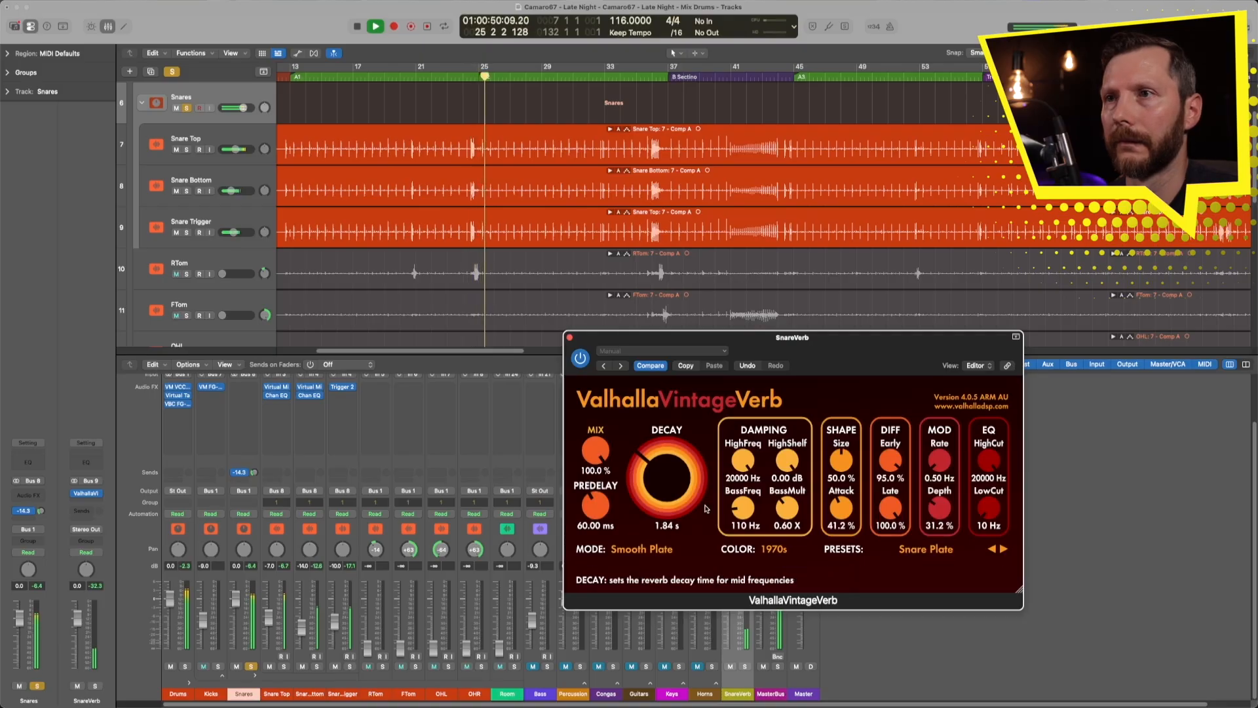
left_click_drag(690, 510, 664, 491)
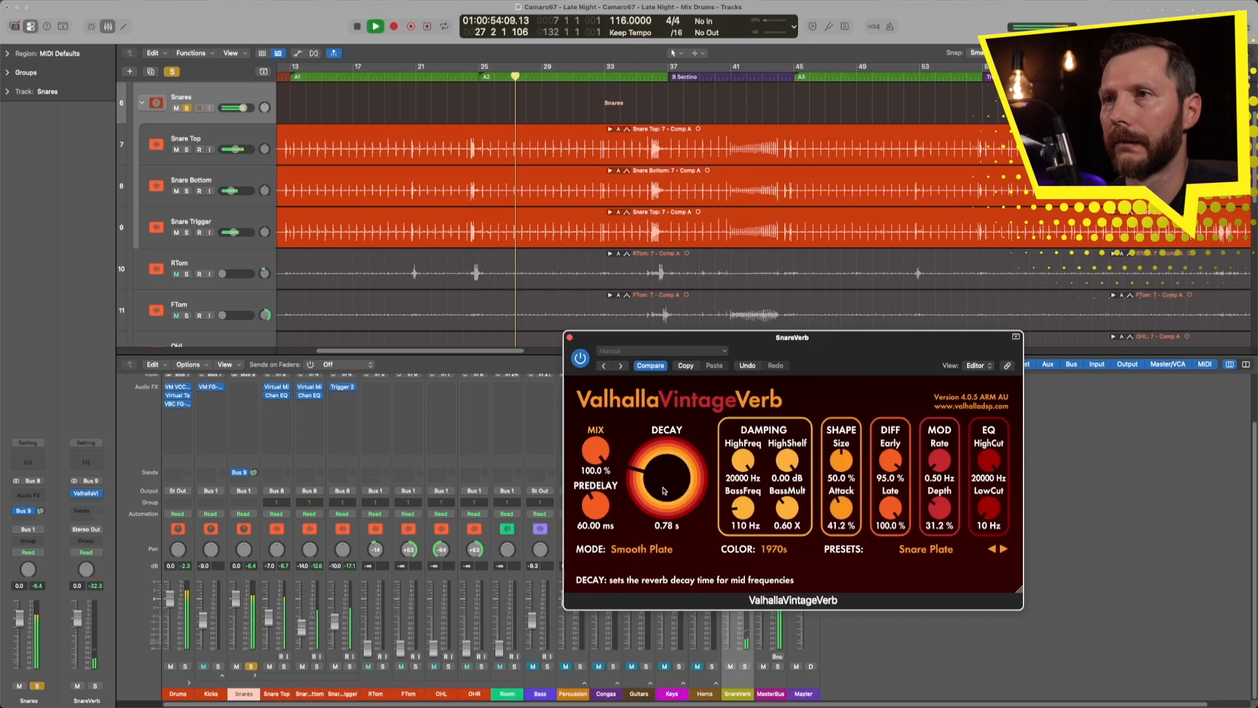
scroll(664, 490, "up", 1)
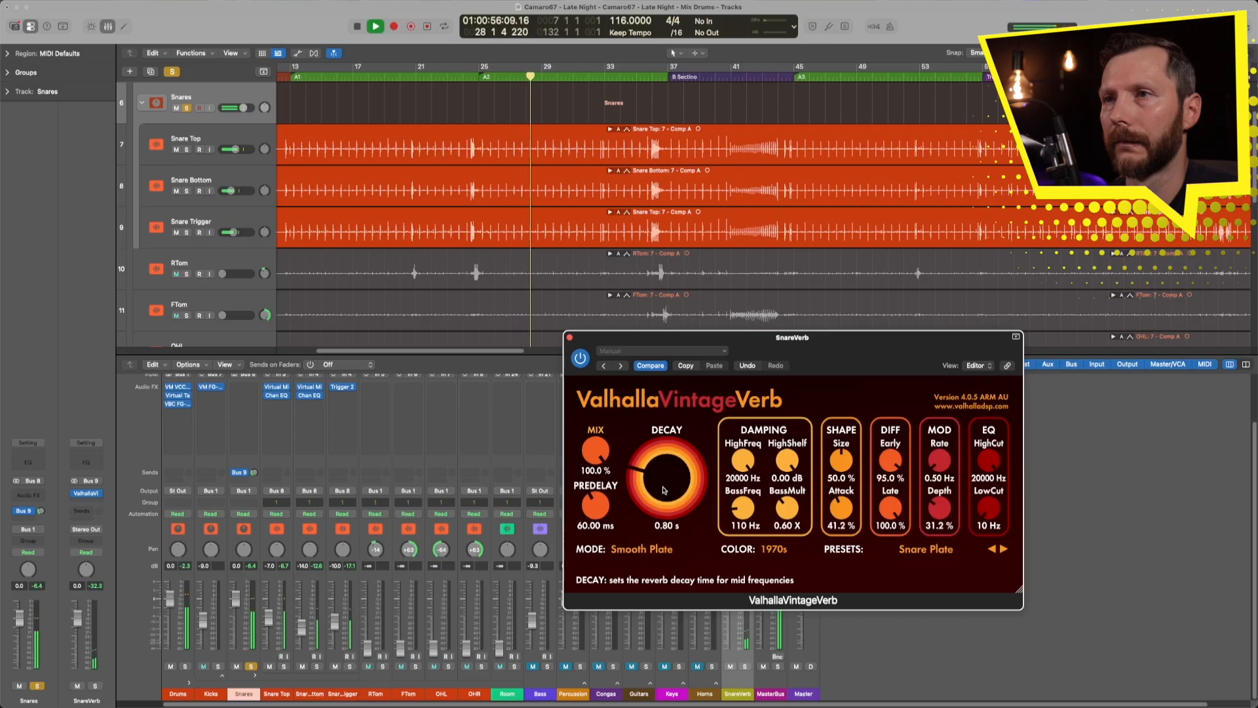
left_click_drag(663, 490, 667, 485)
left_click_drag(254, 472, 254, 468)
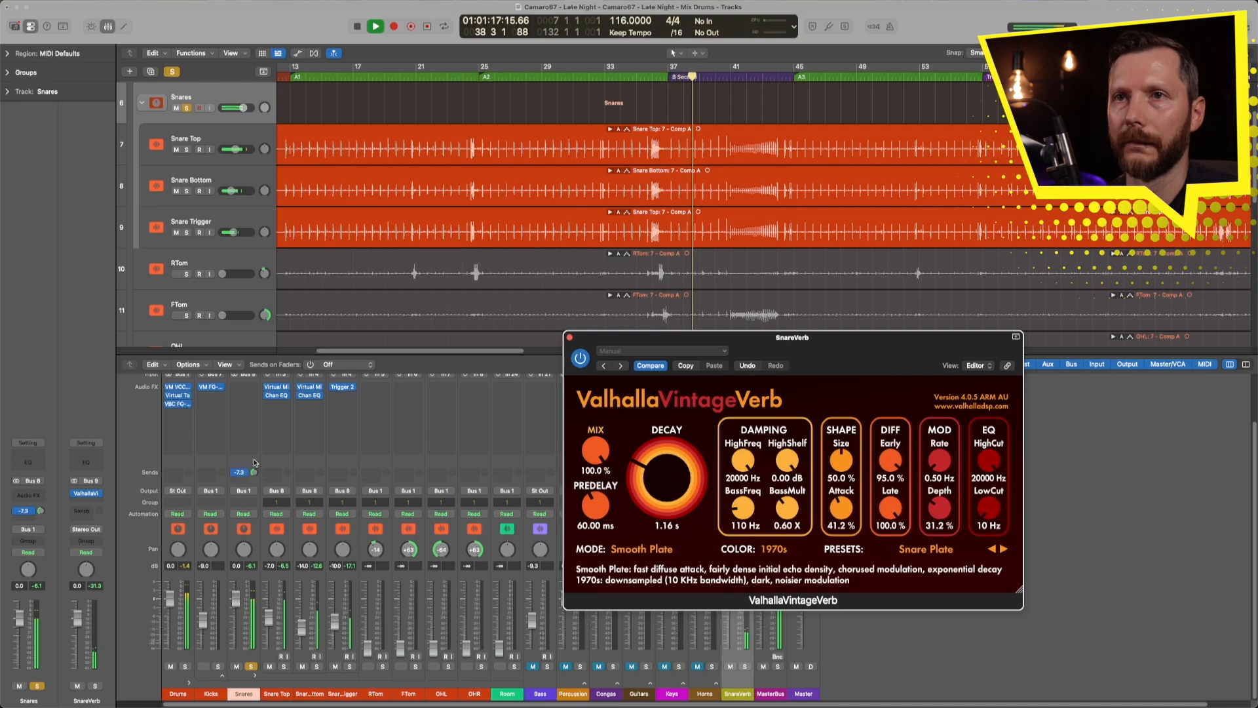
Add a Channel EQ after the reverb on SnareVerb, roll off its highs, close the plug-in windows and stop playback
left_click_drag(790, 350, 1019, 422)
scroll(738, 446, "up", 5)
left_click(737, 409)
left_click(738, 410)
left_click(831, 178)
left_click_drag(831, 326, 832, 417)
left_click(394, 130)
left_click(799, 410)
scroll(590, 465, "down", 5)
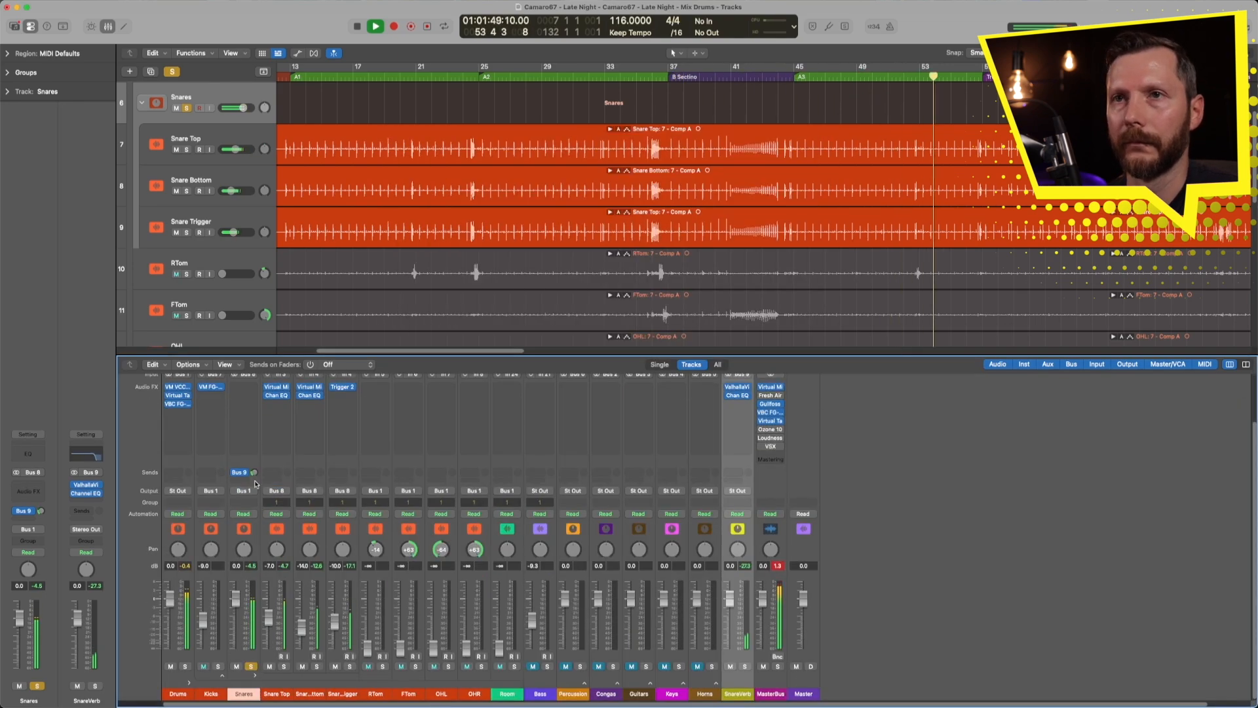
key("space")
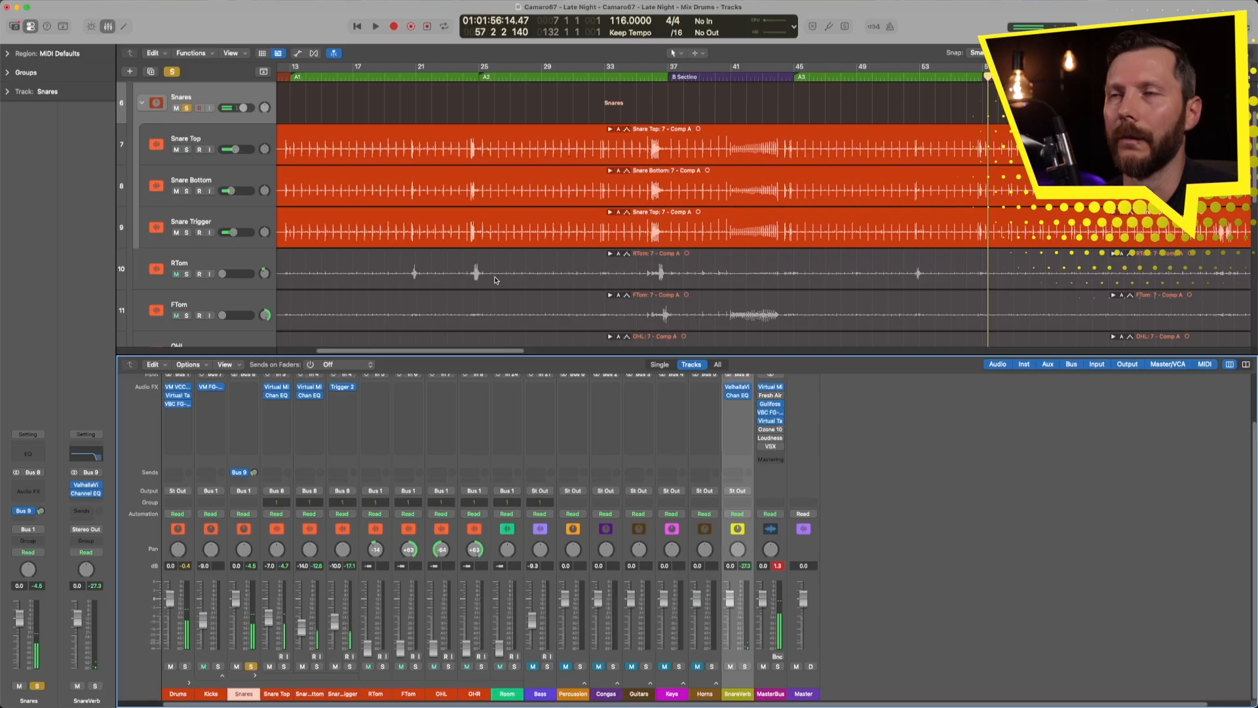
Insert Slate Digital's VM FG-Stress compressor on the Snares bus
key("z")
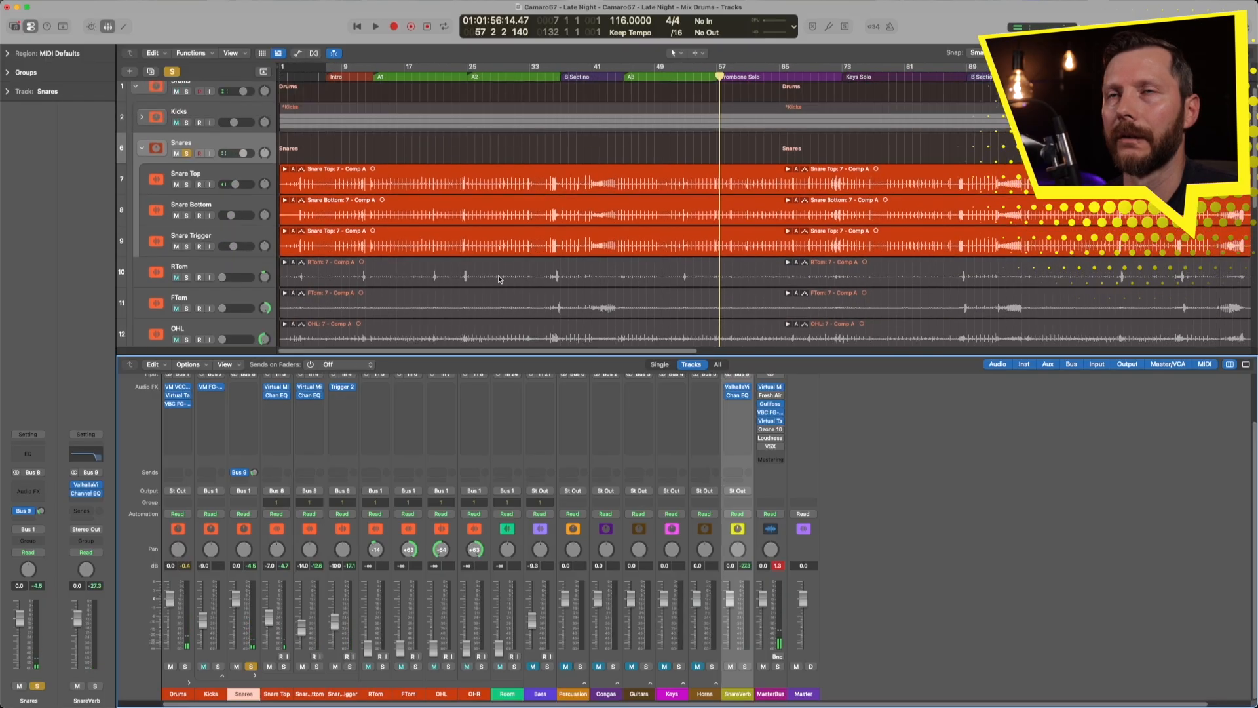
key("super+Left")
key("super+Left")
key("super+Up")
key("super+Up")
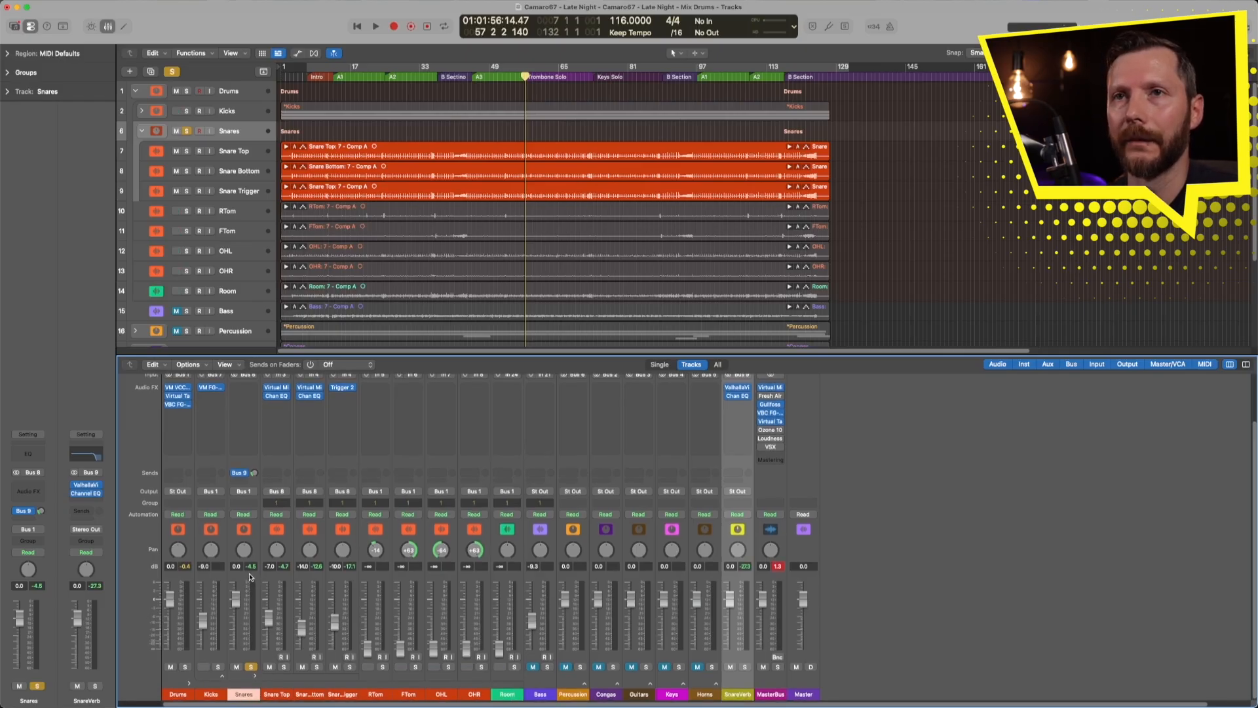
left_click(242, 392)
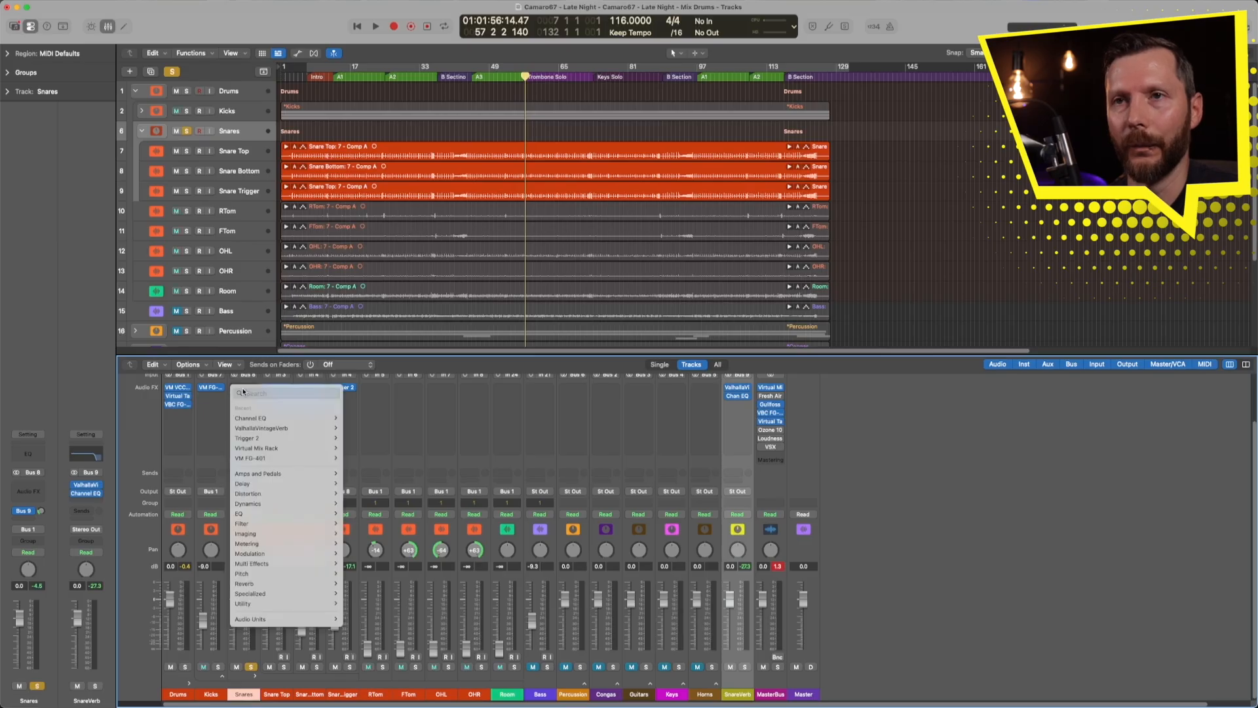
mouse_move(283, 621)
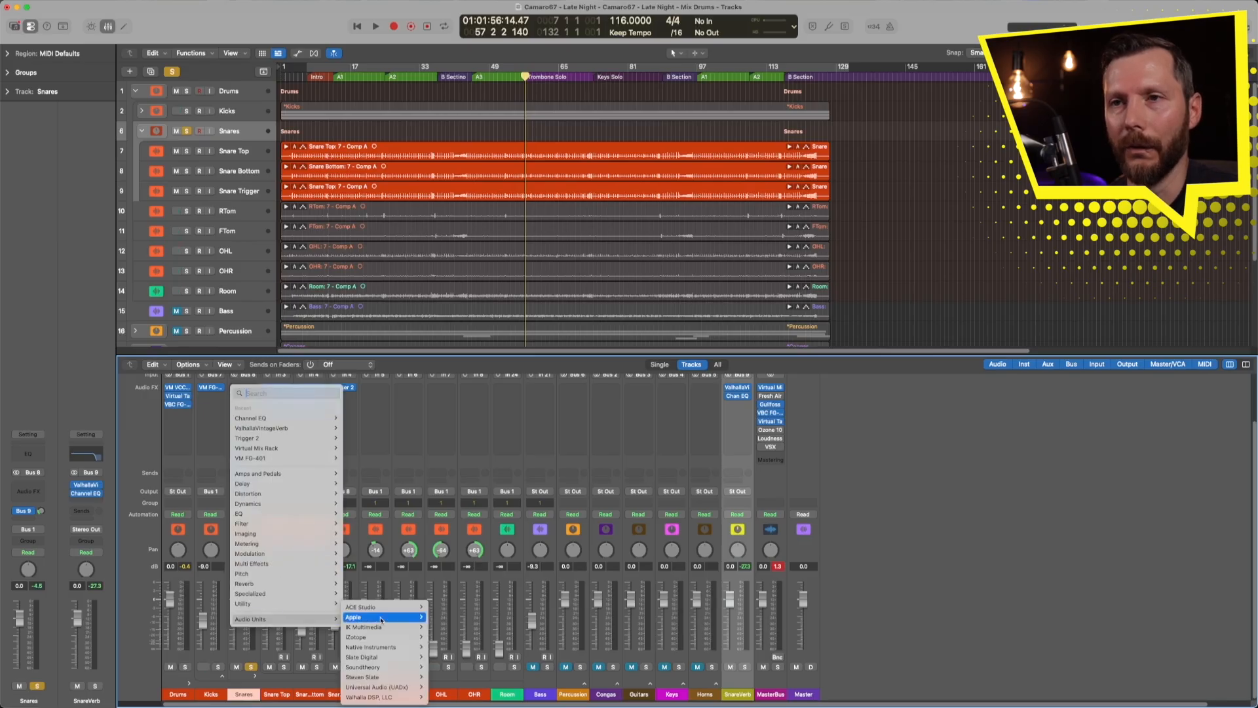
mouse_move(385, 620)
mouse_move(394, 657)
mouse_move(472, 657)
left_click(525, 657)
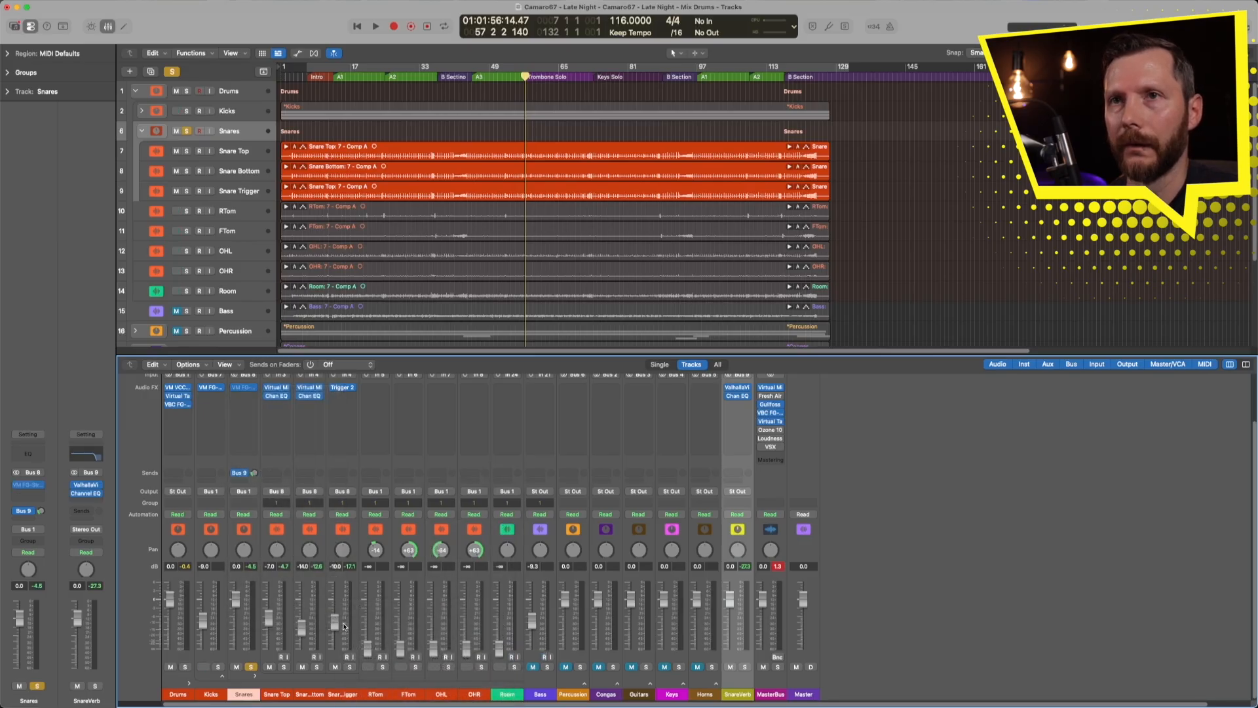
Load the Snare - Punchy 1 preset in FG-Stress and audition the compressed snares
left_click(463, 186)
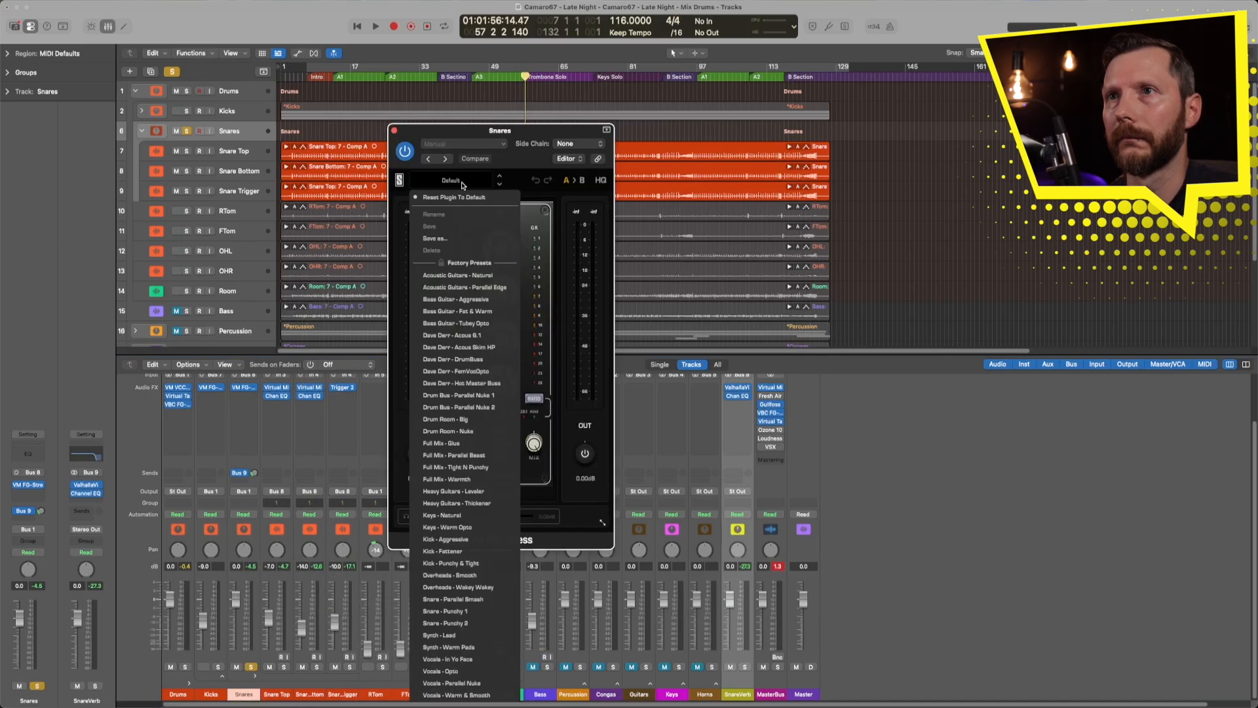
left_click(465, 611)
key("space")
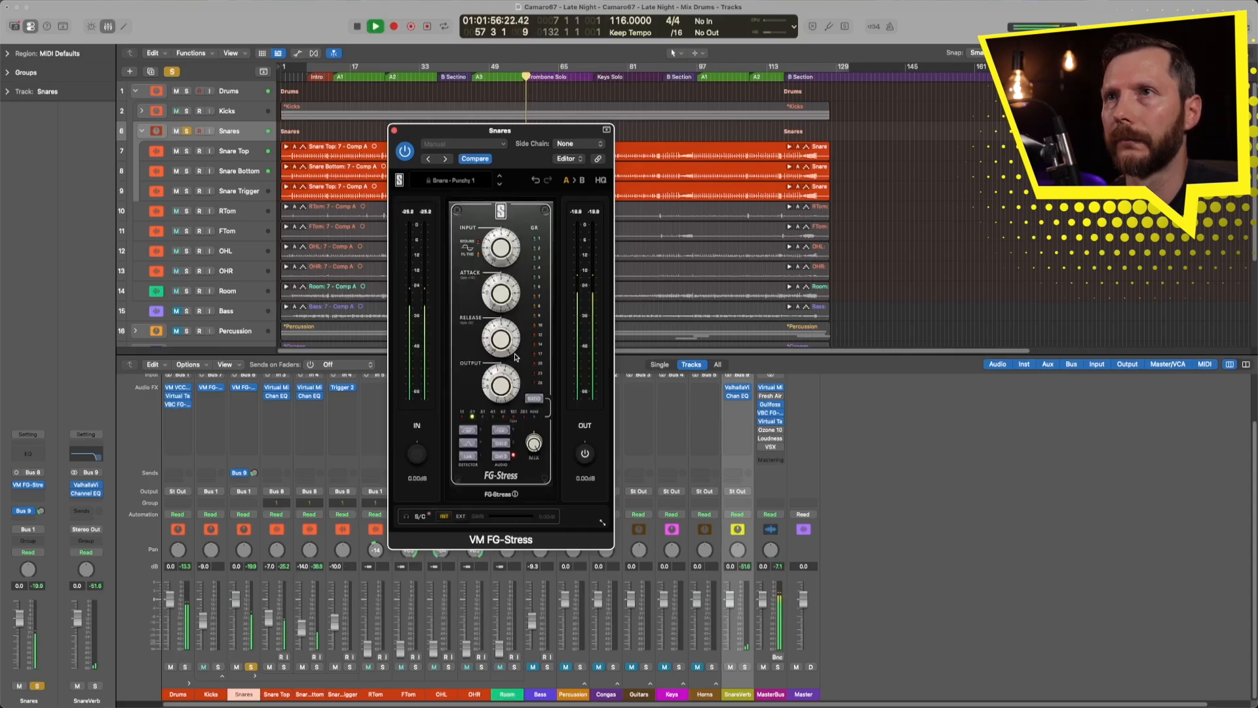
mouse_move(499, 256)
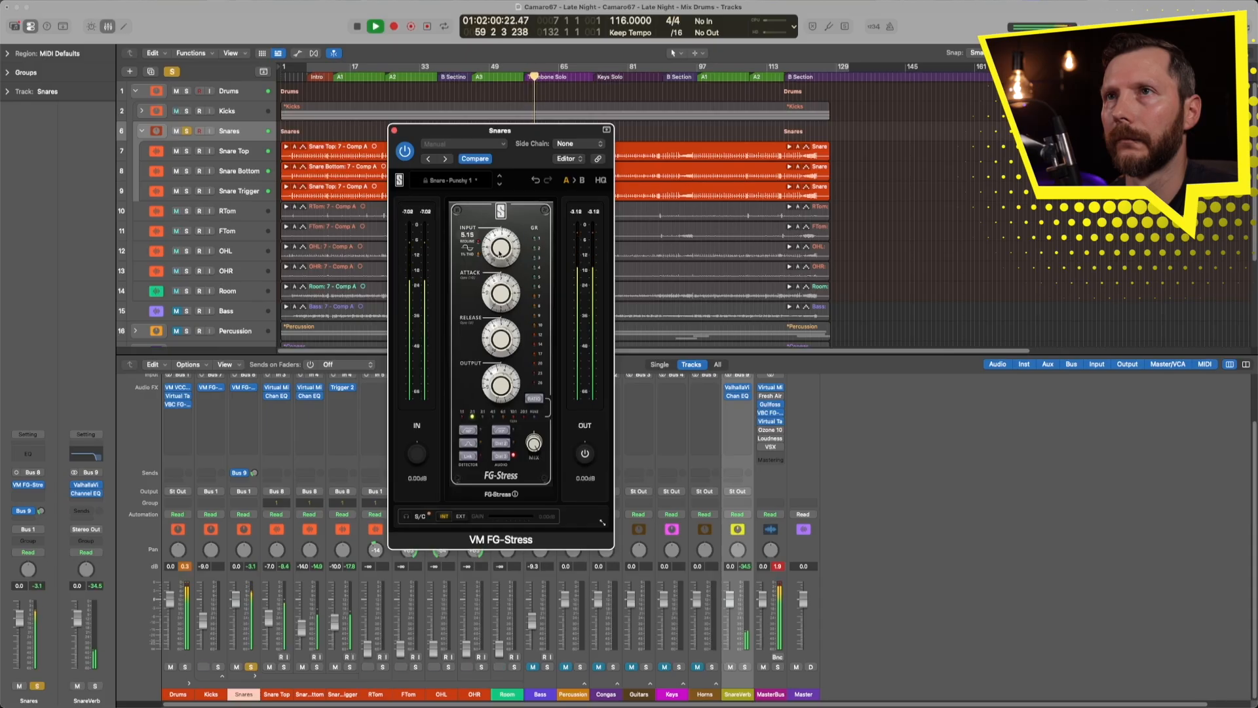
Compare the snares with FG-Stress bypassed and enabled, close its window and stop playback
left_click(405, 152)
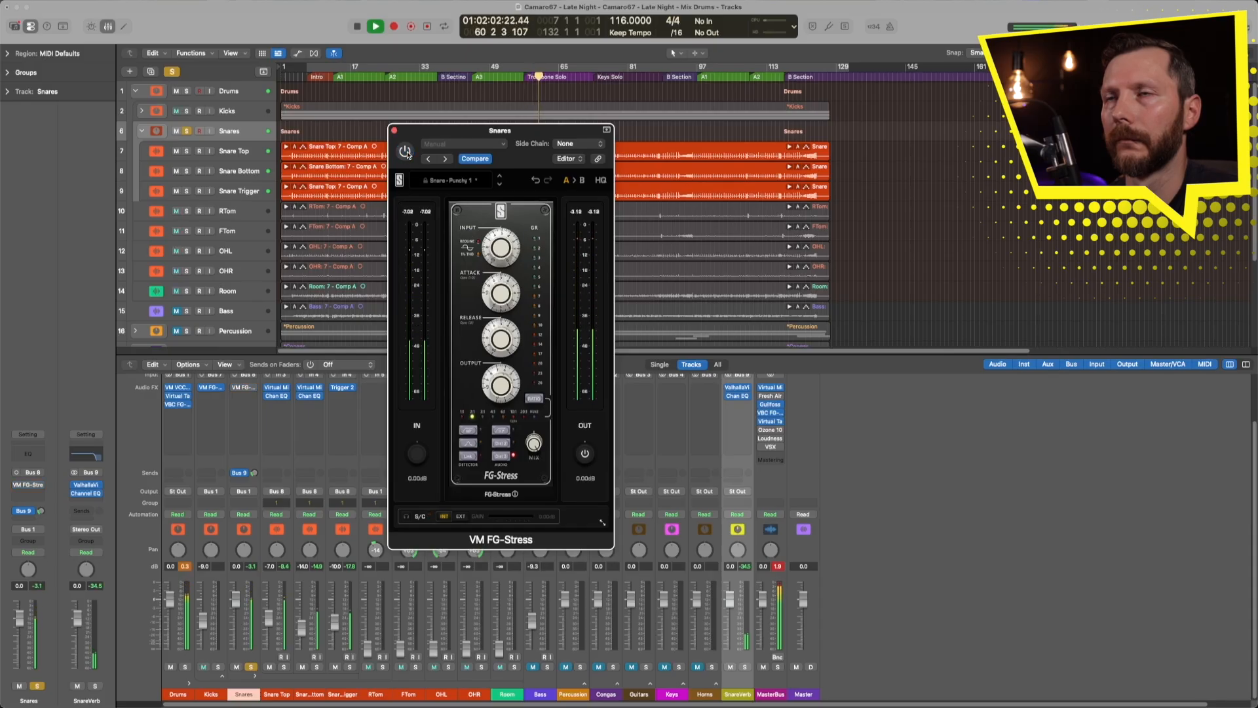
left_click(405, 152)
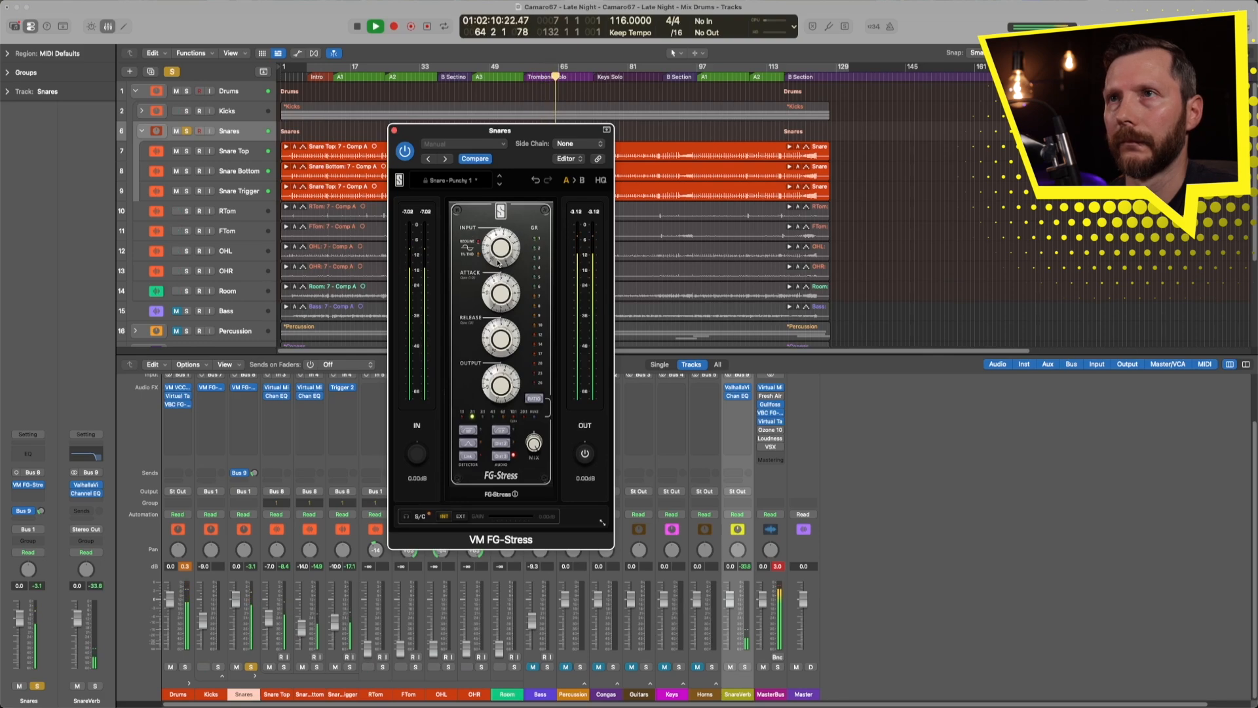
left_click(405, 151)
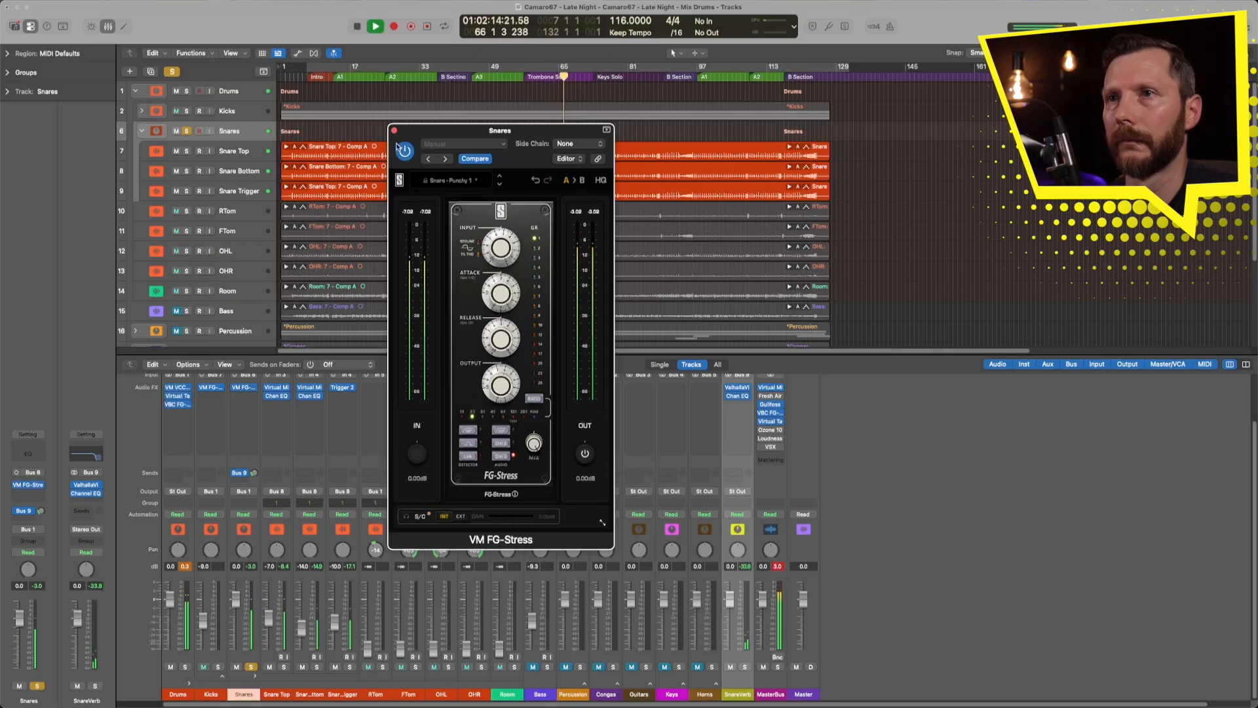
left_click(394, 131)
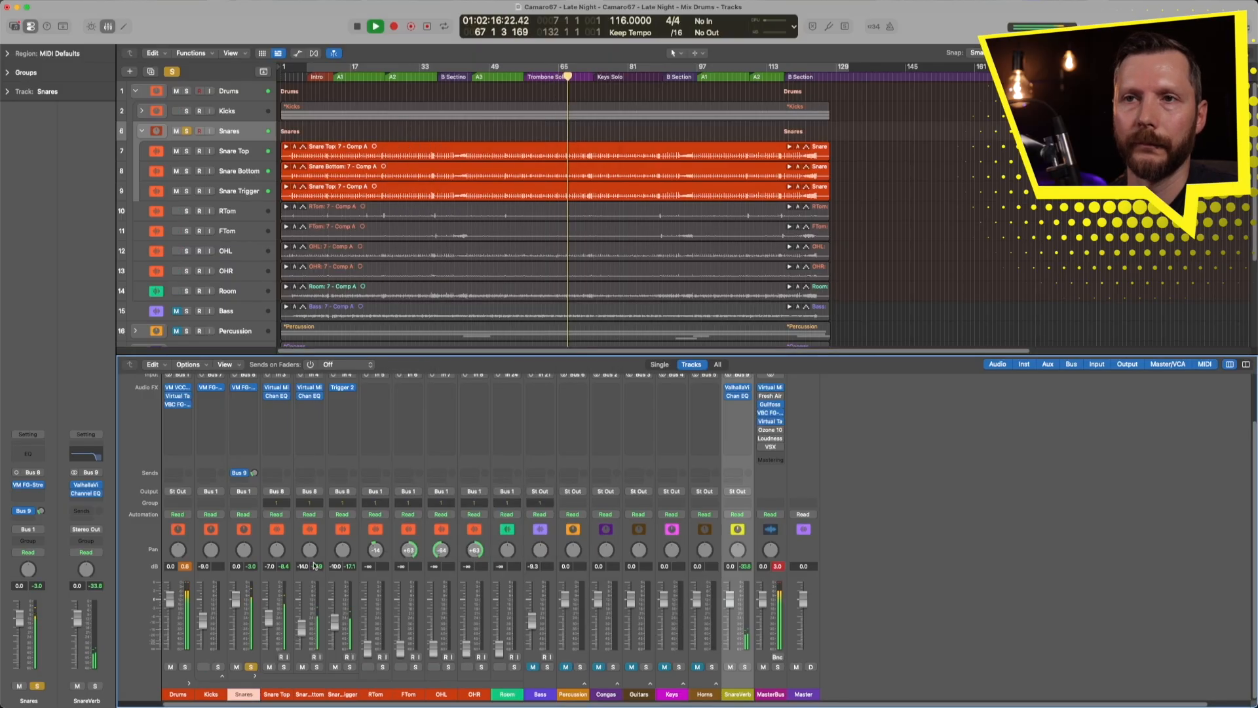
key("space")
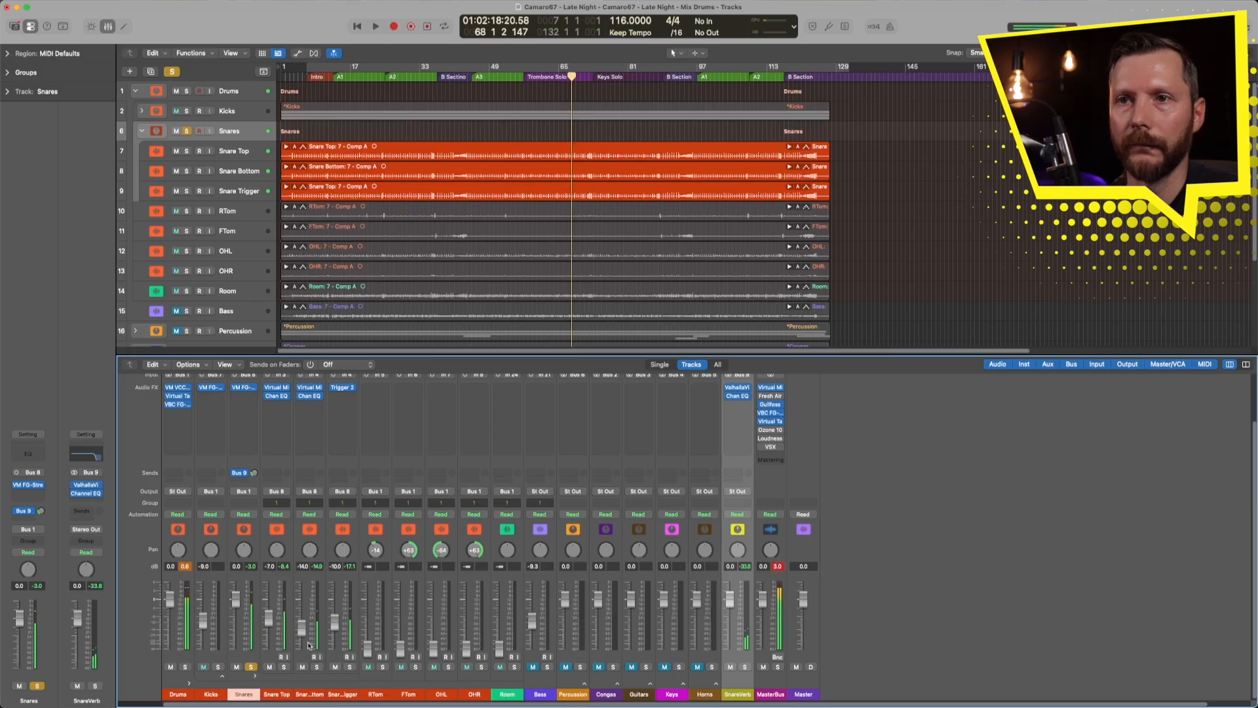
Pull the Snares bus fader fully down, unsolo the bus and collapse its track stack
scroll(312, 636, "up", 2)
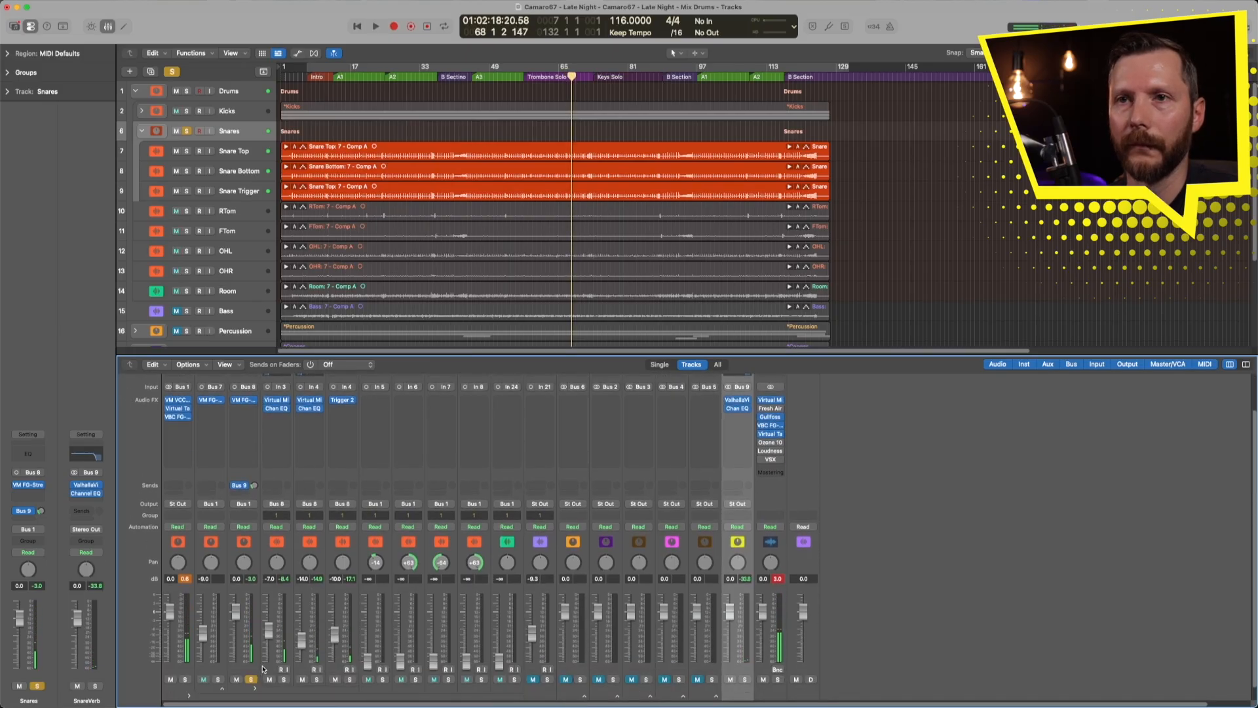
scroll(244, 613, "down", 2)
key("space")
left_click_drag(237, 601, 237, 655)
key("s")
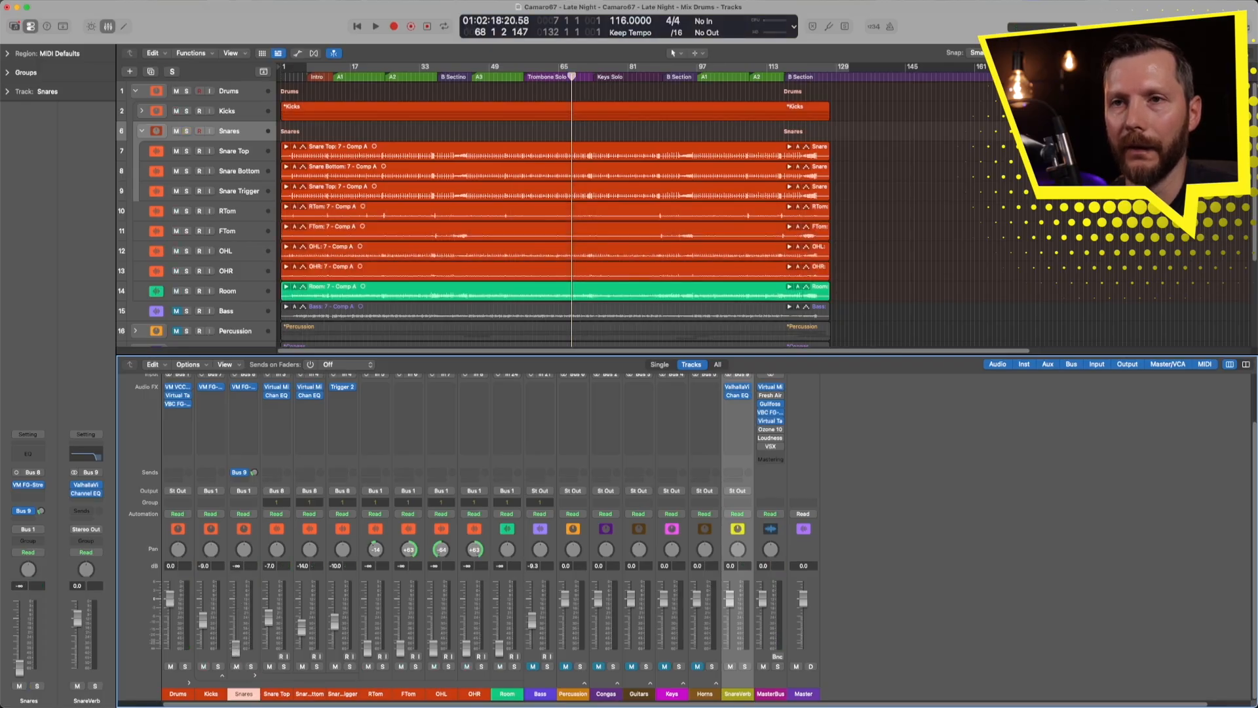
left_click(255, 675)
Play the drum mix and bring the Snares bus fader up to -14.0 dB
key("space")
left_click_drag(237, 657, 237, 630)
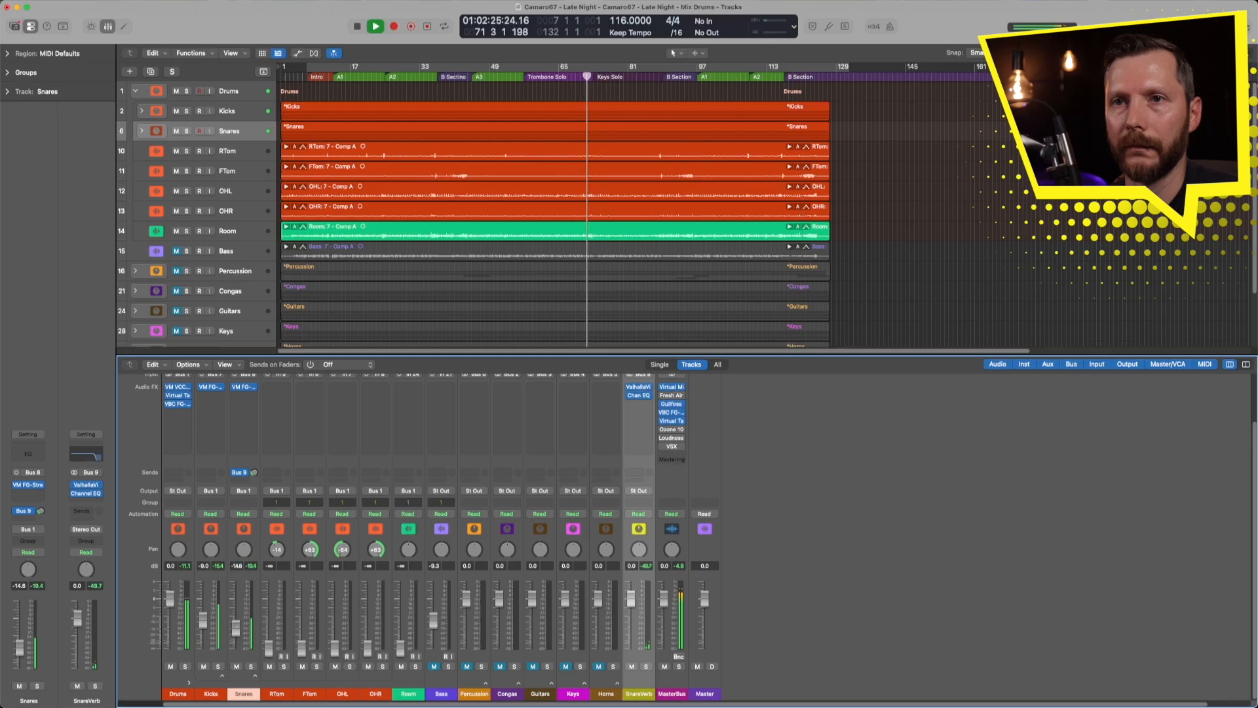
left_click_drag(237, 631, 236, 626)
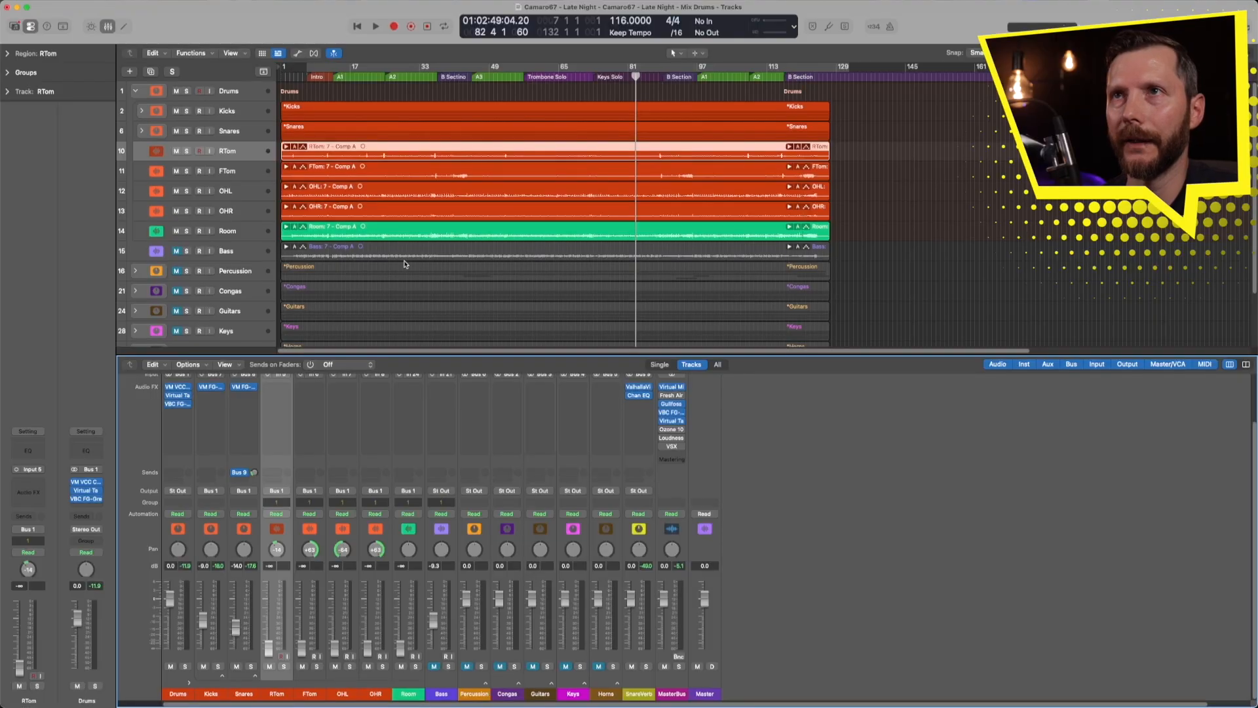
Cycle the tom fill from about bar 35 to bar 38, play it and raise the RTom fader to -17.2 dB
scroll(401, 267, "up", 5)
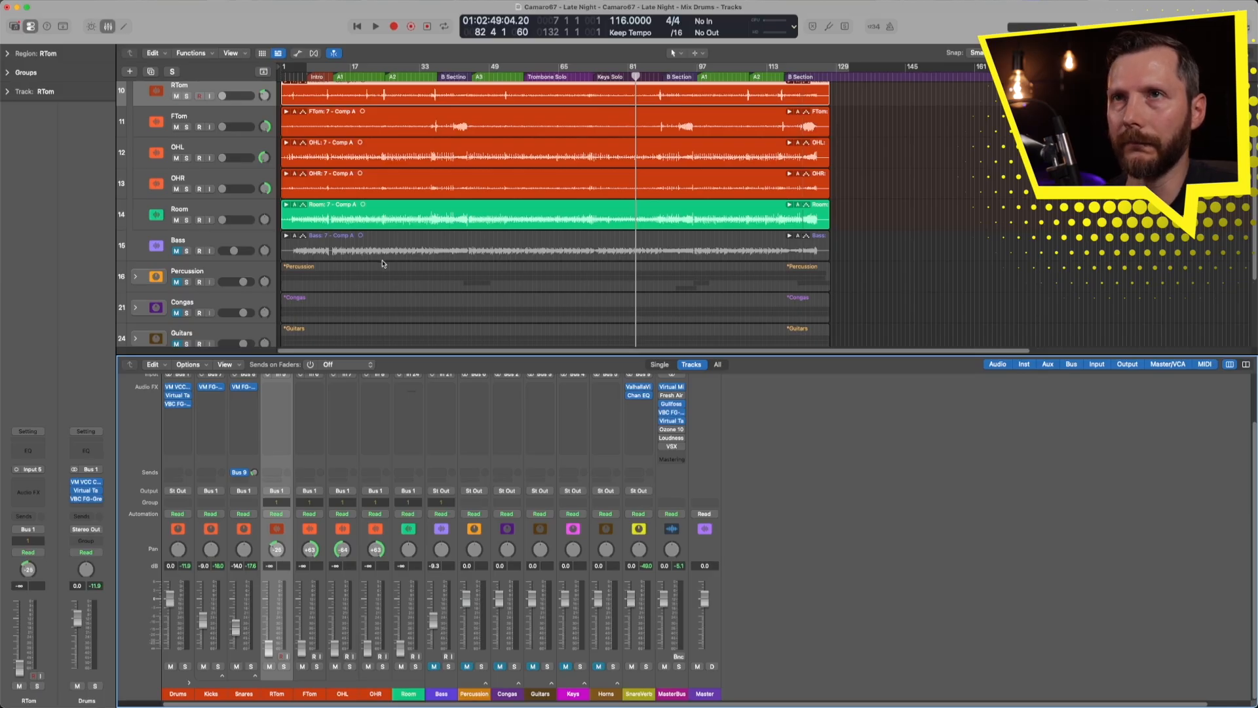
scroll(357, 240, "up", 3)
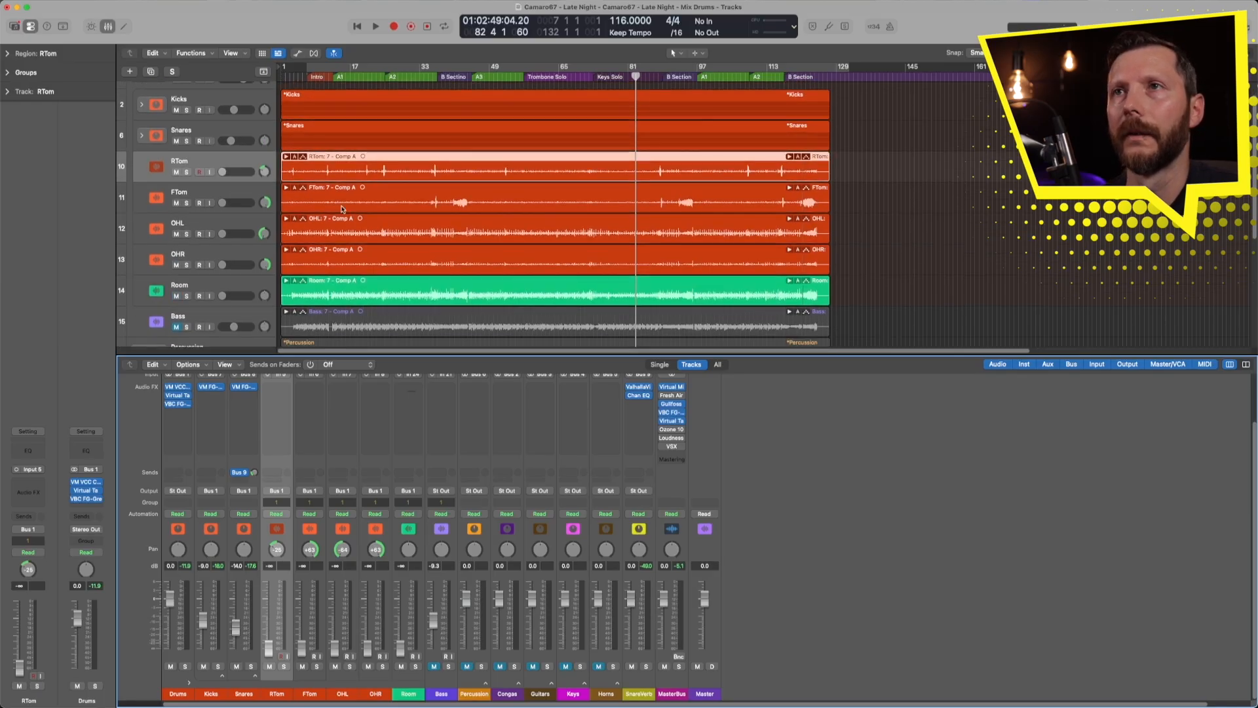
left_click_drag(532, 210, 326, 148)
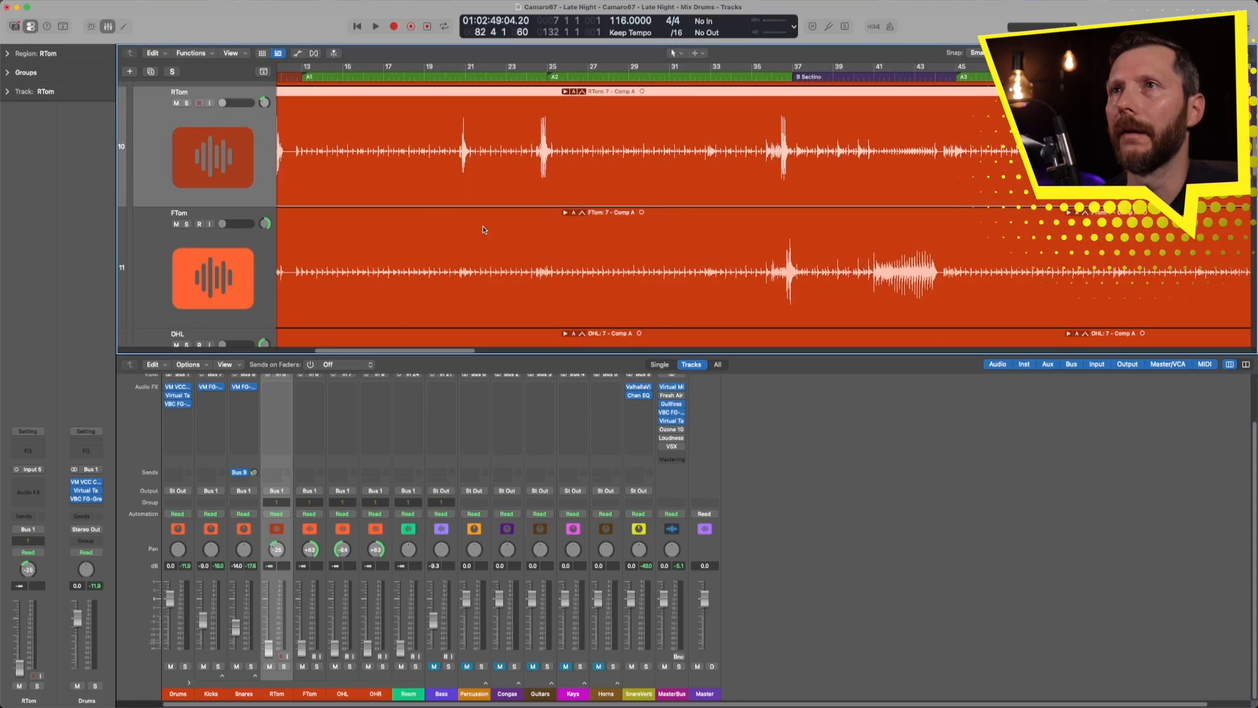
key("space")
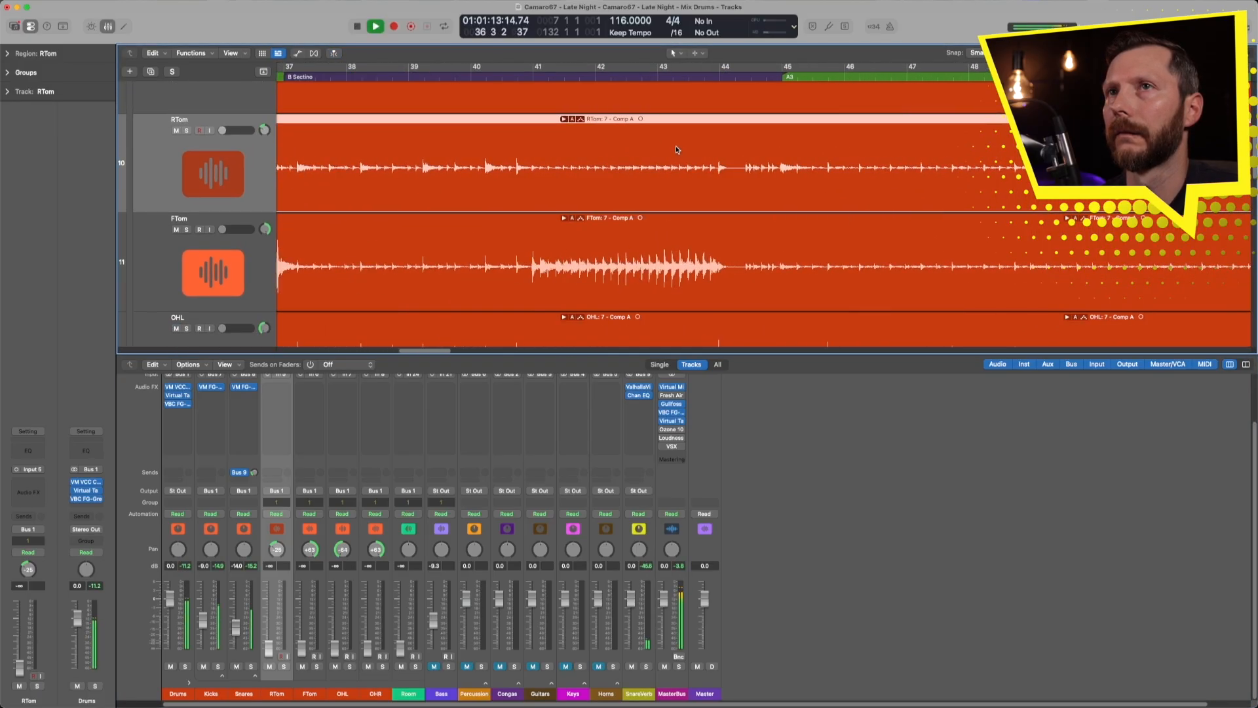
key("space")
left_click_drag(531, 67, 720, 84)
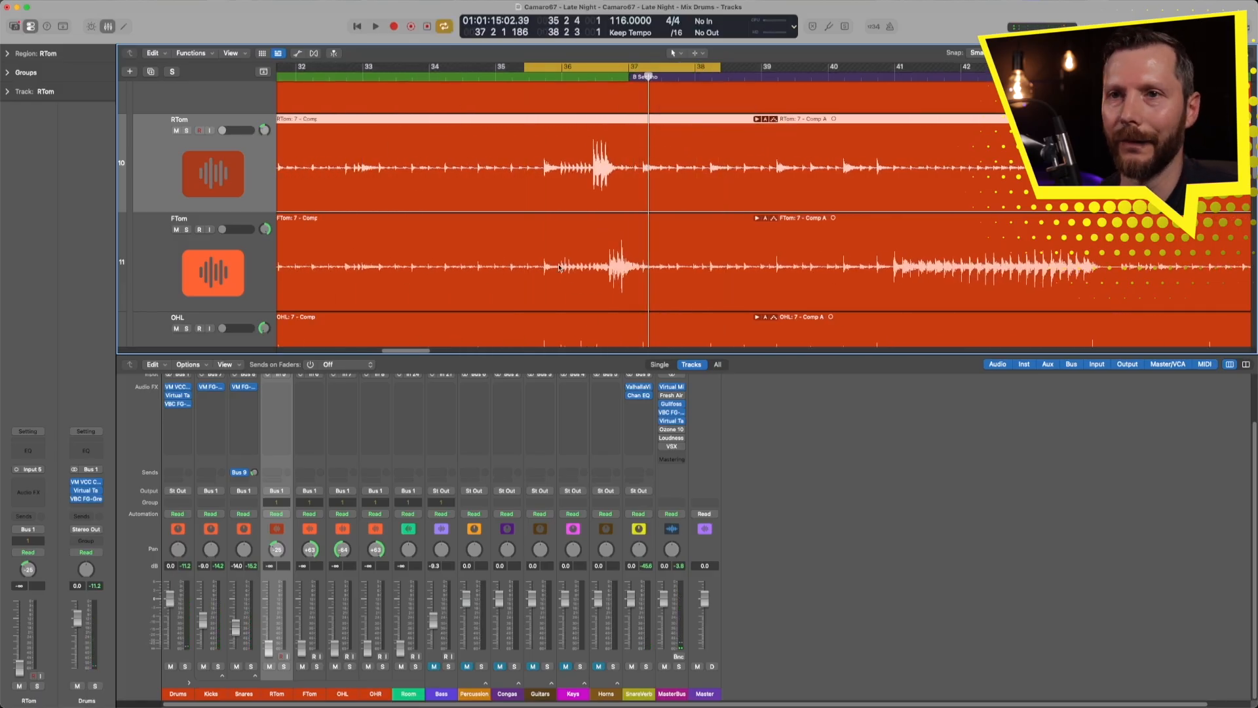
key("space")
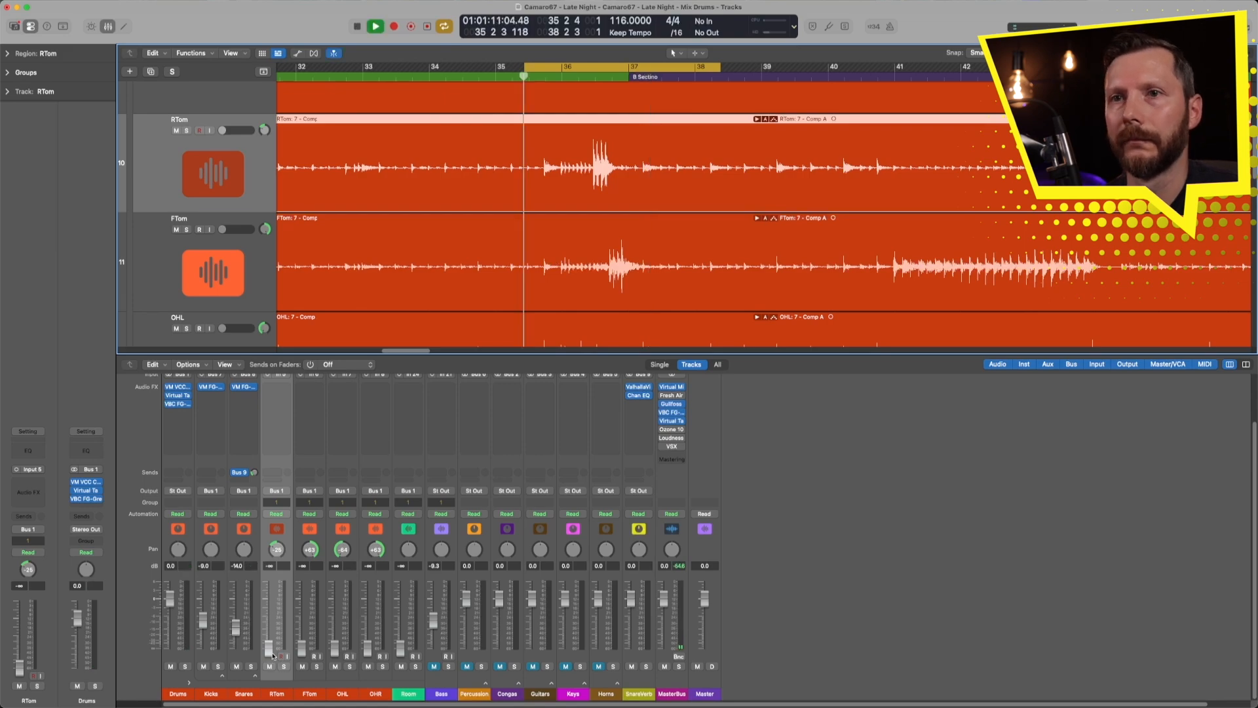
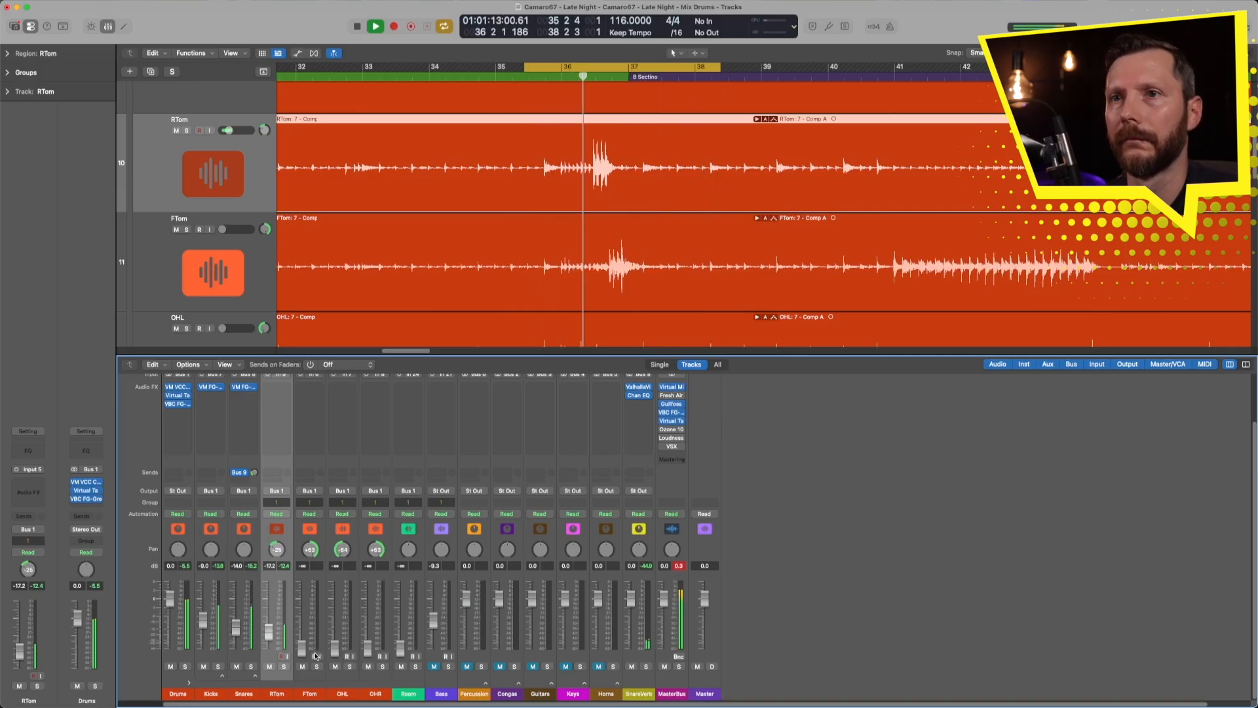
Solo the RTom track and listen to the passage from about bar 32 into the tom fill
left_click(284, 667)
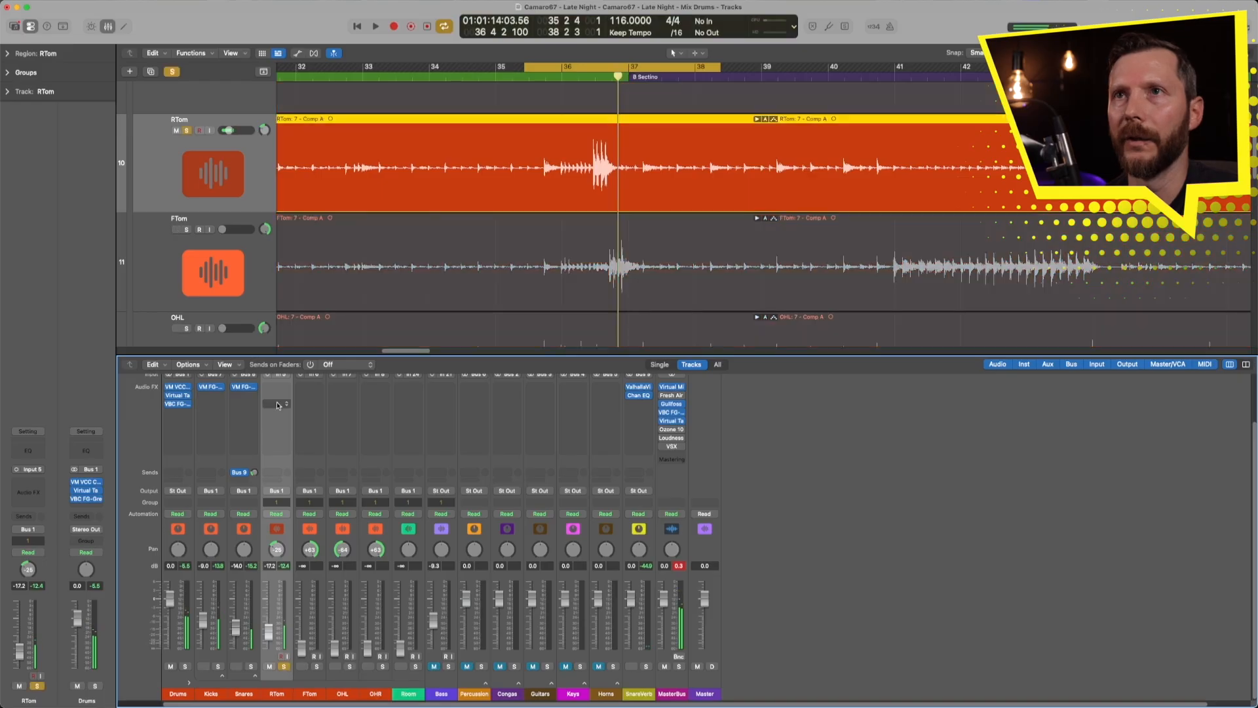
key("space")
scroll(401, 182, "down", 5)
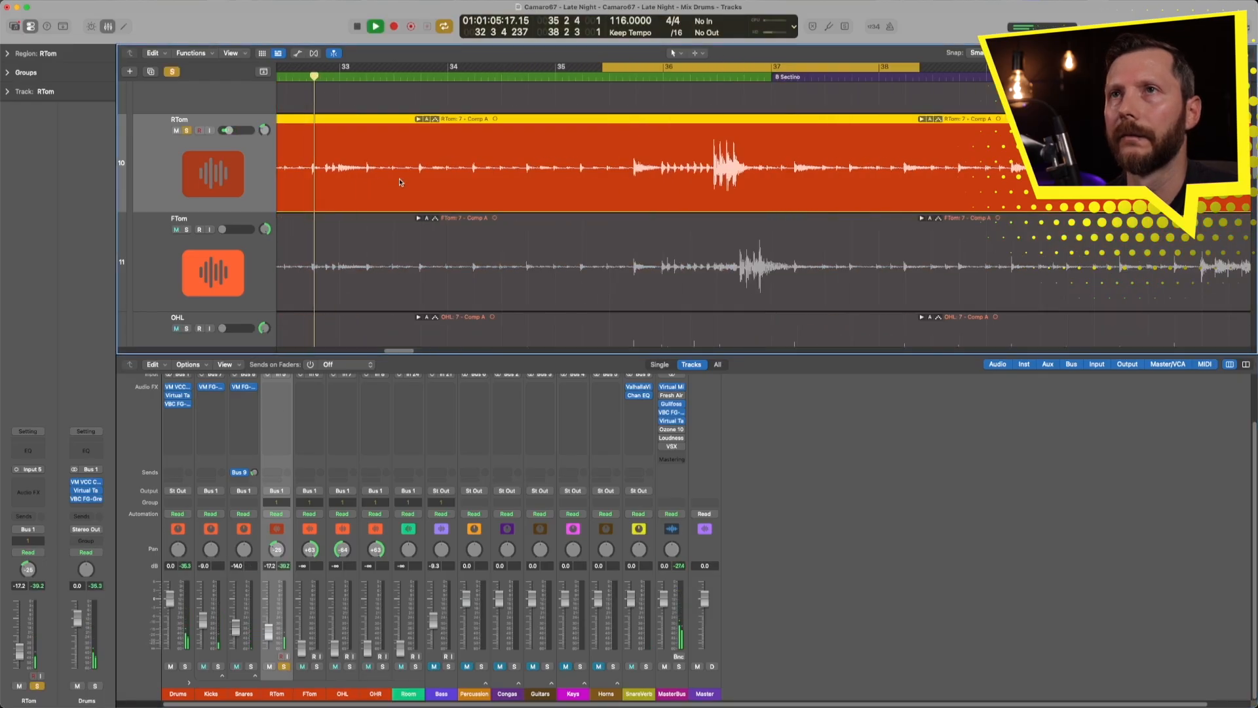
scroll(401, 183, "down", 4)
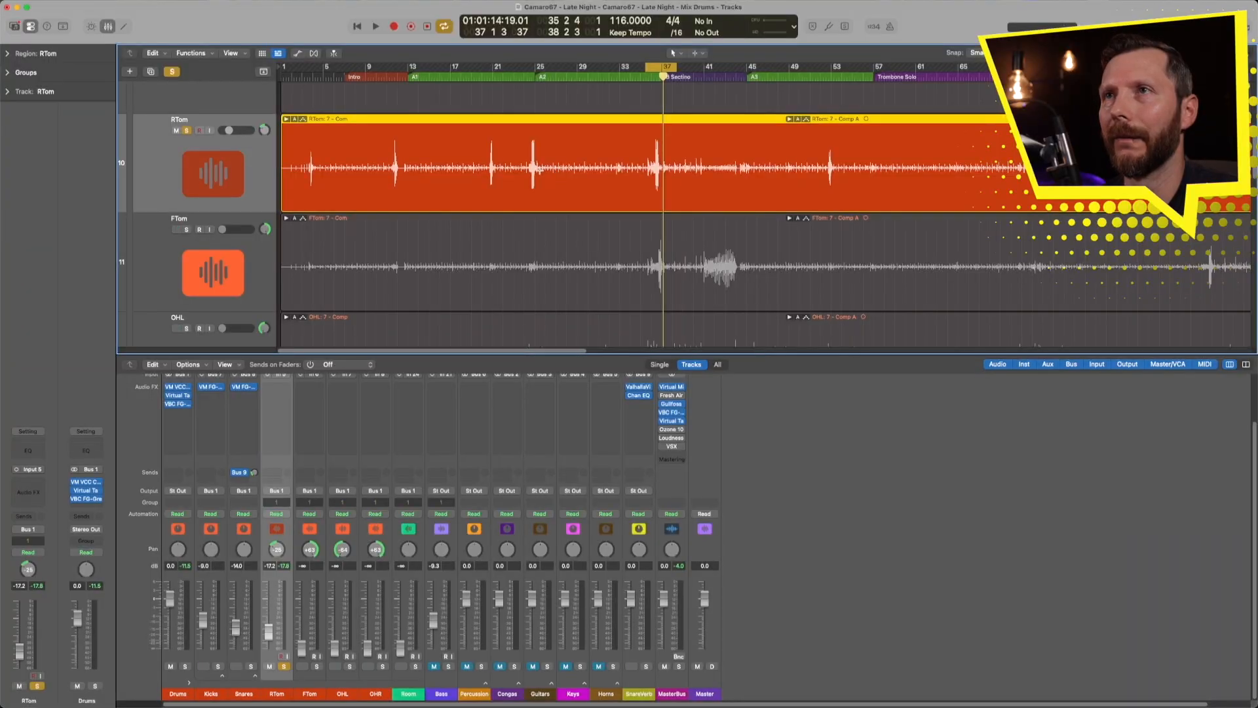
Try deleting the stretch between tom hits on RTom, from about bar 25 to bar 36, and undo the deletion
left_click_drag(540, 174, 643, 175)
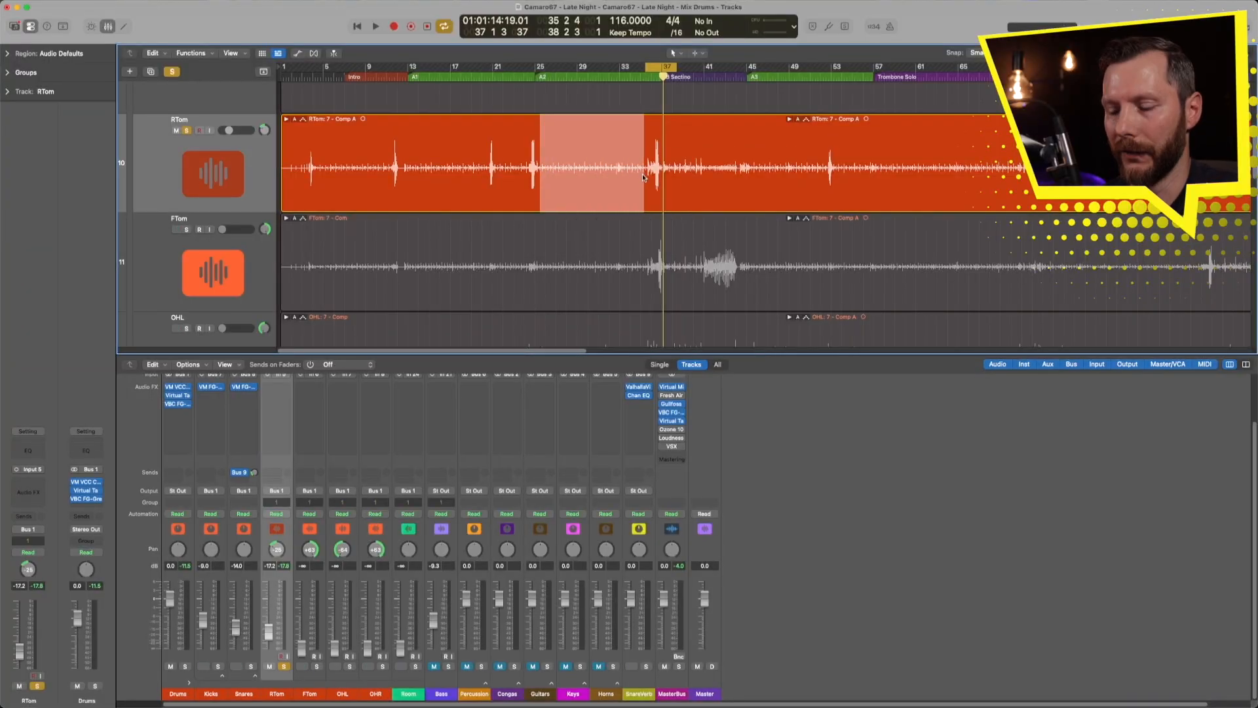
key("Delete")
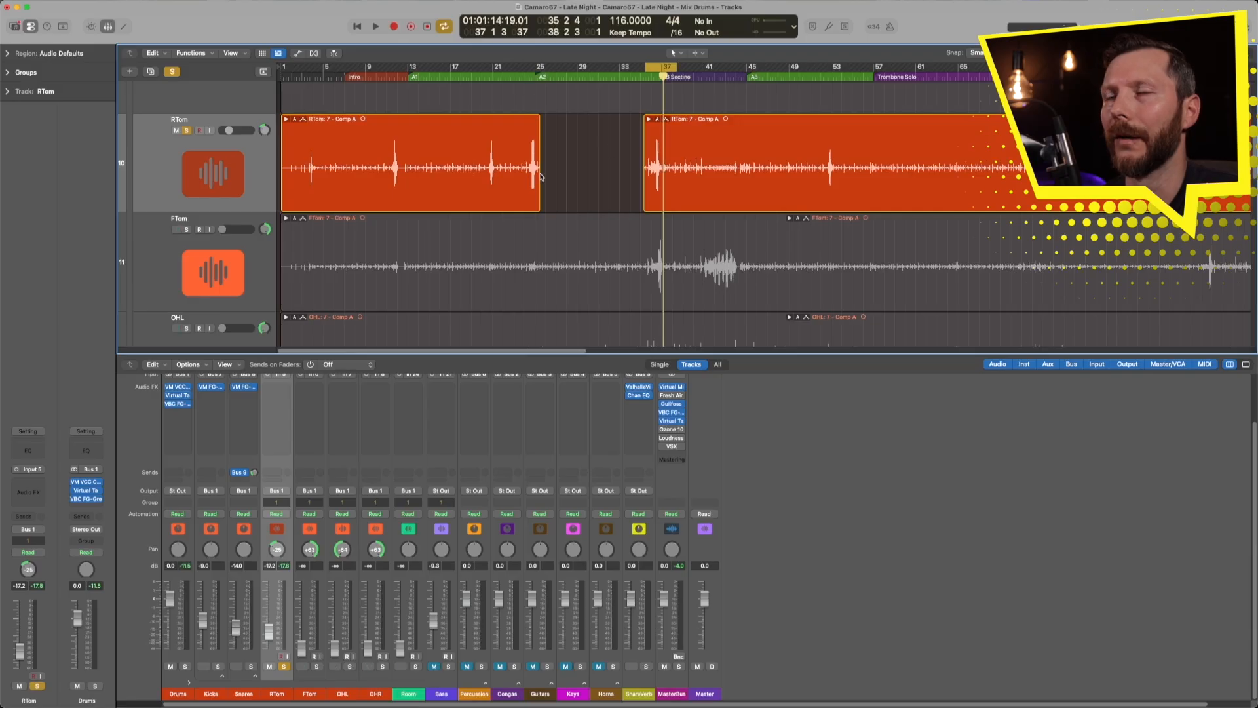
key("super+z")
Play the soloed RTom track from bar 32 to hear the bleed between tom hits, and stop playback
left_click(607, 121)
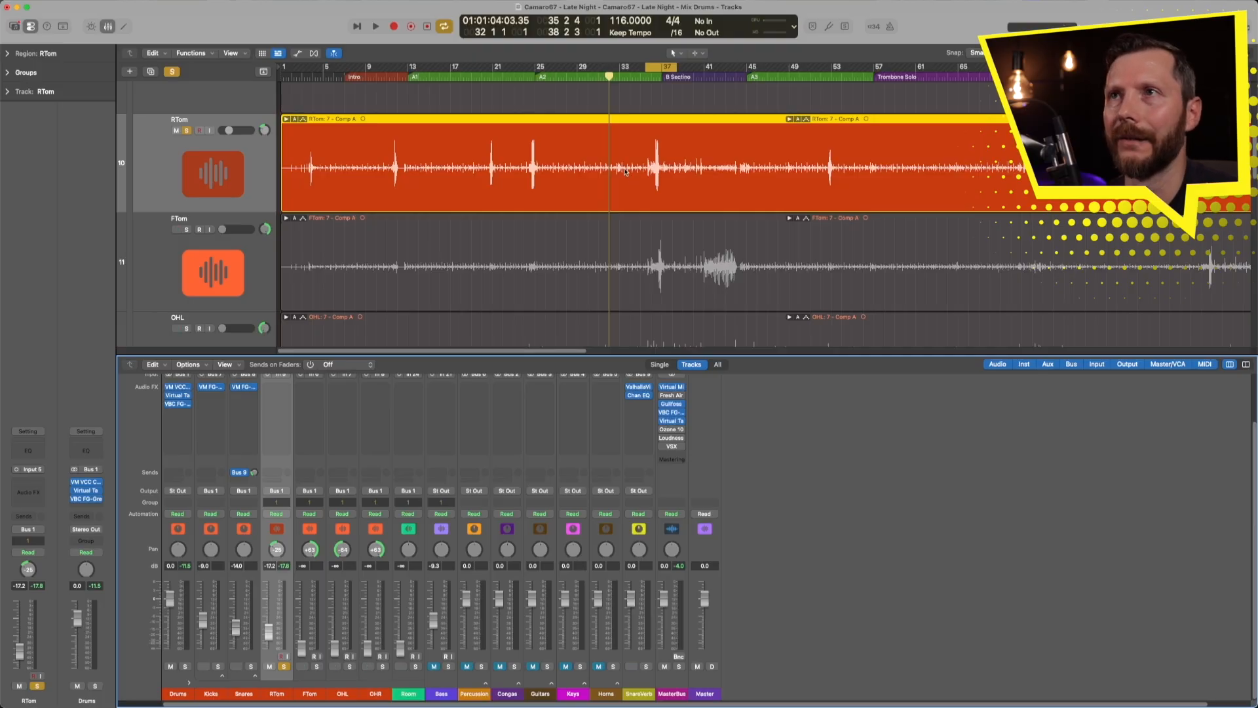
left_click_drag(602, 159, 701, 211)
left_click(640, 190, "ctrl+alt")
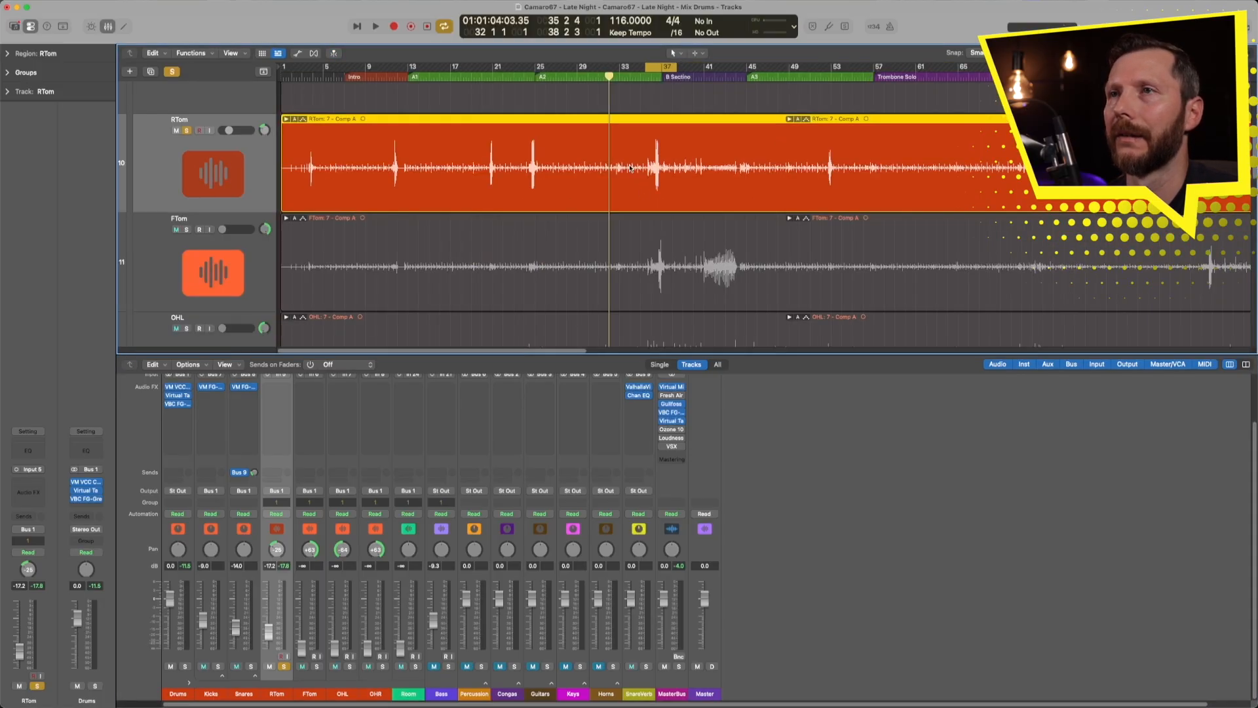
key("space")
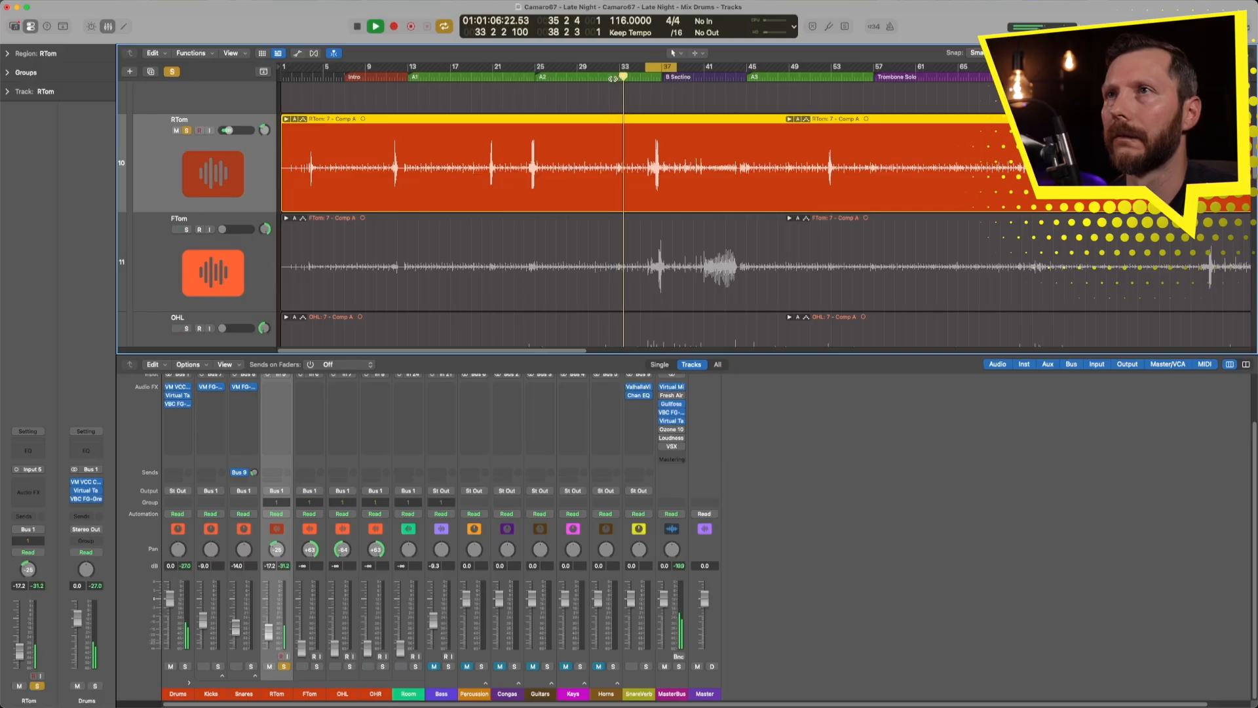
key("space")
Insert Trigger 2 on the RTom channel and open its plug-in window
scroll(301, 413, "up", 2)
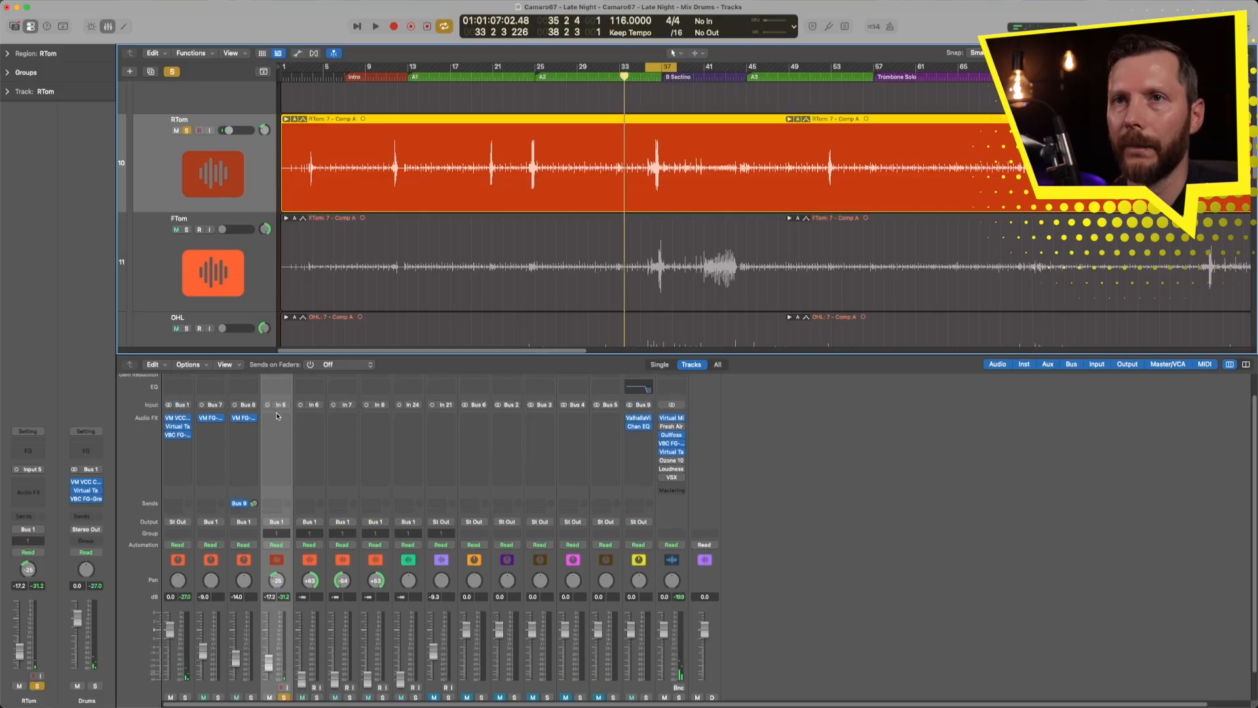
left_click(276, 419)
left_click(277, 420)
left_click(273, 417)
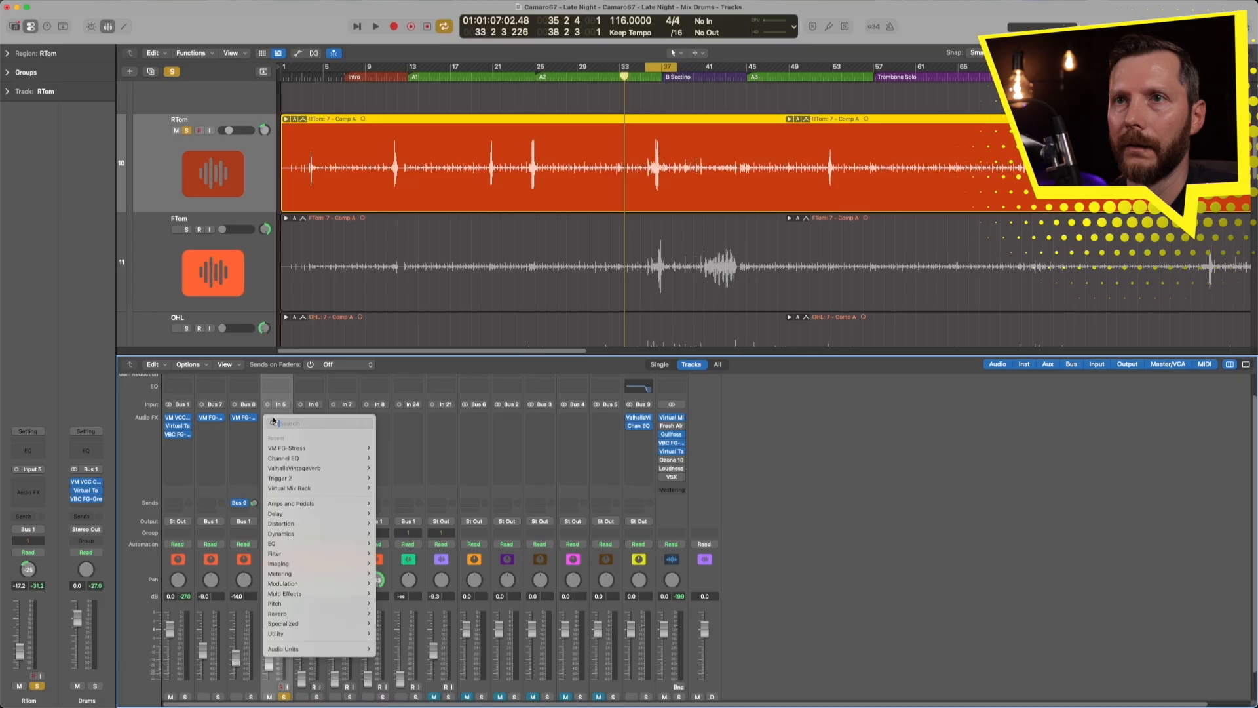
mouse_move(308, 478)
left_click(387, 478)
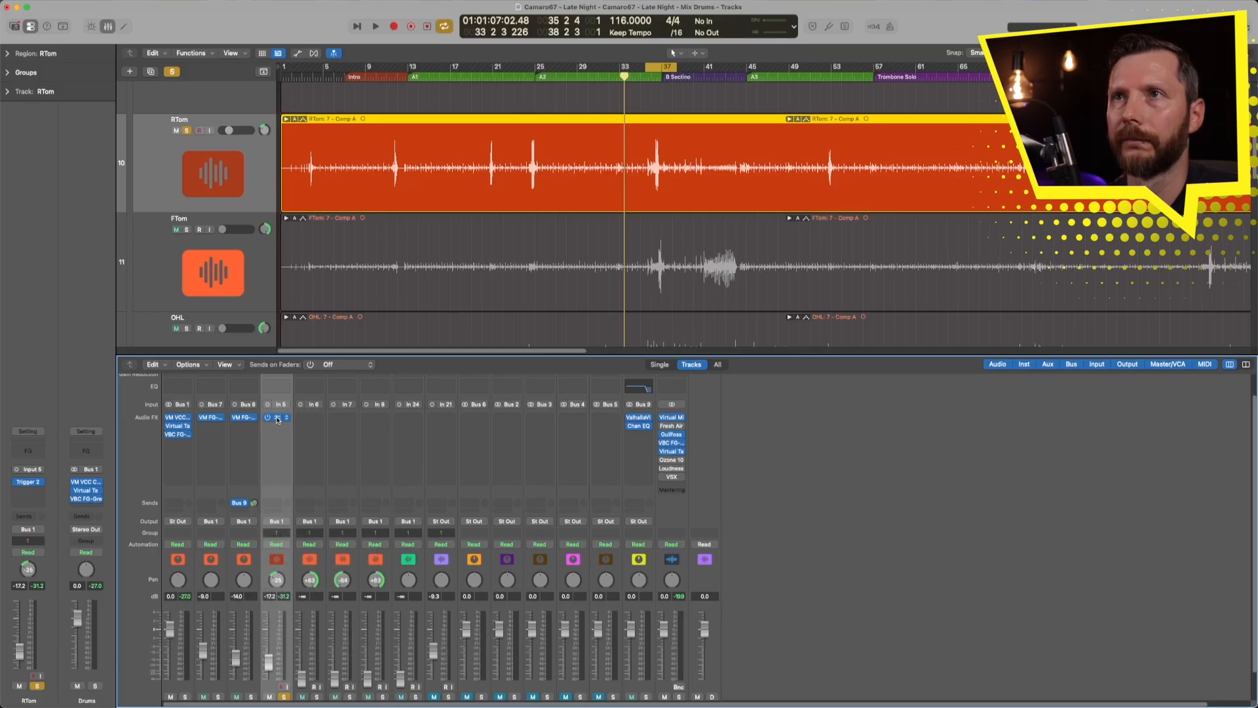
left_click(276, 418)
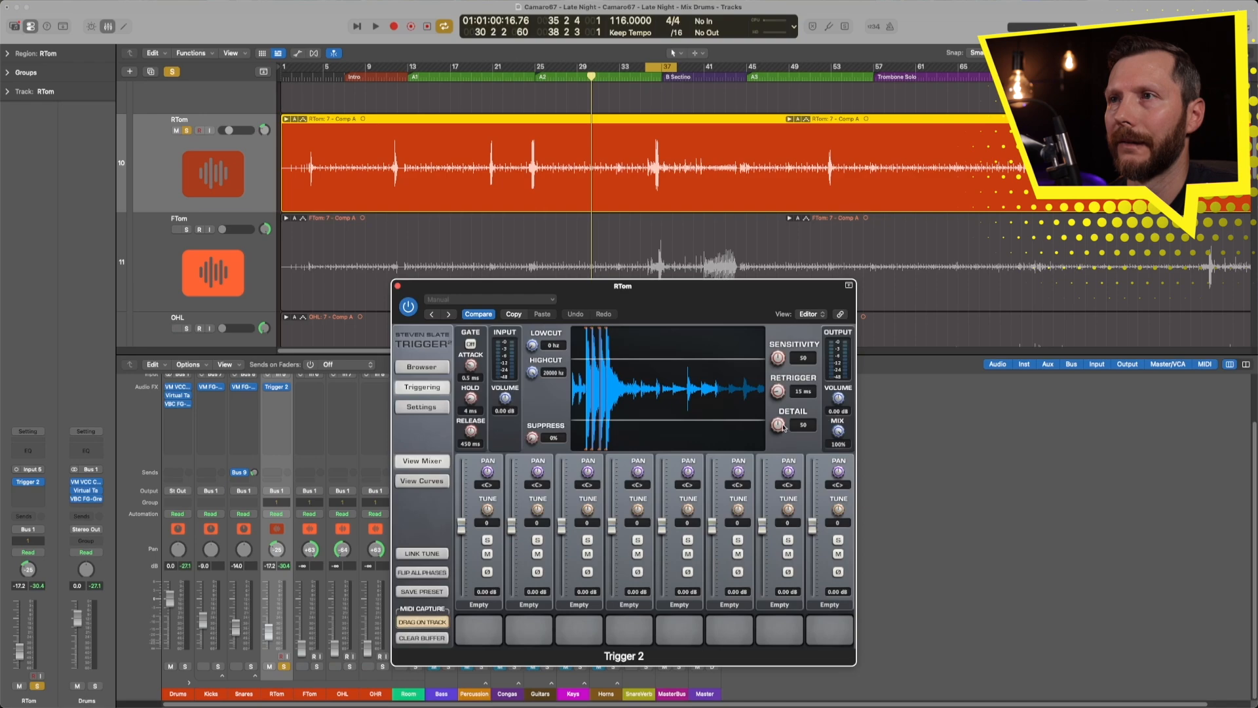
Play the RTom fill from about bar 36 to examine its waveform in Trigger 2
left_click(651, 80)
key("space")
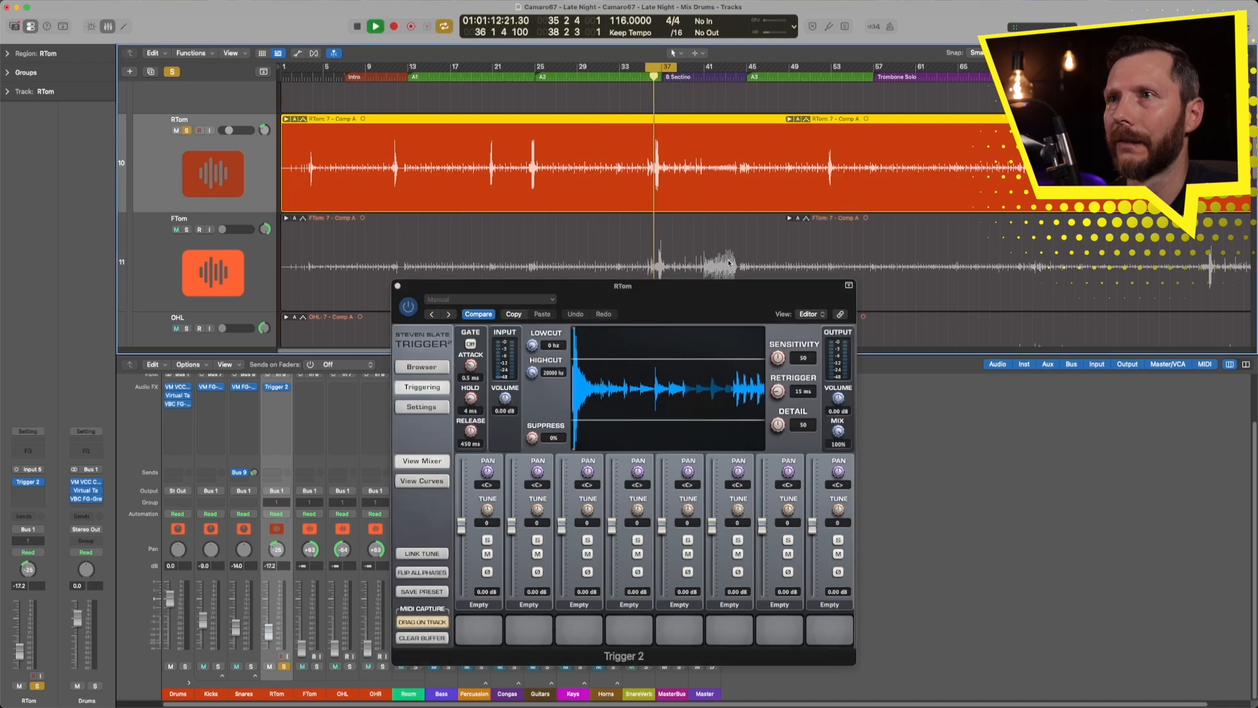
key("space")
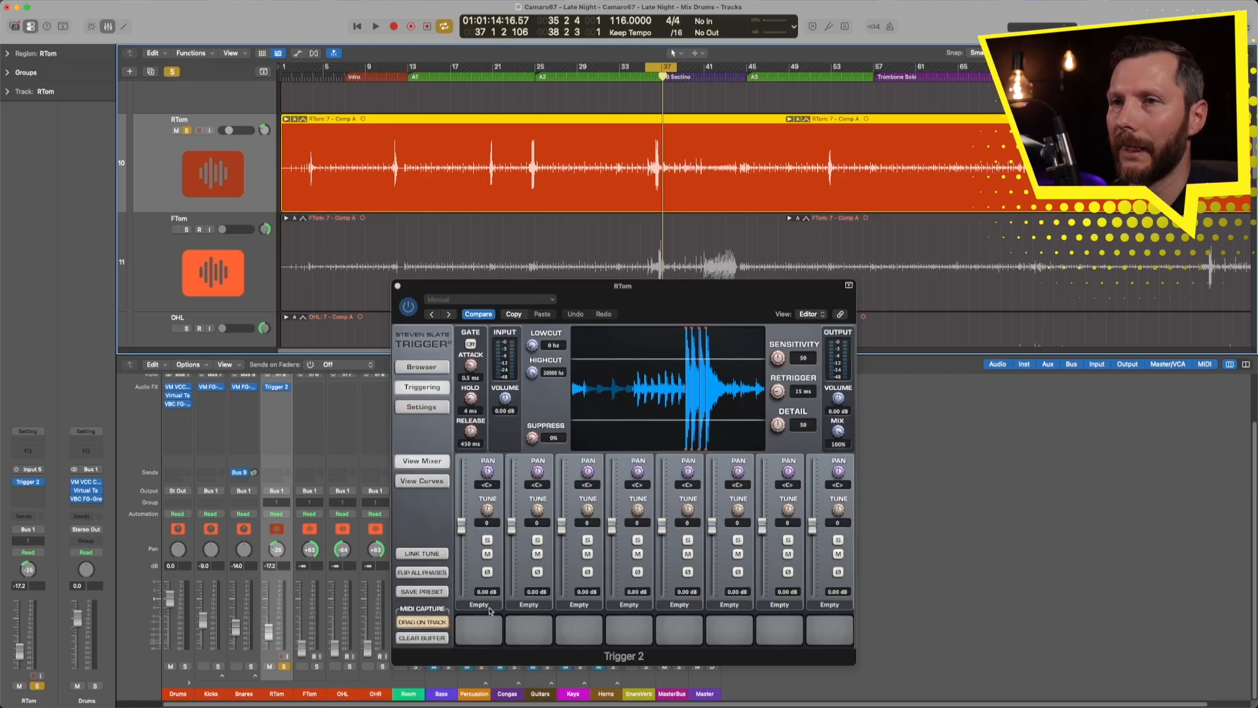
Set Trigger 2's mix to 0% and play the RTom fill again
left_click_drag(839, 434, 836, 458)
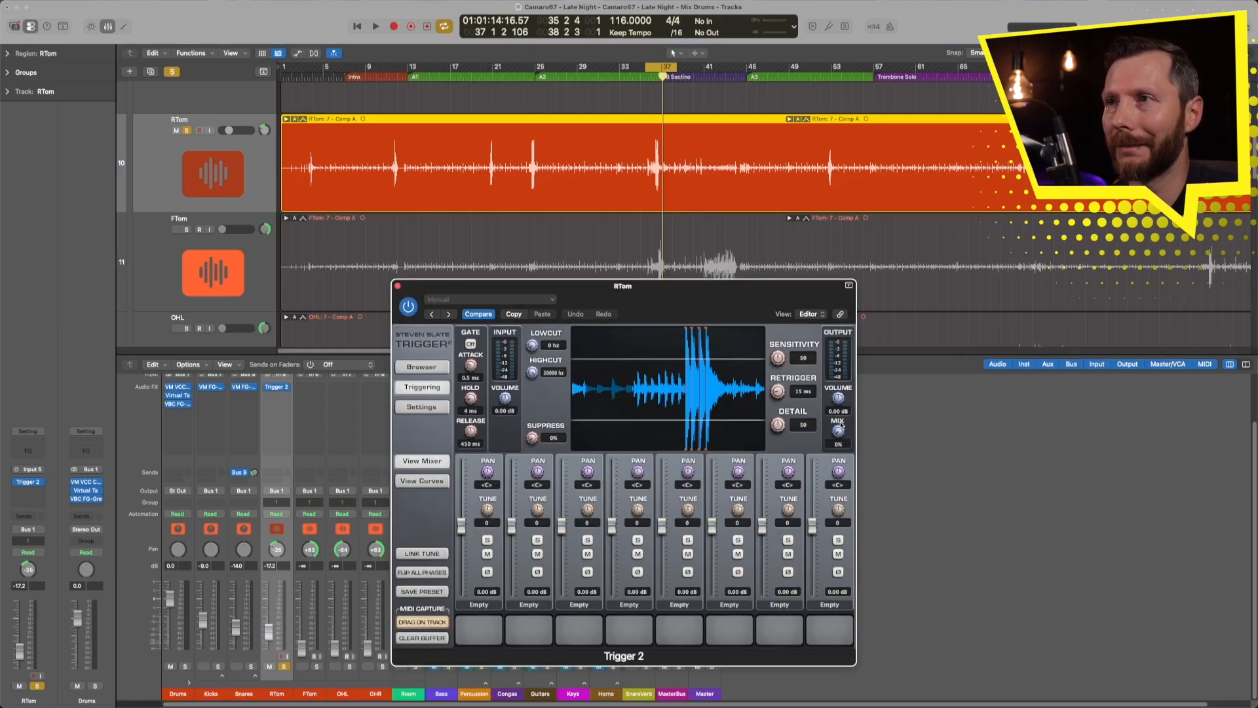
left_click(642, 81)
key("space")
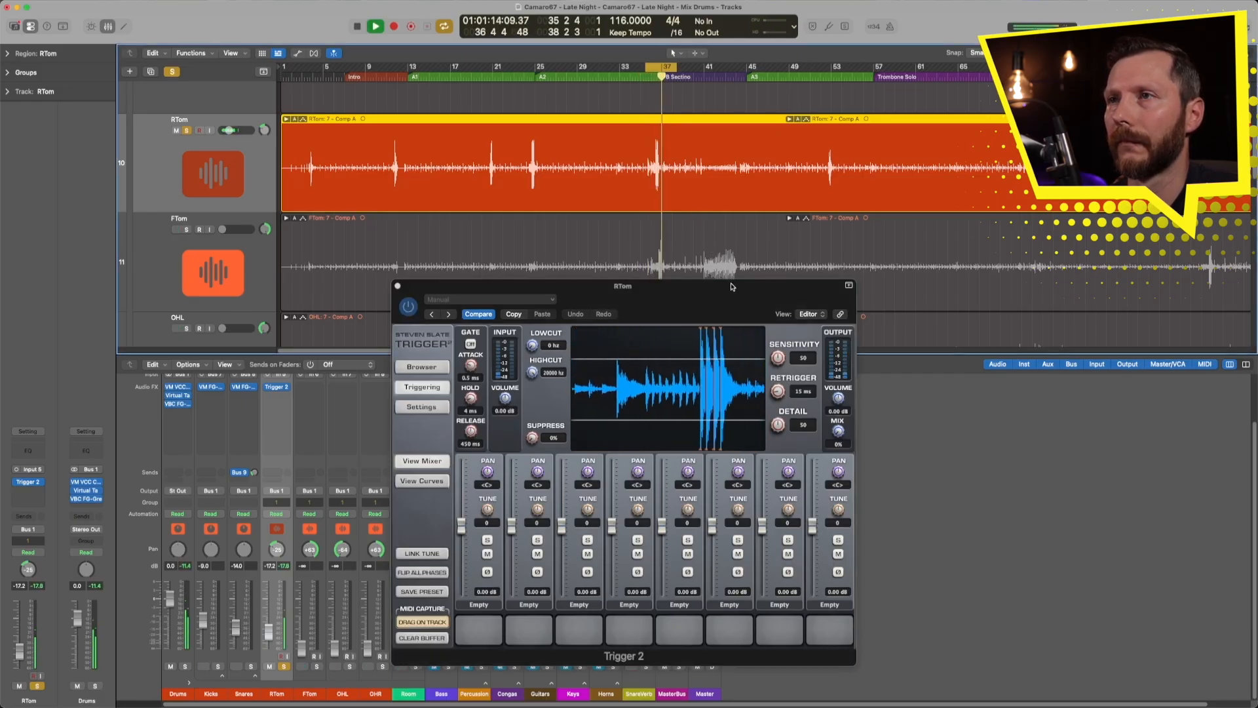
key("space")
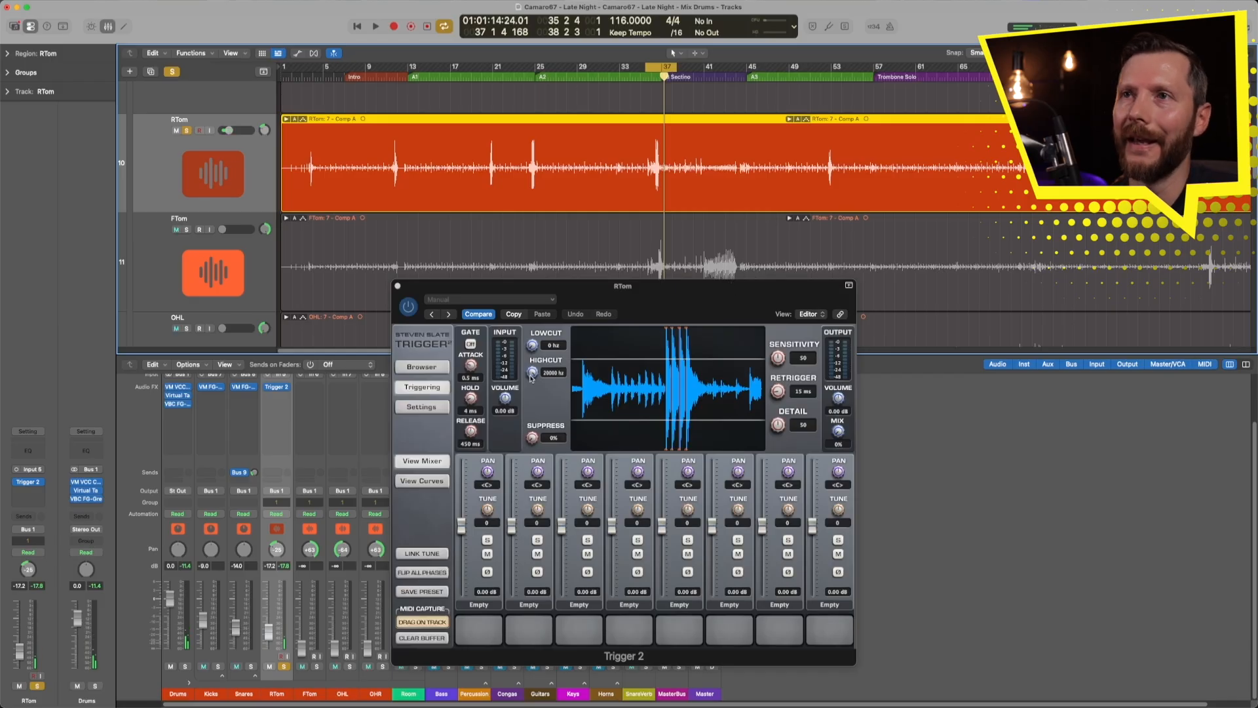
Turn on Trigger 2's gate and audition the gated RTom track through the fill
left_click(471, 345)
left_click(572, 80)
key("space")
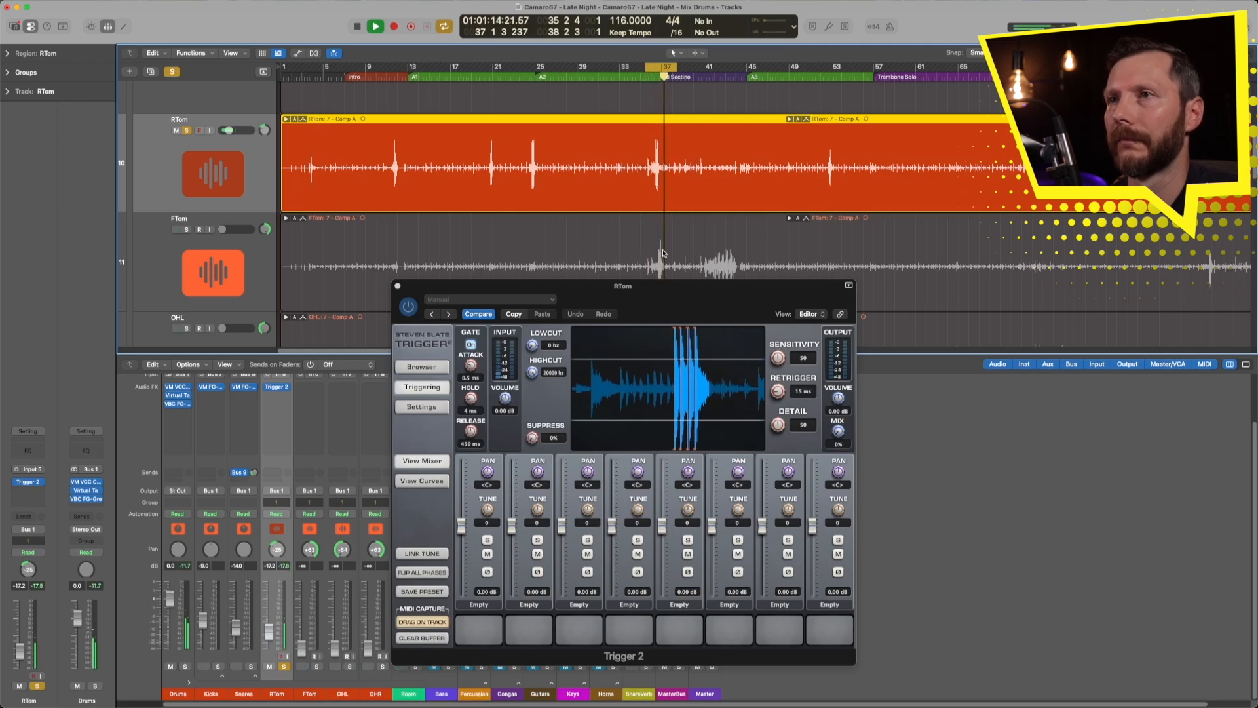
key("space")
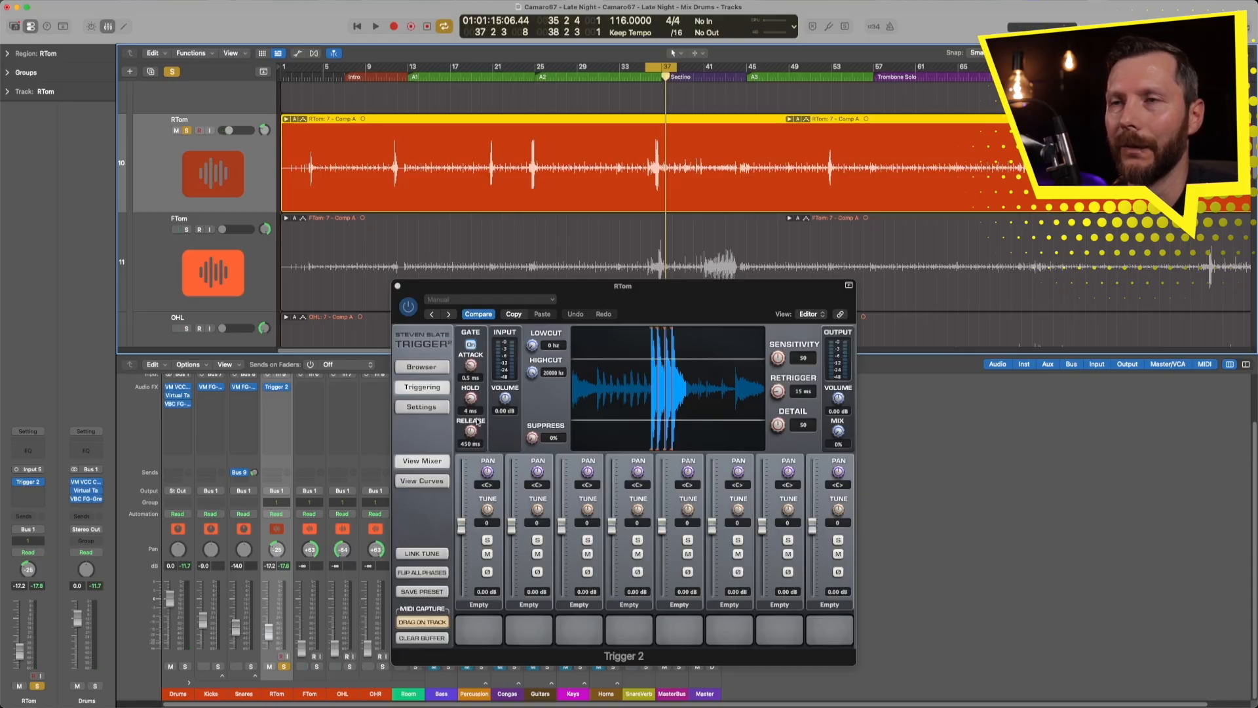
Lengthen the gate hold in RTom's Trigger 2 to 303 ms, replaying the fill around bar 36 to check the decay
left_click_drag(471, 403, 472, 386)
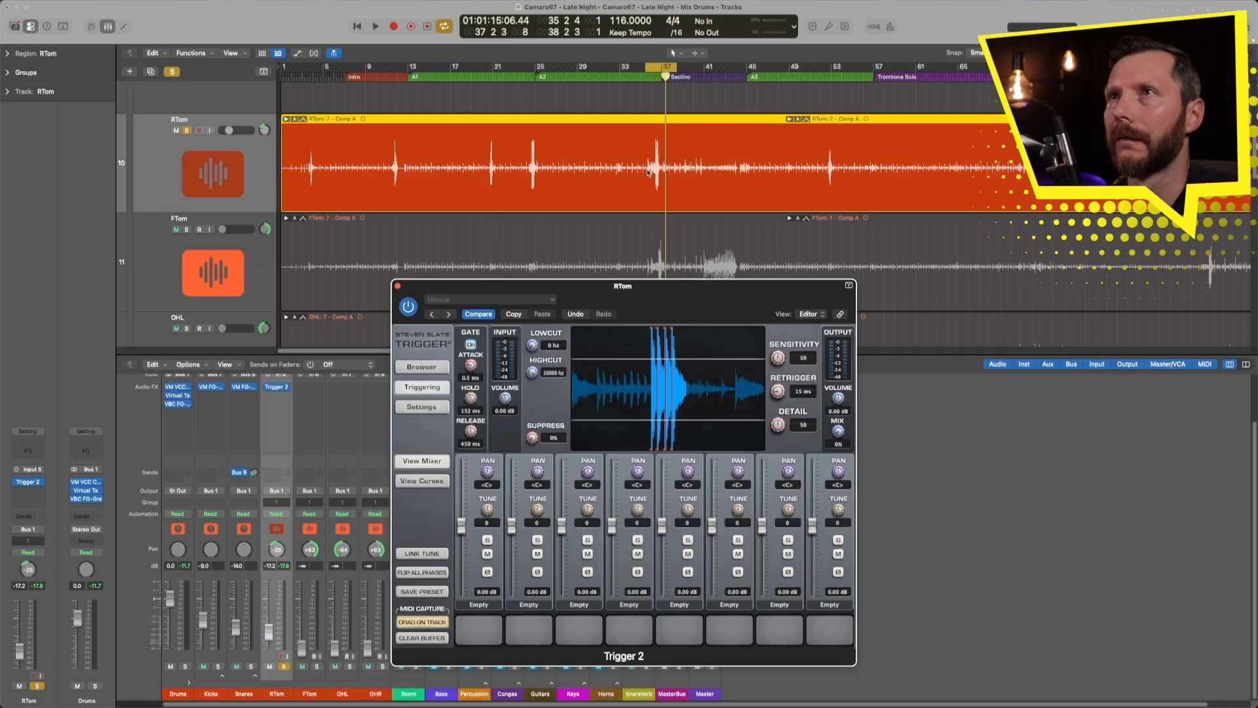
left_click(653, 77)
key("space")
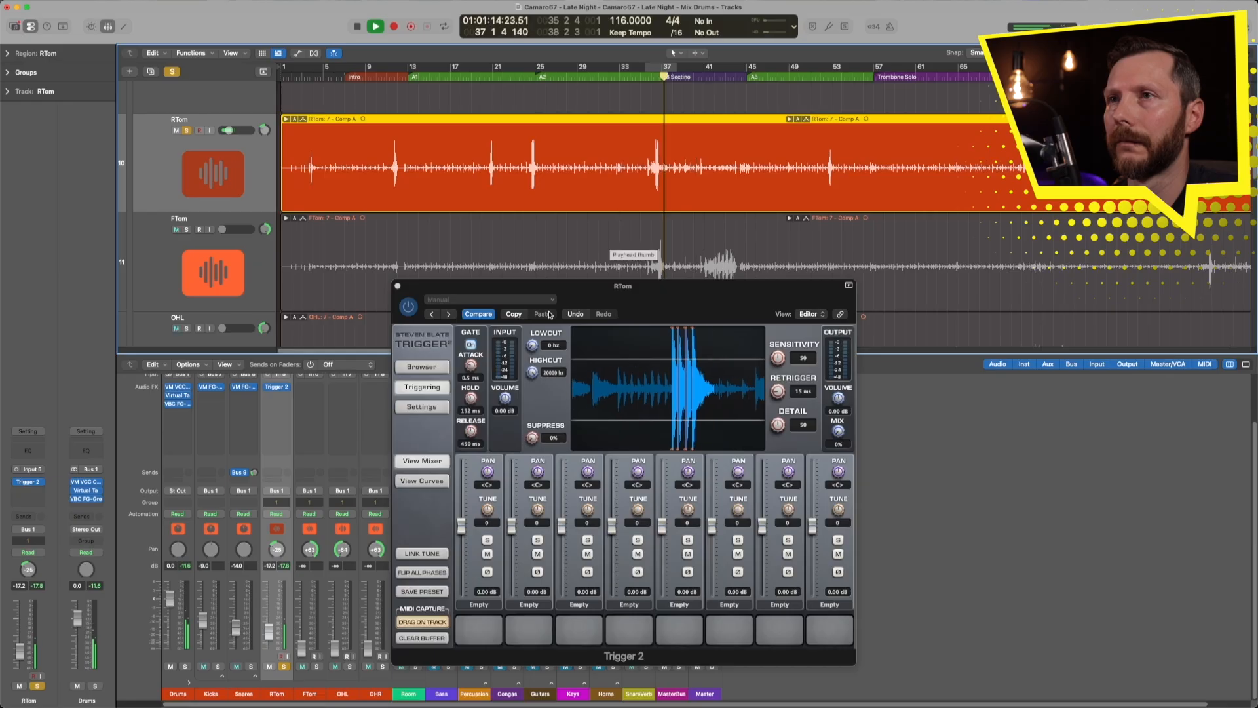
key("space")
left_click_drag(472, 403, 473, 387)
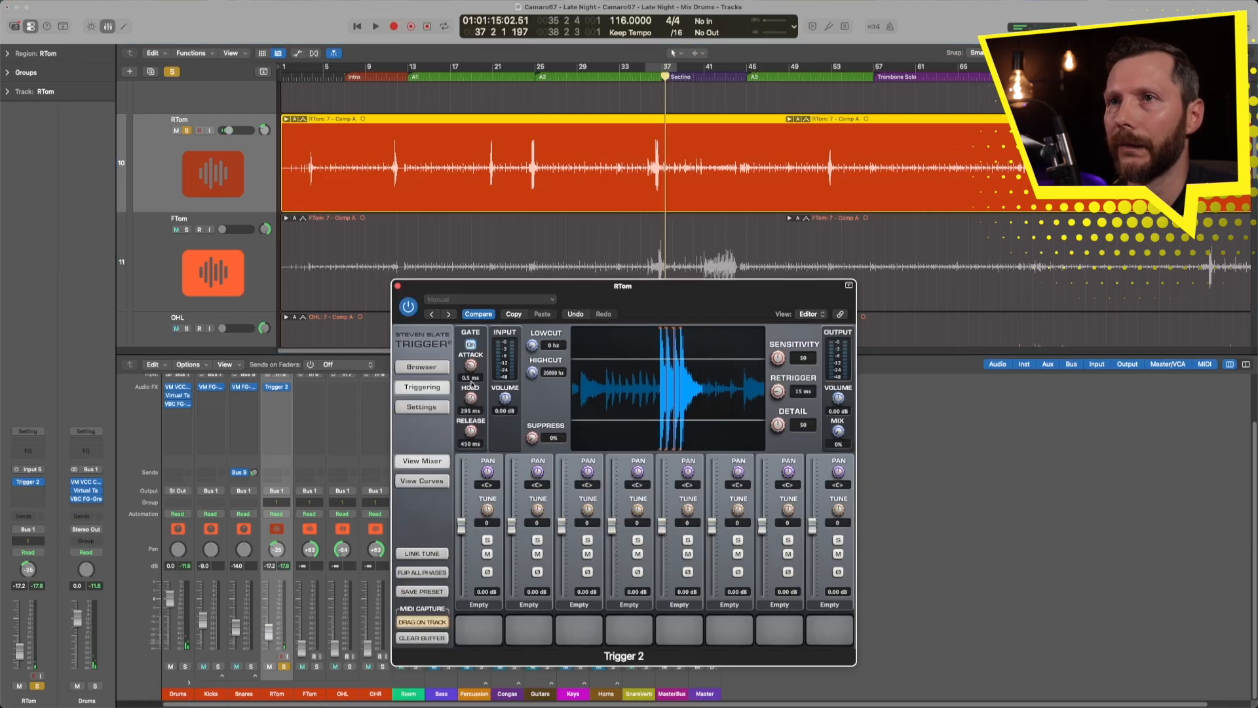
left_click(652, 77)
key("space")
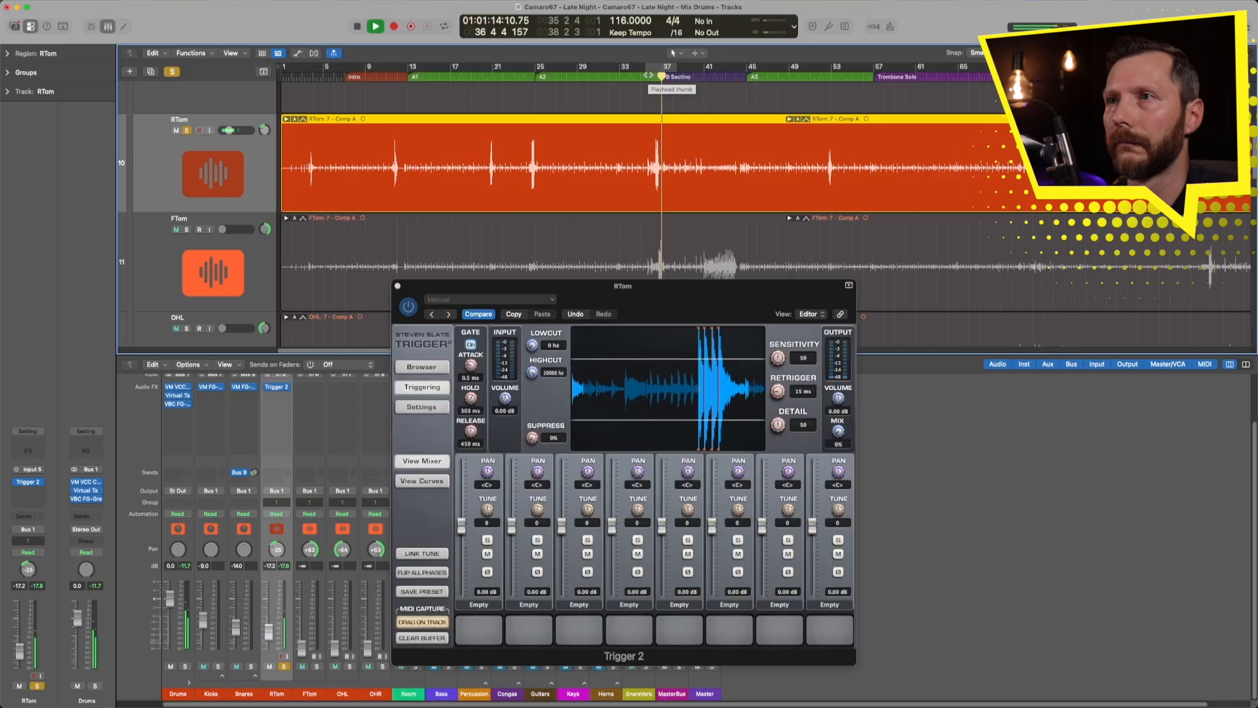
key("space")
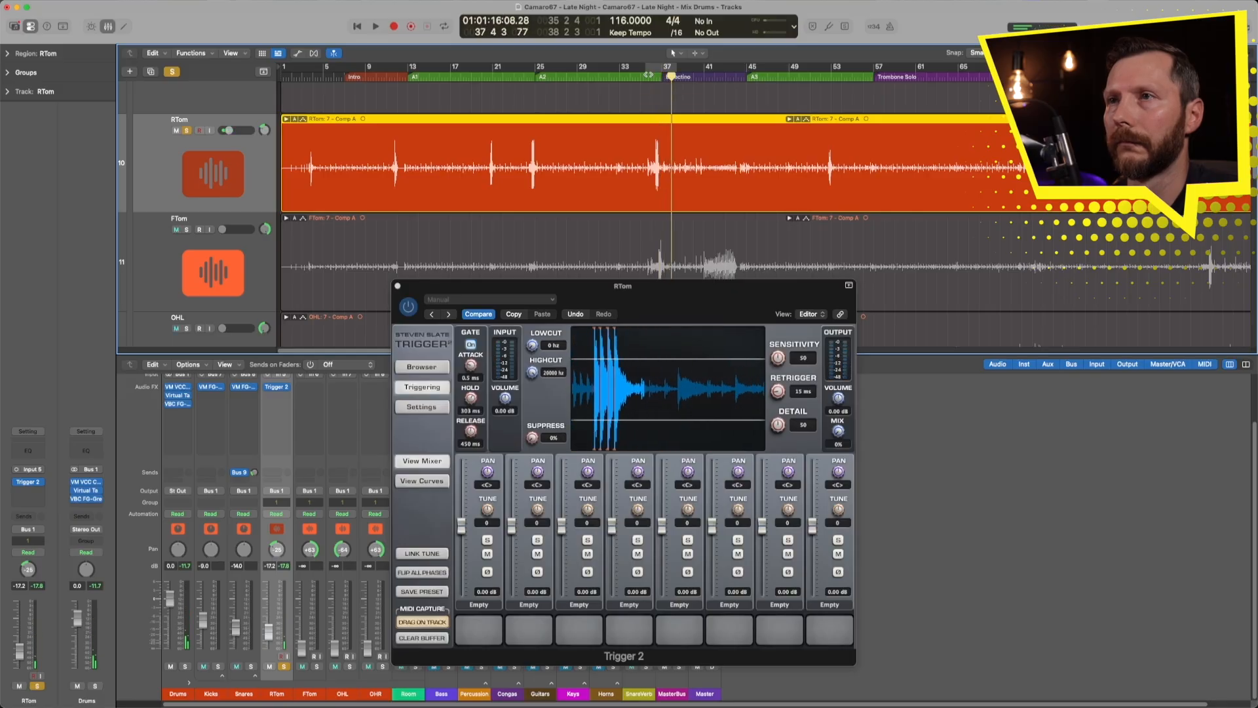
Bypass Trigger 2 to compare the ungated RTom fill, and switch the plug-in back on
left_click(410, 309)
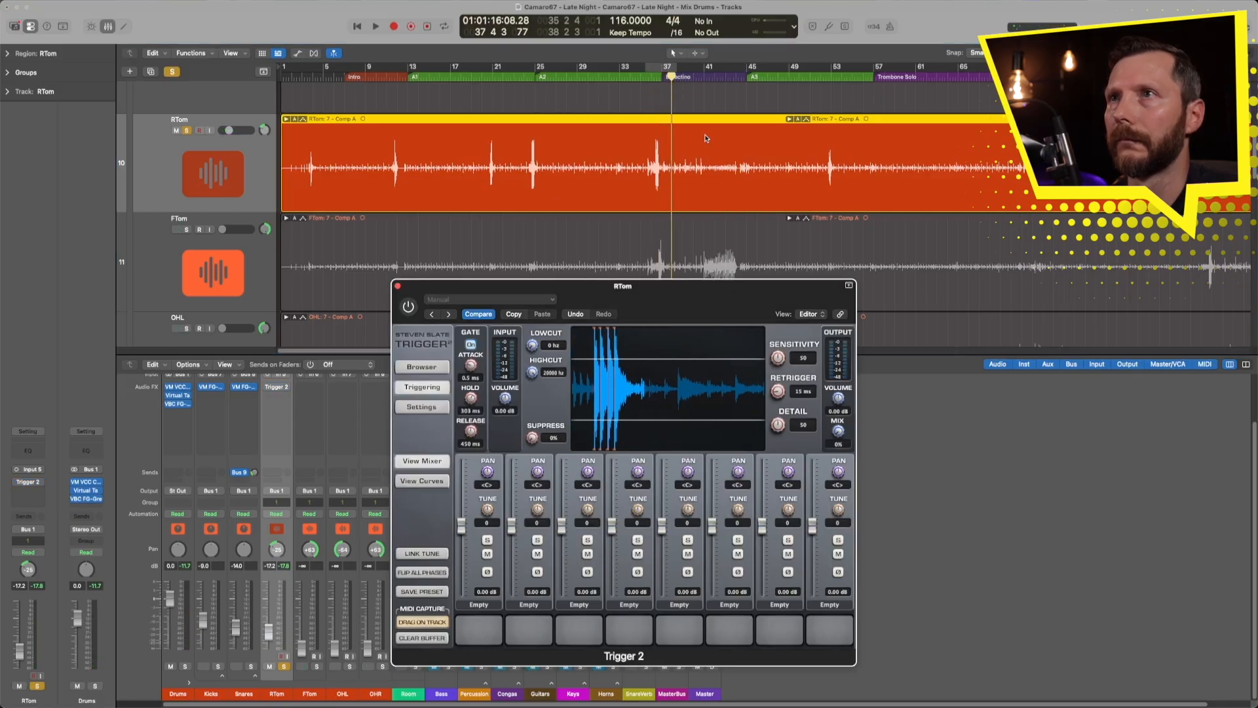
left_click(658, 76)
key("space")
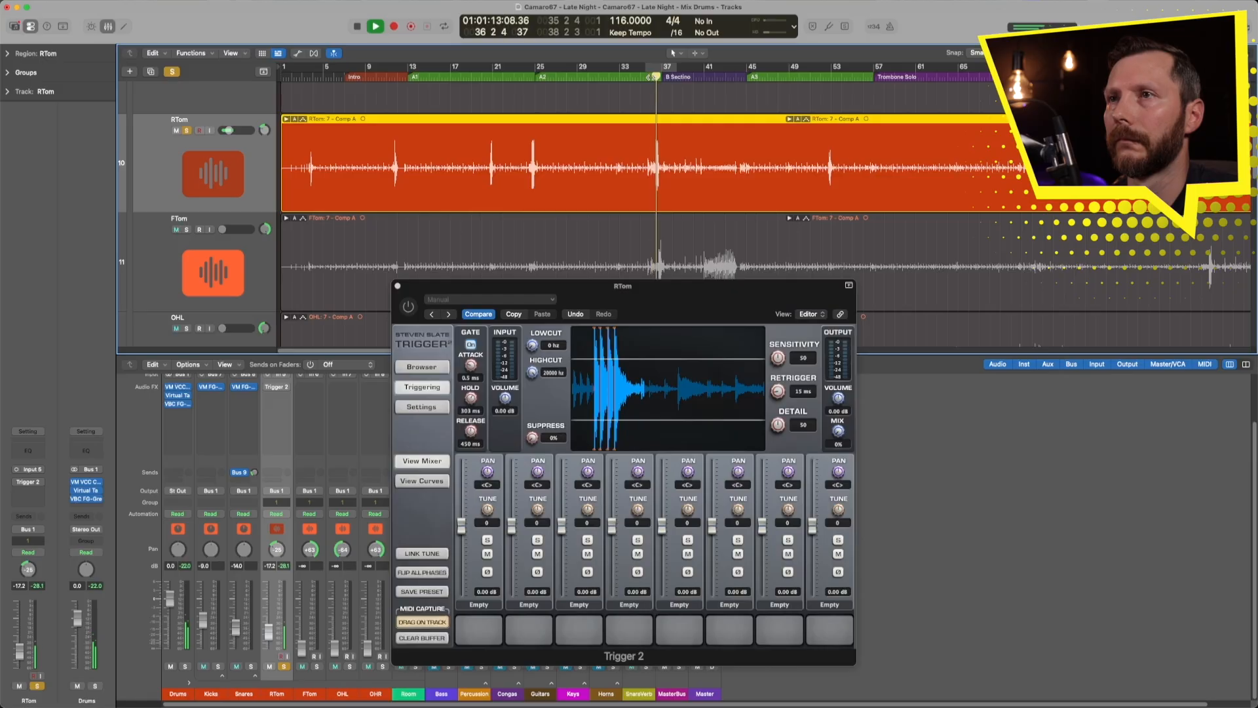
key("space")
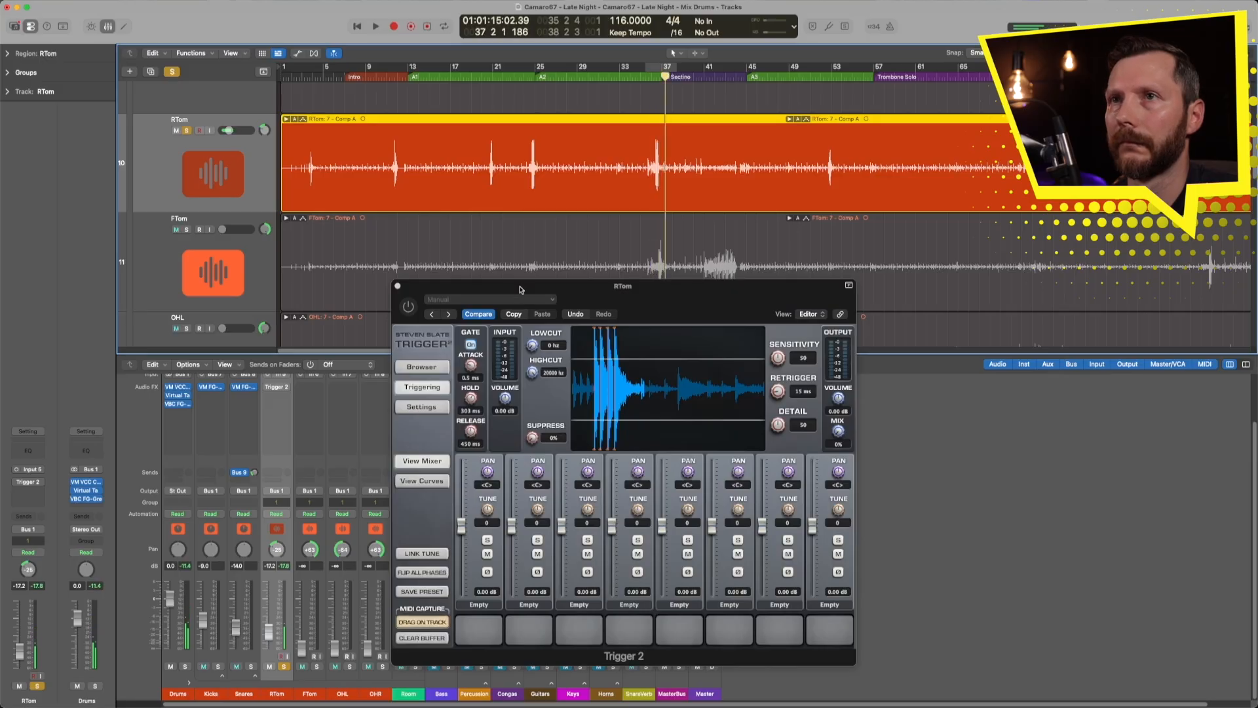
left_click(407, 310)
key("space")
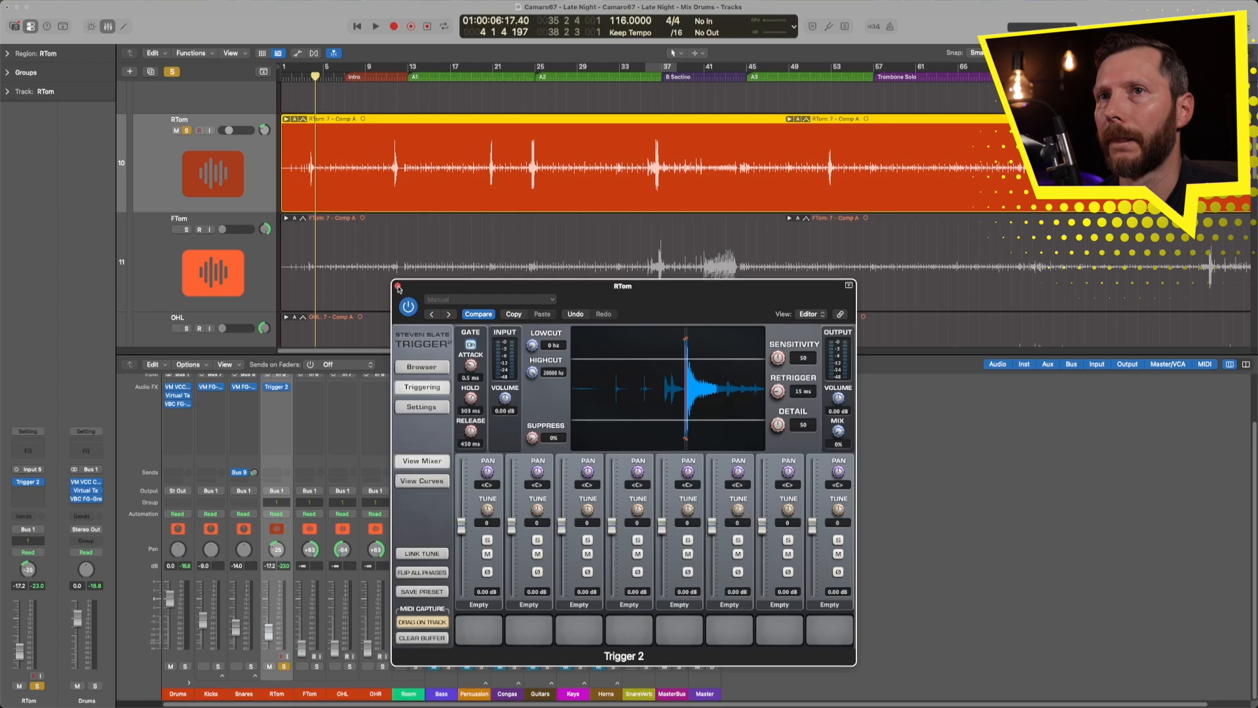
Close Trigger 2 and insert a mono Virtual Mix Rack after it on the RTom channel
left_click(397, 286)
scroll(548, 286, "up", 1)
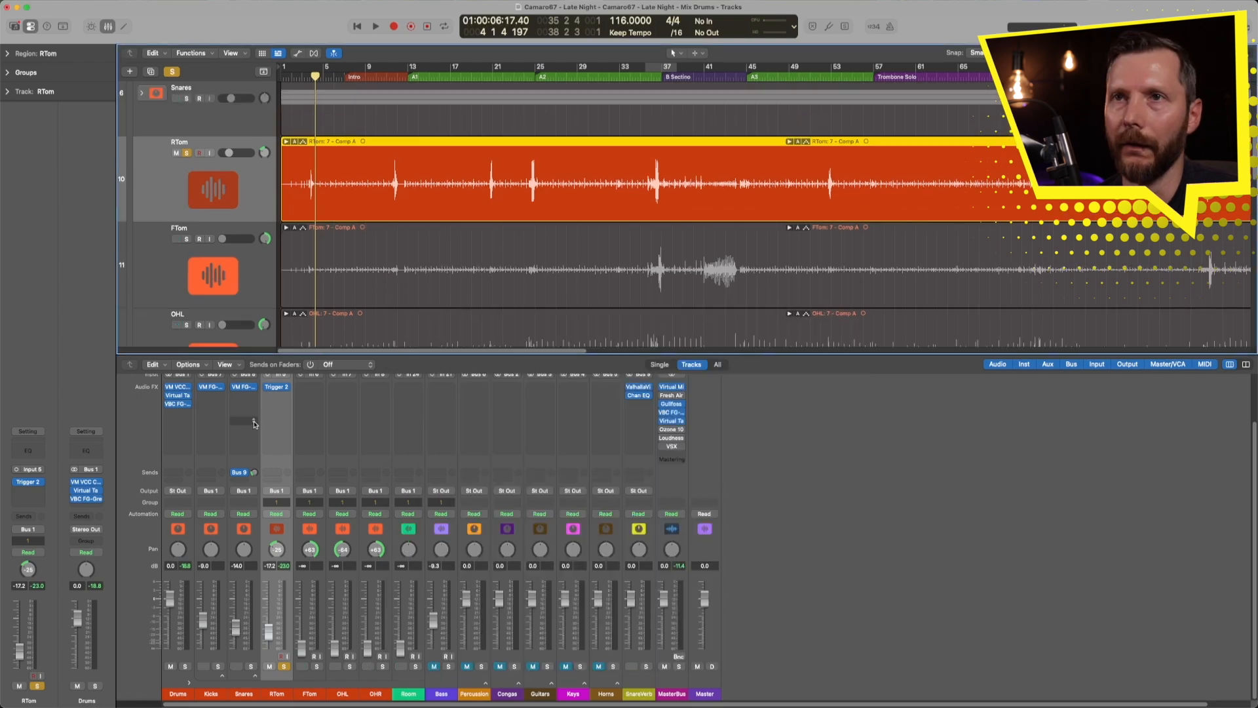
left_click(276, 399)
mouse_move(295, 466)
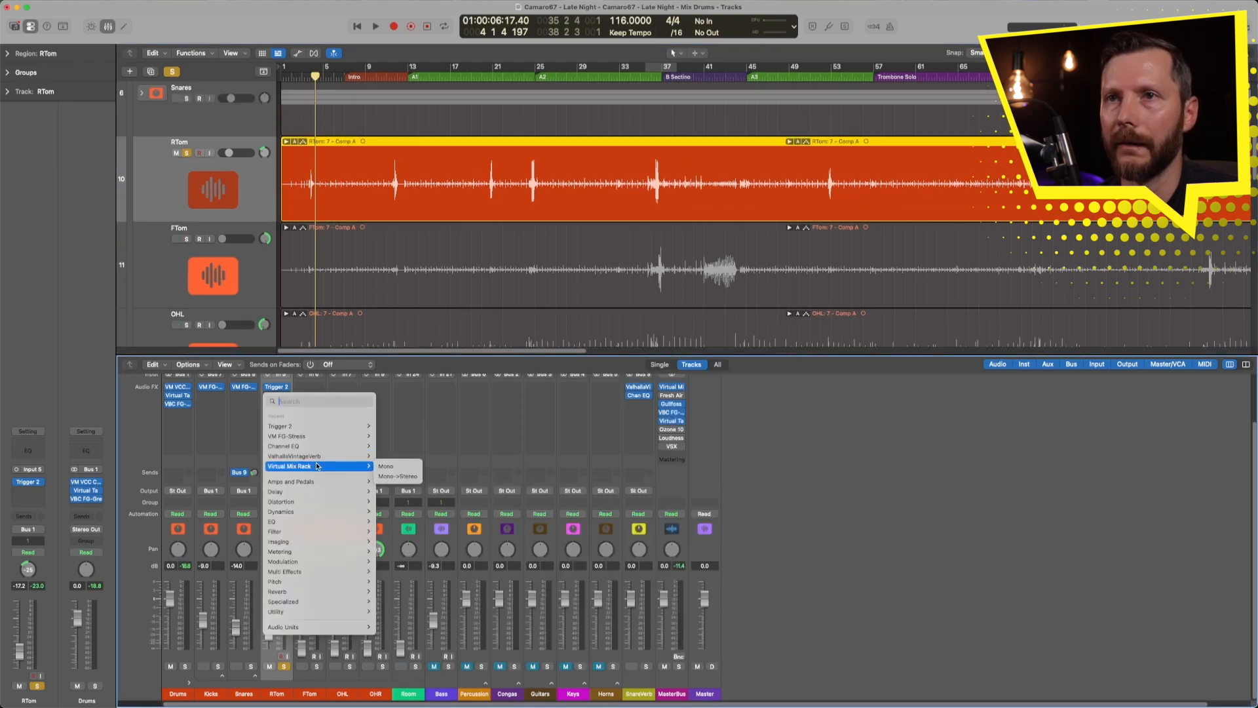
left_click(394, 466)
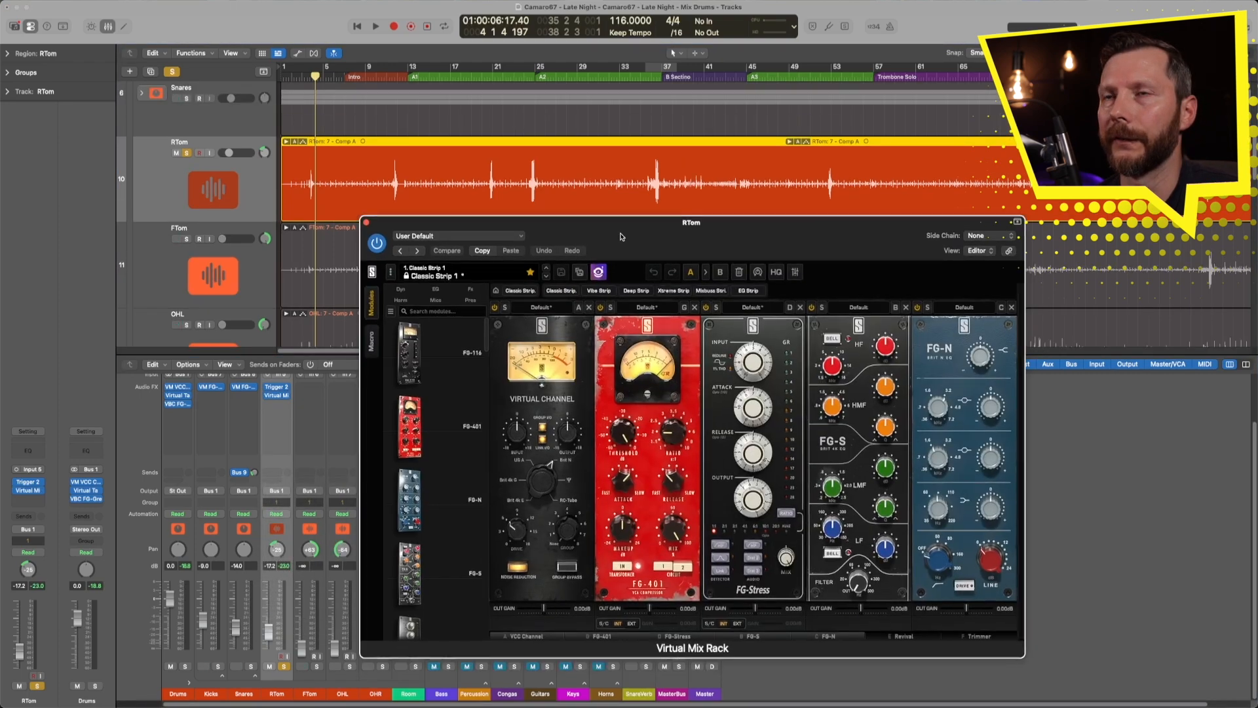
left_click(423, 262)
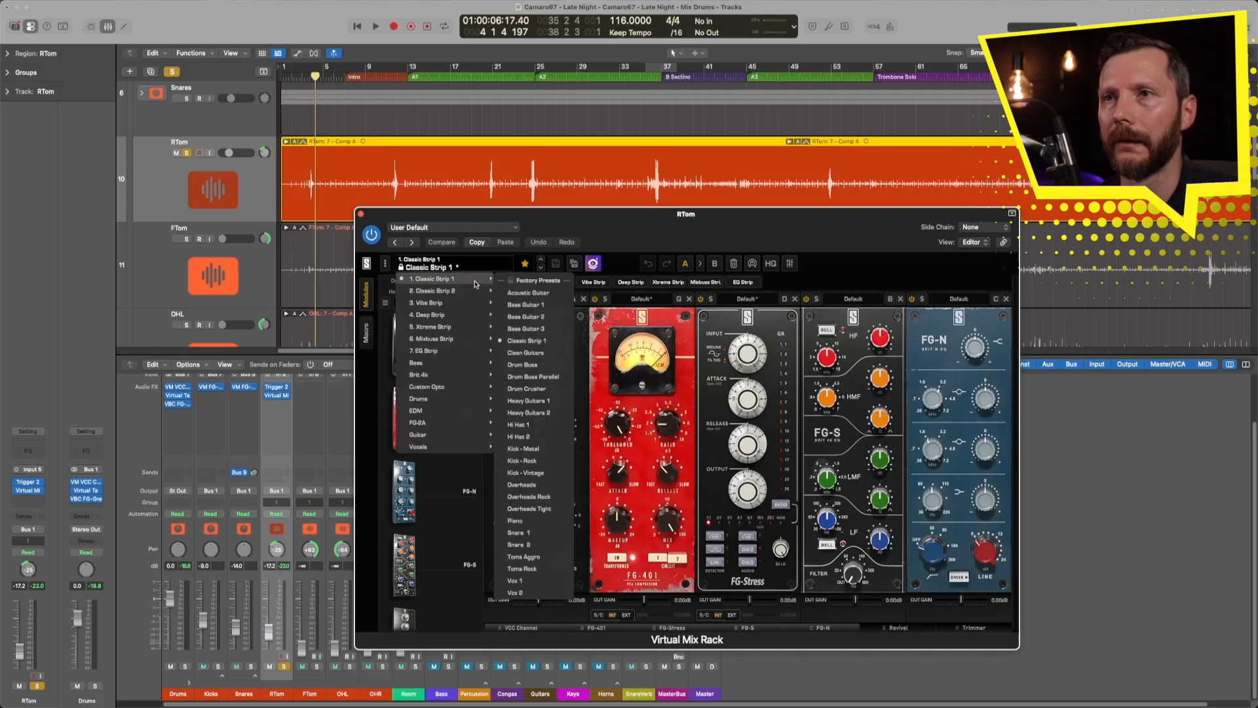
mouse_move(420, 399)
left_click(547, 183)
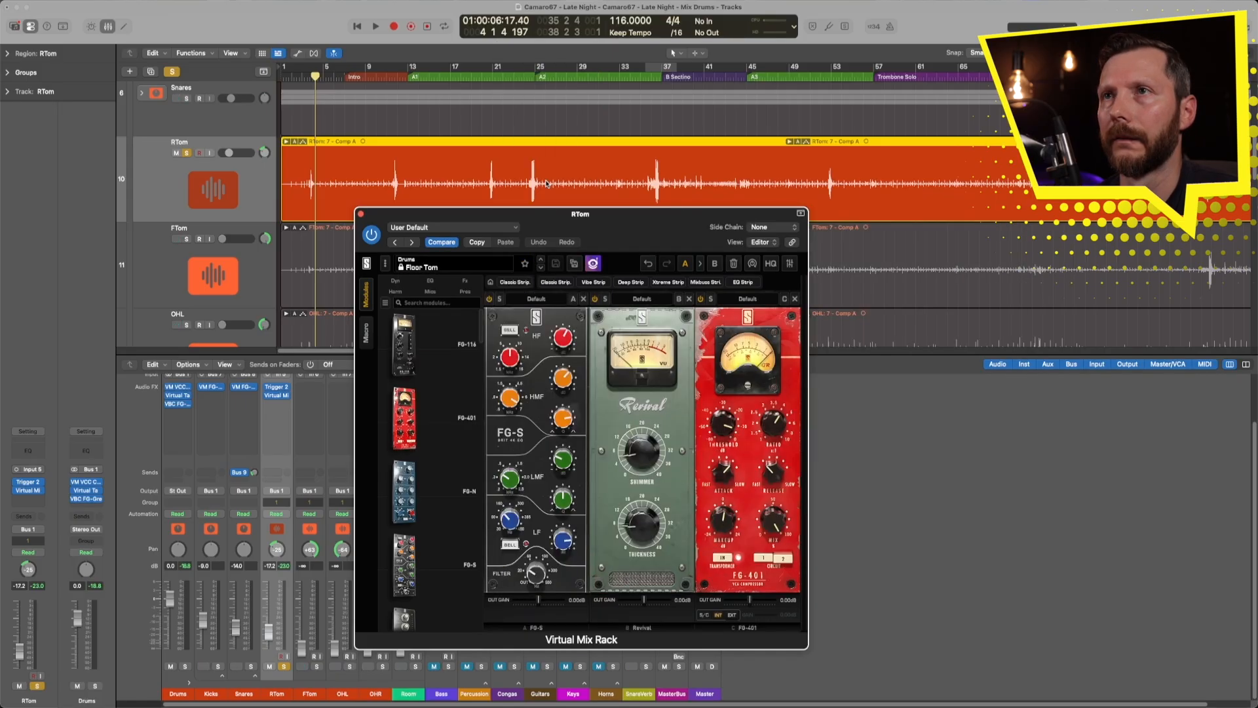
Load the Rack Tom preset from the Drums category in Virtual Mix Rack and audition the RTom hits around bar 25
left_click(420, 269)
mouse_move(420, 399)
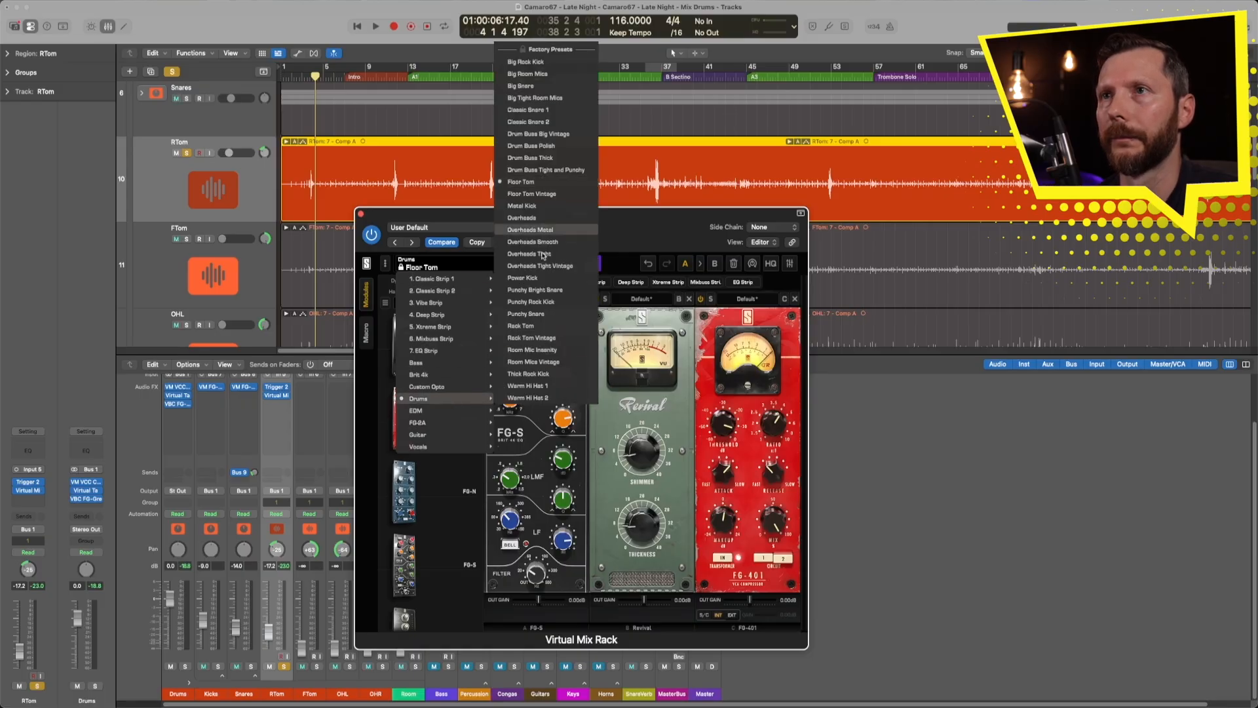
left_click(548, 326)
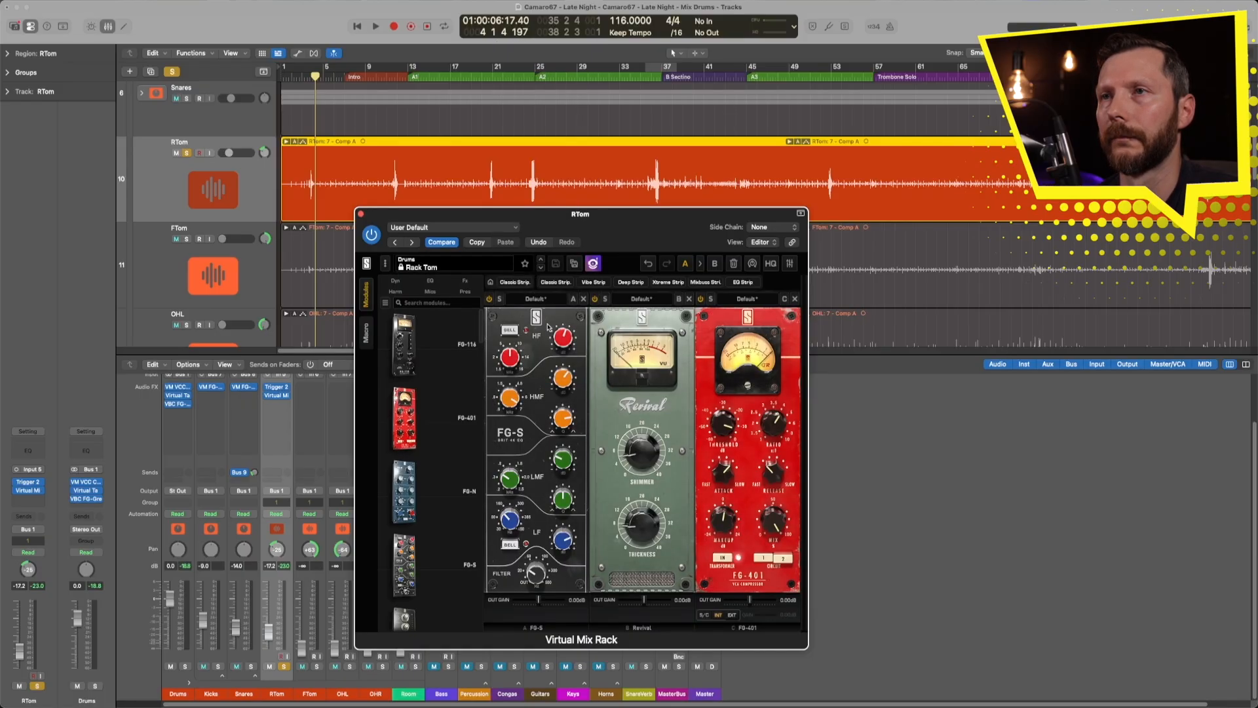
left_click(533, 84)
key("space")
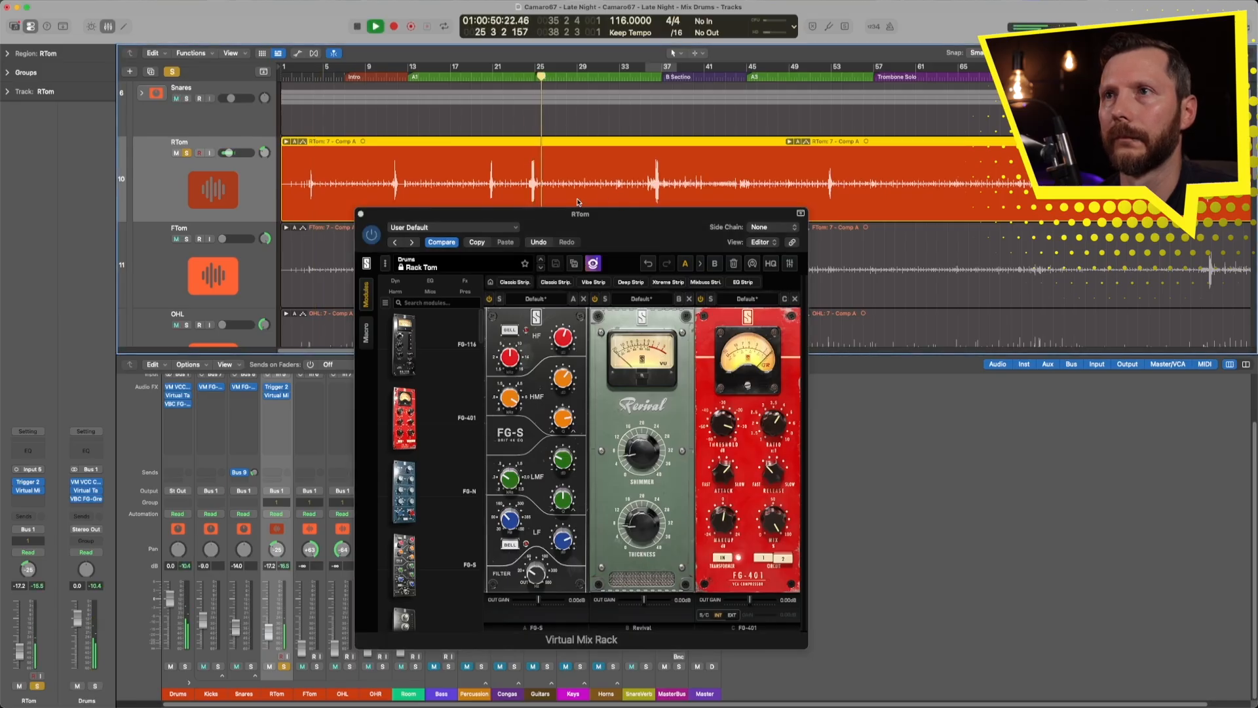
scroll(596, 204, "up", 4)
key("space")
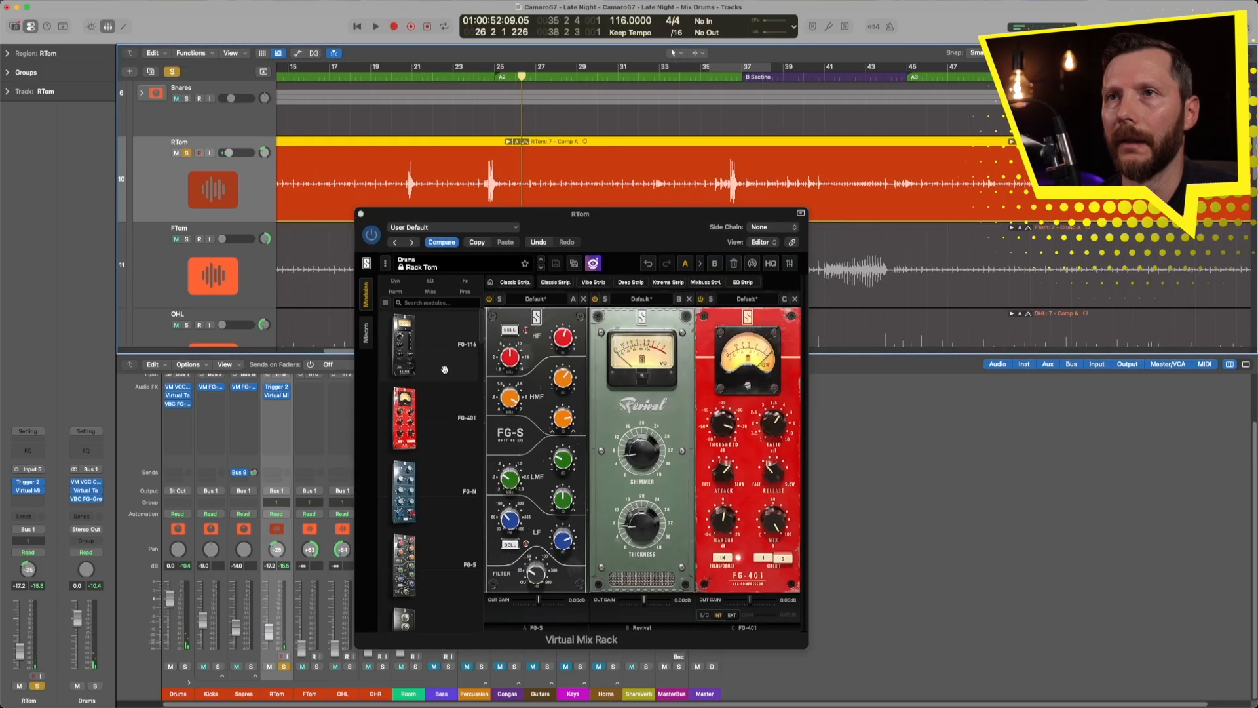
Add a VCC Channel module at the start of the RTom rack, ahead of the FG-S EQ
scroll(422, 395, "down", 10)
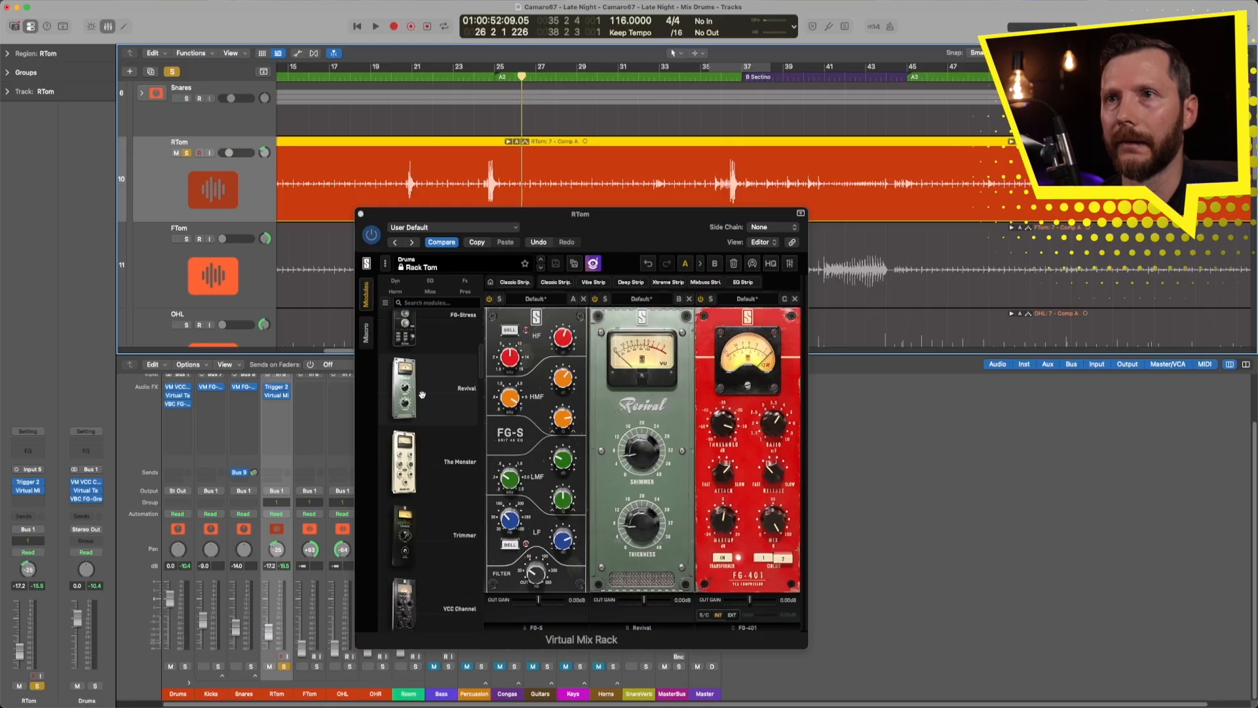
scroll(422, 395, "down", 3)
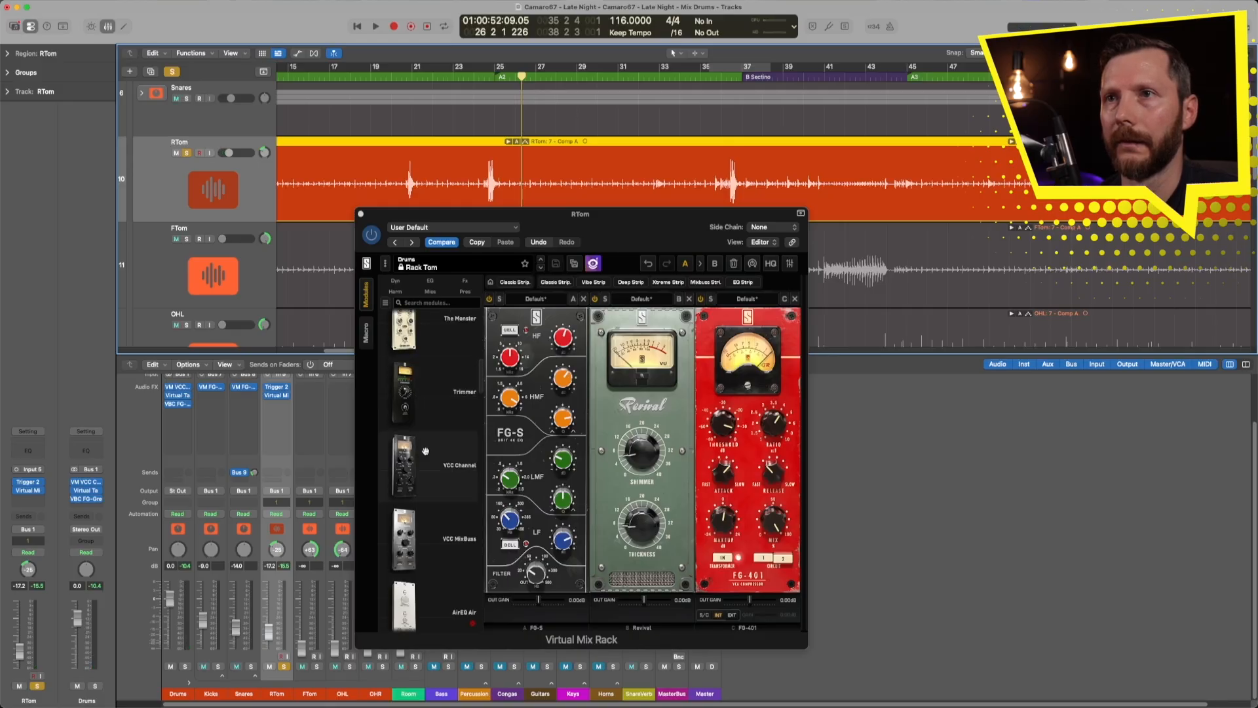
left_click_drag(423, 464, 522, 439)
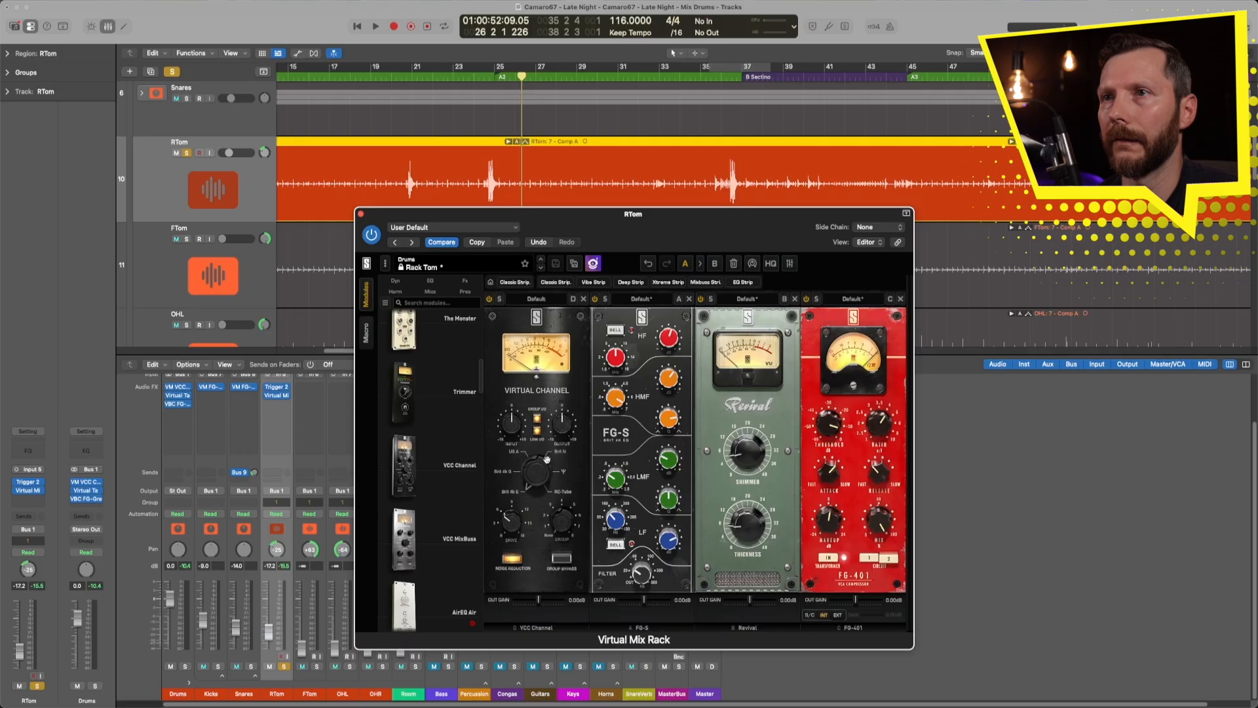
left_click(537, 423)
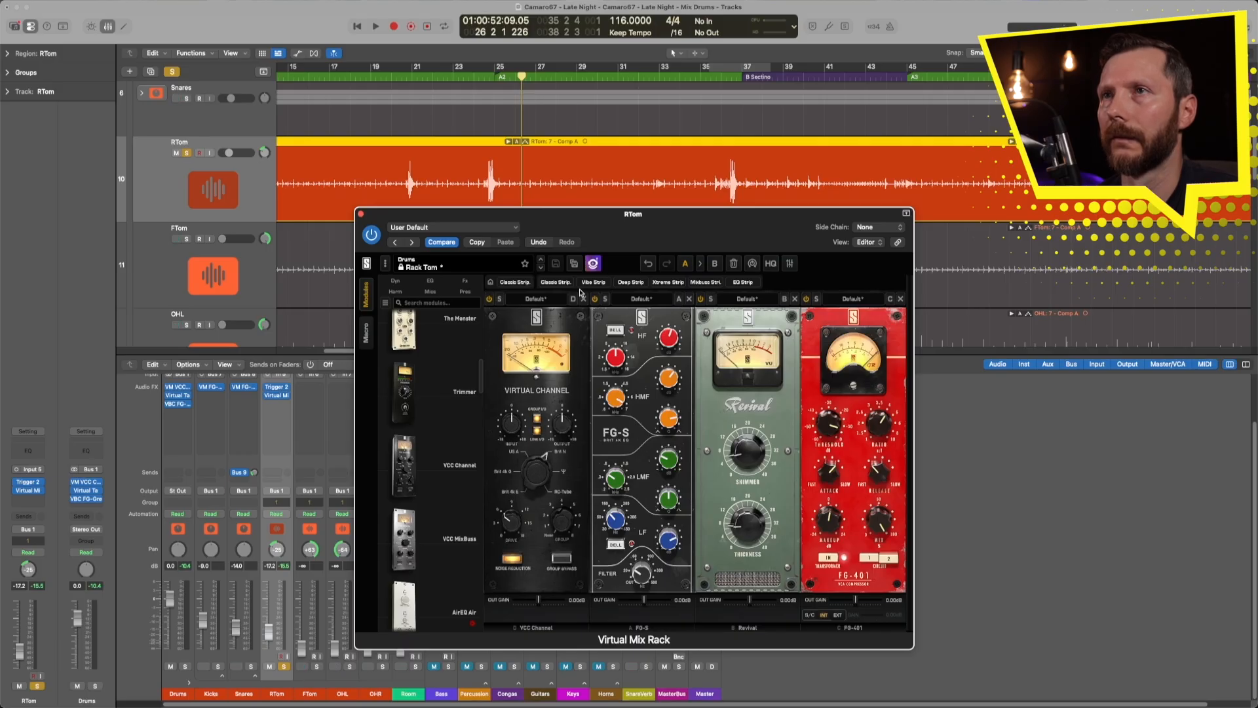
Compare the RTom fill before bar 37 with Virtual Mix Rack on and bypassed, leaving the rack switched on
double_click(725, 79)
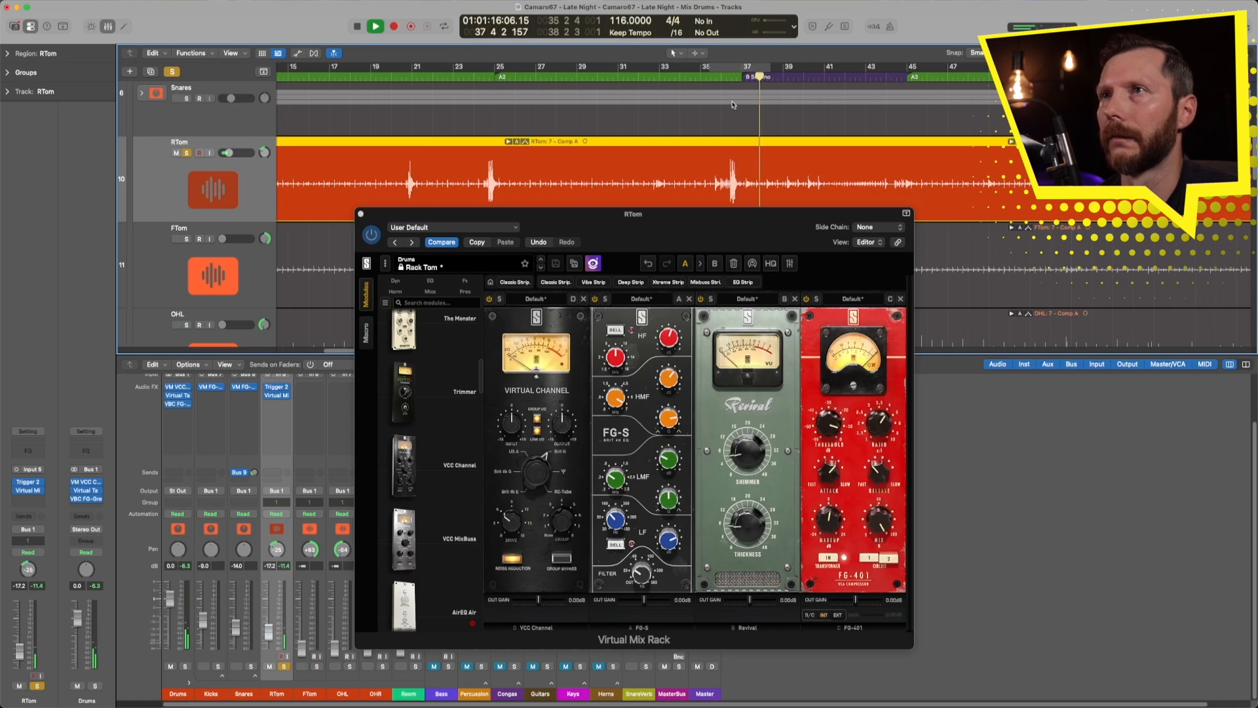
key("space")
left_click(371, 234)
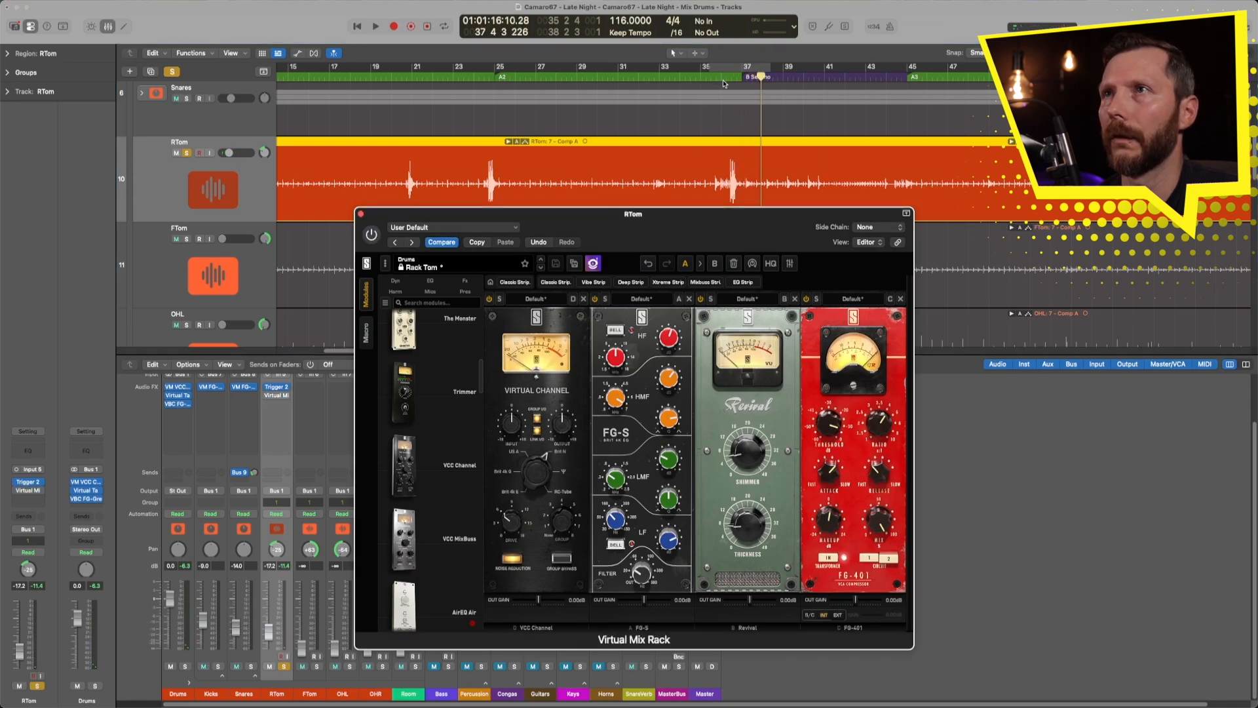
double_click(724, 81)
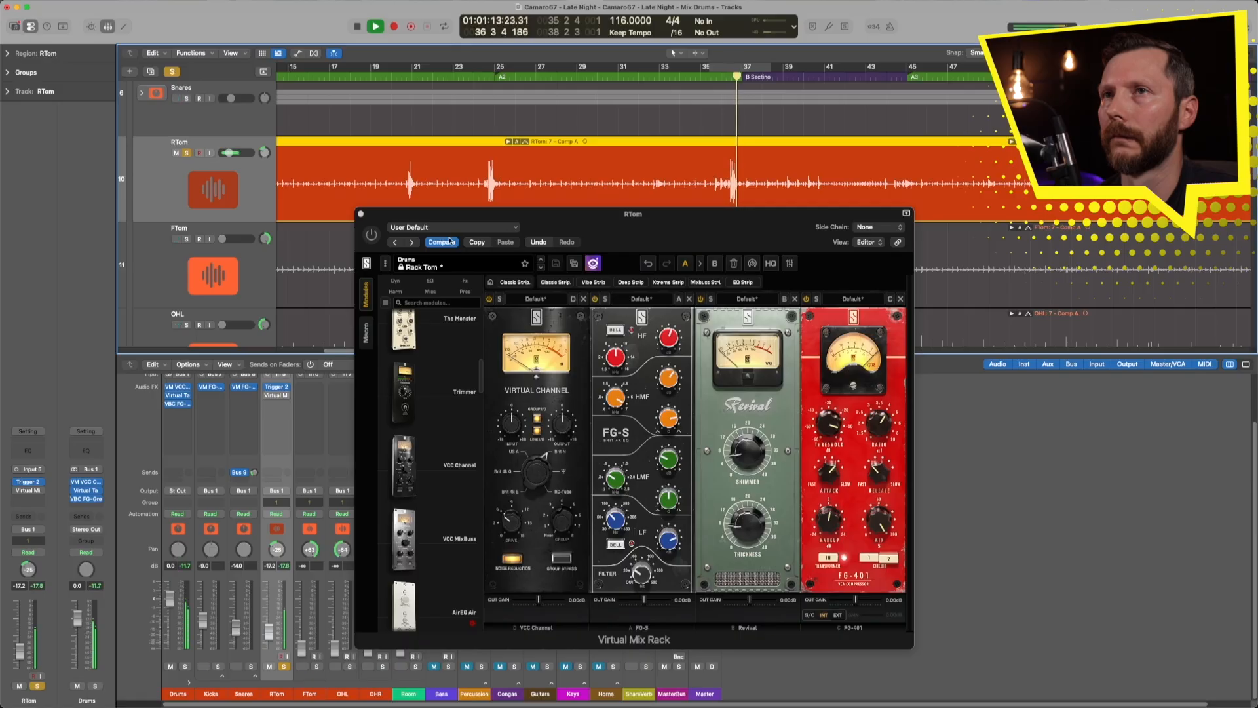
key("space")
left_click(372, 235)
double_click(725, 79)
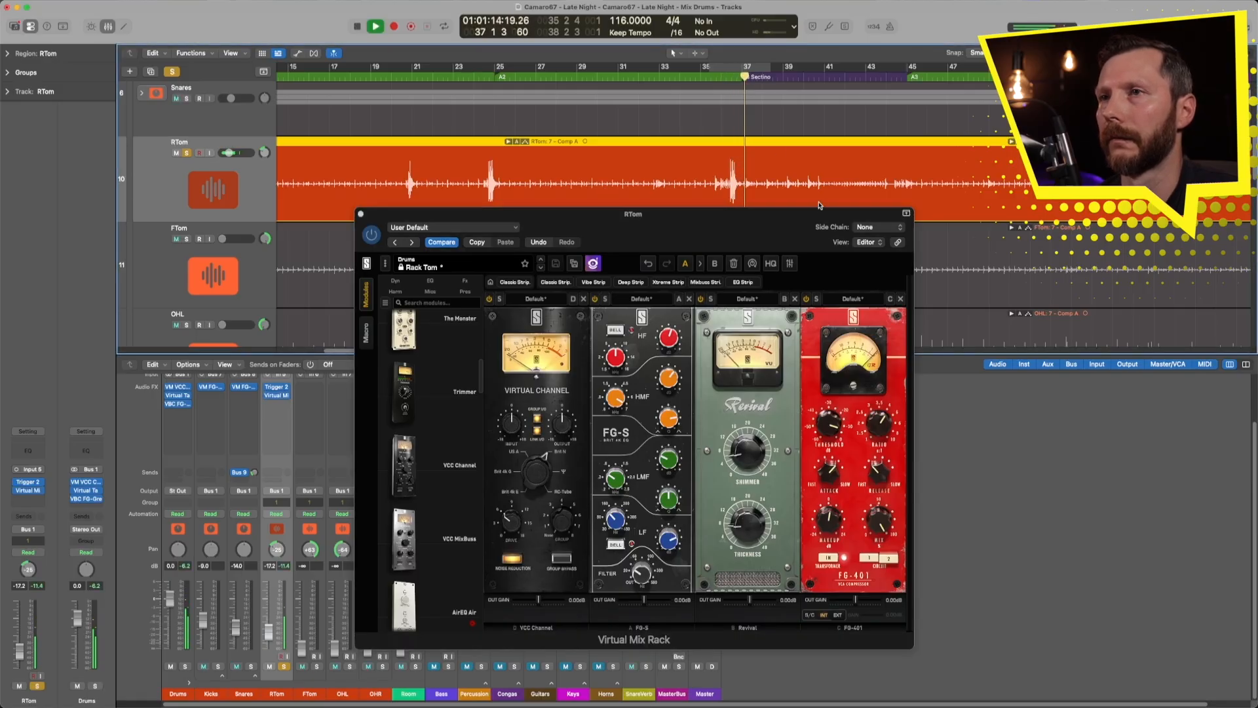
key("space")
Copy Trigger 2 and Virtual Mix Rack from the RTom channel to FTom, and open FTom's Trigger 2
scroll(586, 193, "up", 2)
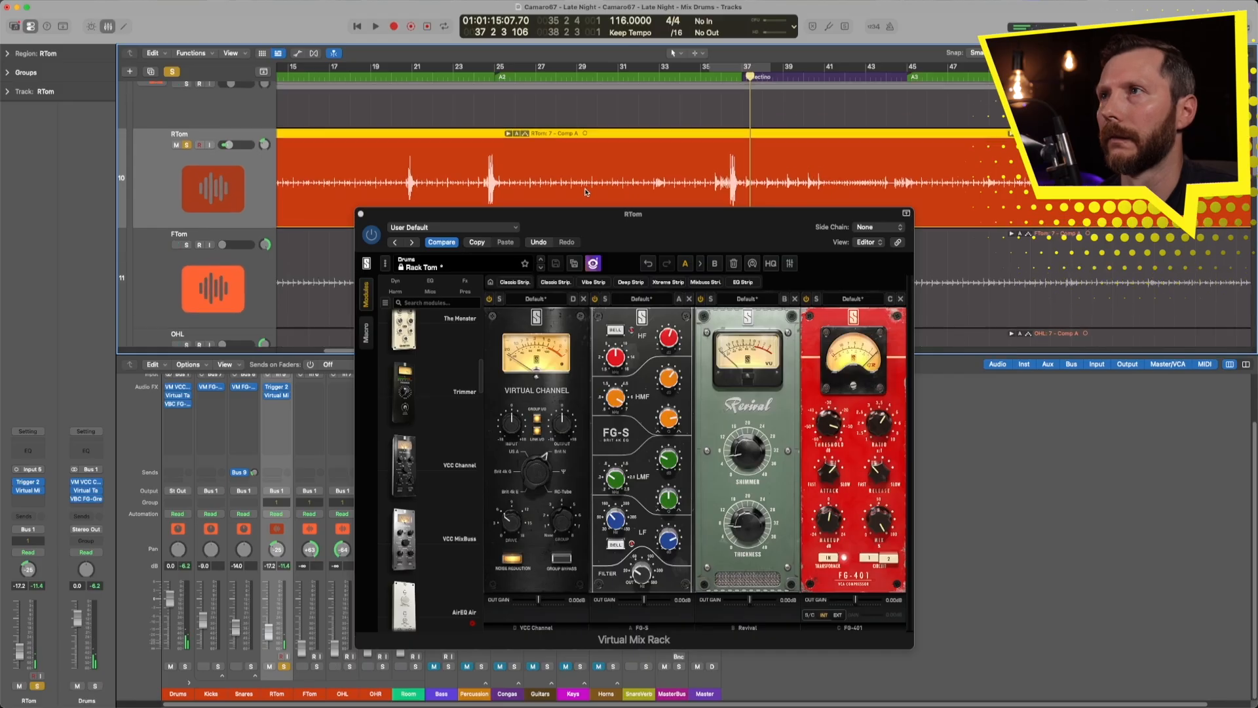
scroll(586, 192, "down", 4)
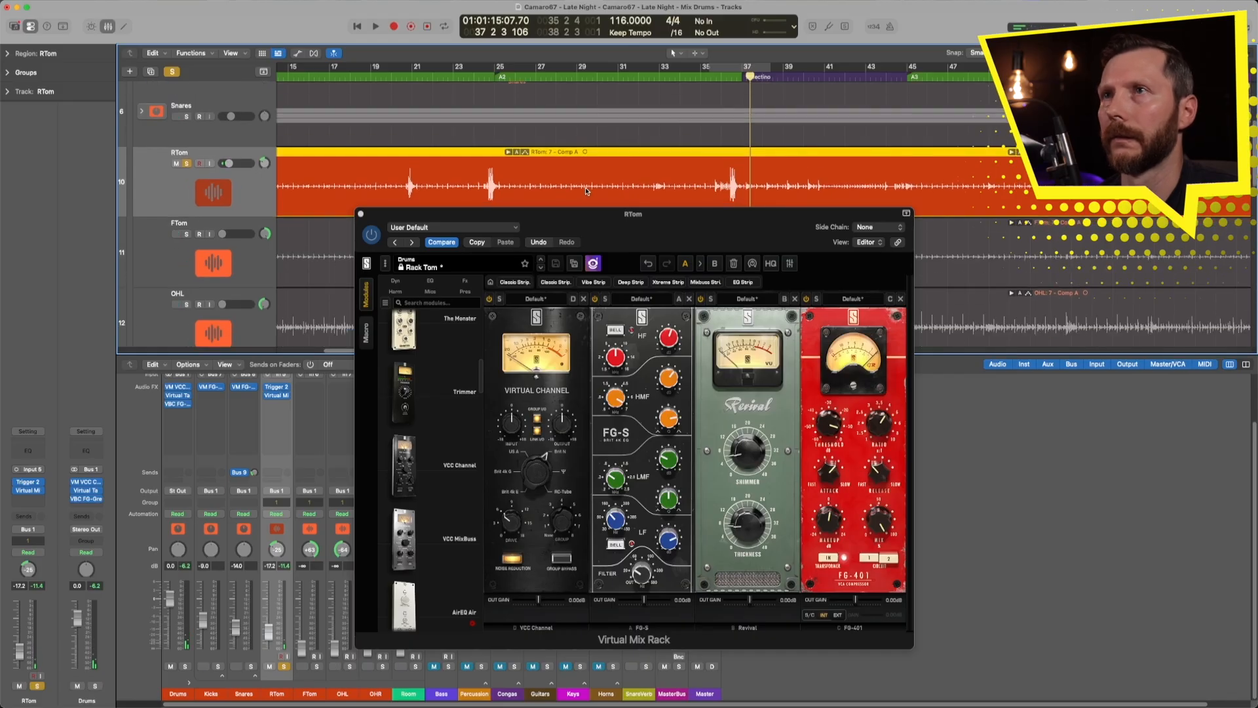
left_click(360, 214)
key("Down")
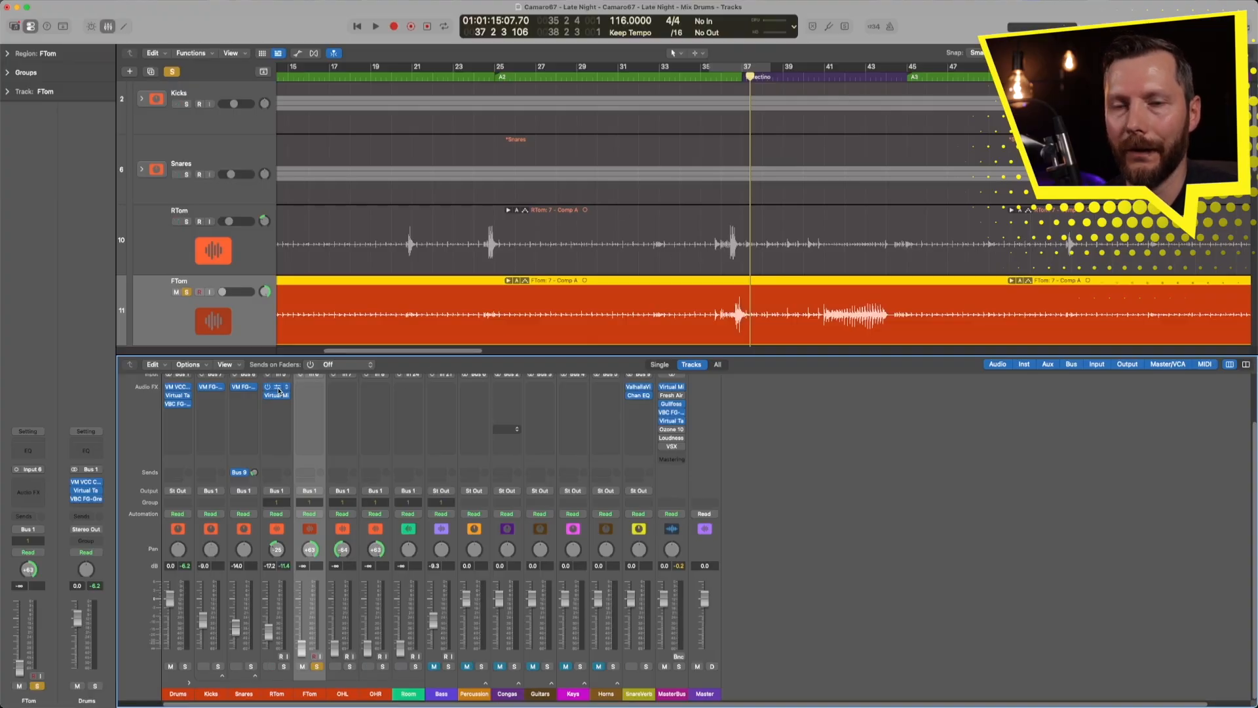
left_click_drag(277, 390, 310, 396)
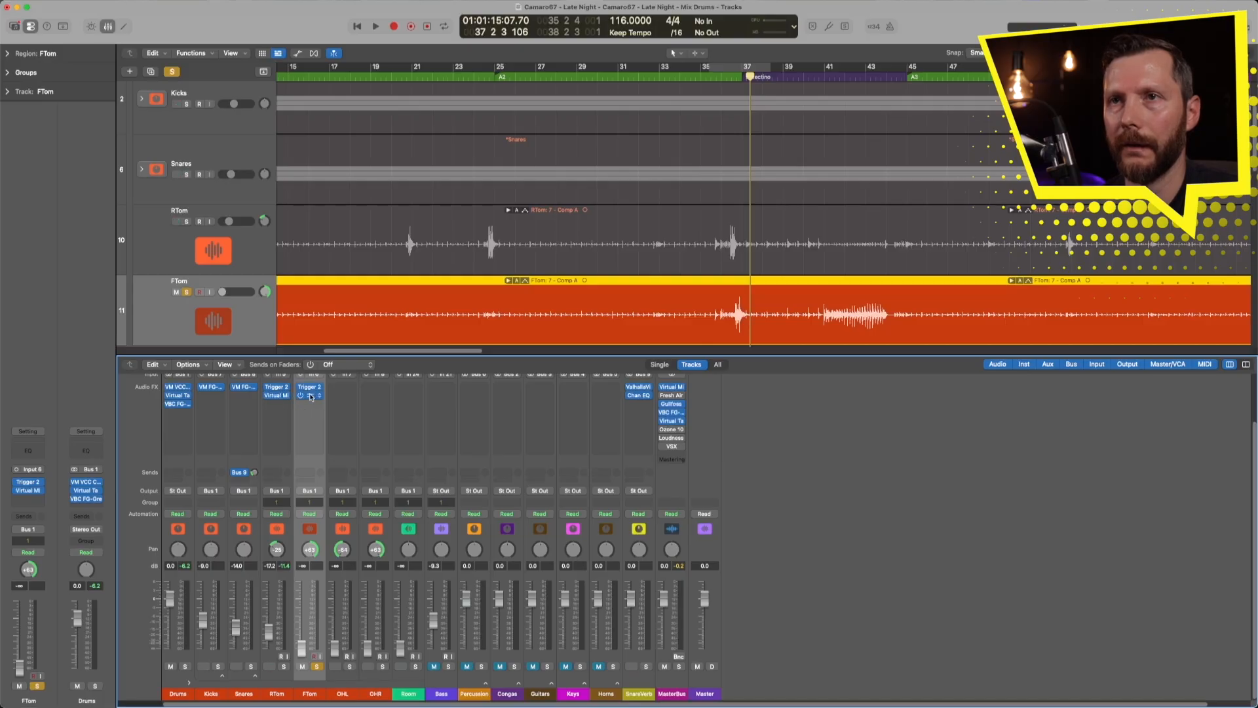
left_click(310, 388)
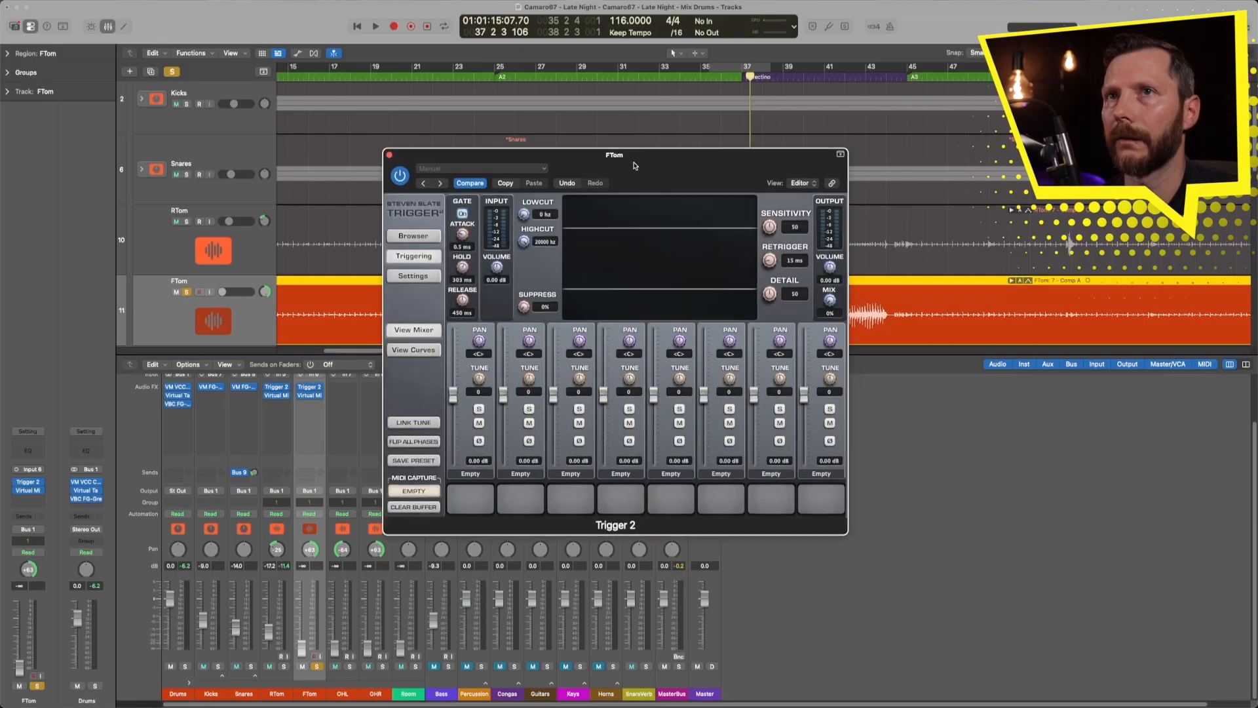
Raise the FTom track volume to about -3.5 dB and play its fill just before bar 37
left_click_drag(227, 293, 244, 293)
key("space")
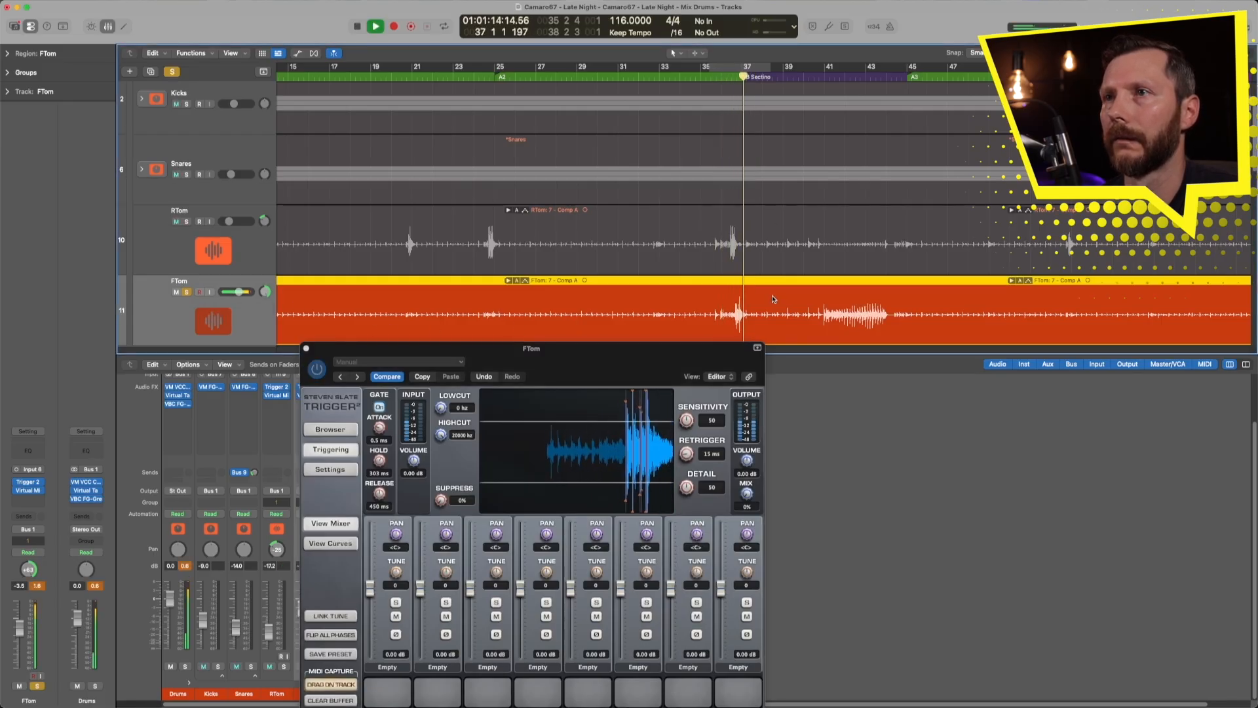
key("space")
Play the busy FTom passage from about bar 41 and set the detail in FTom's Trigger 2 to 41
left_click_drag(686, 358, 941, 363)
double_click(826, 77)
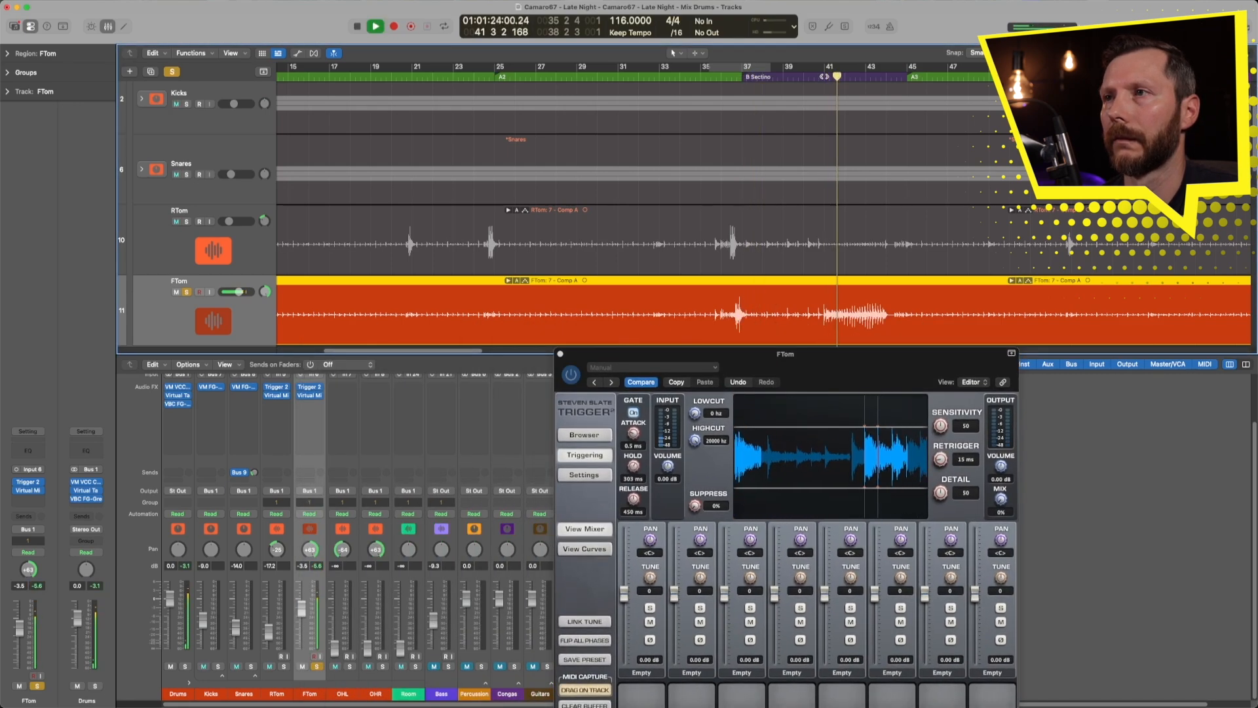
key("space")
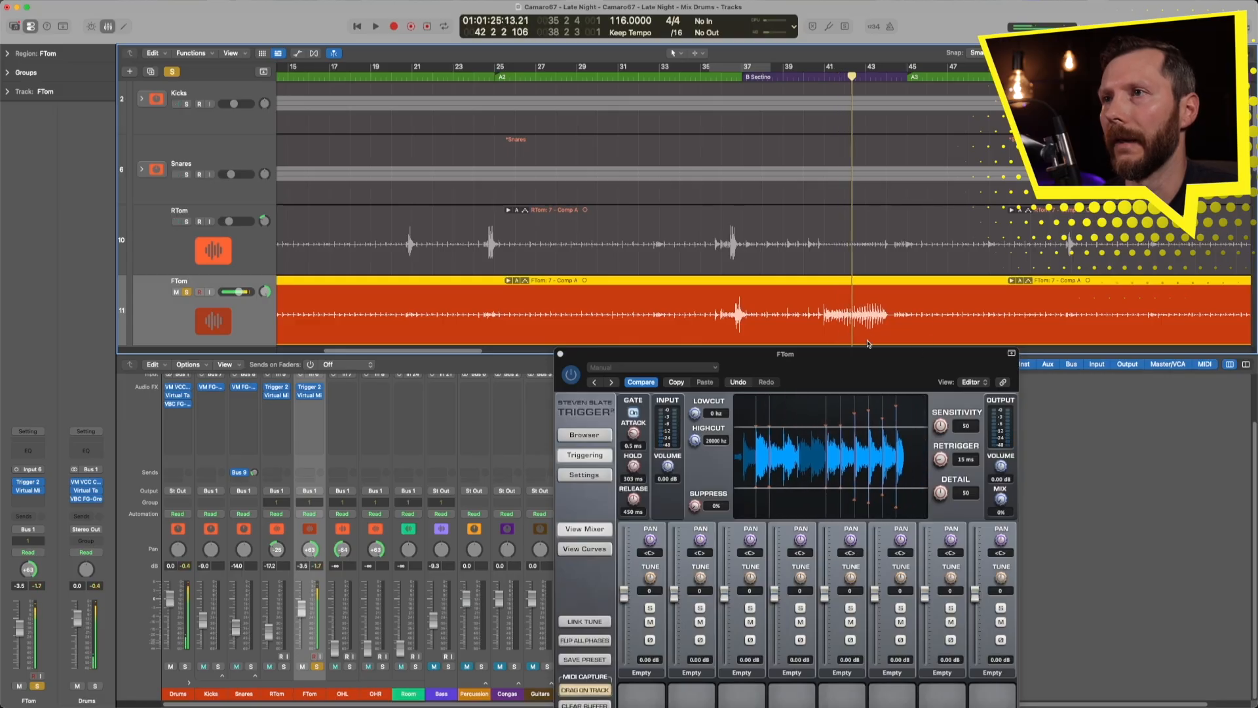
left_click_drag(948, 490, 943, 496)
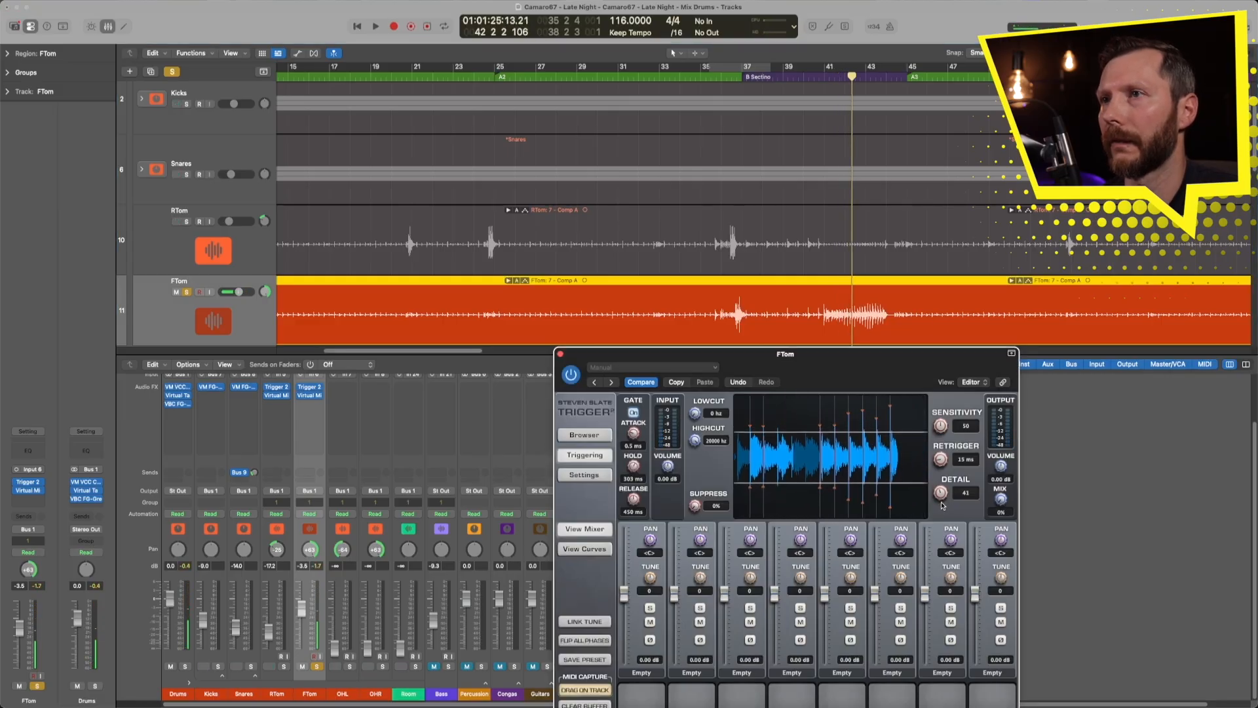
Play the busy FTom passage from about bar 40 to check how Trigger 2 gates its hits and tail
left_click(816, 78)
key("space")
key("space")
left_click_drag(938, 496, 940, 493)
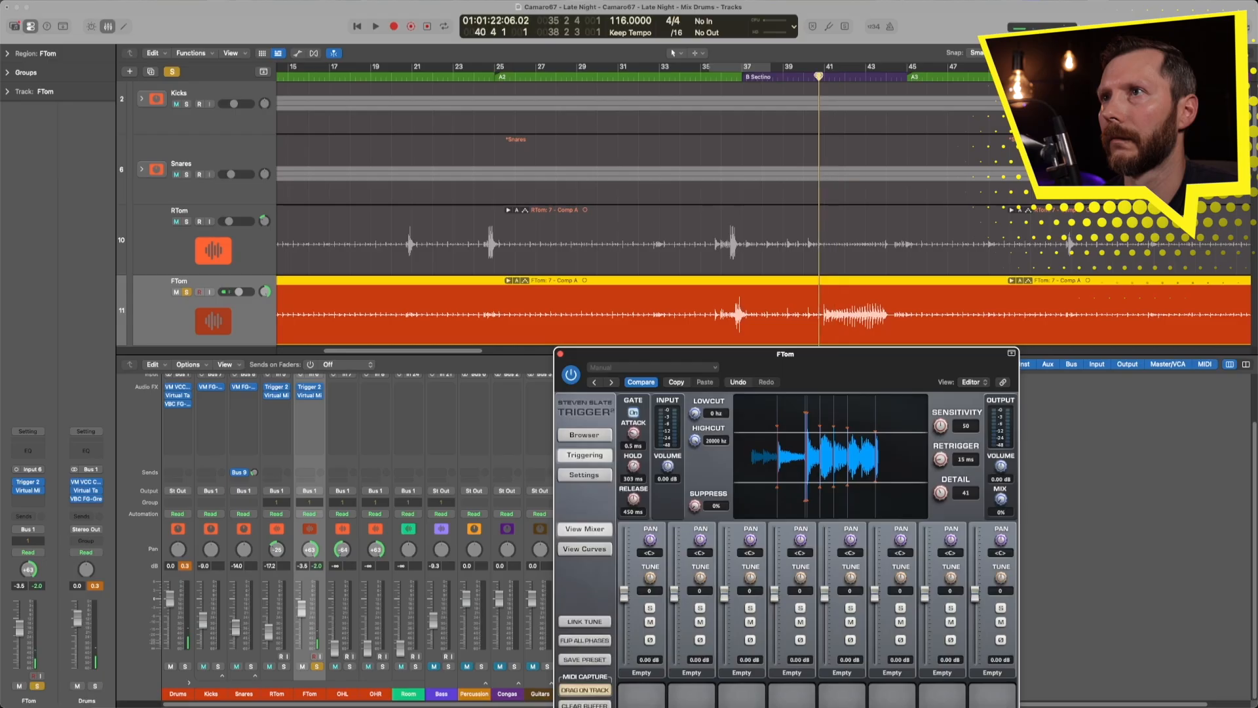
left_click(818, 77)
key("space")
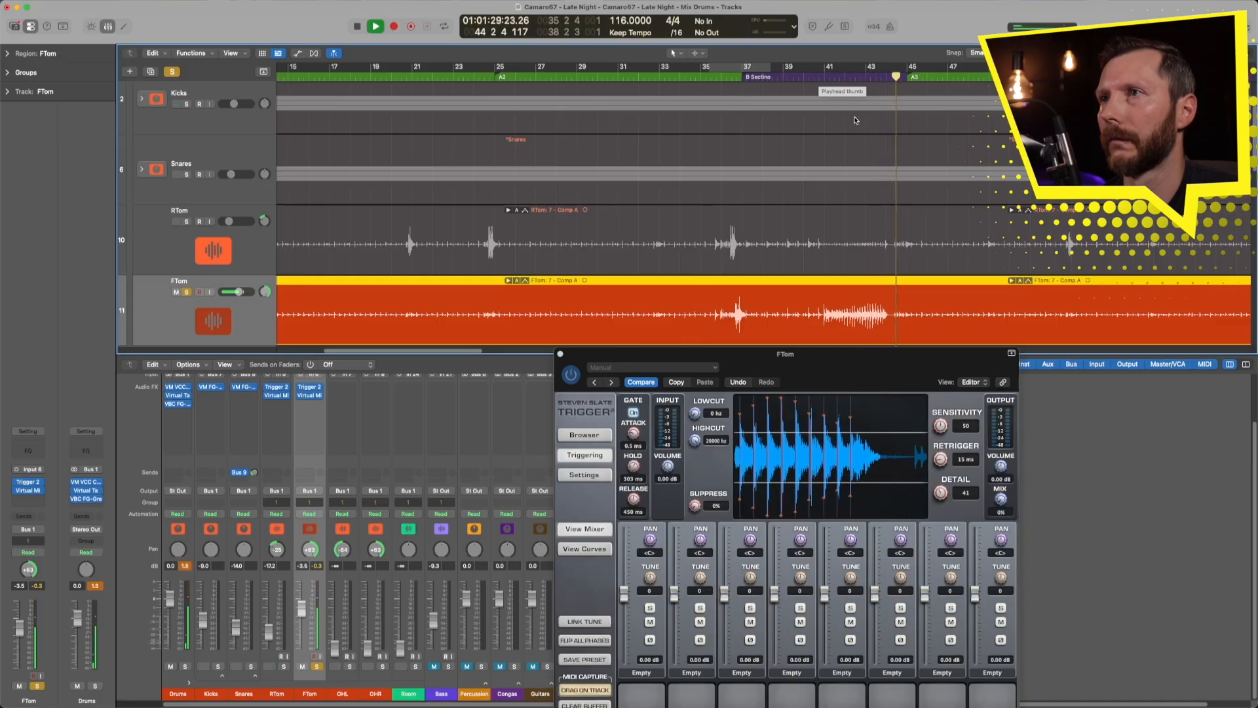
key("space")
Compare the end of the FTom passage from about bar 43 with Trigger 2 bypassed and active, leaving it on
left_click(592, 371)
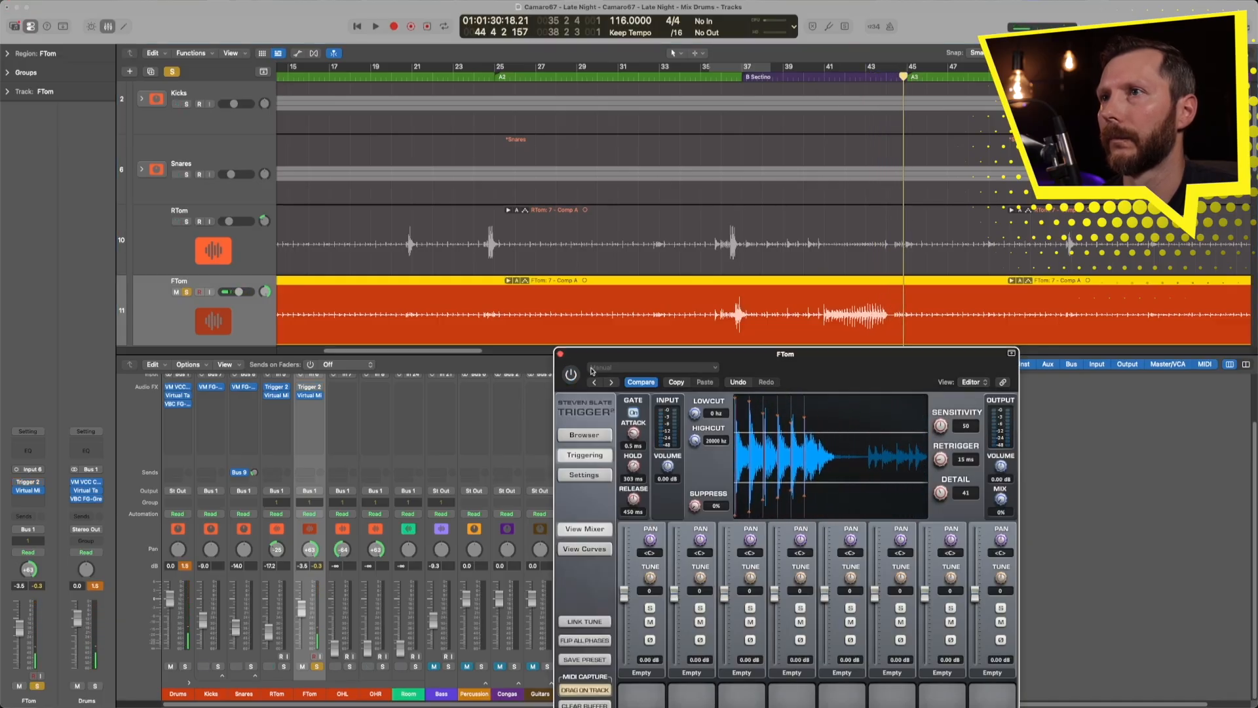
left_click(878, 75)
key("space")
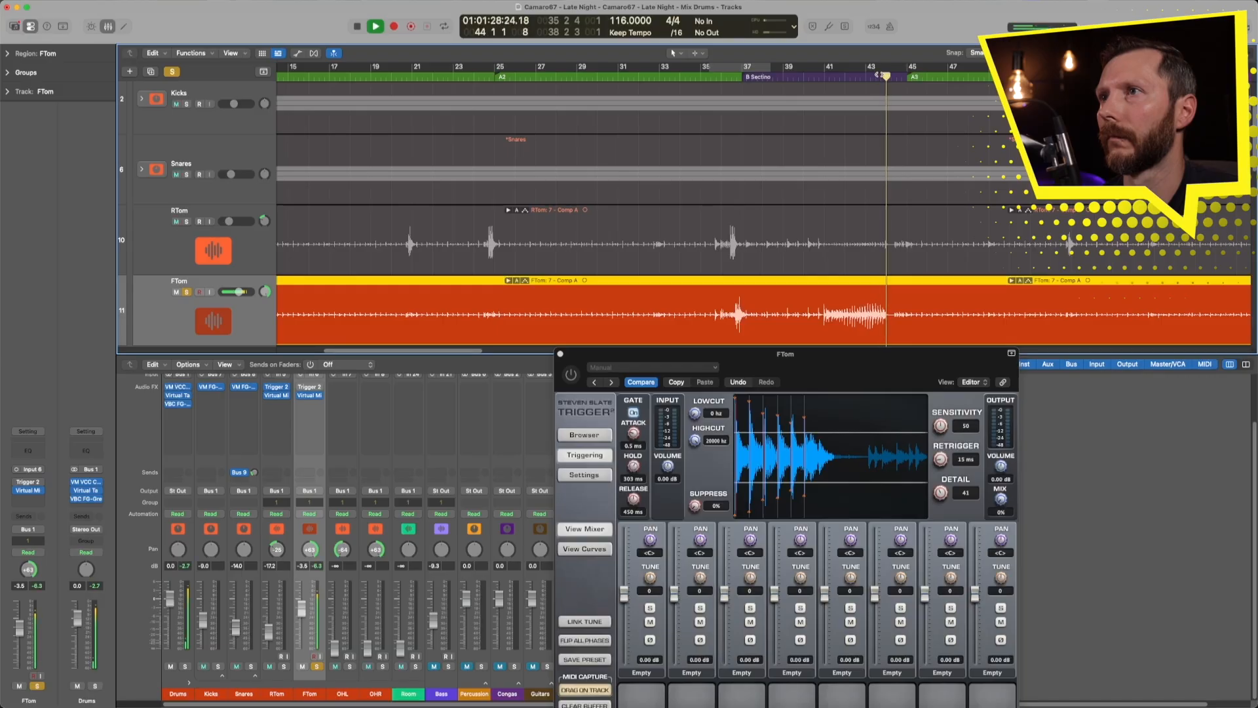
left_click(865, 75)
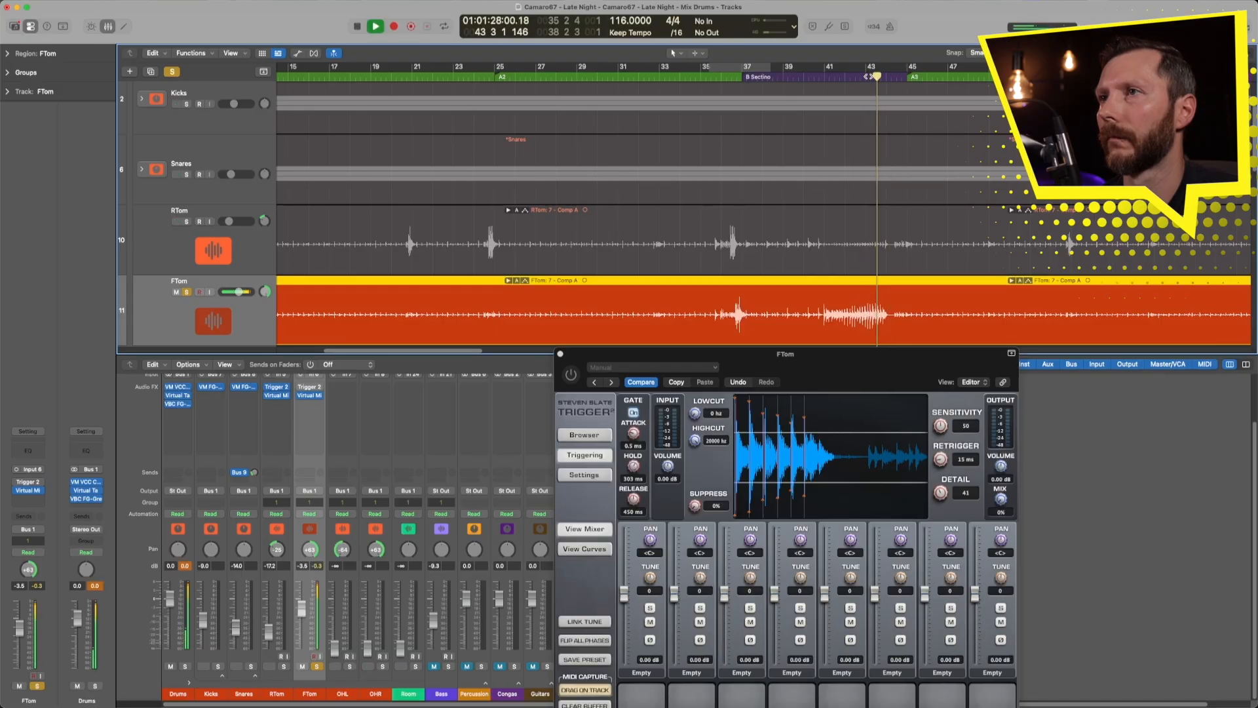
key("space")
left_click(572, 379)
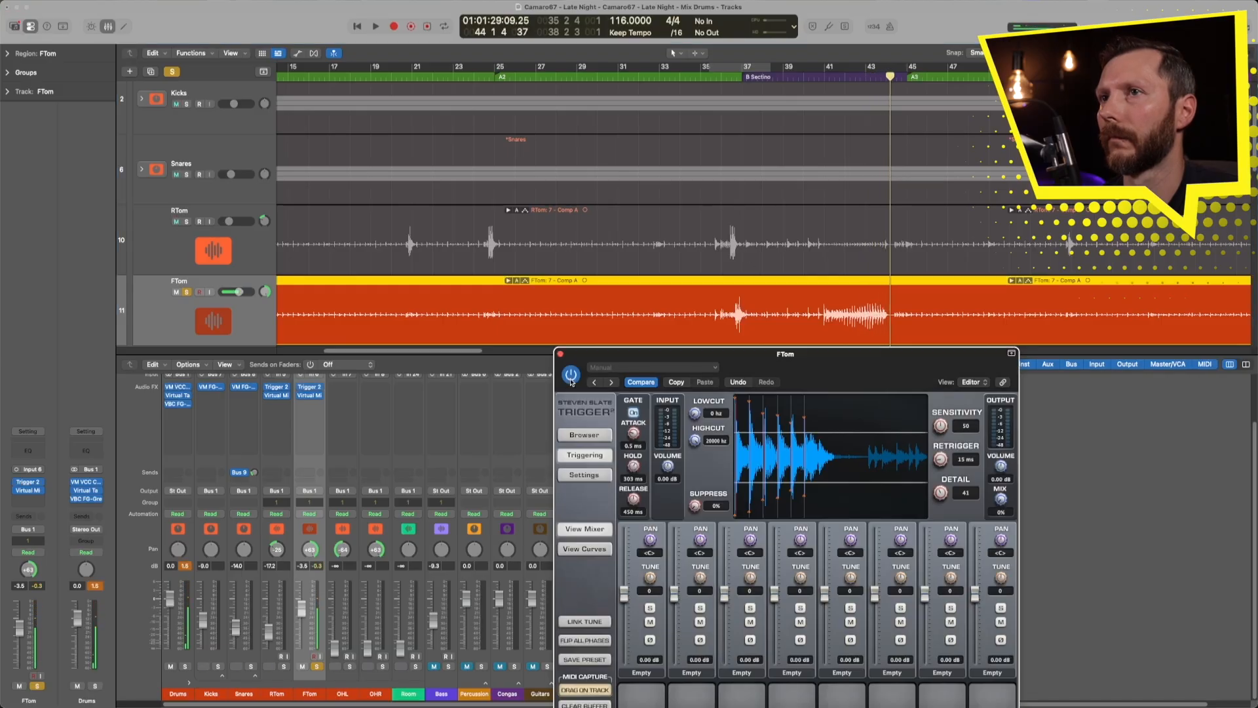
left_click(874, 75)
key("space")
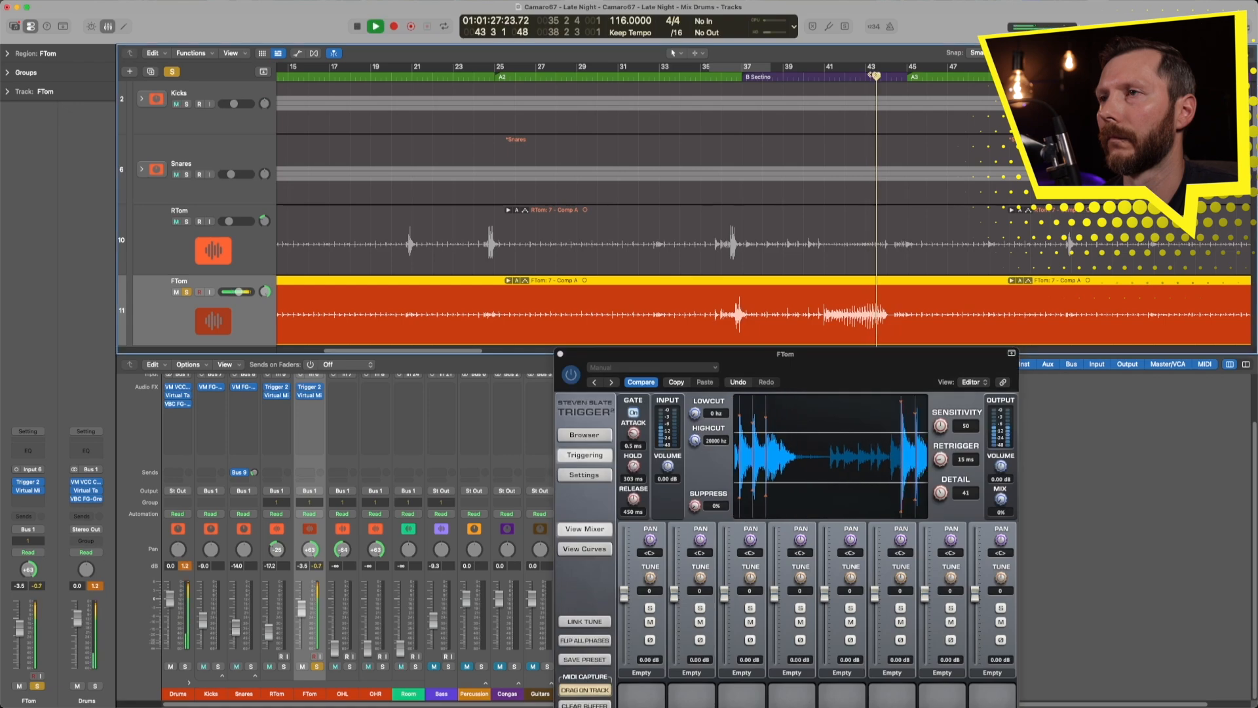
key("space")
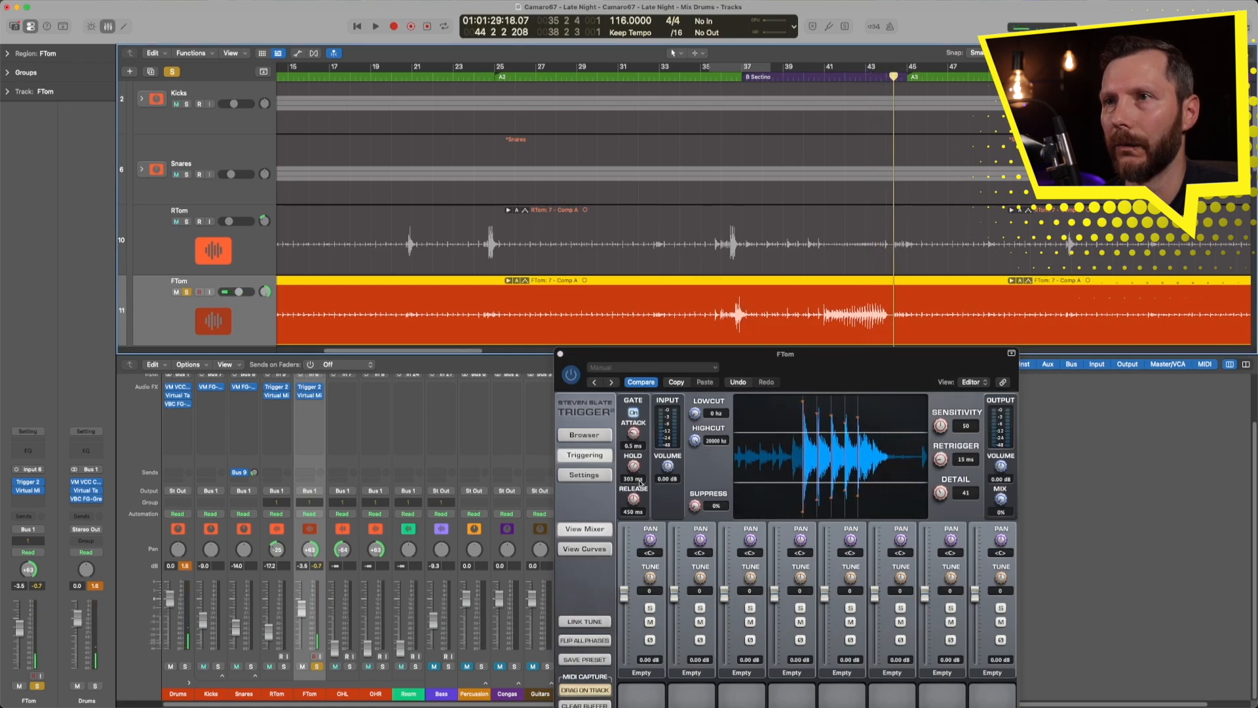
Set the gate hold in FTom's Trigger 2 to about 405 ms, replay the passage's end from about bar 43 and close the plug-in
left_click_drag(633, 470, 633, 466)
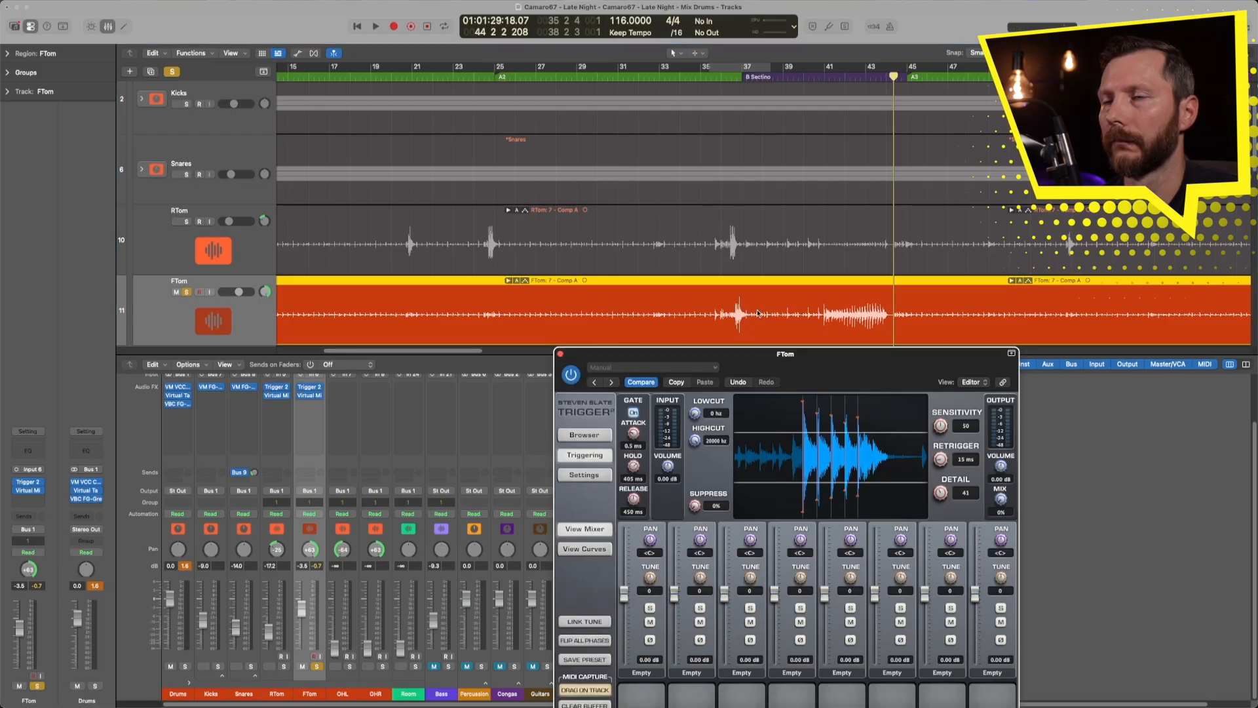
left_click(866, 75)
key("space")
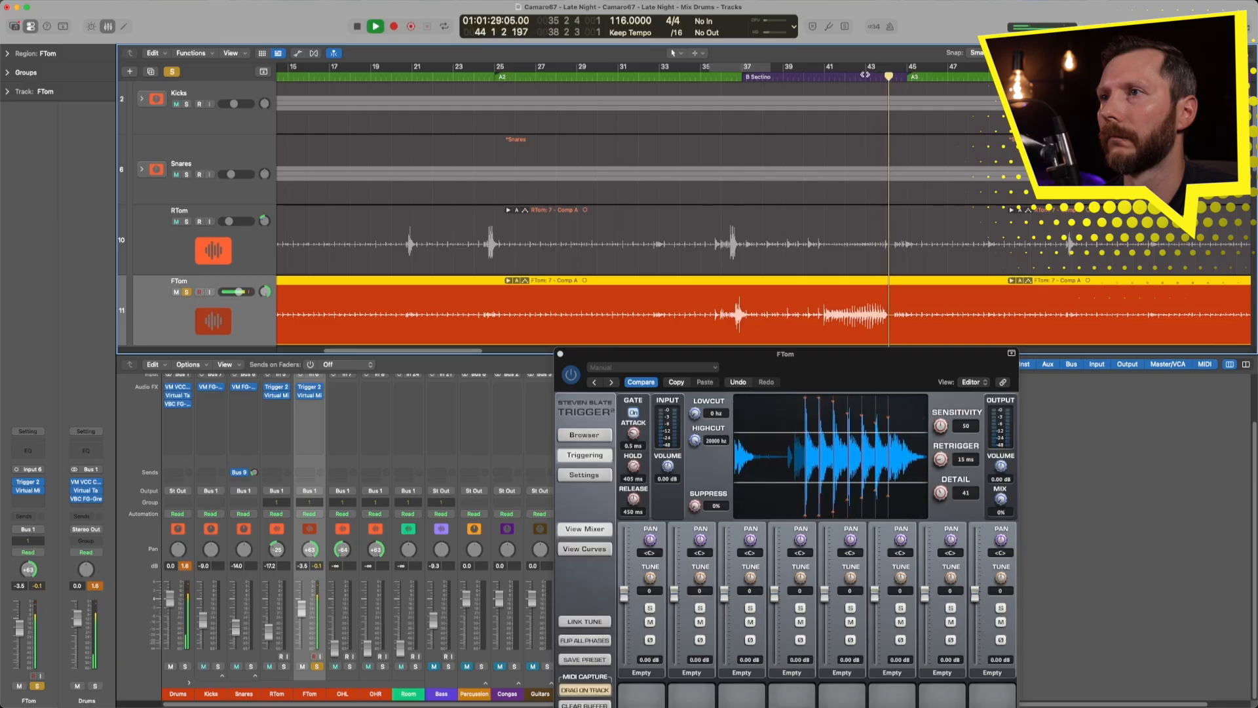
key("space")
left_click(560, 354)
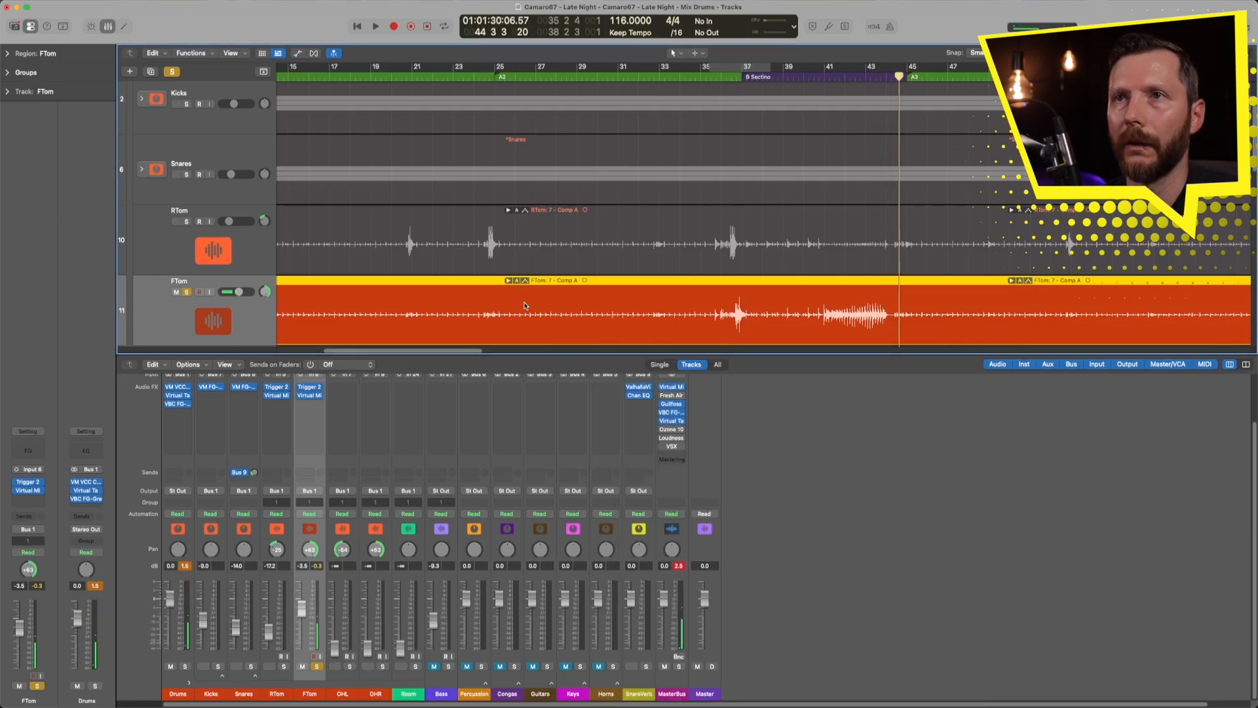
Open FTom's Virtual Mix Rack and load the Floor Tom factory preset from the Drums category
key("z")
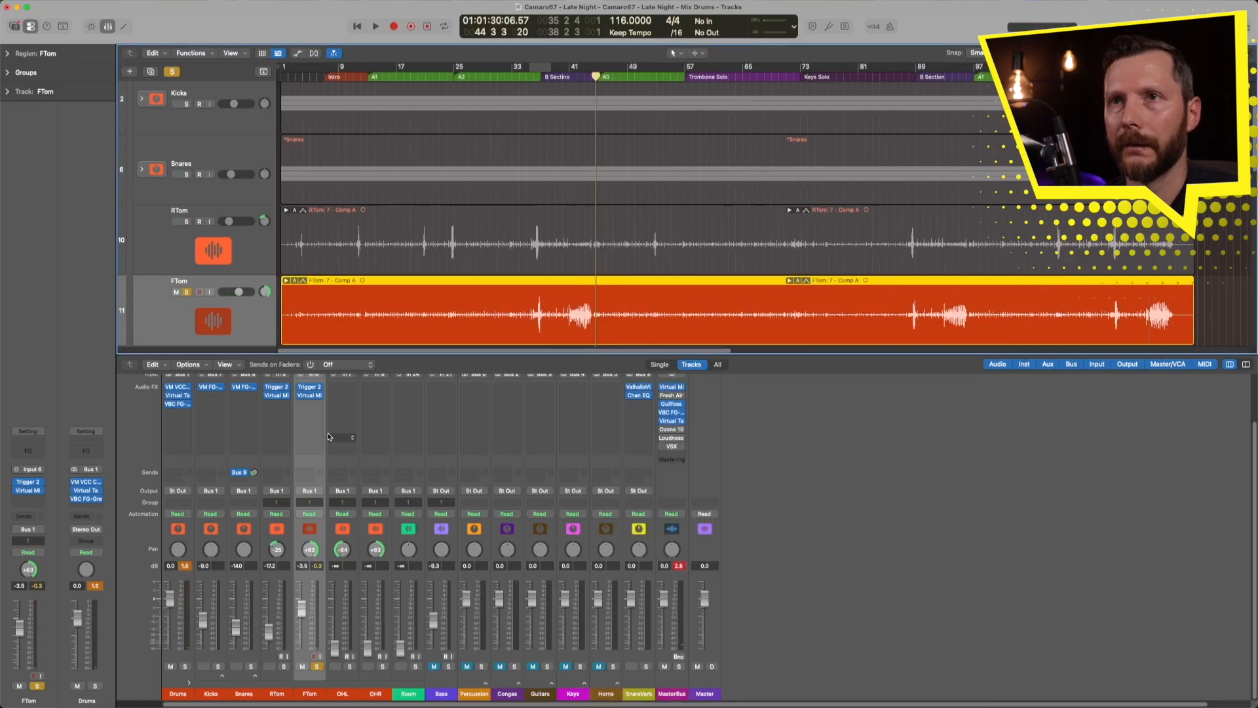
left_click(310, 396)
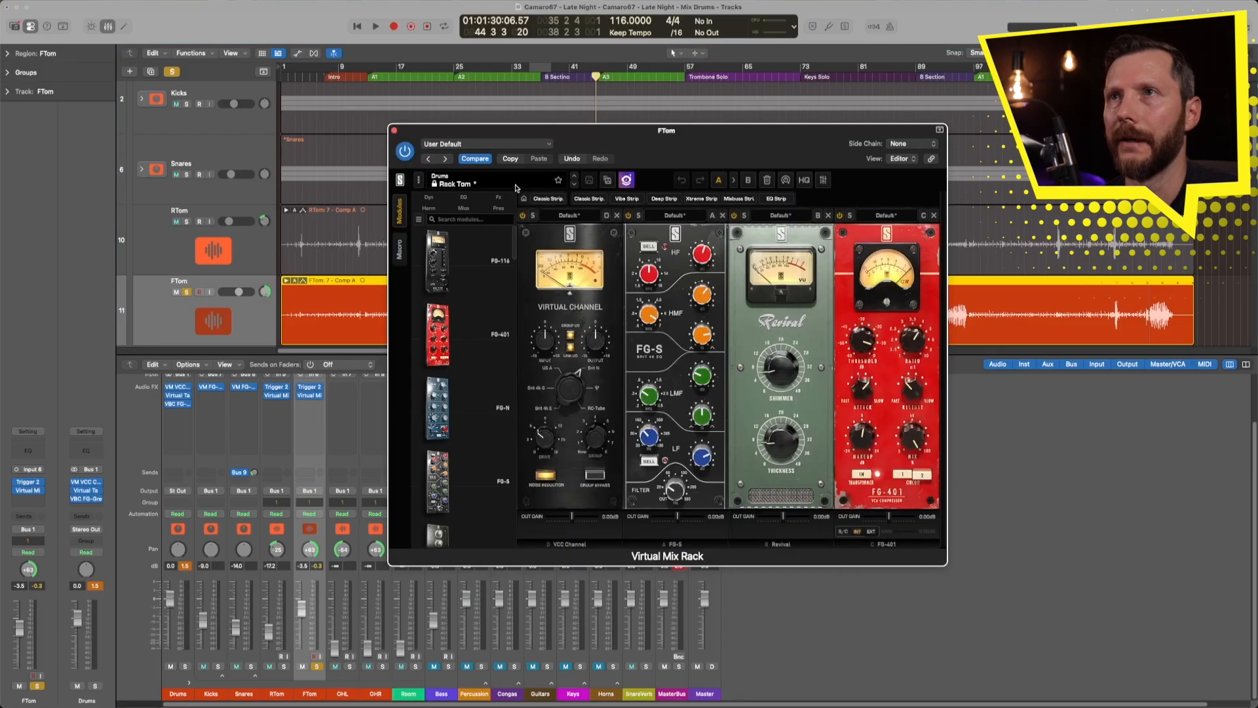
left_click(454, 181)
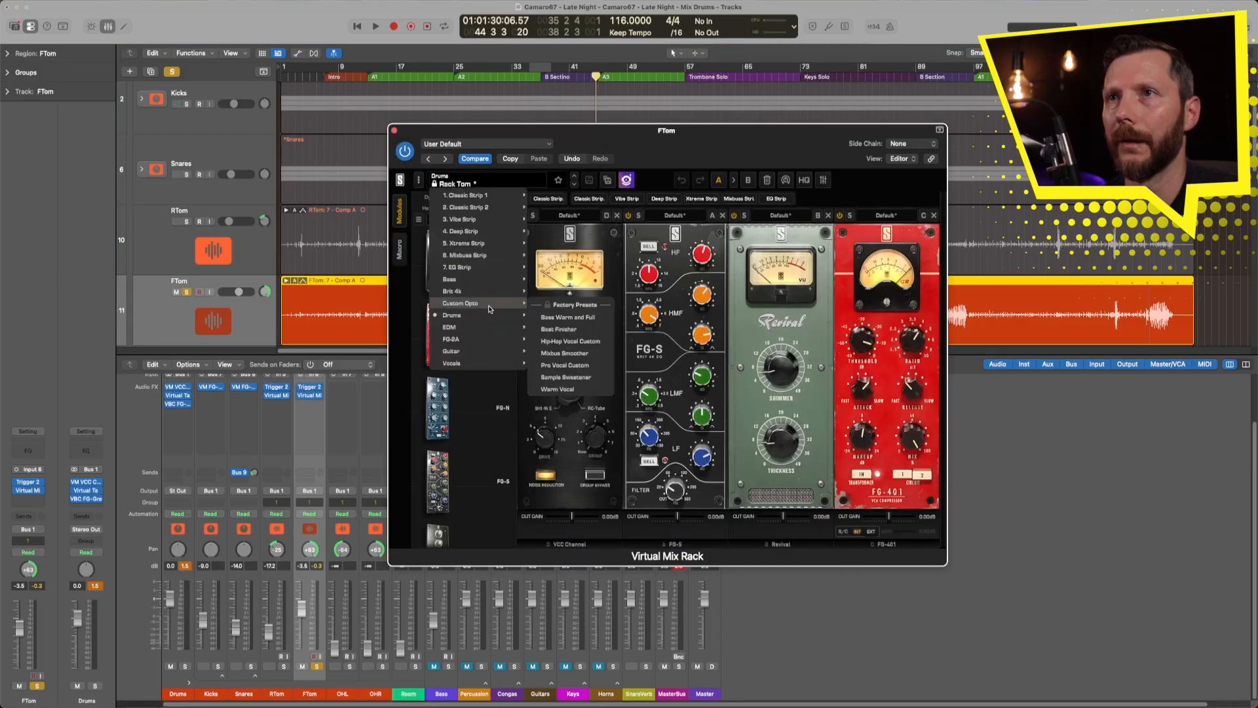
mouse_move(488, 319)
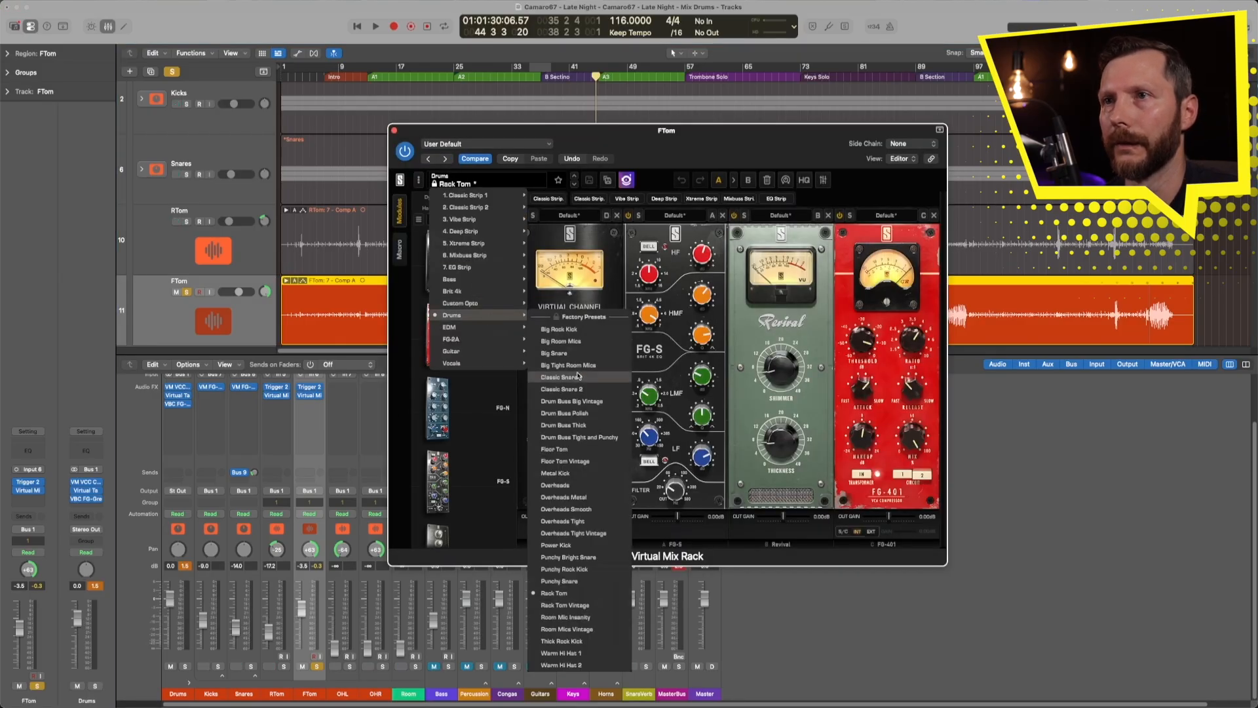
left_click(570, 449)
Add the VCC Channel module to the first slot of FTom's Virtual Mix Rack, before the FG-S equalizer
scroll(461, 365, "down", 10)
scroll(460, 367, "down", 2)
left_click_drag(474, 422, 570, 396)
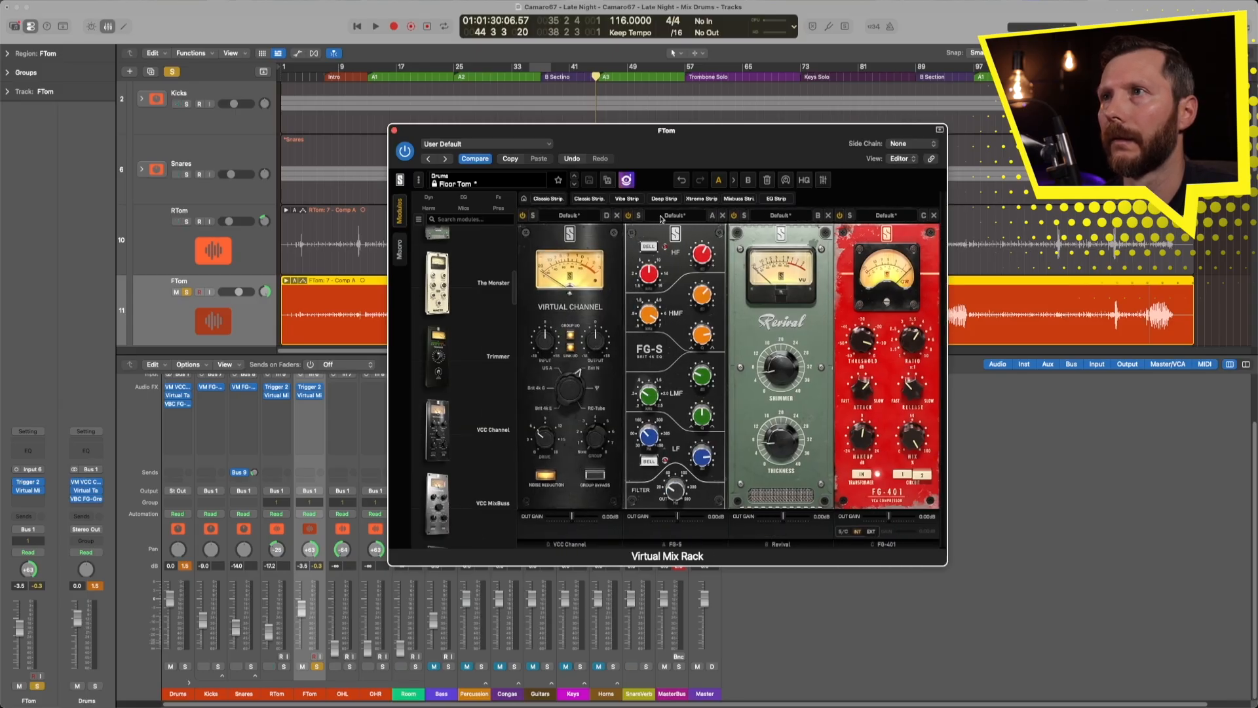
Play FTom's second B Section passage from about bar 92 and slightly adjust the FG-401 compressor's threshold
left_click_drag(680, 140, 587, 348)
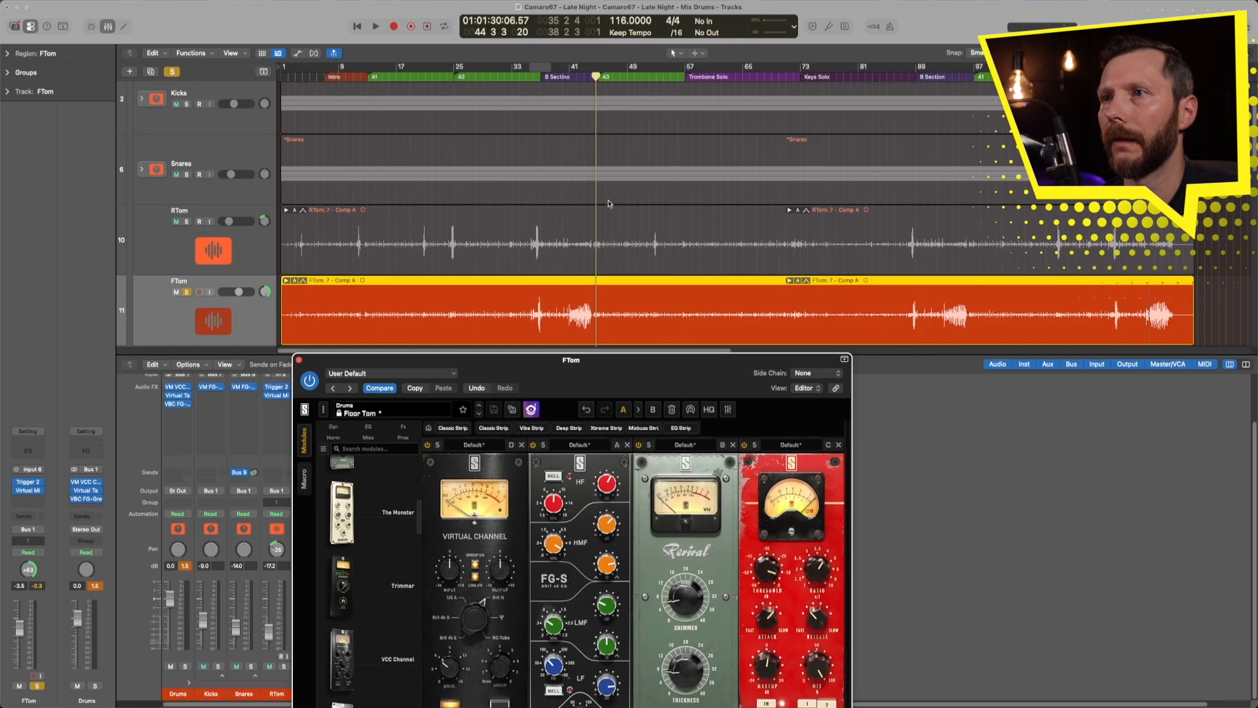
left_click(942, 82)
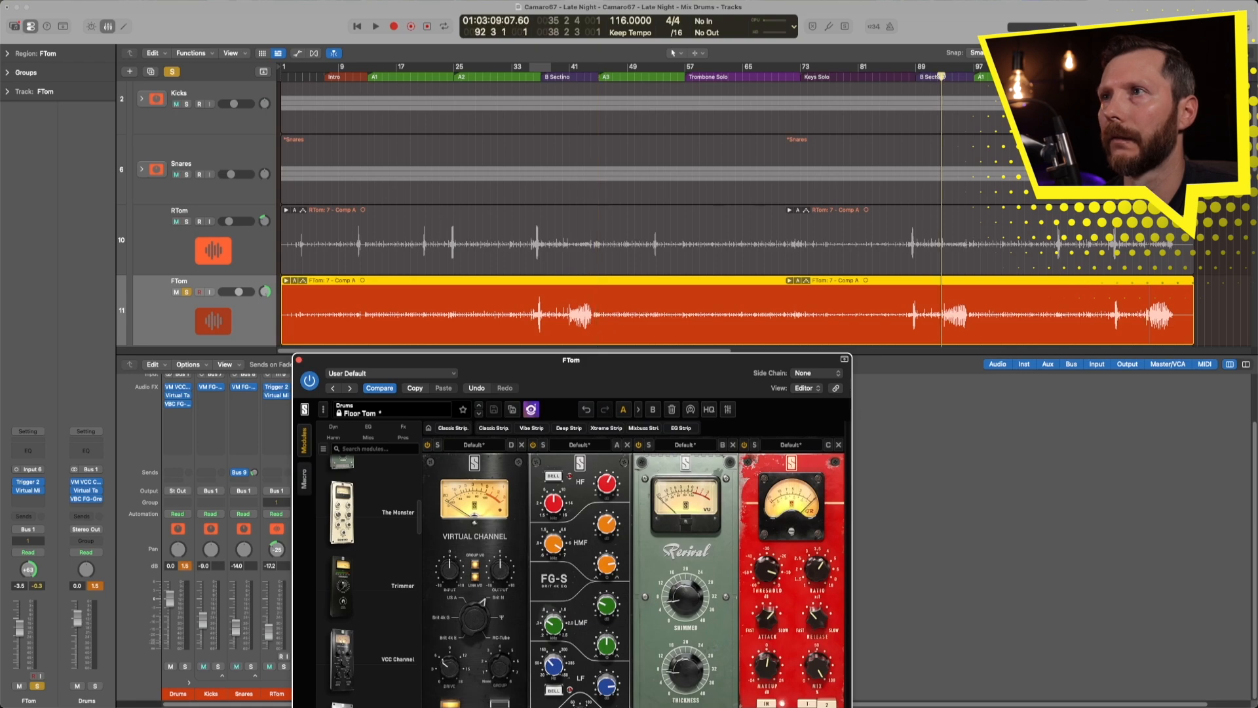
key("space")
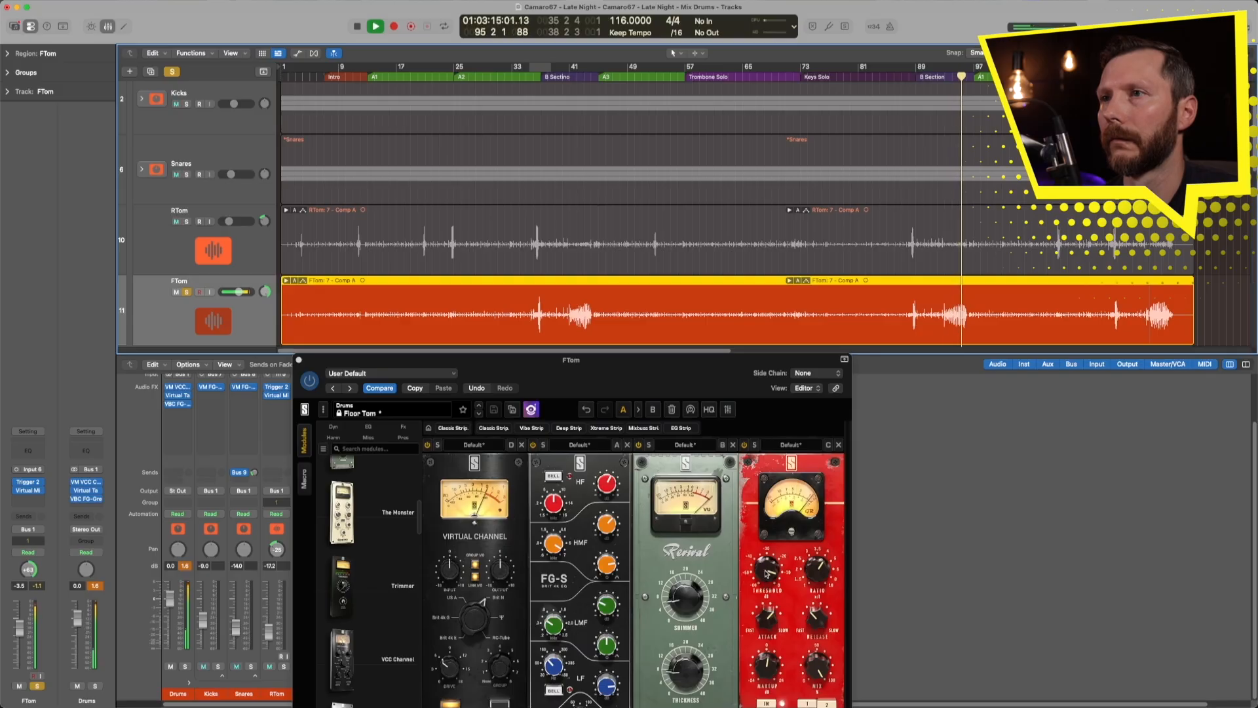
left_click_drag(766, 574, 766, 579)
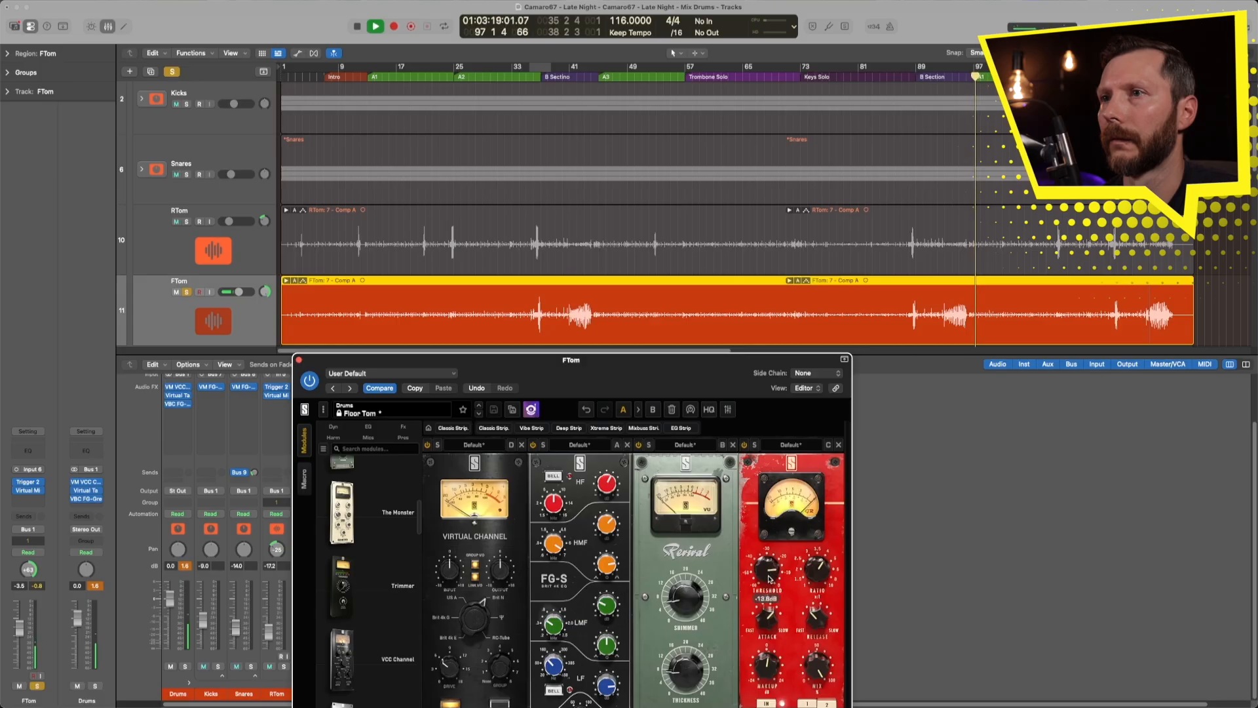
key("space")
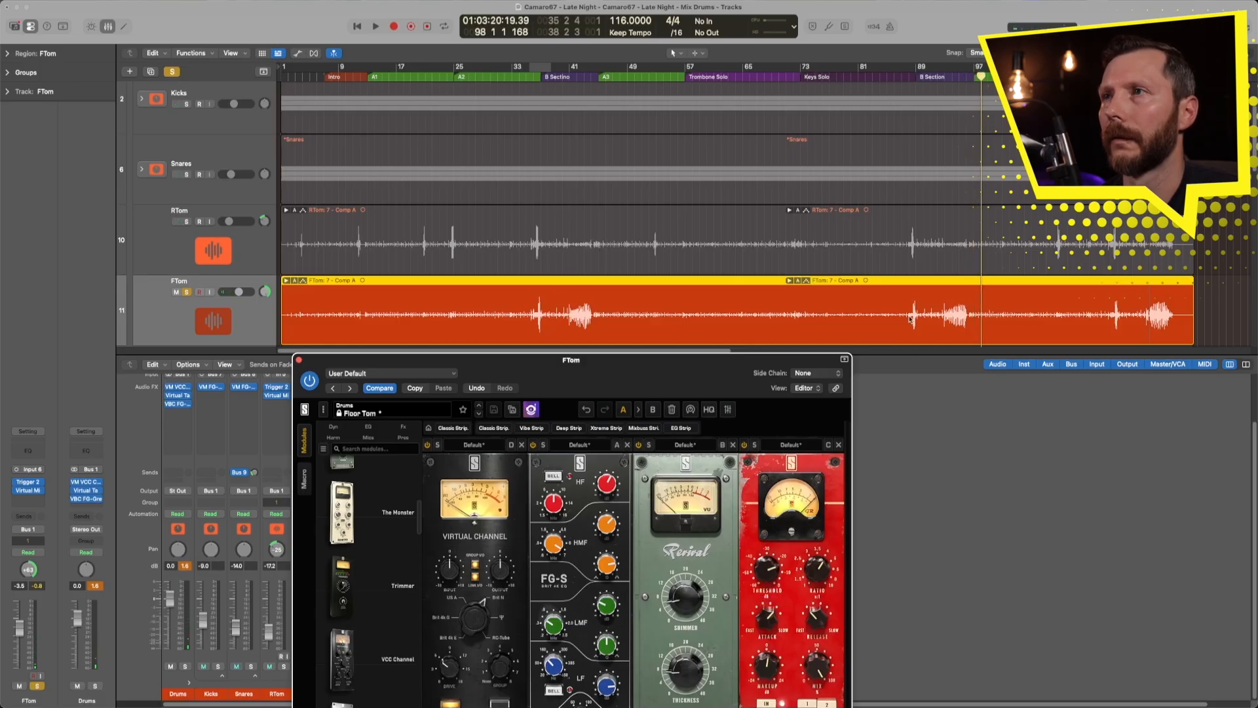
Reopen FTom's Trigger 2 alongside the rack and play the B Section passage from about bar 92
left_click_drag(490, 362, 697, 420)
left_click(310, 390)
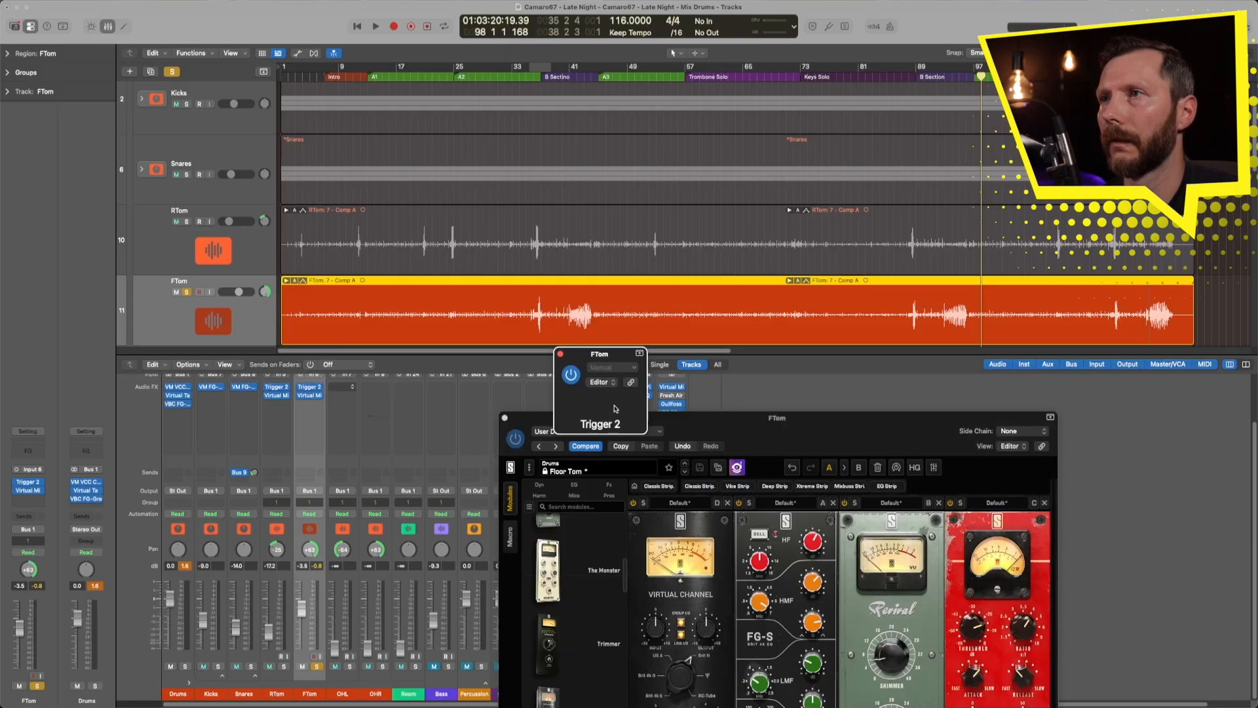
left_click_drag(802, 369, 419, 302)
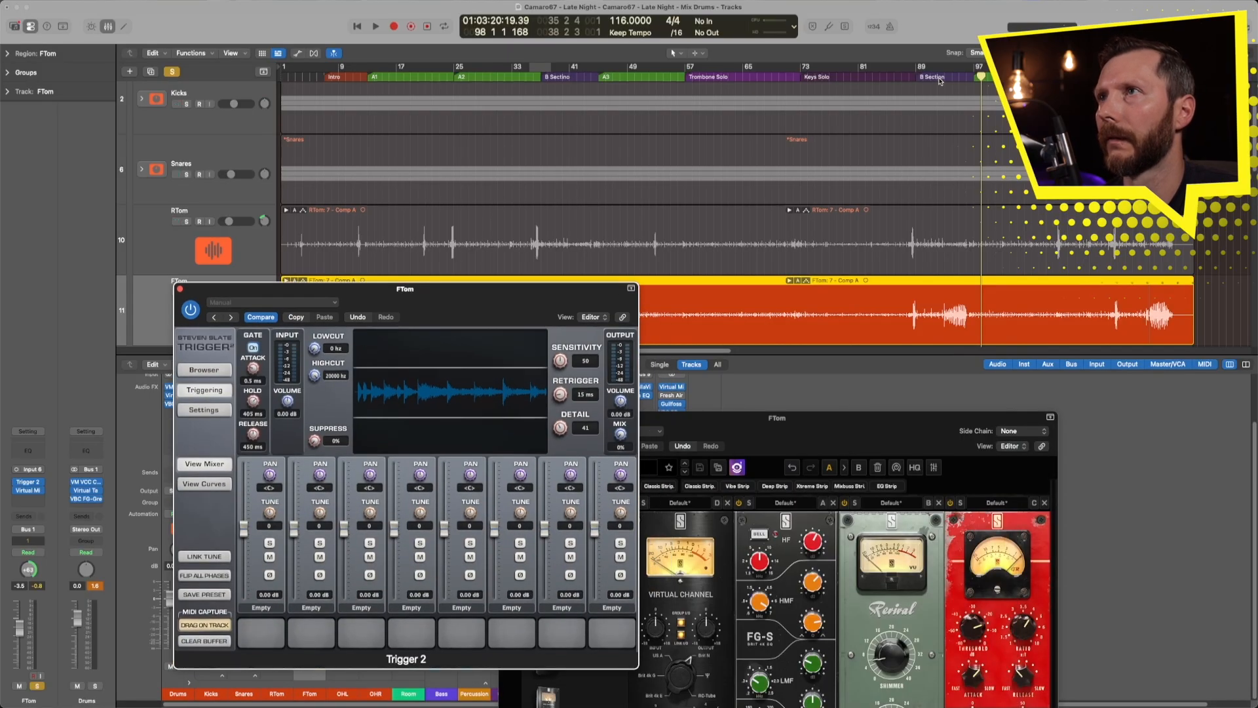
left_click(938, 83)
key("space")
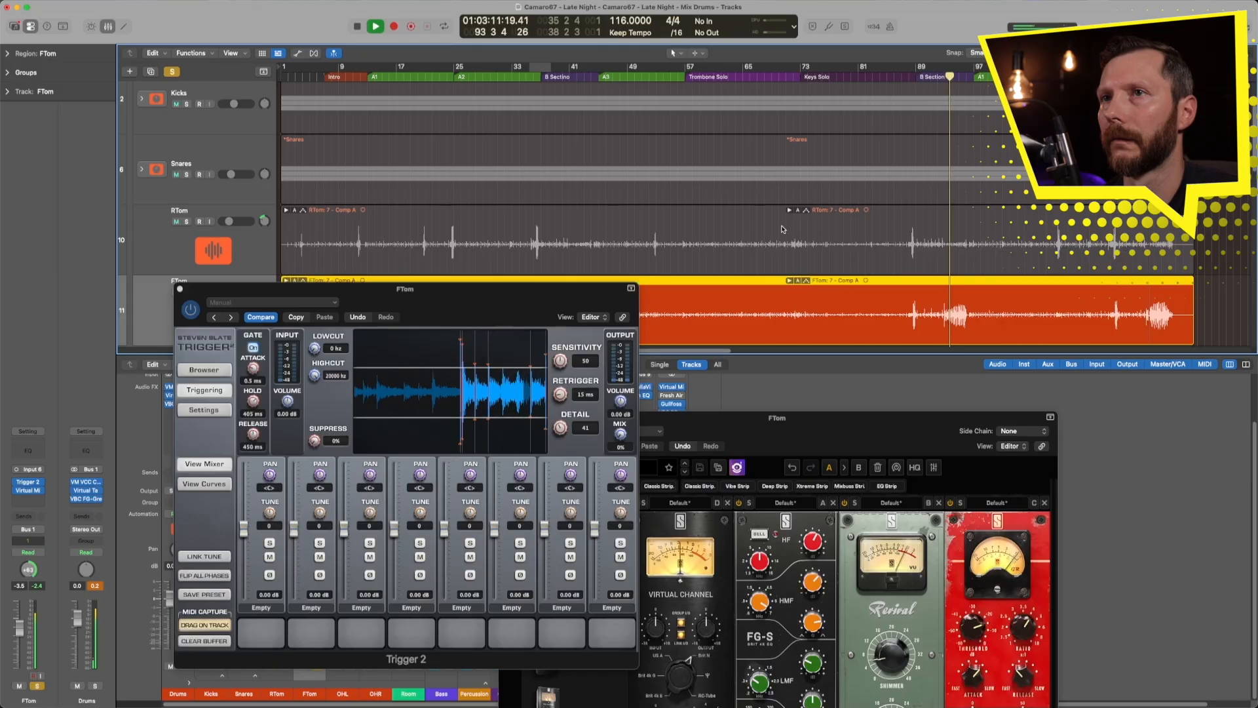
key("space")
Lower the detail in FTom's Trigger 2 to about 35, replay the B Section from bar 88 and close both plug-ins
left_click_drag(560, 428, 561, 438)
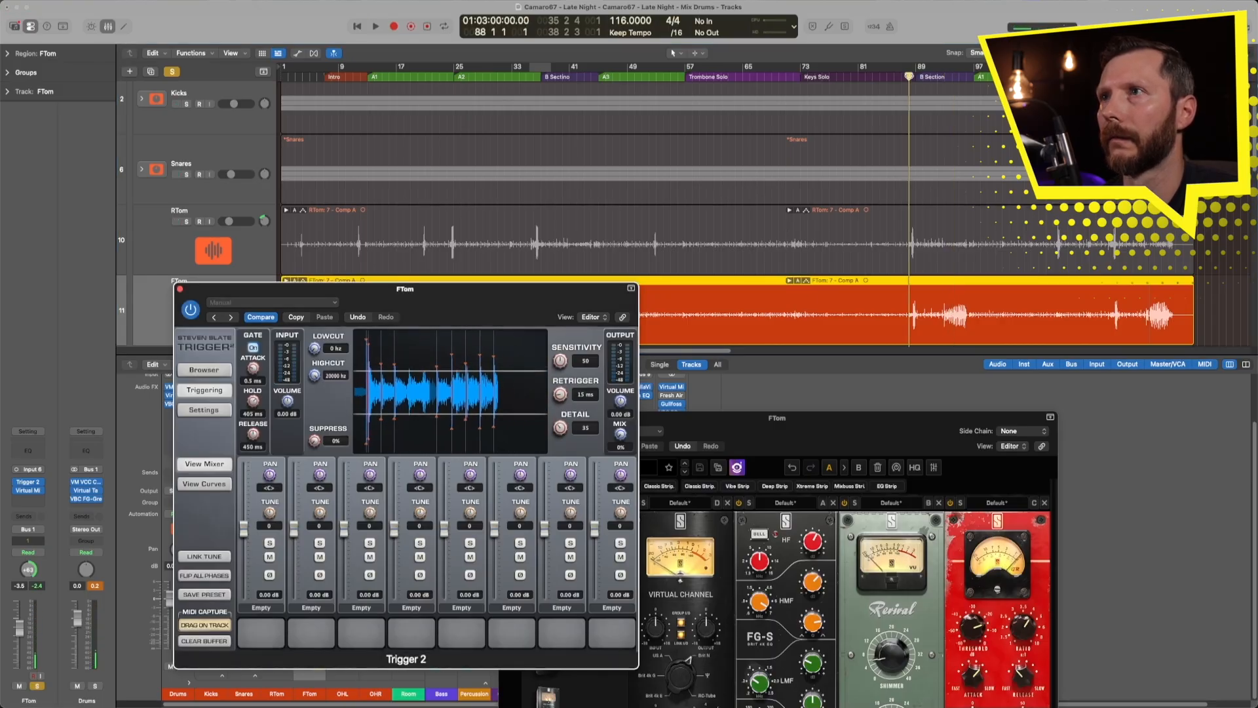
key("space")
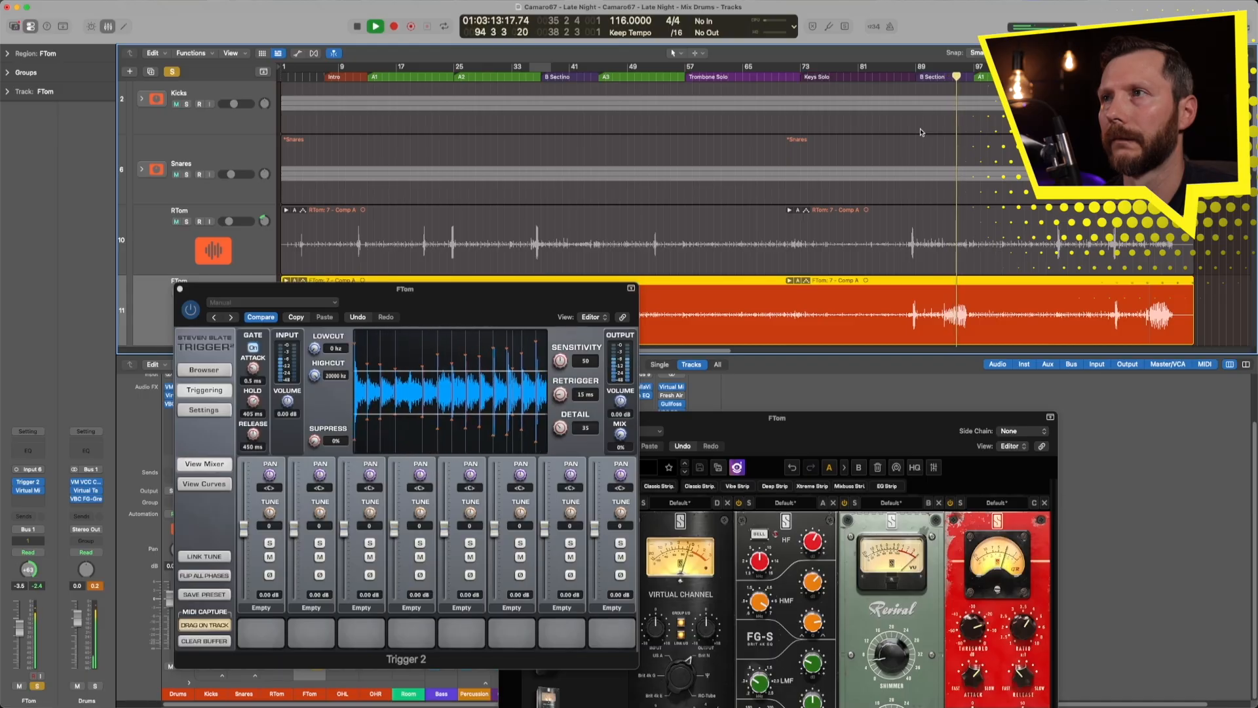
left_click(973, 651)
key("space")
left_click(504, 418)
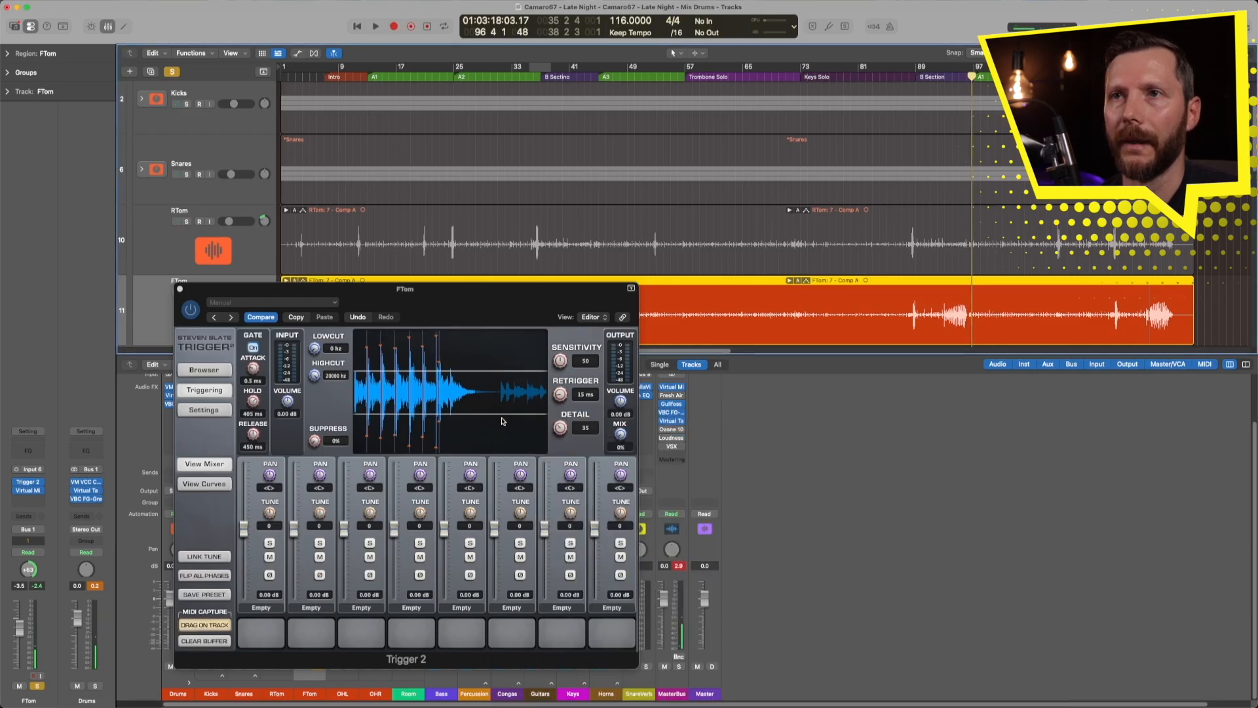
left_click(181, 289)
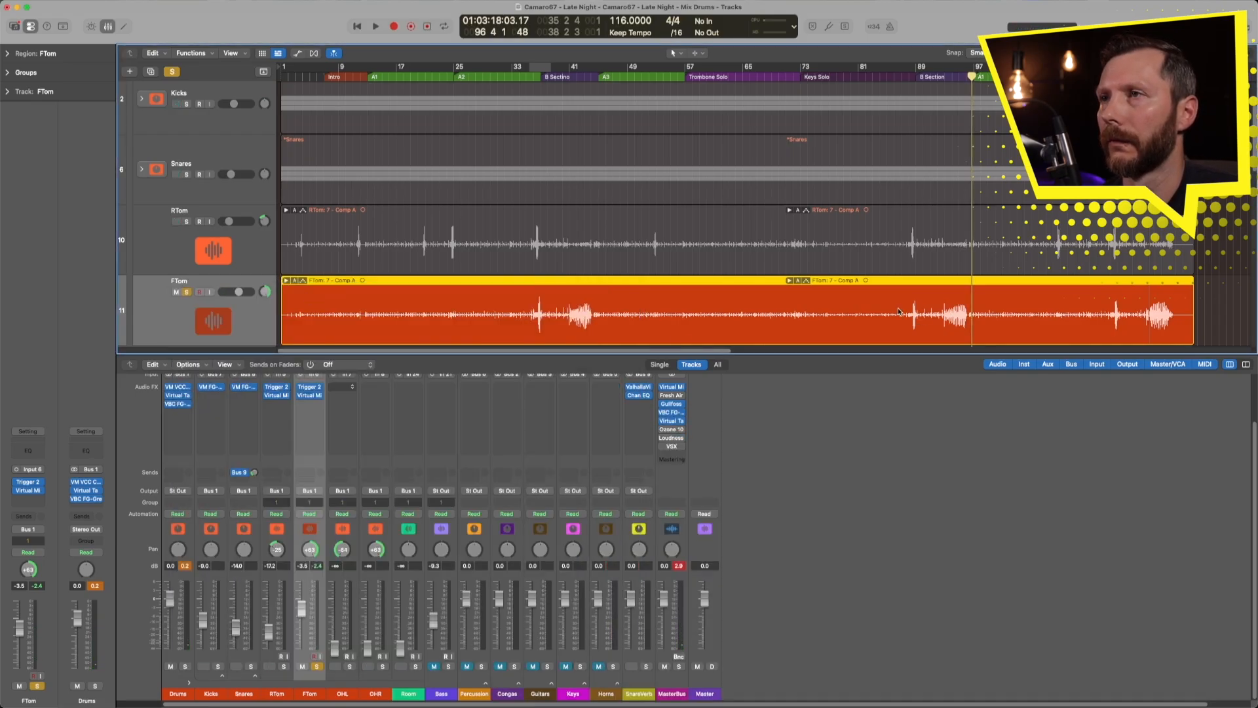
left_click_drag(927, 318, 929, 321)
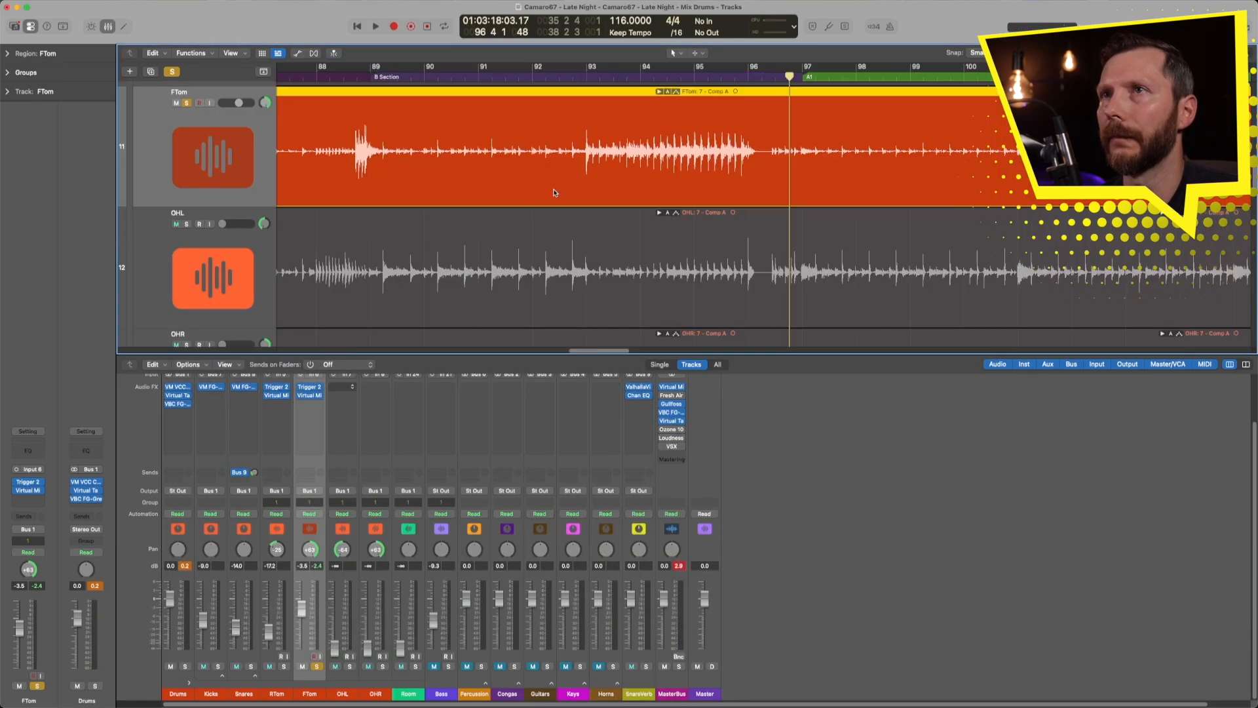
left_click(502, 152, "ctrl+alt")
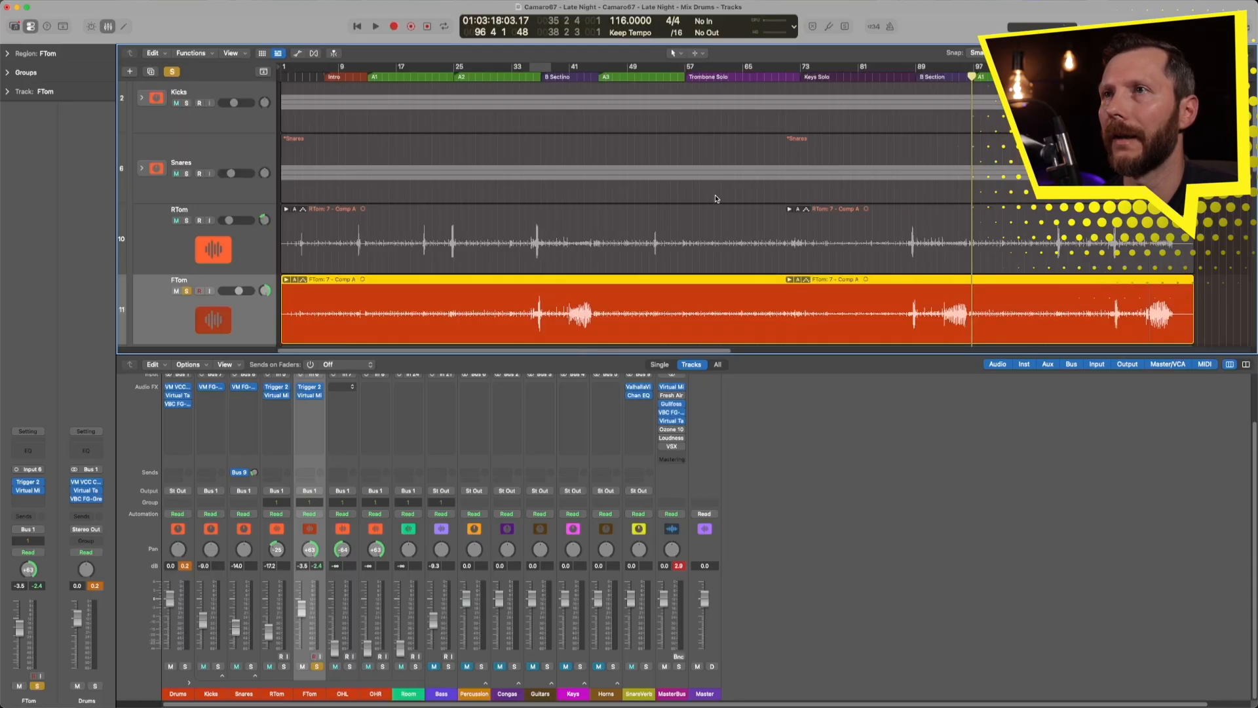
scroll(734, 259, "up", 2)
scroll(734, 258, "down", 5)
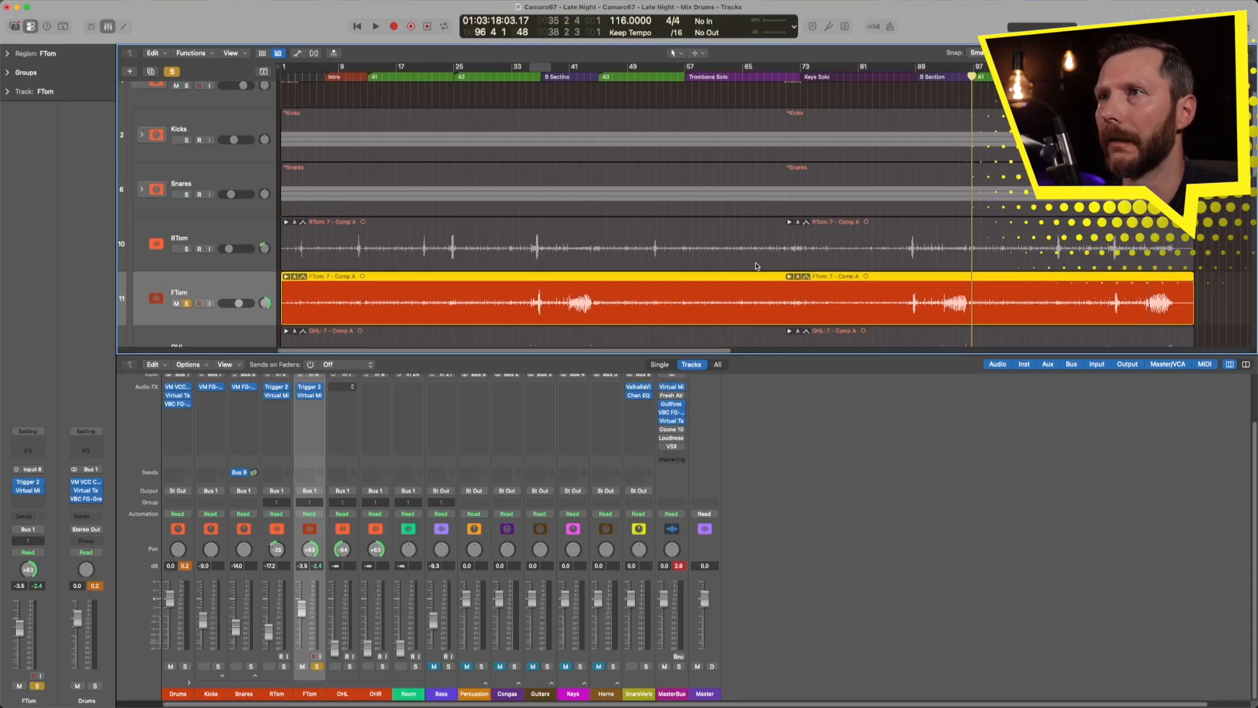
scroll(617, 285, "left", 5)
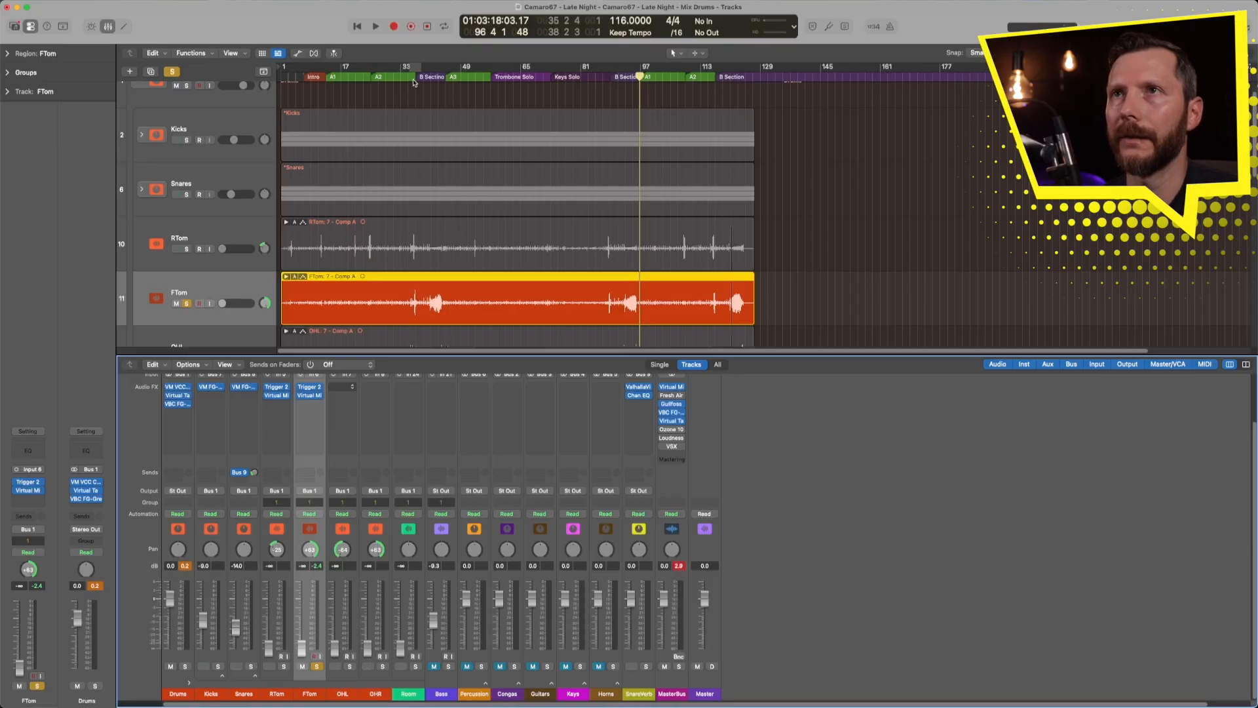
Turn on the cycle range around the fill before bar 37 and take FTom out of solo
left_click(415, 67)
left_click_drag(382, 222, 487, 343)
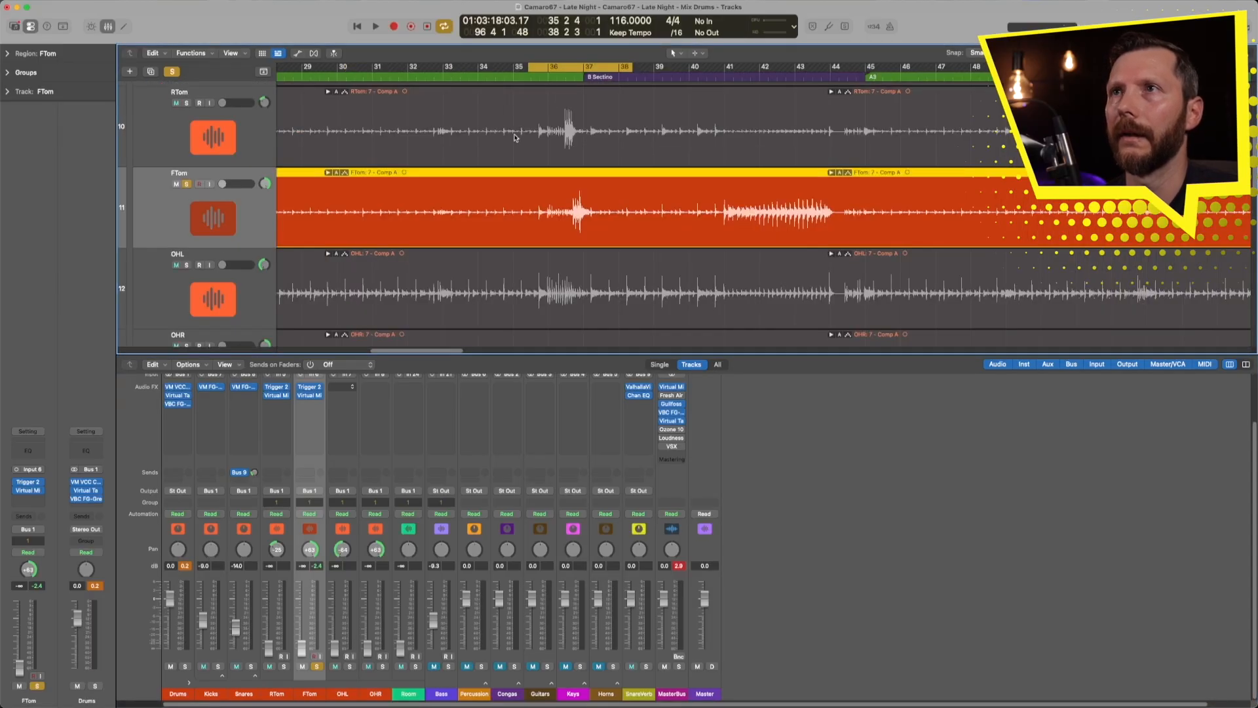
left_click(315, 666)
Extend the cycle range to run from about bar 34 to bar 39 and start looped playback
left_click_drag(528, 67, 486, 68)
left_click_drag(633, 68, 657, 69)
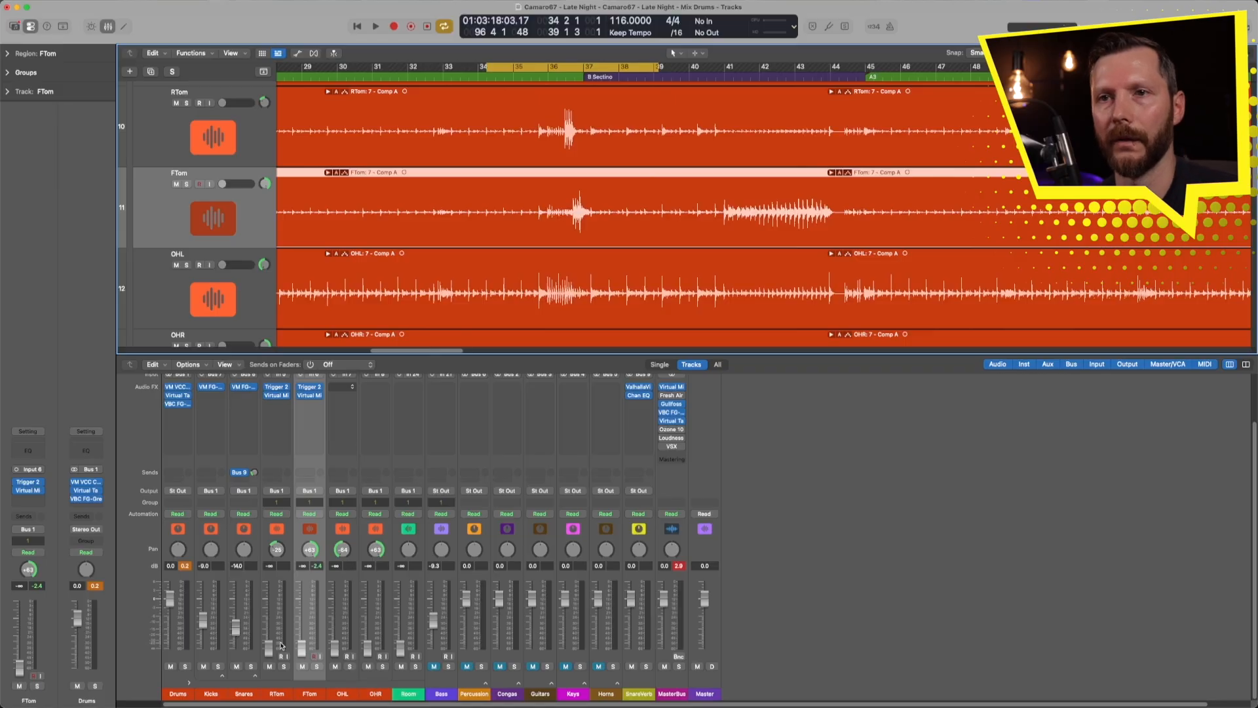
key("space")
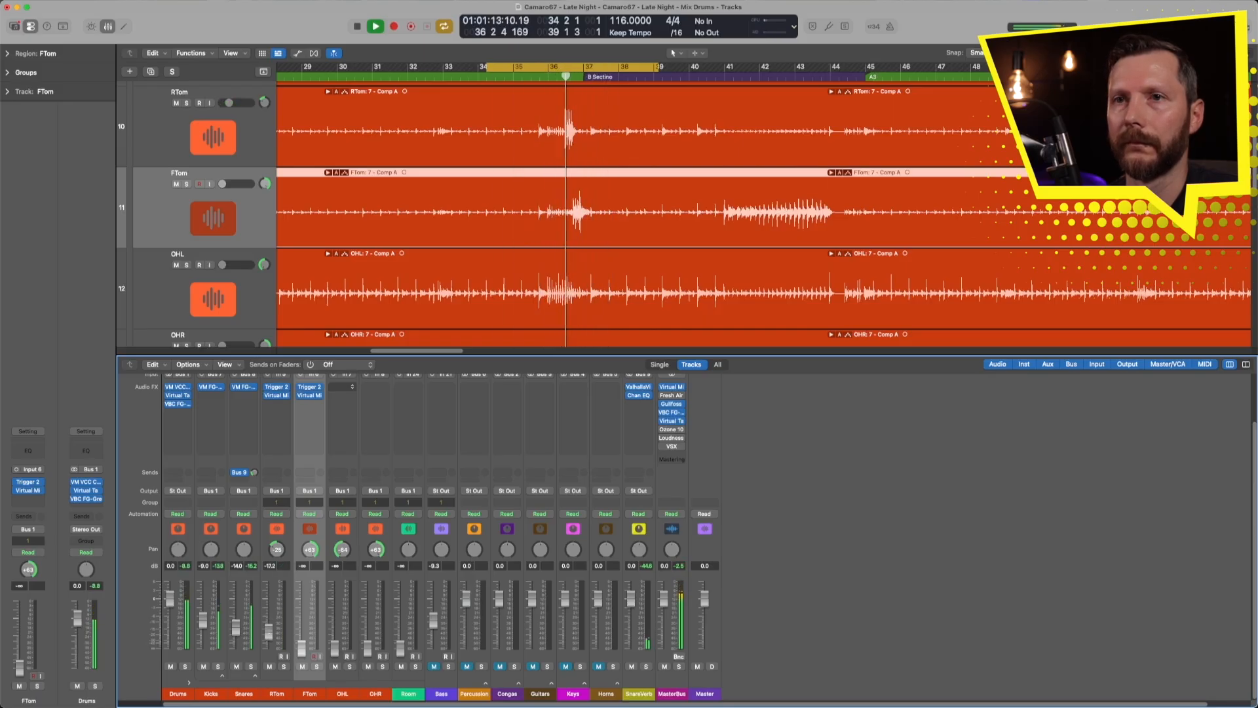
Lower RTom's level to -20.0 dB while looping the fill, with the cycle range shortened to start at bar 35
key("space")
key("space")
left_click_drag(269, 632, 269, 635)
key("space")
key("space")
left_click_drag(488, 66, 519, 67)
key("space")
left_click_drag(269, 634, 268, 633)
key("space")
Bring FTom's level up to about -18 dB against the looped kit and turn off the cycle range
left_click_drag(301, 650, 301, 628)
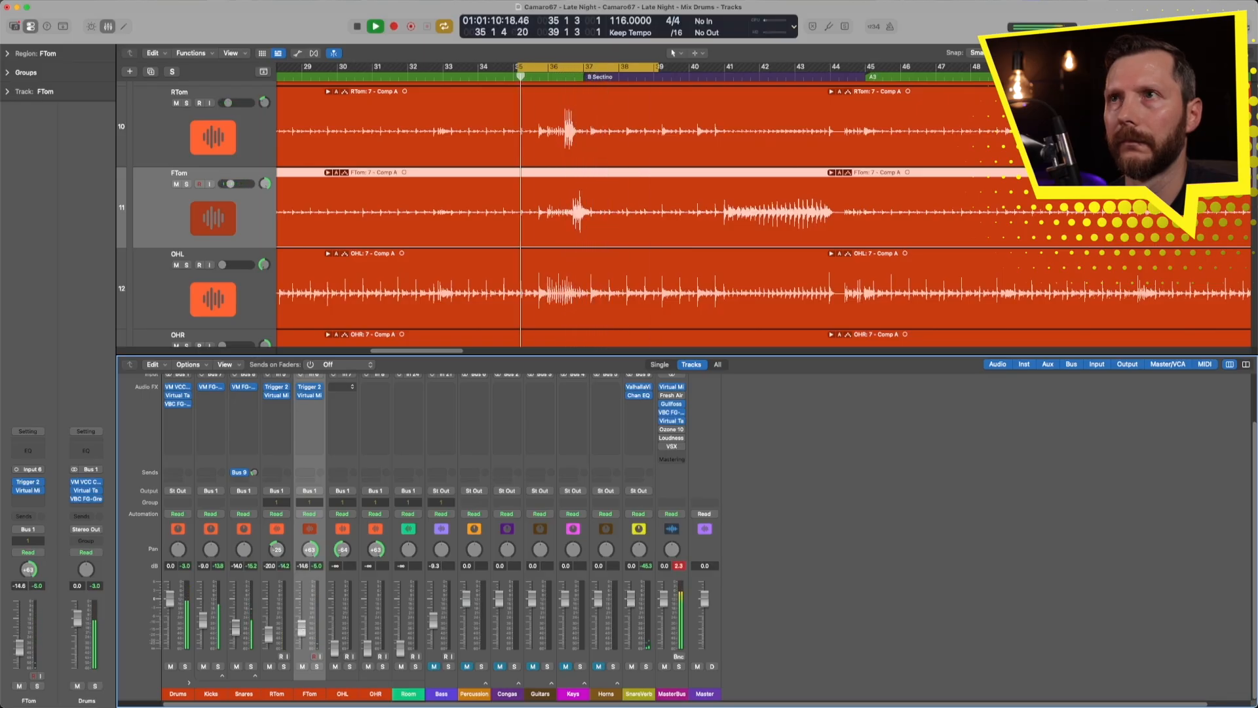
left_click_drag(301, 628, 301, 633)
left_click(616, 200)
key("c")
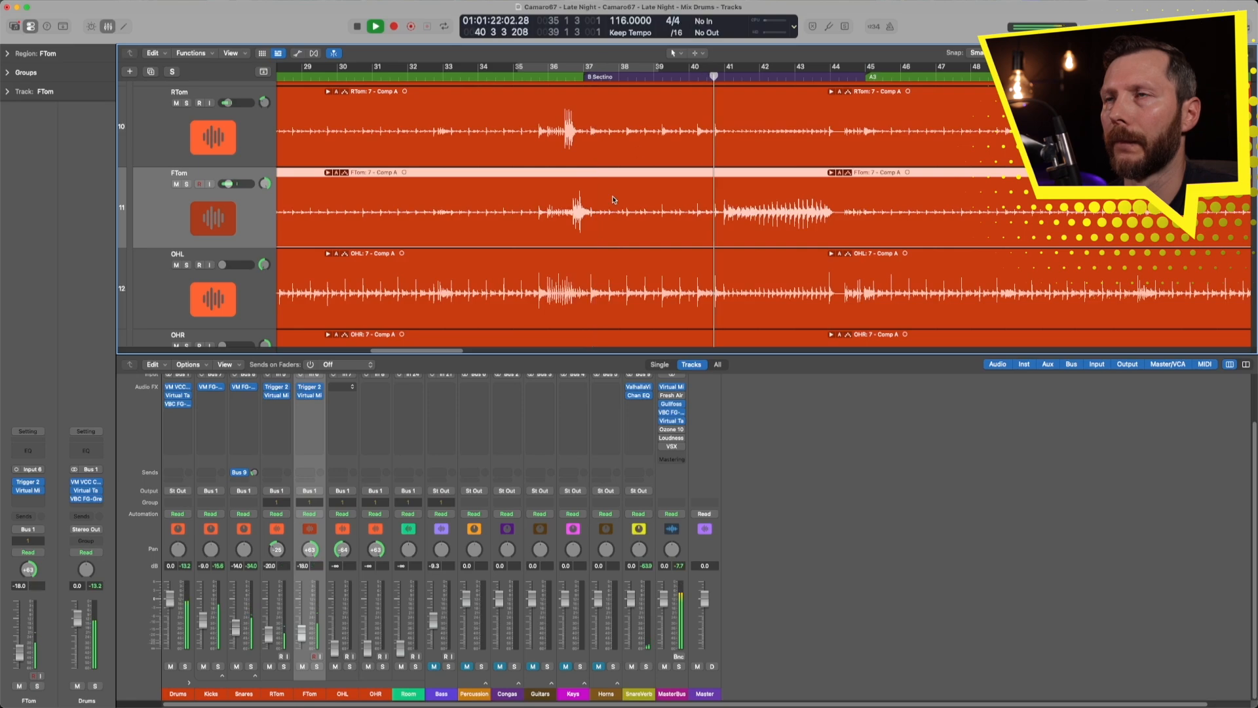
Play the floor tom passage from about bar 41, solo FTom and add a Channel EQ to its channel
scroll(617, 200, "down", 5)
key("space")
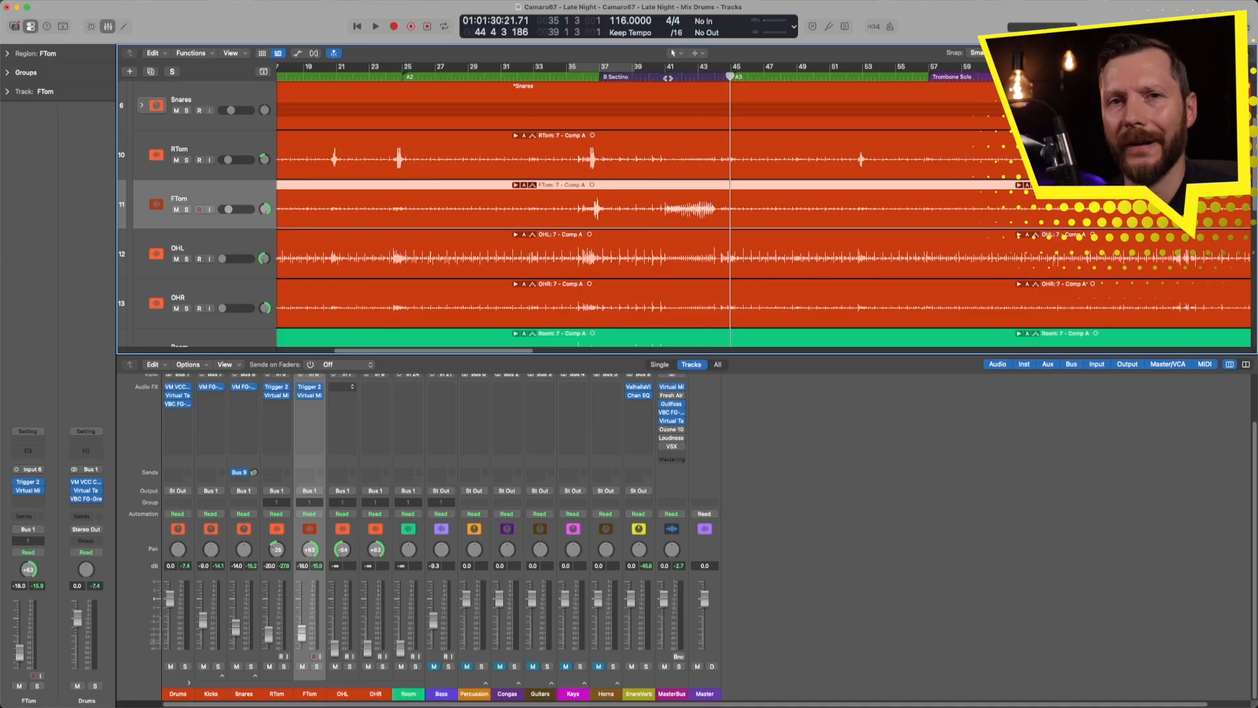
double_click(668, 78)
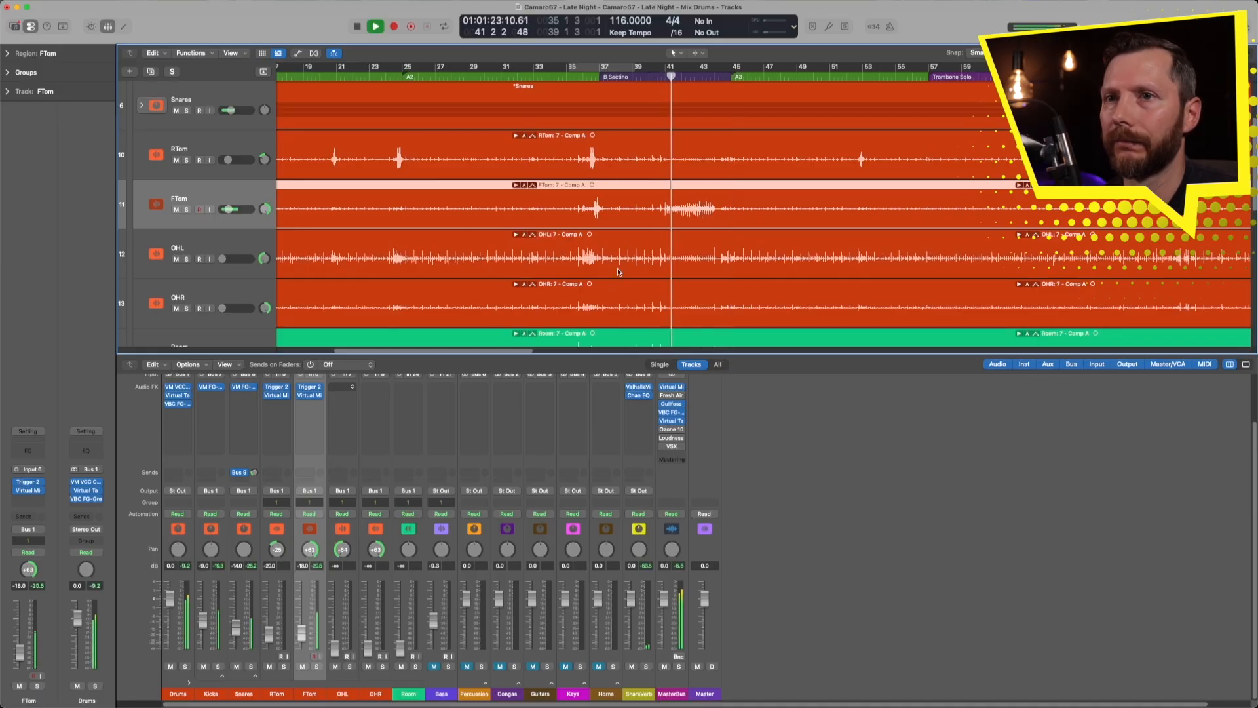
left_click(316, 666)
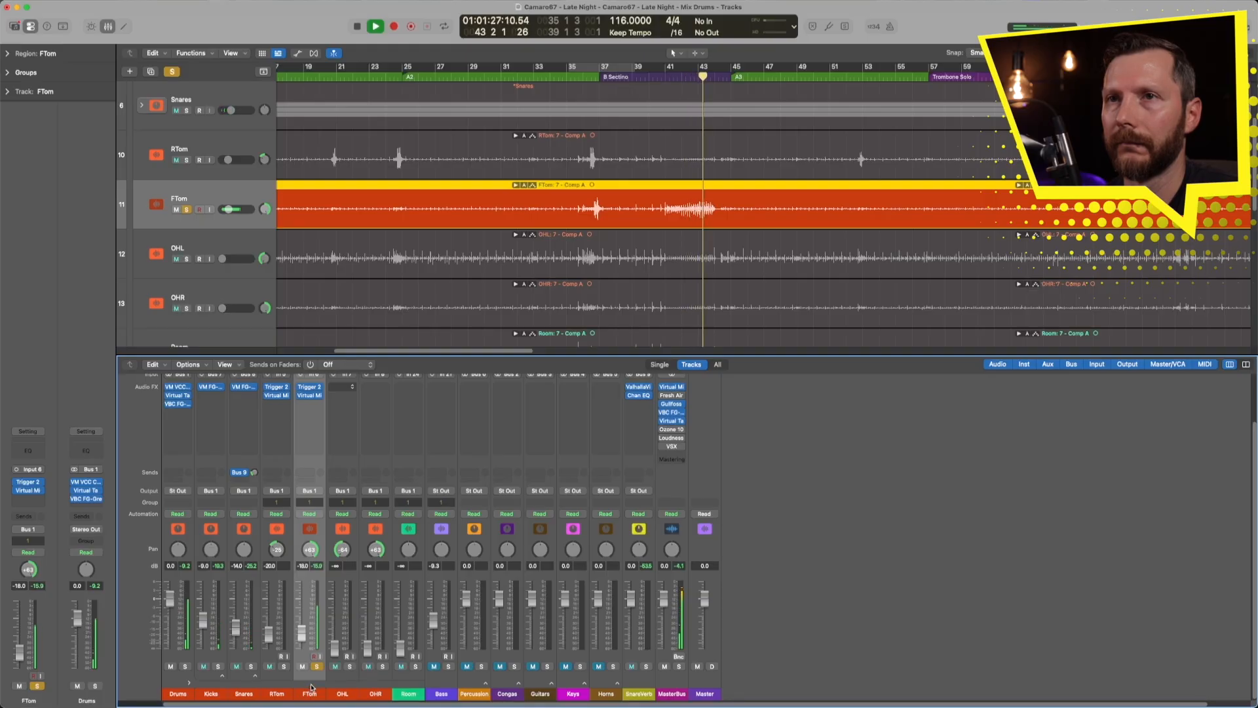
scroll(311, 485, "up", 3)
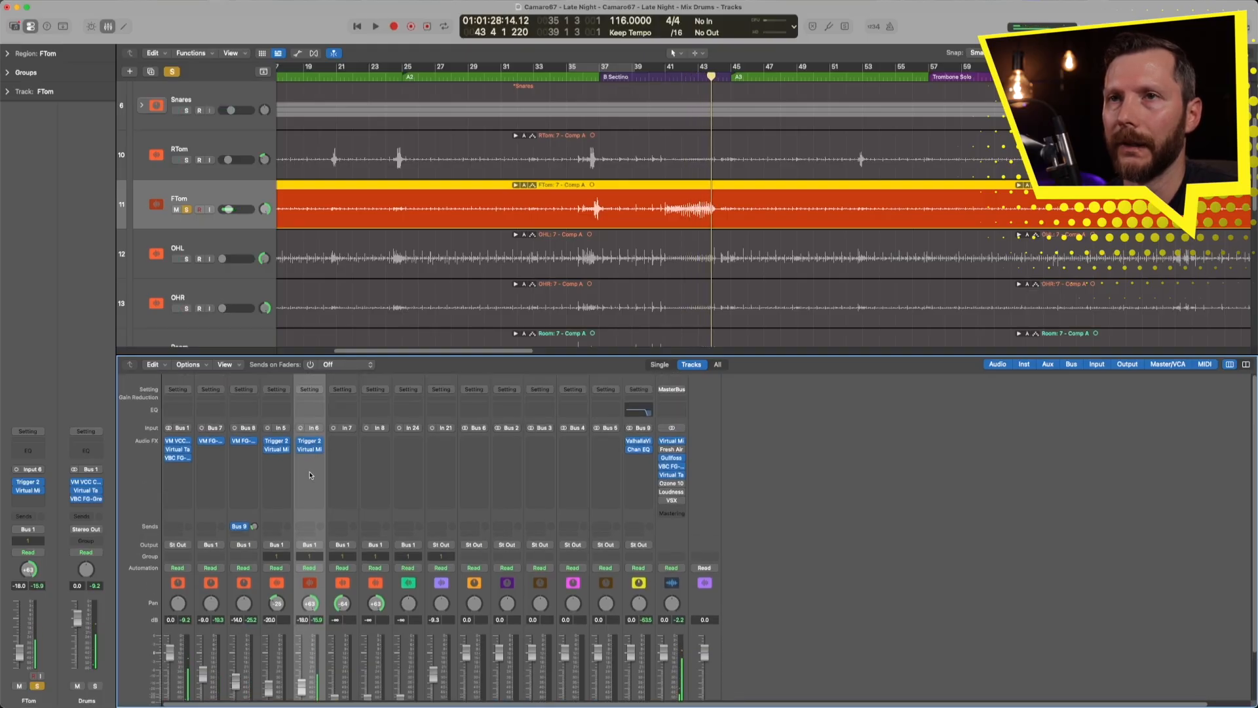
left_click(308, 408)
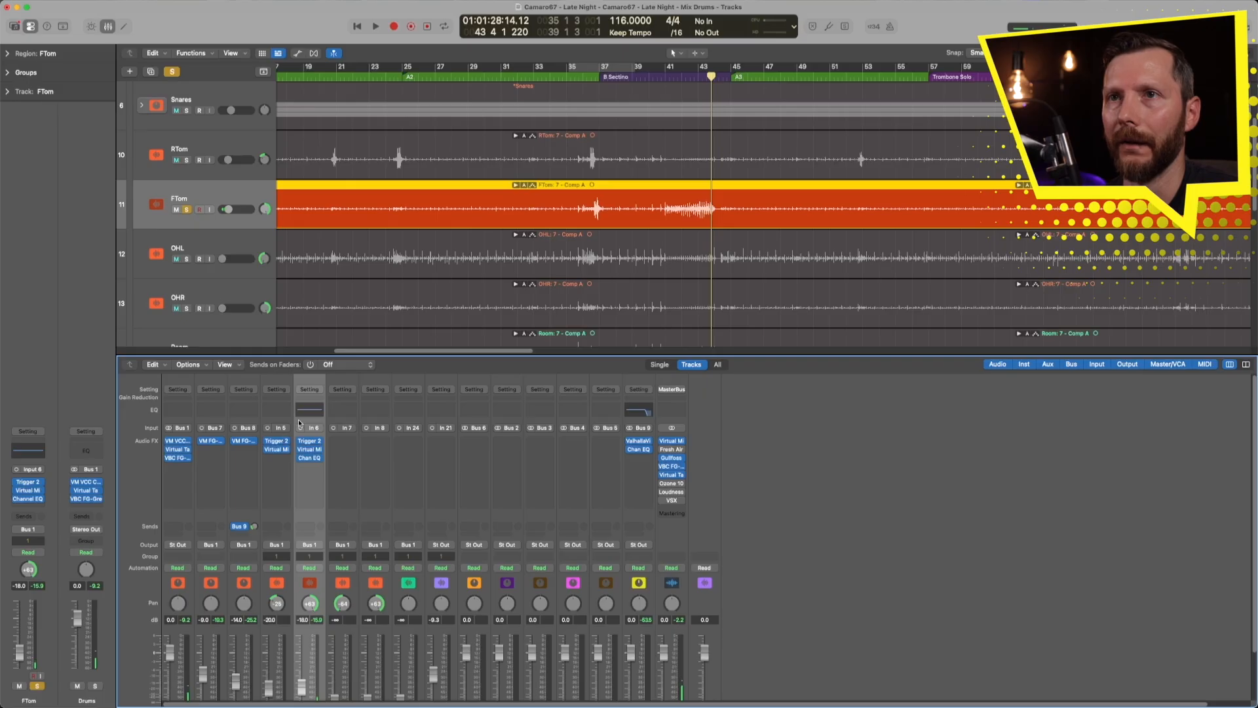
left_click(314, 413)
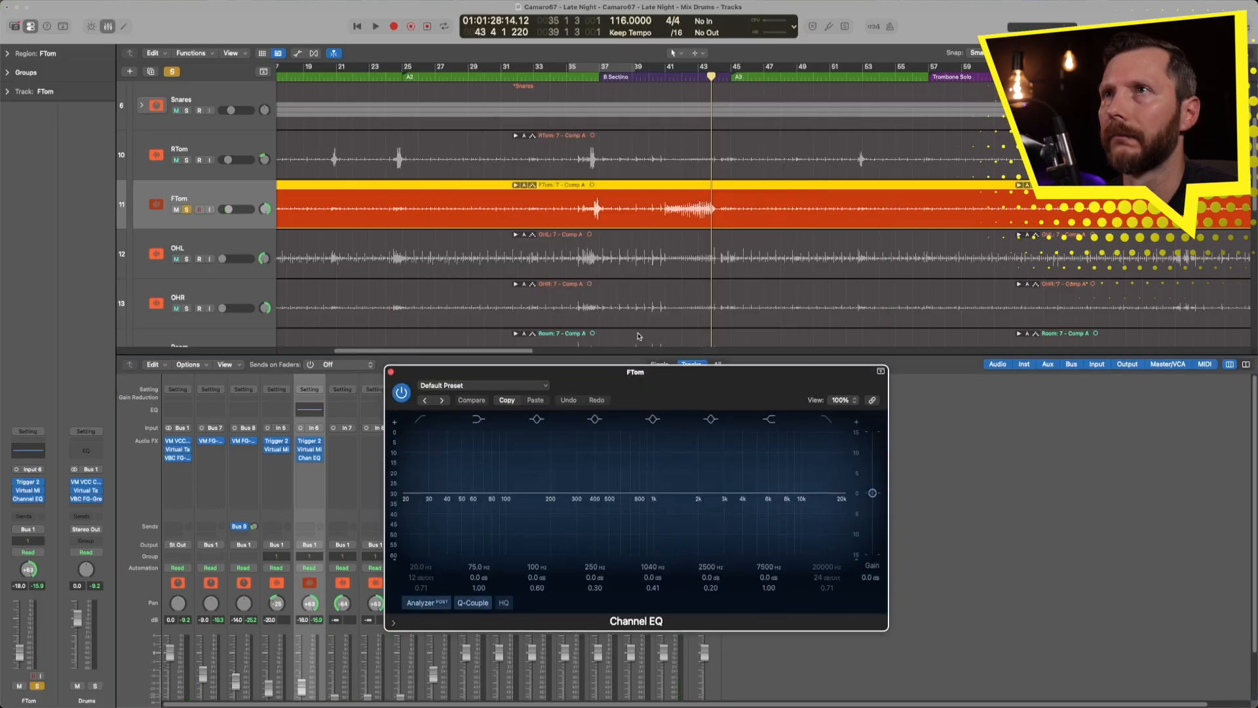
Loop bars 41 to 44 and sweep a narrow boost on FTom's 1040 Hz EQ band down to 185 Hz, with a Q of 5.90
left_click_drag(666, 66, 715, 68)
key("space")
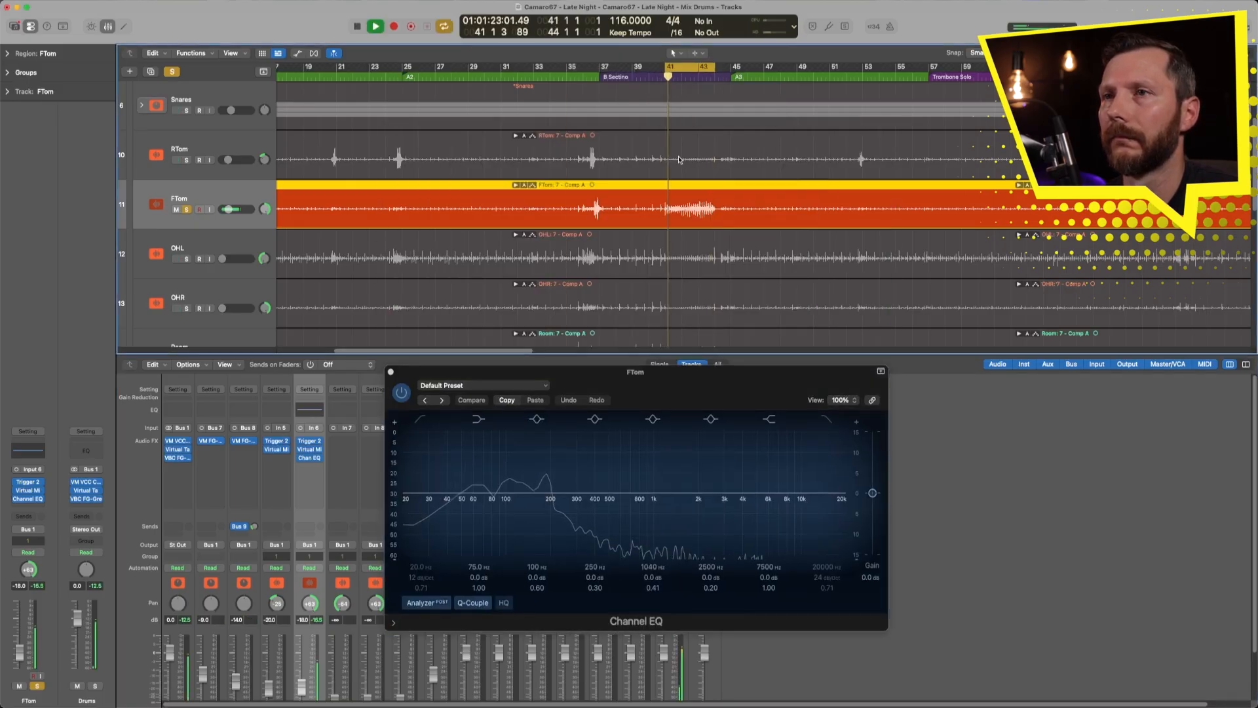
left_click_drag(656, 493, 543, 448)
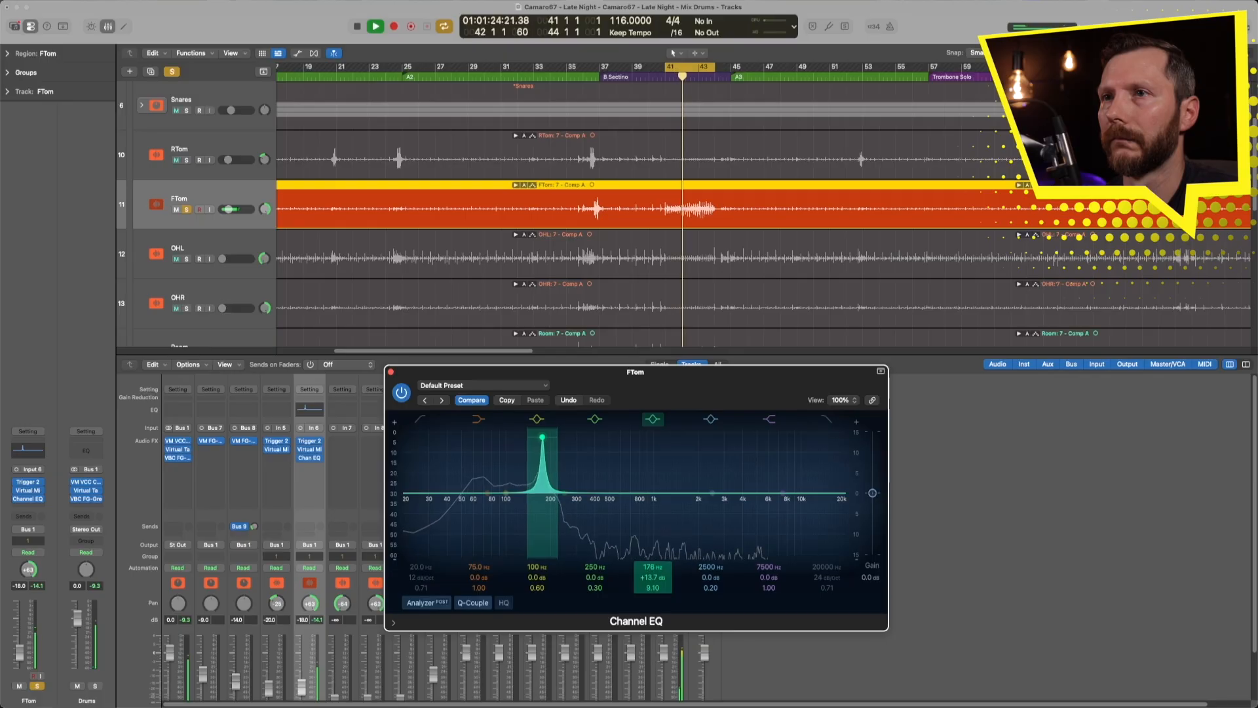
left_click_drag(651, 568, 652, 570)
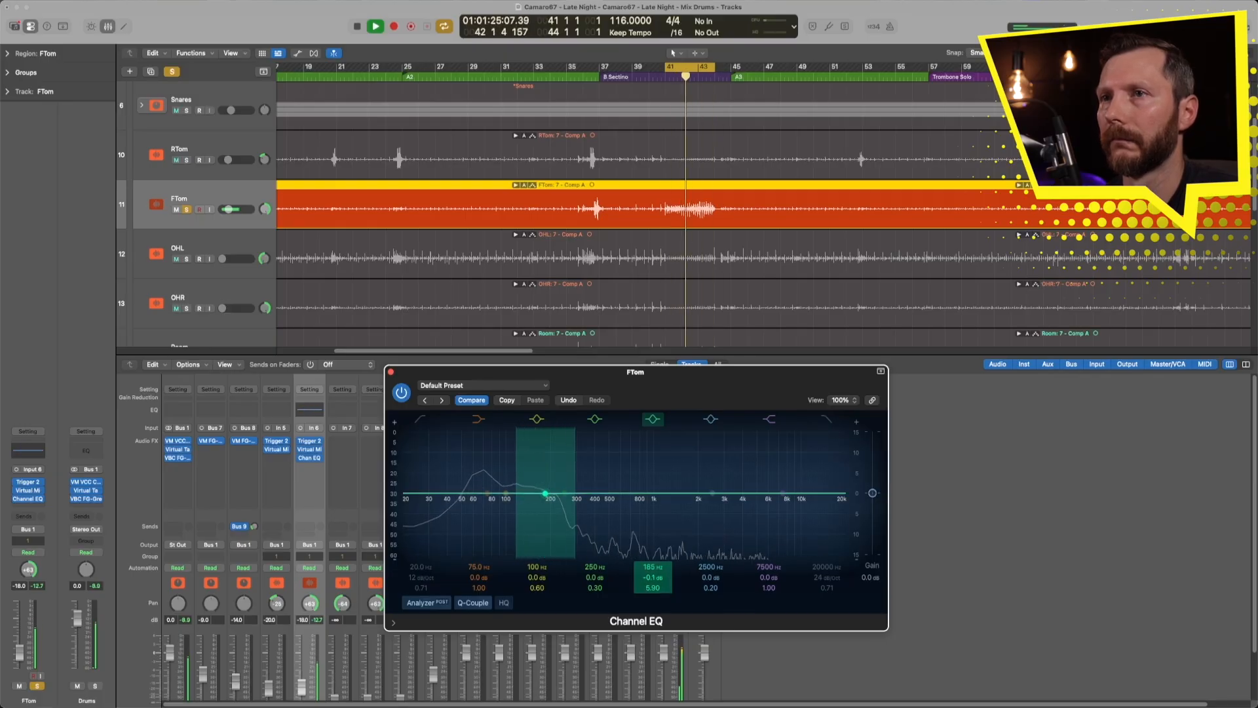
Cut FTom by 19.4 dB at 185 Hz with Q 4.30, and move the 2500 Hz band to 164 Hz, -15.3 dB, Q 3.40
left_click(657, 75)
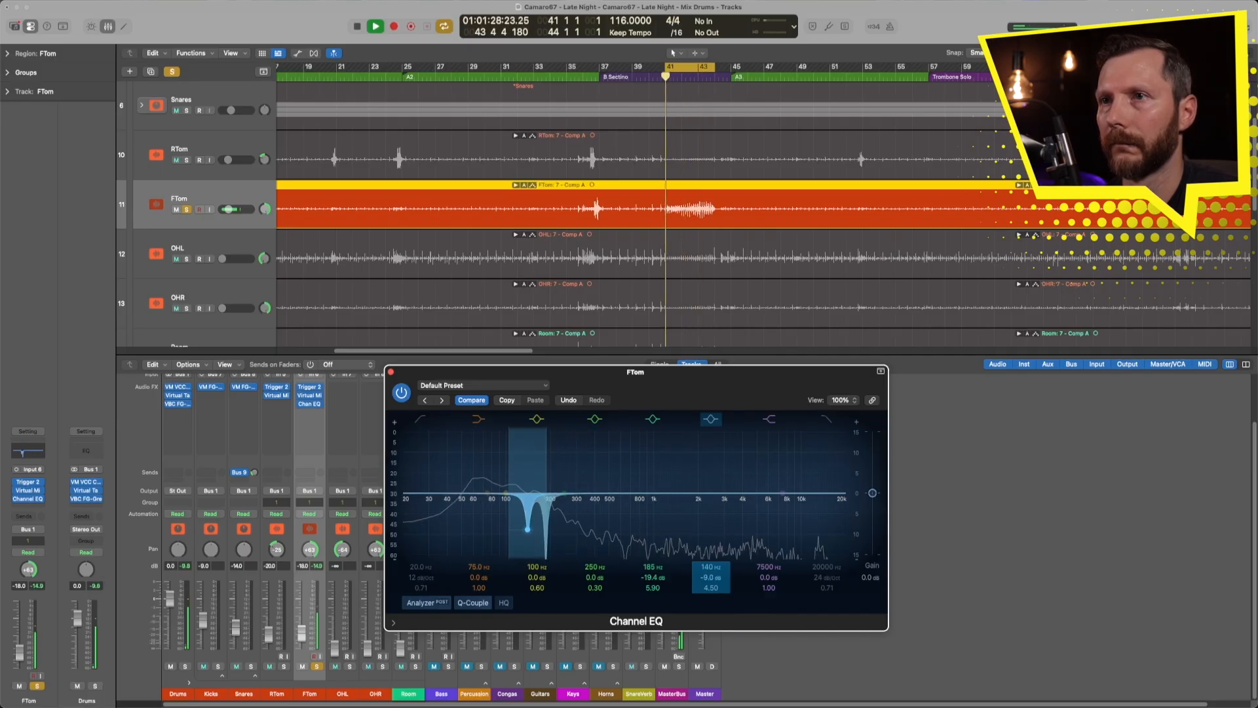
left_click_drag(492, 444, 595, 432)
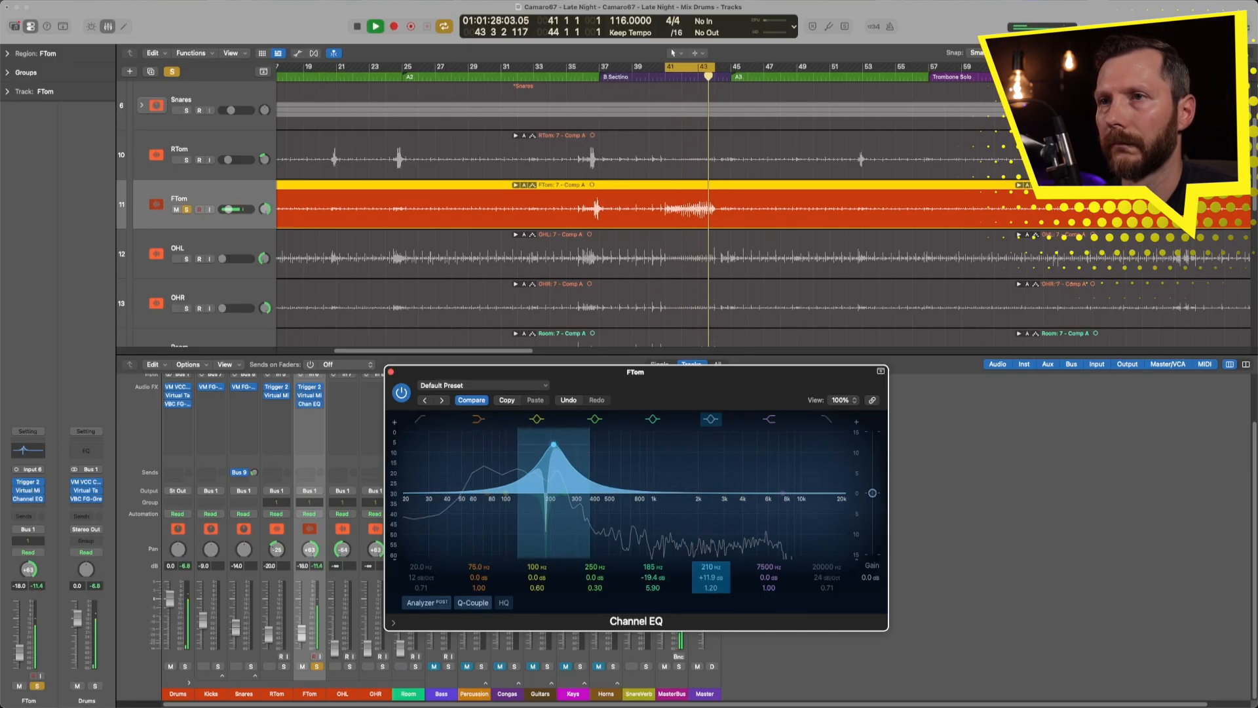
left_click_drag(711, 589, 711, 565)
left_click_drag(595, 433, 528, 431)
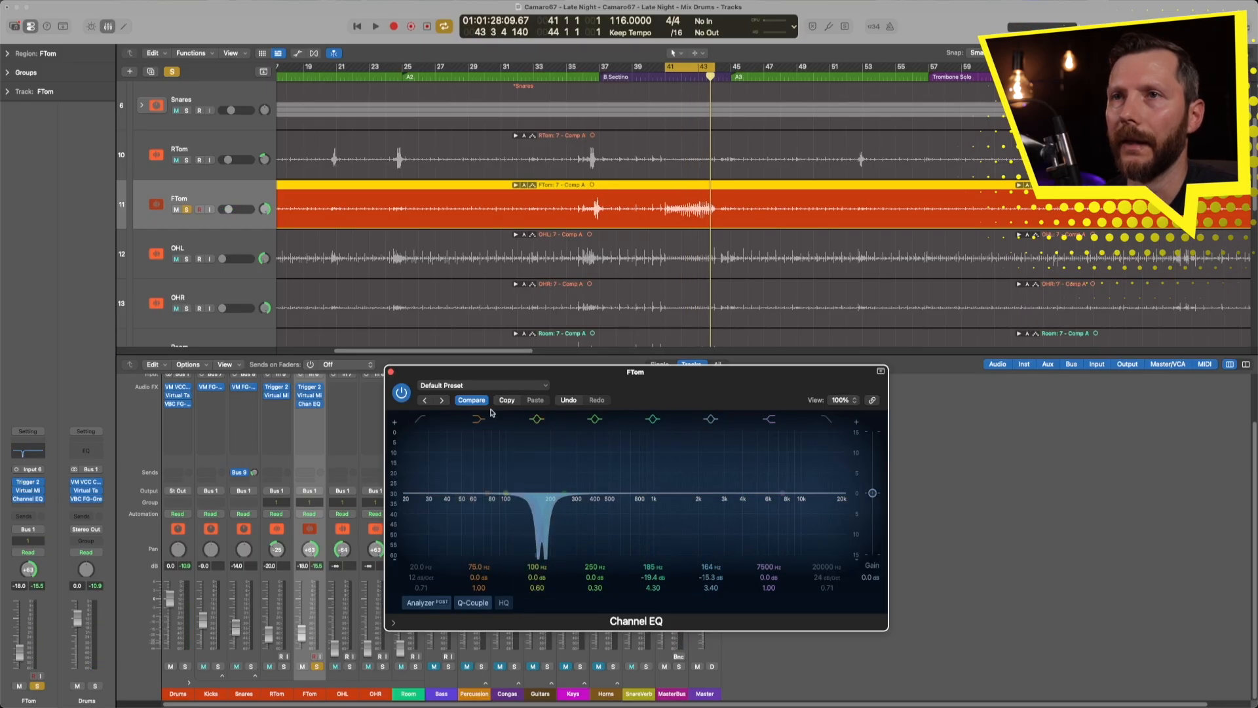
Close FTom's EQ, take the track out of solo, turn off the cycle range and replay the fill before bar 37 with the kit
left_click(391, 372)
left_click(317, 667)
key("space")
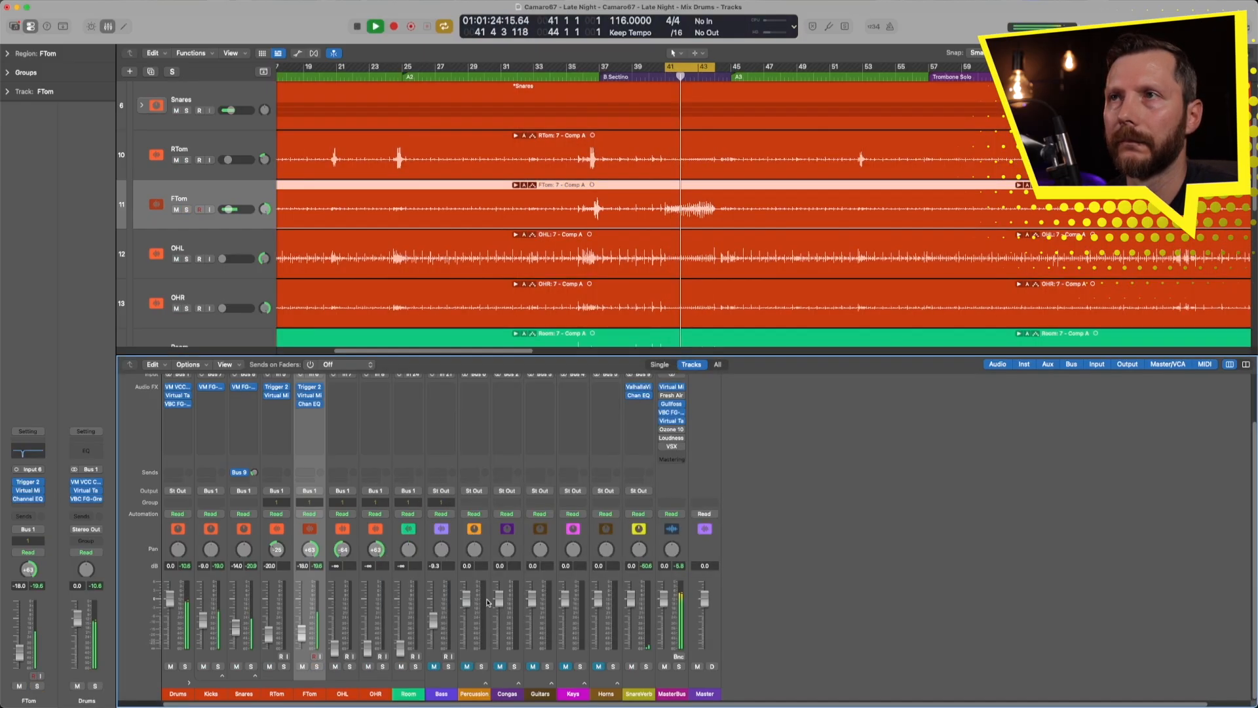
left_click(676, 64)
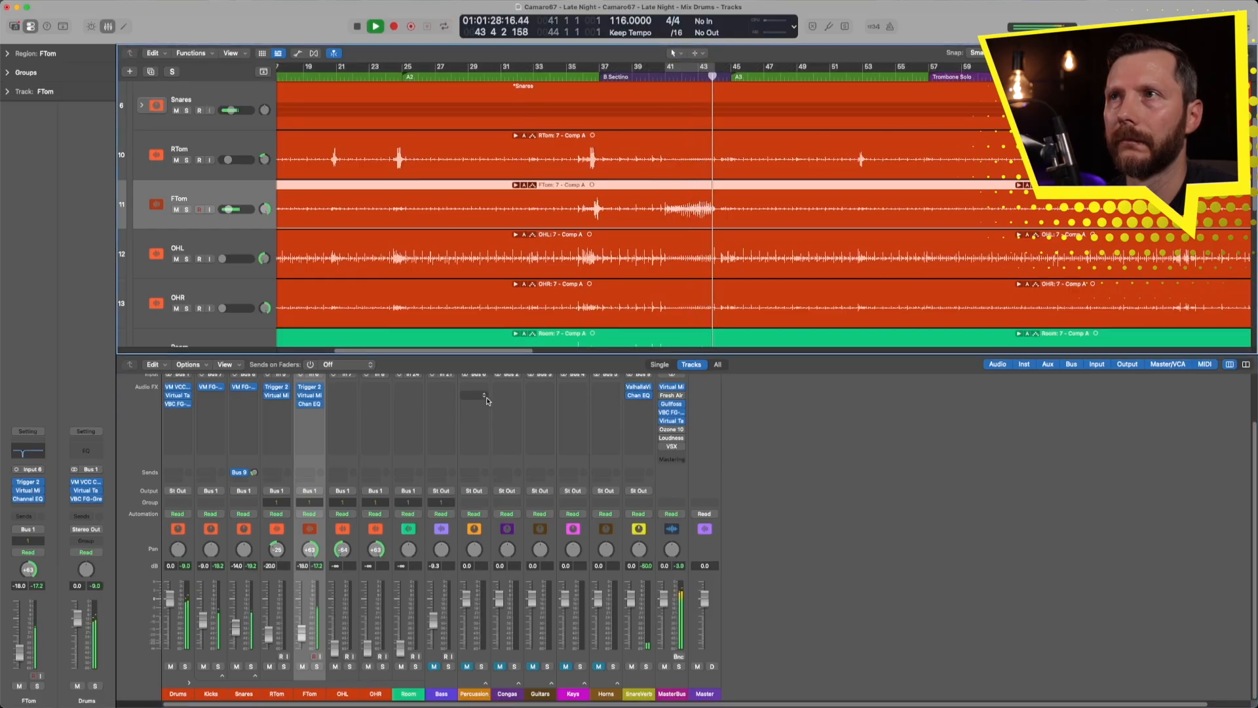
left_click(582, 74)
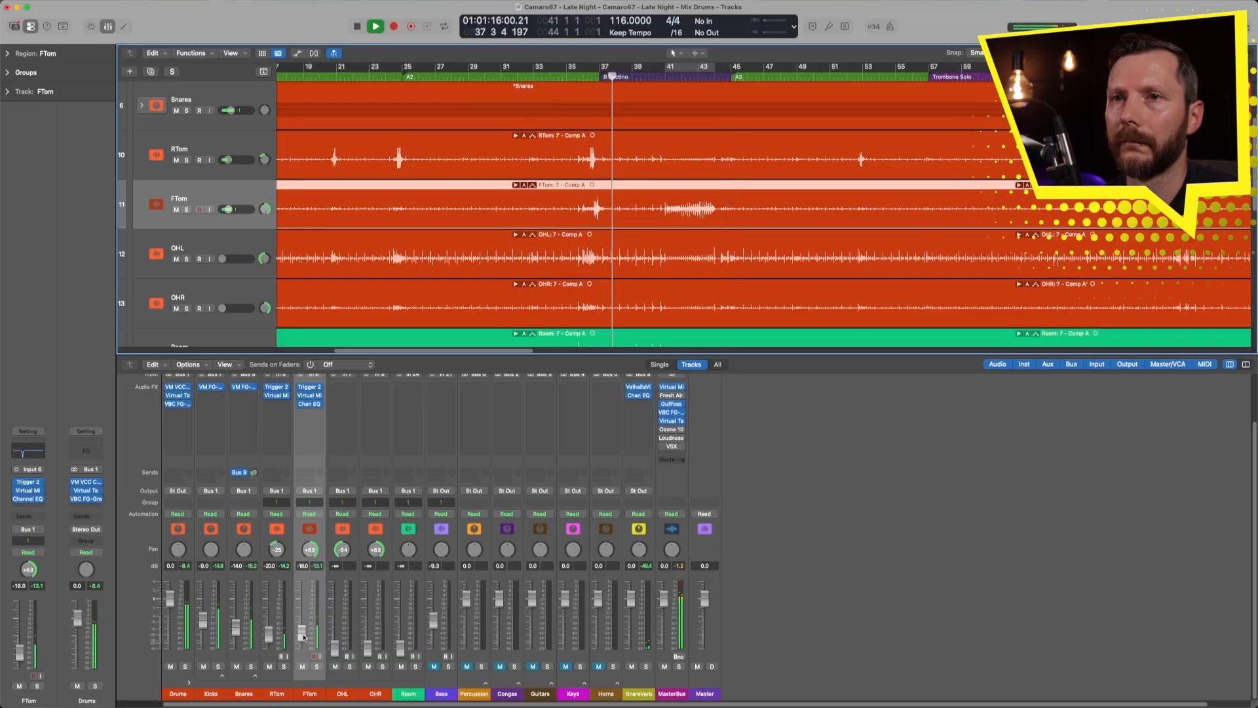
left_click(586, 75)
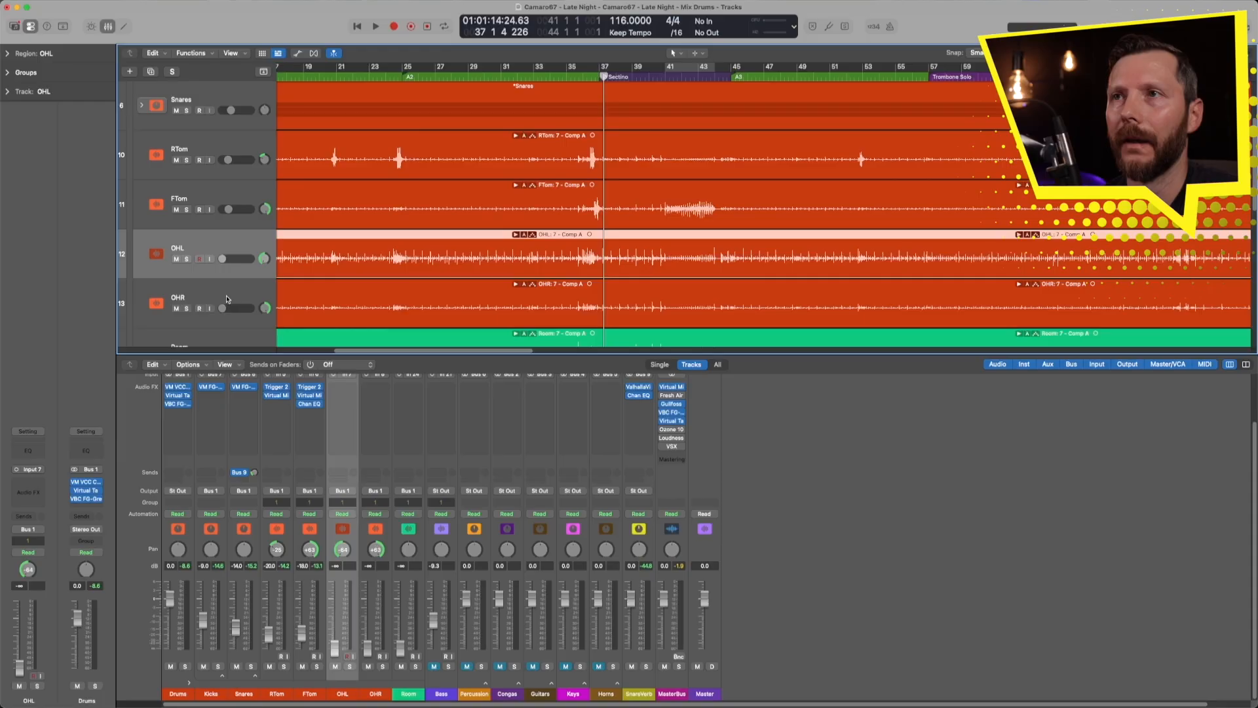
Group the OHL and OHR tracks into a summing stack and name it OHs
left_click(227, 298, "shift")
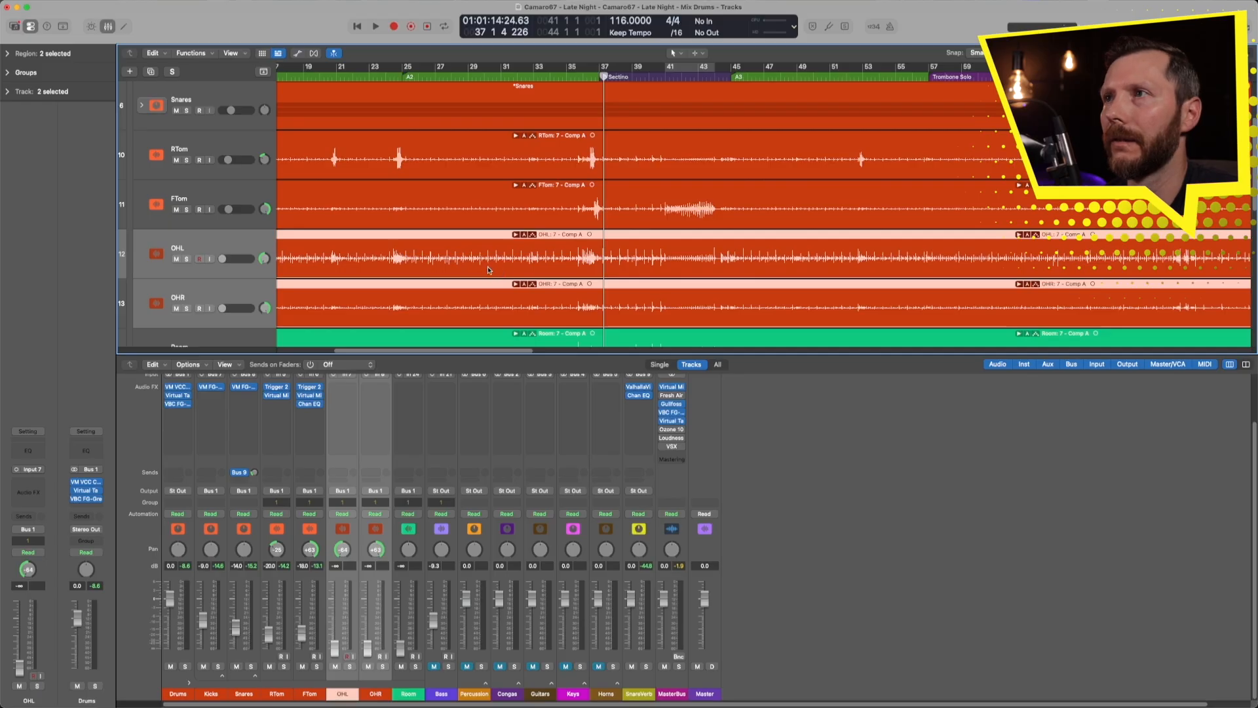
key("super+Left")
key("super+Left")
key("super+Left")
key("super+Left")
key("super+Left")
key("super+Left")
key("super+Left")
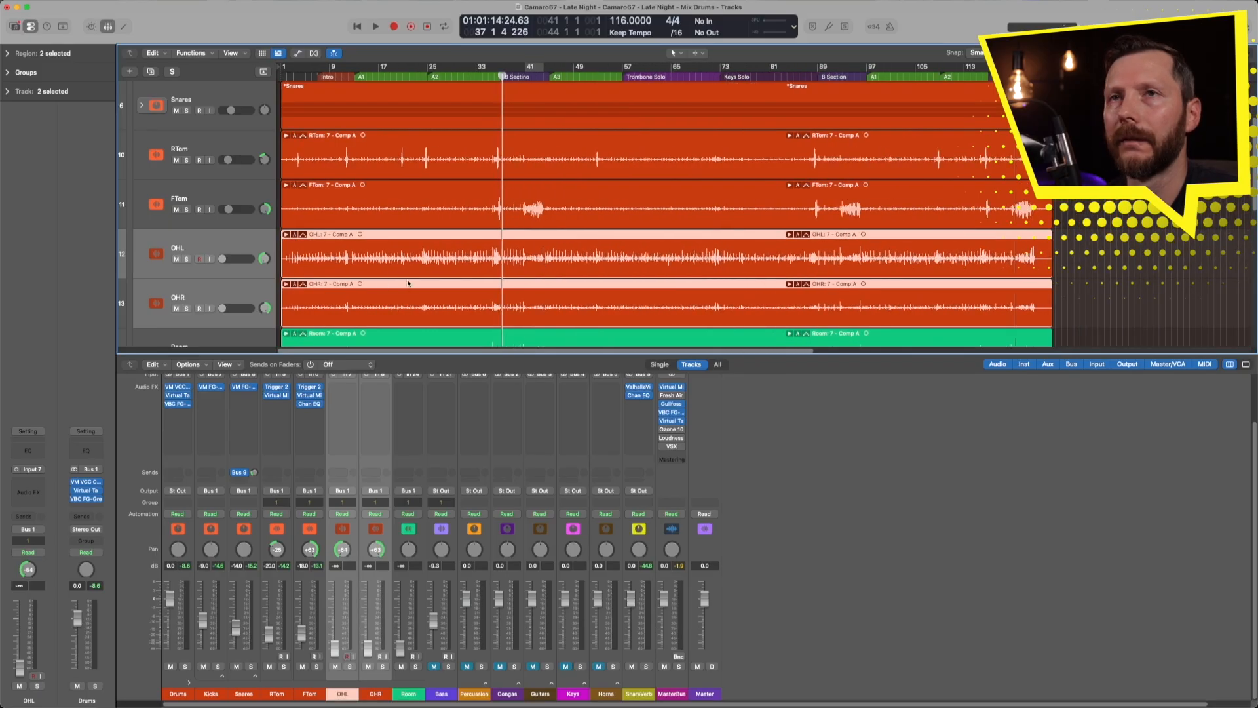
right_click(225, 248)
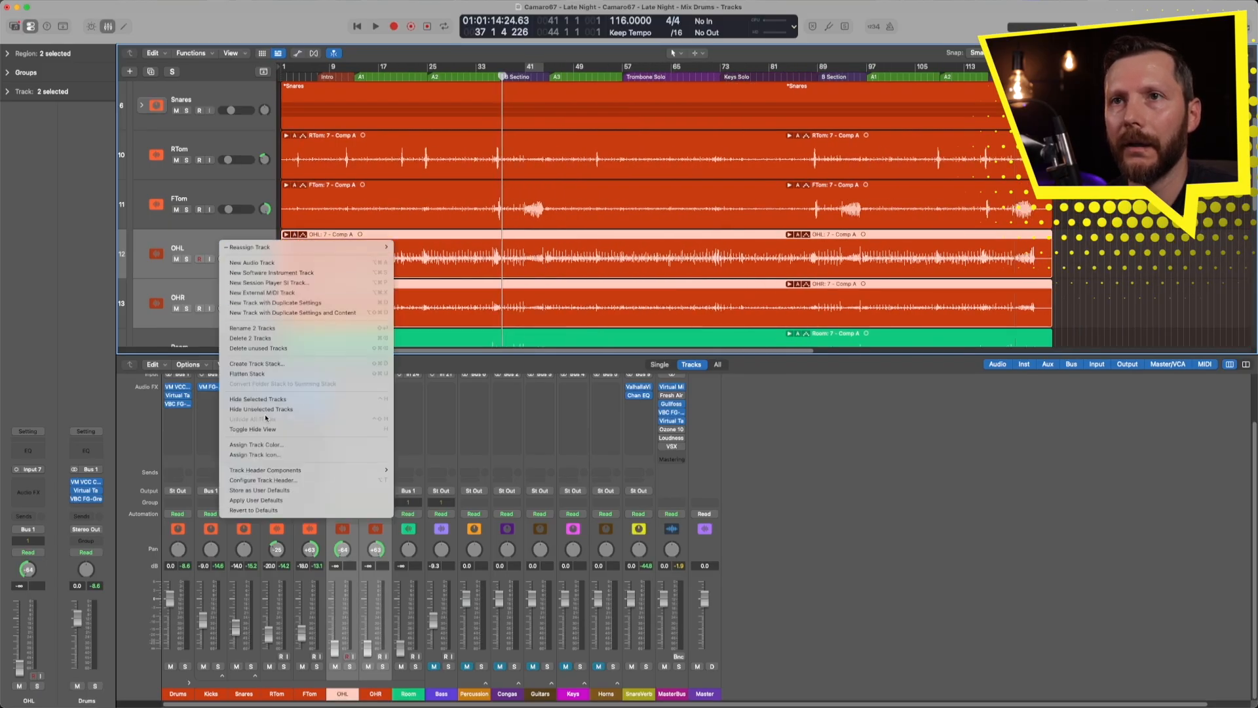
left_click(274, 366)
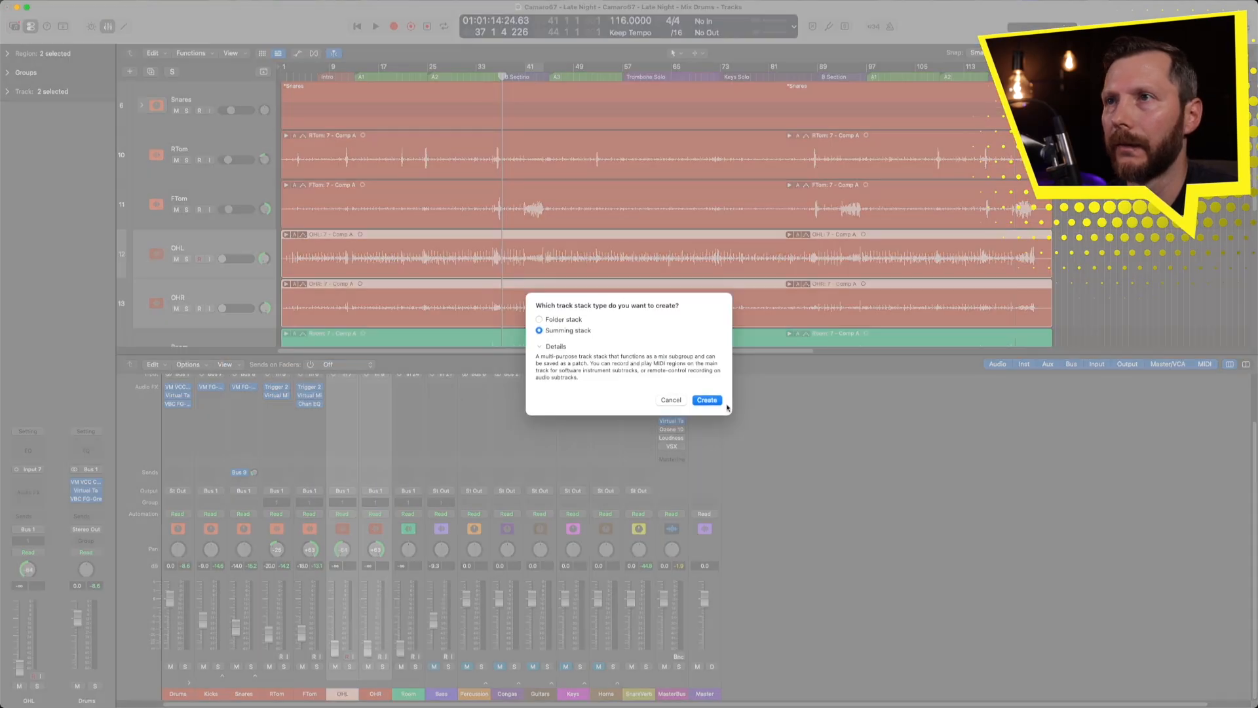
left_click(712, 400)
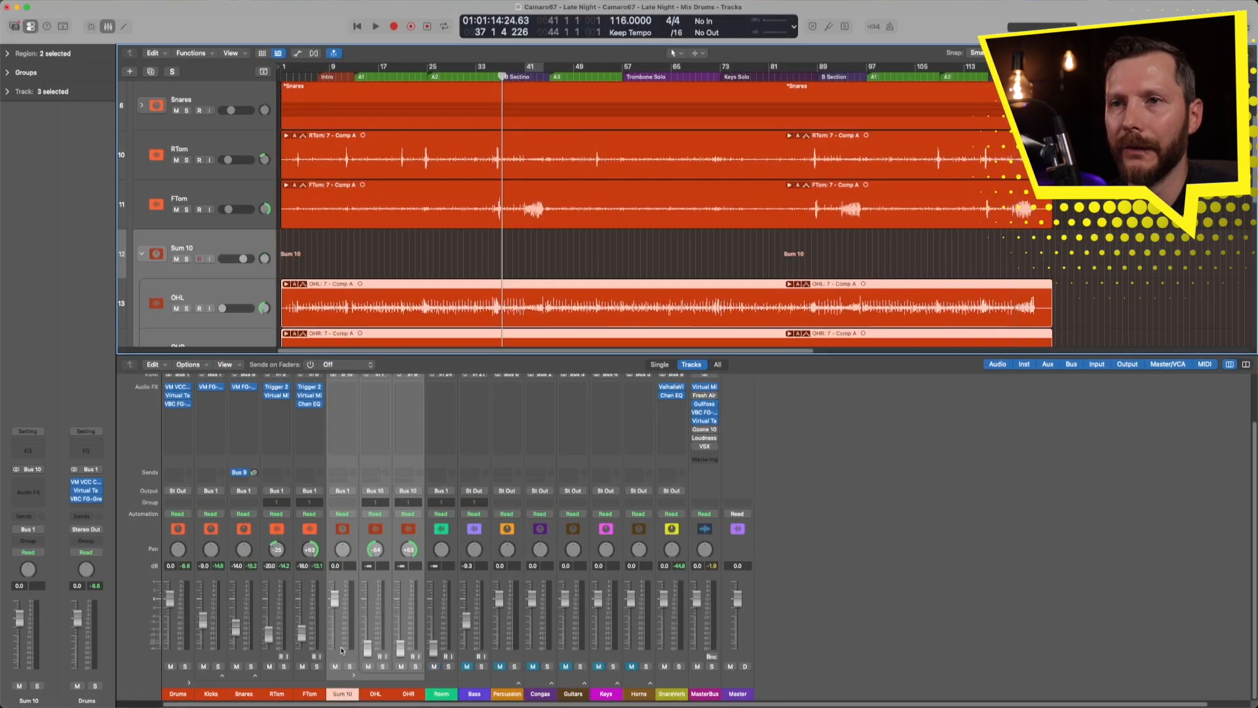
double_click(342, 694)
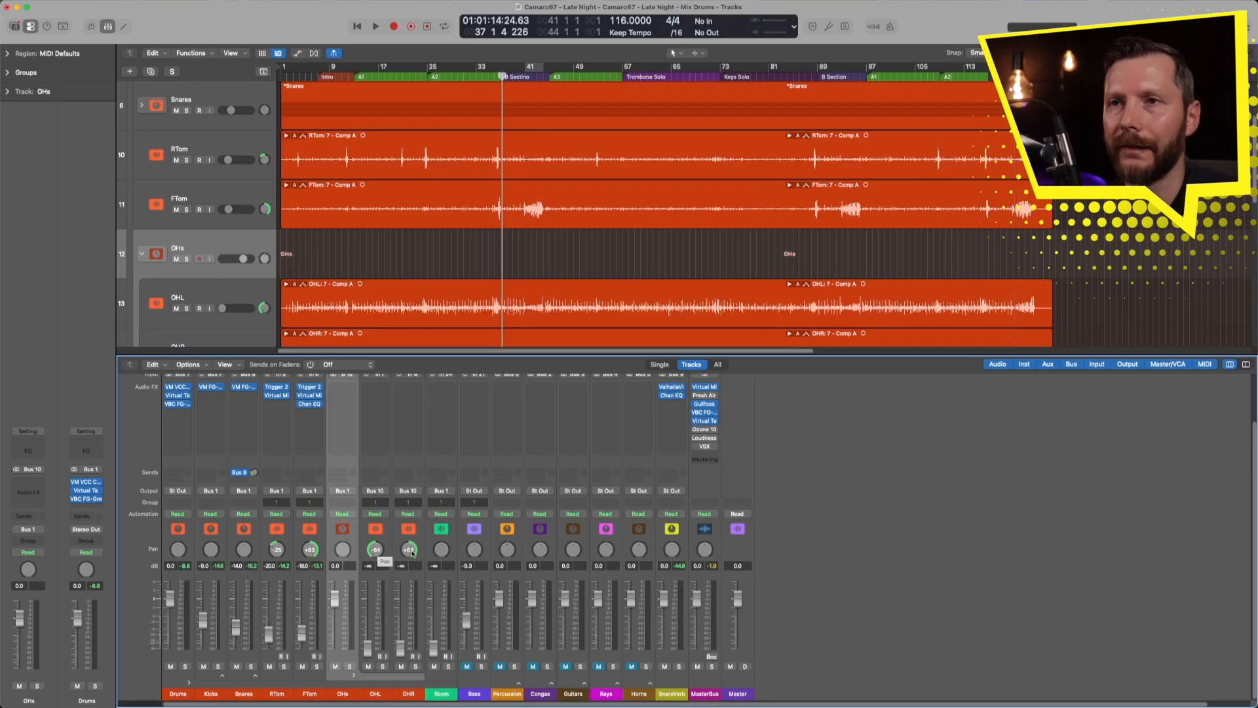
Raise the OHL and OHR levels together to -5.0 dB while playing the B Section
left_click_drag(379, 697, 368, 620)
key("space")
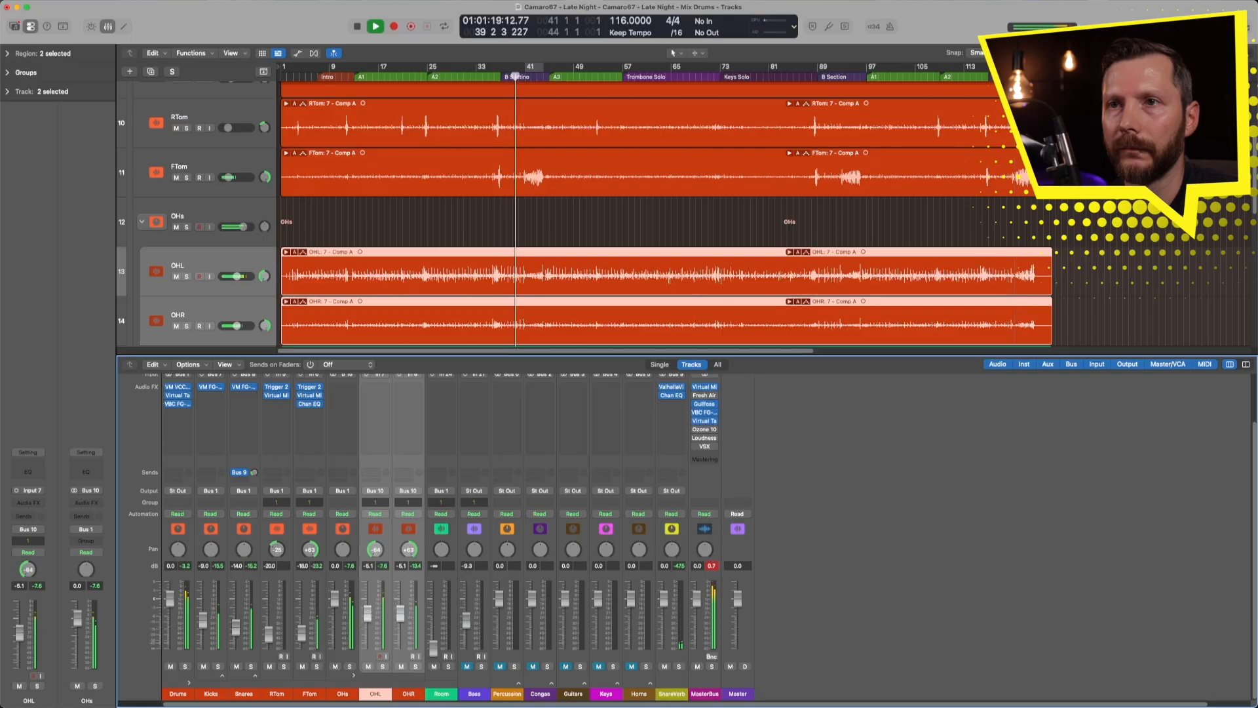
left_click_drag(367, 614, 368, 613)
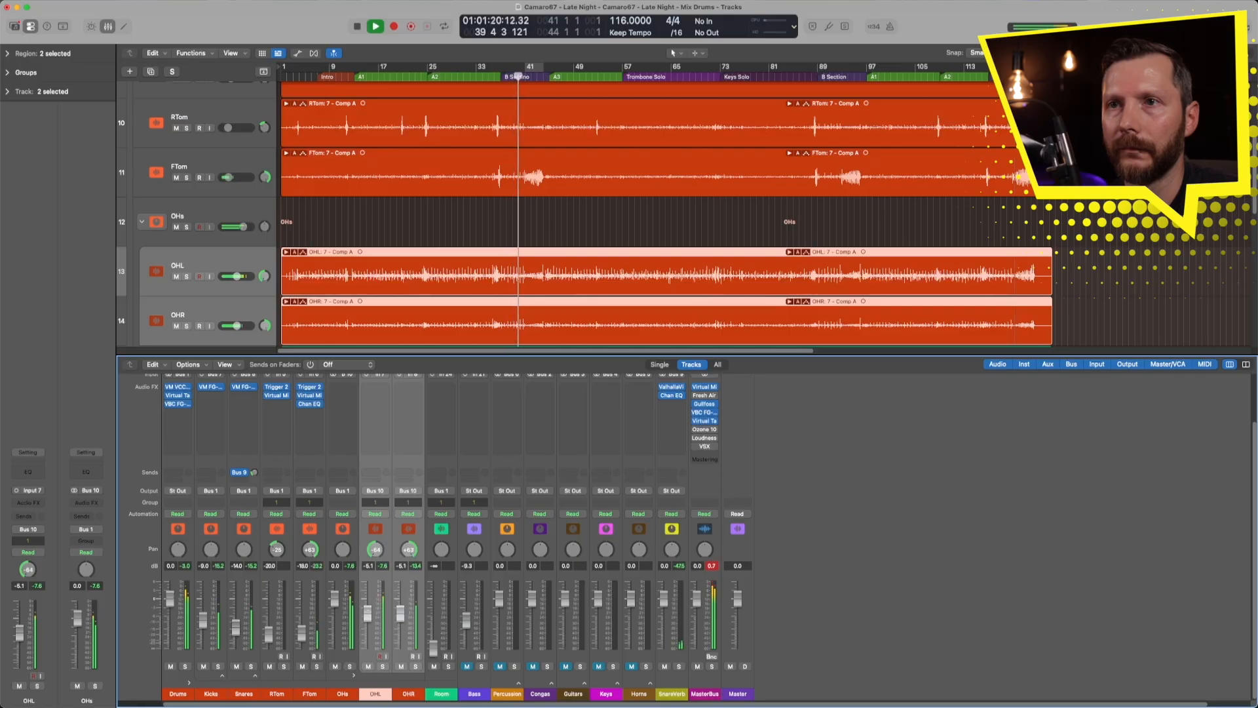
Solo the OHs stack and add a Channel EQ to it, placing the EQ window below the tracks
left_click(349, 666)
left_click(355, 628)
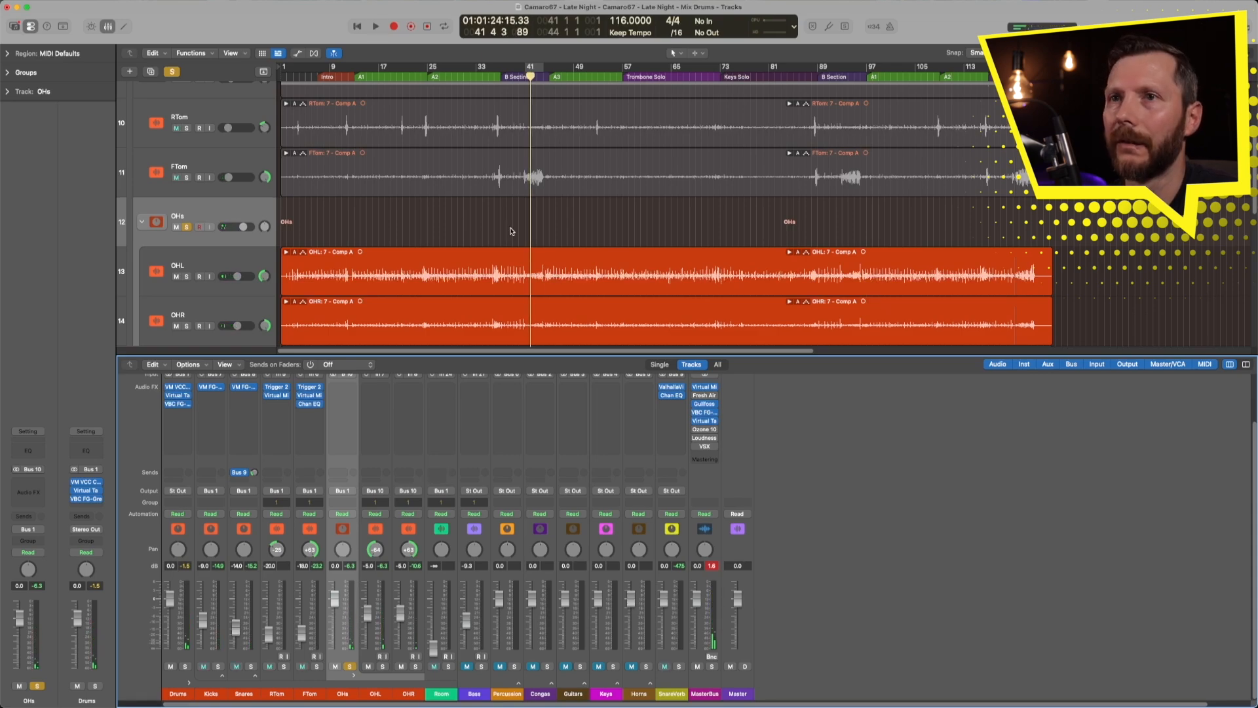
scroll(341, 429, "up", 3)
left_click(342, 411)
left_click(346, 445)
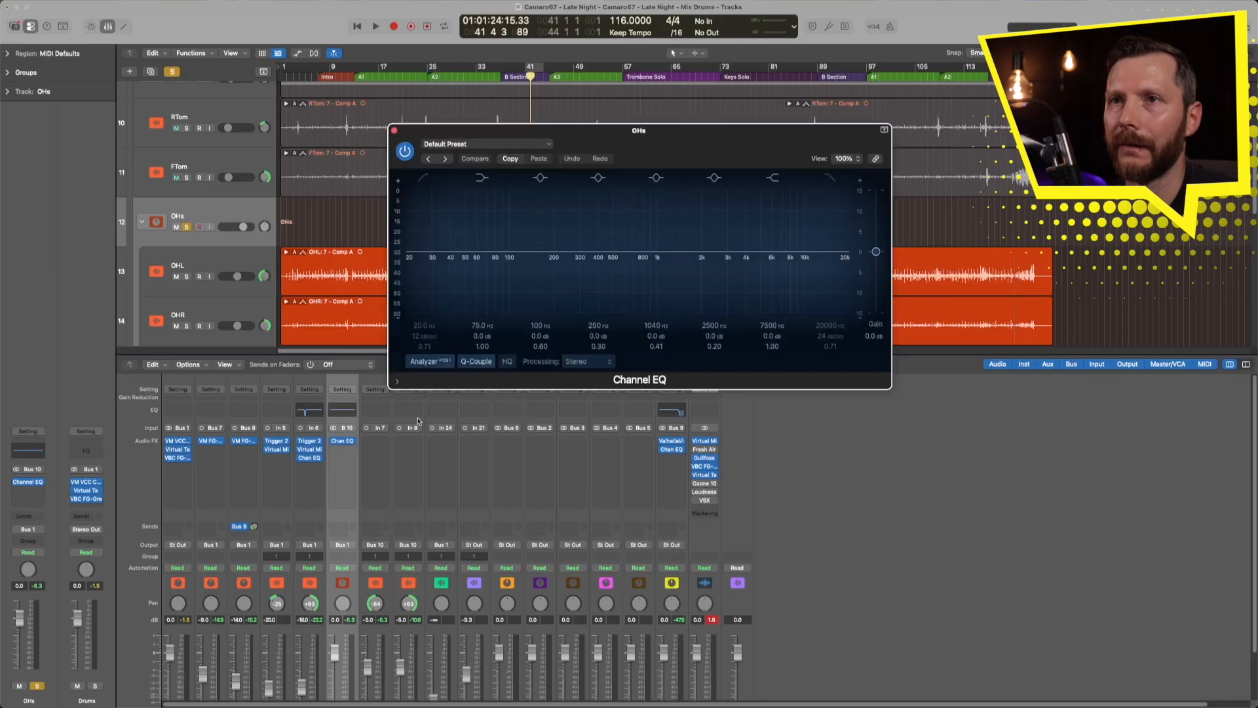
left_click_drag(636, 135, 636, 426)
scroll(480, 252, "up", 2)
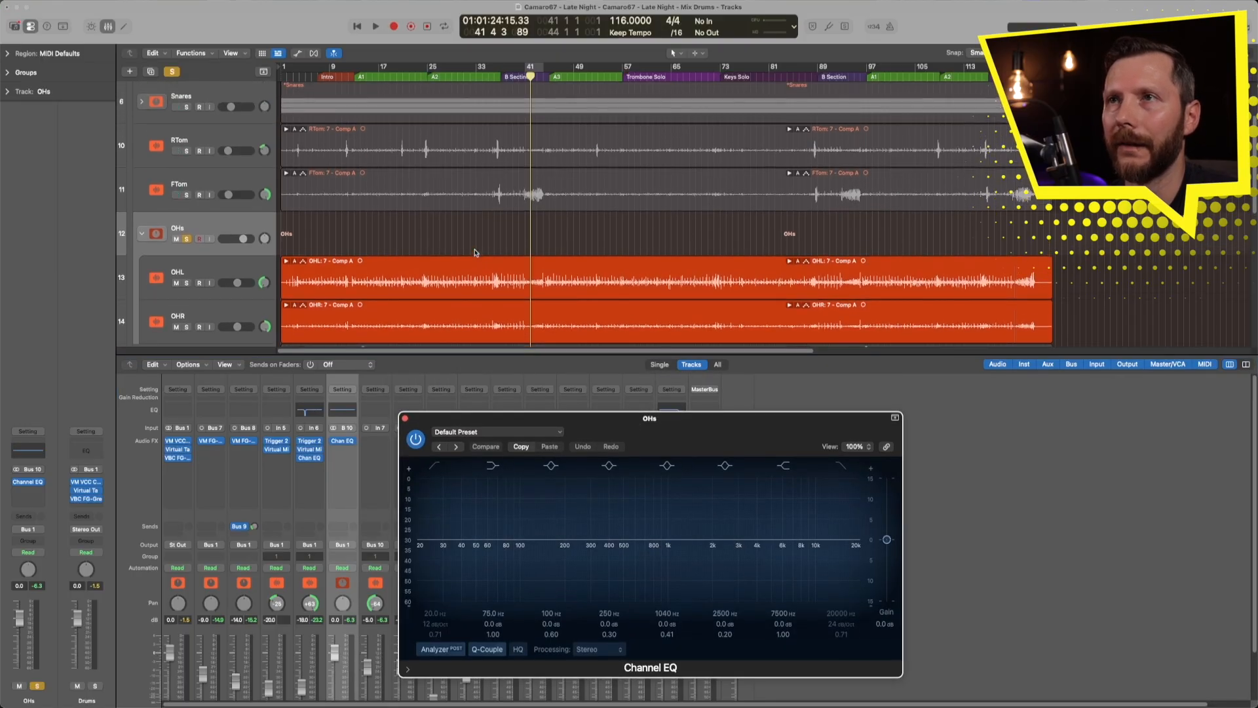
Play from about bar 46 and EQ OHs with a 12 dB/Oct low cut at 222 Hz and a 2.1 dB dip at 378 Hz
scroll(476, 252, "down", 4)
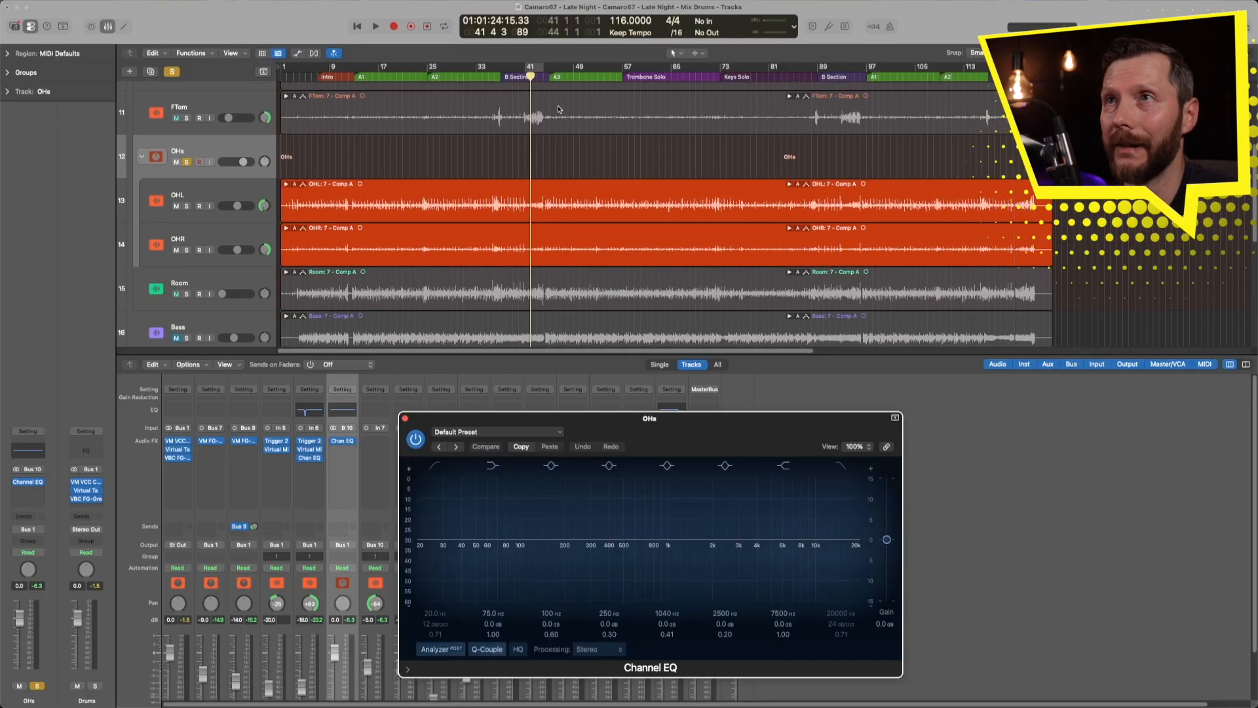
left_click(558, 78)
key("space")
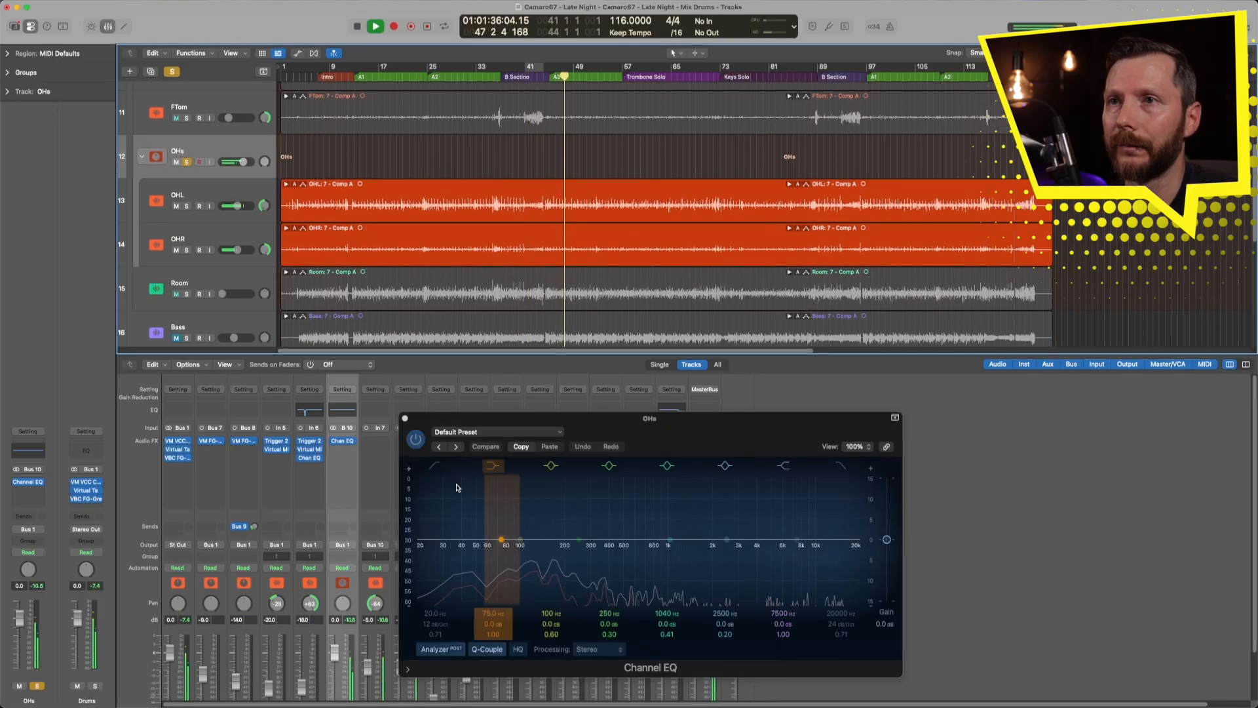
scroll(389, 502, "down", 3)
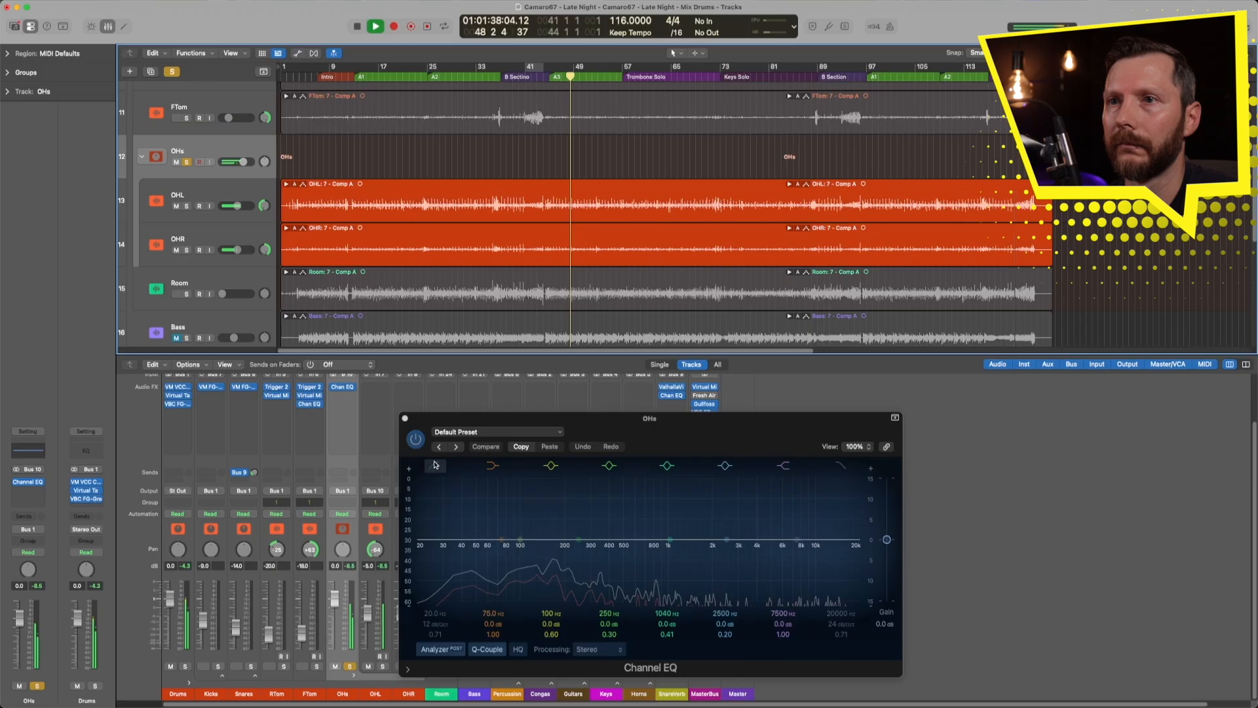
left_click(420, 634)
left_click_drag(420, 635, 420, 594)
mouse_move(668, 539)
left_mouse_down()
mouse_move(636, 512)
mouse_move(612, 514)
mouse_move(606, 559)
left_mouse_up()
Bypass and re-enable the OHs Channel EQ during playback to compare the sound, ending with playback stopped
left_click(416, 439)
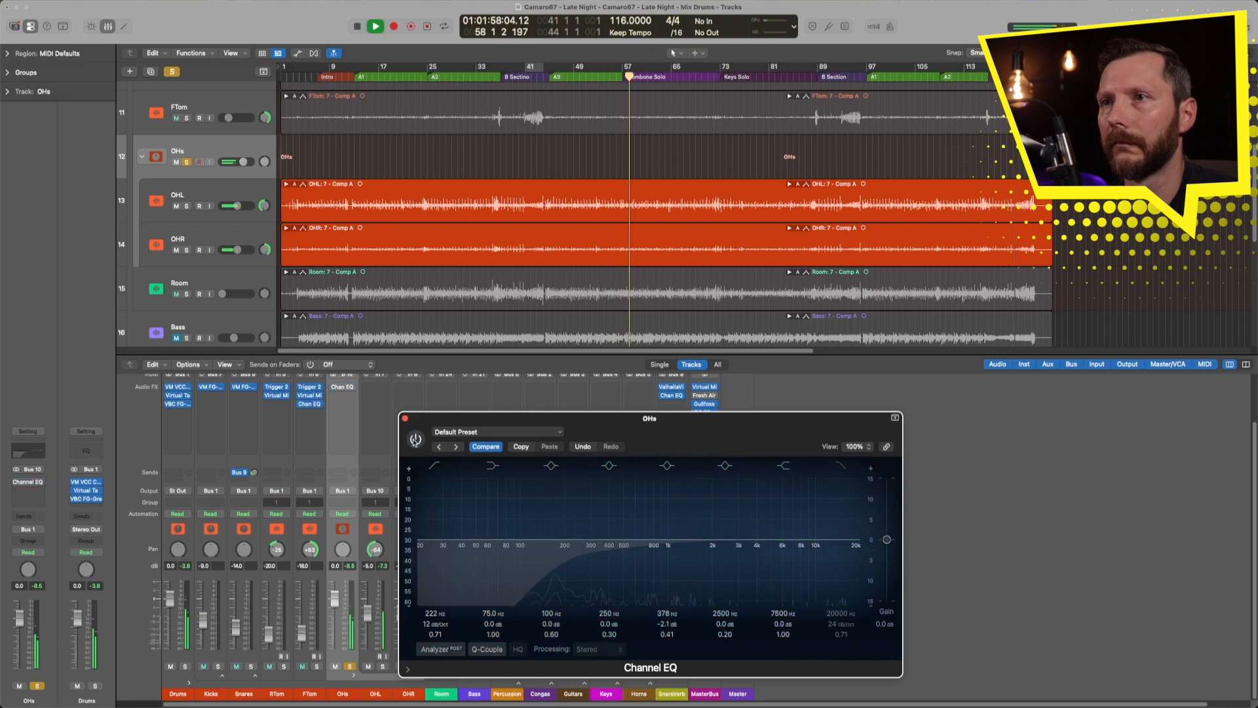
left_click(416, 439)
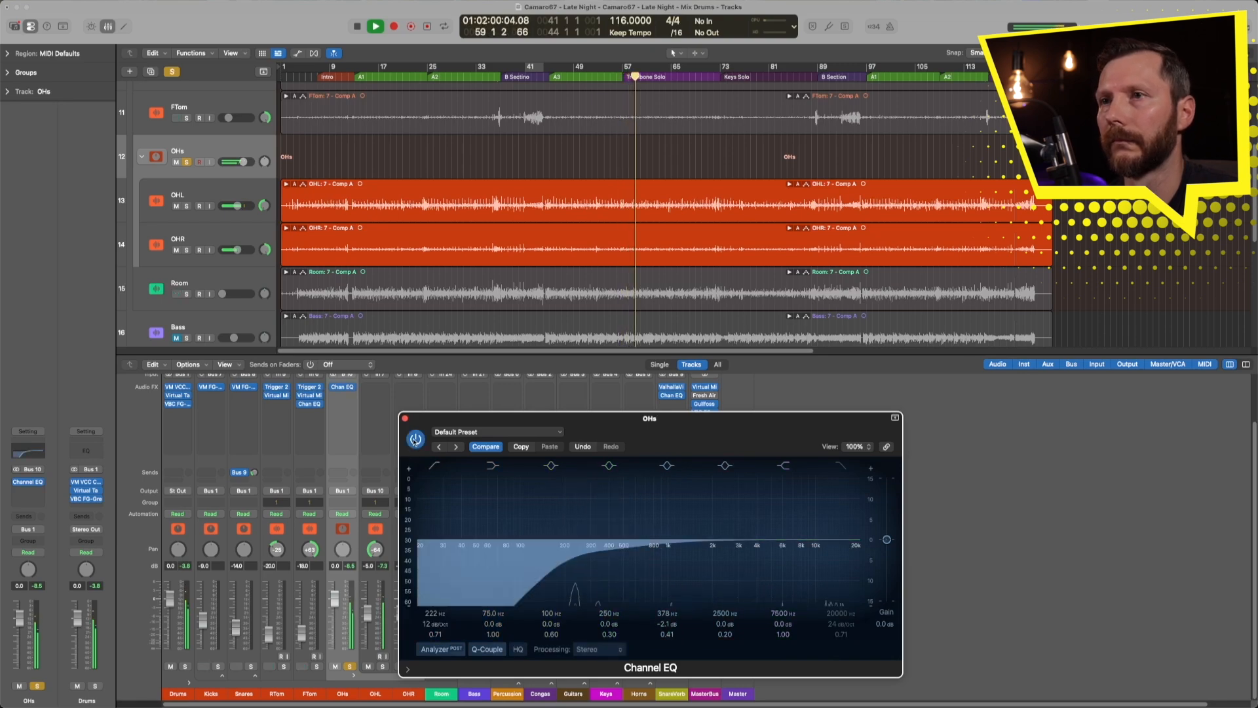
key("space")
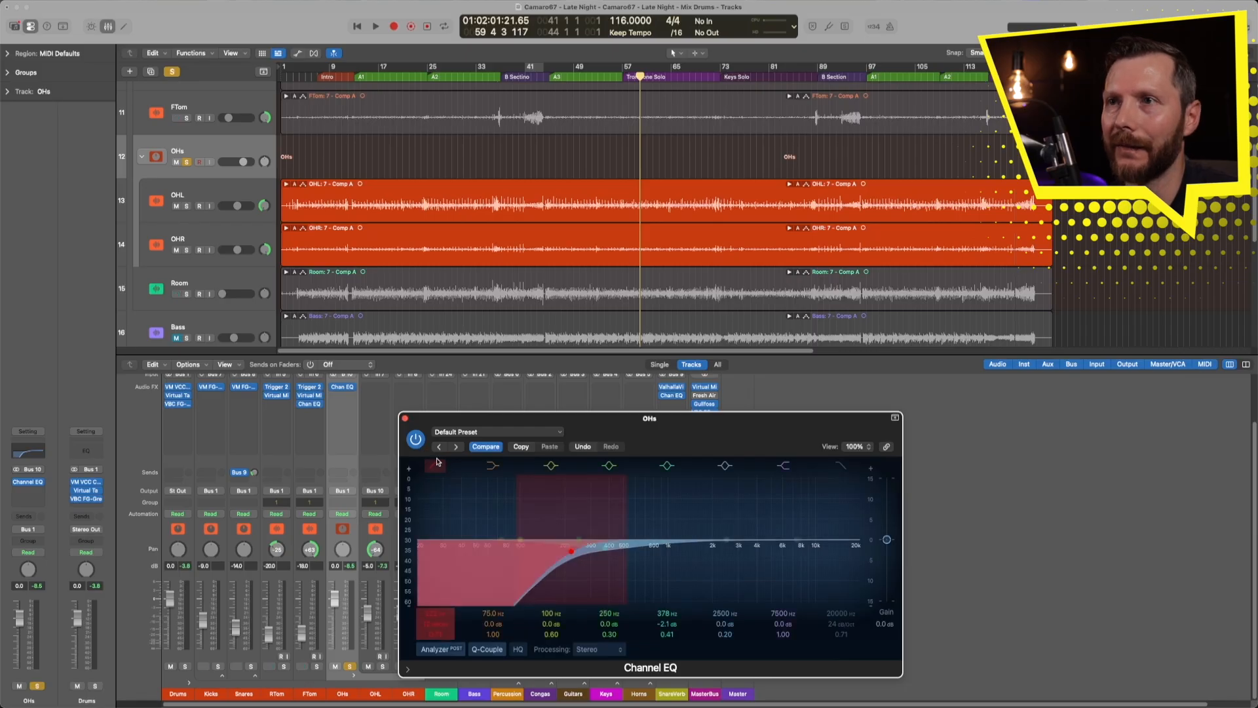
Compare the OHs Channel EQ bypassed and enabled during playback, and set the upper-mid band to 2880 Hz at +0.1 dB
key("space")
left_click(416, 439)
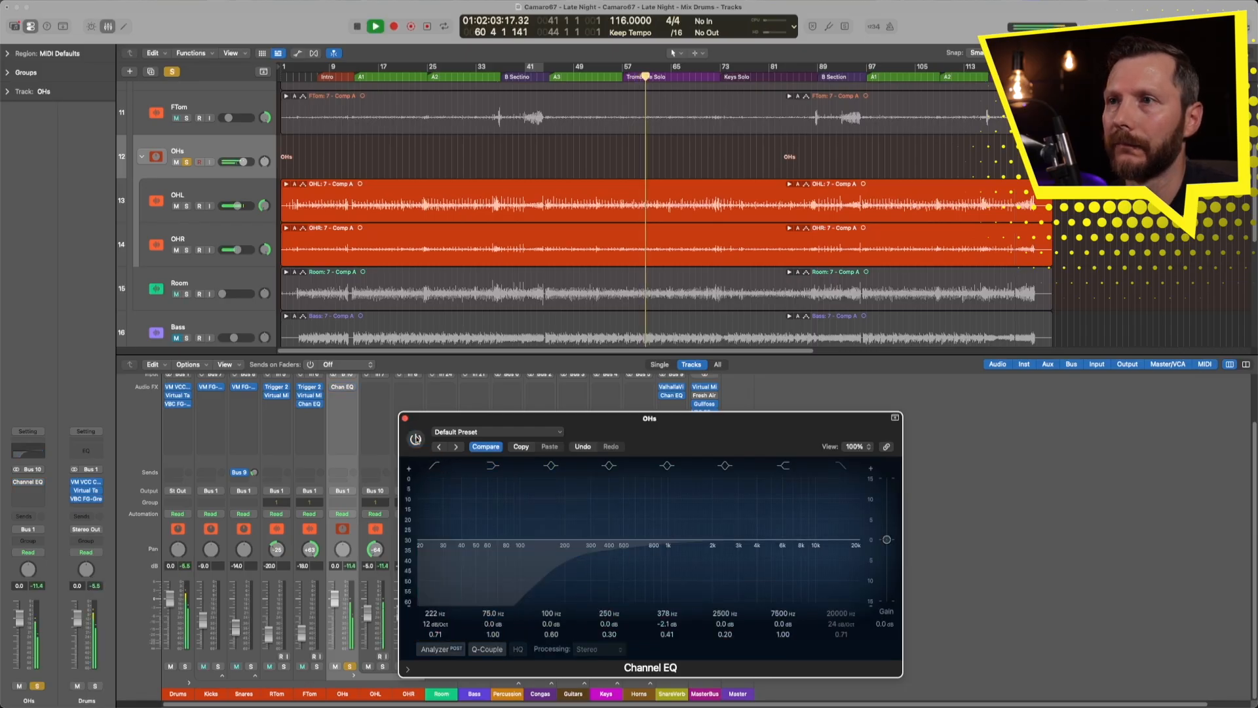
left_click(416, 439)
mouse_move(725, 538)
left_mouse_down()
mouse_move(744, 525)
mouse_move(743, 545)
left_mouse_up()
Insert Virtual Mix Rack after the Channel EQ on OHs and set the Revival module's Shimmer to 7.06
left_click(342, 395)
left_click(524, 577)
scroll(656, 328, "right", 3)
left_click_drag(684, 320, 684, 303)
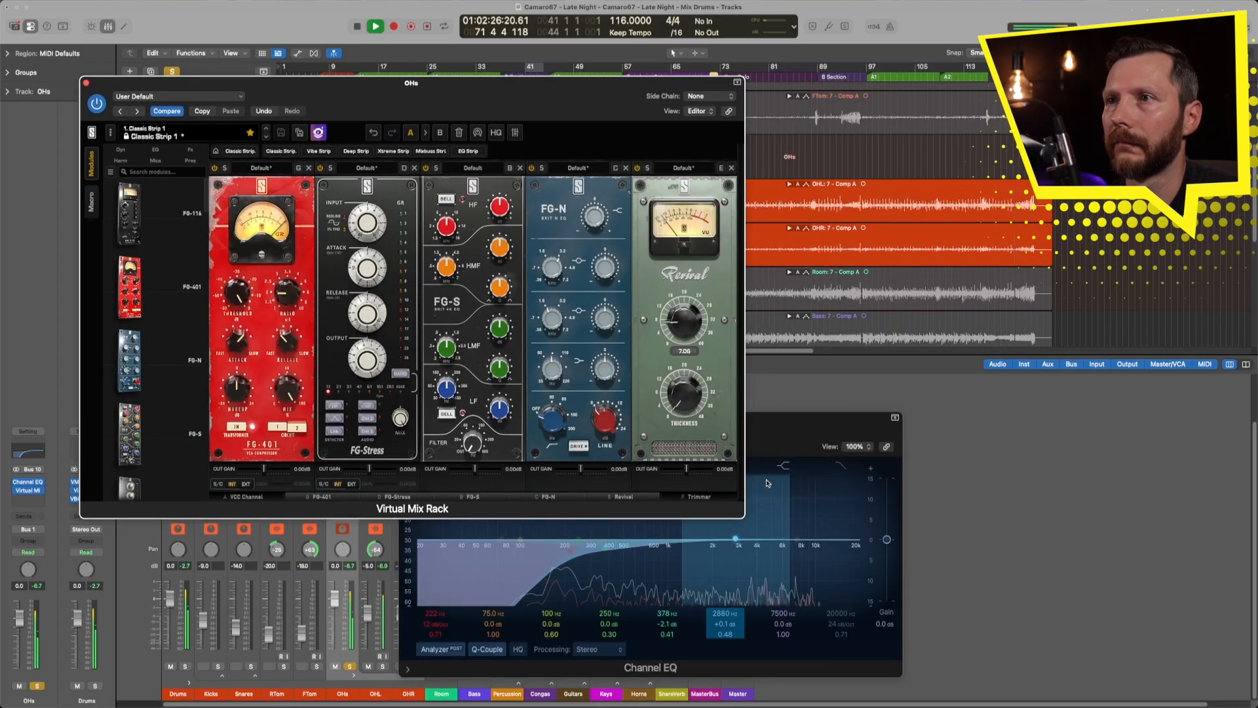
Refine the OHs Channel EQ's upper-mid band to +0.2 dB with a Q of 0.93, and stop playback
left_click(771, 554)
mouse_move(736, 540)
left_mouse_down()
mouse_move(709, 515)
mouse_move(727, 548)
left_mouse_up()
left_click(551, 315)
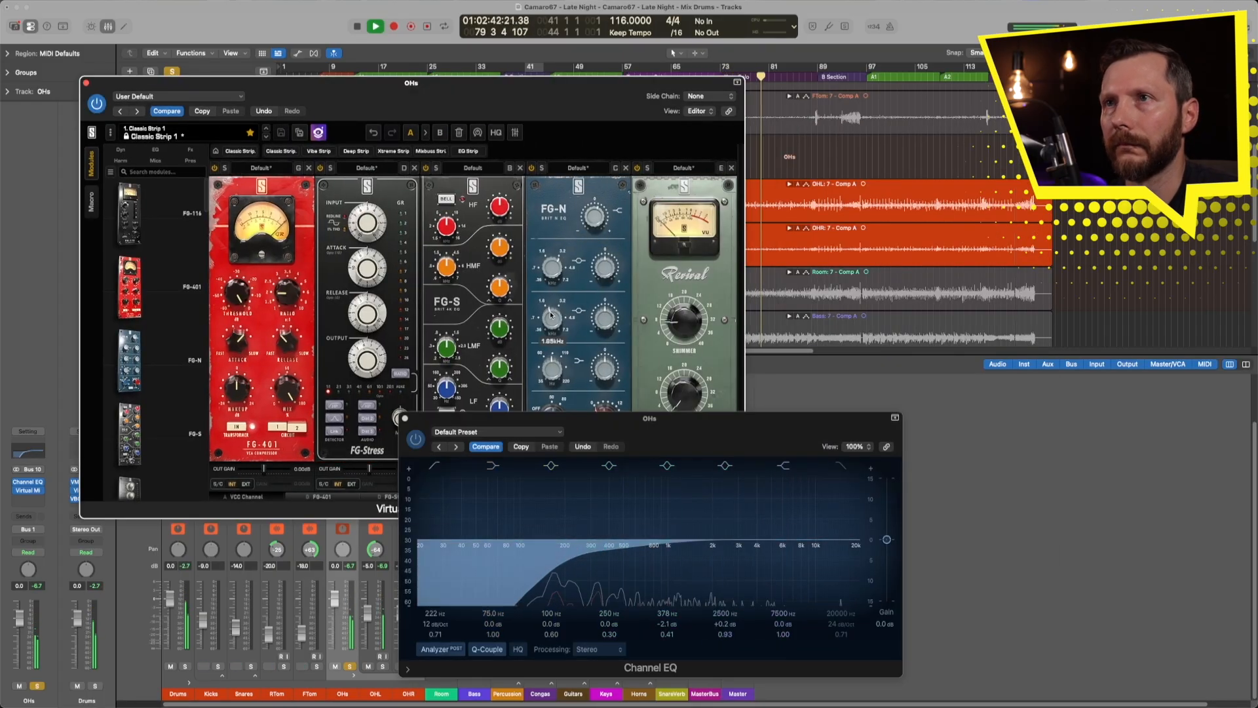
key("space")
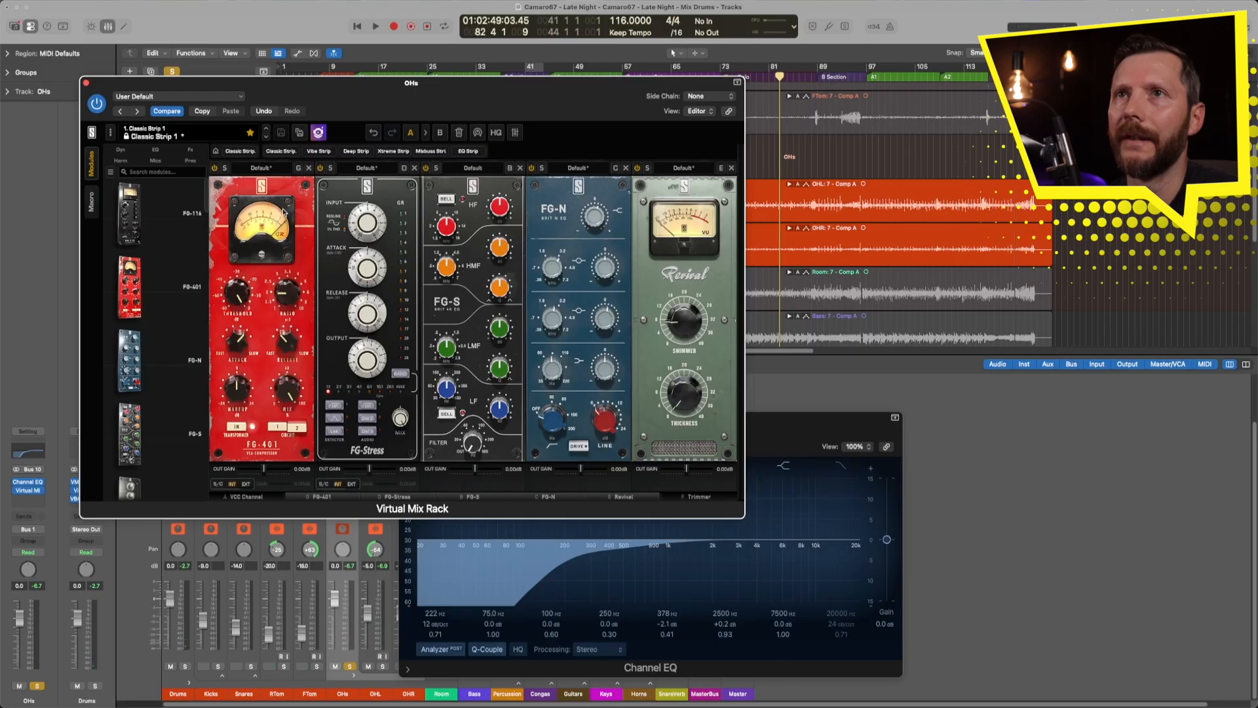
Remove the FG-401, FG-Stress and FG-S modules from the OHs Virtual Mix Rack and close both plug-in windows
left_click(310, 168)
left_click(309, 168)
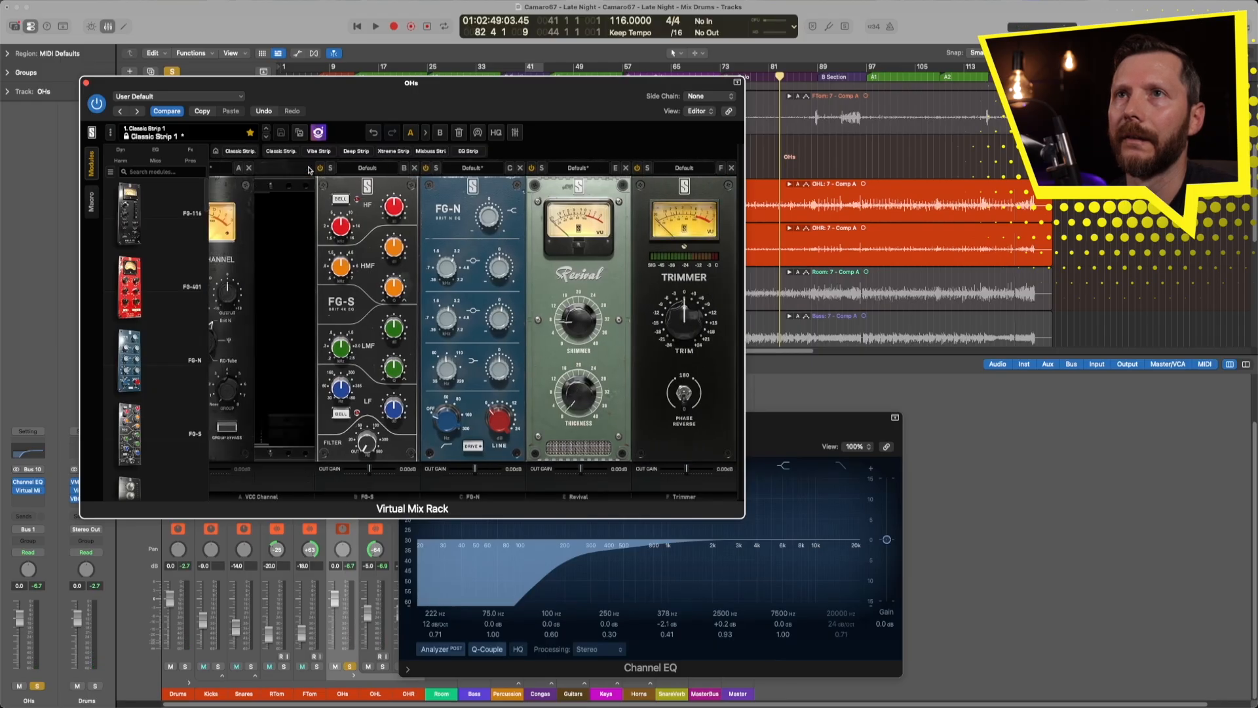
left_click(414, 168)
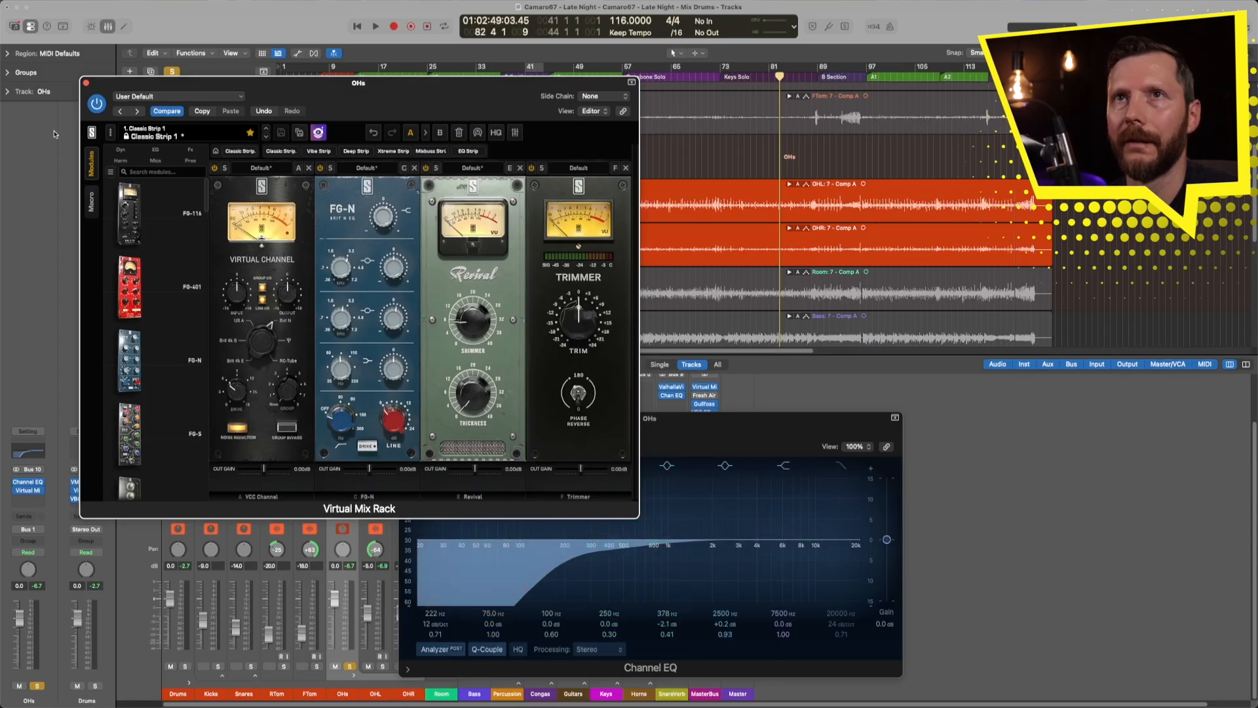
left_click(87, 84)
left_click(404, 419)
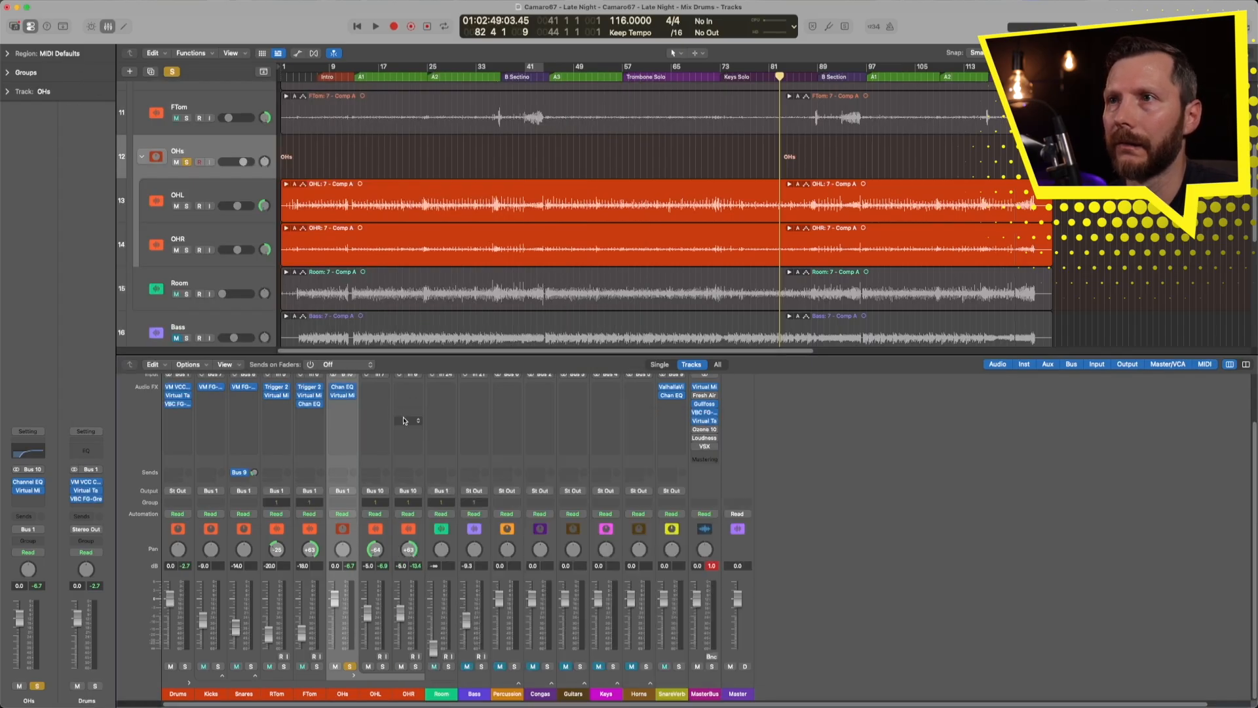
Move the playhead to bar 15 in A1, unsolo OHs, pull its fader fully down and collapse the stack
left_click(367, 76)
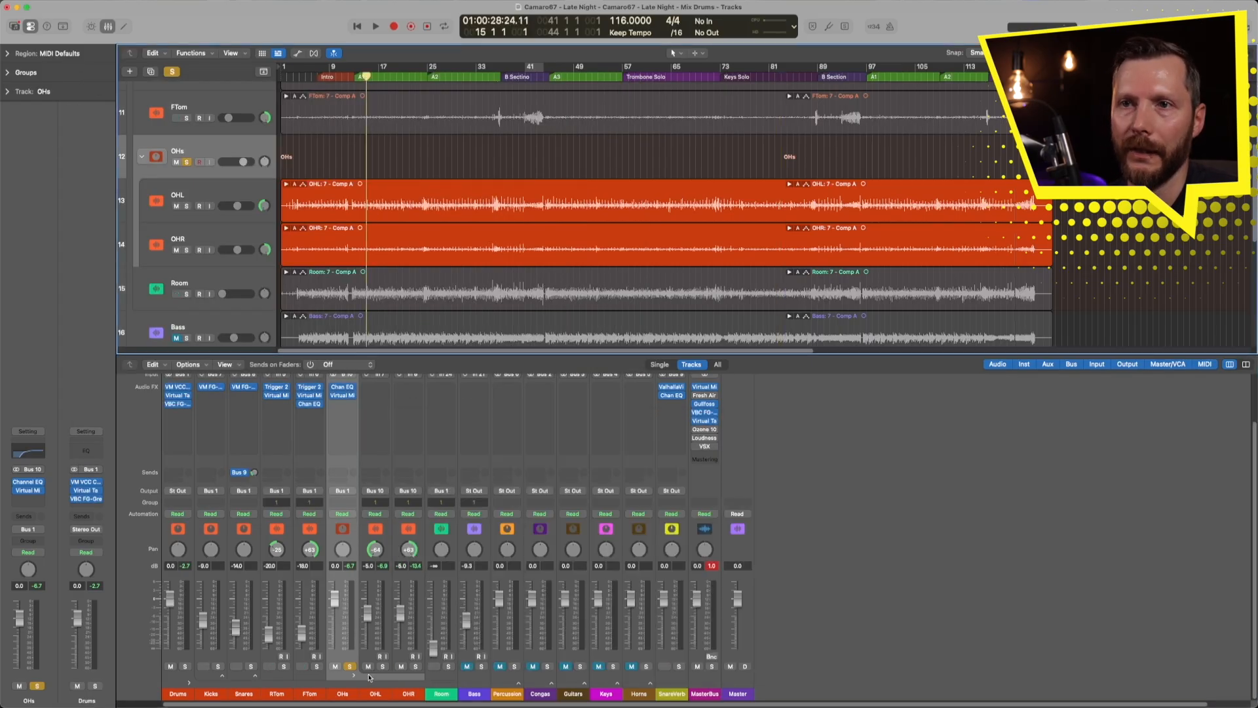
left_click(350, 667)
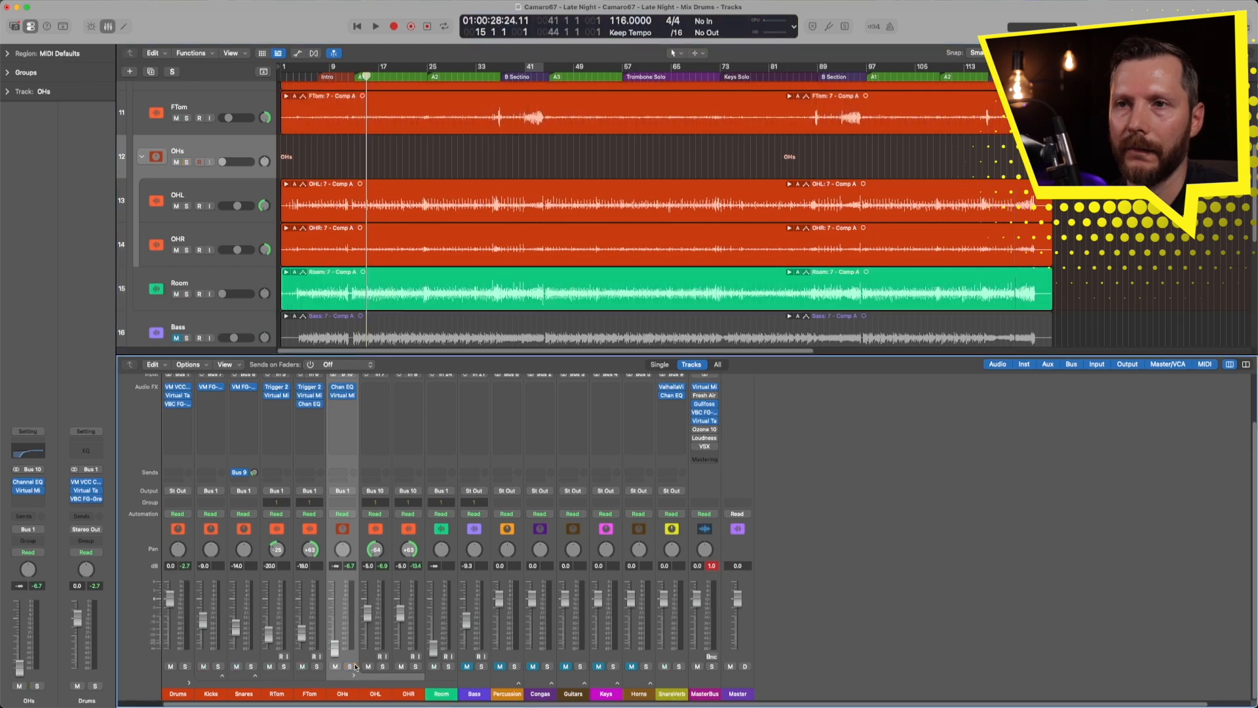
left_click(352, 675)
Bring the OHs stack up to -10.0 dB against the kit during playback and toggle its mute to compare
key("space")
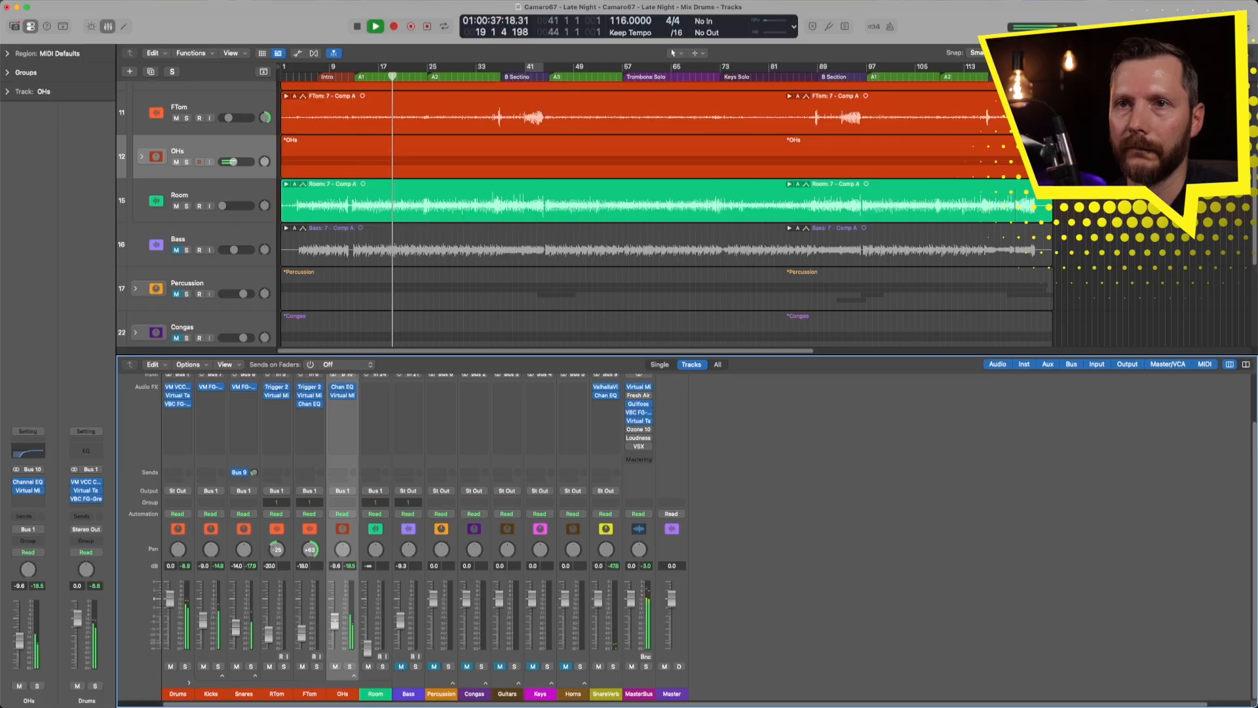
left_click(335, 666)
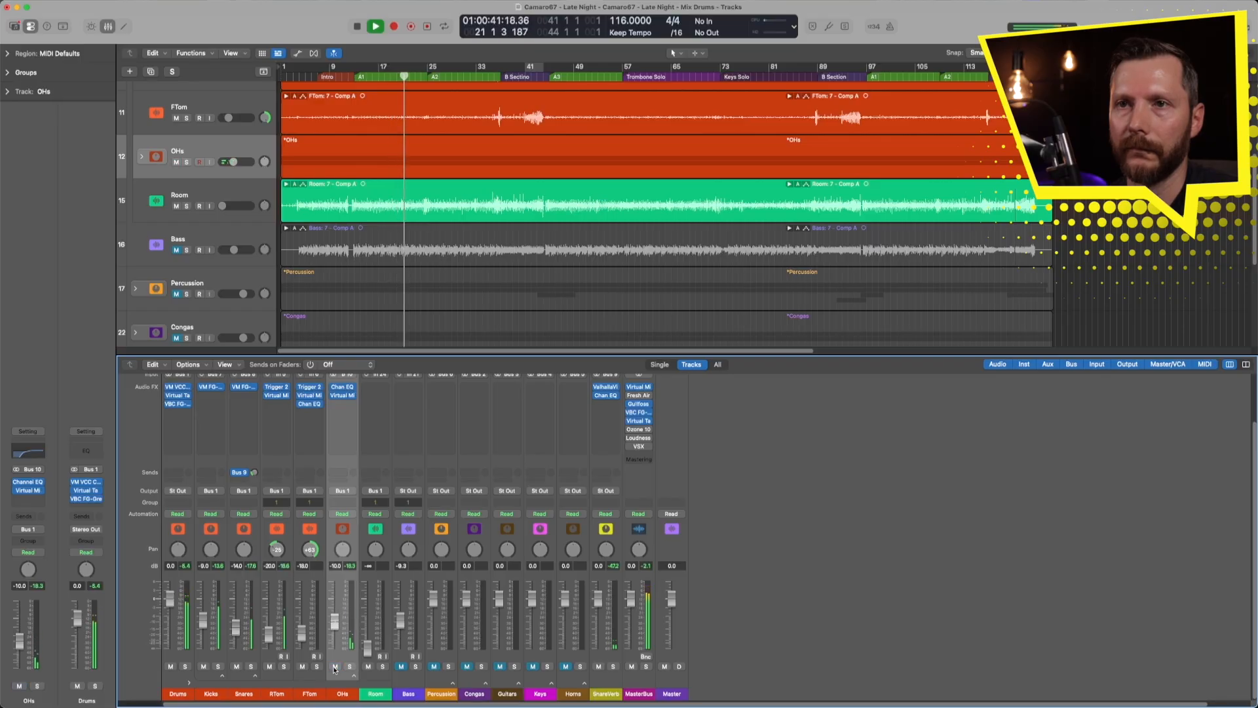